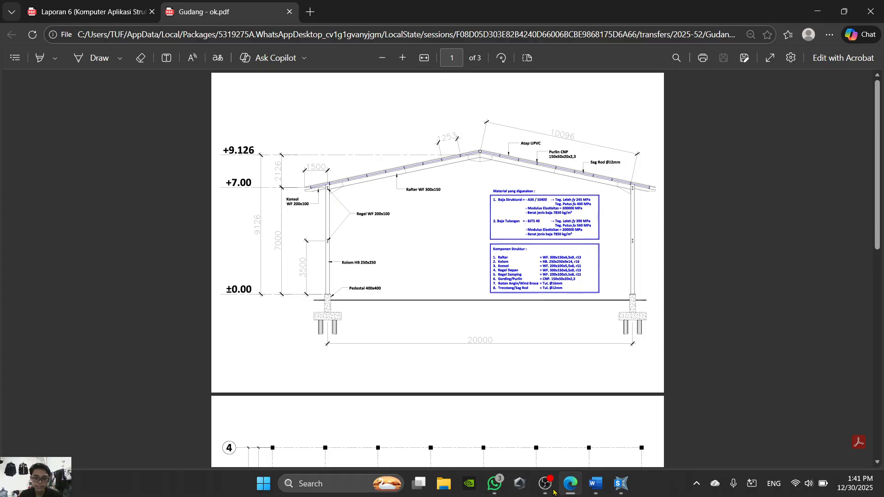
- Review the warehouse elevation and column plan in Gudang - ok.pdf and the drawing in the Word assignment sheet
scroll(538, 326, down, 9)
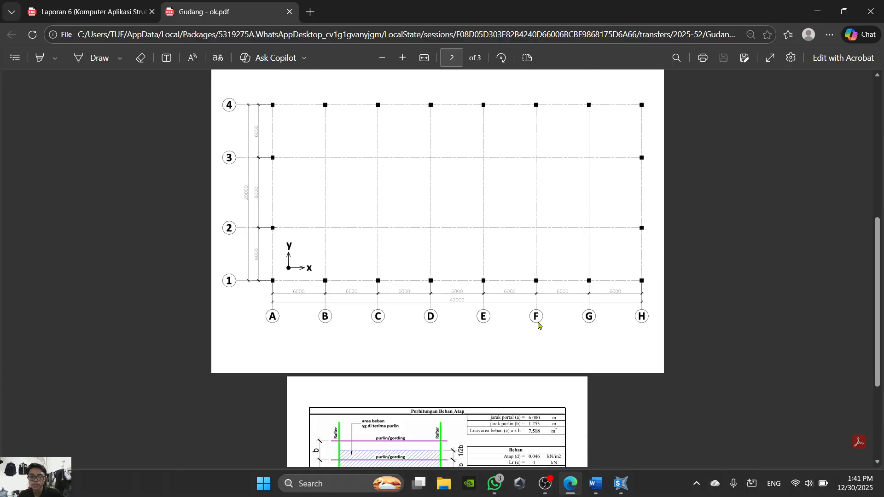
scroll(594, 442, up, 9)
click(595, 493)
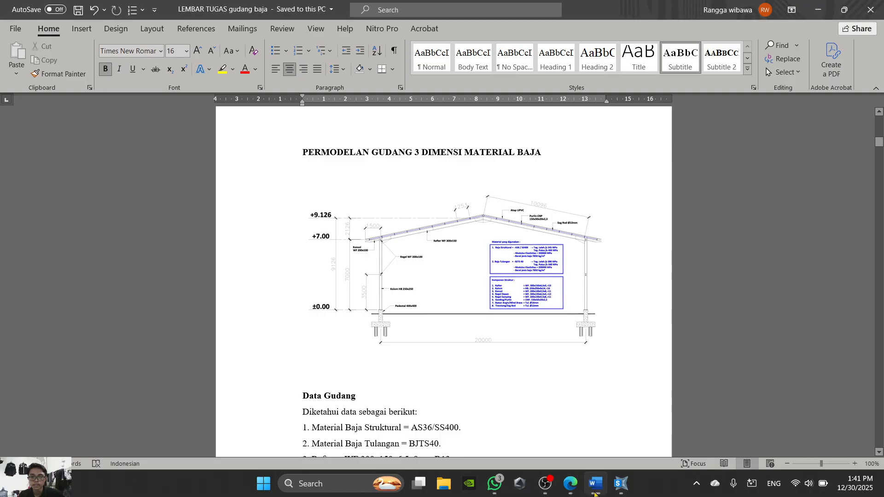
click(595, 493)
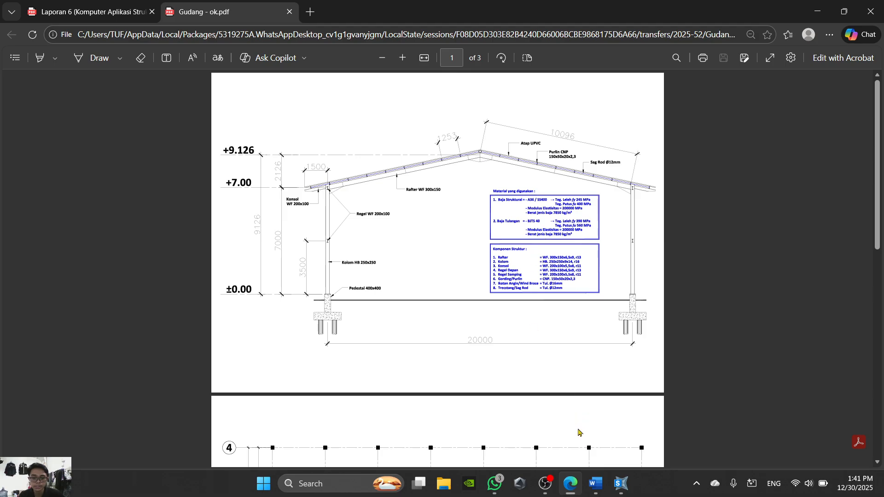
- Switch to SAP2000, dismiss the open grid dialog and start a new model from the Grid Only template
mouse_move(621, 494)
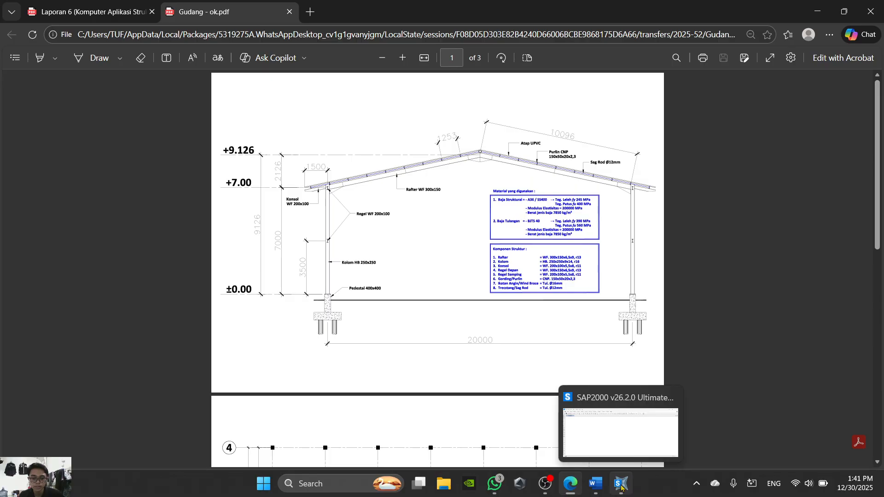
click(624, 489)
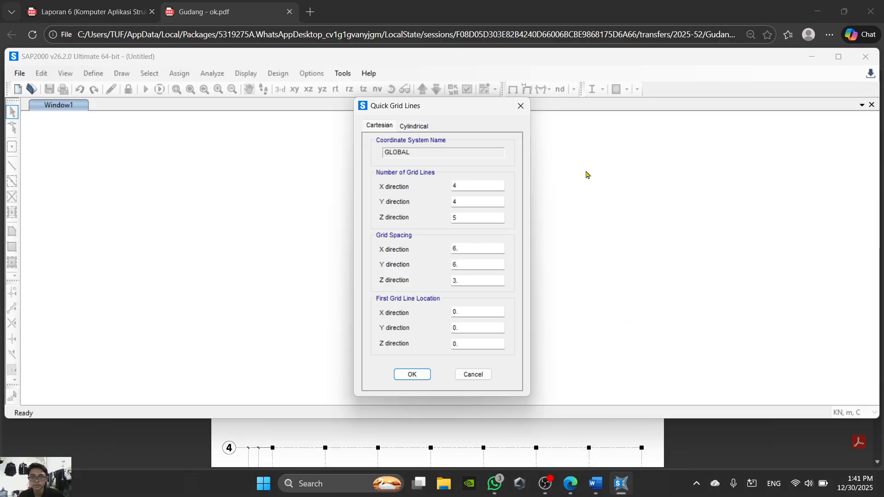
click(521, 106)
click(17, 90)
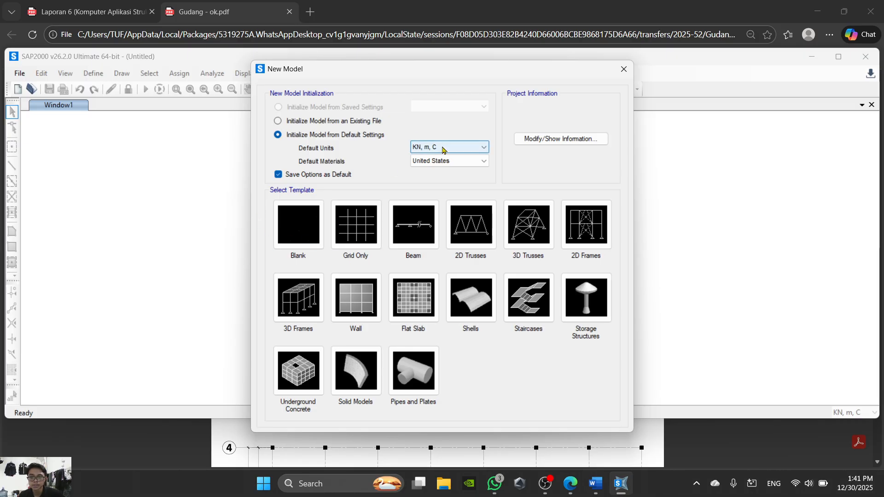
click(368, 245)
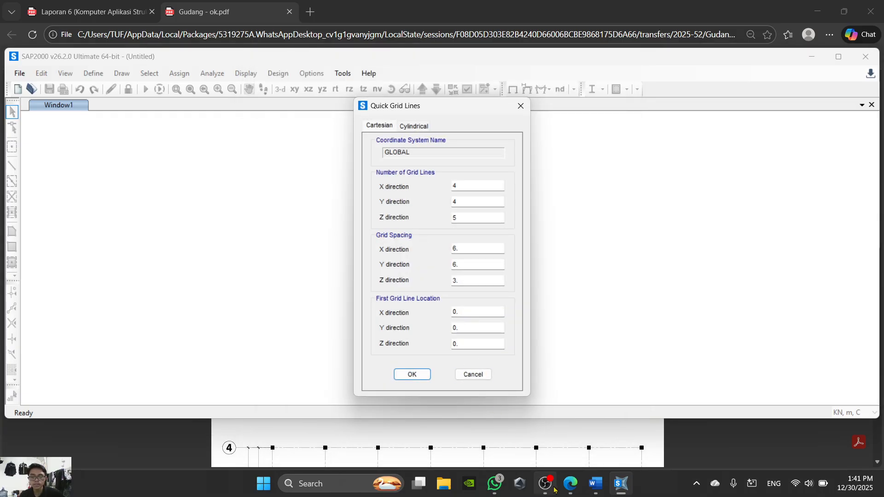
- Check the column axes in the PDF plan and set the number of X-direction grid lines to 8
mouse_move(597, 487)
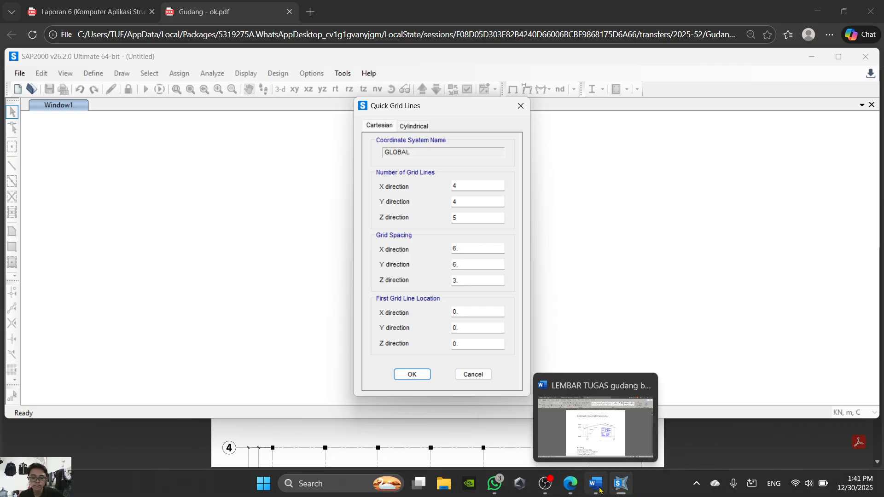
click(568, 492)
scroll(452, 263, down, 5)
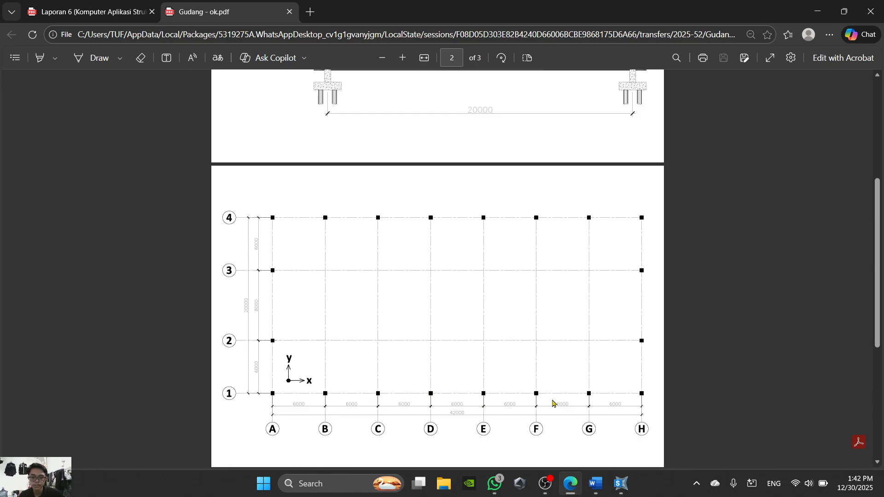
click(570, 484)
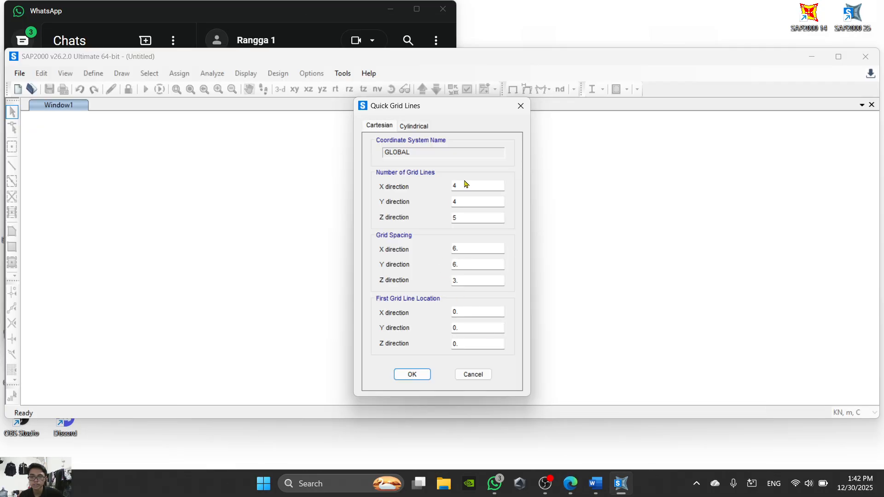
drag(466, 186, 440, 190)
text(8)
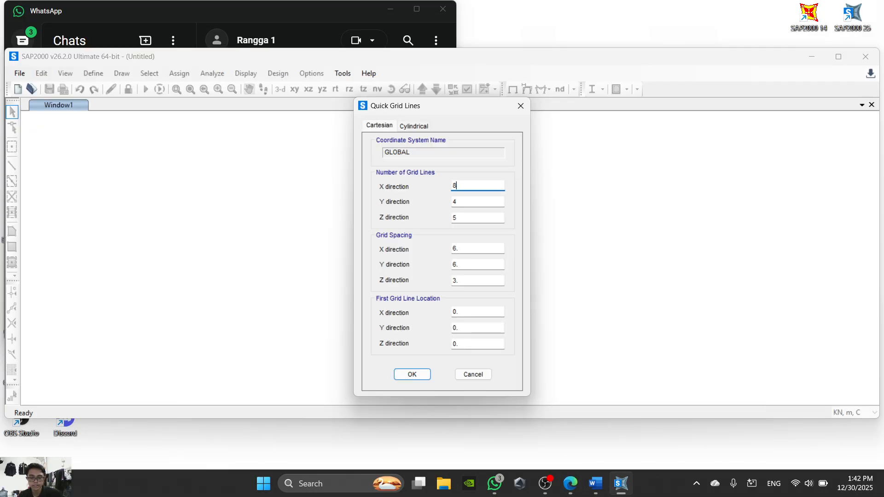
- Check the Y axes and elevation levels in the PDF, and set the number of Z-direction grid lines to 3
click(567, 487)
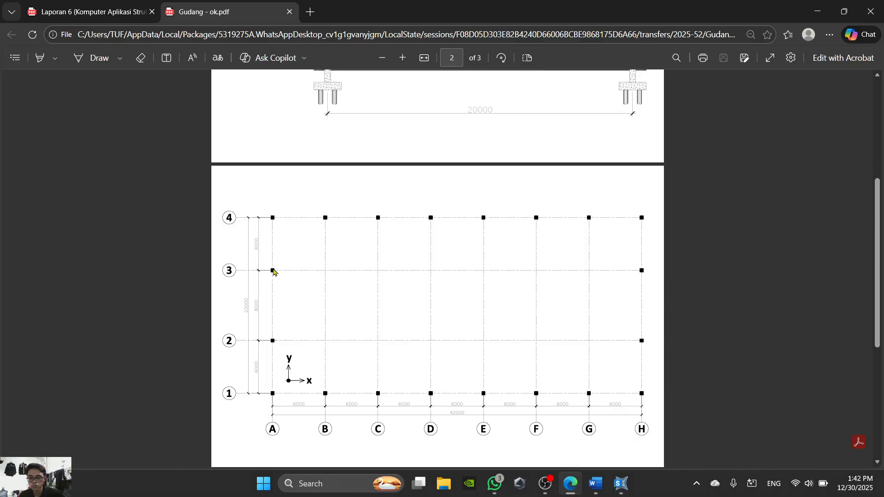
click(569, 487)
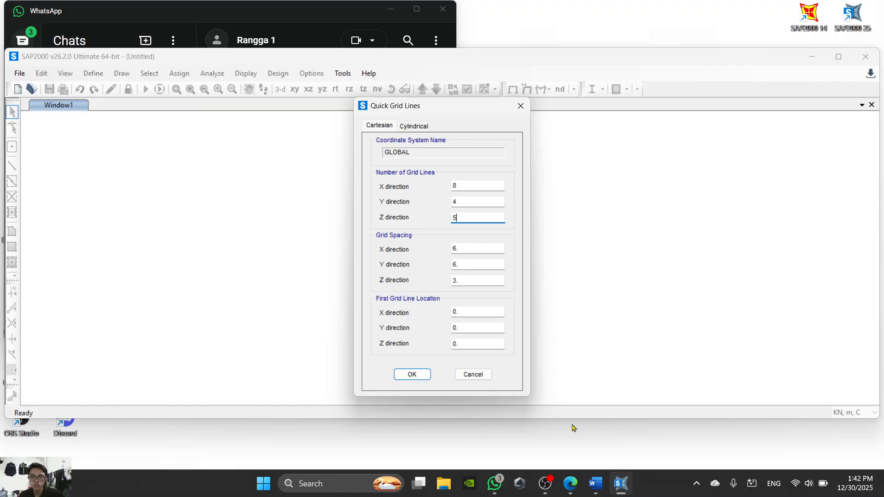
click(569, 485)
scroll(498, 260, up, 5)
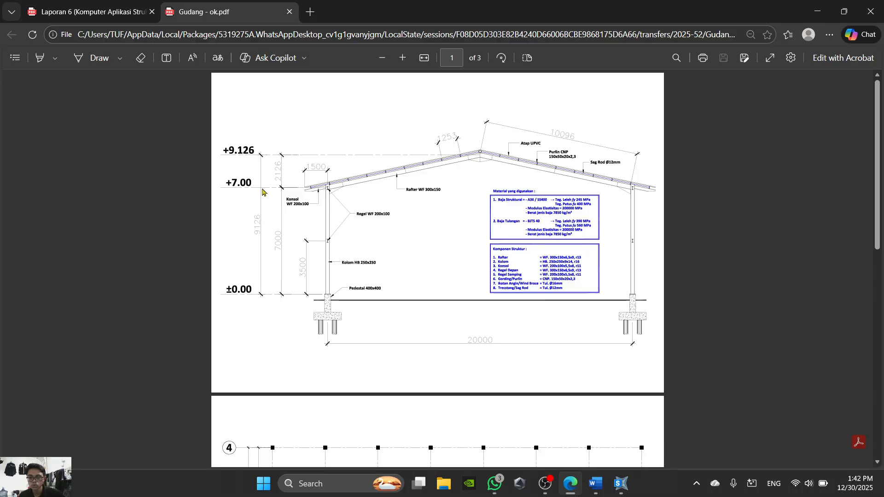
click(574, 485)
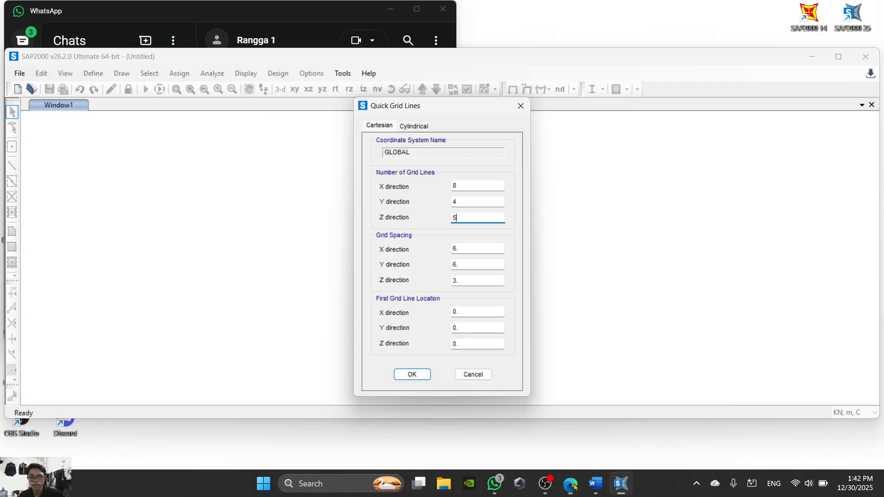
drag(470, 221, 427, 222)
text(3)
- Check the bay dimensions in the PDF plan and set the X-direction grid spacing to 6 m
drag(462, 247, 443, 251)
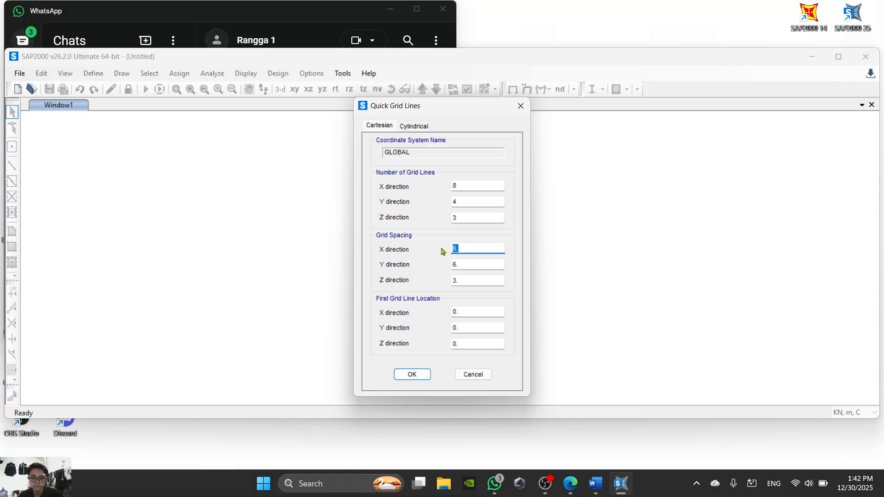
click(570, 484)
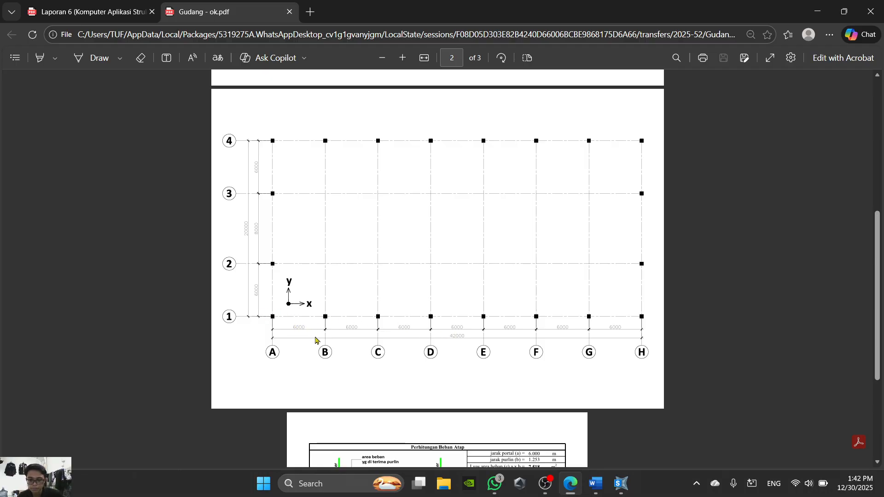
click(570, 485)
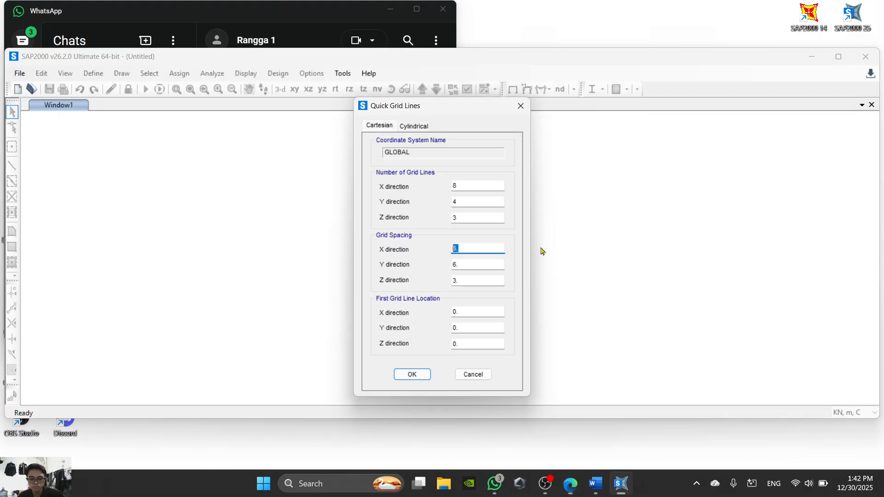
text(6)
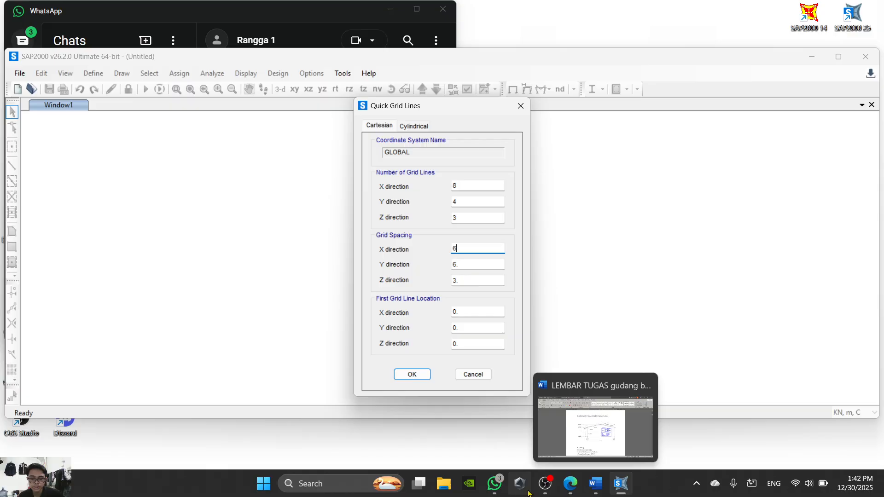
- Check the Y spans and storey heights in the PDF, set the Z-direction grid spacing to 7 m and create the grid
click(544, 488)
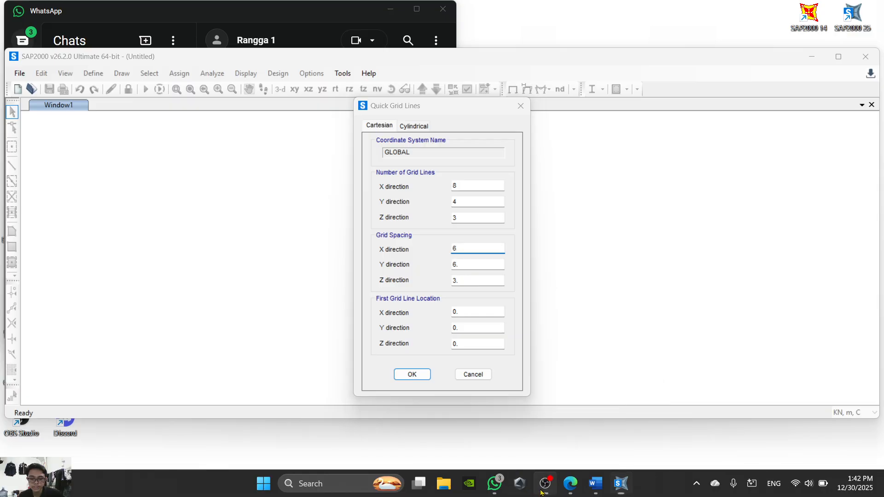
click(570, 483)
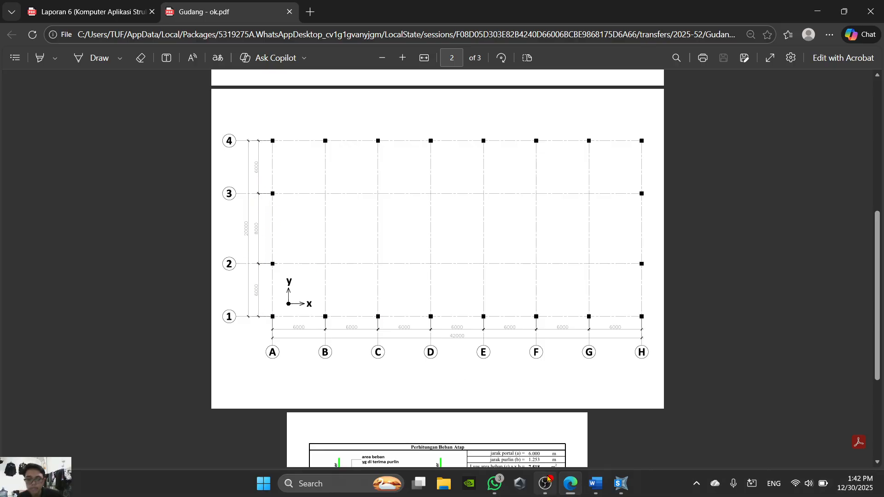
click(570, 484)
click(469, 281)
click(570, 483)
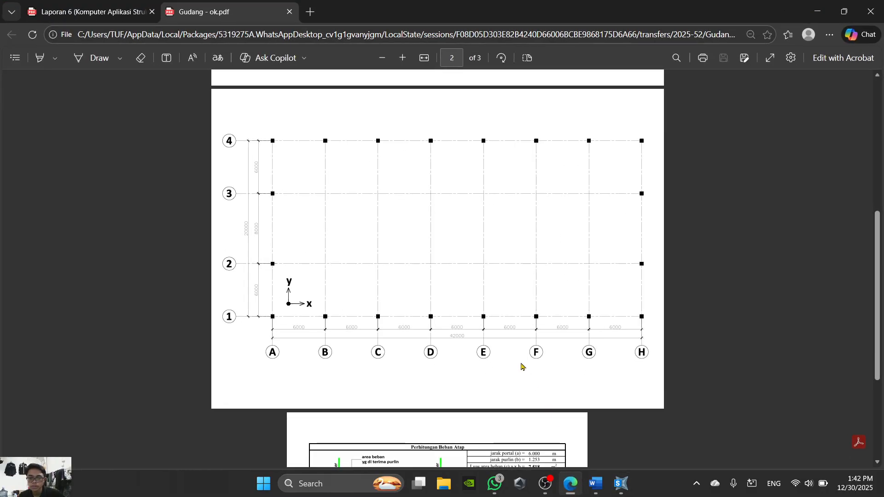
scroll(421, 368, up, 5)
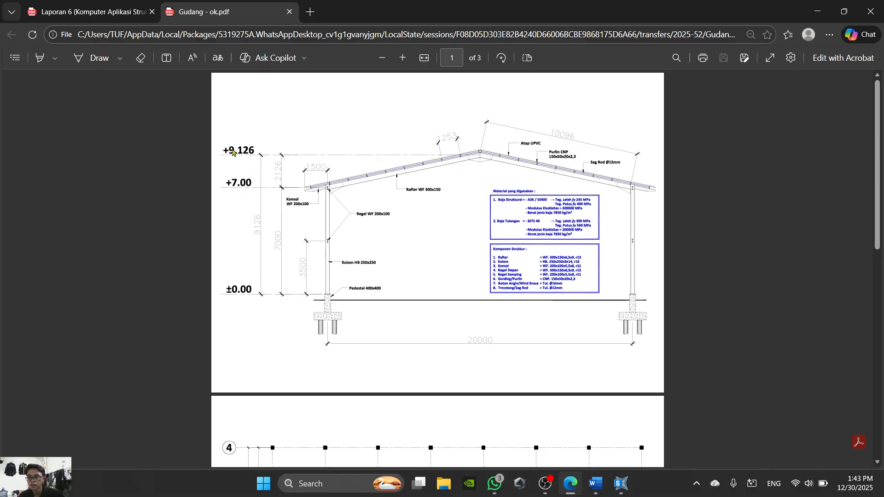
click(571, 483)
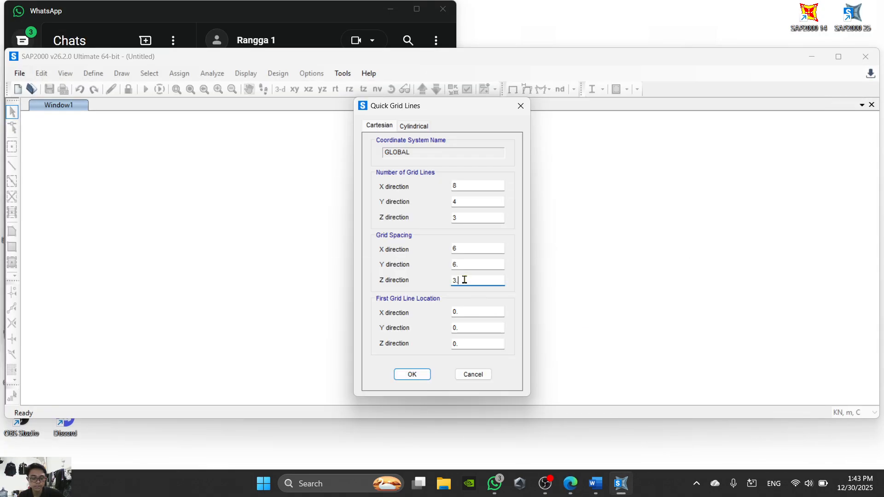
drag(465, 279, 439, 287)
text(7)
click(412, 374)
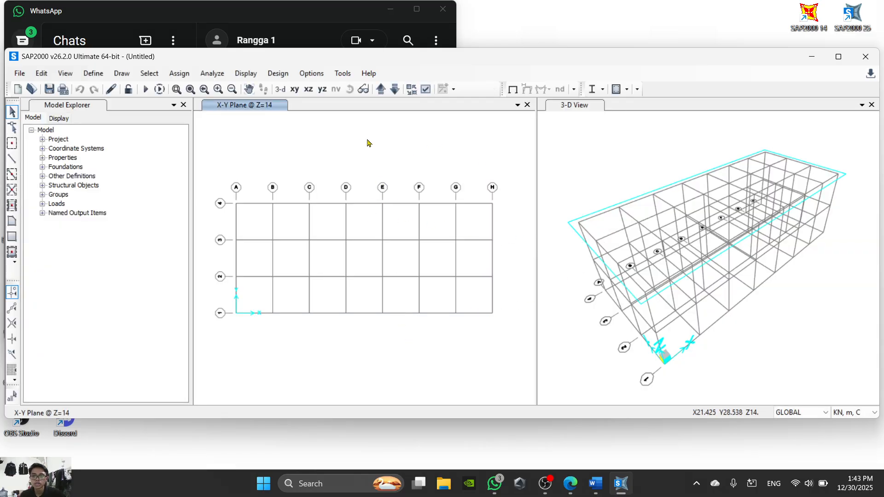
- Open the GLOBAL grid system data for editing and display the grids as spacing
right_click(376, 153)
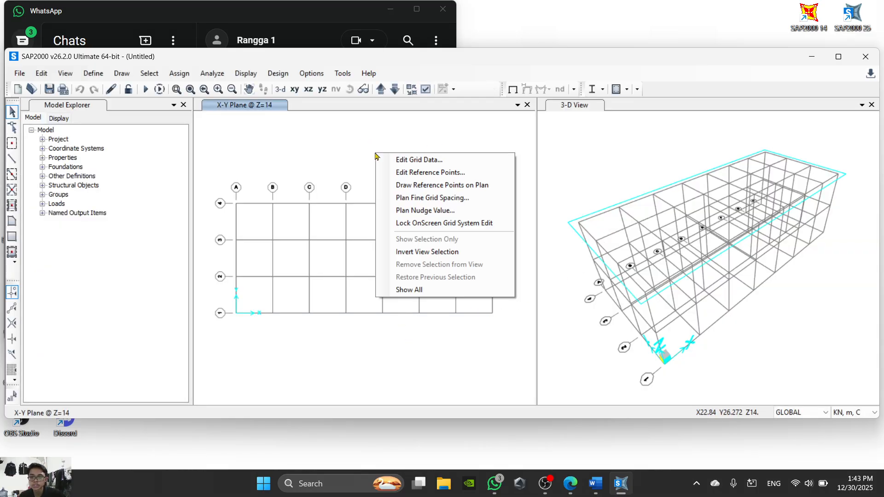
click(444, 160)
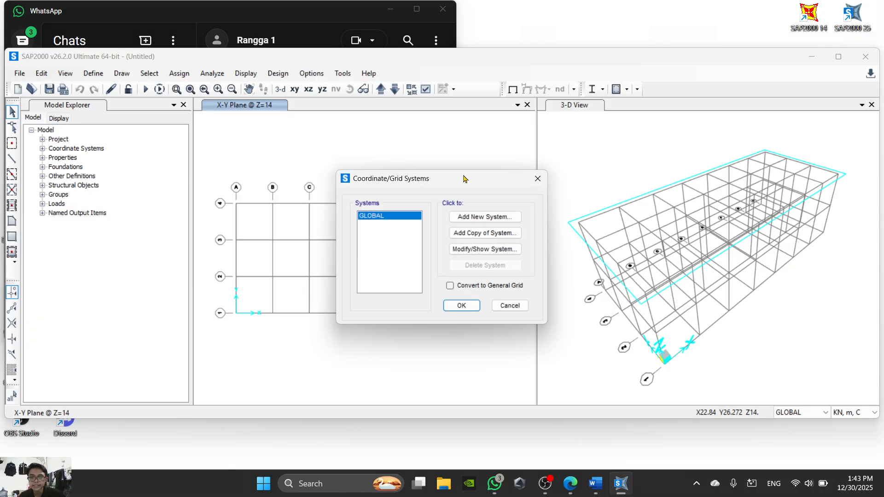
click(485, 249)
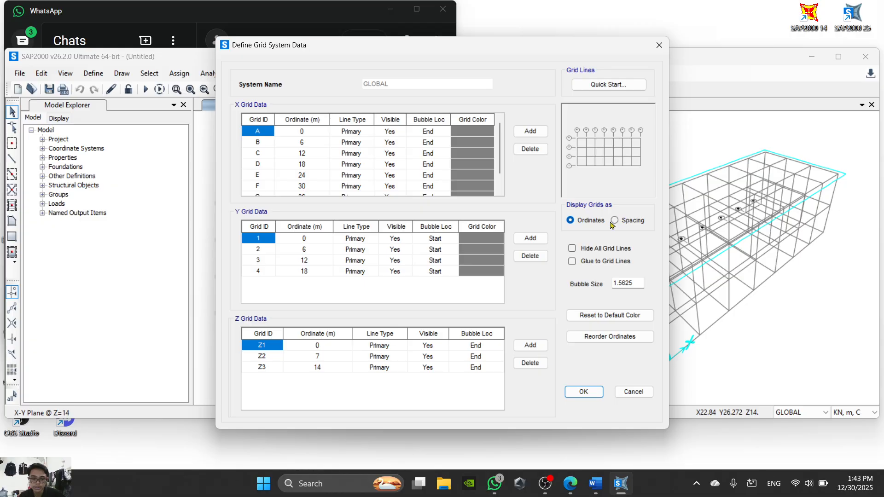
click(614, 220)
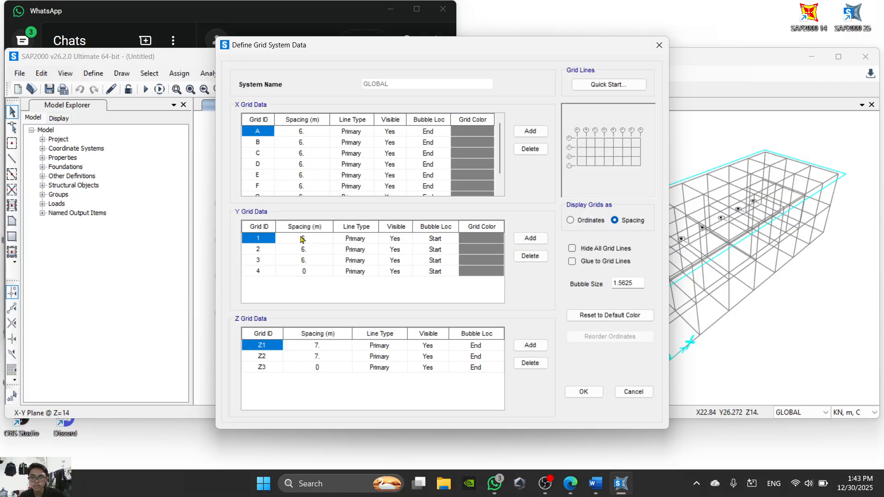
- Check the middle Y span in the PDF plan and set the spacing of Y grid line 2 to 8 m
click(571, 484)
scroll(466, 322, down, 6)
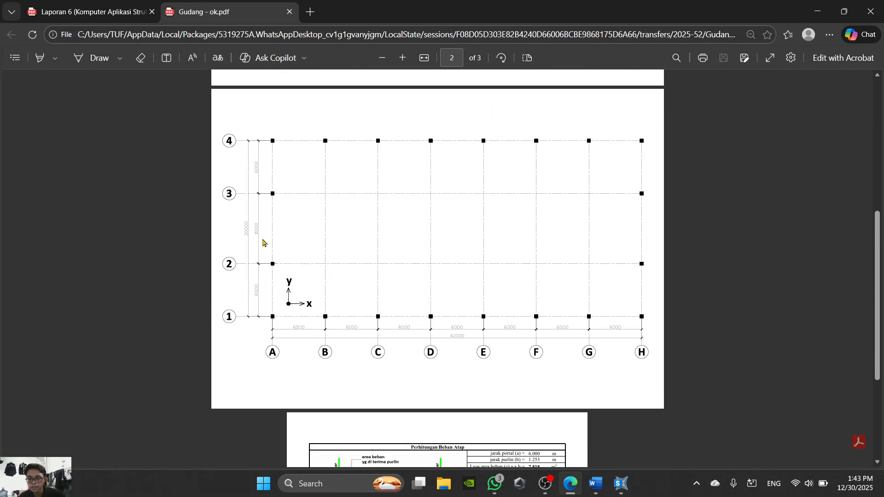
click(570, 484)
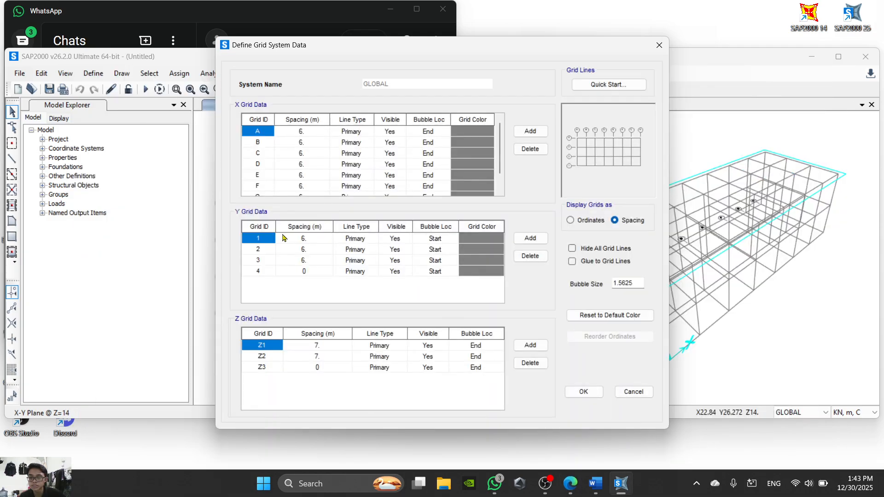
click(304, 251)
click(304, 249)
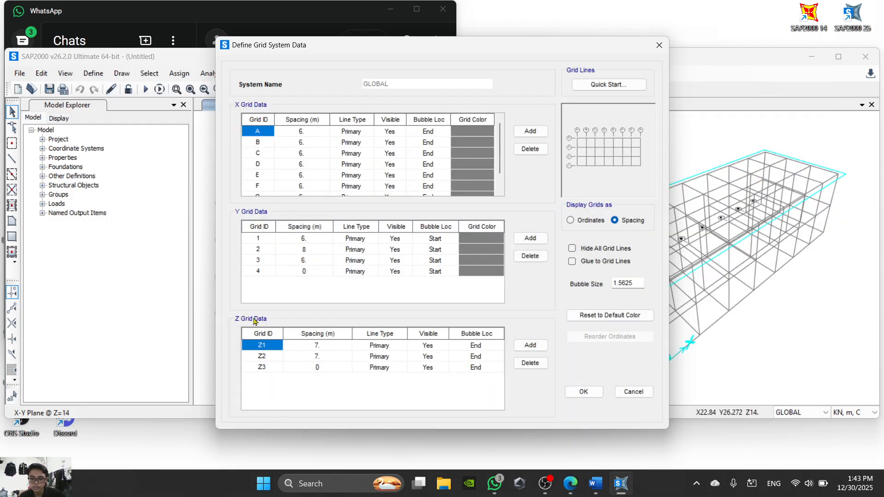
- Check the eave and ridge heights in the PDF section and set the spacing of Z grid line Z2 to 2.126 m
click(570, 483)
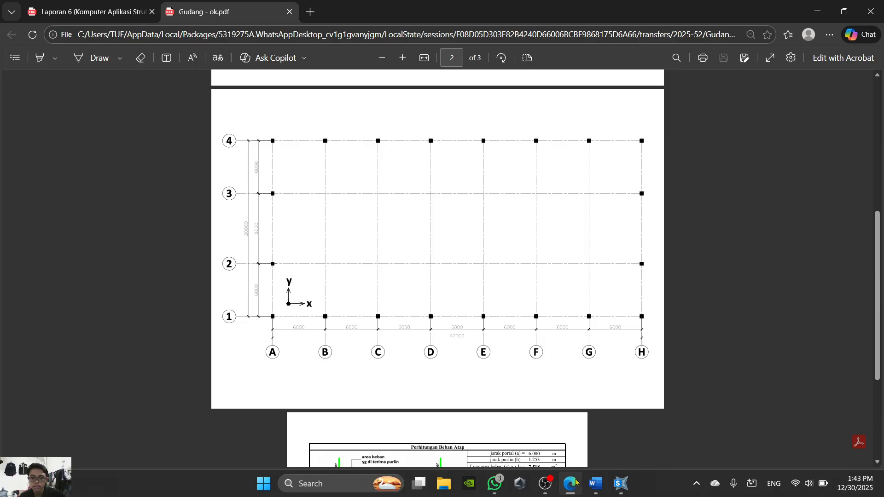
scroll(377, 233, up, 8)
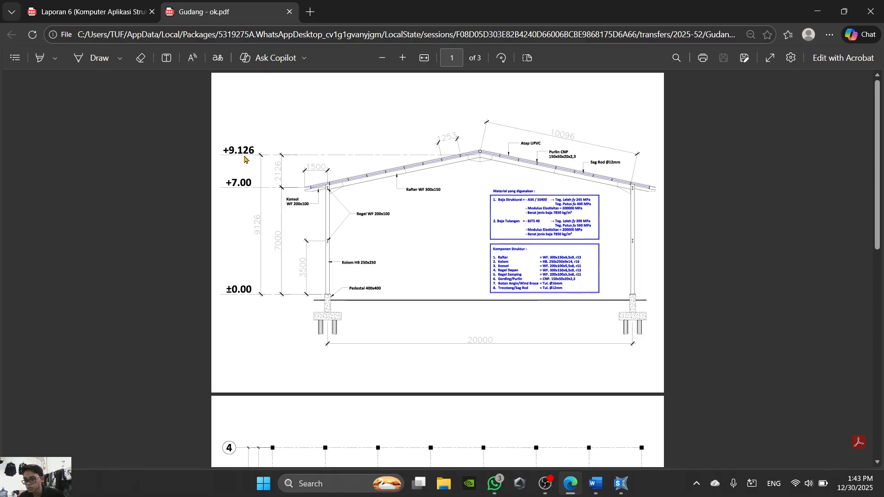
click(573, 492)
click(318, 350)
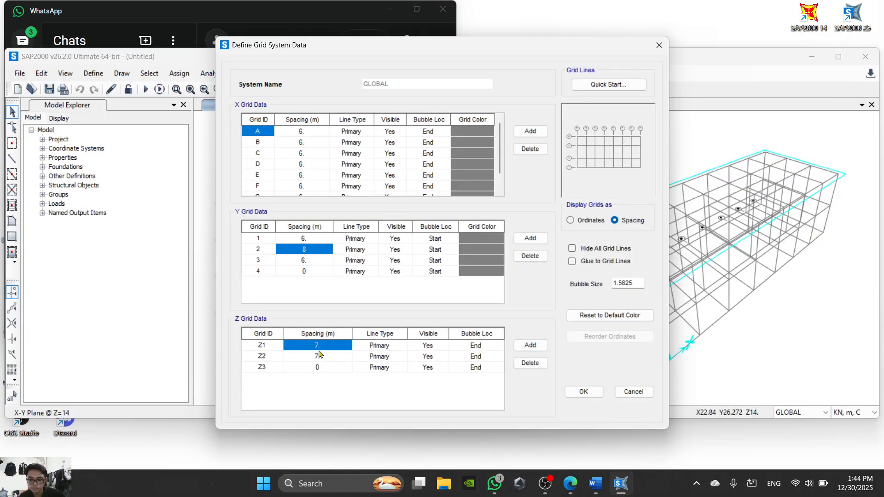
click(319, 360)
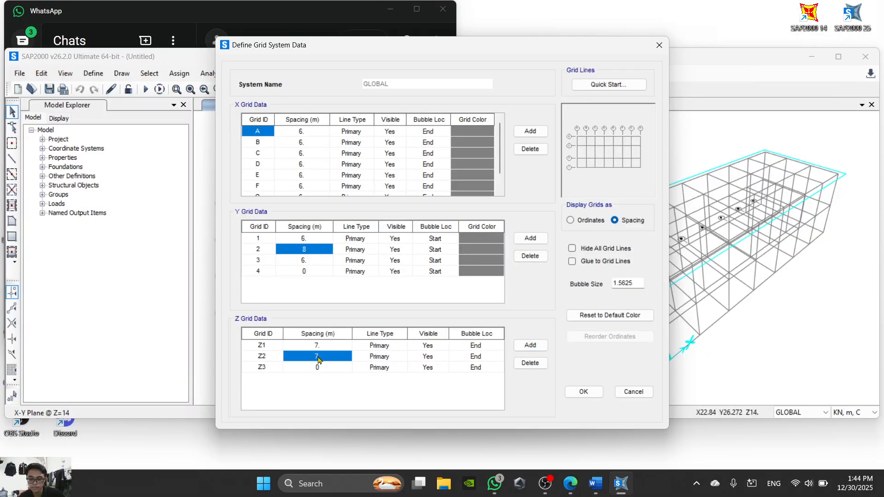
text(2.126)
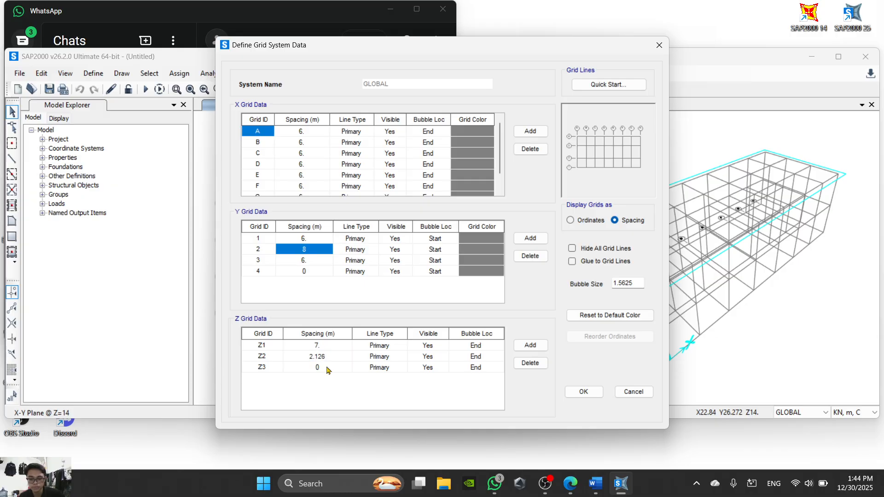
click(573, 490)
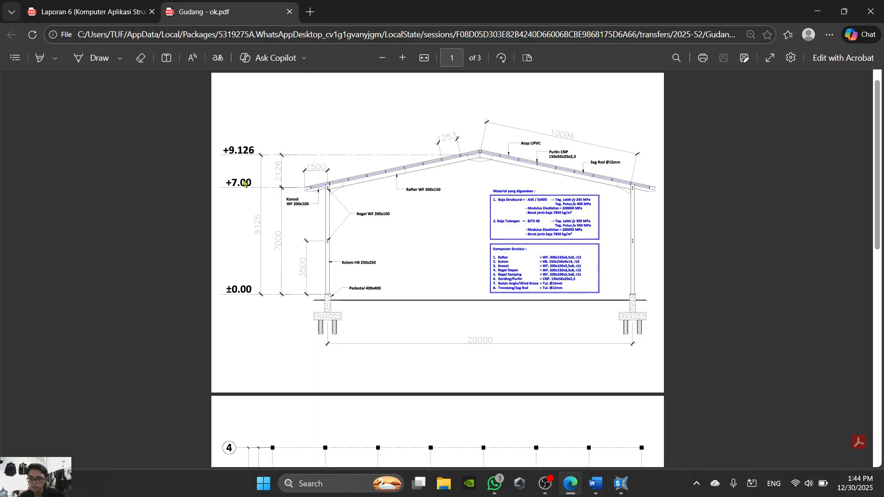
click(570, 485)
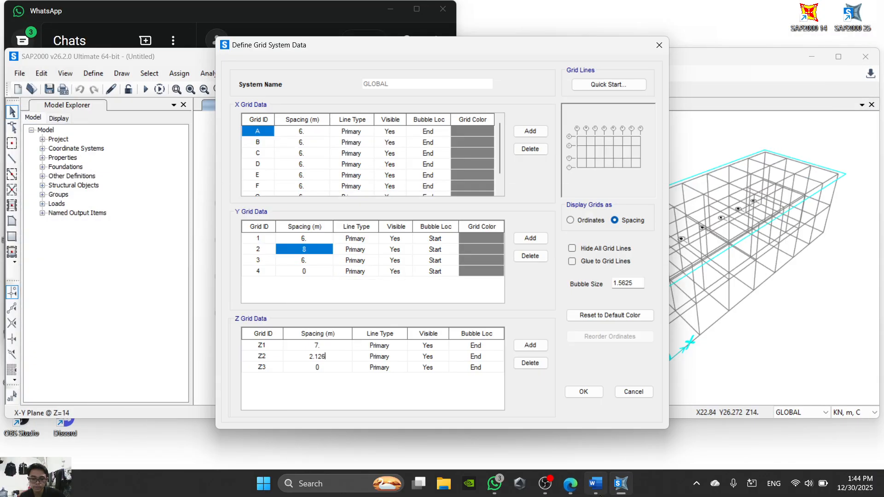
- Review the quick grid settings and the X, Y and Z grid spacings in the Word assignment sheet
click(595, 485)
scroll(465, 299, down, 1)
scroll(465, 299, down, 12)
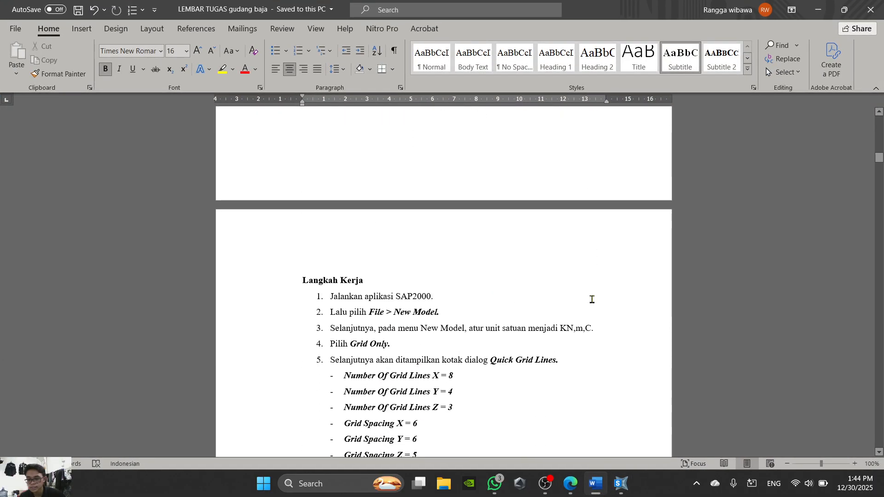
scroll(579, 405, up, 3)
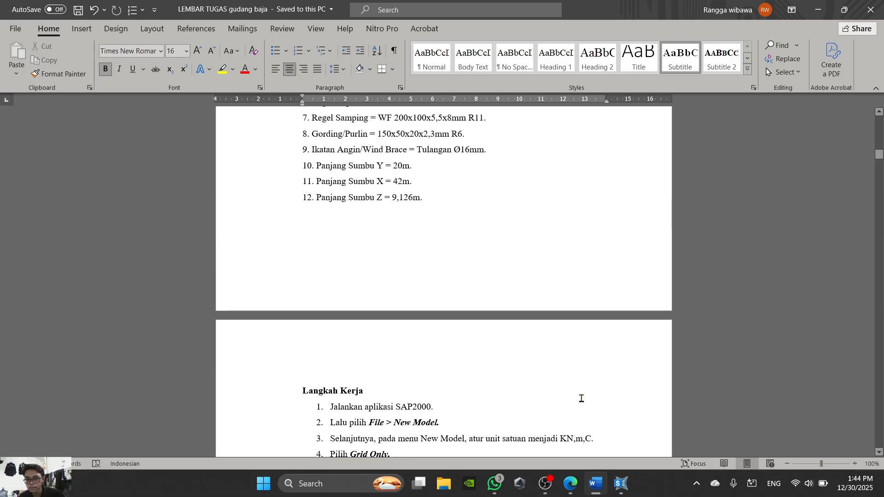
scroll(545, 327, down, 3)
scroll(546, 329, down, 3)
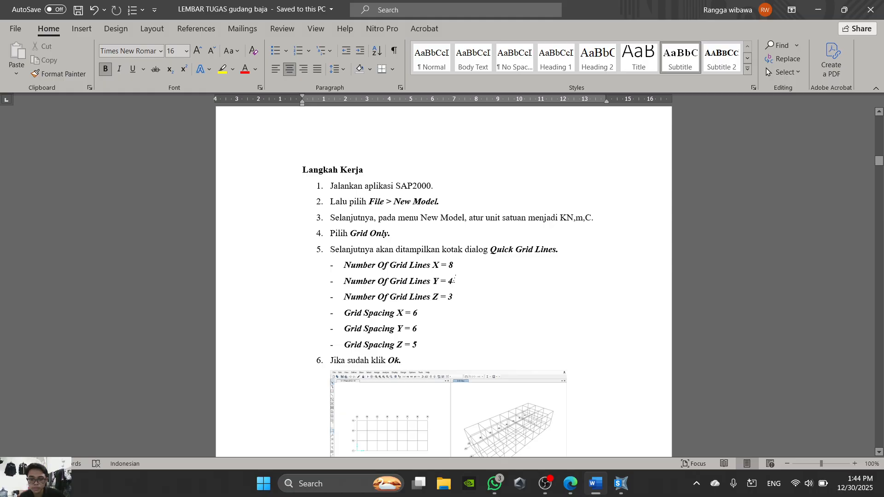
scroll(454, 298, down, 15)
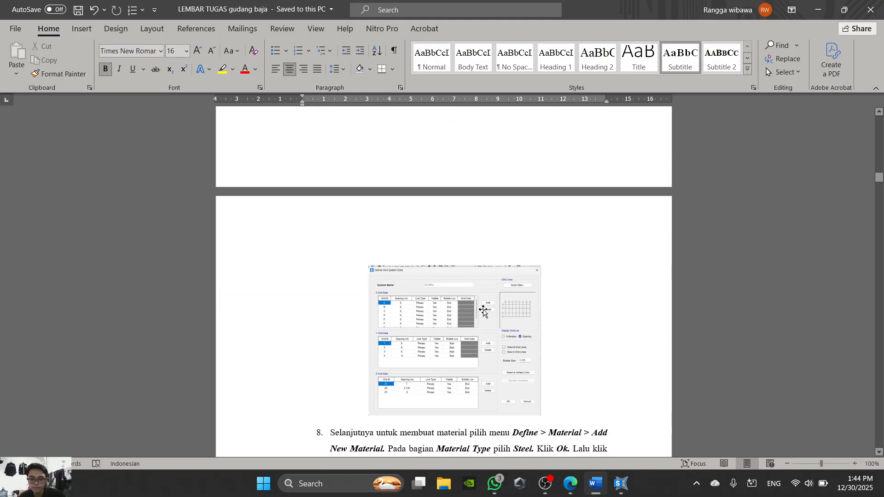
scroll(481, 306, up, 2)
ctrl+scroll(464, 256, up, 14)
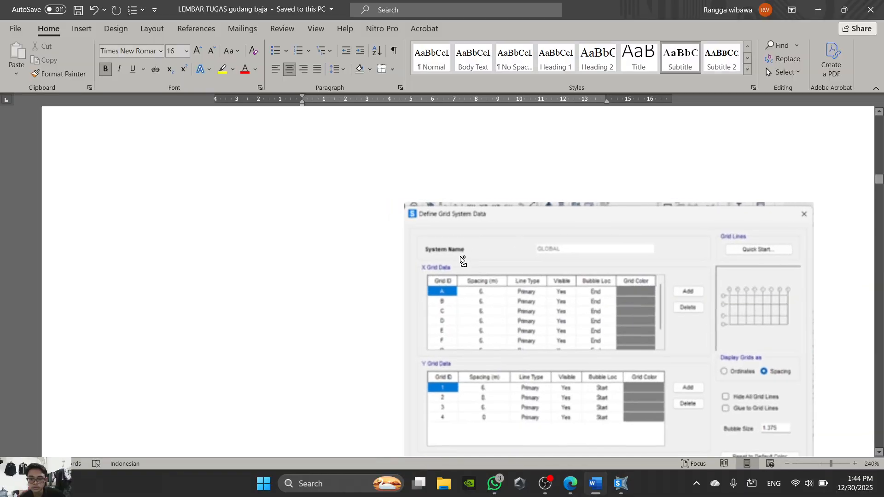
scroll(532, 326, down, 3)
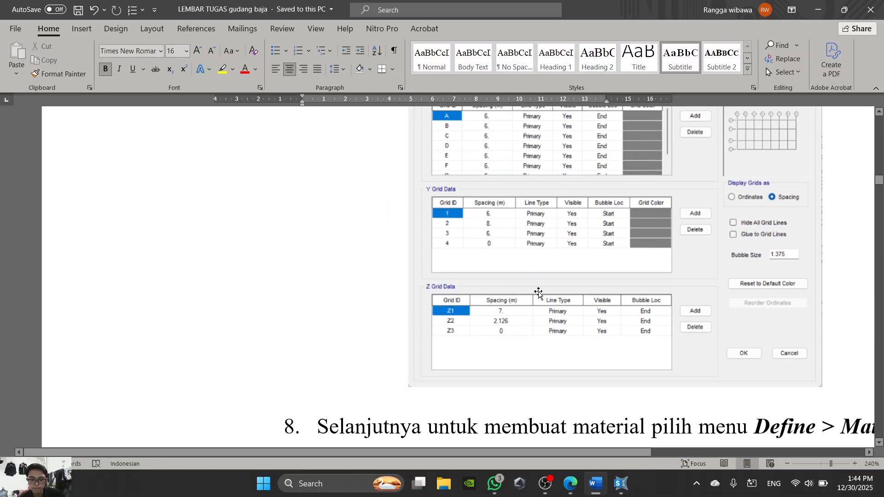
ctrl+scroll(536, 292, down, 13)
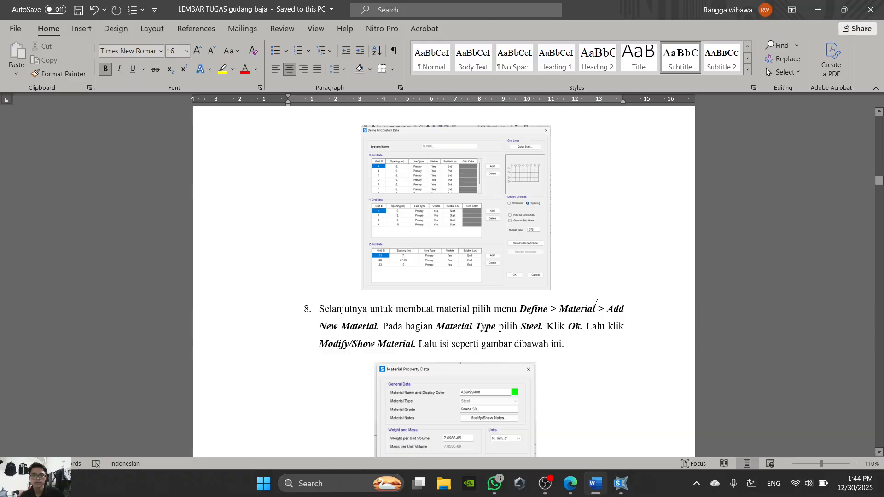
mouse_move(545, 493)
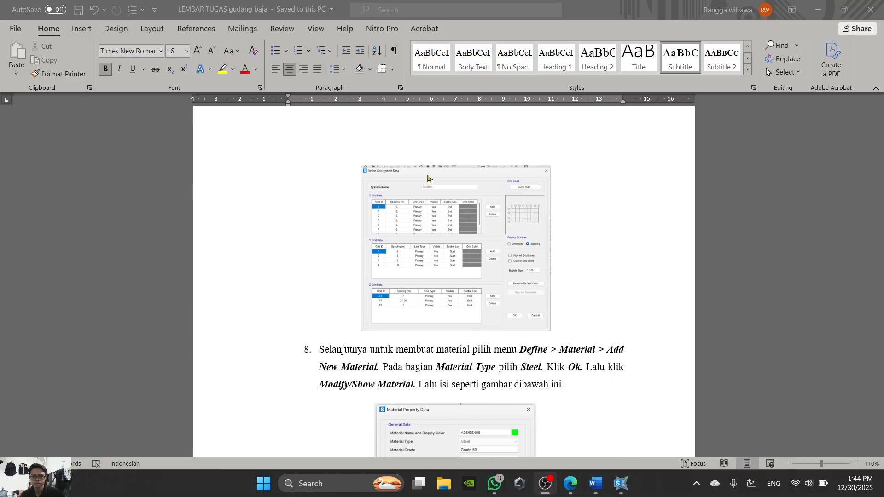
- Return to SAP2000, apply the GLOBAL grid system changes and switch the X-Y plane window to a 3-D view
click(619, 490)
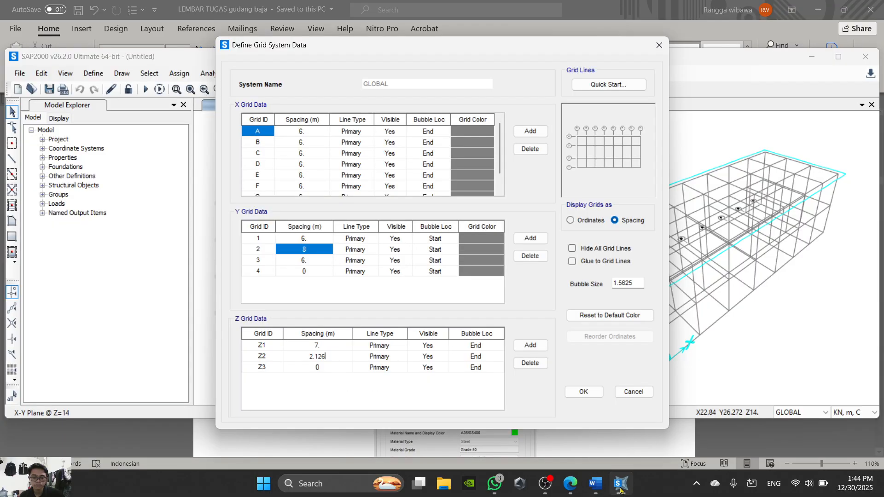
click(584, 392)
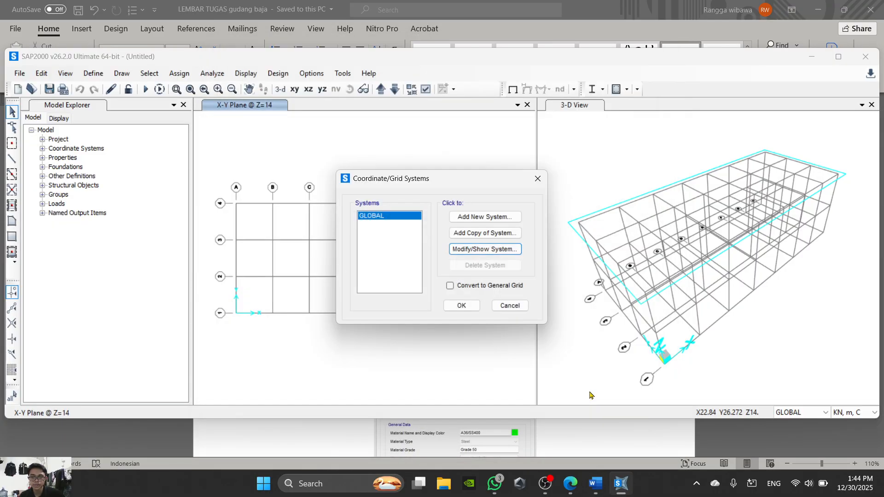
click(459, 305)
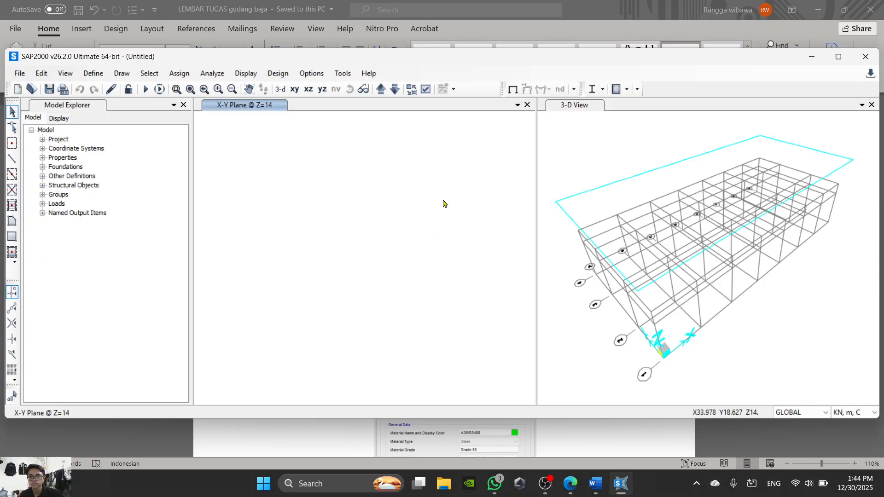
click(281, 89)
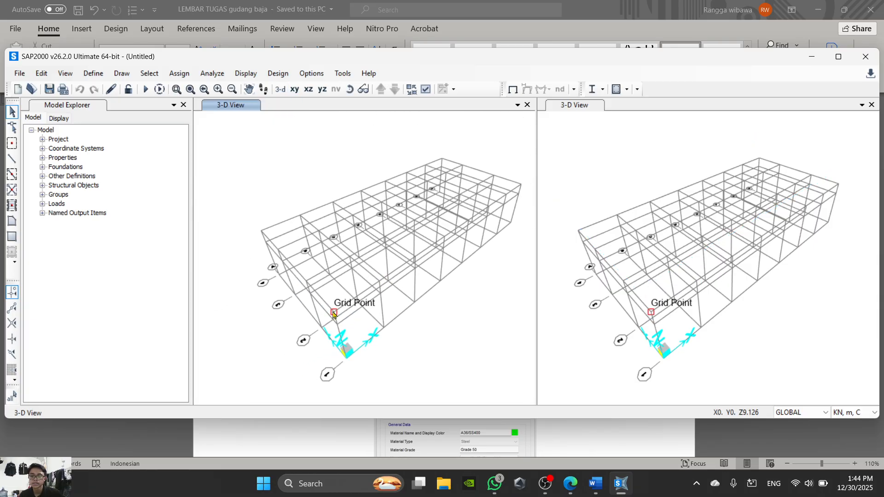
- Examine the steel material instructions in step 8 of the Word assignment sheet and the material specifications in the PDF
click(570, 483)
click(580, 492)
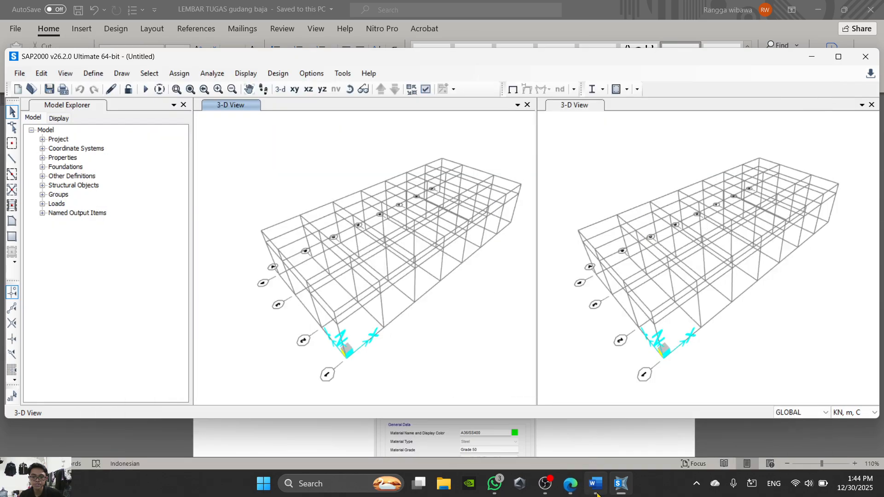
click(595, 486)
scroll(474, 296, up, 5)
scroll(478, 299, down, 10)
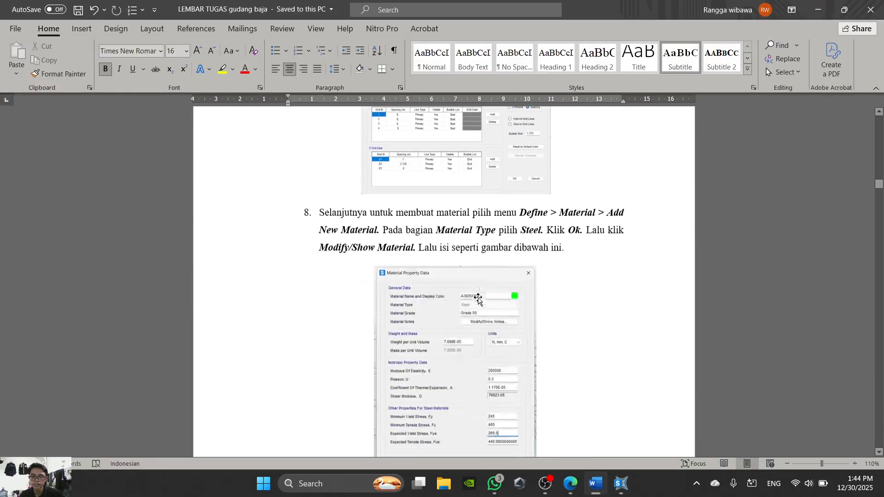
scroll(477, 299, up, 3)
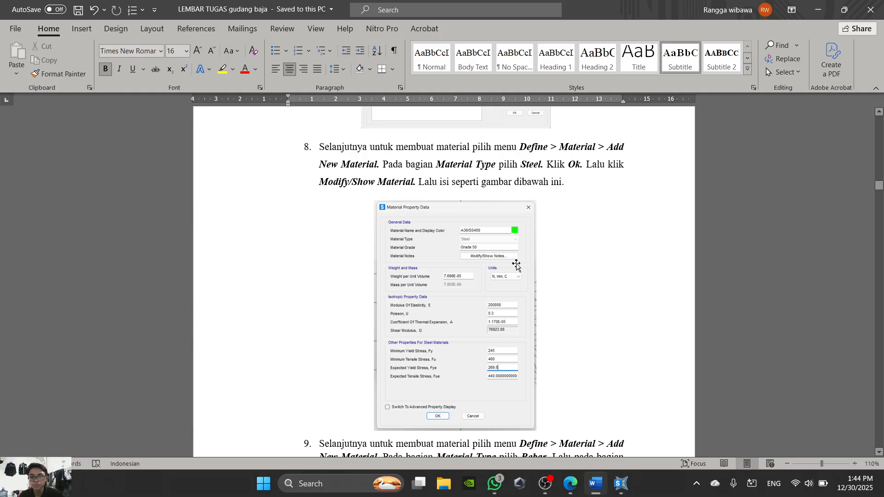
click(571, 484)
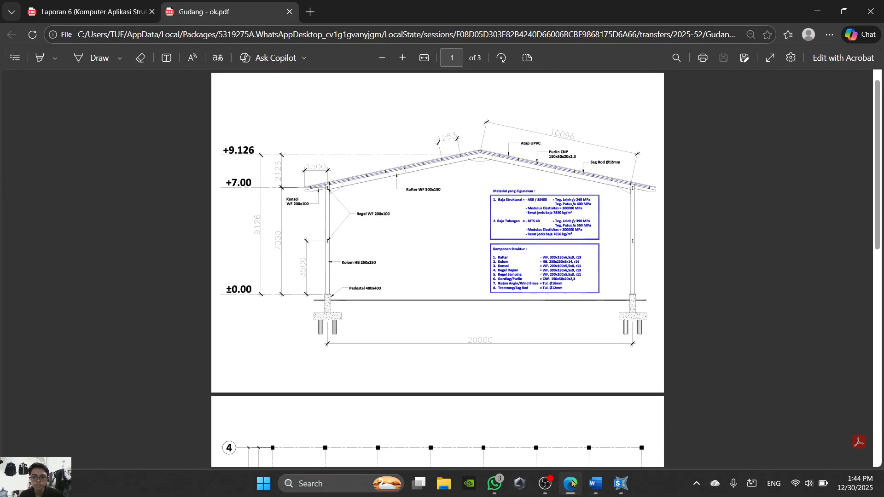
- In SAP2000, add a new material with region United States, type Steel and standard User
click(621, 484)
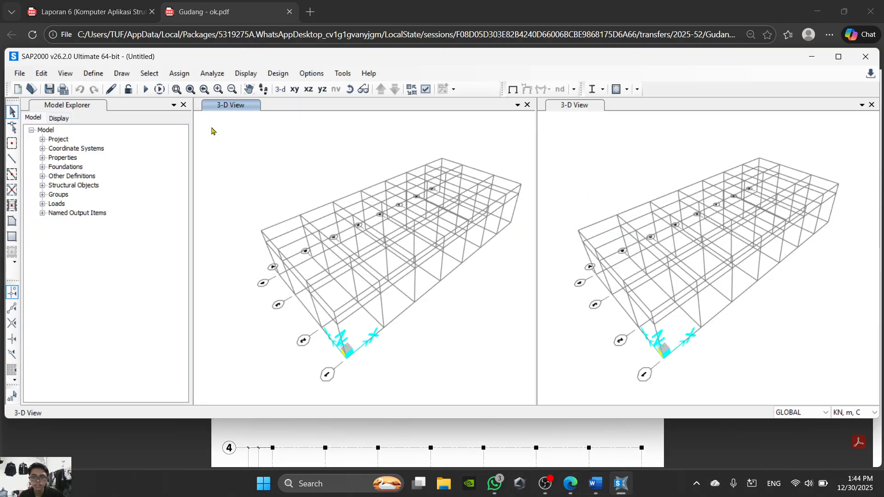
click(94, 77)
click(115, 88)
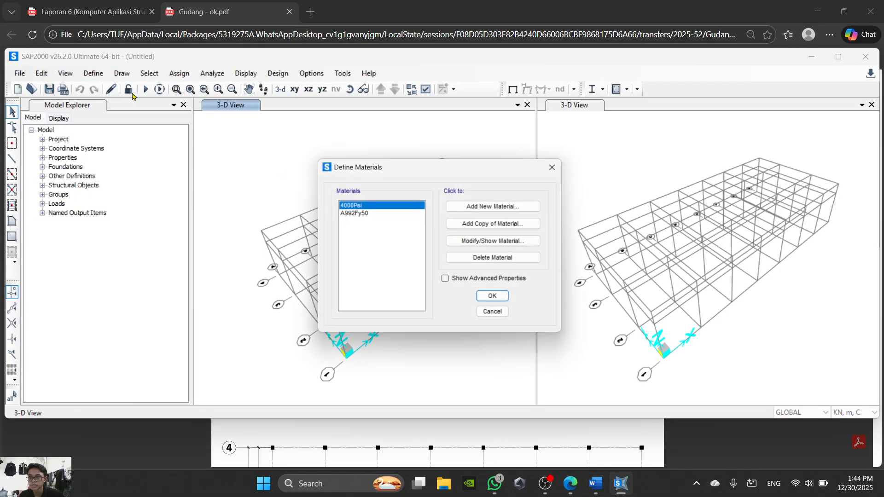
click(517, 212)
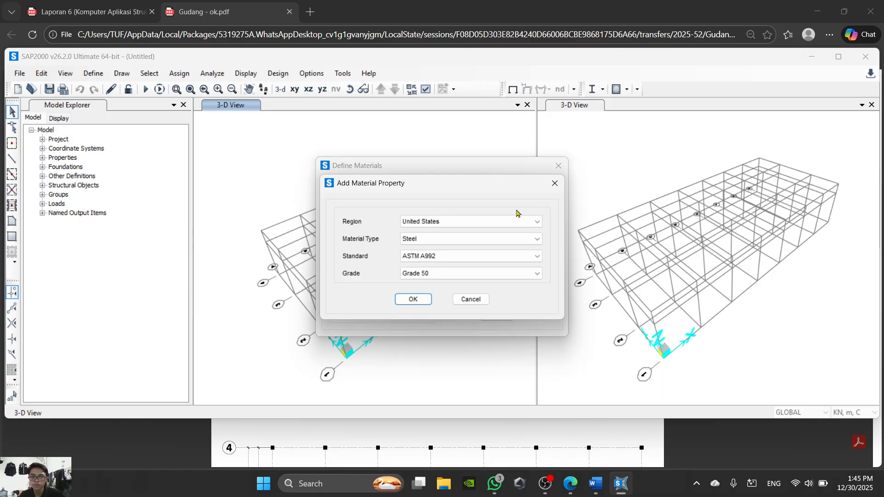
click(527, 239)
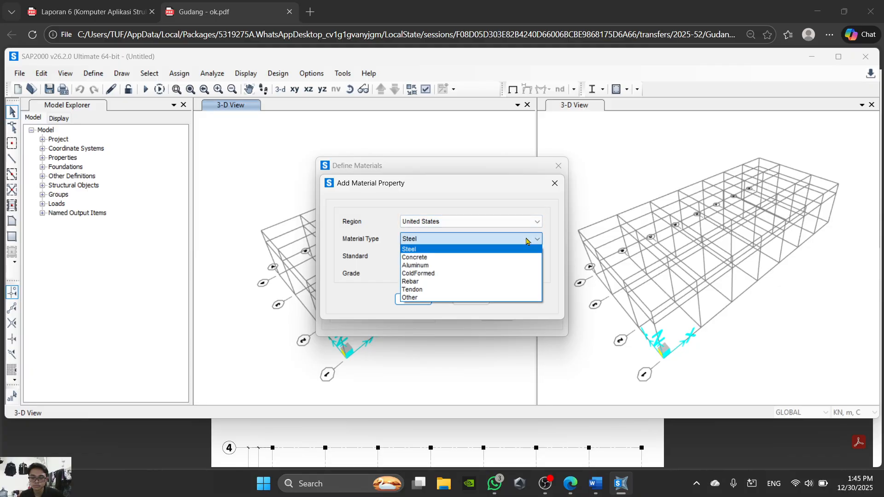
click(527, 239)
click(527, 240)
click(528, 240)
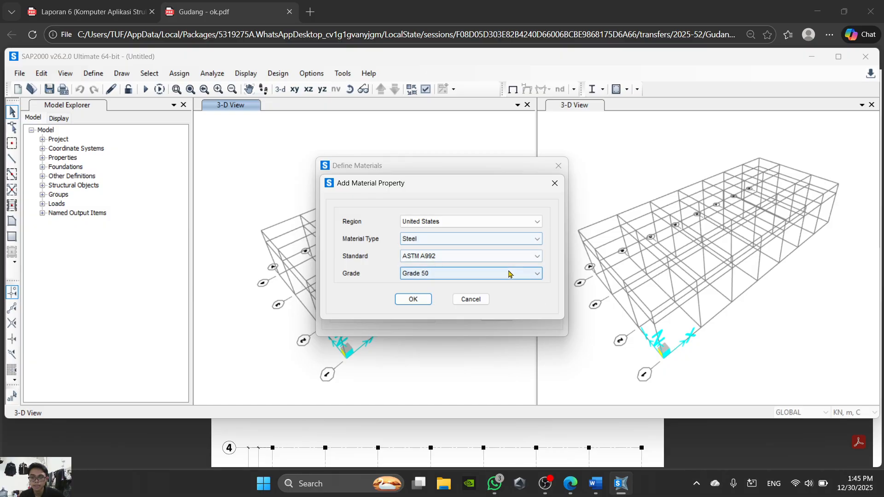
click(524, 260)
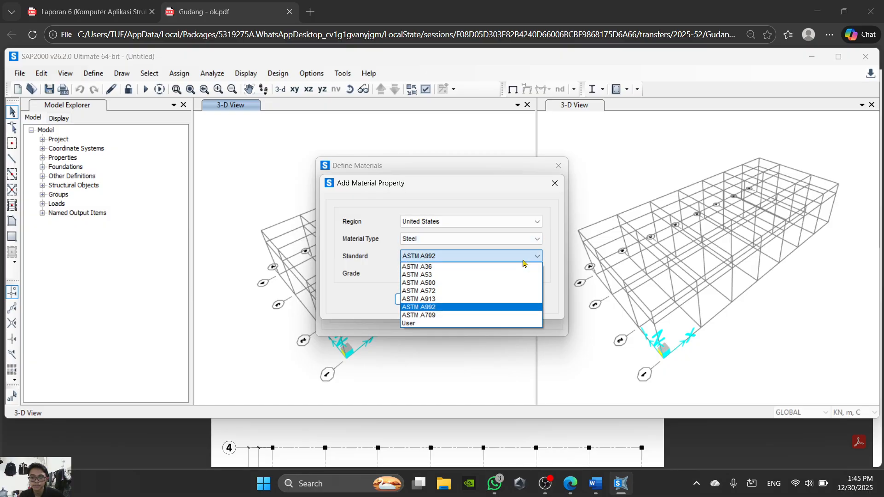
click(478, 324)
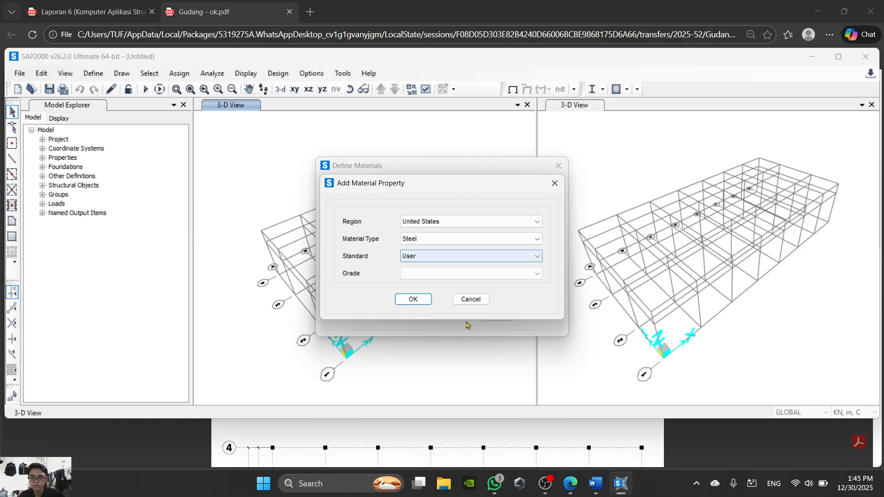
click(413, 300)
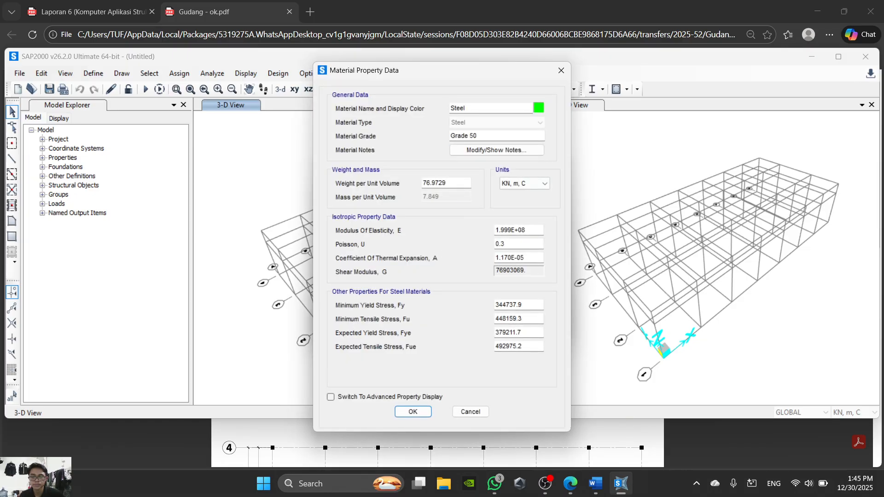
- Review the step 8 material property figure in the Word assignment sheet and the structural steel specifications in the PDF drawing
click(592, 489)
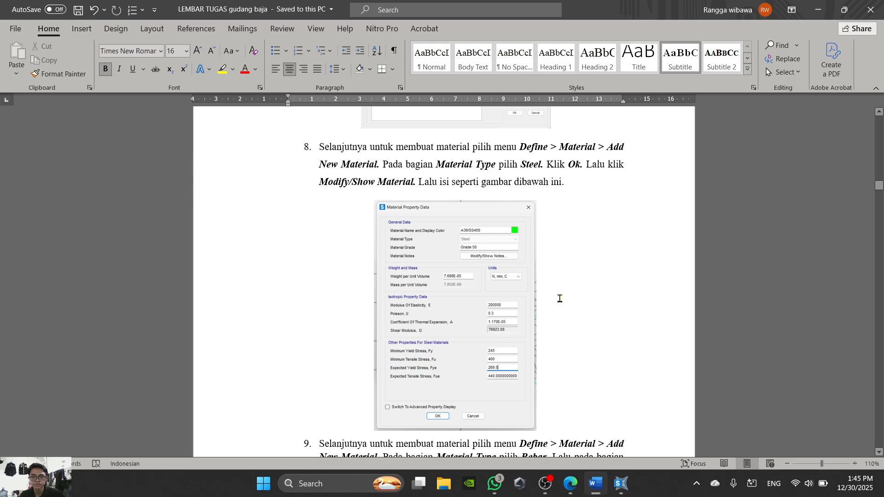
scroll(474, 239, down, 3)
scroll(485, 289, up, 6)
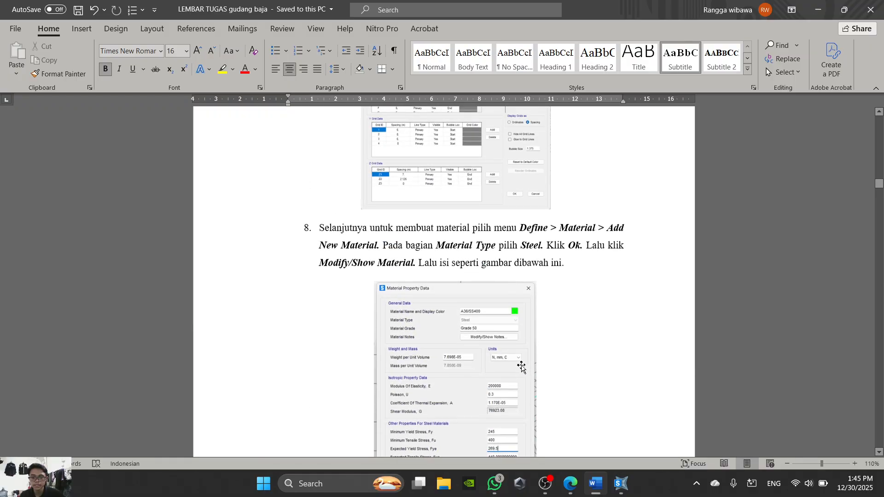
scroll(570, 237, down, 2)
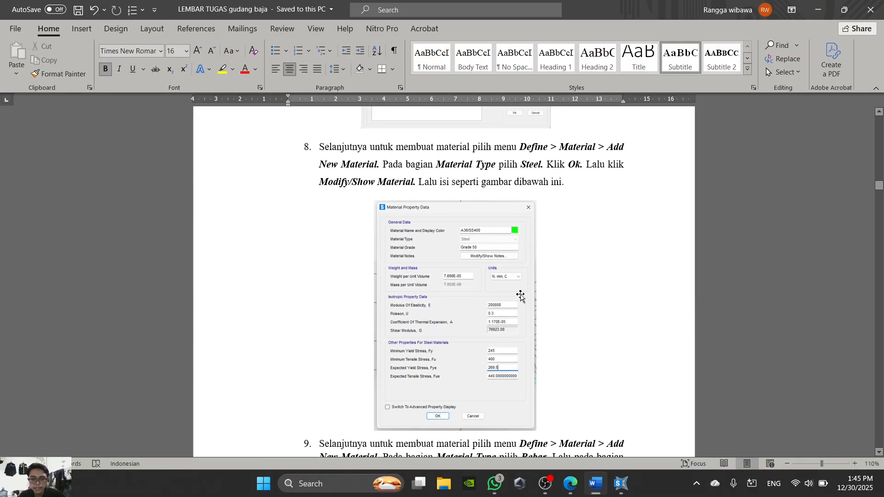
click(570, 484)
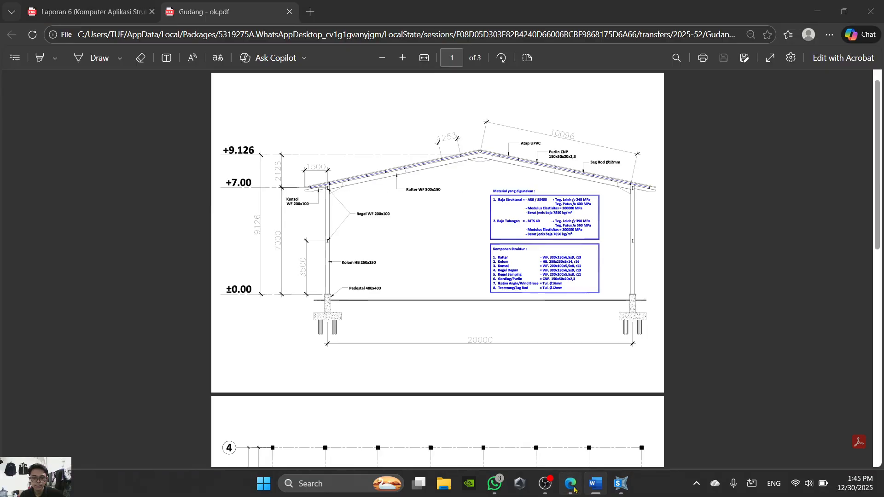
ctrl+scroll(554, 194, up, 3)
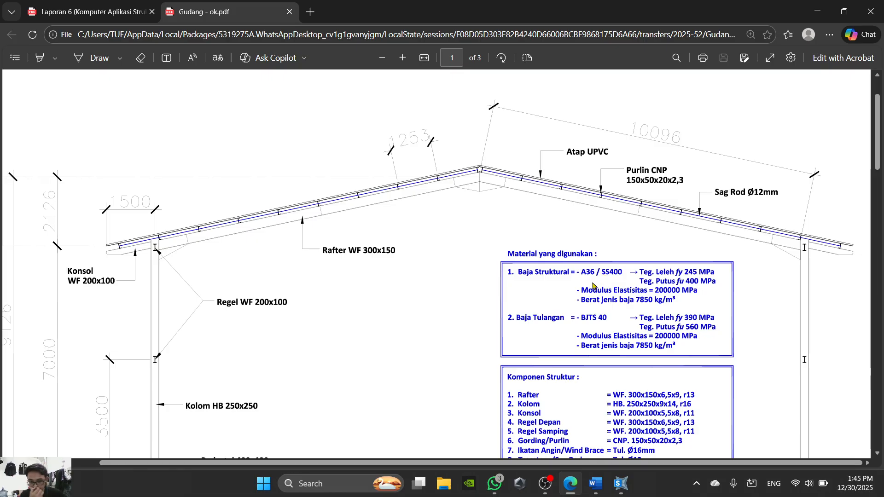
ctrl+scroll(593, 286, down, 2)
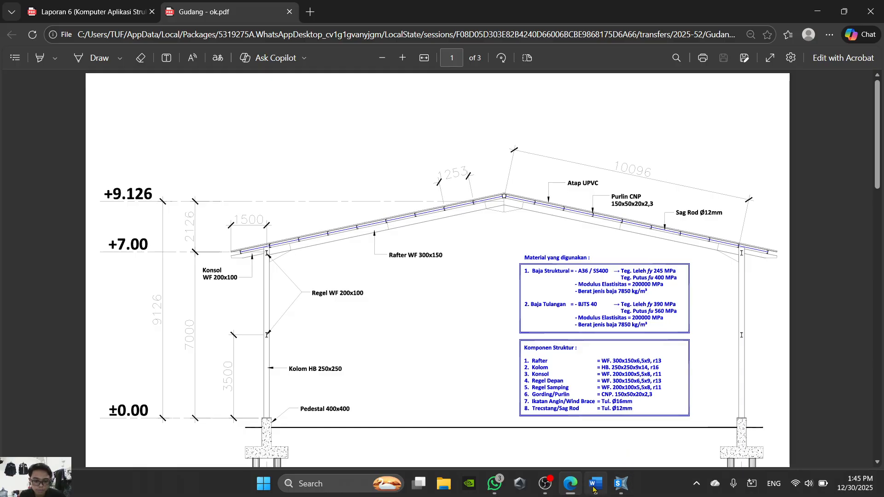
- Return to SAP2000 and name the new steel material A36/SS400
click(620, 483)
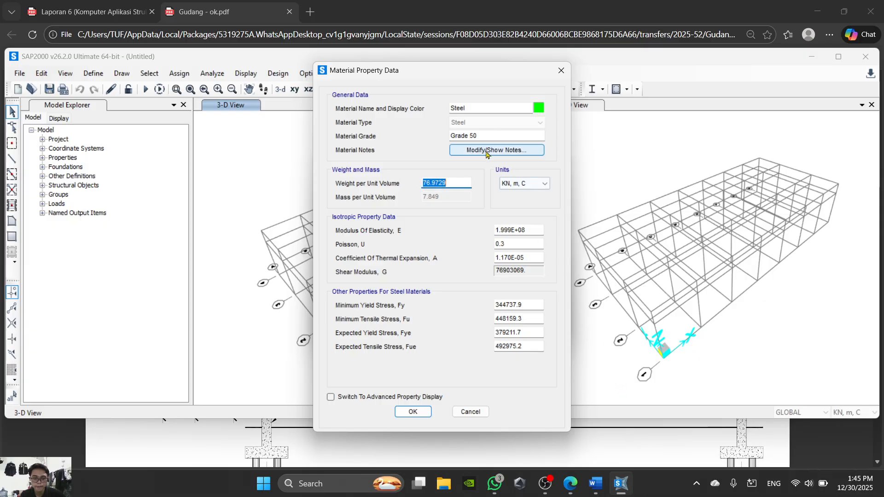
text(A36/SS400)
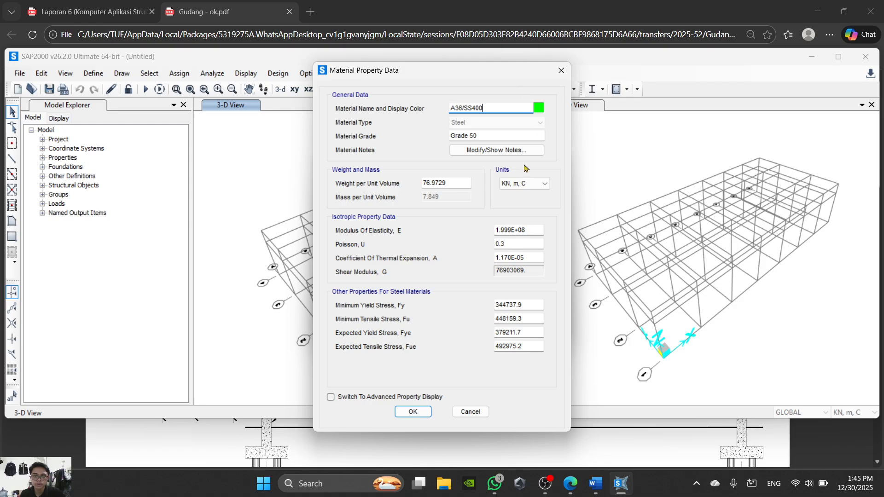
click(509, 135)
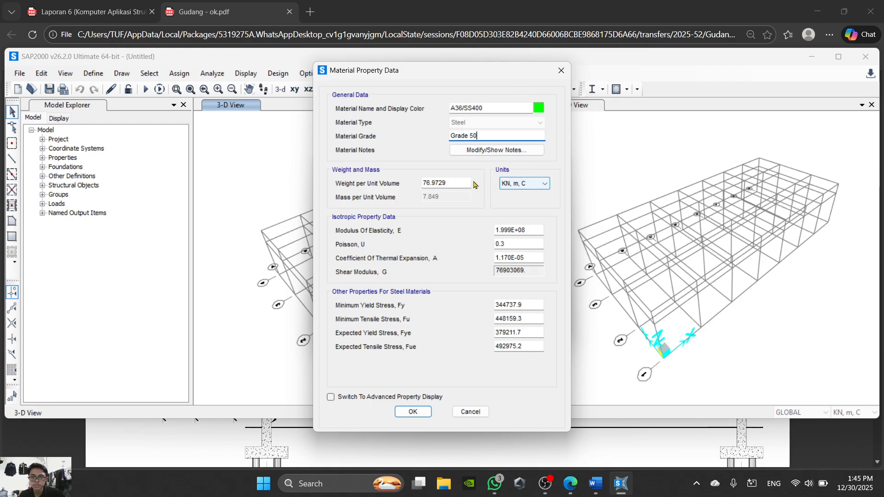
- Set the weight per unit volume to 7850 in Kgf, m, C units and switch the material units to N, m, C
click(525, 184)
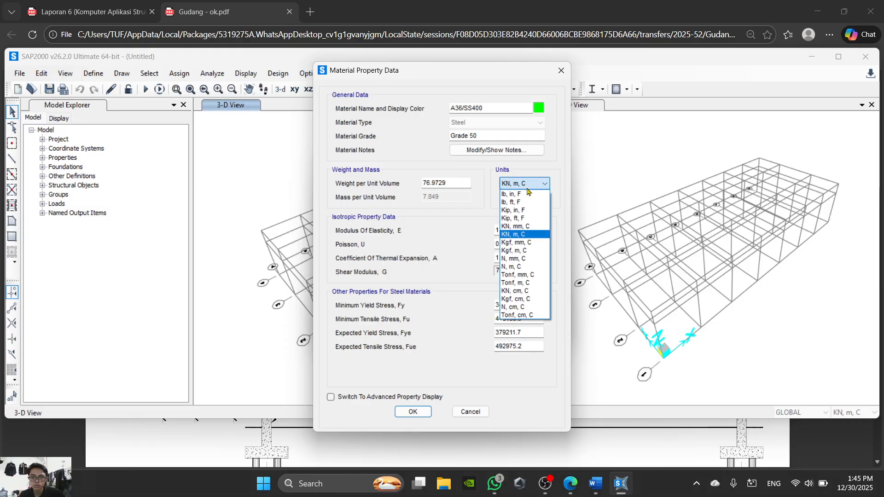
click(528, 250)
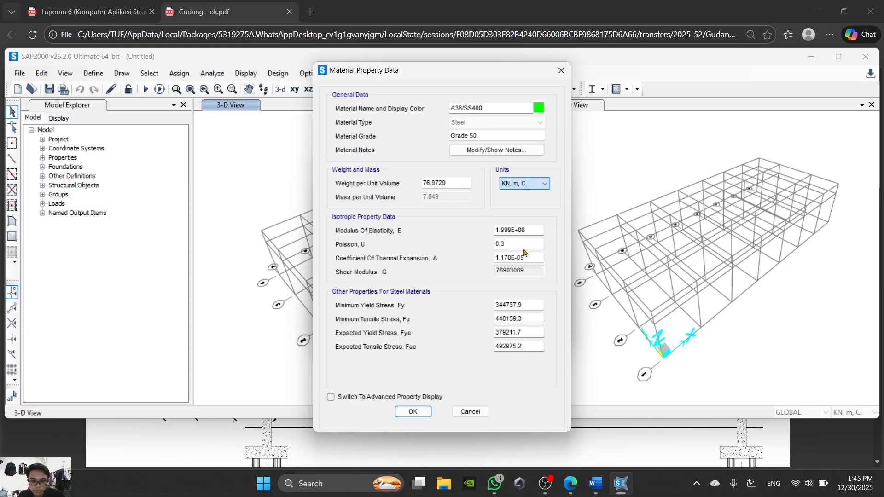
drag(463, 184, 364, 186)
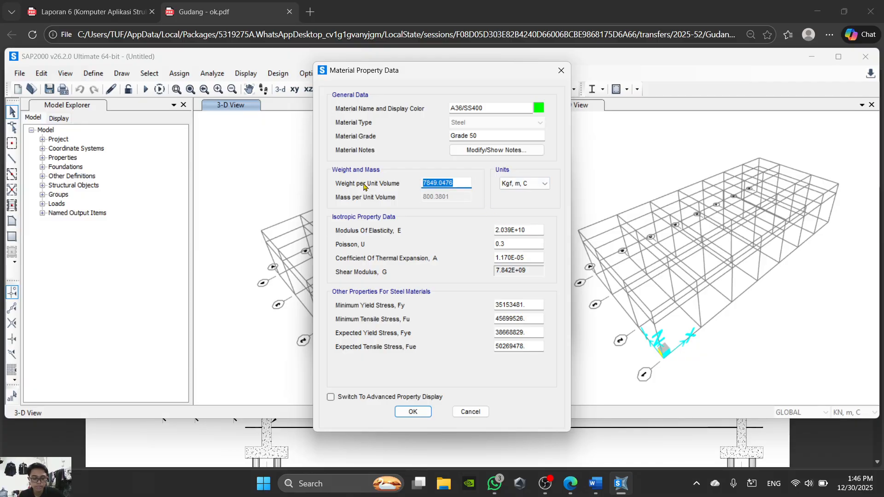
text(7850)
click(542, 185)
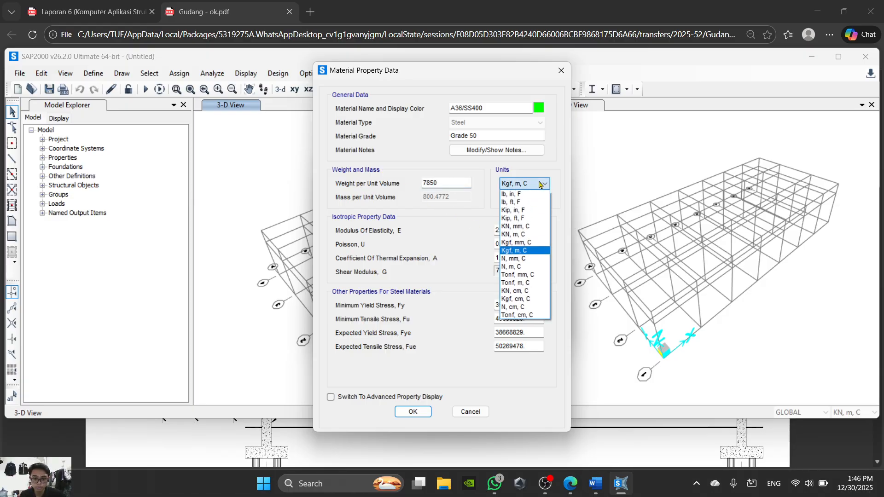
click(531, 270)
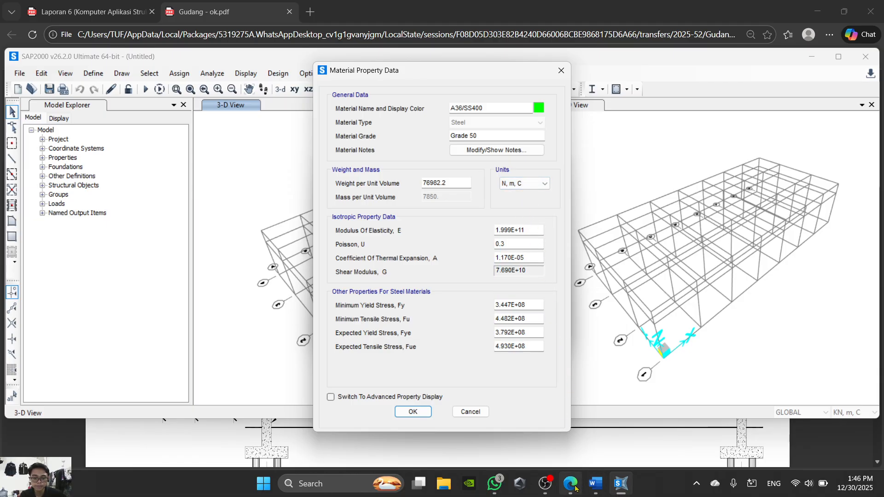
- Check the material figure in the Word sheet and set the modulus of elasticity in SAP2000 to 200000
click(596, 490)
scroll(502, 249, down, 2)
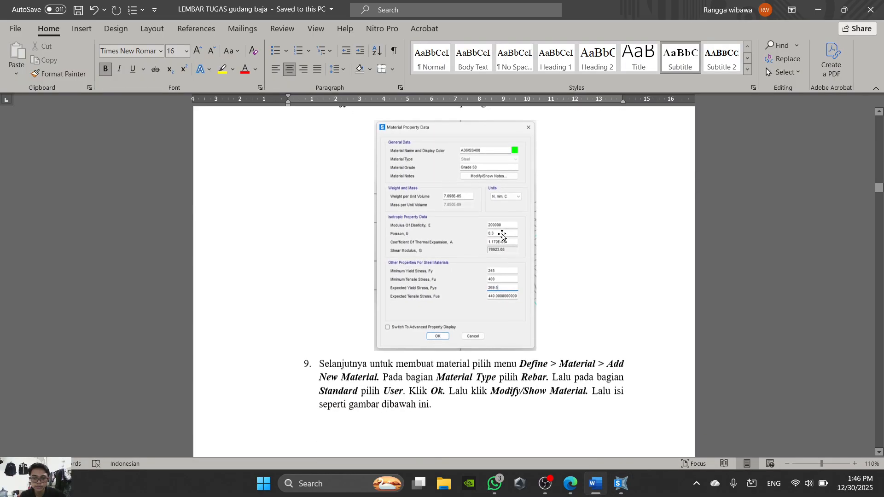
scroll(511, 242, up, 1)
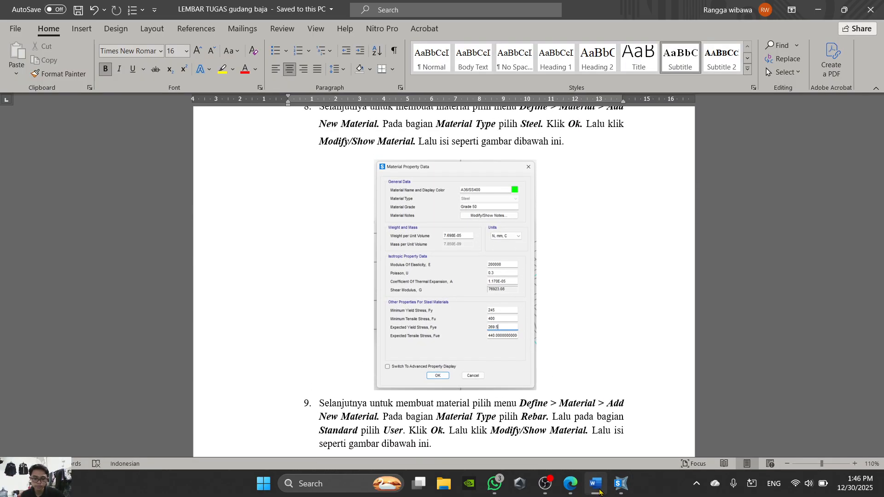
click(625, 487)
drag(538, 229, 463, 232)
text(200000)
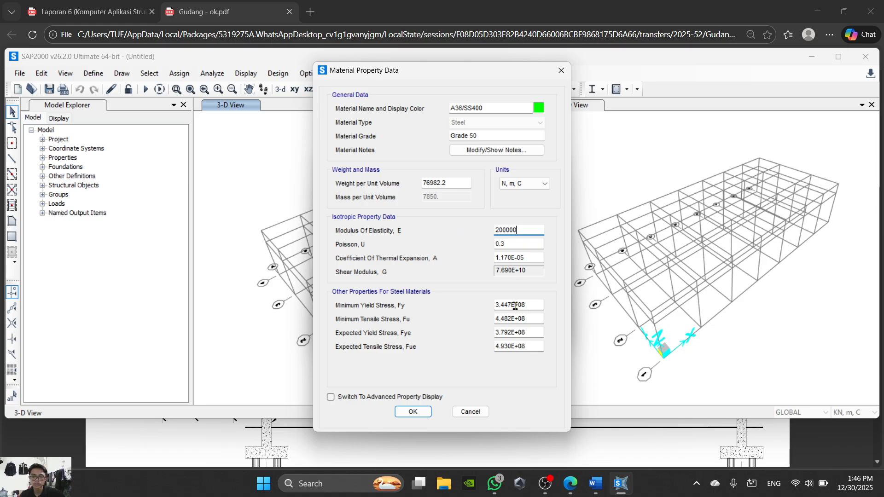
- Check the stress values in the PDF and set the minimum yield stress to 245 and minimum tensile stress to 400 in SAP2000
drag(529, 307, 450, 306)
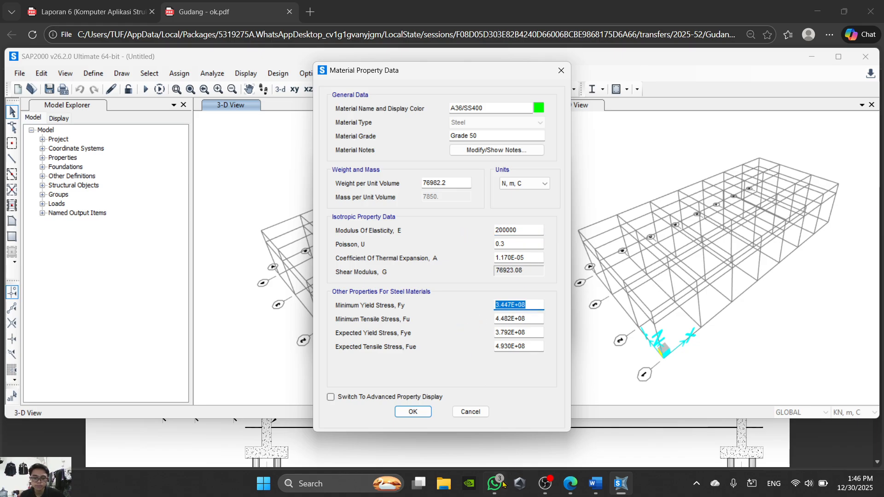
click(569, 491)
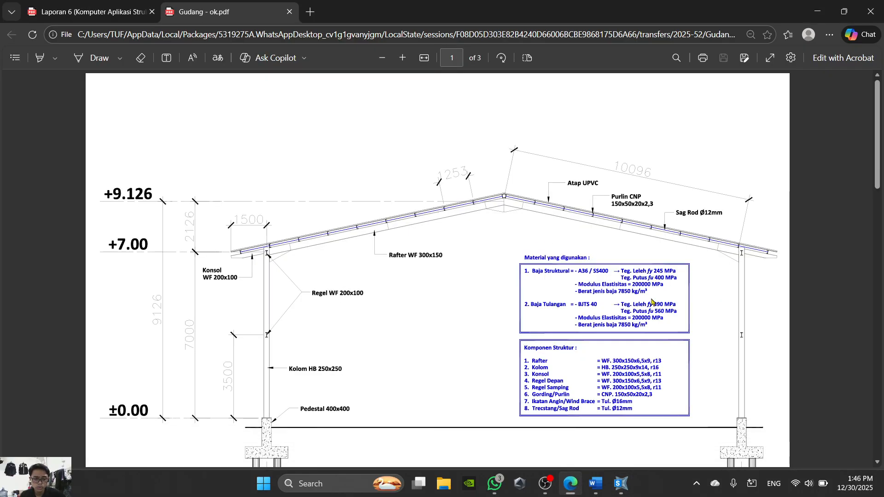
click(570, 485)
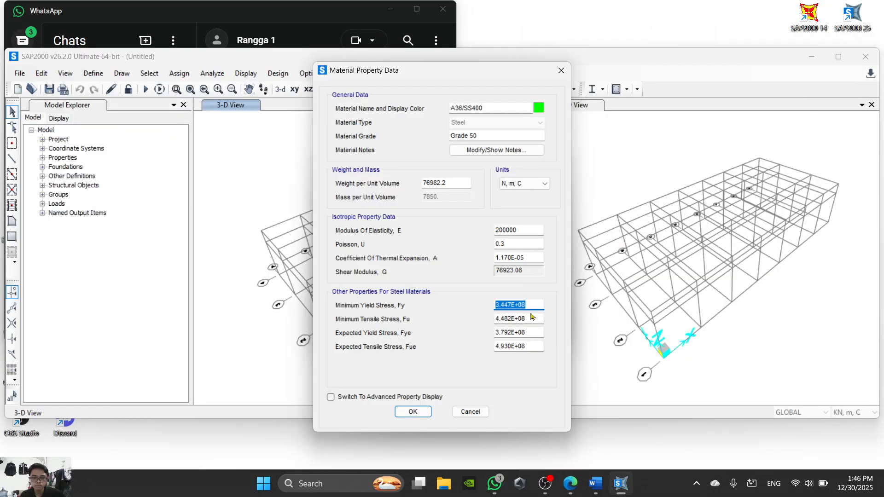
text(244)
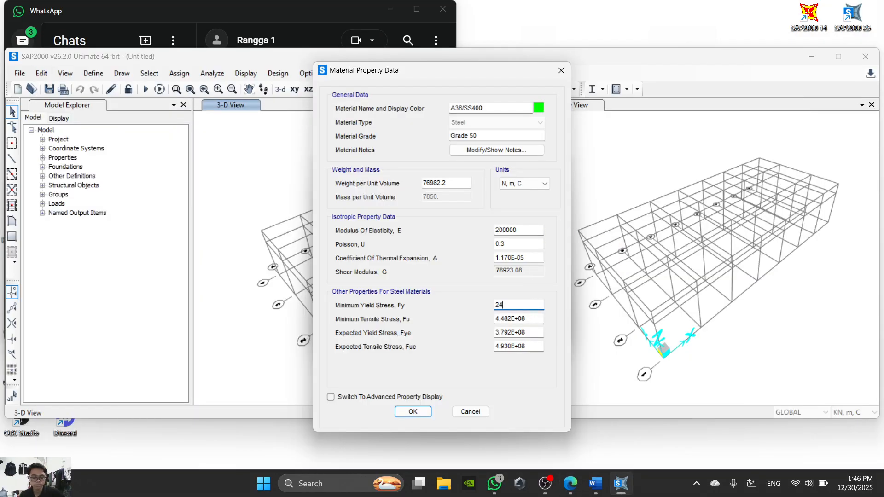
click(569, 493)
click(570, 493)
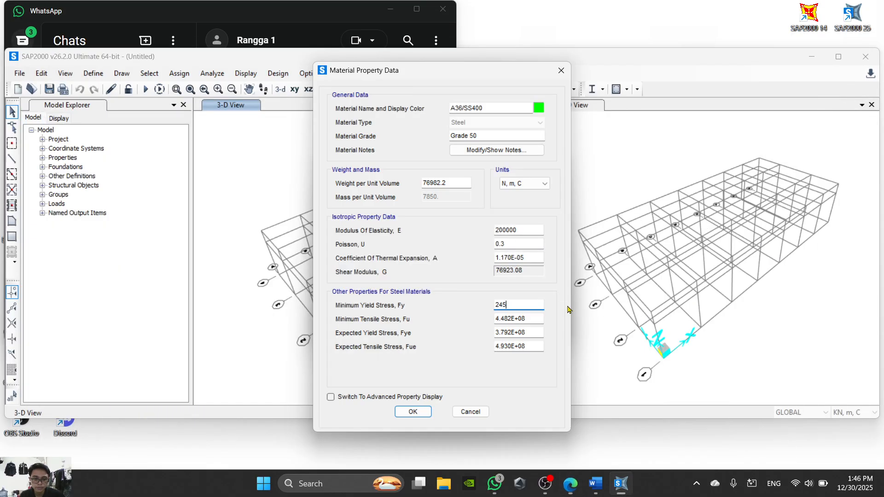
key(Tab)
text(1)
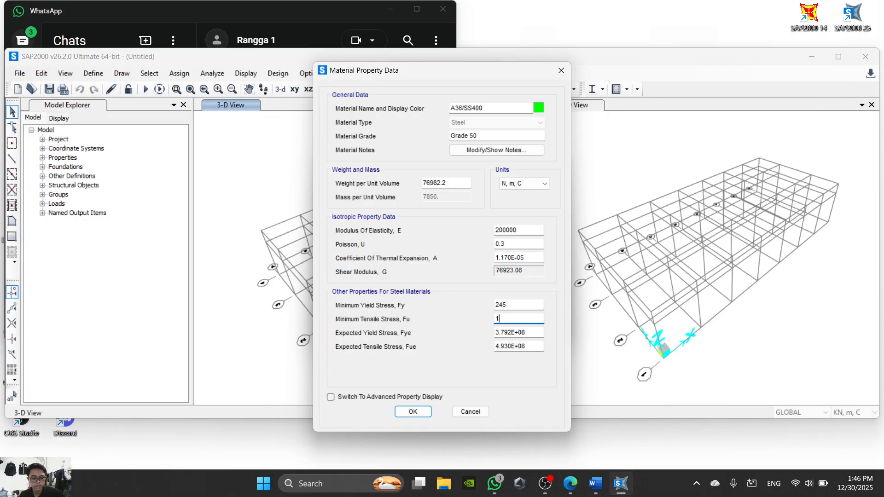
key(Tab)
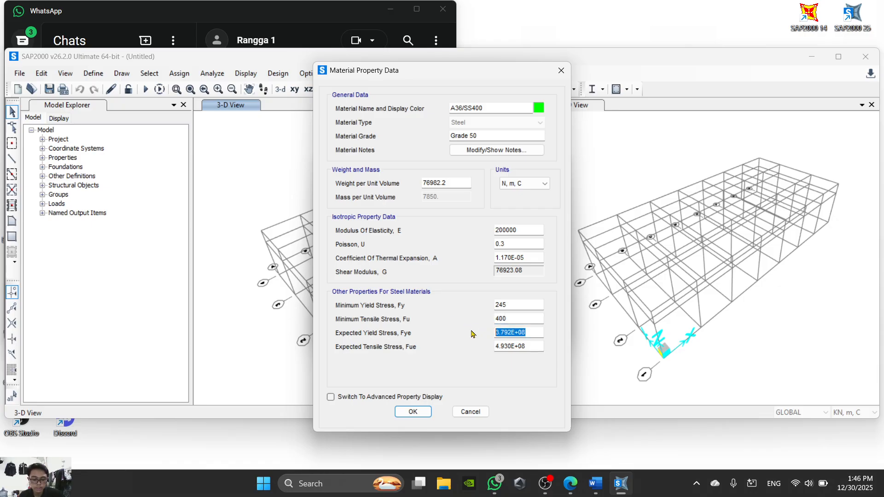
- Set the expected yield stress to 245*1.1 and the expected tensile stress to 440, and accept the A36/SS400 material
text(245*1.)
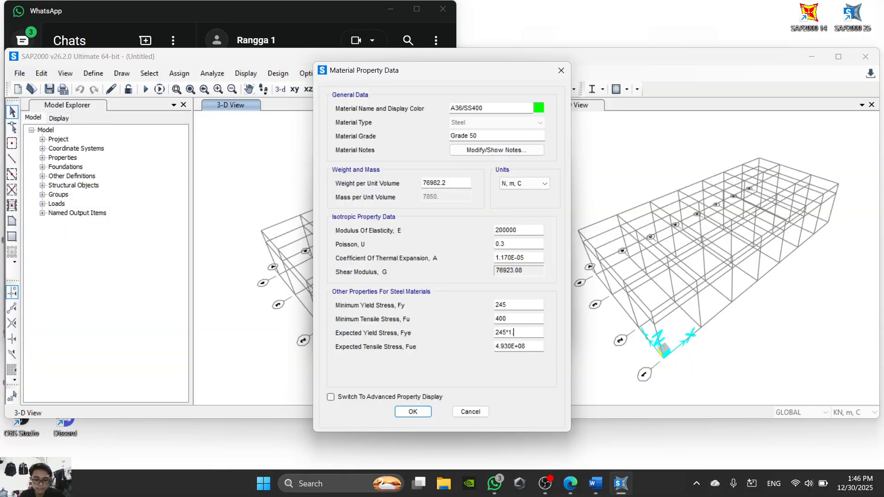
text(1)
key(Tab)
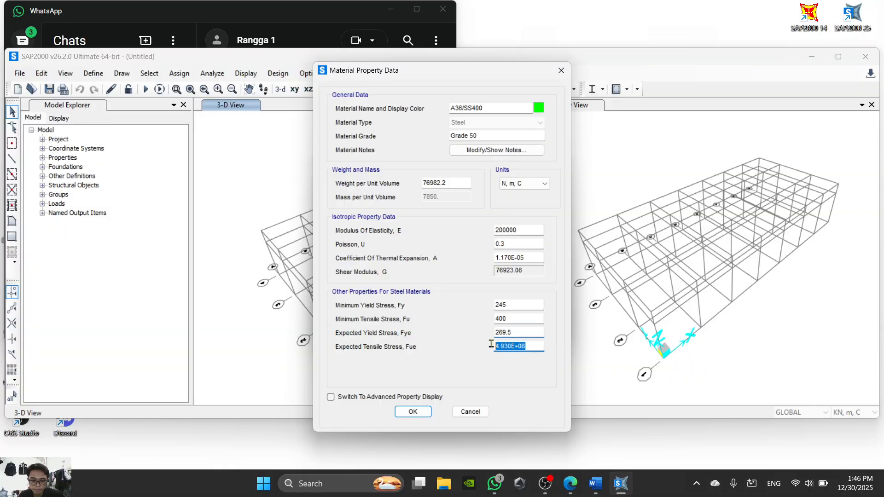
text(400*1.1)
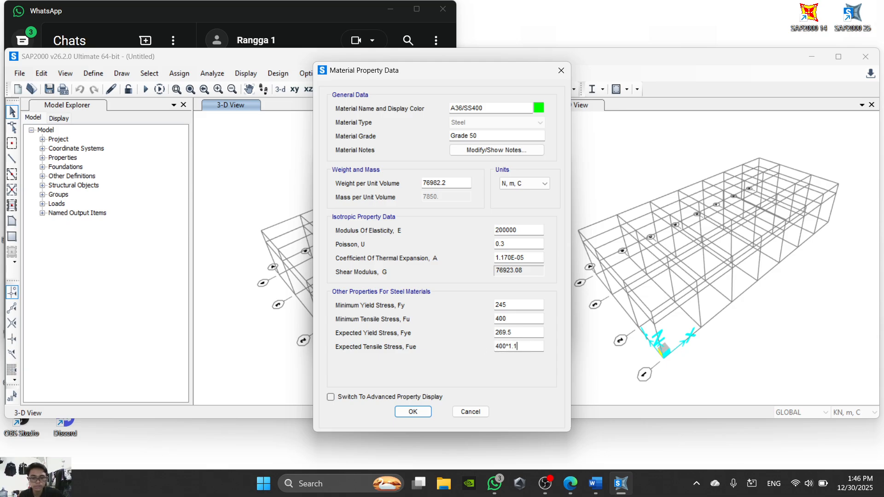
click(525, 335)
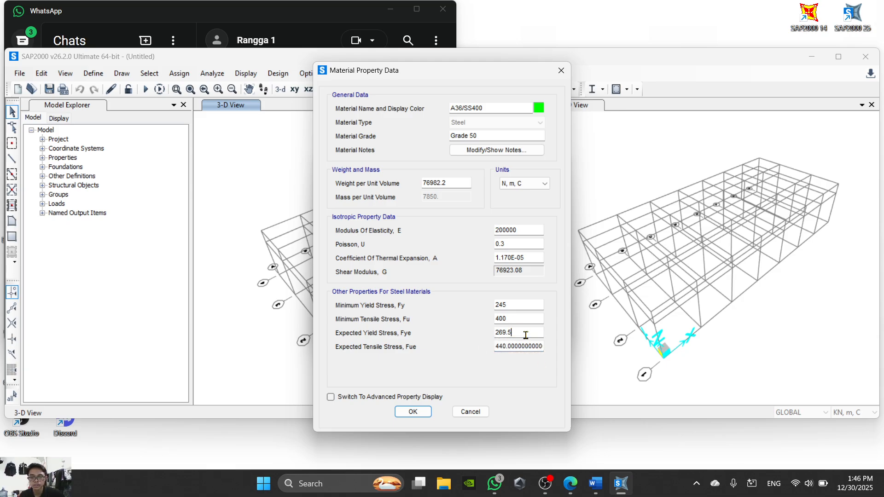
click(423, 414)
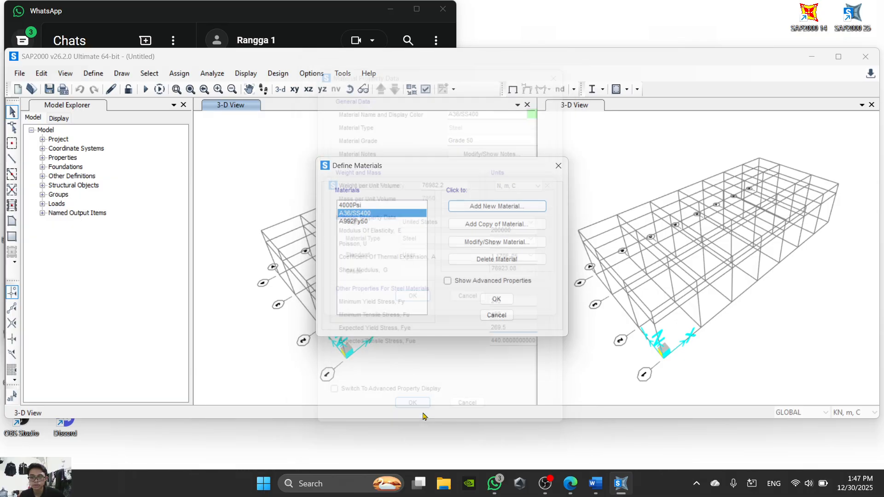
click(499, 208)
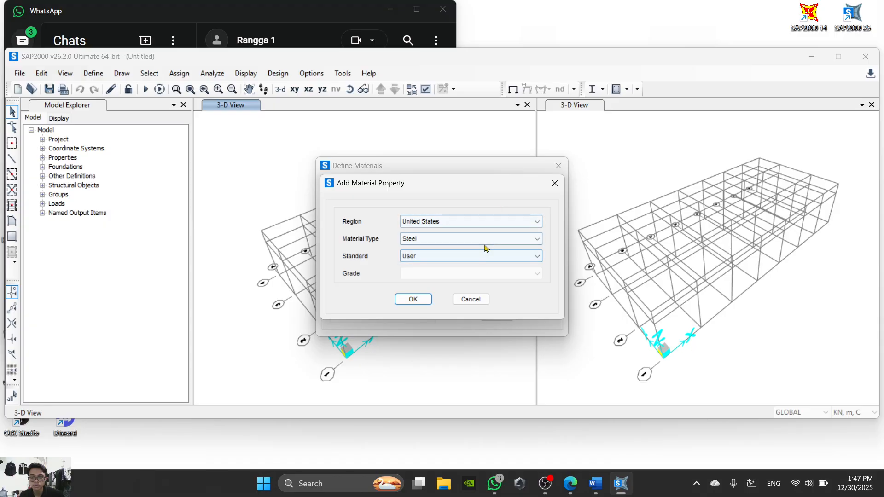
click(416, 300)
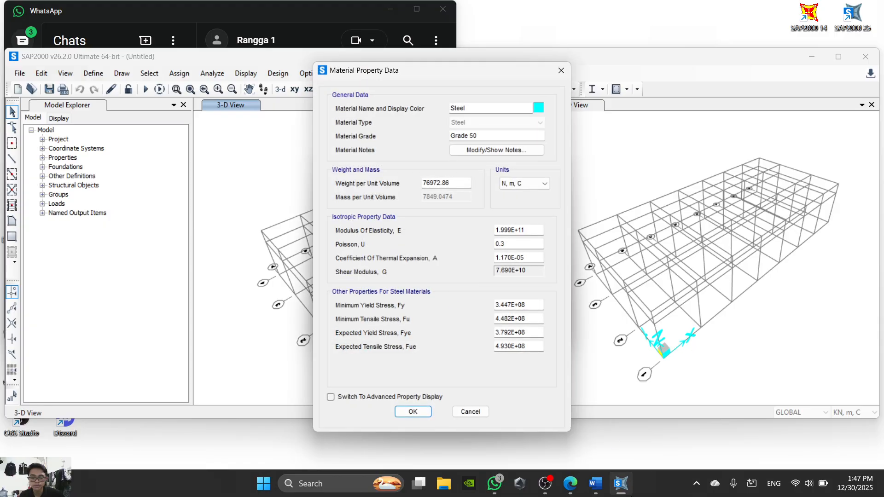
click(595, 484)
scroll(516, 335, down, 10)
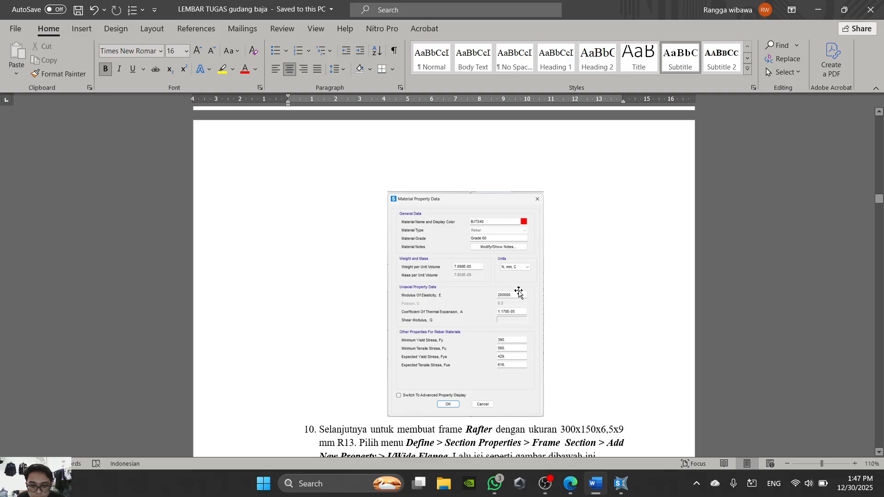
scroll(519, 295, up, 3)
scroll(520, 289, up, 8)
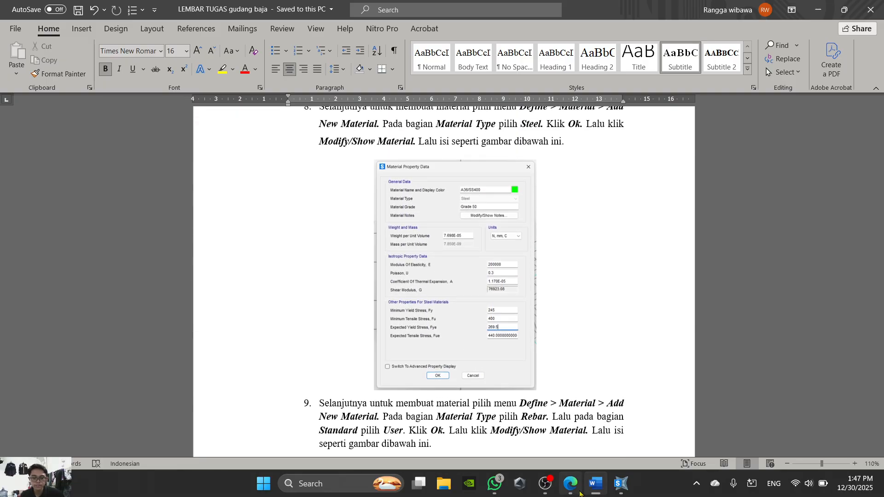
click(614, 482)
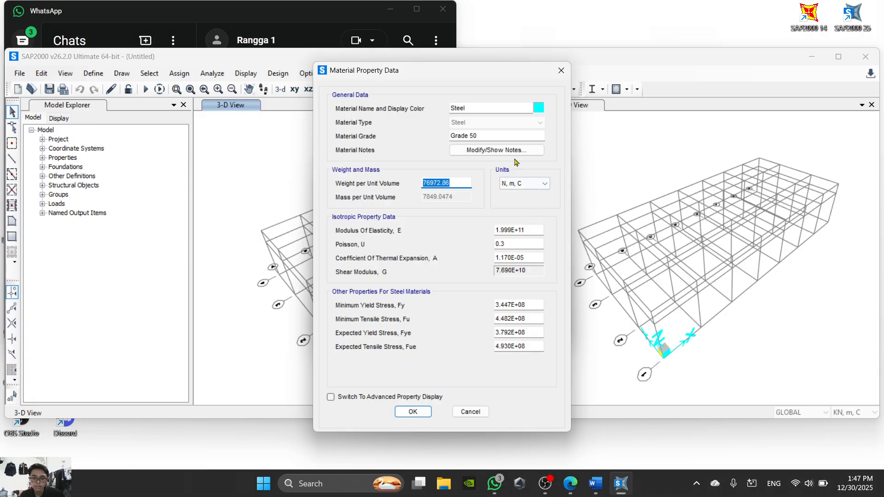
click(467, 413)
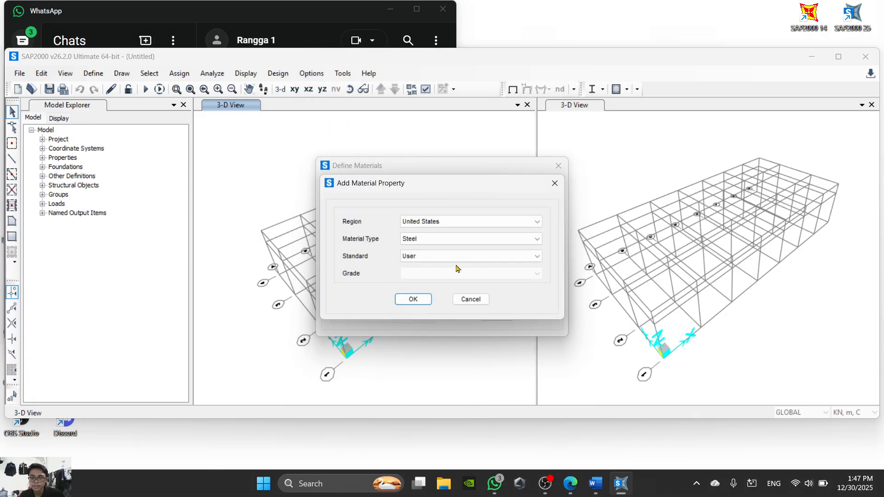
- Check the material list in the PDF and add a new Rebar material with the User standard in SAP2000
click(488, 243)
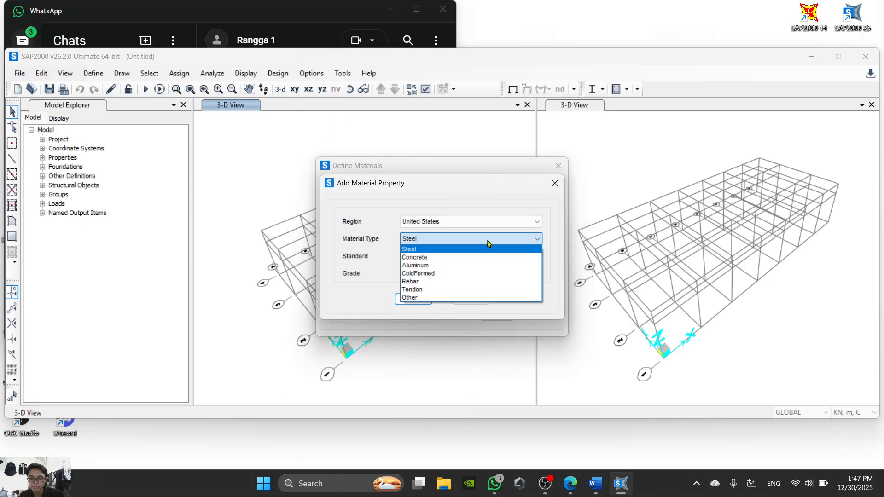
click(473, 281)
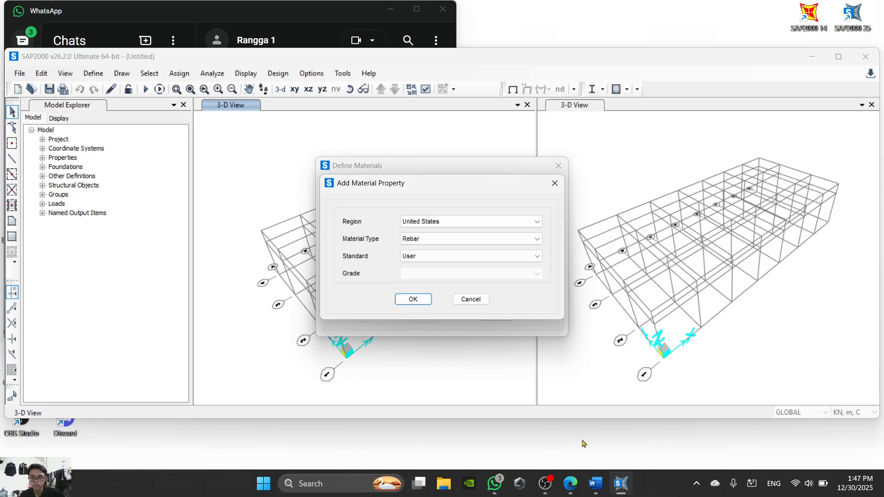
click(599, 486)
click(597, 484)
click(570, 483)
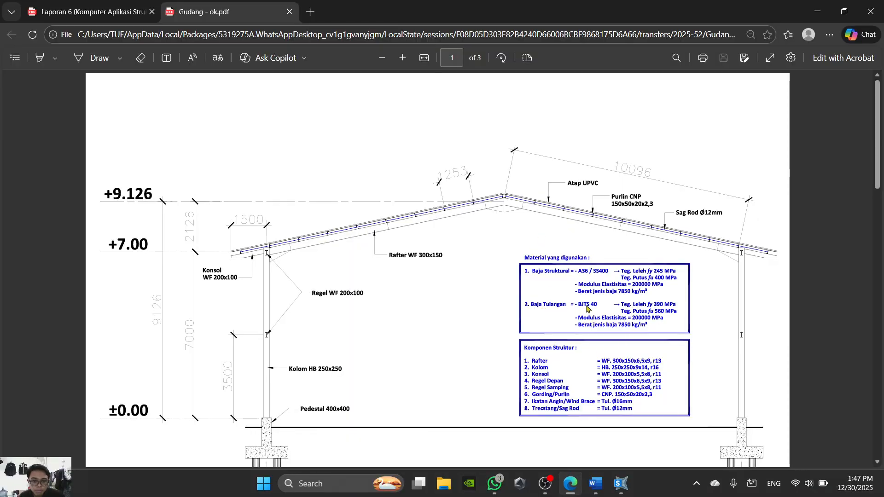
click(570, 483)
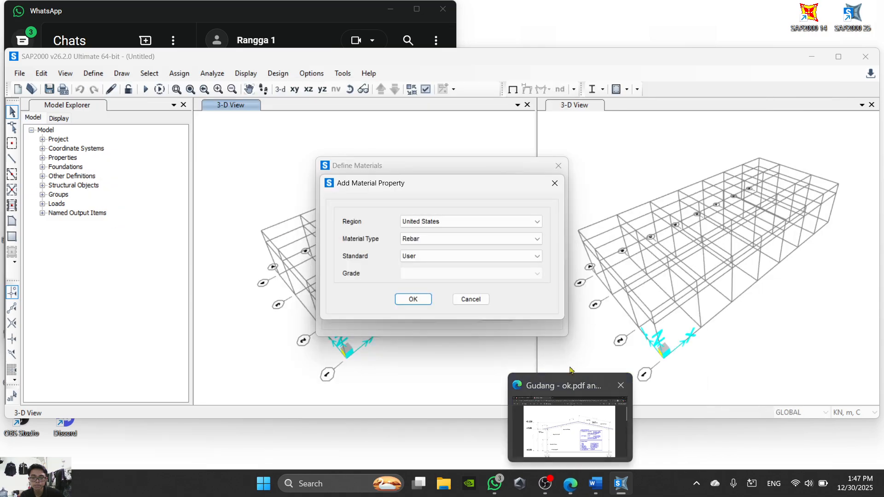
click(419, 301)
- Name the rebar material BJTS40 after checking the PDF, and set its modulus of elasticity to 200000 in SAP2000
double_click(484, 108)
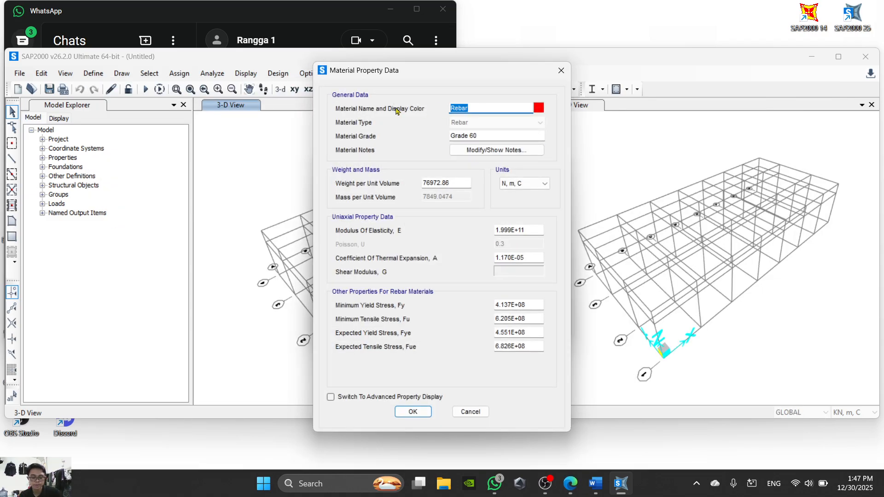
text(BJTS)
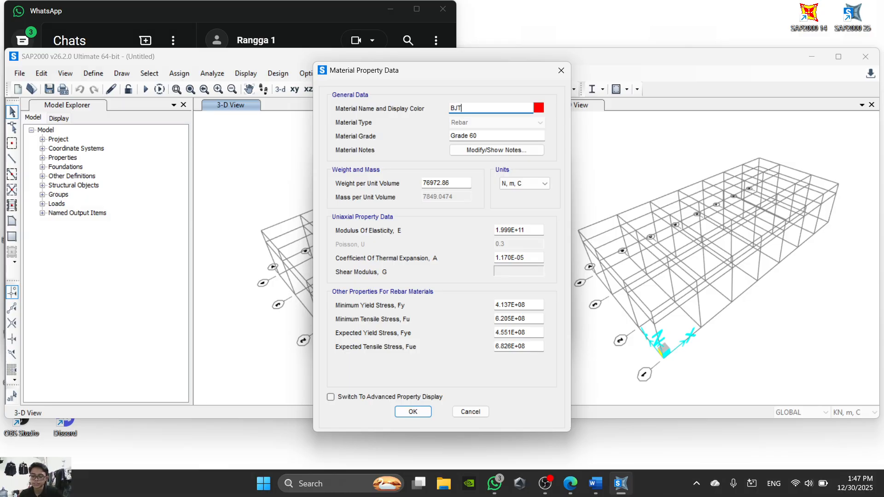
click(575, 484)
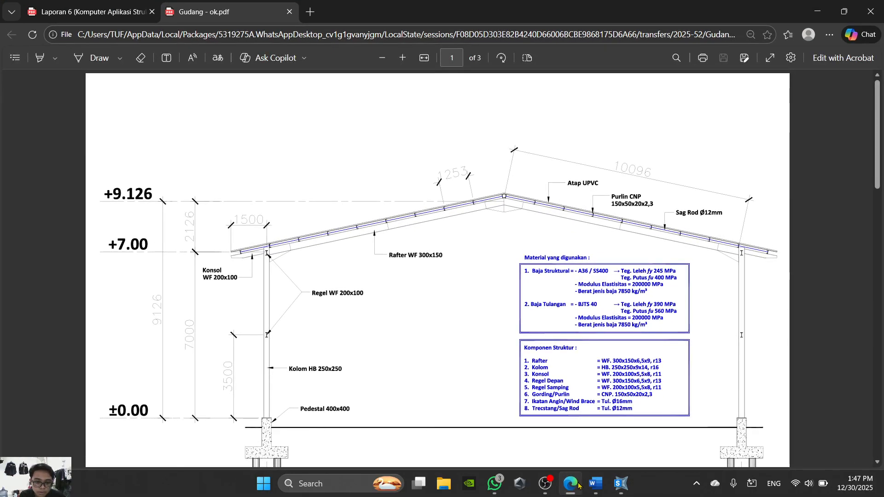
click(578, 484)
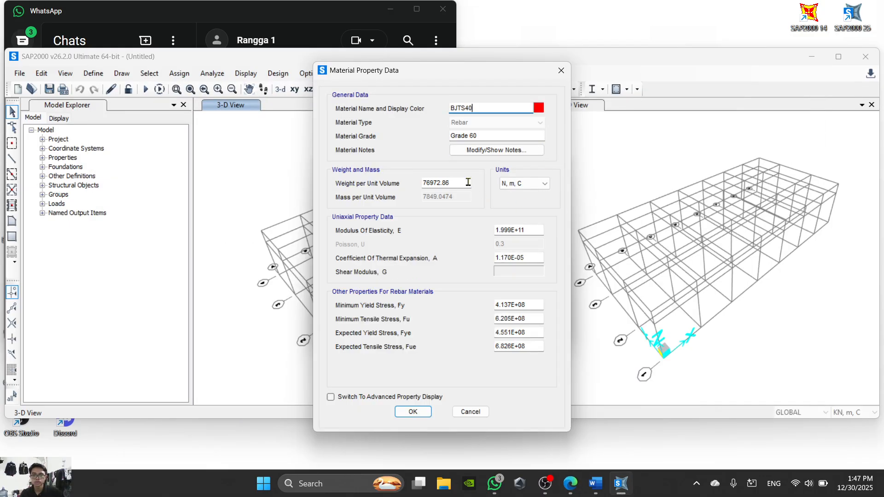
click(534, 229)
text(200000)
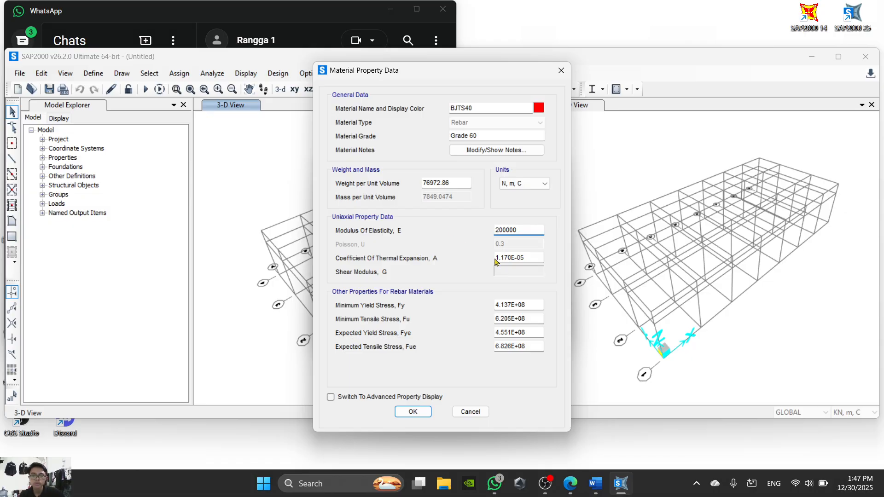
- Look up the rebar figure in the Word sheet and set the minimum yield stress to 390 and minimum tensile stress to 560 in SAP2000
click(530, 304)
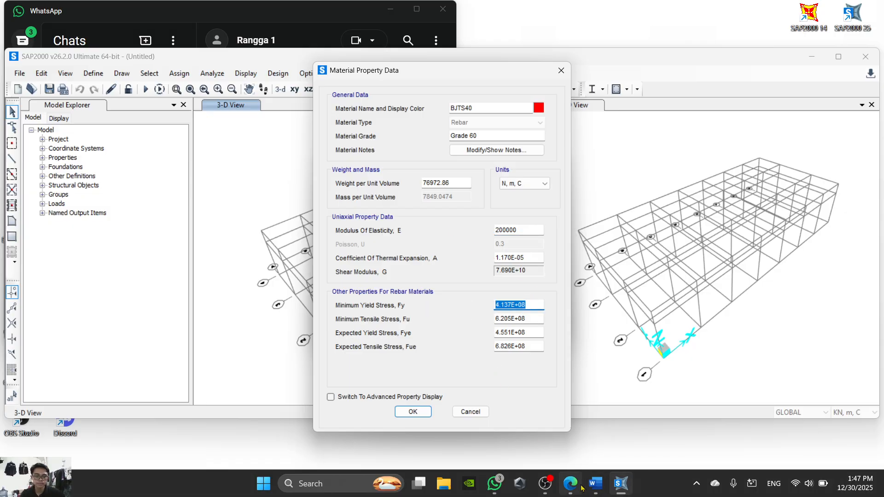
click(595, 486)
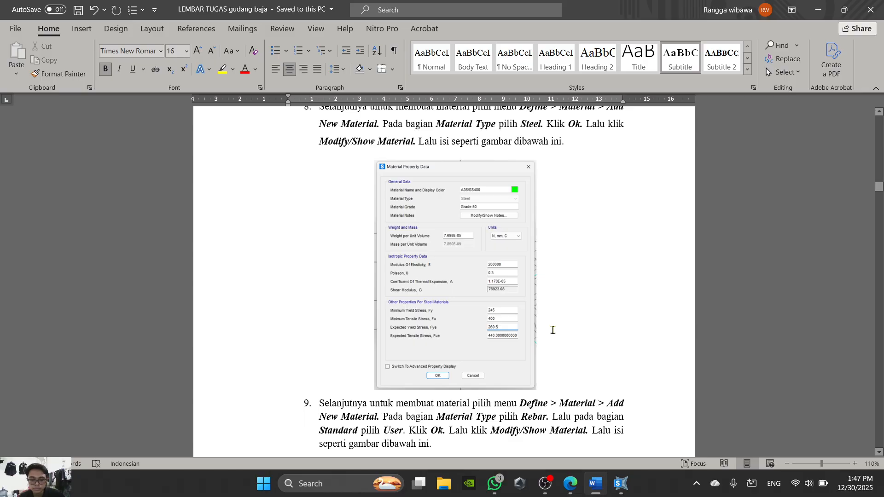
mouse_move(599, 487)
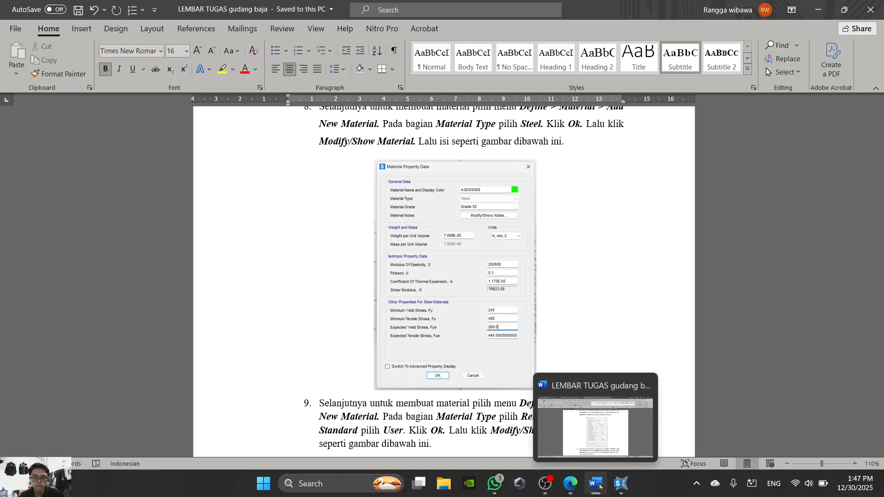
click(600, 487)
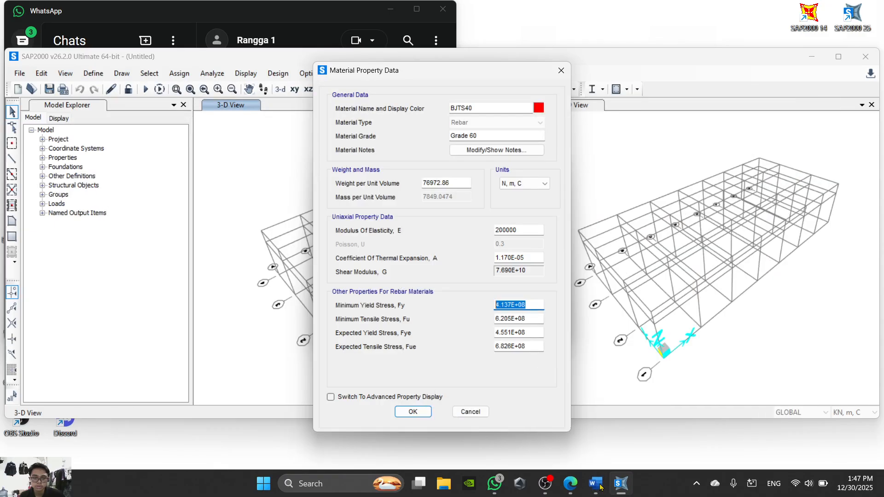
click(595, 483)
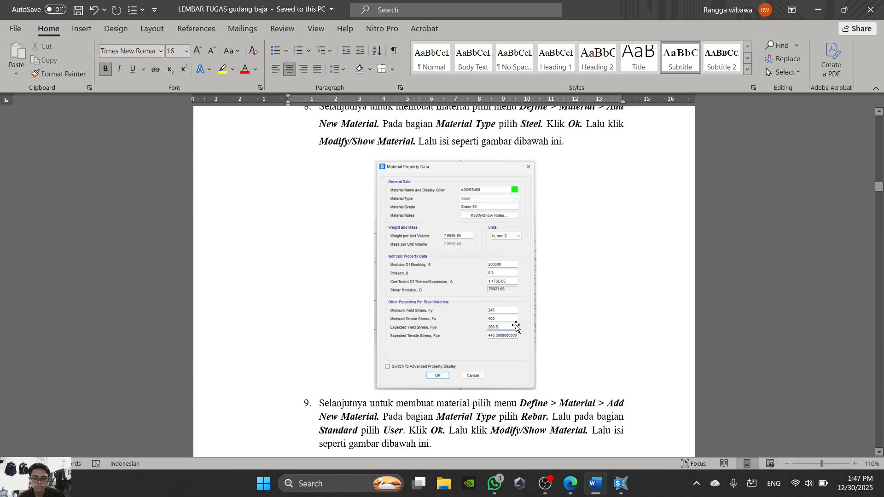
scroll(532, 363, down, 7)
scroll(535, 366, down, 1)
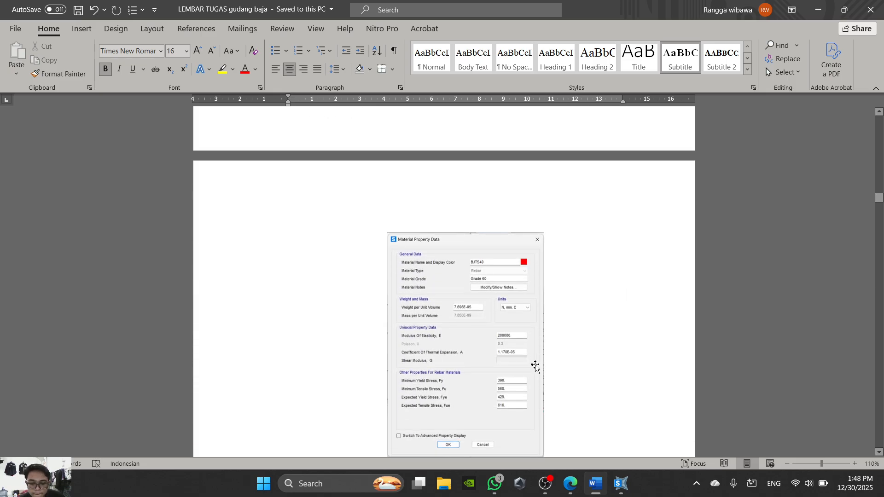
scroll(535, 366, down, 2)
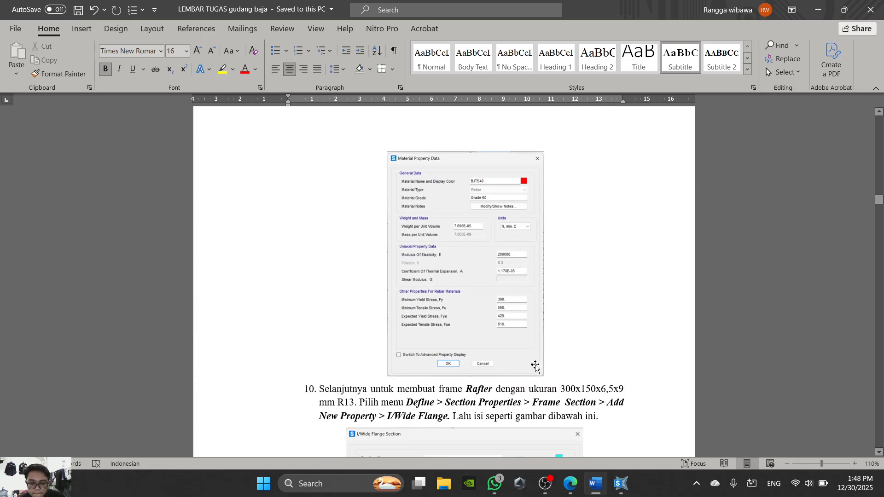
click(594, 483)
text(390)
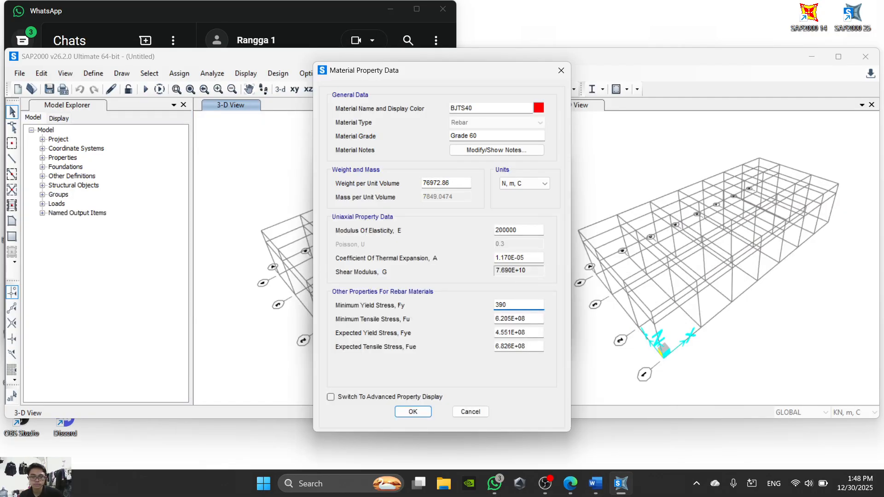
click(530, 321)
text(560)
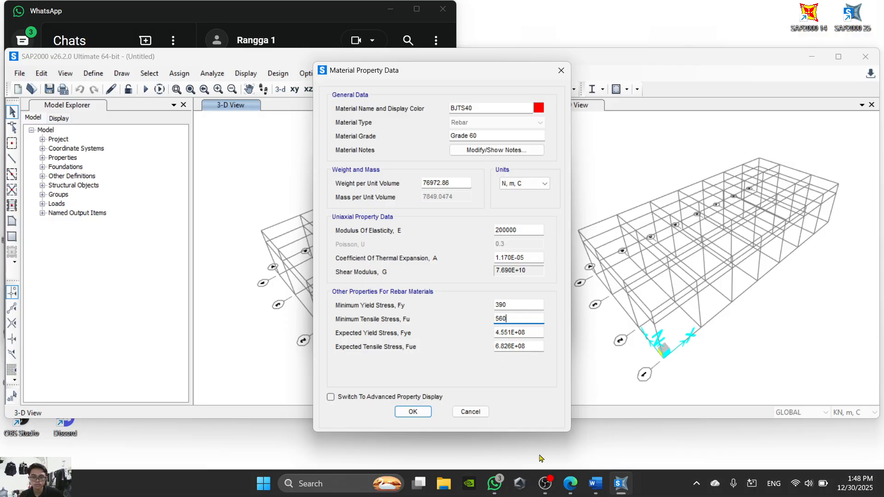
- Check the rebar stresses in the PDF and set the expected yield stress to 390*1.1 and expected tensile stress to 560*1.1 in SAP2000
click(570, 484)
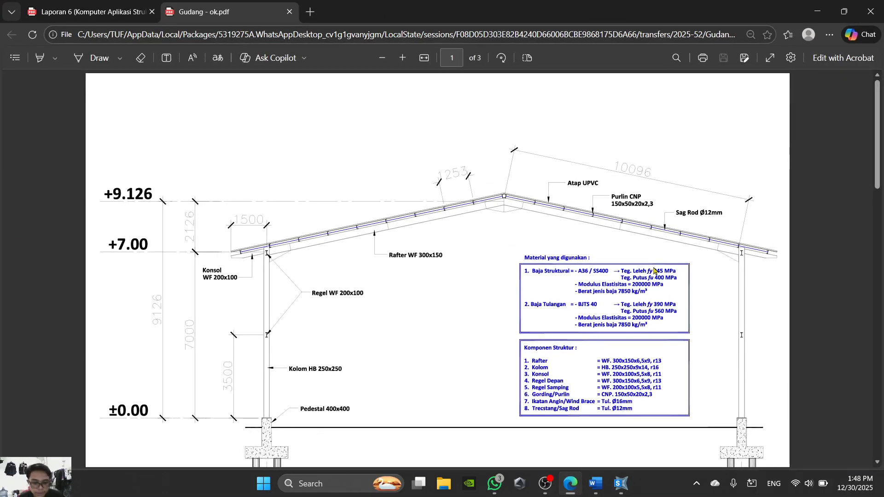
click(570, 491)
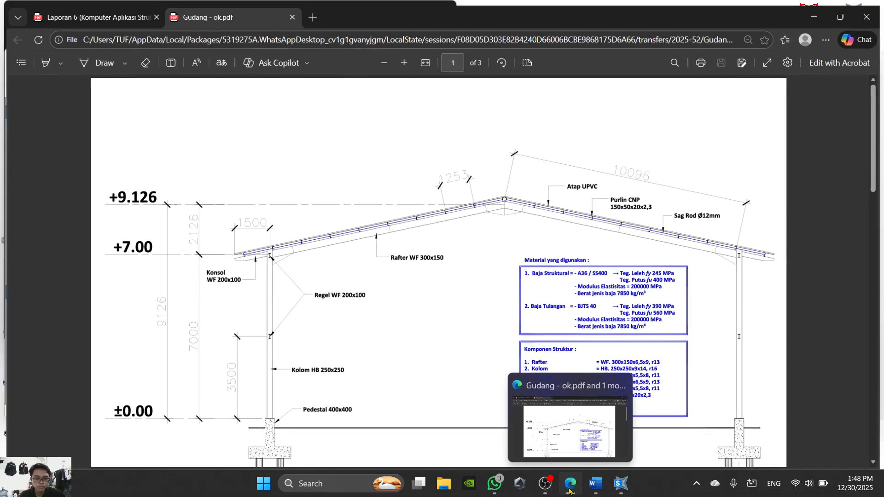
drag(537, 335, 462, 327)
text(390*1.1)
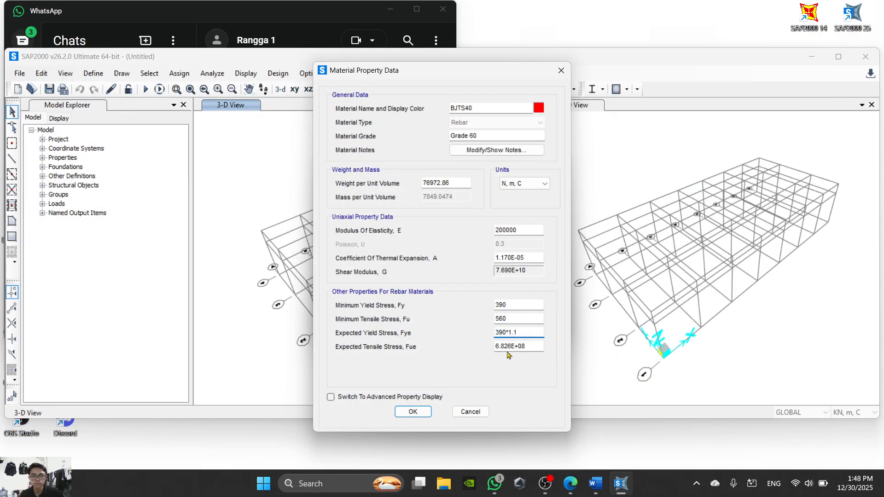
key(Tab)
text(5)
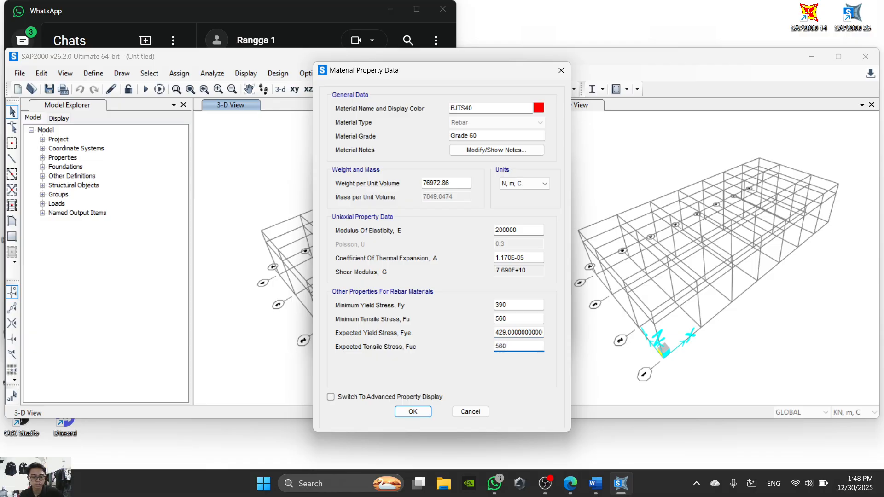
text(60*1.1)
- Set the rebar's weight per unit volume to 7850 in Kgf, m, C units, switch to N, mm, C, and accept the material definitions
click(511, 183)
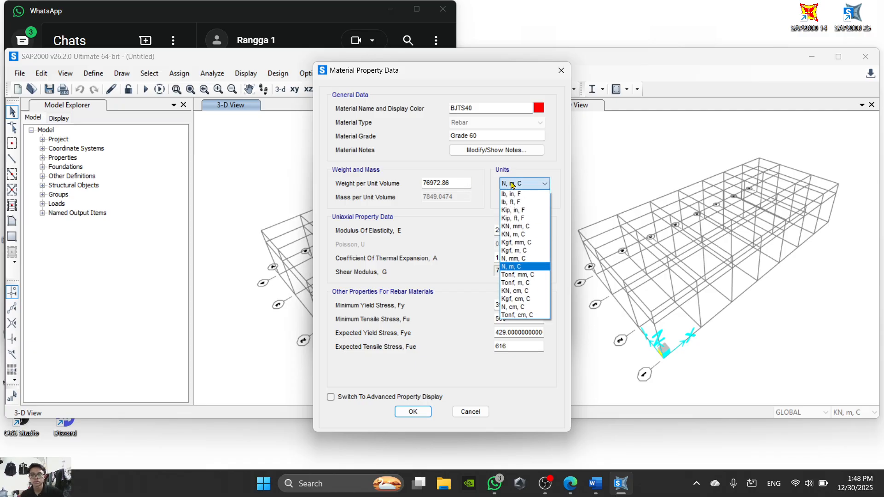
click(533, 250)
double_click(455, 183)
text(785)
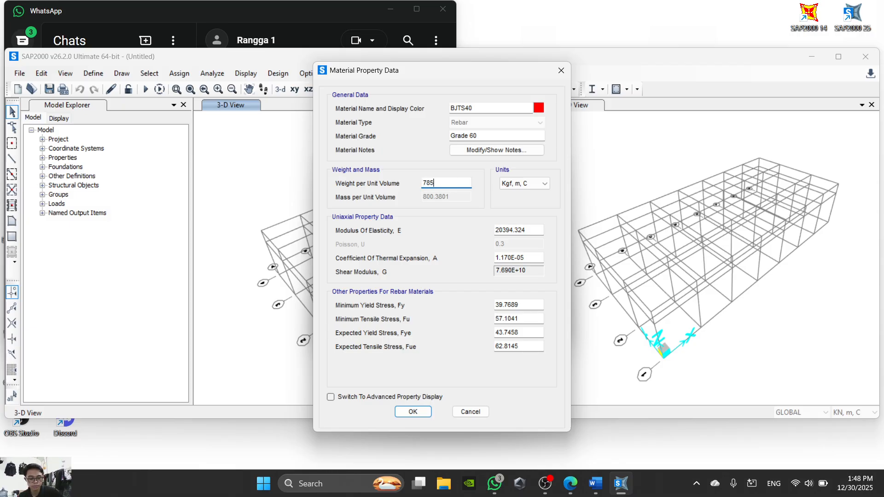
text(0)
click(512, 183)
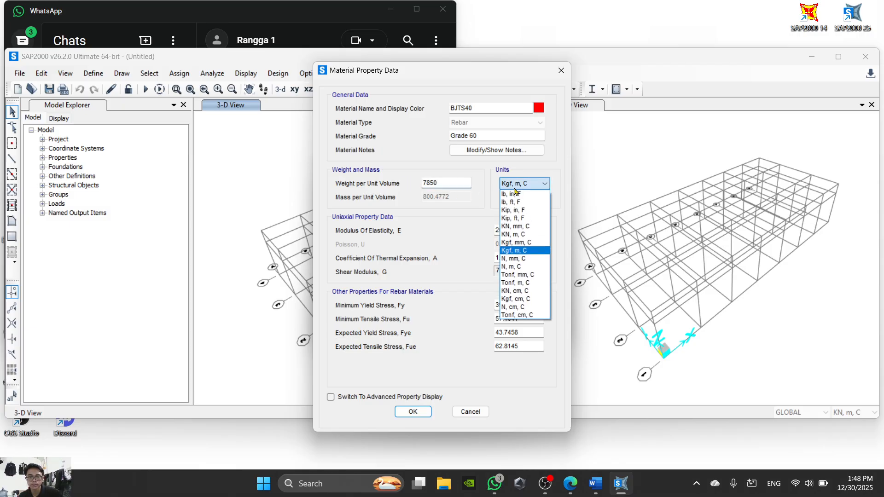
click(517, 258)
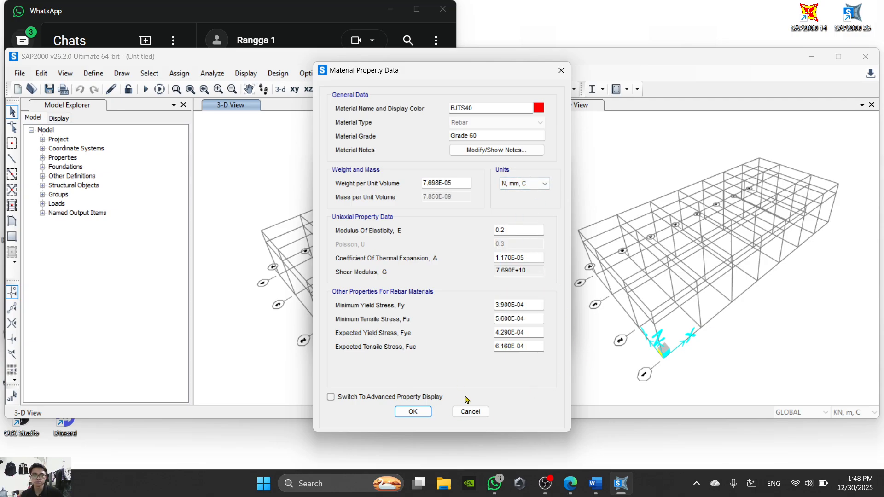
click(413, 411)
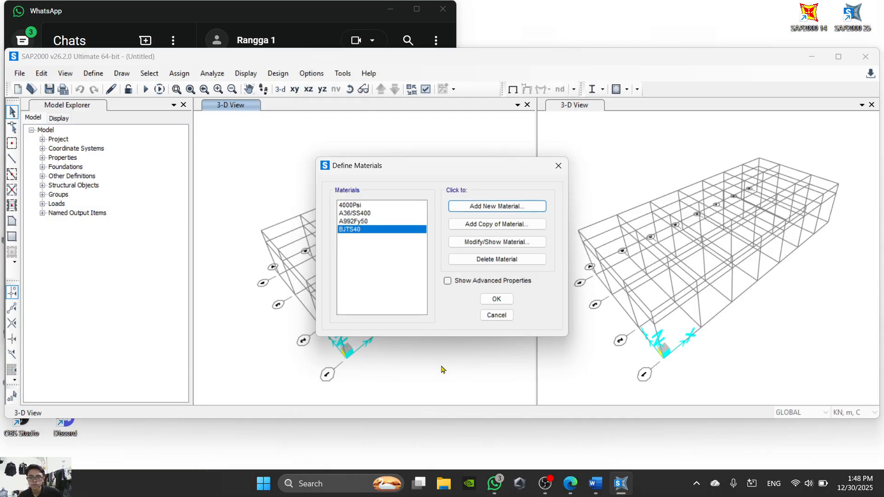
click(498, 300)
- Start a new steel I/Wide Flange frame section property
click(94, 73)
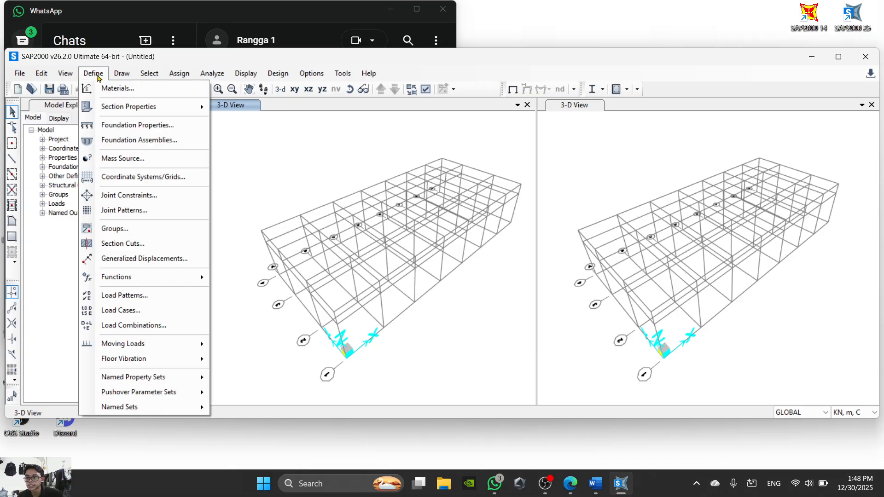
mouse_move(144, 109)
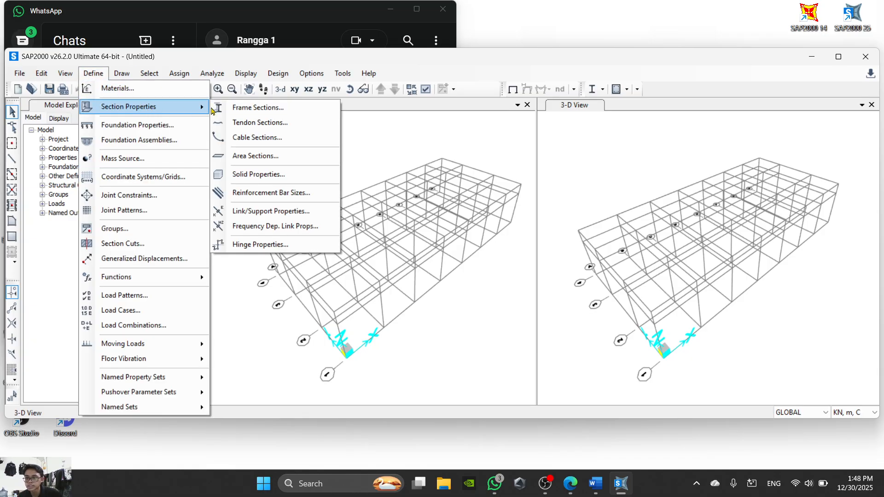
click(257, 108)
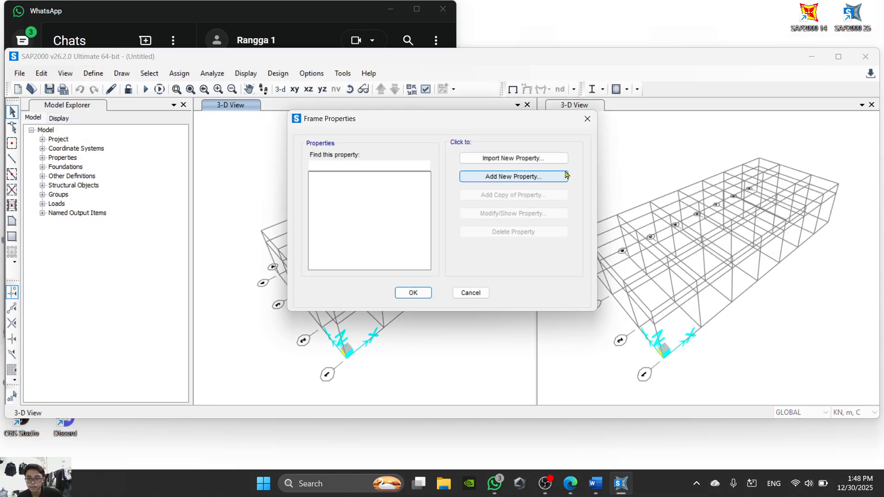
click(531, 183)
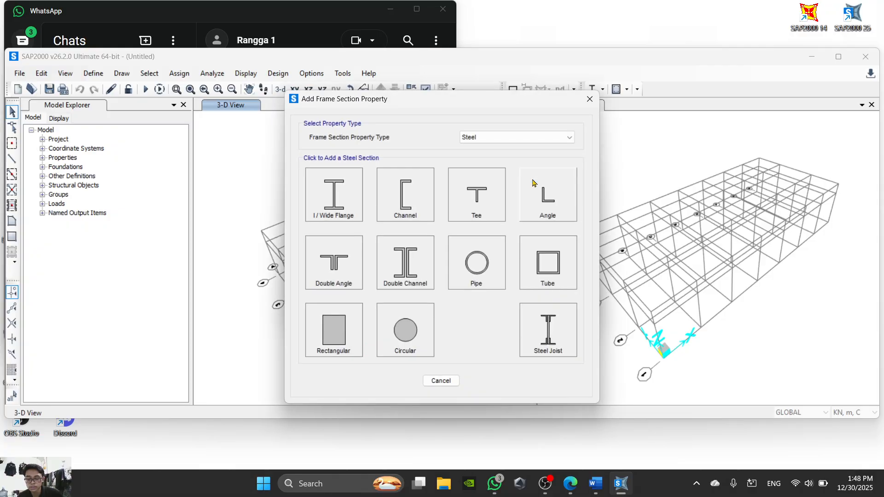
click(532, 138)
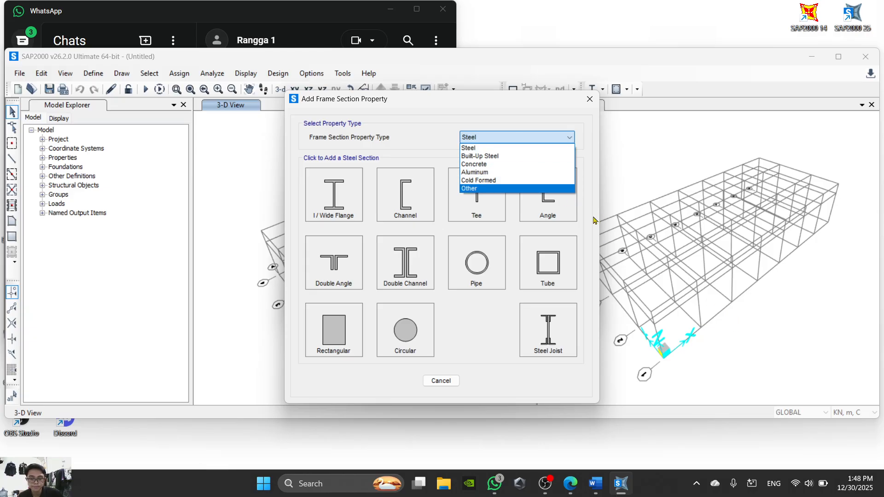
click(507, 148)
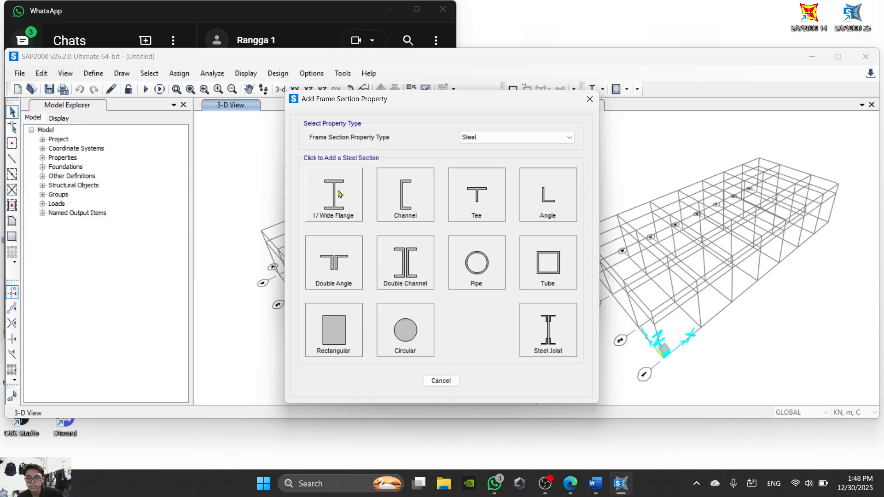
click(341, 204)
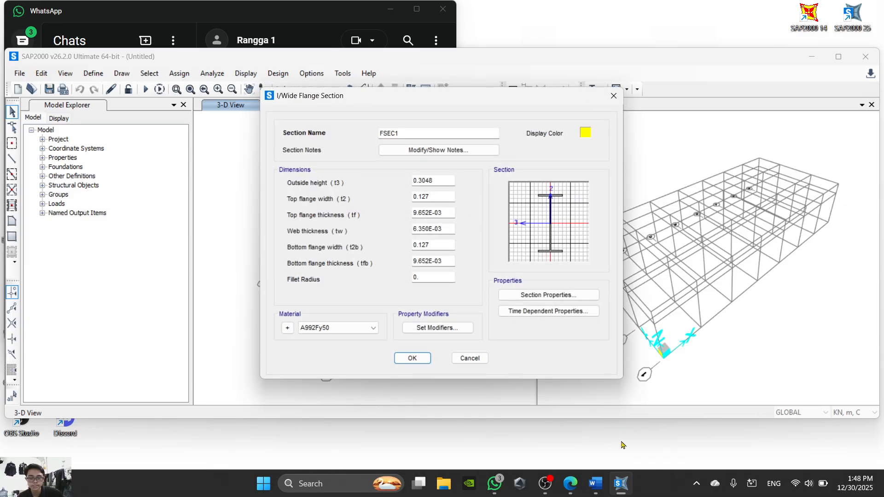
- Check the structural component list in the Gudang PDF and name the new section Rafter in SAP2000
click(569, 491)
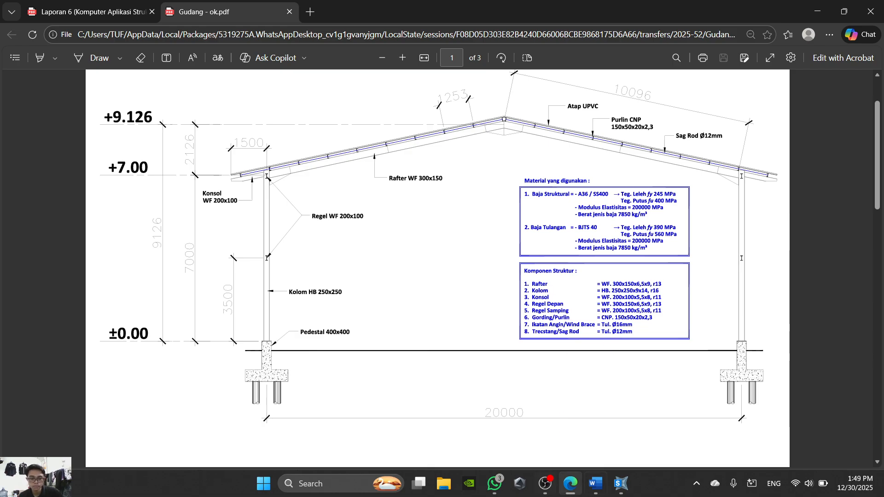
click(570, 483)
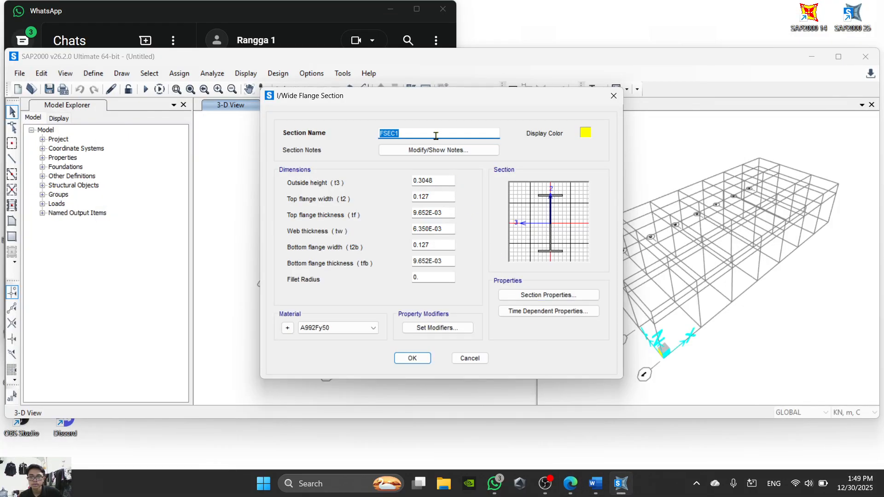
text(Raf)
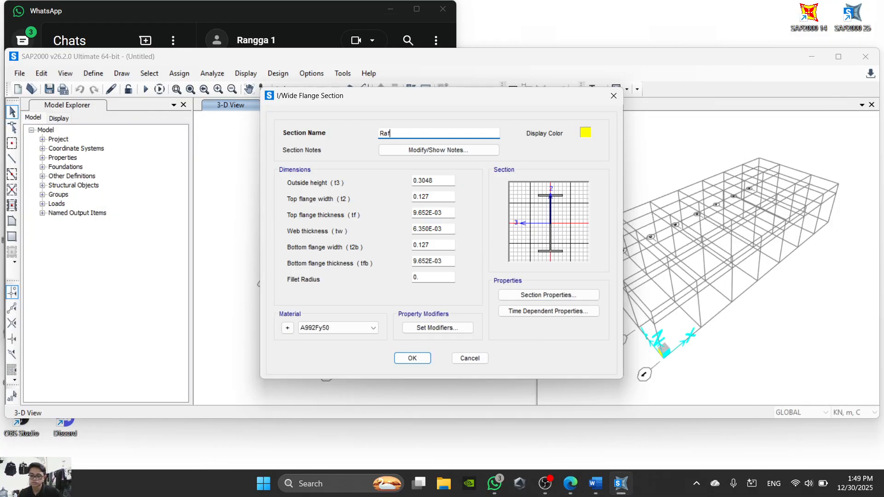
- Look up the rafter size in the PDF and set the outside height to 0.3 and top flange width to 0.15 in SAP2000
click(440, 181)
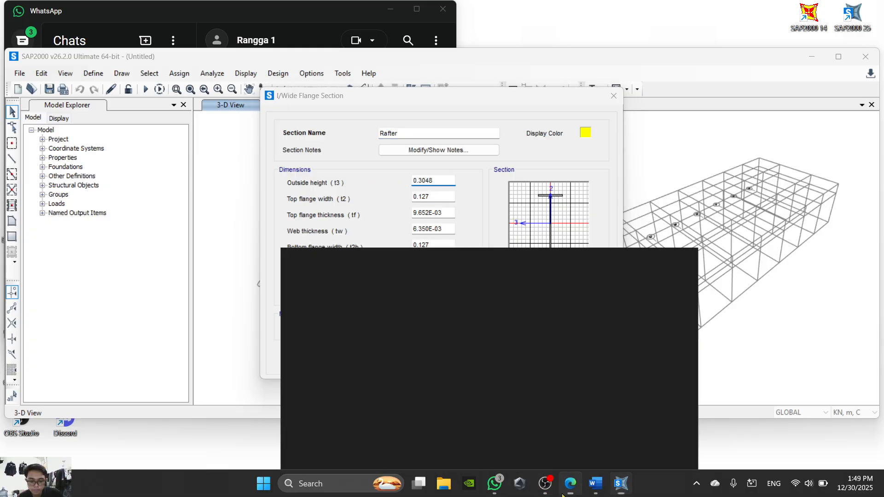
click(570, 483)
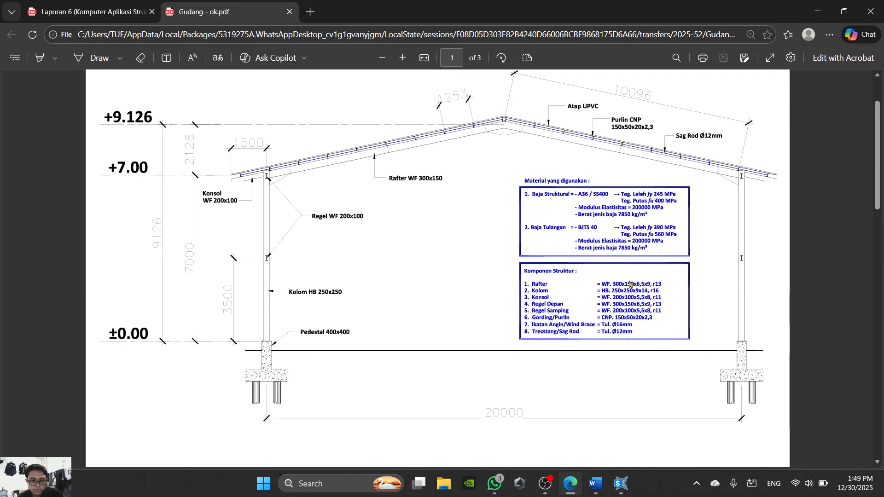
click(574, 483)
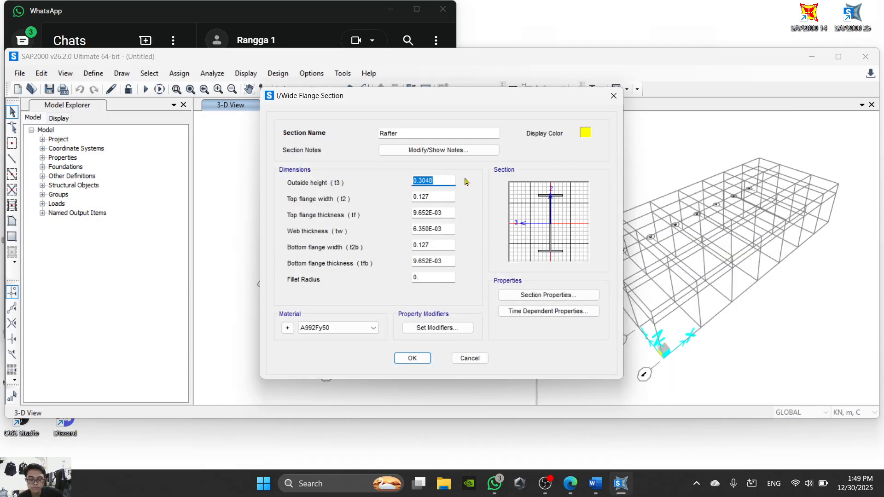
text(0)
key(Tab)
text(0)
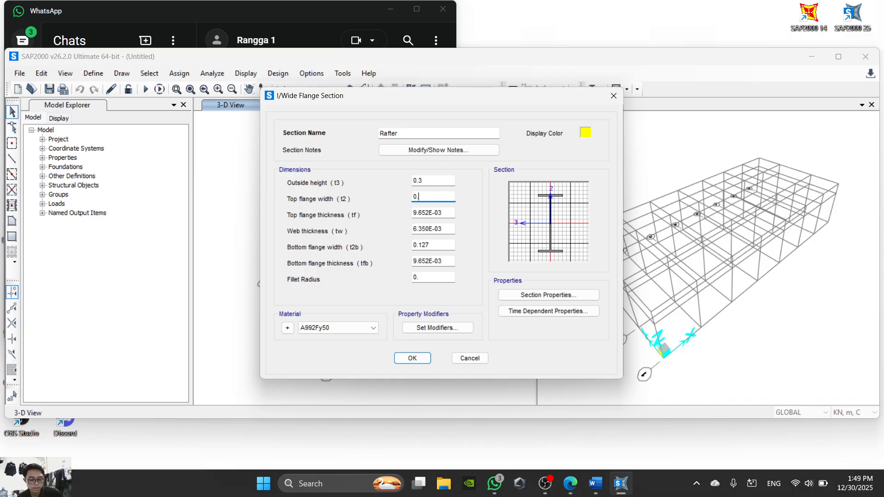
- Recheck the rafter size in the PDF and set the top flange thickness to 0.009 in SAP2000
click(570, 483)
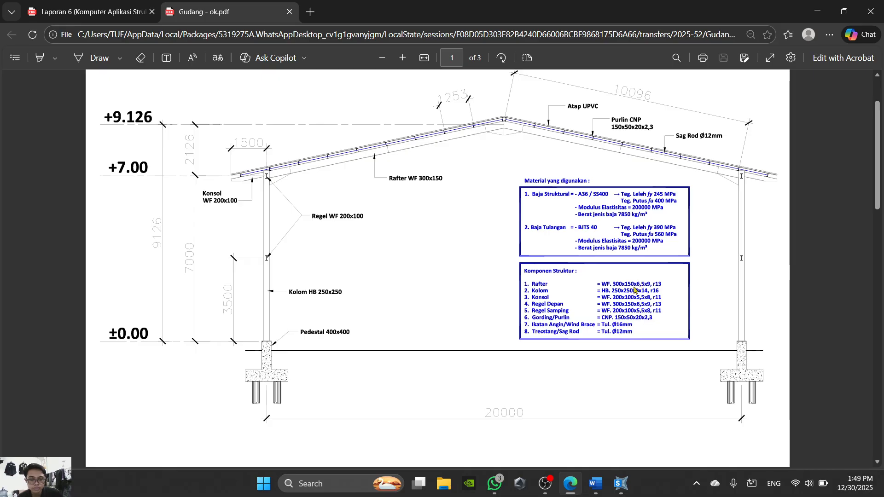
click(595, 483)
click(620, 483)
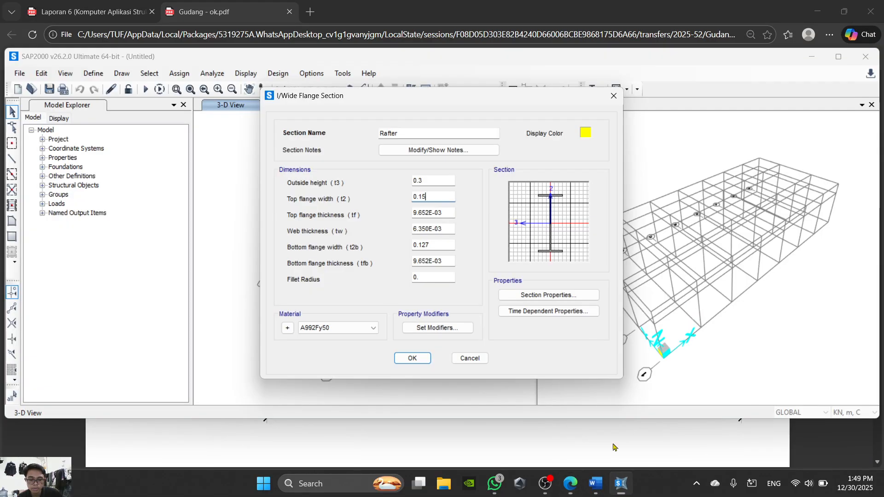
key(Tab)
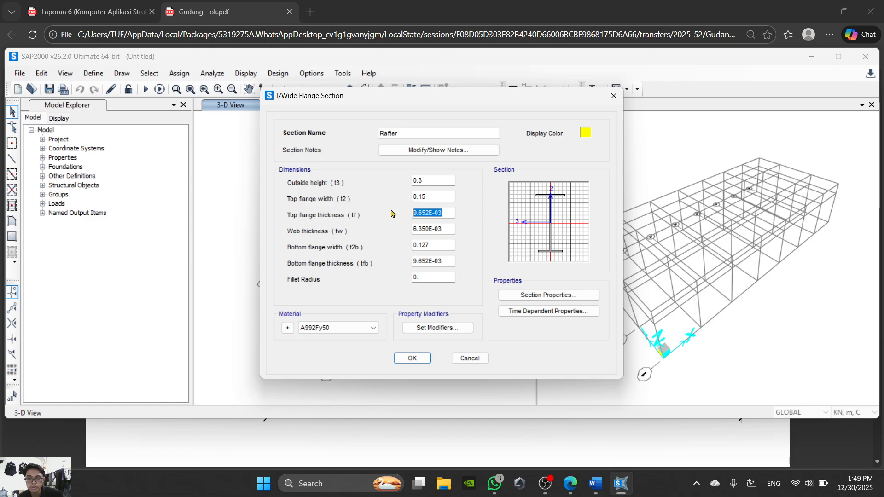
text(0.09)
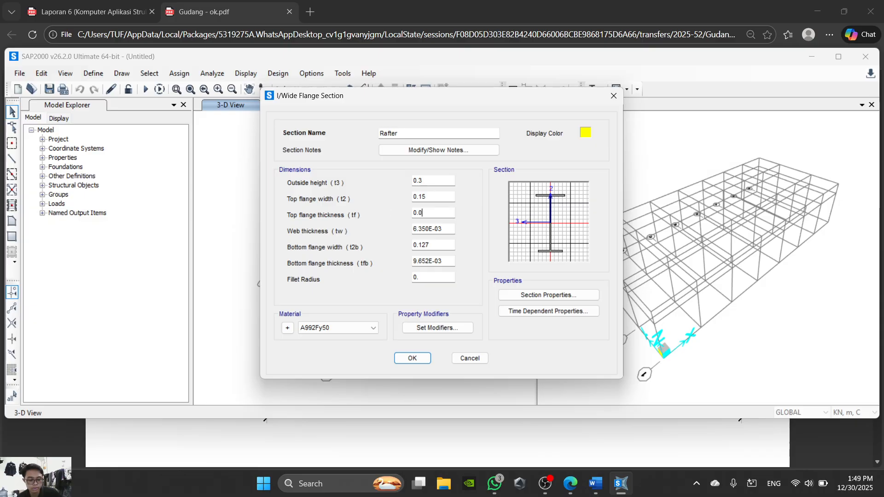
click(446, 228)
click(434, 212)
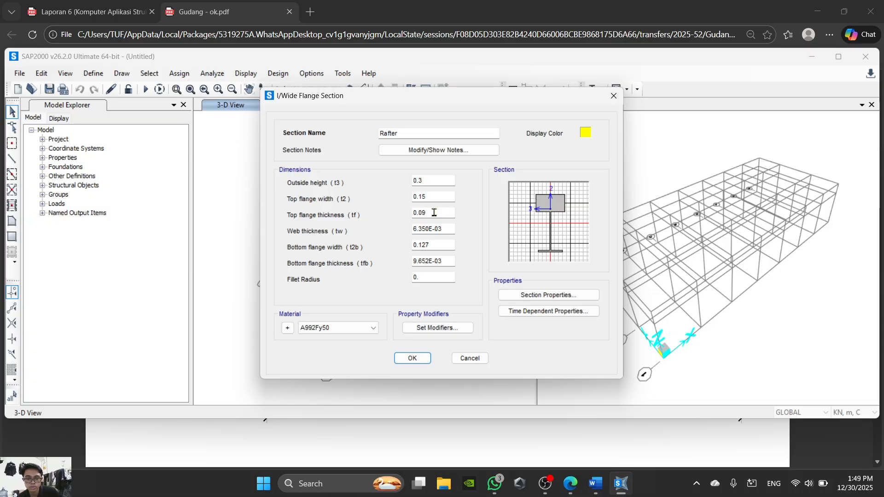
text(0)
- Set the rafter's web thickness to 0.0065, checking the size against the PDF
double_click(446, 228)
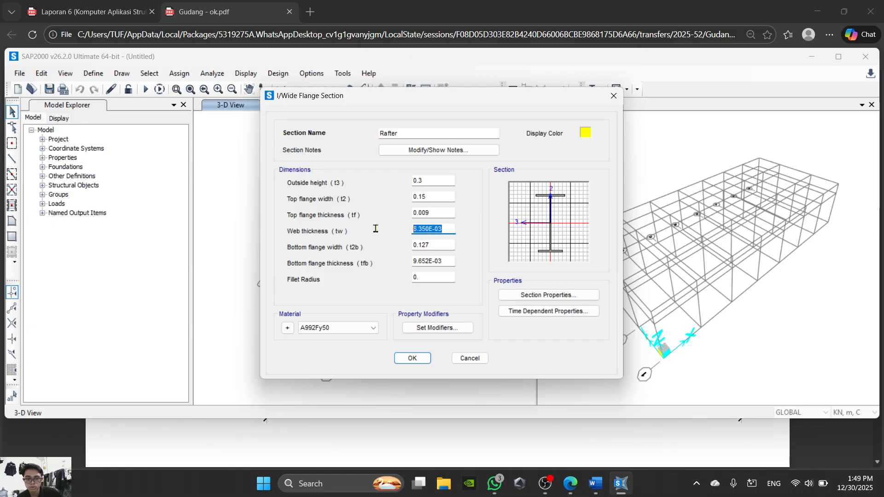
text(0.0065)
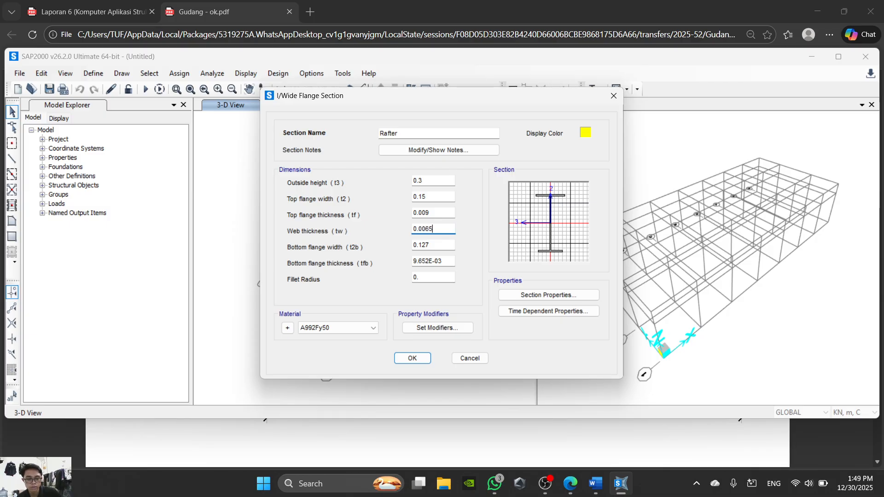
click(571, 492)
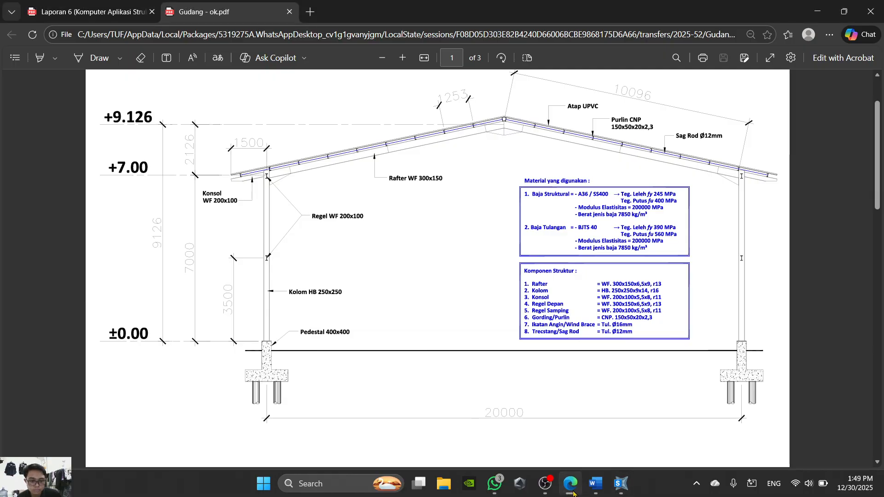
click(571, 492)
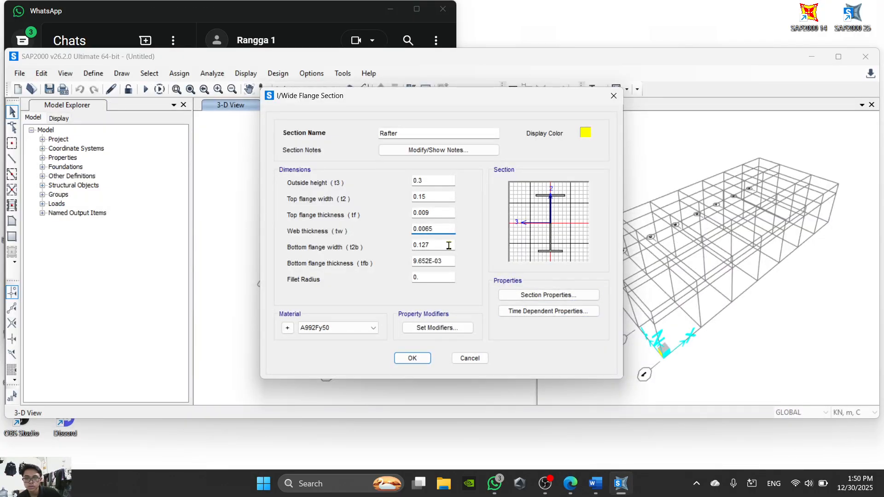
- Set the rafter's bottom flange width to 0.15 and bottom flange thickness to 0.009
key(Tab)
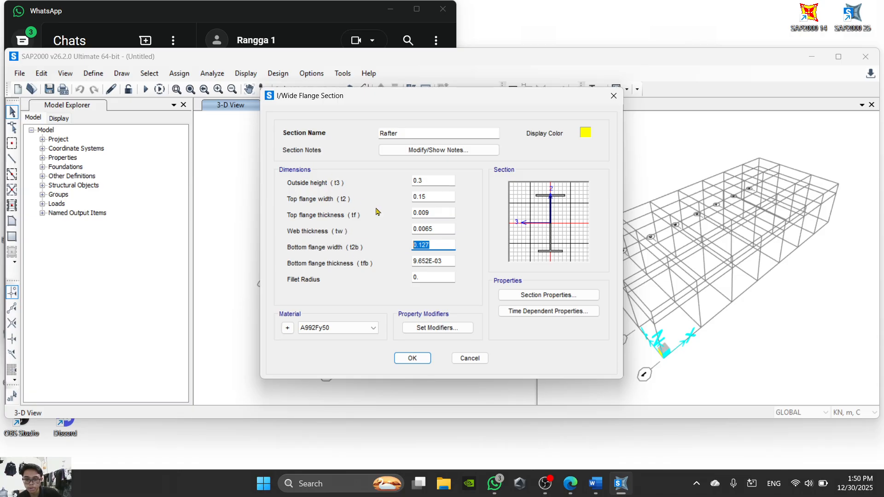
text(0.15)
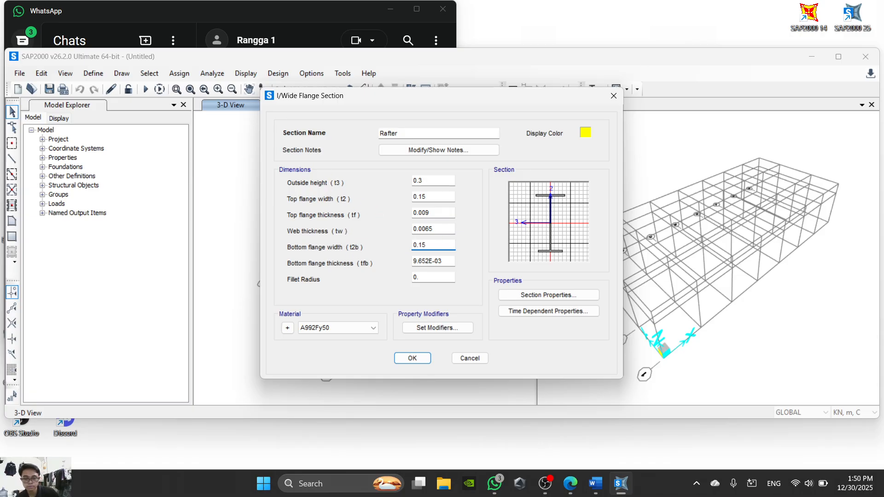
click(443, 260)
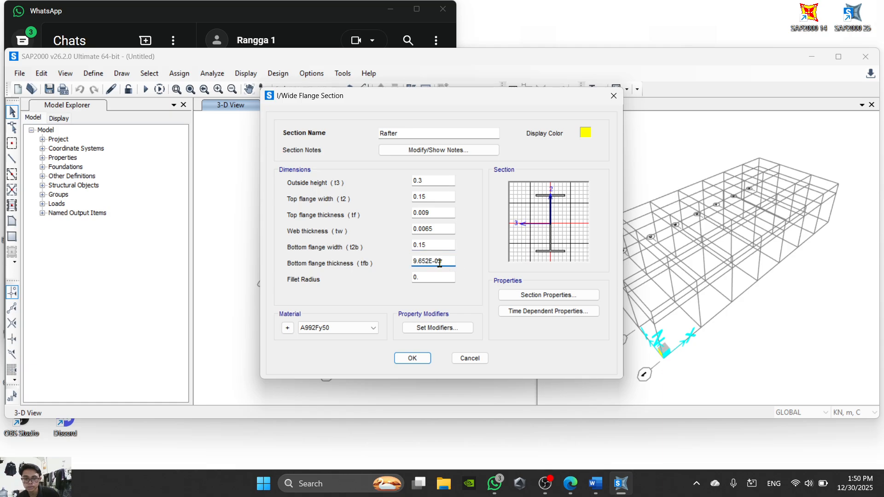
drag(440, 260, 381, 265)
text(0.009)
- Look up the rafter figure in the Word sheet and set the fillet radius to 0.013 in SAP2000
click(436, 278)
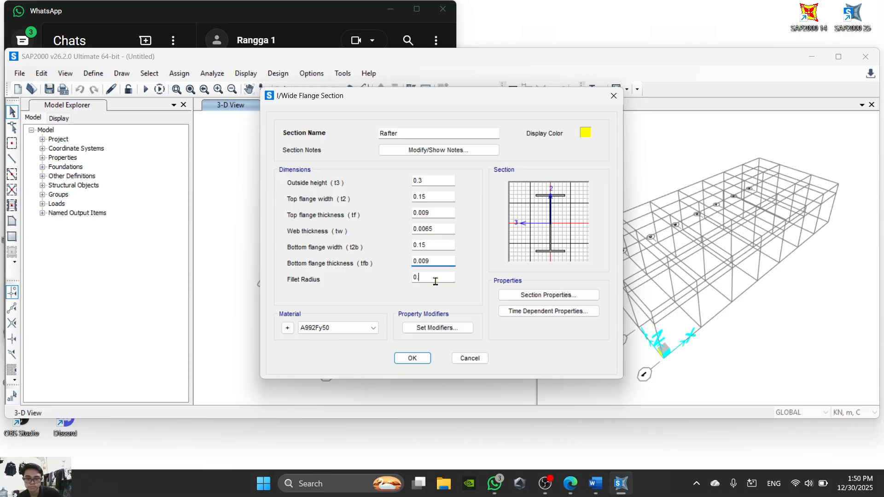
double_click(436, 281)
mouse_move(616, 491)
click(599, 490)
scroll(509, 306, down, 9)
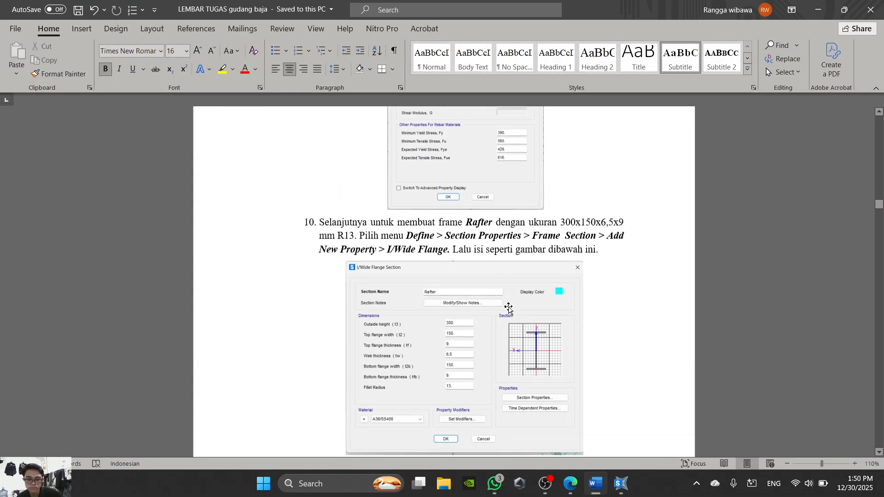
scroll(453, 302, up, 3)
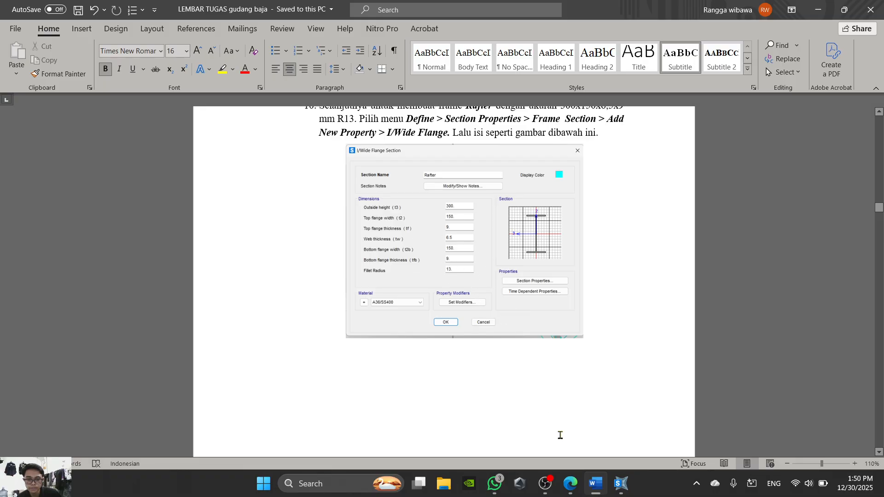
click(595, 483)
text(0)
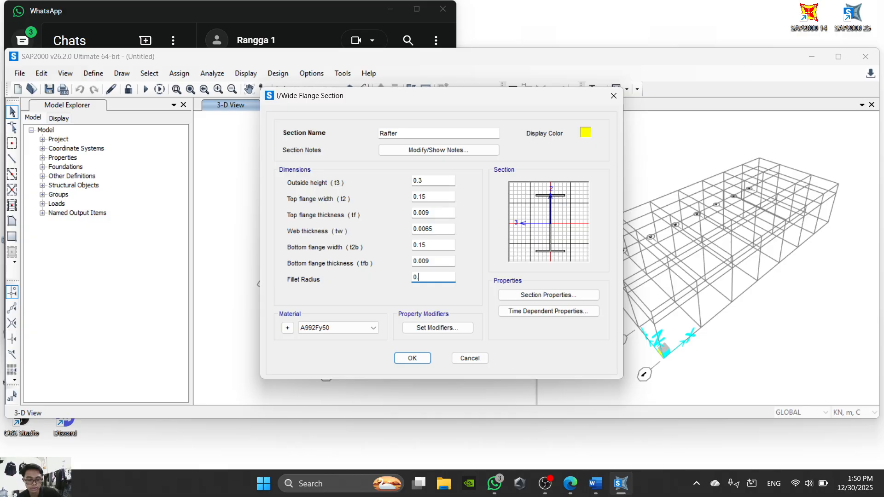
text(.013)
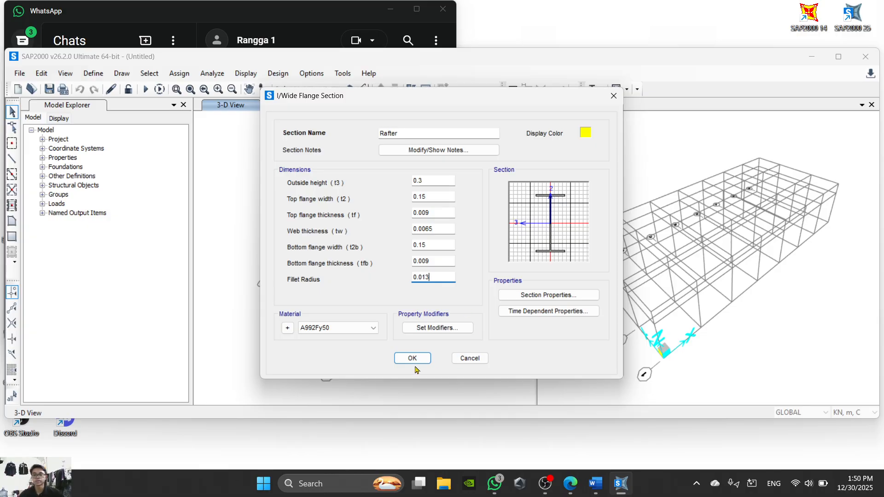
- Assign the A36/SS400 material to the Rafter section and compare the entries with the Word sheet
click(373, 327)
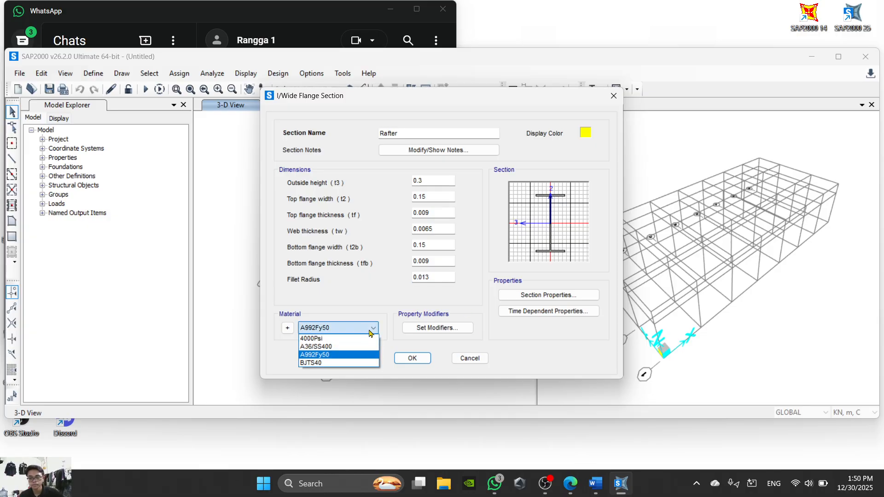
click(354, 346)
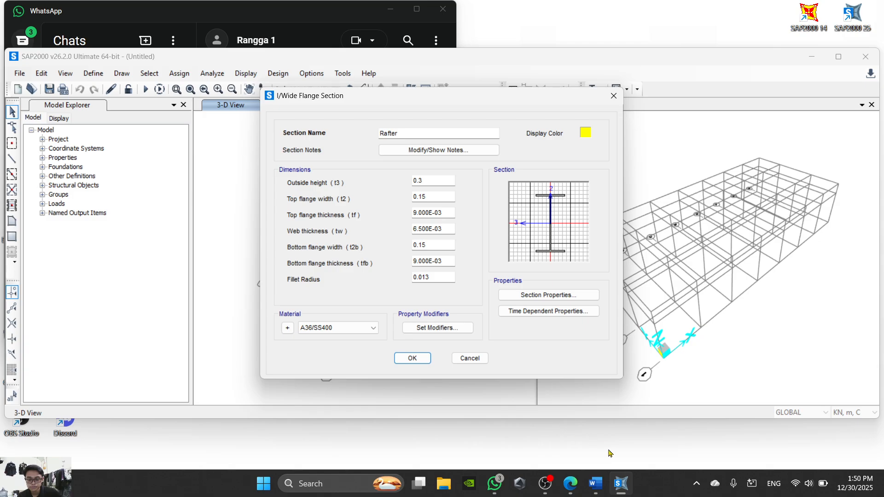
click(601, 491)
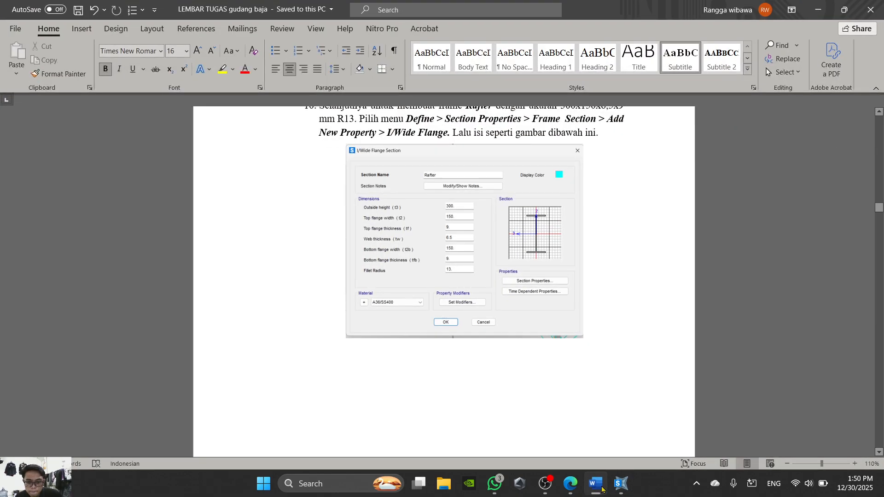
click(603, 490)
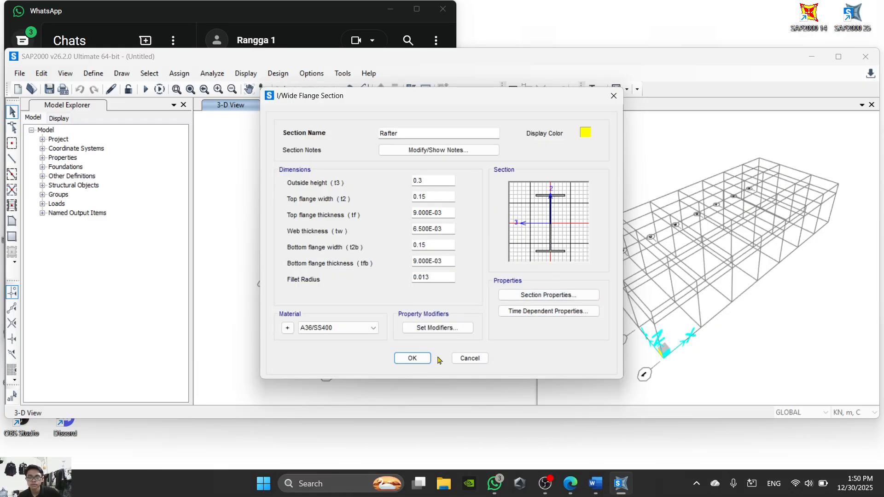
- Confirm the Rafter section, close the frame properties and set the model units to KN, mm, C
click(419, 359)
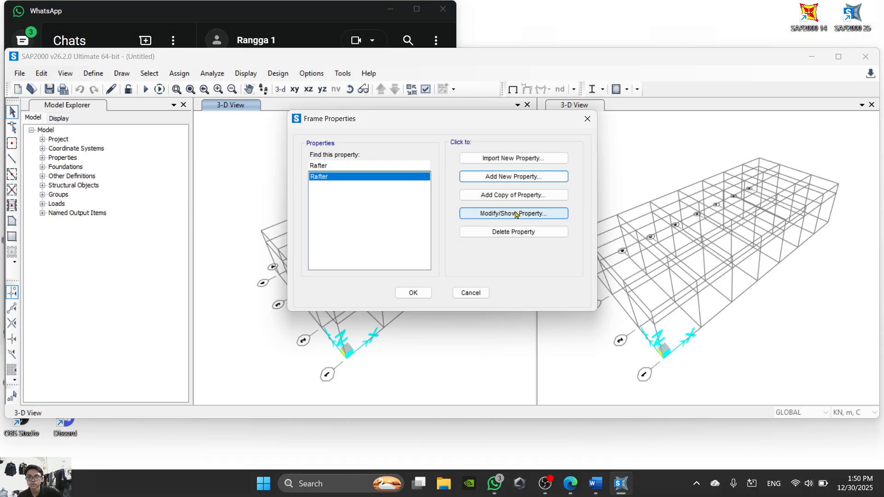
click(413, 294)
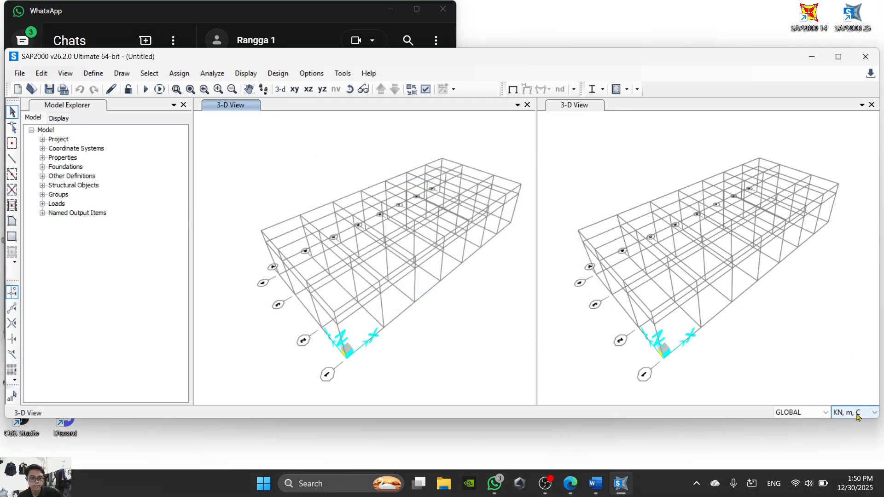
click(857, 413)
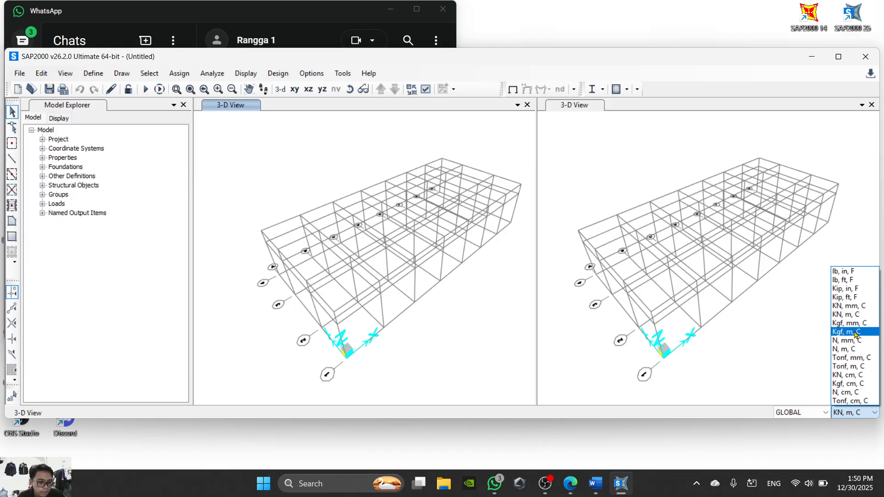
click(849, 306)
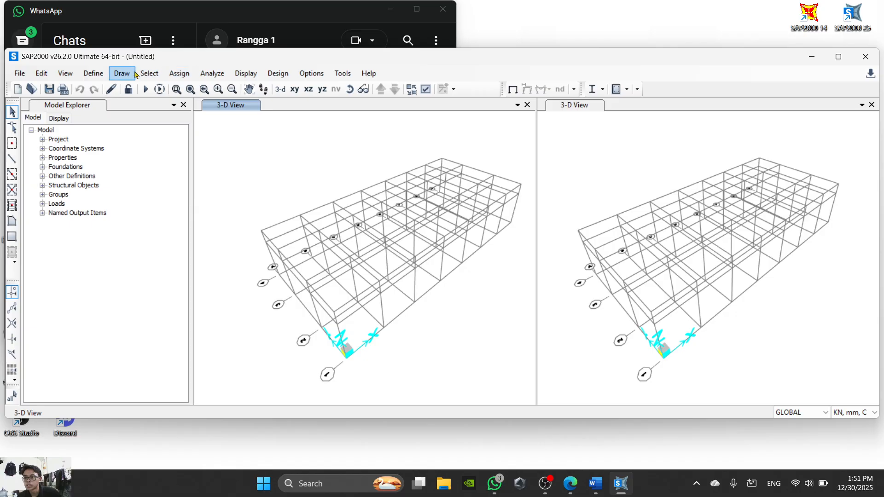
- Open the frame section definitions and start a new steel I/Wide Flange section
click(93, 74)
mouse_move(124, 107)
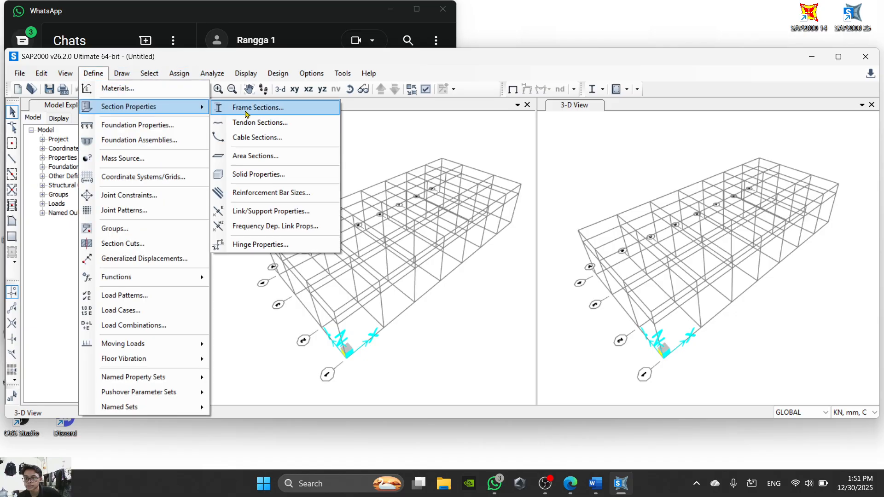
click(306, 106)
click(507, 184)
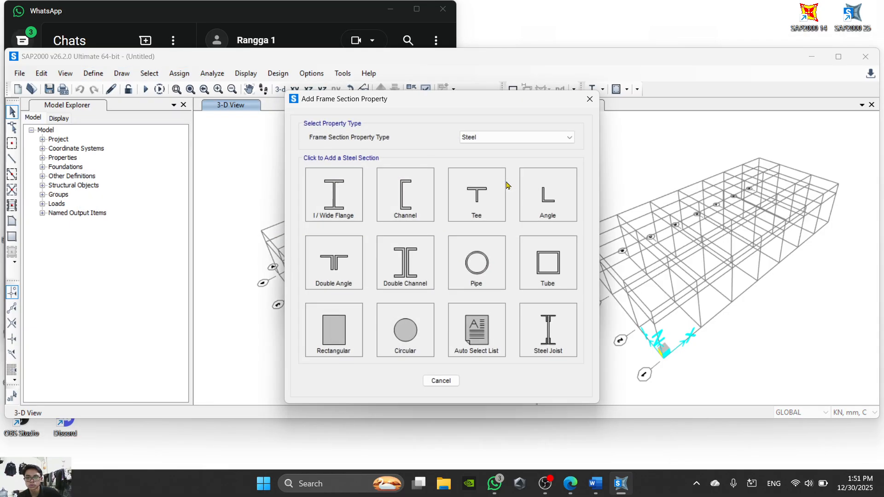
click(329, 194)
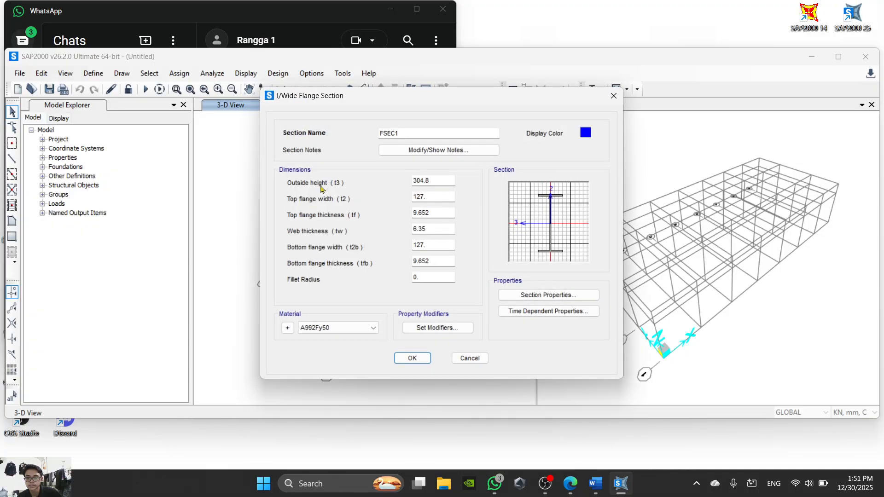
- Check the rafter figure in the Word sheet and the structural component list in the PDF drawing
click(603, 492)
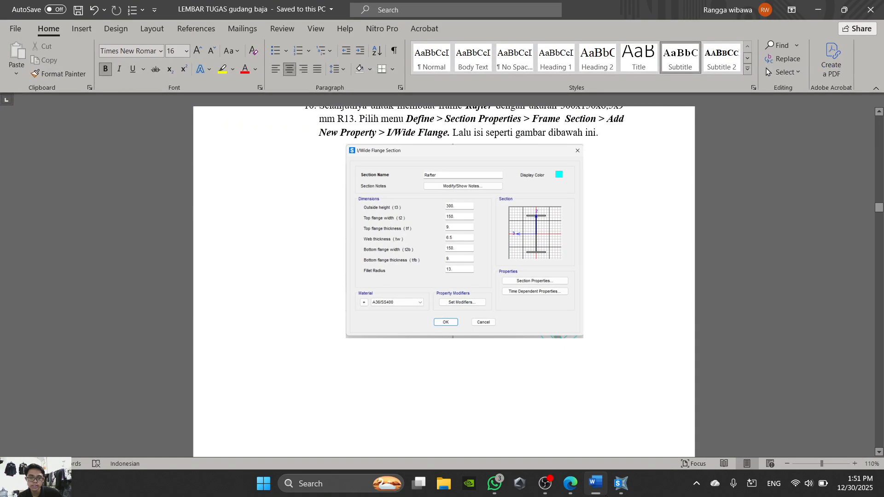
scroll(510, 298, up, 2)
scroll(510, 298, down, 1)
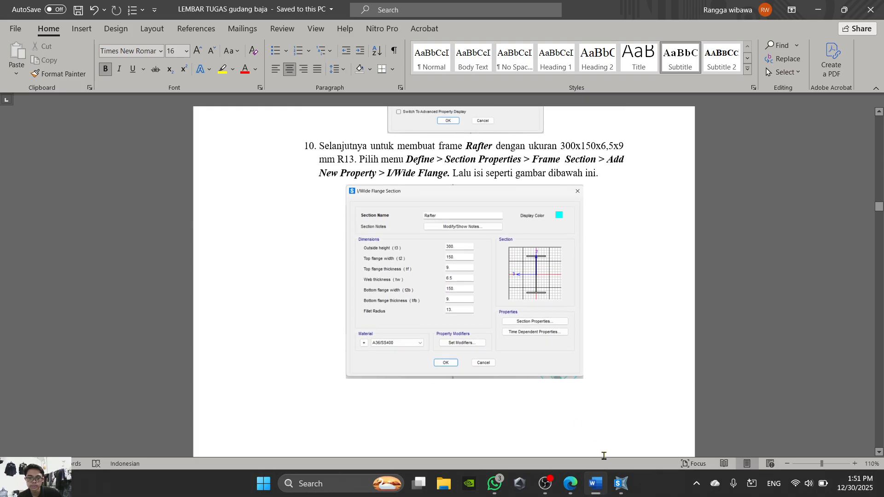
click(621, 483)
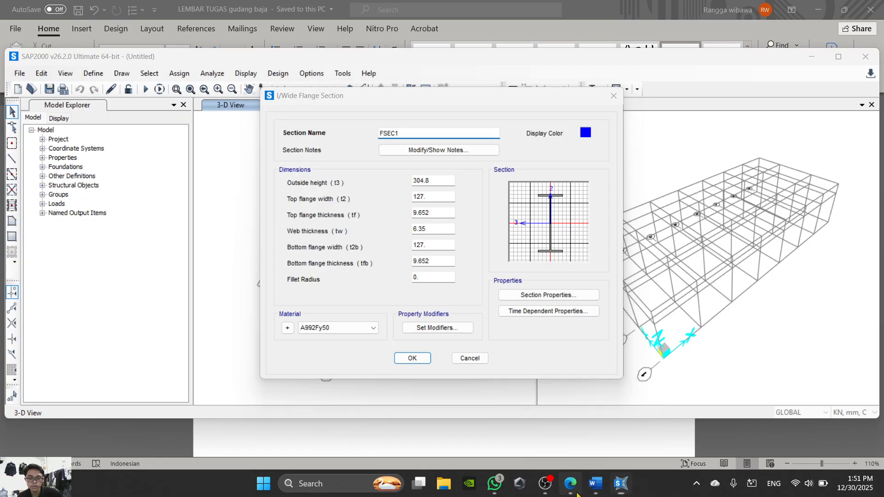
click(570, 484)
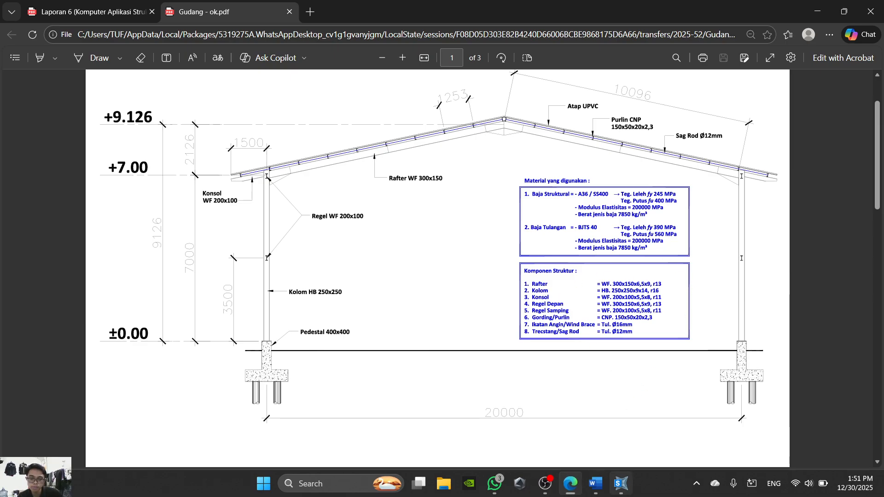
click(621, 484)
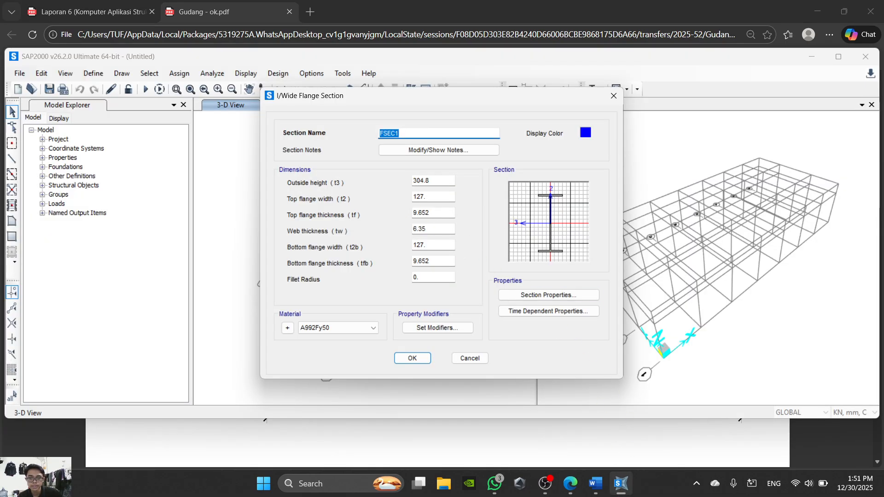
- Read the Regel Depan and Kolom instructions in the Word sheet and compare them with the PDF's component list
click(595, 483)
scroll(527, 277, down, 6)
scroll(518, 252, down, 8)
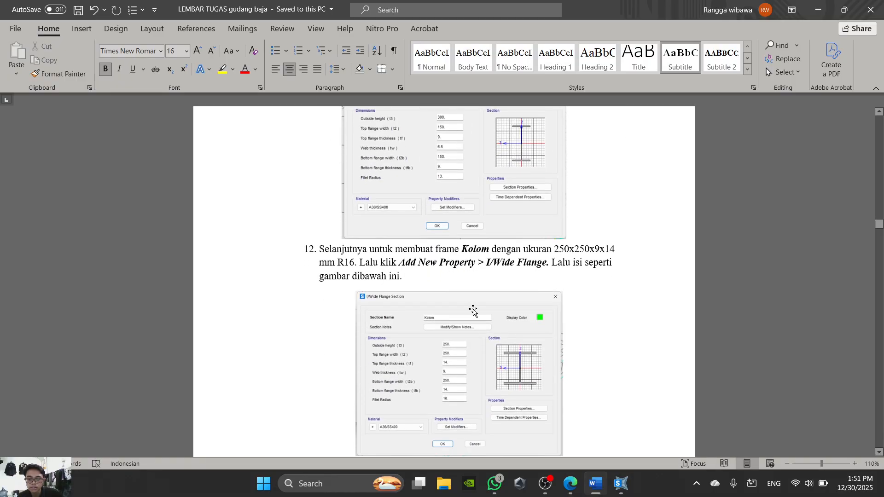
scroll(473, 309, down, 1)
scroll(481, 306, up, 6)
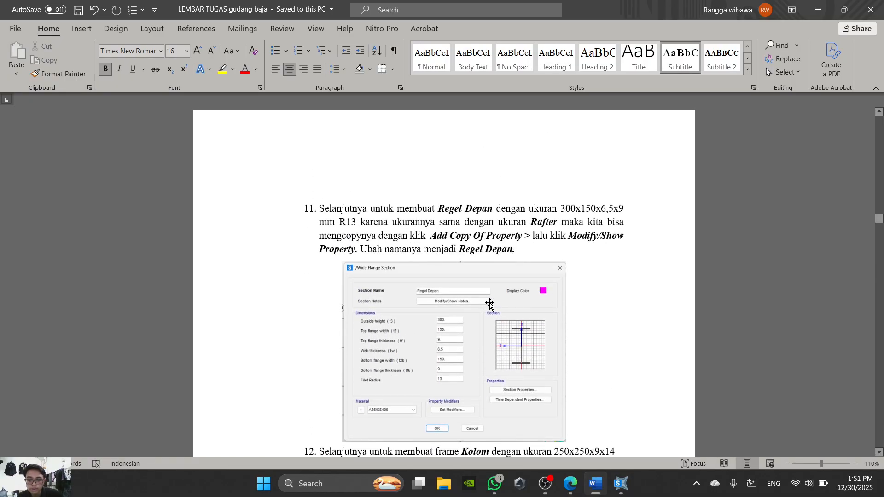
scroll(490, 304, down, 1)
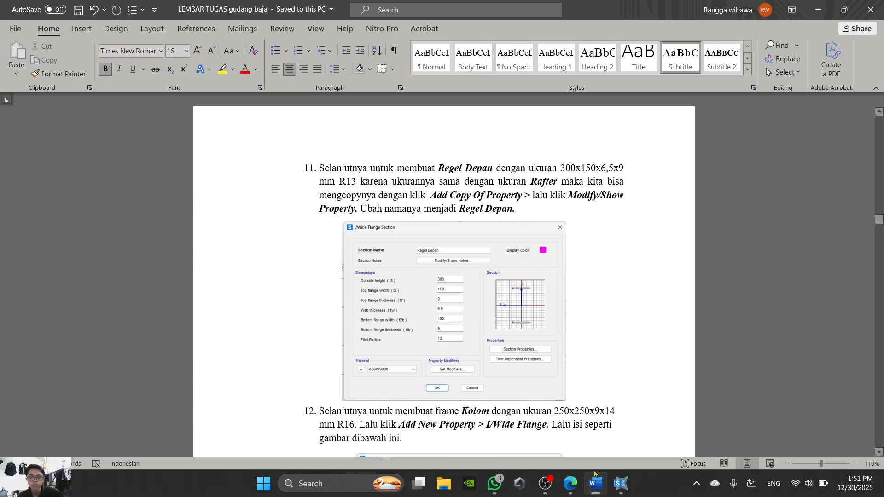
click(621, 483)
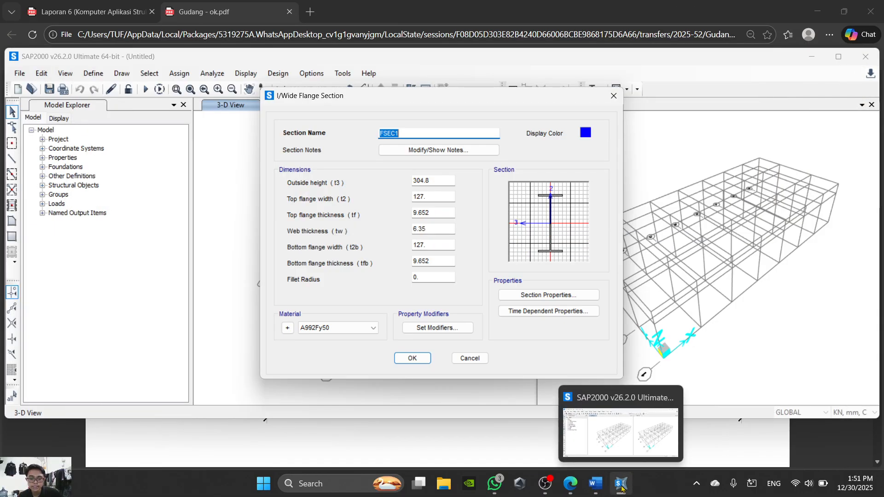
click(570, 483)
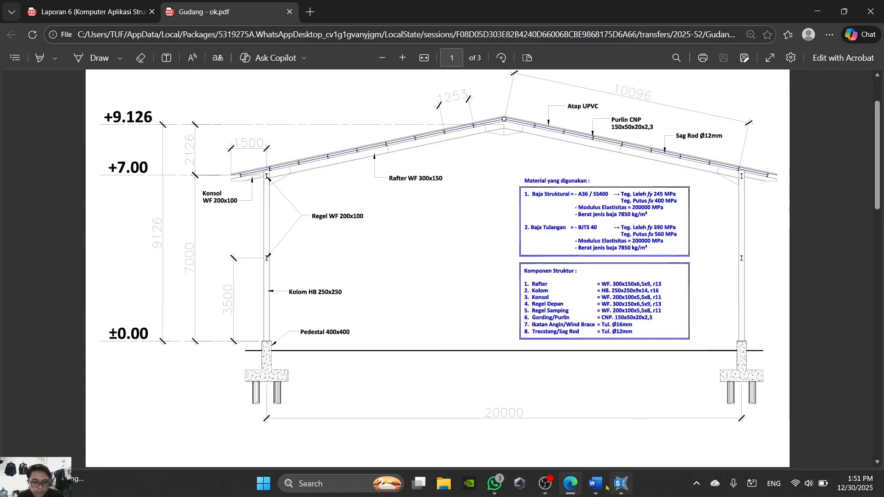
click(620, 484)
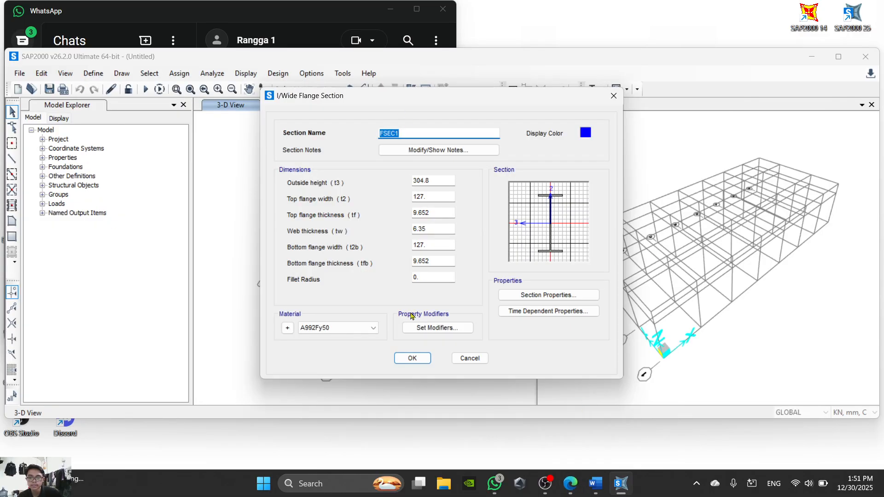
- Discard the unfinished new section in SAP2000 and add a copy of the Rafter property named Regel Depan
click(470, 358)
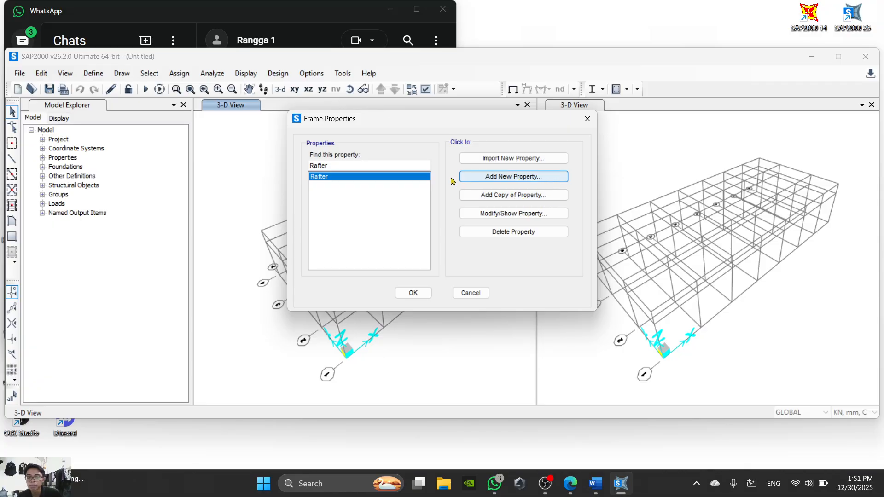
click(528, 197)
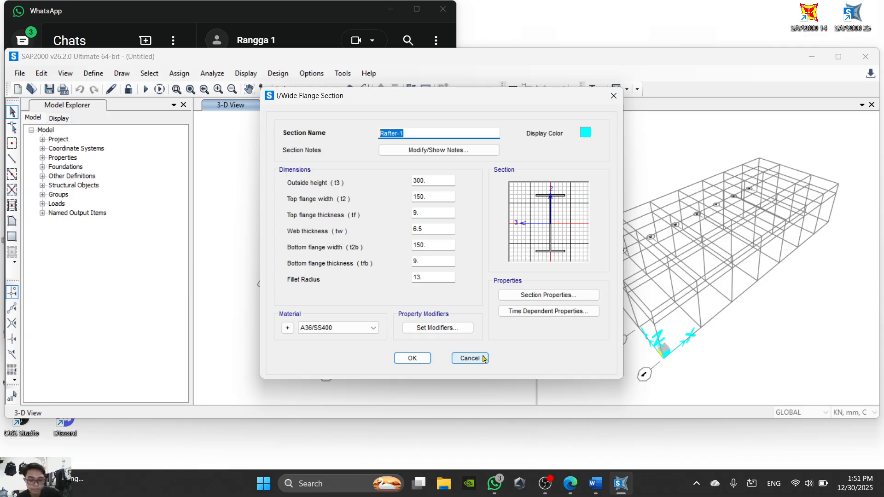
click(590, 489)
click(581, 491)
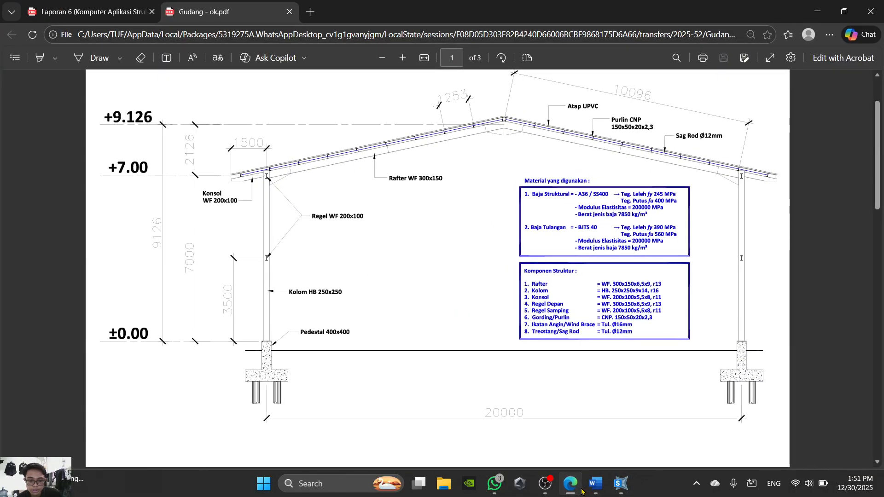
click(580, 490)
text(Regel Depan)
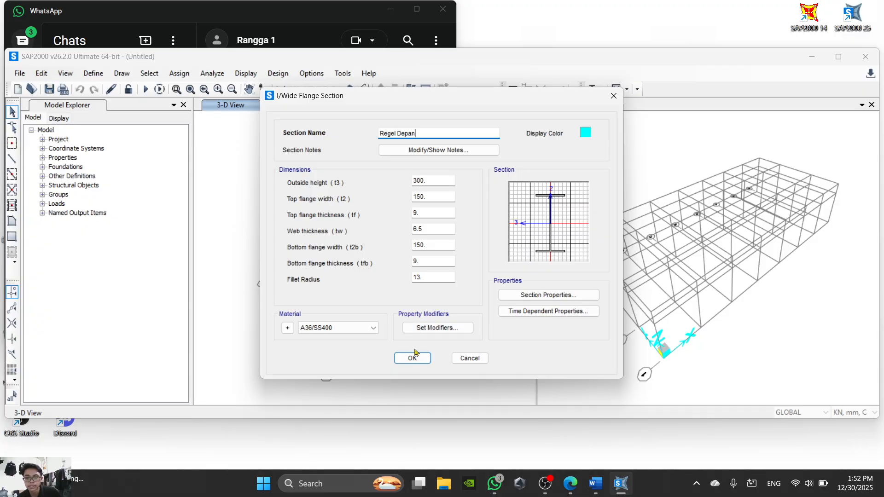
click(421, 362)
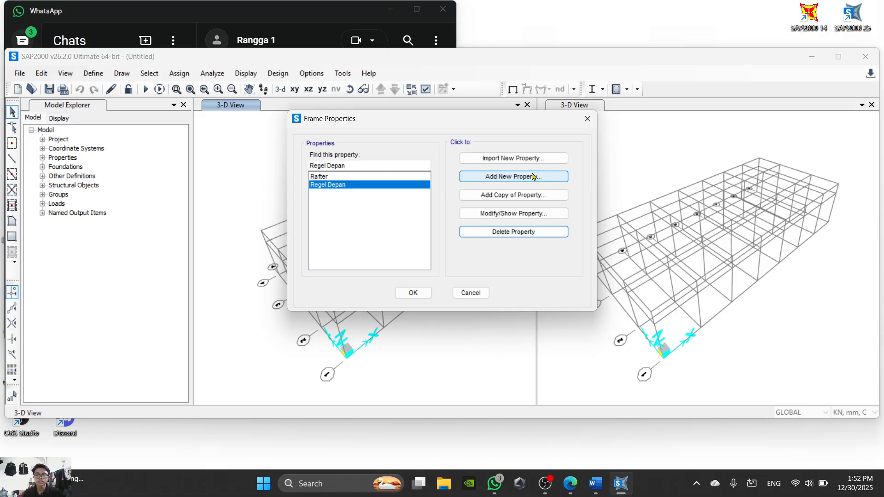
- Start a new steel I/Wide Flange section and look up the Kolom size in the PDF's component list
click(514, 176)
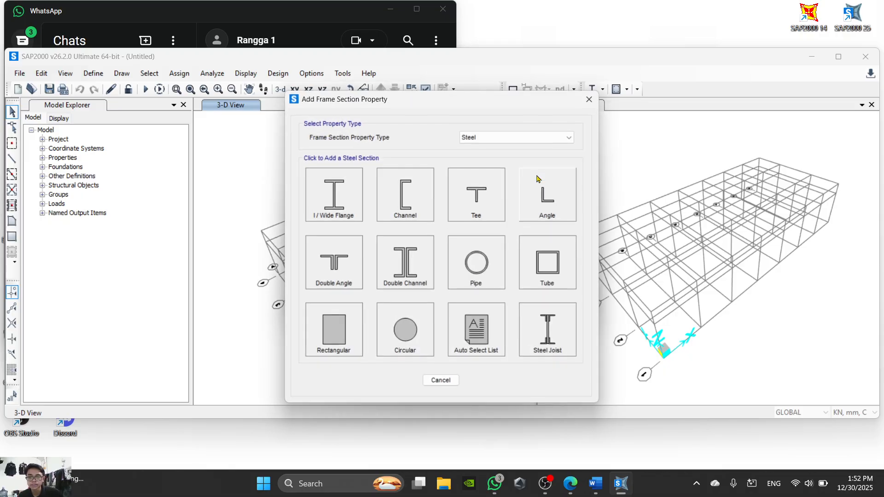
click(341, 190)
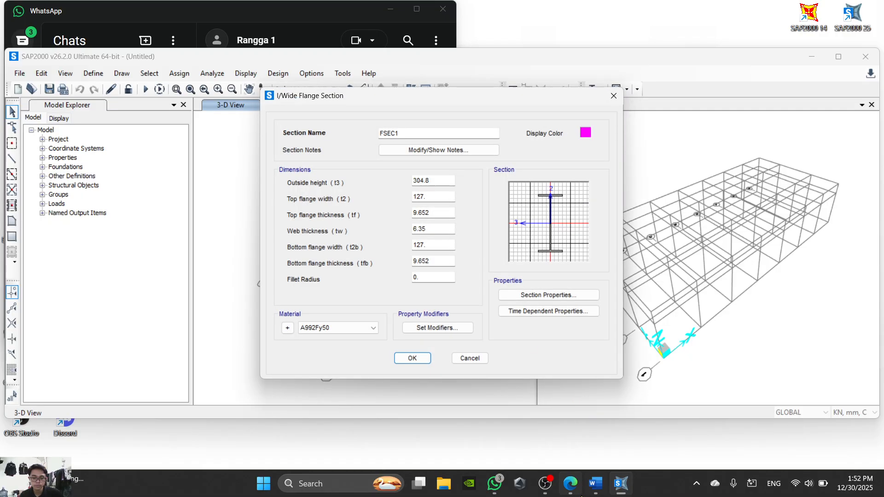
click(572, 480)
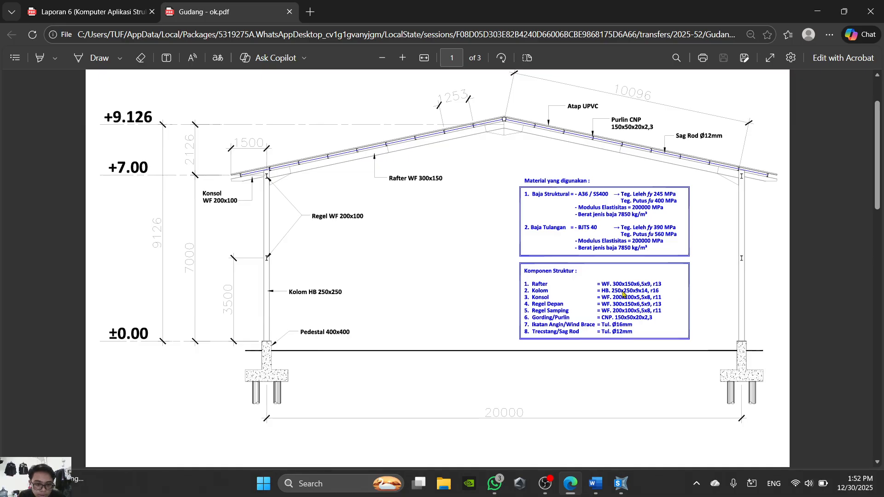
click(615, 484)
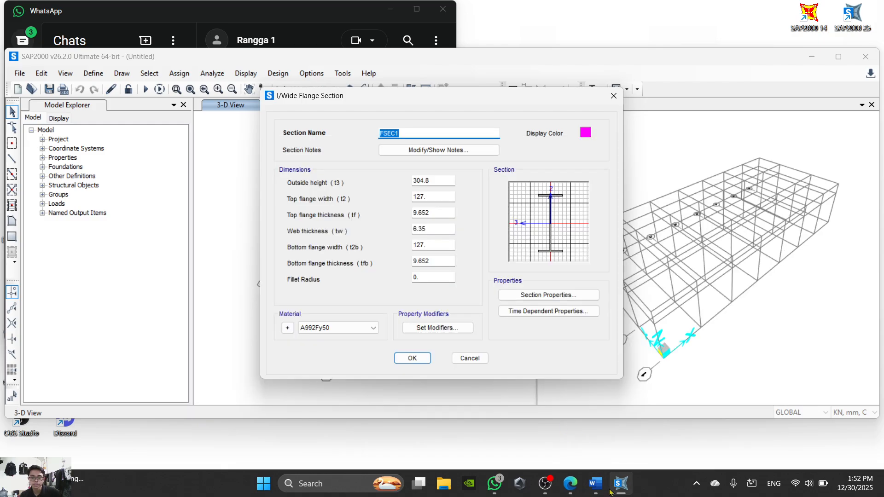
- Examine the Kolom instructions and section figure in the Word sheet for the dimensions to enter in SAP2000
click(595, 483)
scroll(437, 341, down, 3)
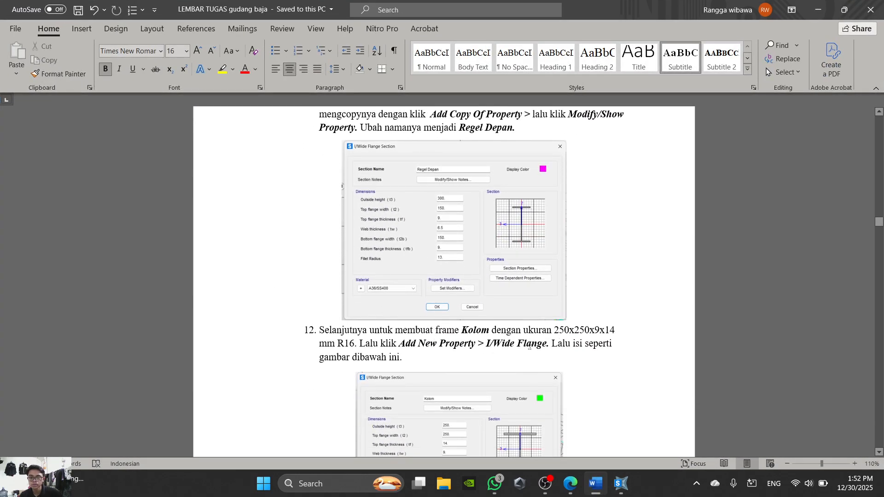
scroll(562, 338, down, 1)
scroll(480, 207, up, 1)
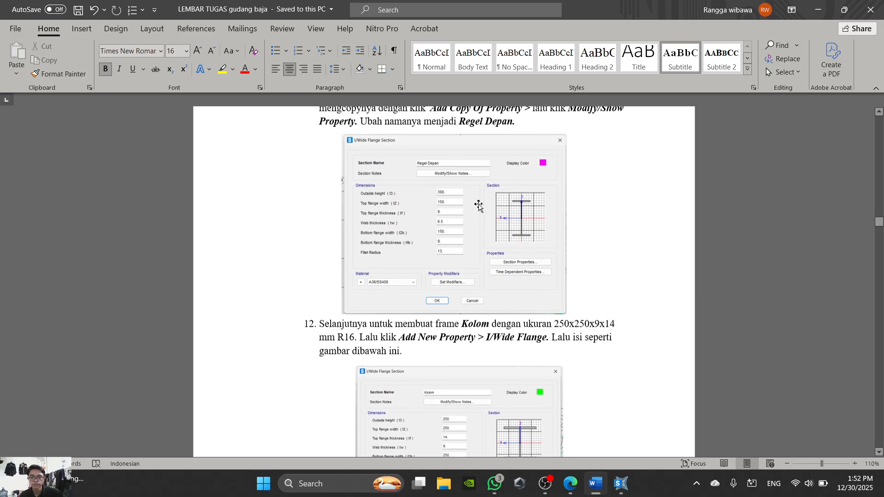
scroll(488, 239, down, 5)
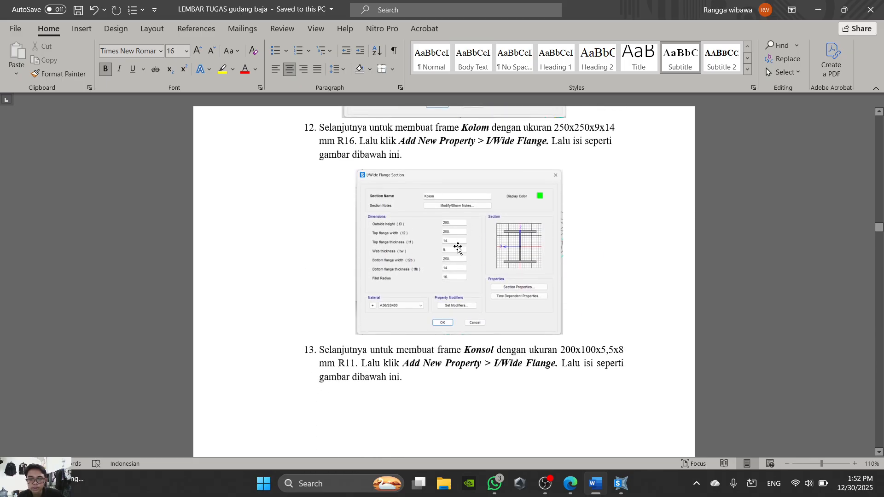
scroll(458, 249, down, 2)
scroll(474, 247, up, 1)
click(570, 484)
click(569, 483)
click(621, 483)
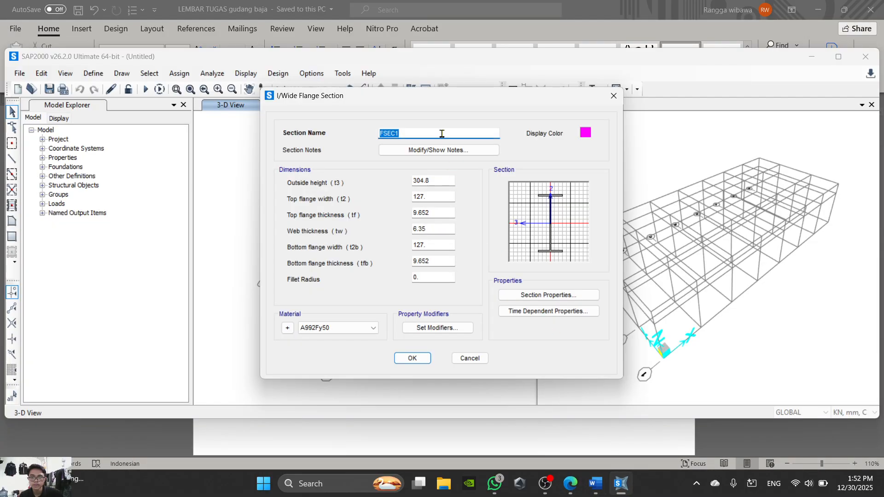
- Name the new section Kolom and set its outside height to 250, checking the Word sheet and the PDF
text(Kolom)
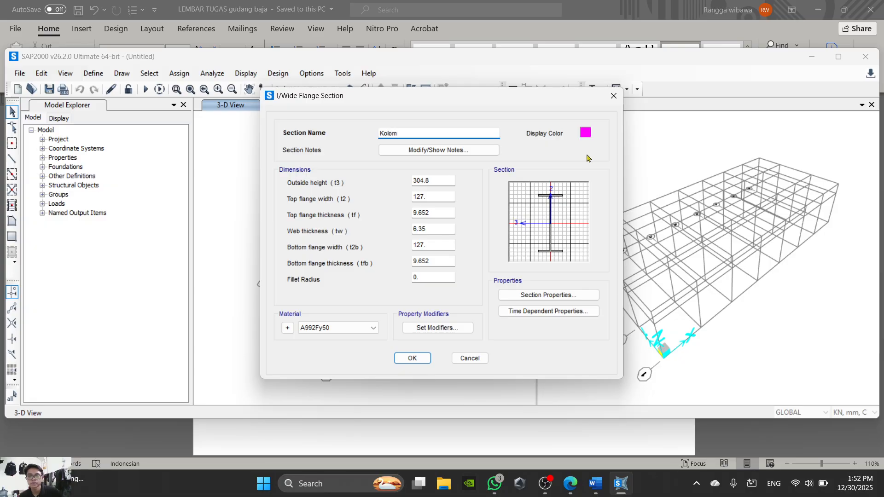
click(436, 179)
click(604, 489)
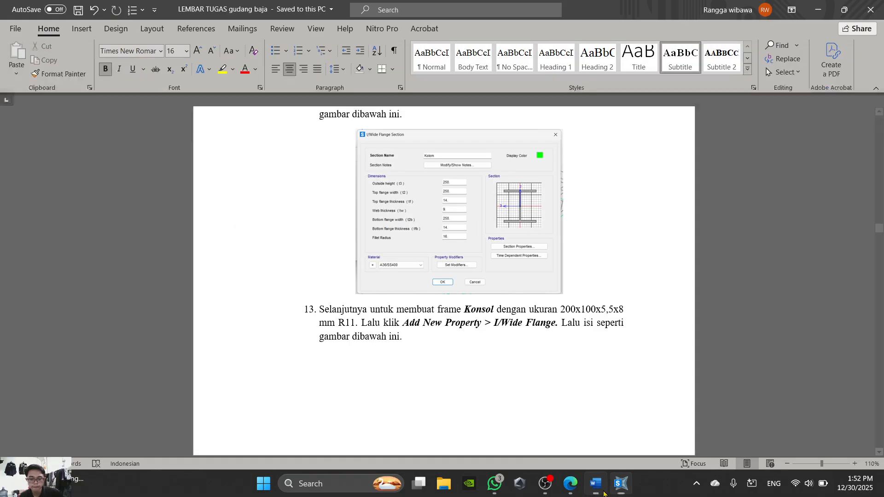
click(620, 486)
text(250)
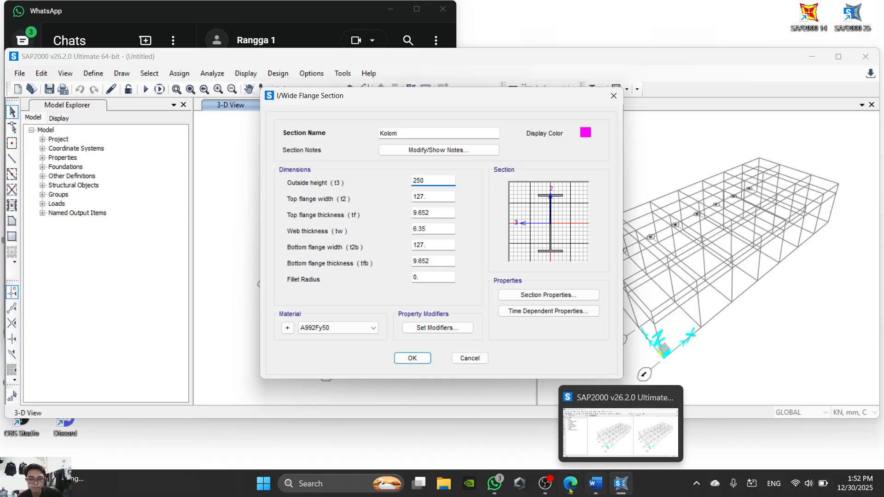
click(570, 491)
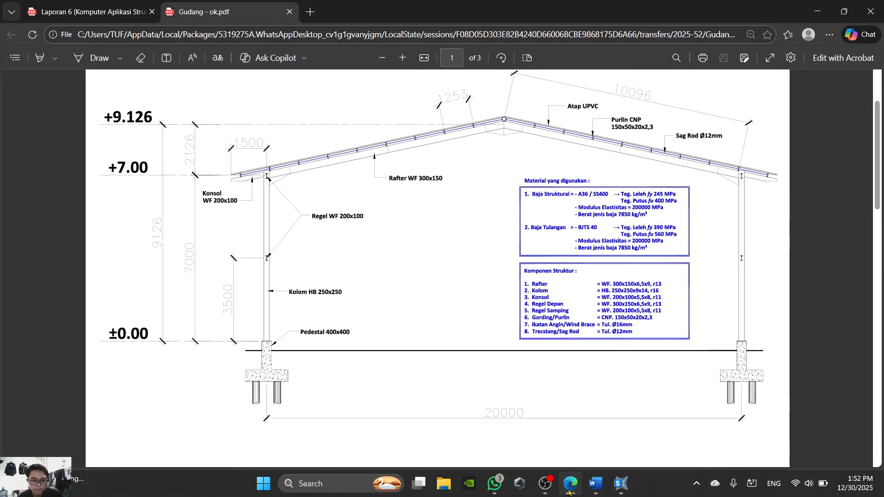
- Back in SAP2000, set the Kolom top flange to 250 wide and 14 thick and web thickness to 9, checking the Word sheet
click(569, 491)
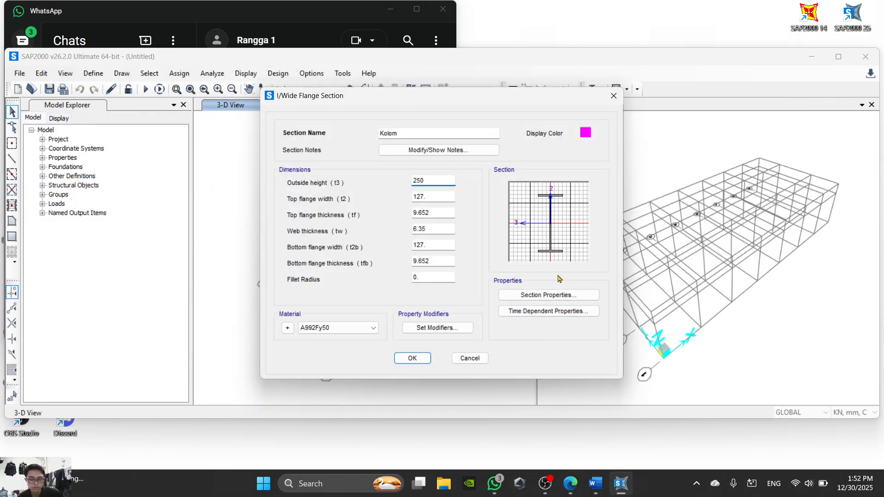
key(Tab)
text(2)
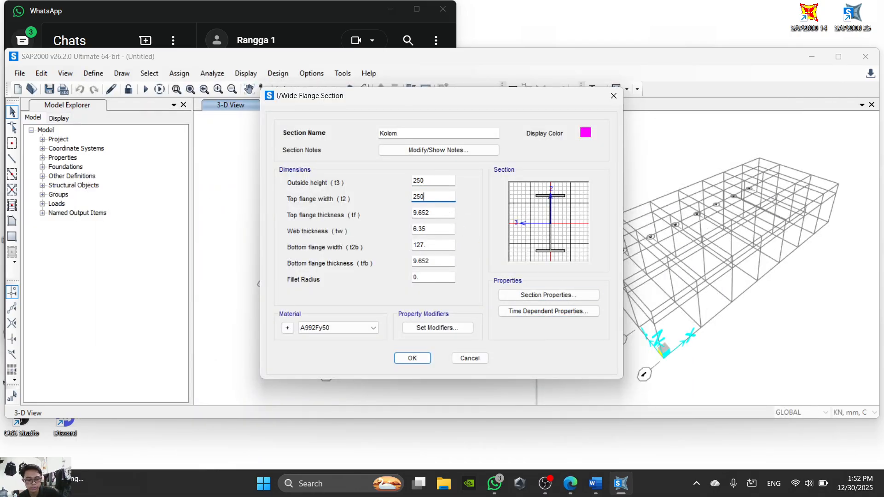
key(Tab)
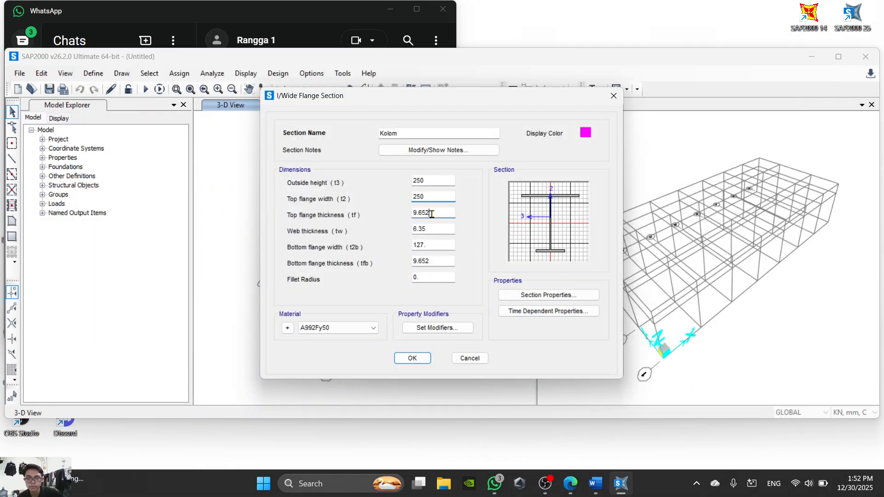
click(598, 486)
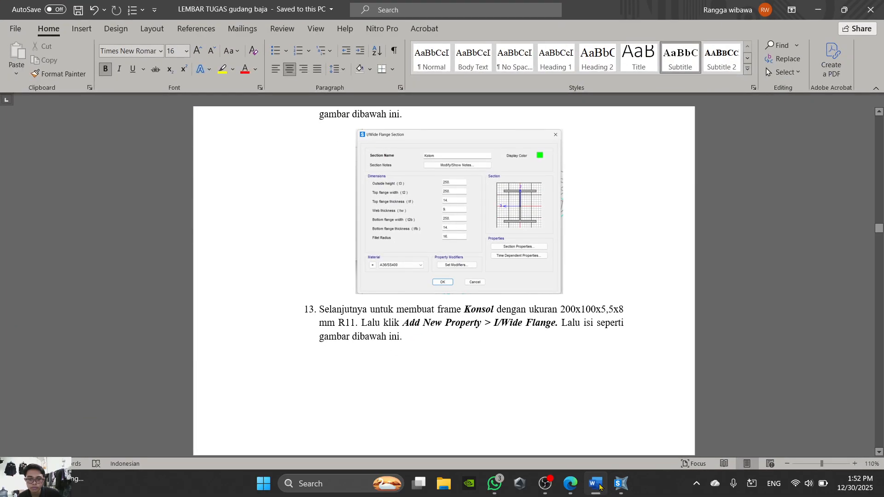
click(598, 486)
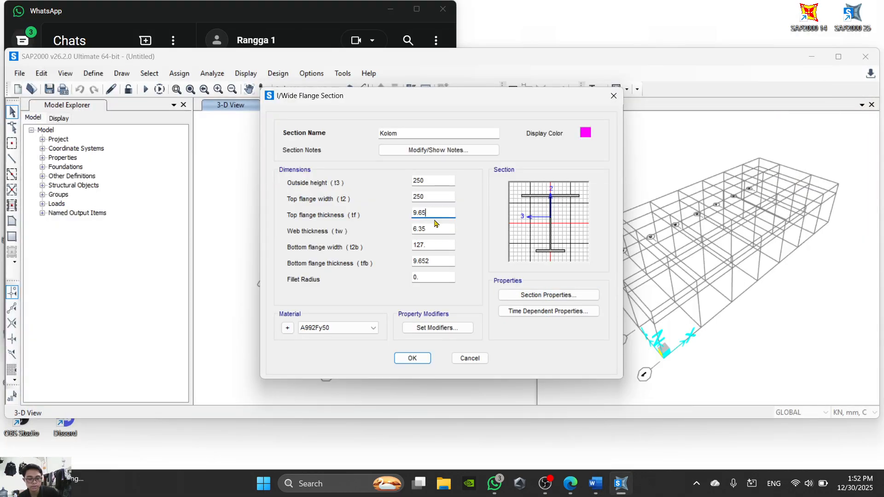
text(14)
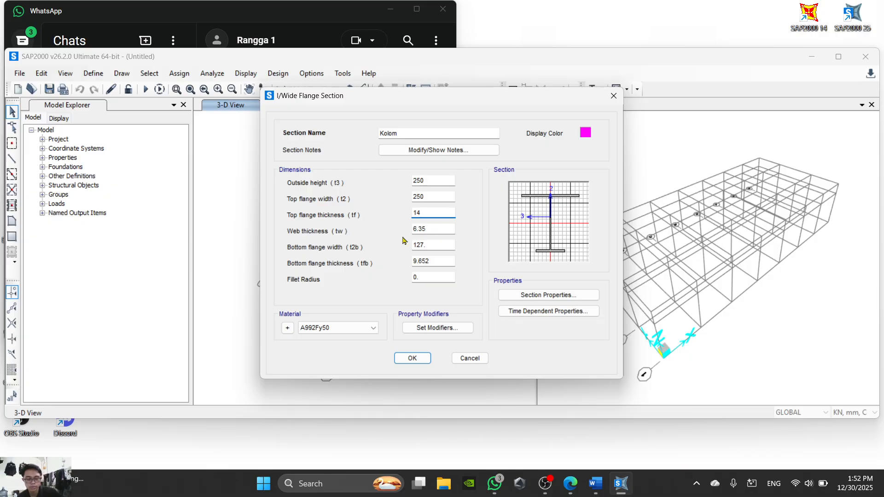
key(Tab)
text(9)
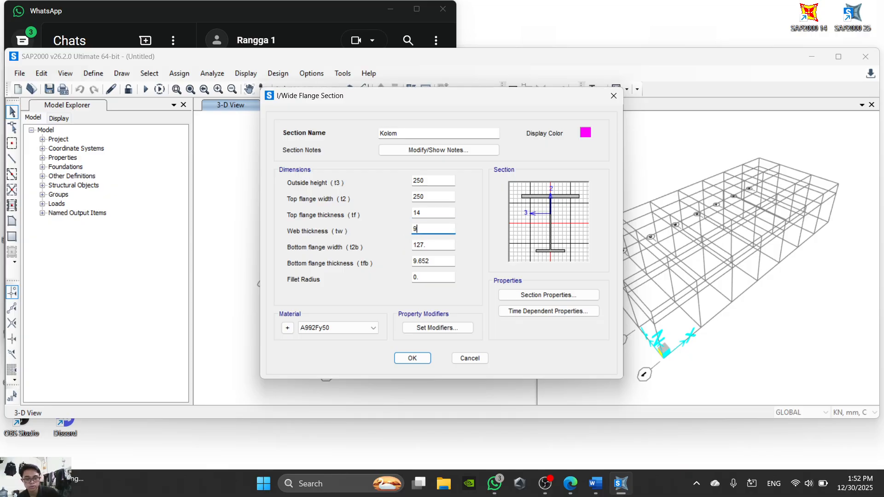
- Set the Kolom bottom flange width to 250 and its thickness to 14, checking the section figure in the Word sheet
key(Tab)
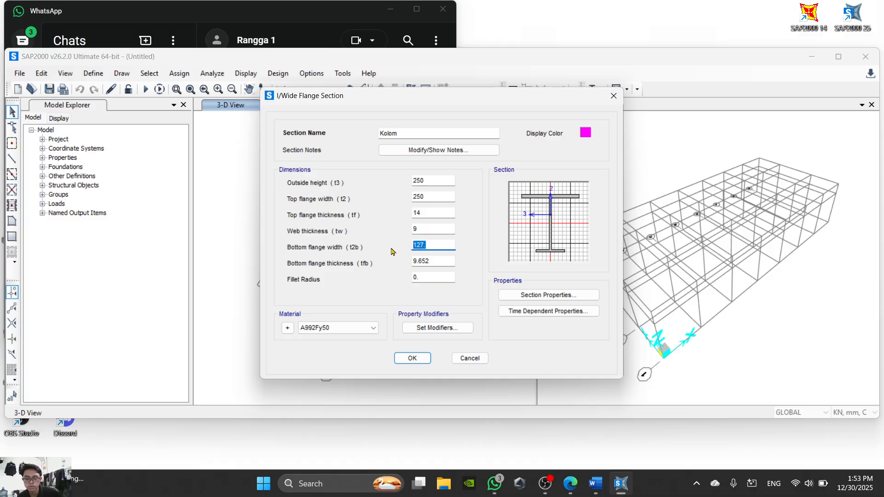
text(1)
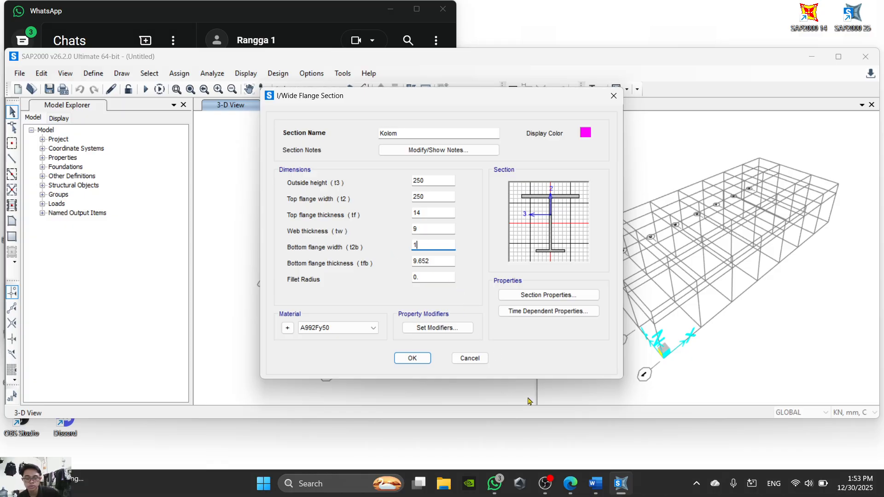
click(595, 483)
mouse_move(615, 485)
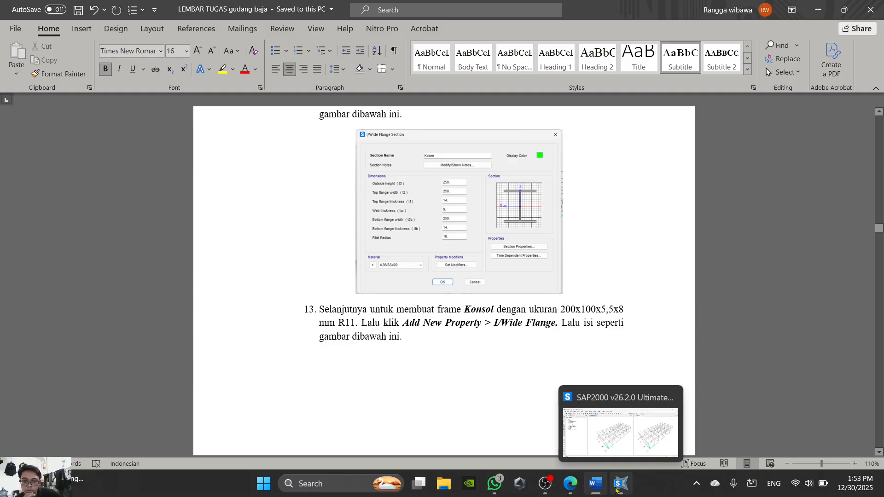
click(620, 484)
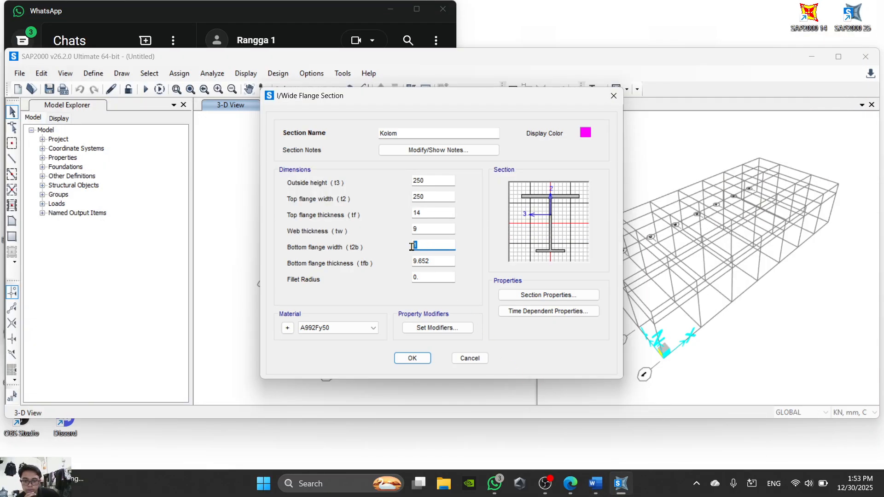
text(250)
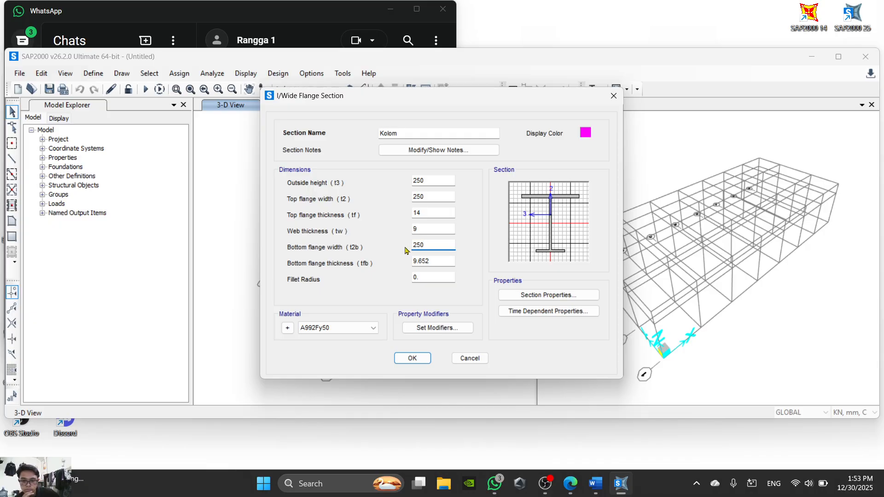
key(Tab)
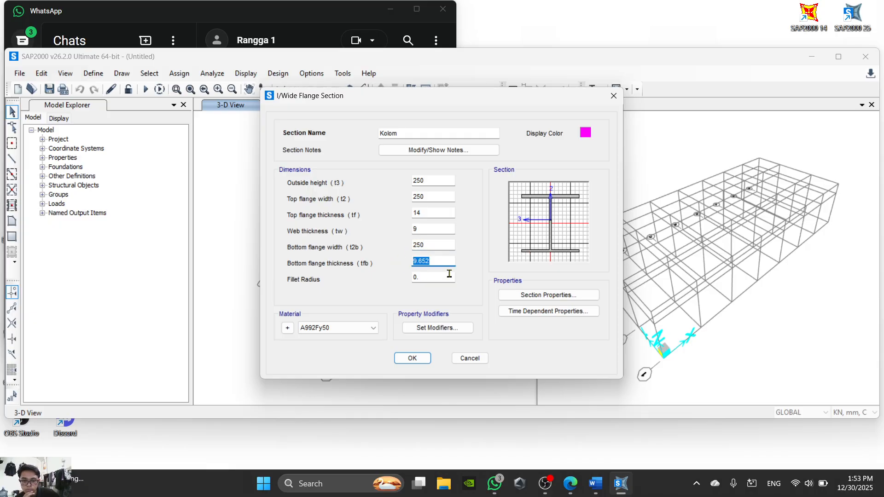
text(14)
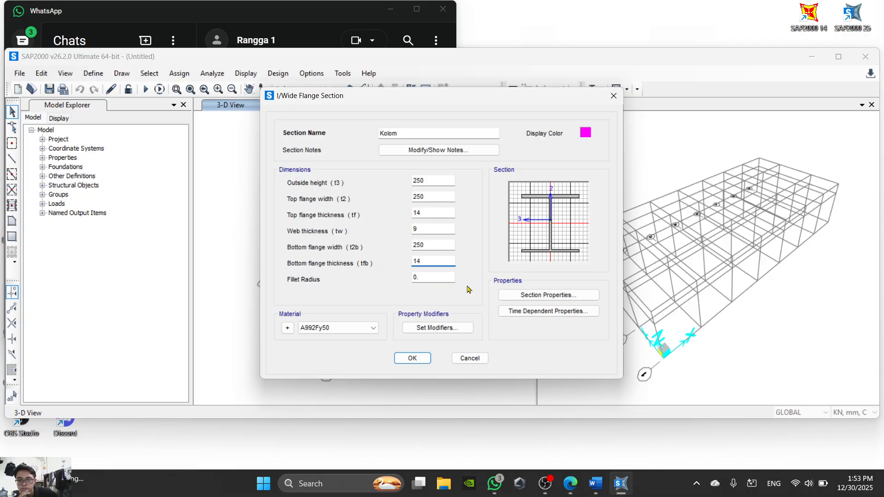
- Set the Kolom fillet radius to 16 per the Word sheet, assign material A36/SS400, and save the section
click(429, 278)
drag(438, 276, 378, 276)
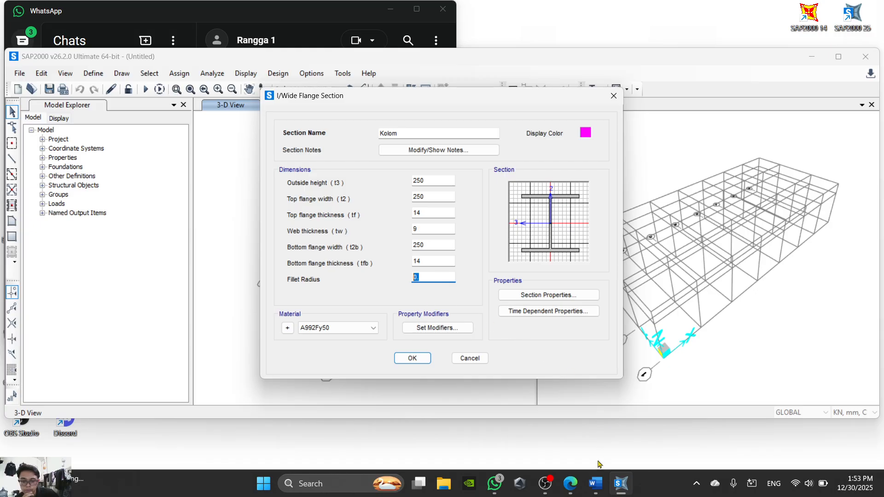
click(595, 484)
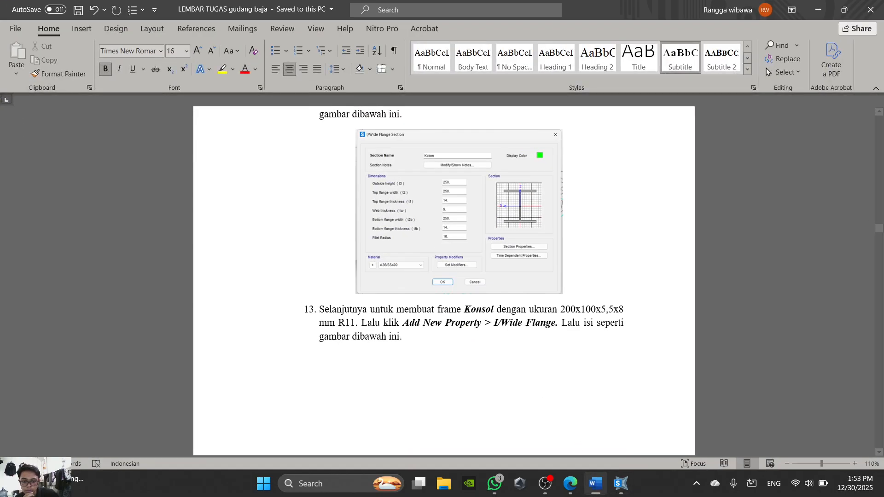
click(620, 484)
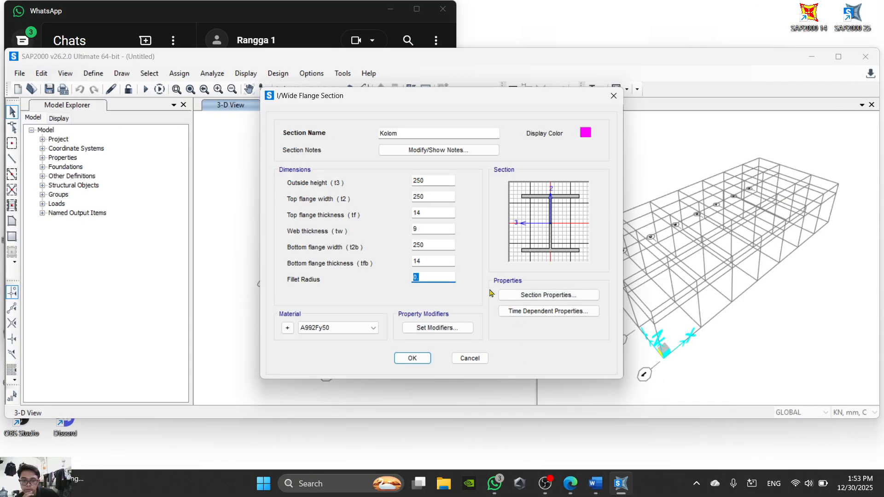
text(16)
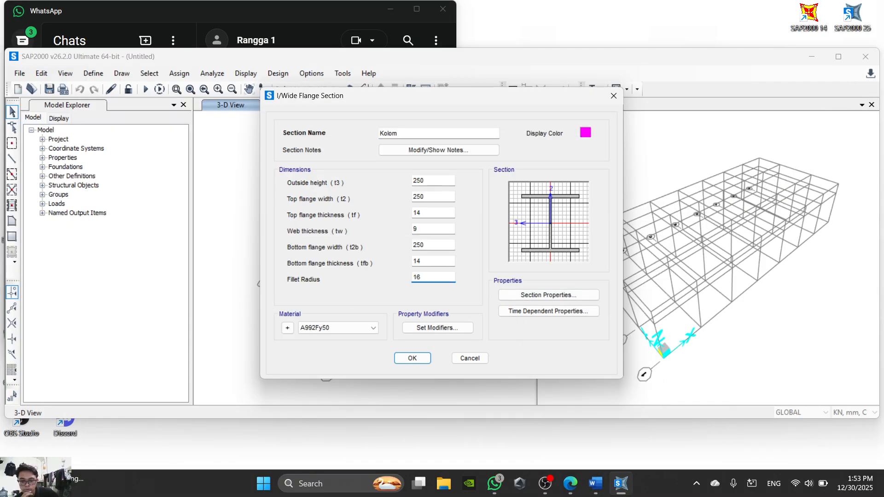
click(354, 328)
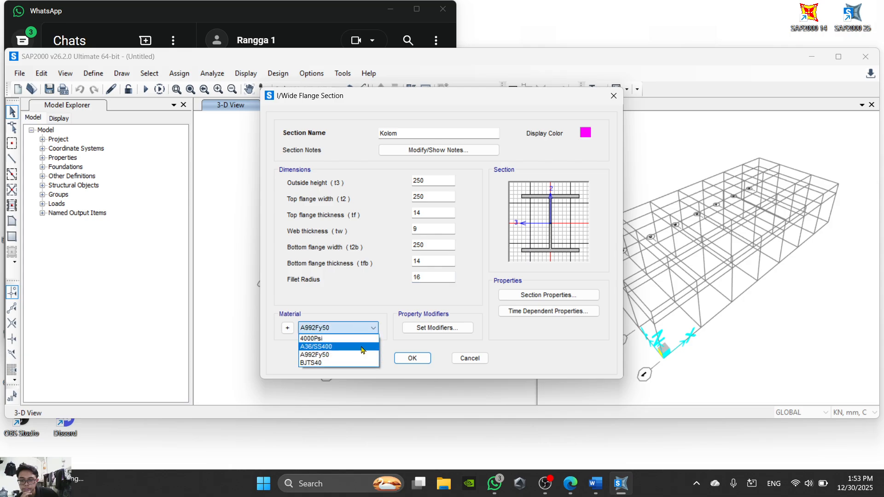
click(359, 346)
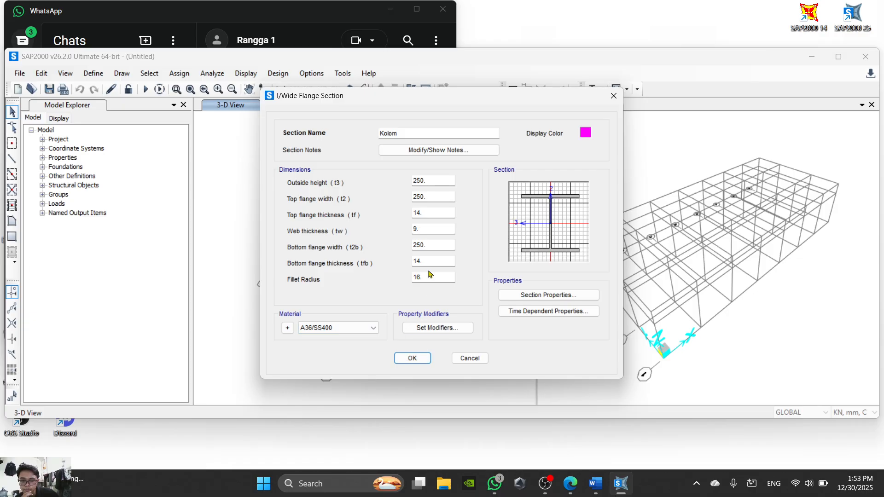
click(412, 358)
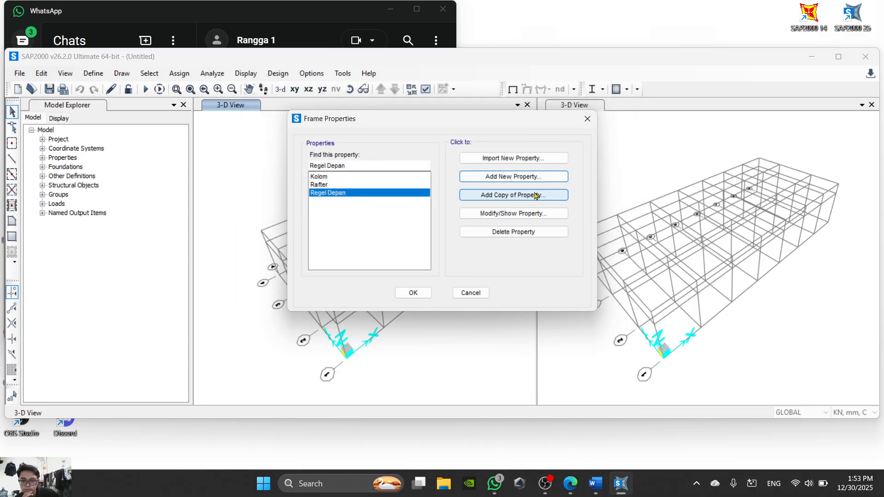
- Add a new steel I/Wide Flange section named Konsol, consulting the component list in the PDF
click(538, 178)
click(570, 483)
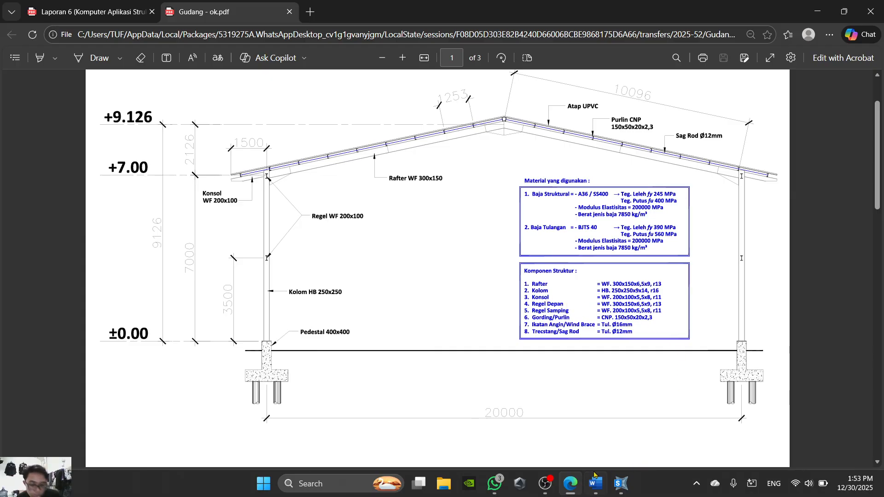
click(570, 483)
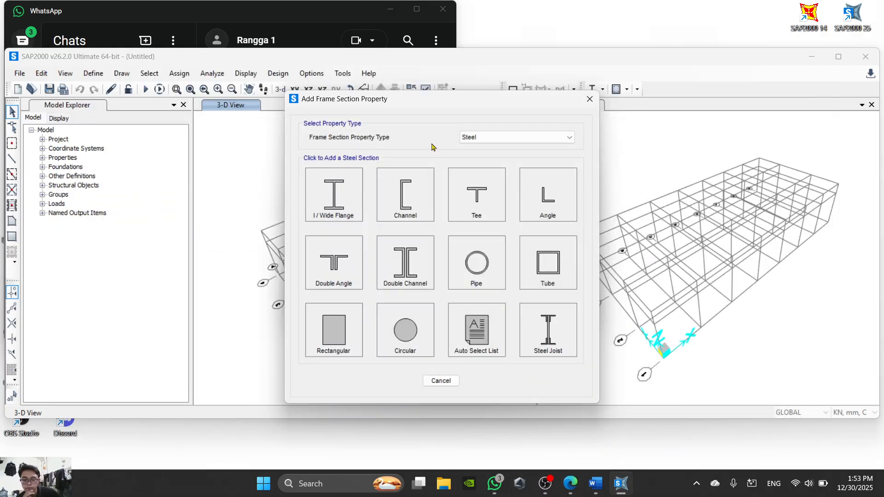
click(331, 203)
double_click(452, 132)
text(Konsol)
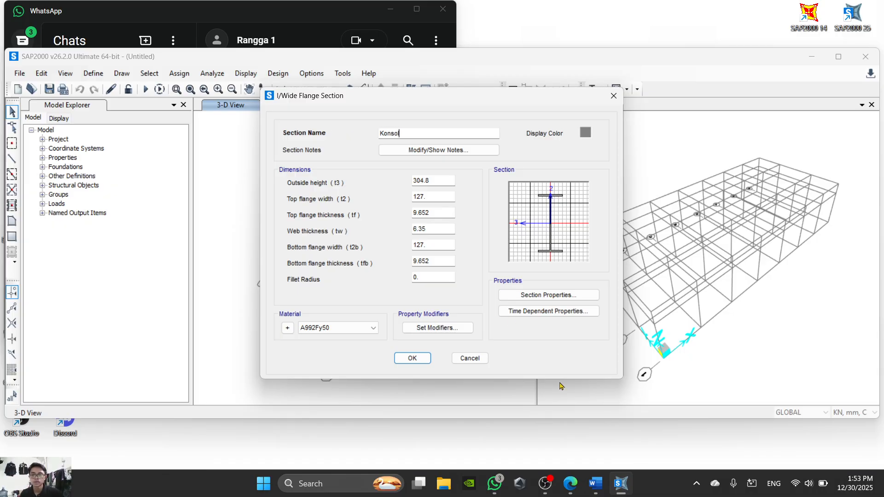
- Check the Konsol figure in the Word sheet, and set the section's outside height to 200 and top flange width to 100 in SAP2000
click(595, 487)
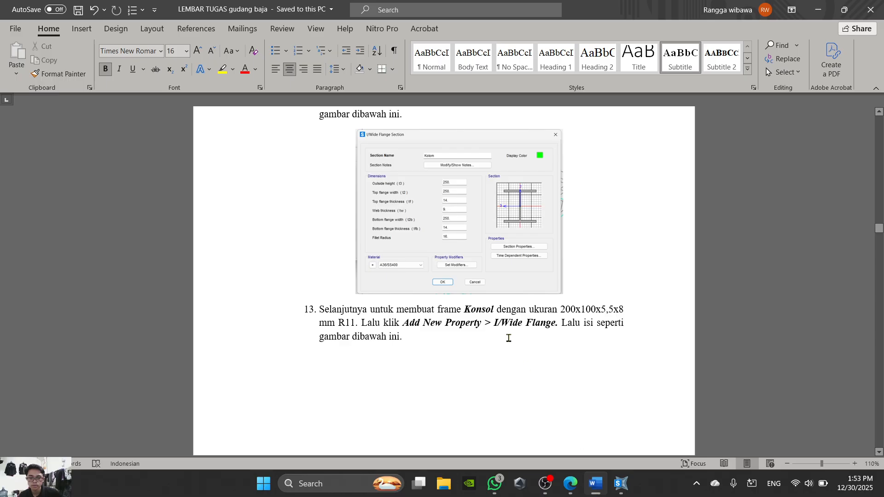
scroll(508, 336, down, 8)
scroll(489, 284, down, 1)
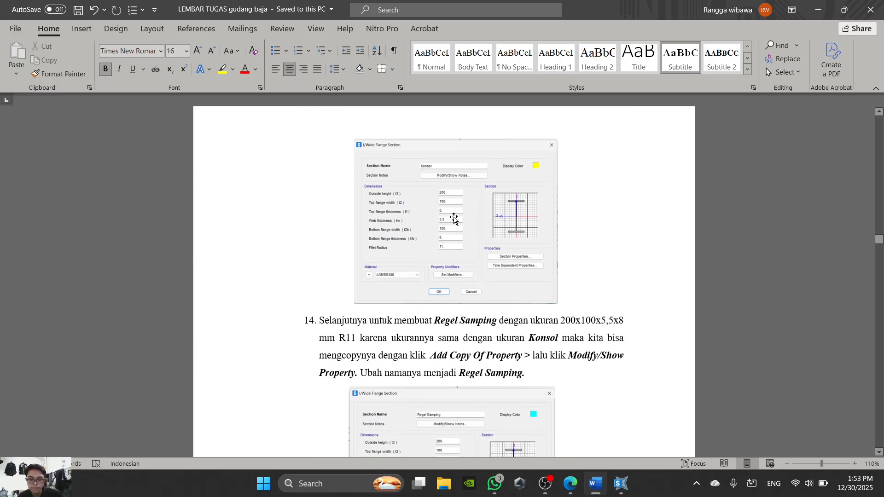
click(595, 488)
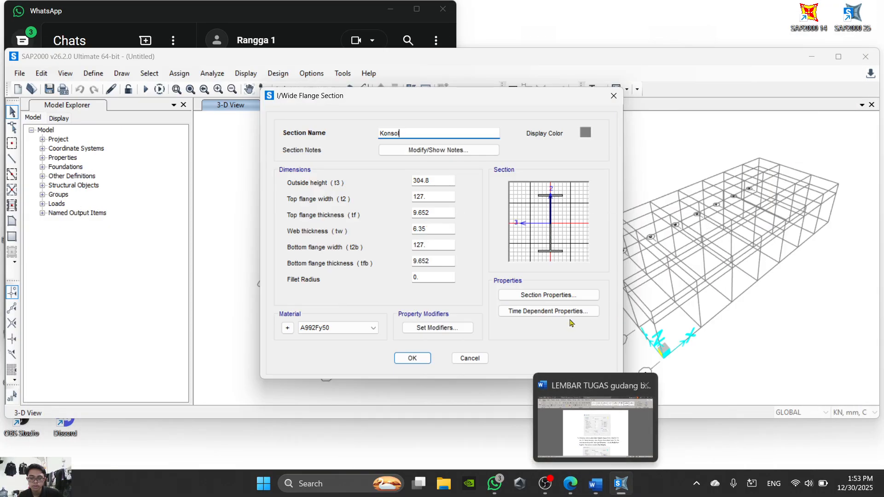
drag(453, 181, 407, 182)
text(200)
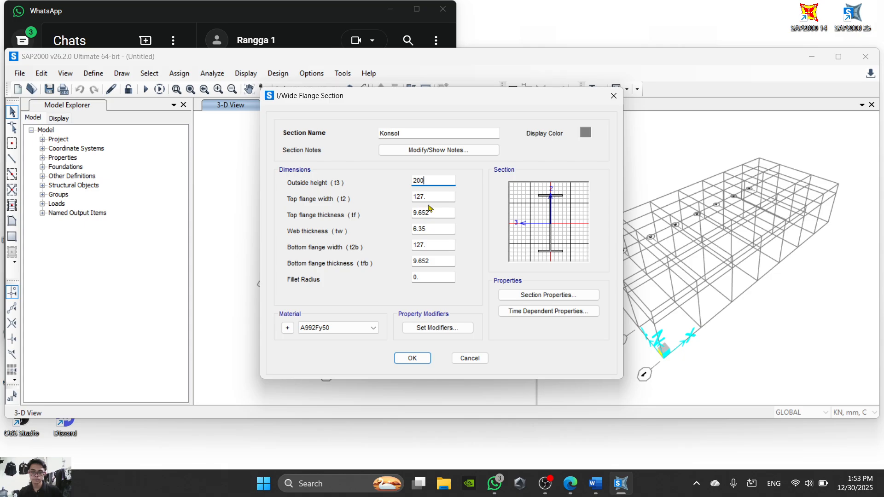
key(Tab)
text(1)
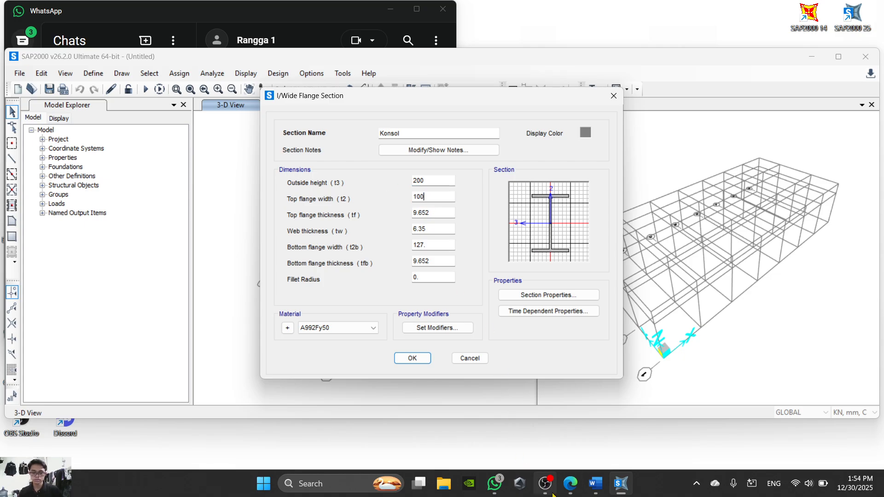
- Check the Konsol size in the PDF, and set its top flange thickness to 8 and web thickness to 5.5 in SAP2000
click(569, 483)
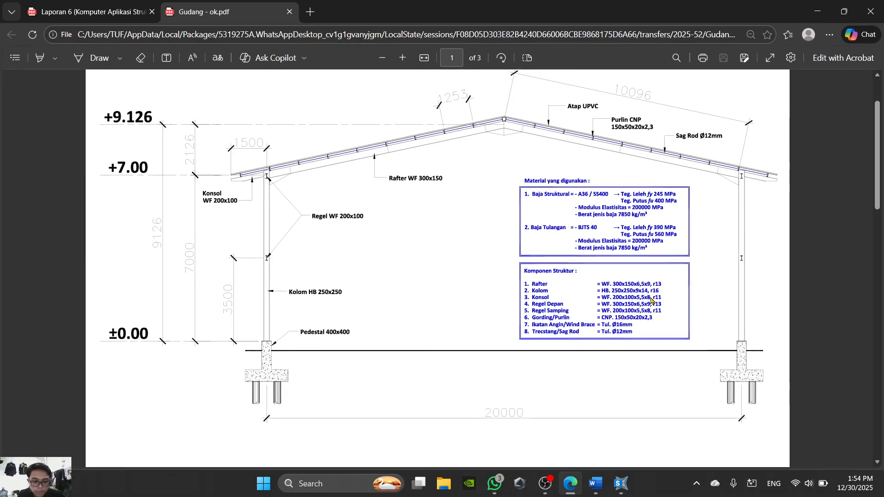
click(570, 483)
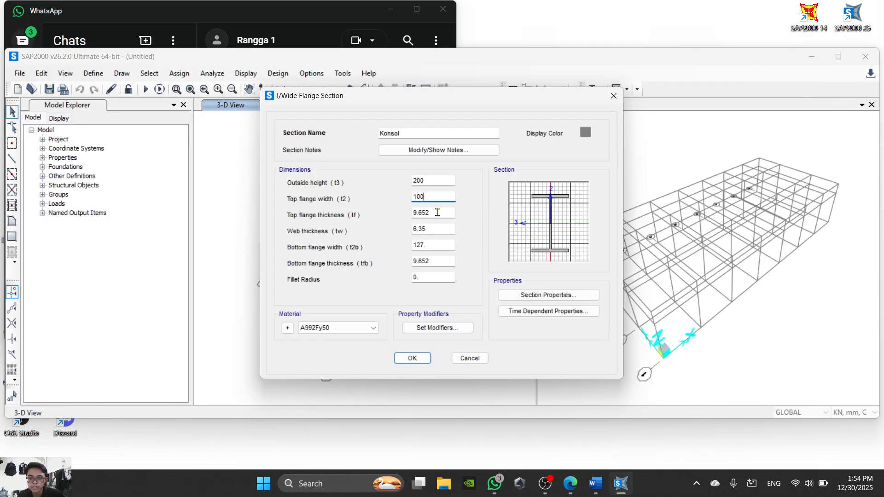
key(Tab)
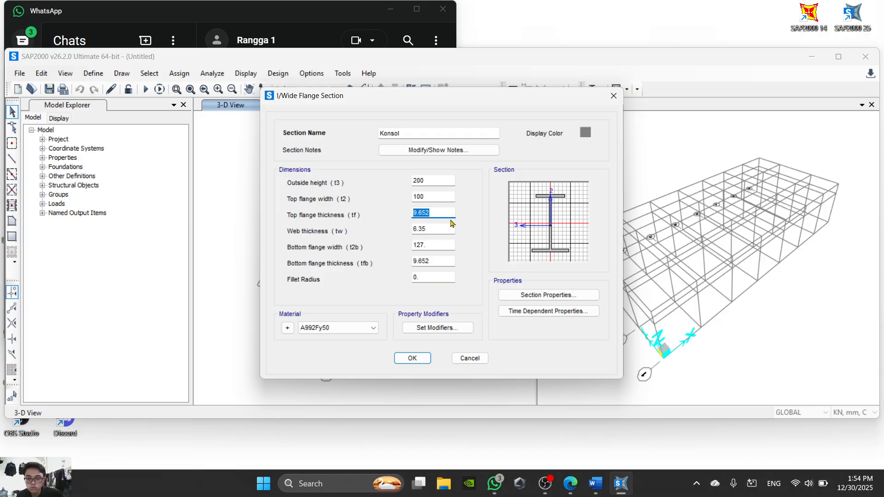
text(8)
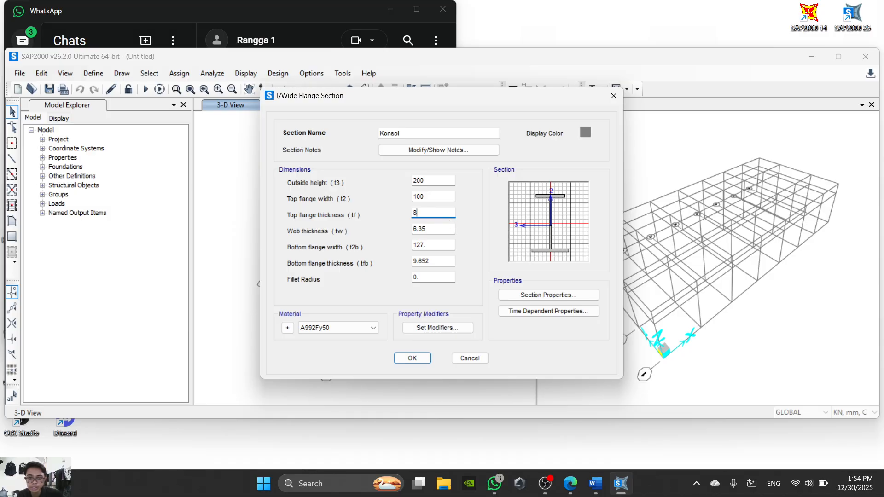
key(Tab)
text(5.)
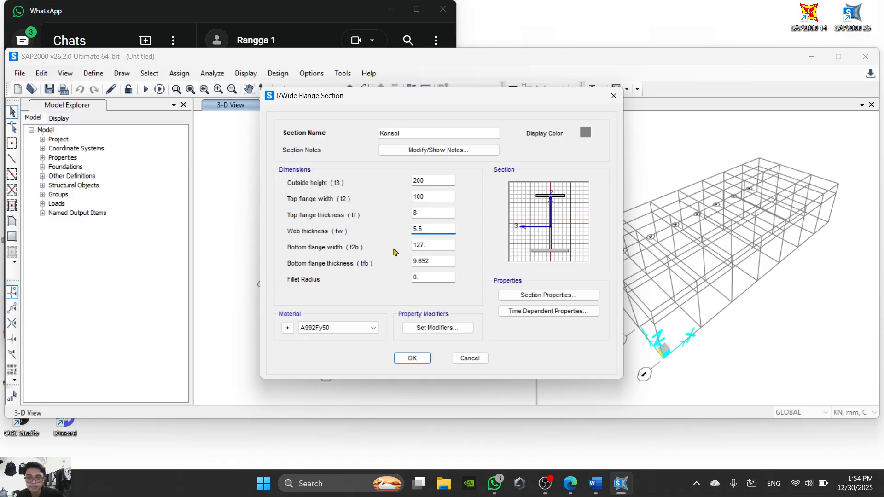
key(Tab)
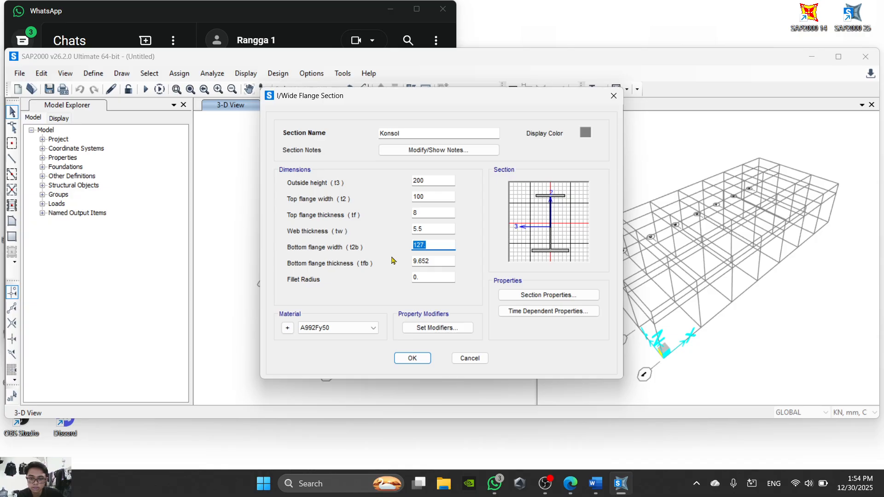
- Set the Konsol section's bottom flange width to 100 and bottom flange thickness to 8
text(100)
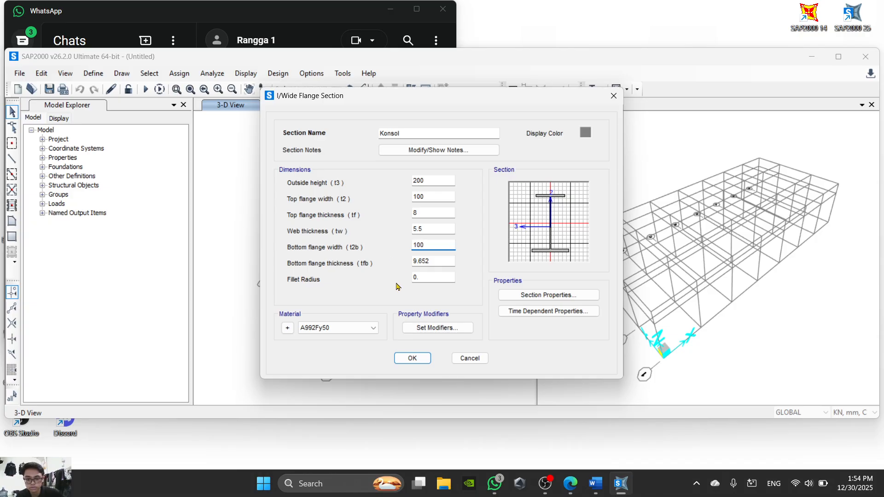
click(437, 261)
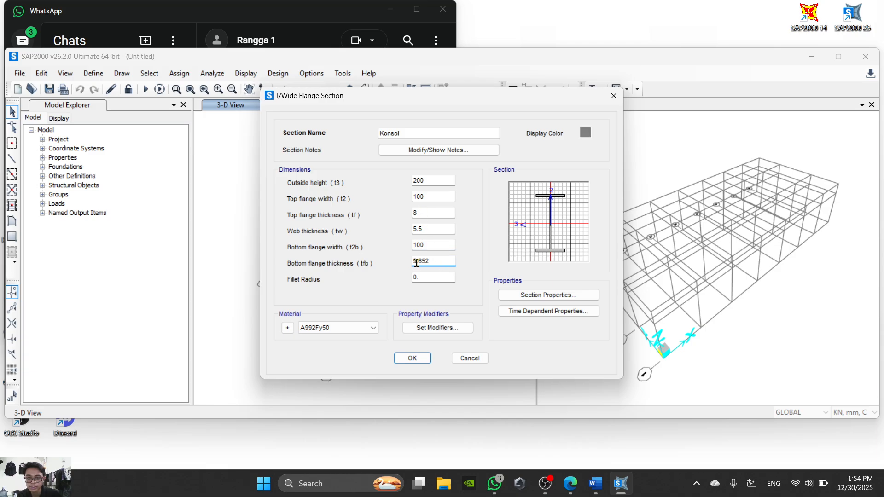
drag(425, 262, 386, 267)
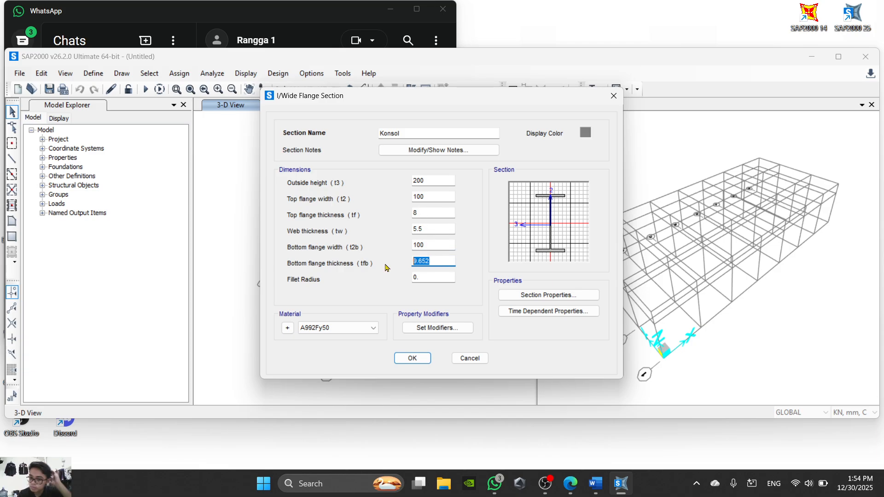
text(8)
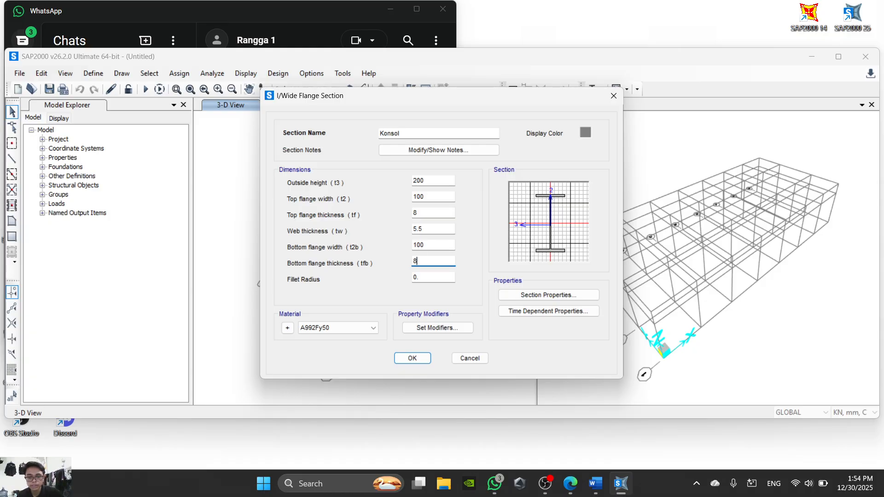
- Check the Konsol fillet radius in the Word sheet, and set it to 11 in SAP2000
click(420, 278)
drag(420, 278, 391, 282)
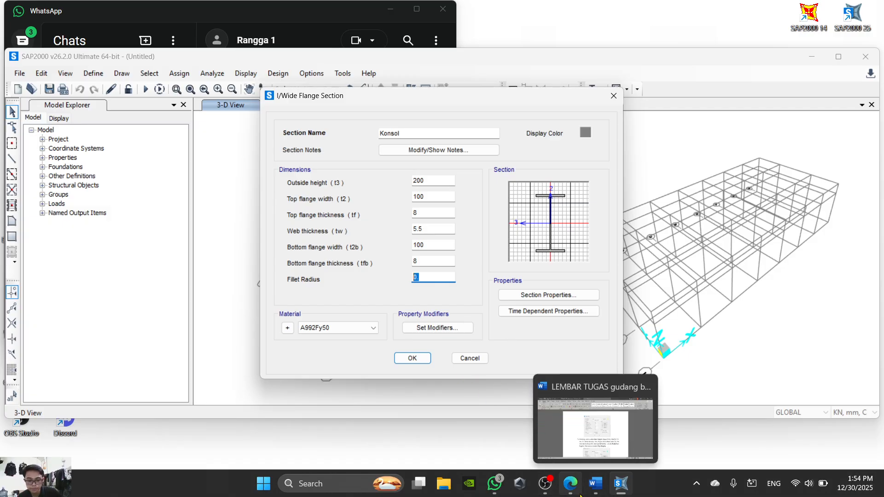
mouse_move(570, 489)
click(595, 483)
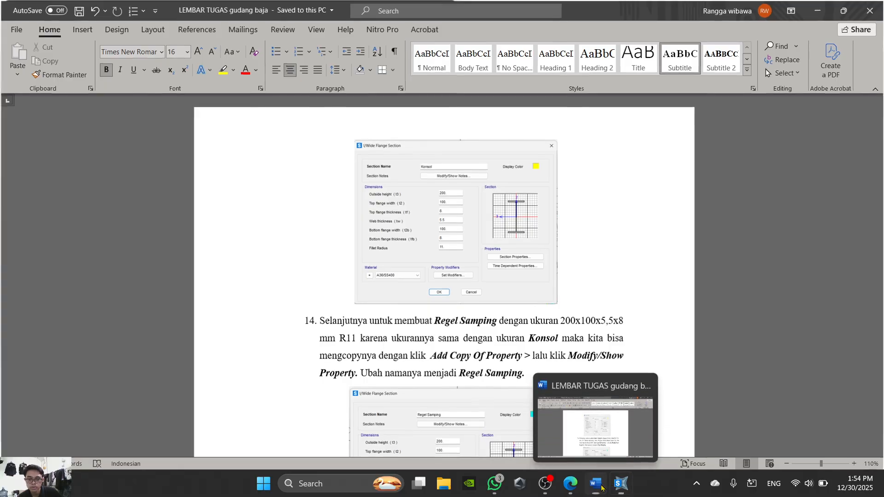
click(621, 483)
text(11)
- Assign material A36/SS400 to the Konsol section and save it
click(354, 327)
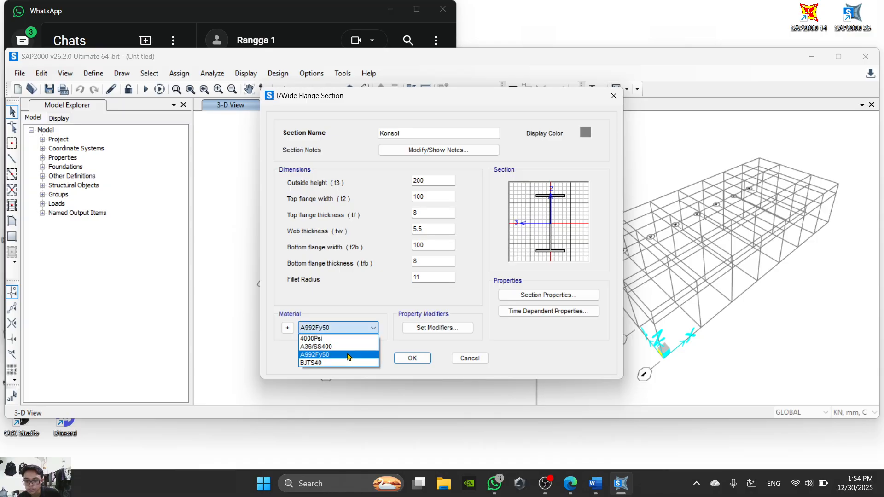
click(354, 346)
click(412, 358)
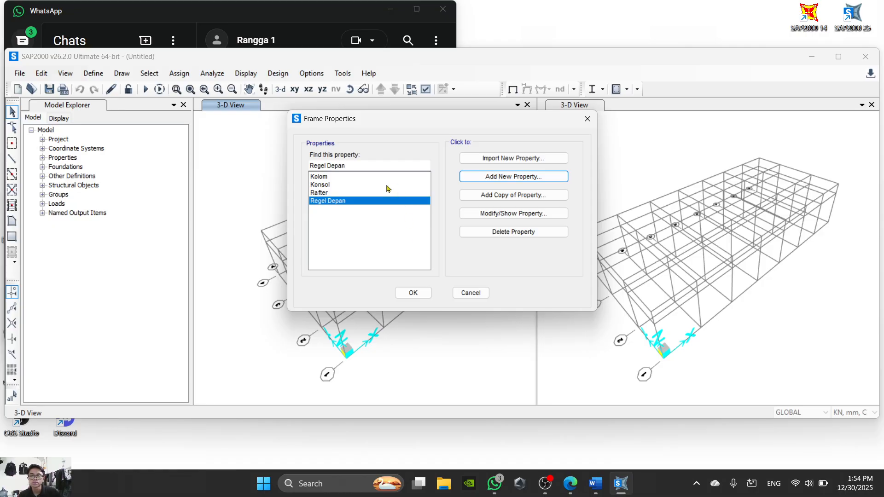
- Switch to the warehouse PDF in Edge and consult the structural component list for the next frame section
click(570, 483)
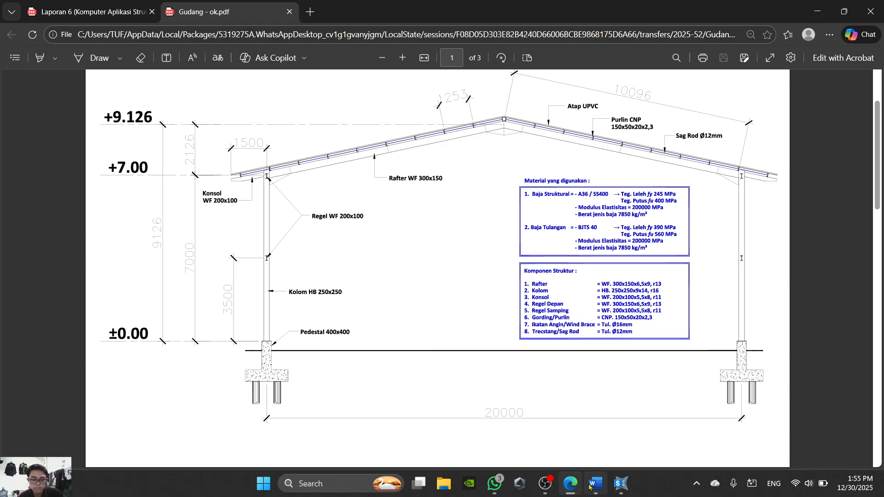
click(577, 476)
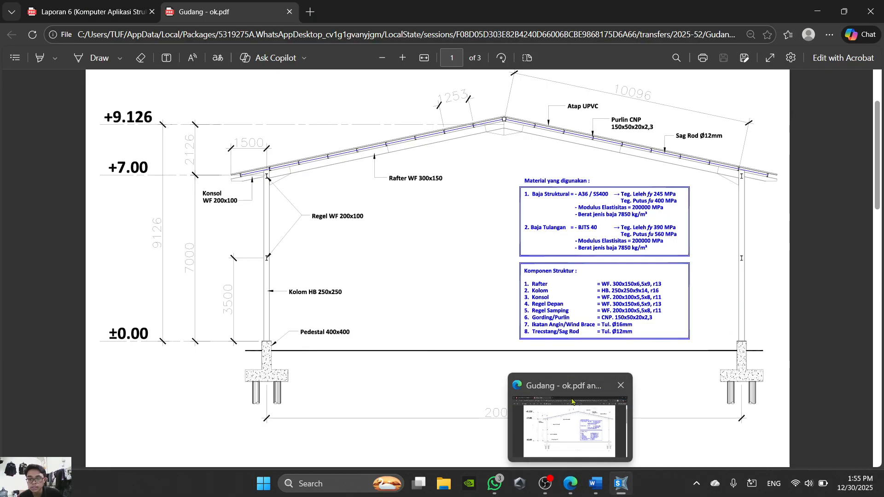
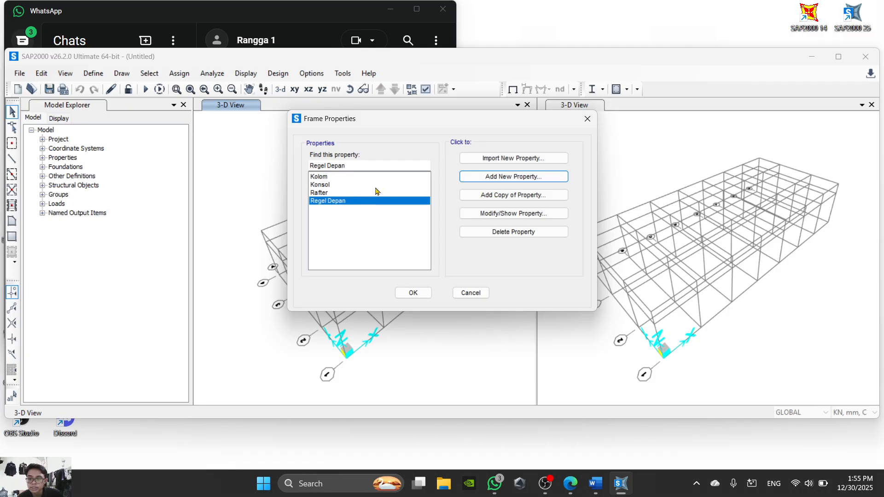
- Create a copy of the Konsol section, name it Regel Samping, and save it
click(327, 186)
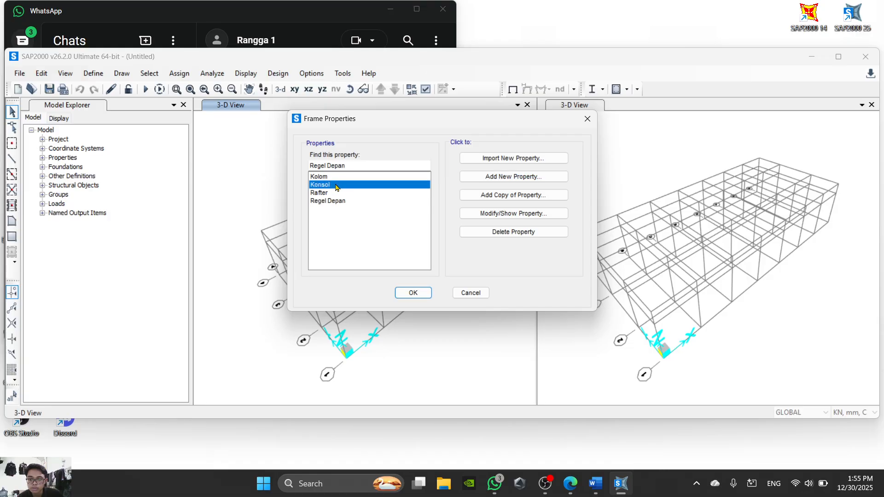
click(520, 199)
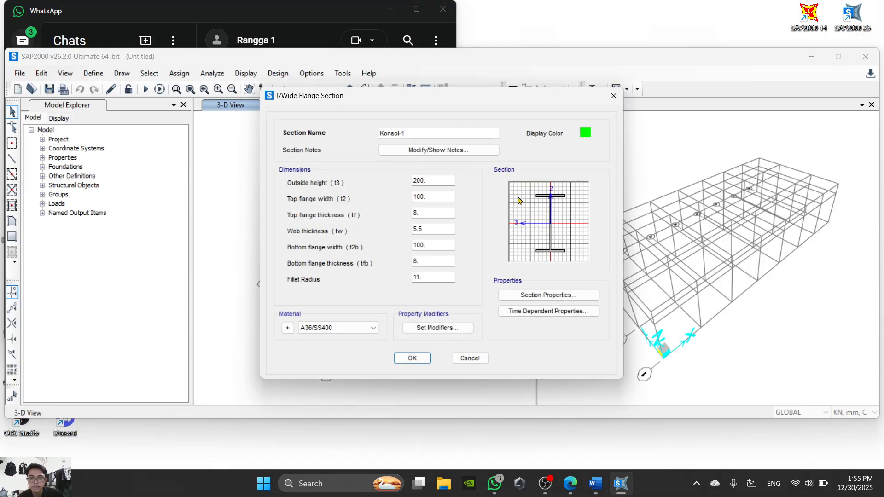
drag(438, 133, 320, 137)
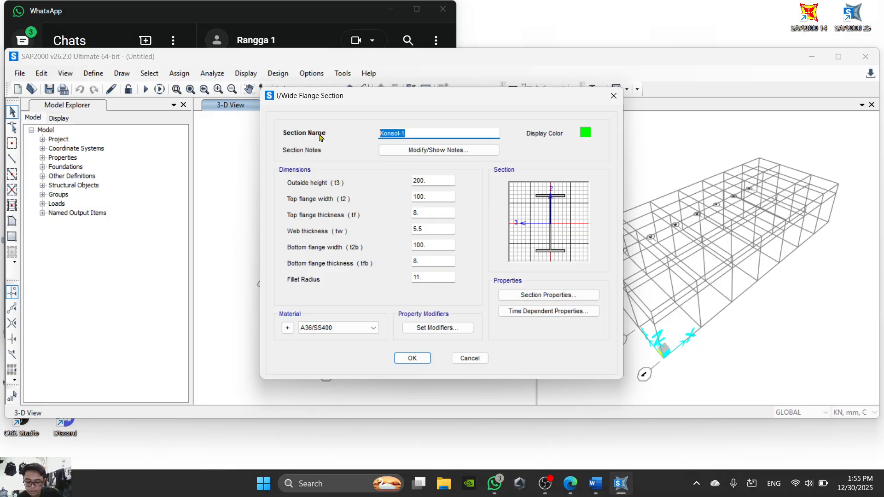
text(Regel)
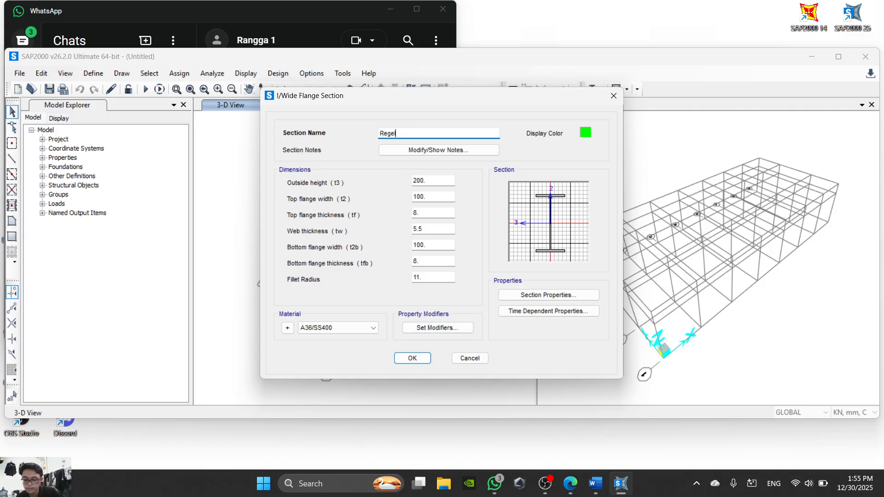
text( Samping)
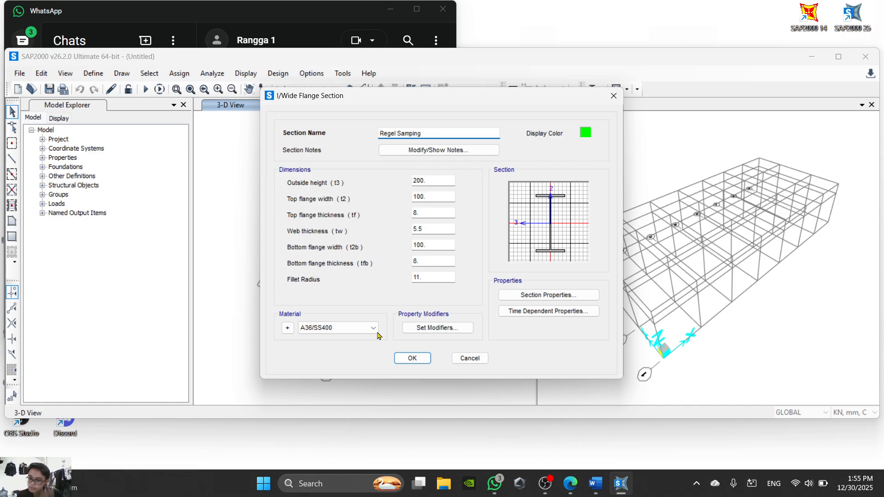
click(409, 357)
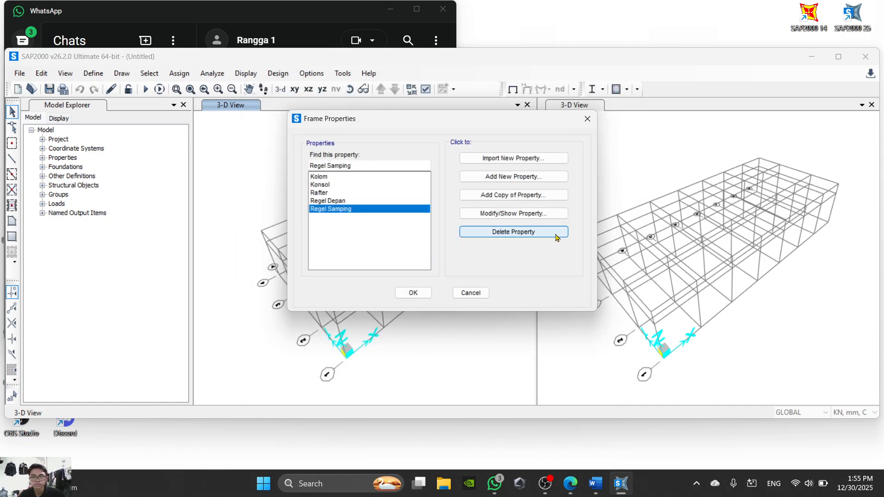
- Consult the component list in the warehouse PDF and the Word sheet's instructions for creating the Gording section
click(573, 485)
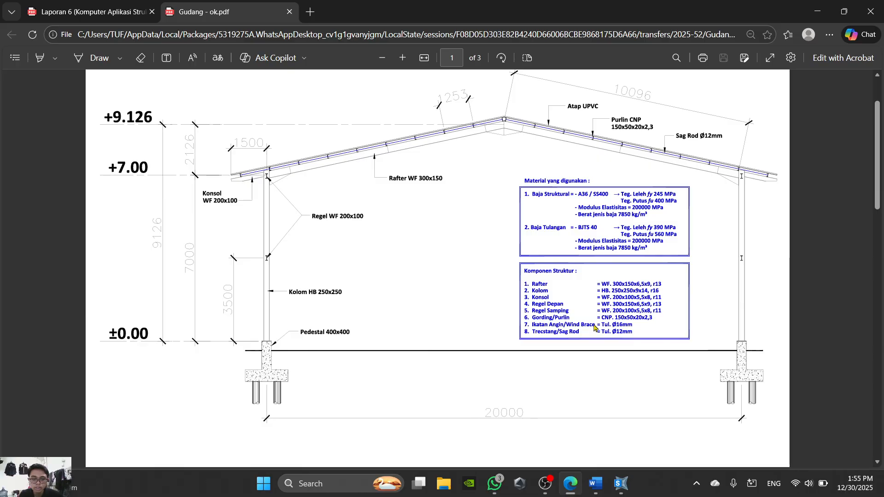
mouse_move(578, 491)
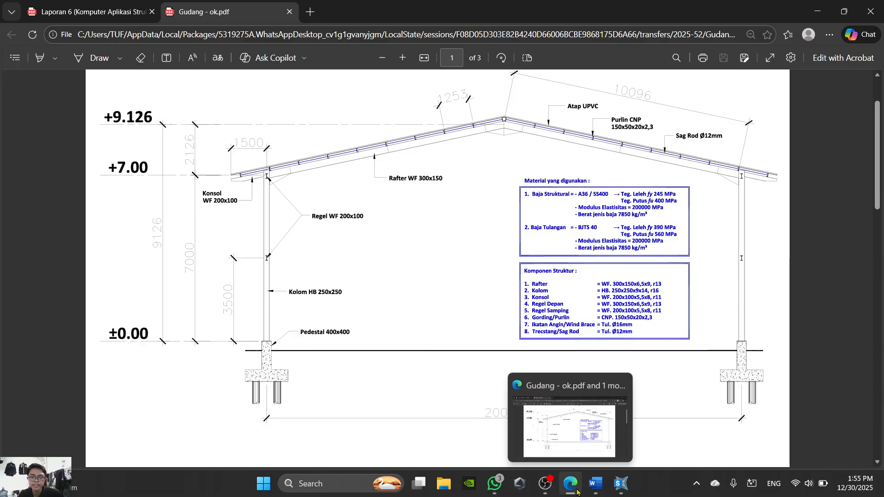
click(569, 494)
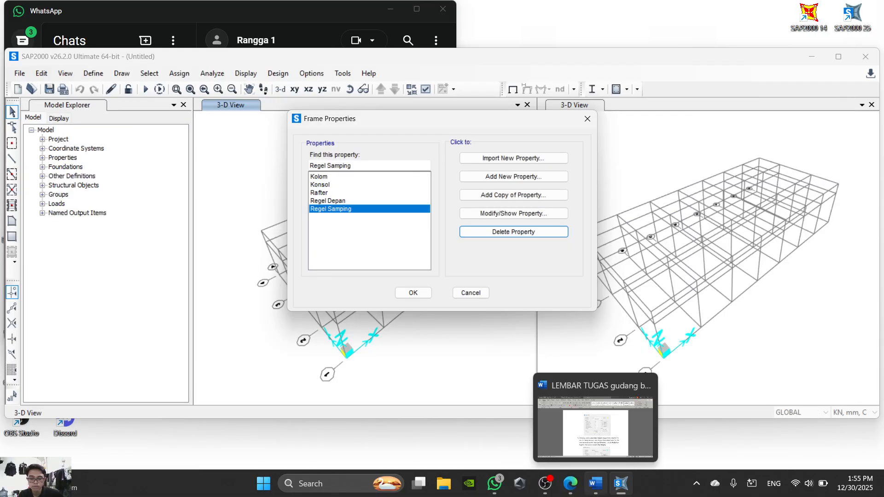
click(596, 484)
scroll(477, 309, down, 15)
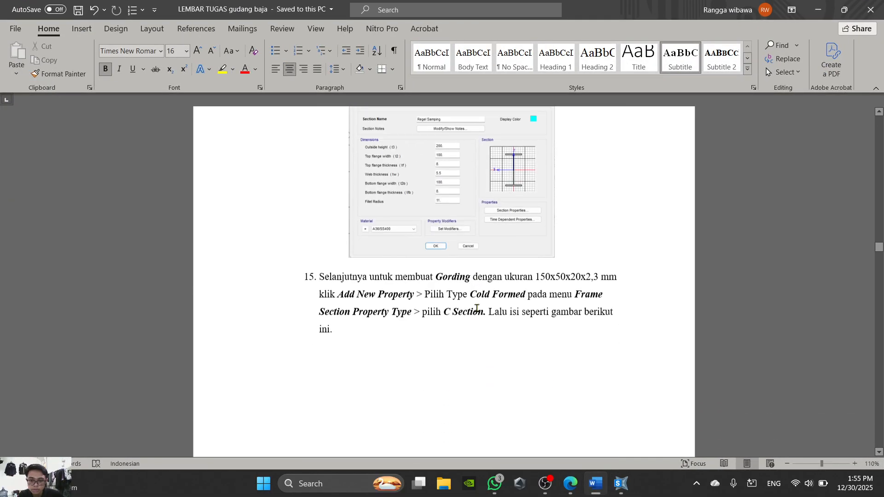
scroll(477, 308, up, 5)
scroll(477, 308, down, 3)
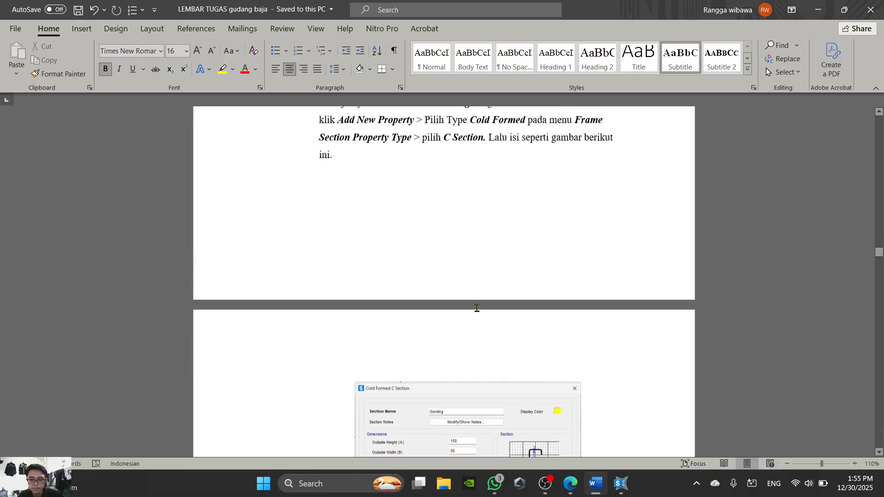
scroll(477, 308, up, 2)
scroll(477, 308, down, 5)
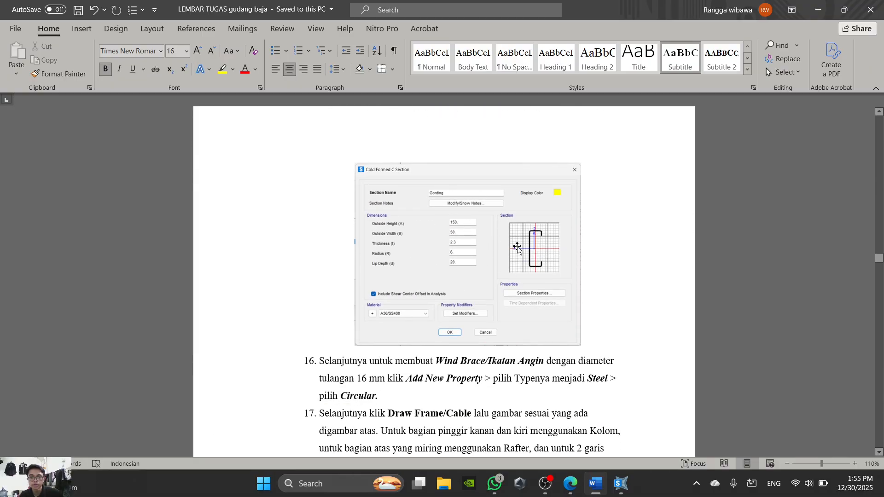
click(595, 483)
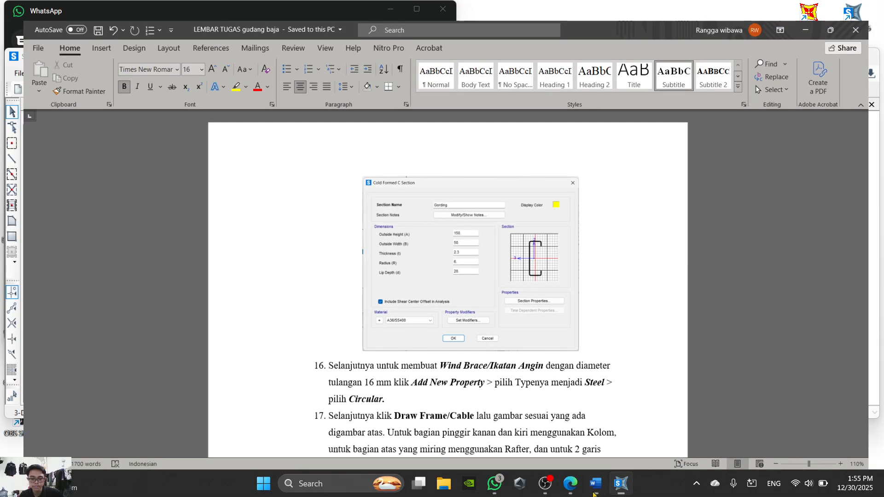
- In SAP2000, add a new Cold Formed C Section frame property and name it Gording
click(525, 178)
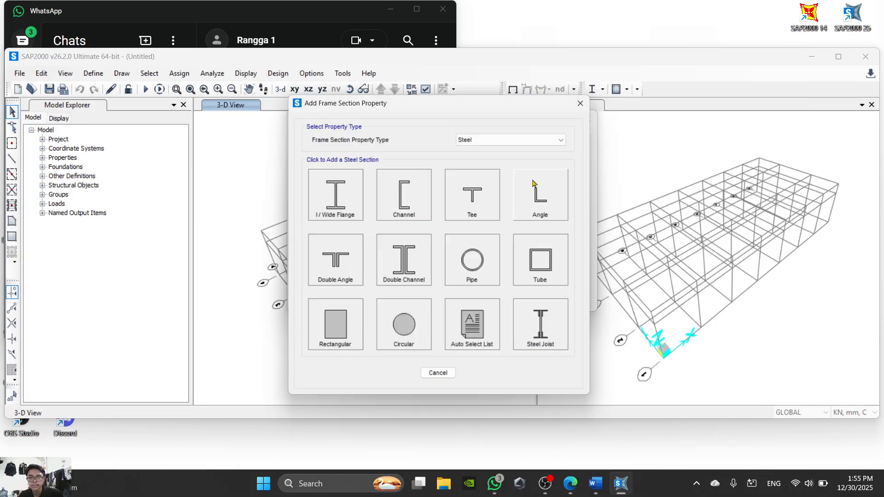
click(539, 137)
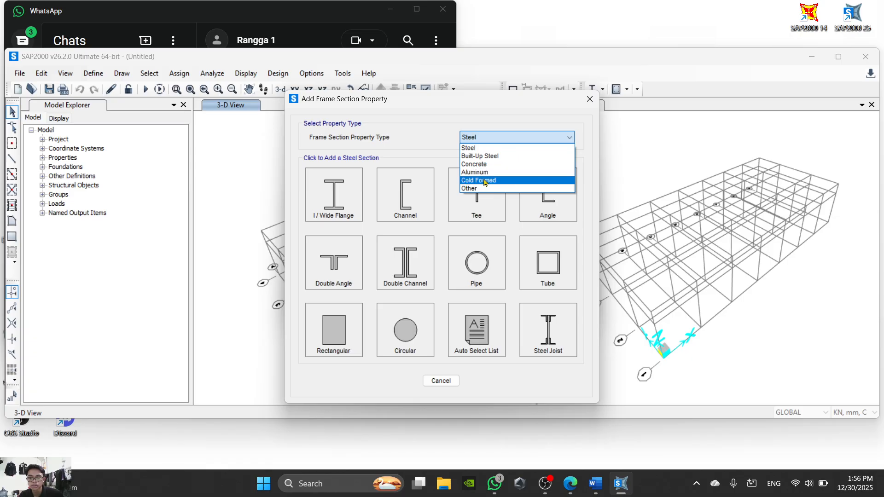
click(498, 184)
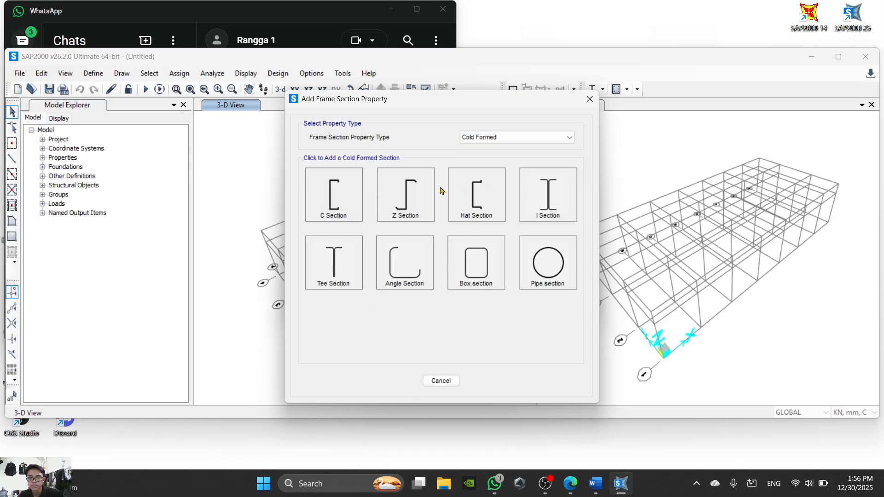
click(335, 200)
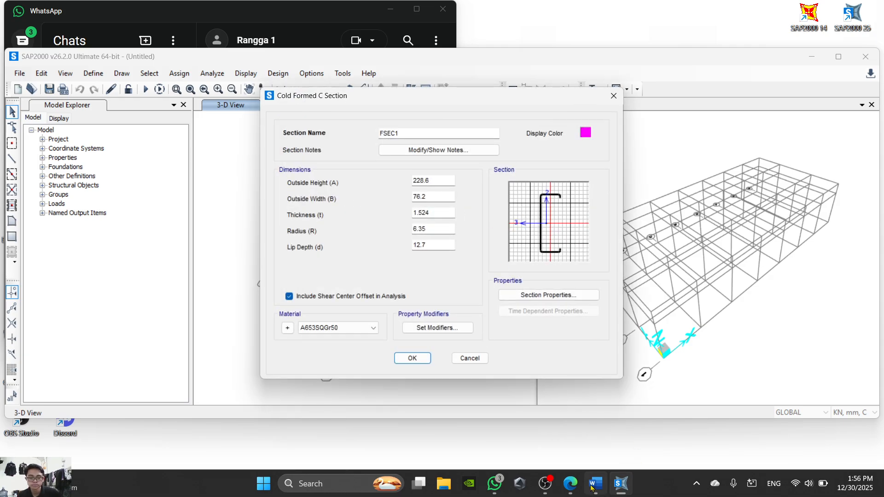
drag(455, 133, 341, 120)
text(Gording)
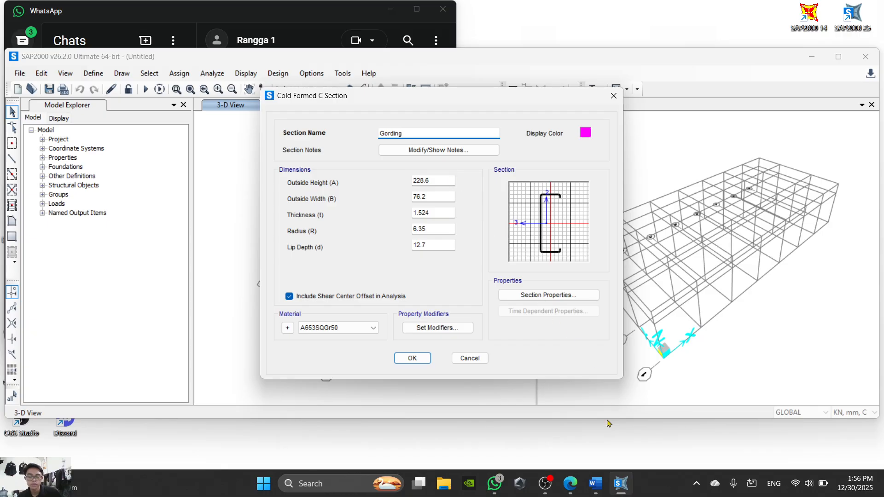
- Compare the Gording dimensions in the warehouse PDF and the Word sheet, and return to SAP2000
click(575, 493)
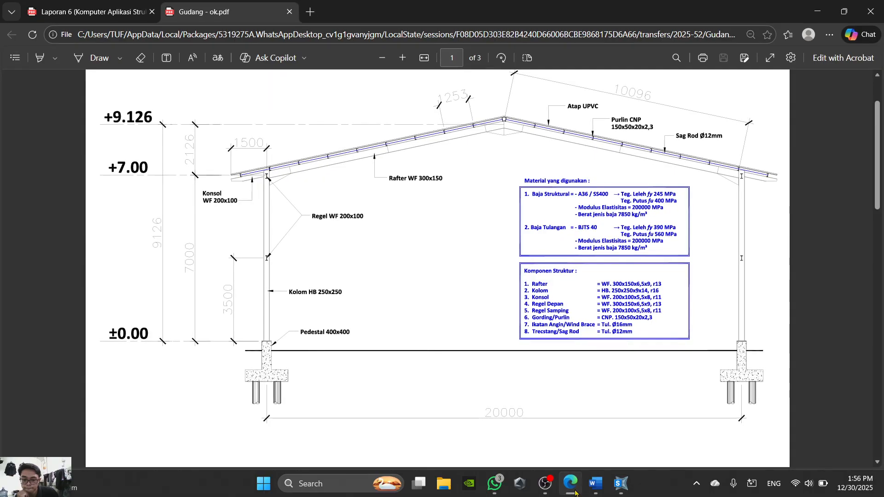
click(595, 481)
scroll(499, 345, down, 2)
scroll(499, 346, up, 2)
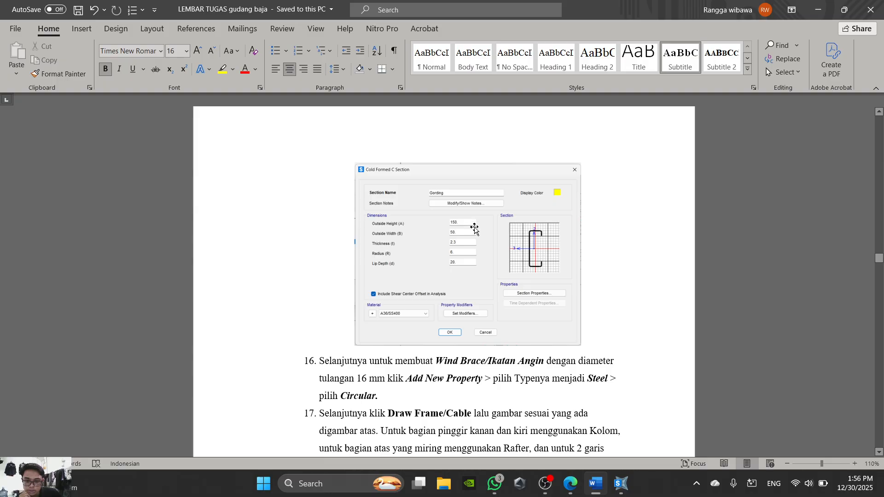
click(576, 493)
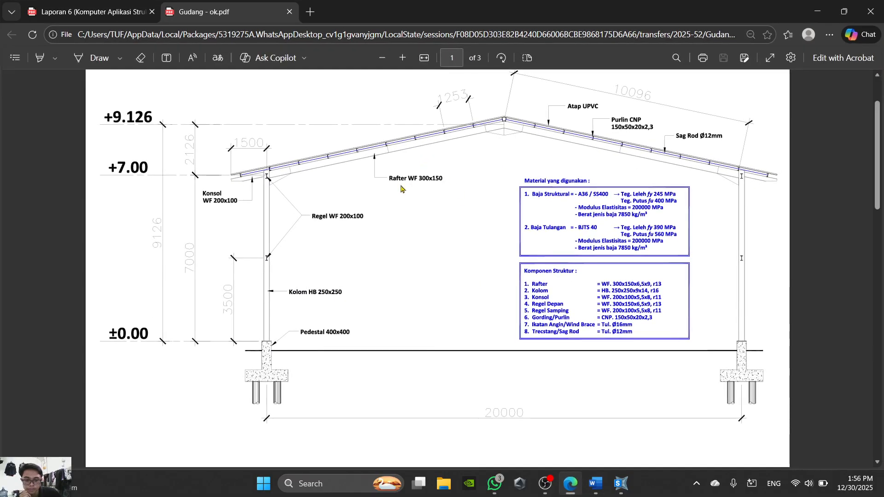
click(595, 483)
click(622, 485)
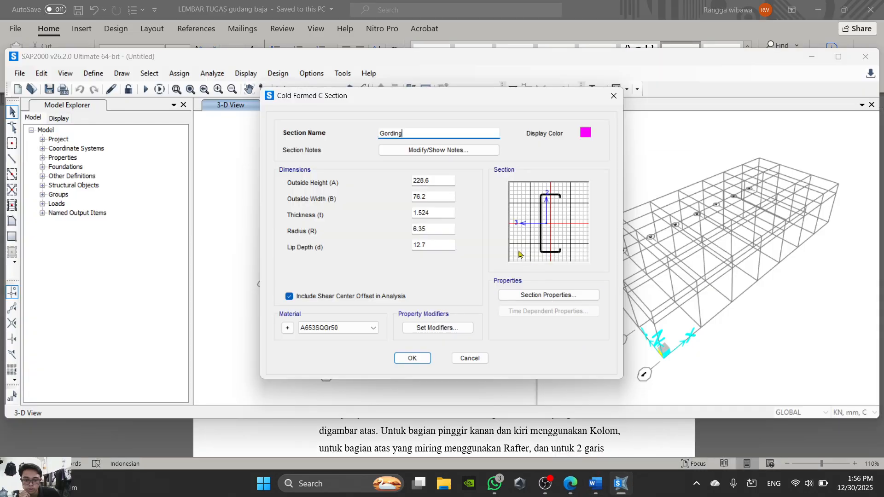
- Set the Gording section's outside height to 150 and outside width to 50, checking the values against the Word sheet
double_click(436, 180)
text(150)
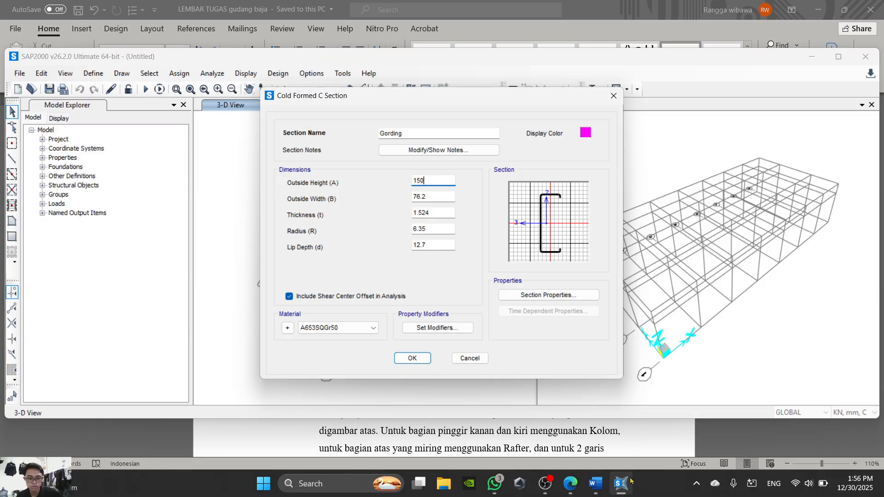
click(597, 485)
click(597, 486)
text(0)
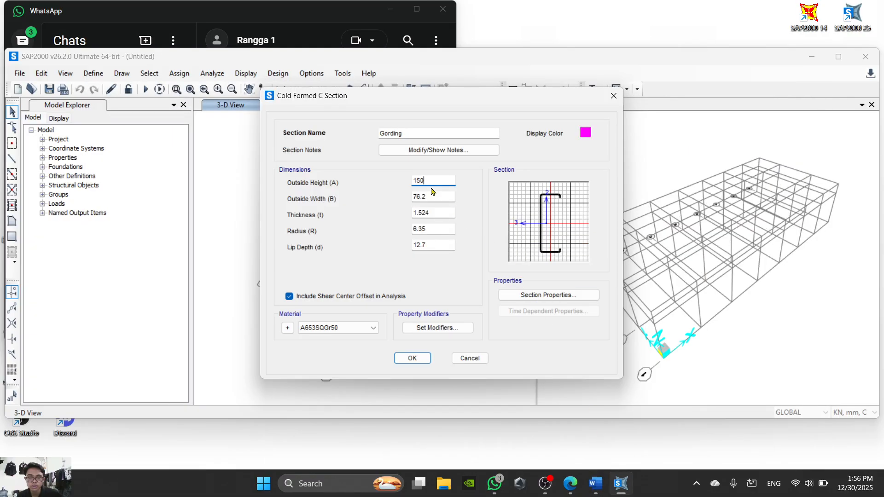
key(Tab)
text(50)
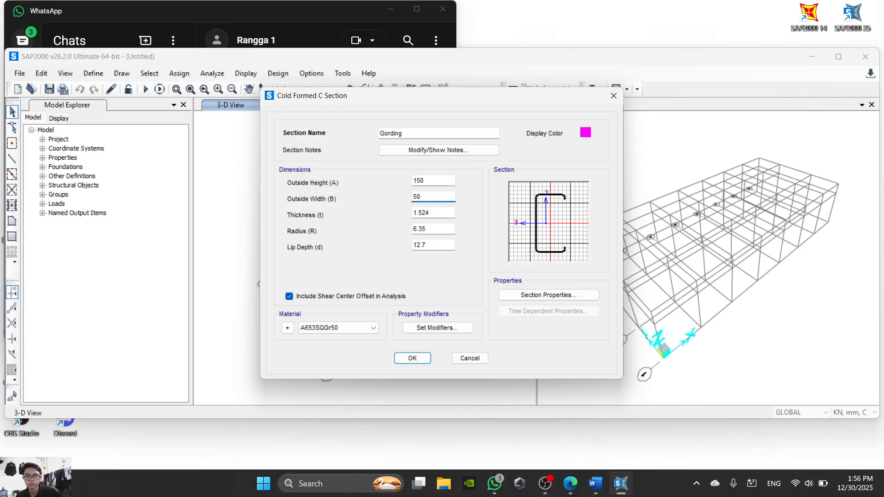
- Check the Gording thickness in the reference documents, and set it to 2.3 in SAP2000
click(570, 484)
click(619, 484)
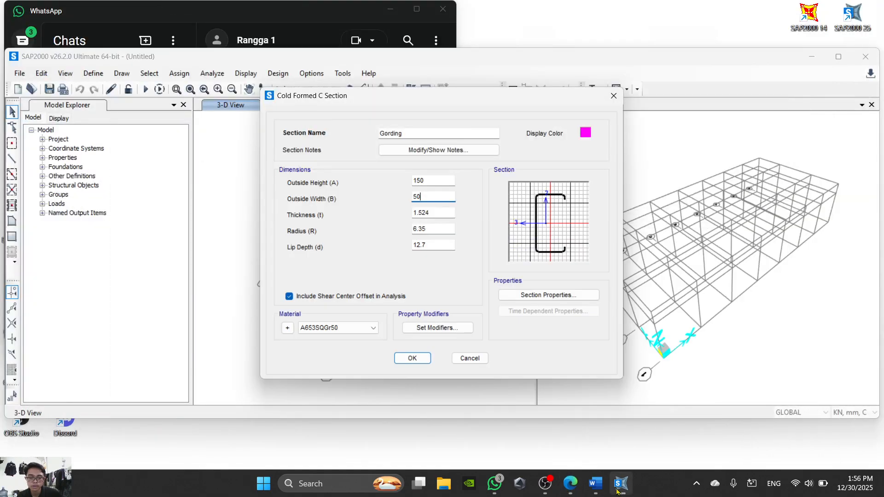
click(595, 483)
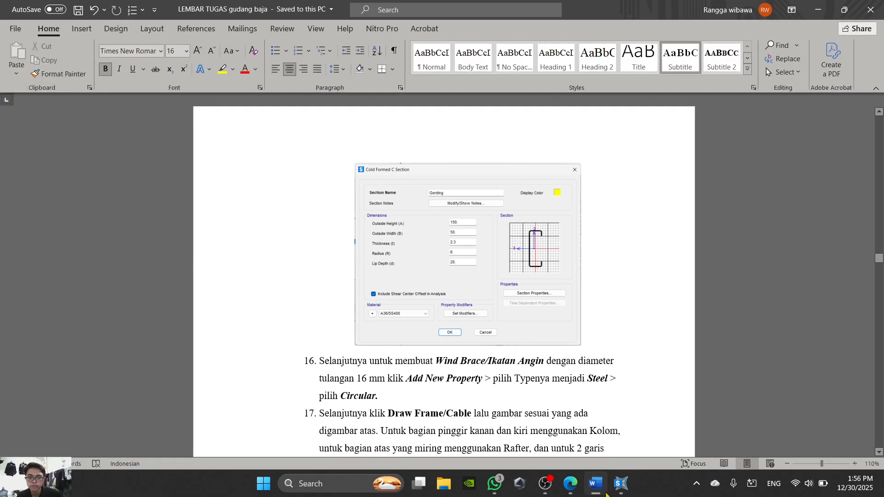
click(595, 483)
key(Tab)
text(2.3)
- Check the remaining Gording dimensions in the Word sheet, and set the radius to 6 and lip depth to 20 in SAP2000
click(596, 488)
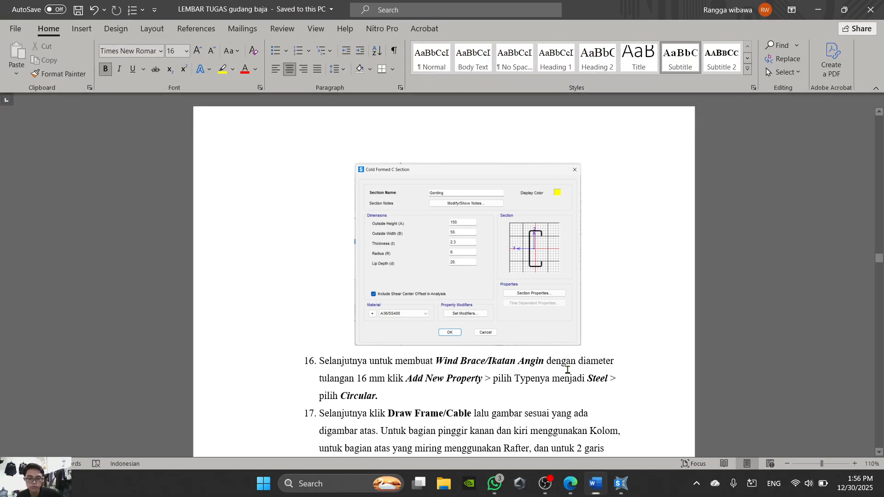
click(621, 483)
key(Tab)
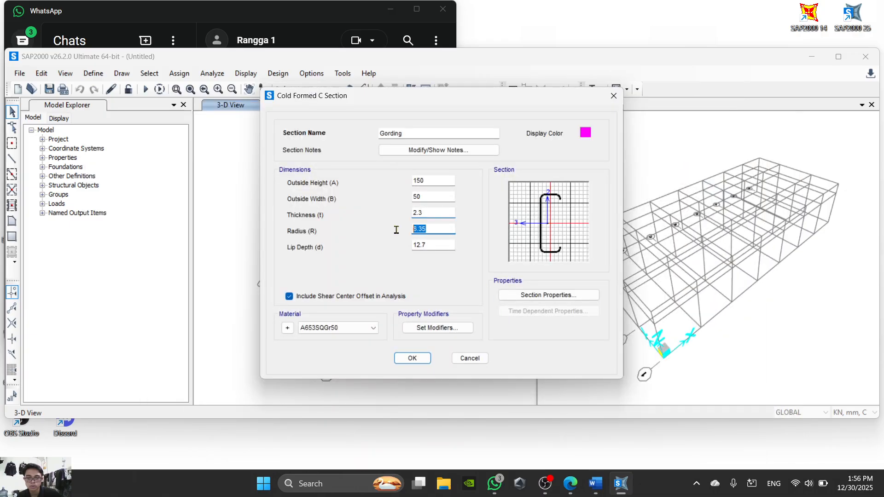
text(6)
key(Tab)
text(20)
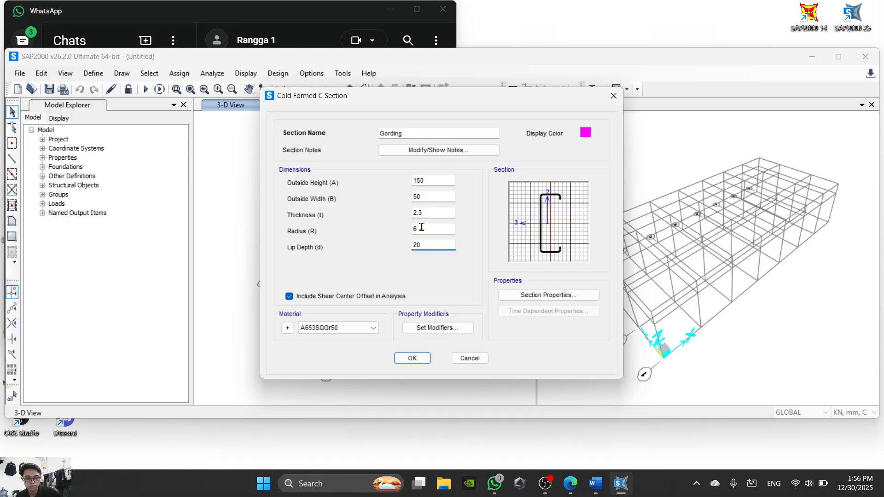
- Check the Gording material in the Word sheet, and assign A36/SS400 to the section in SAP2000
click(373, 327)
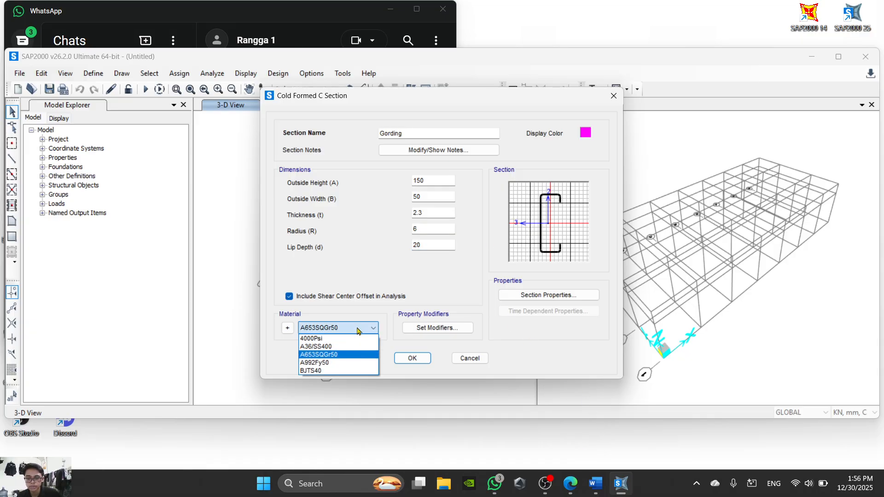
mouse_move(577, 491)
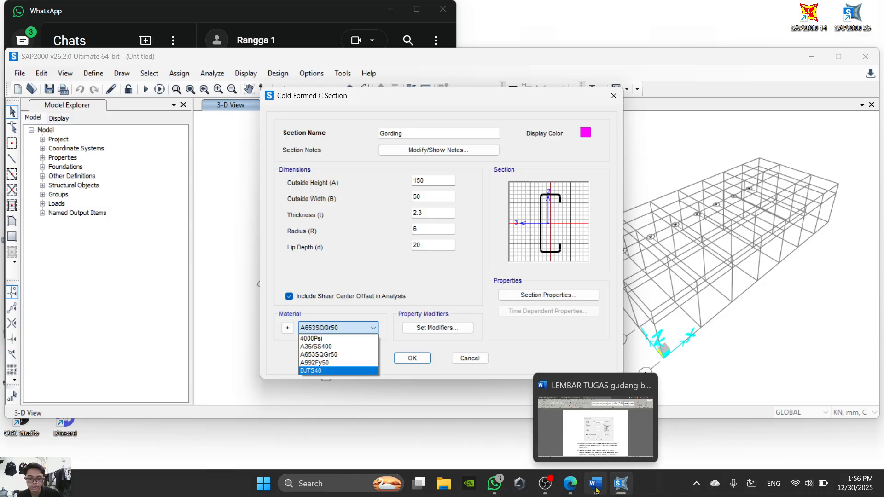
click(599, 488)
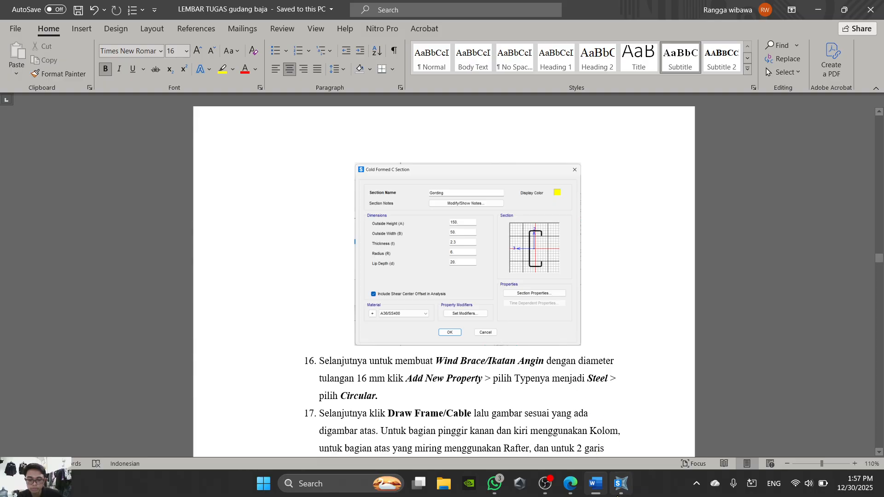
click(620, 483)
click(372, 327)
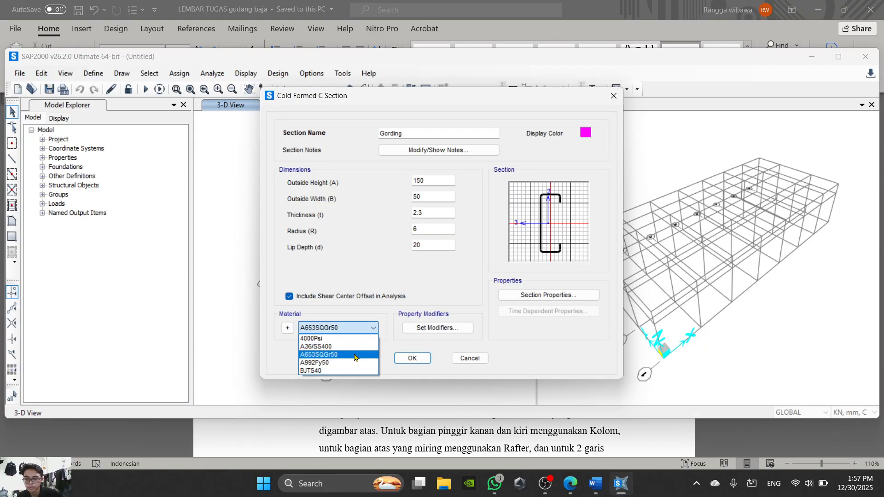
click(351, 350)
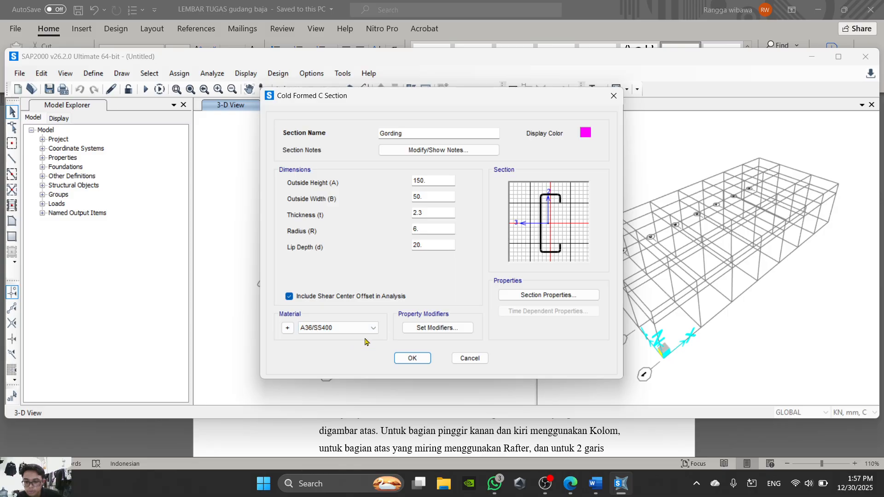
- Accept the Gording section and start adding a new frame section of the Steel property type
click(407, 359)
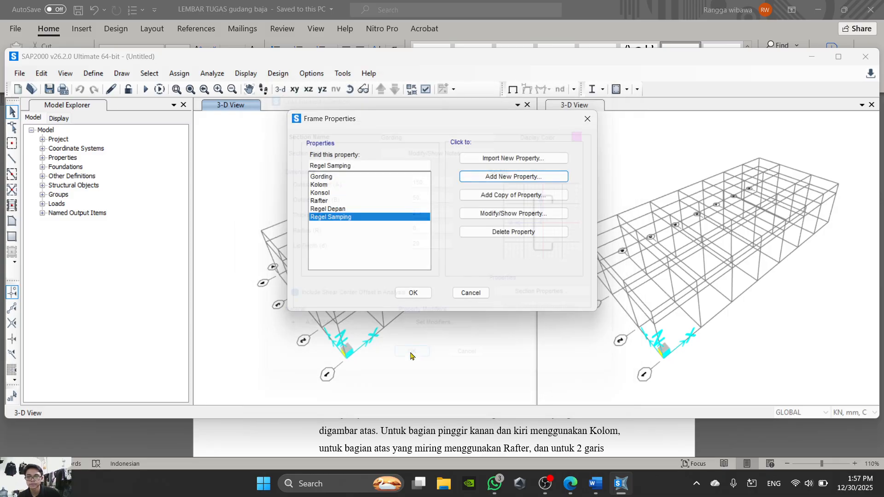
click(537, 179)
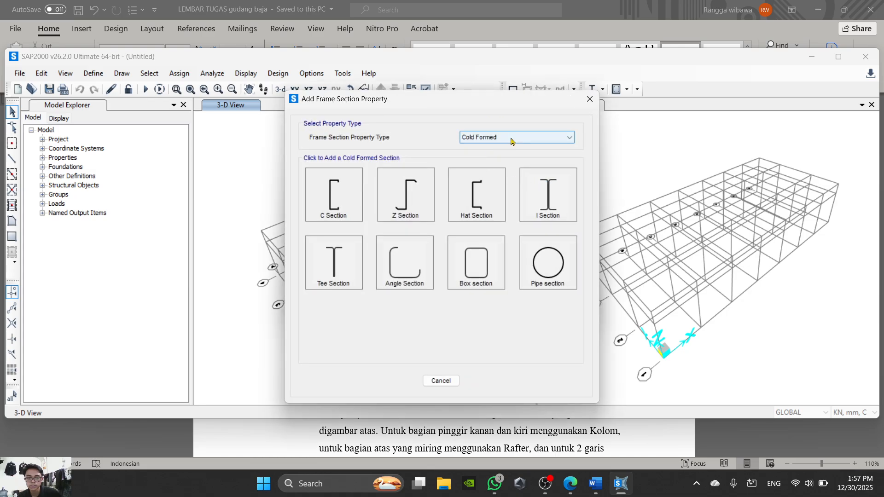
click(512, 138)
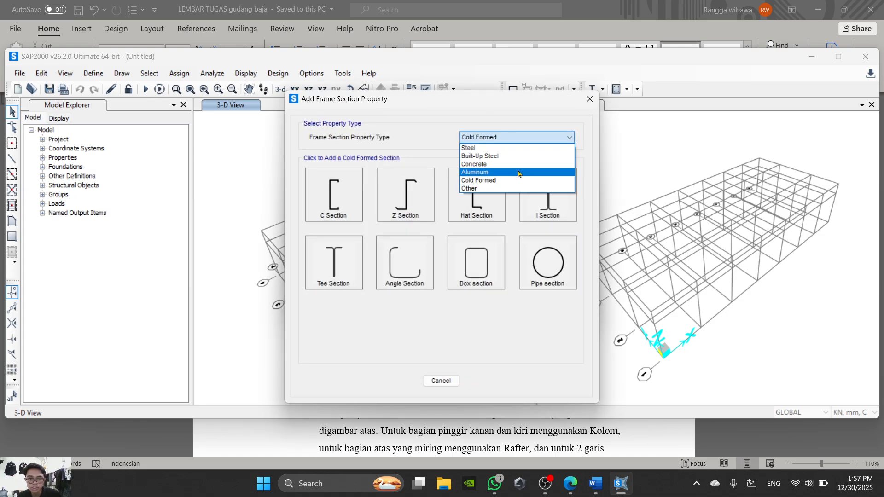
click(524, 147)
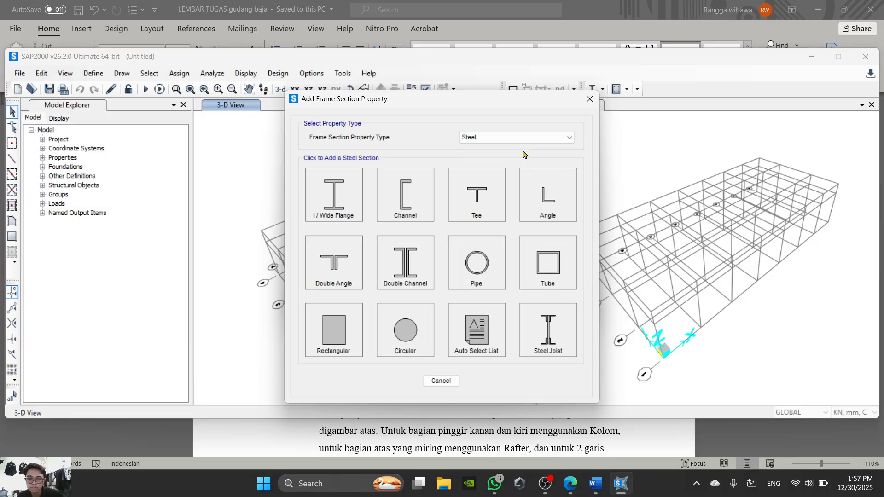
click(527, 137)
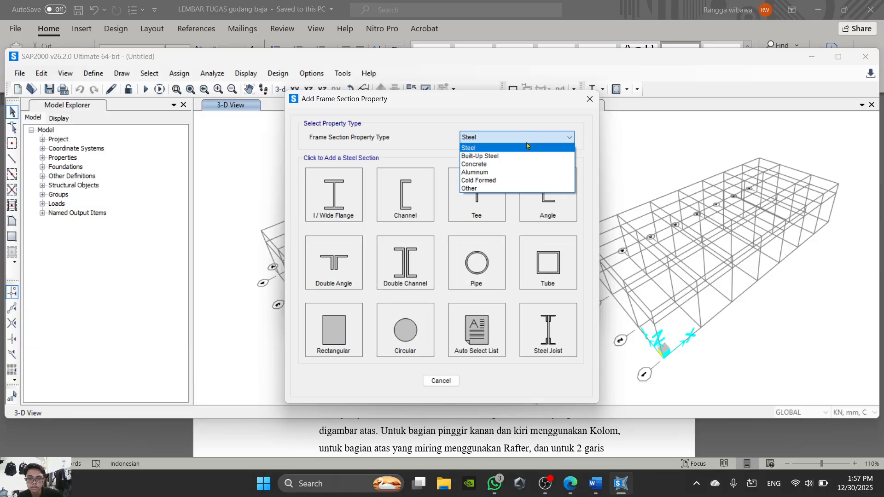
click(497, 156)
click(506, 137)
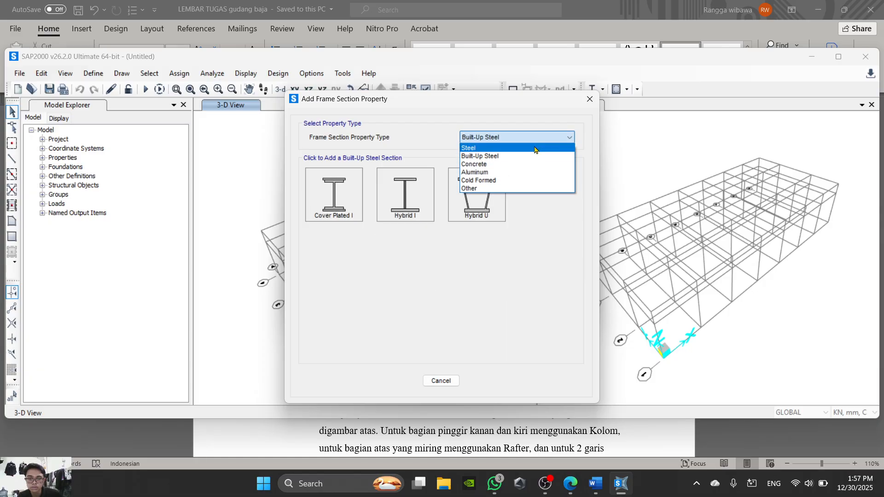
click(499, 188)
click(506, 137)
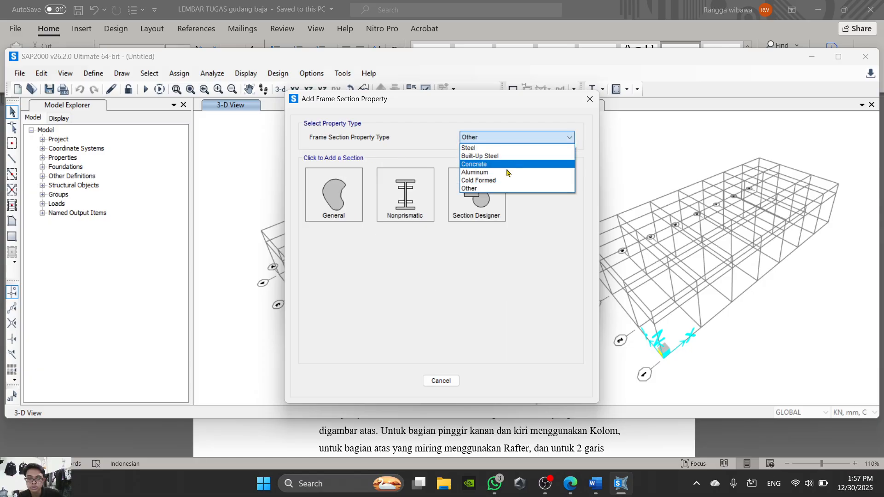
click(508, 147)
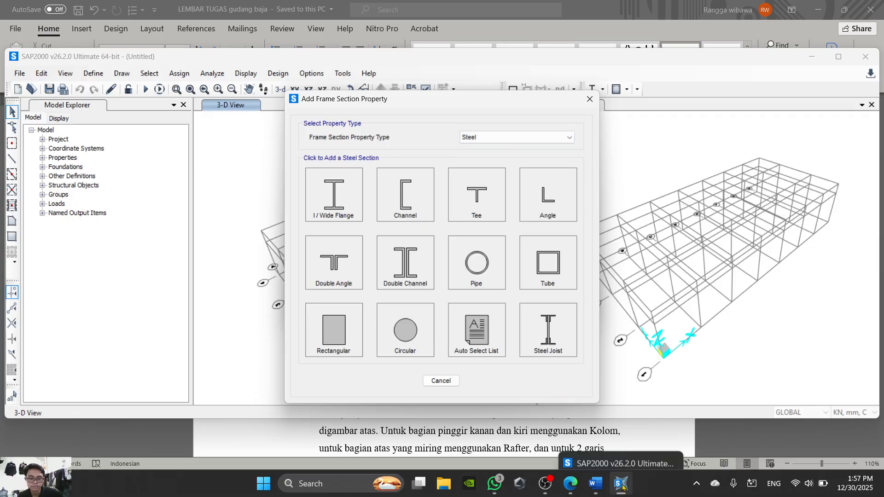
- Check the Wind Brace instructions in the Word sheet, and start a new Circular steel section in SAP2000
click(605, 487)
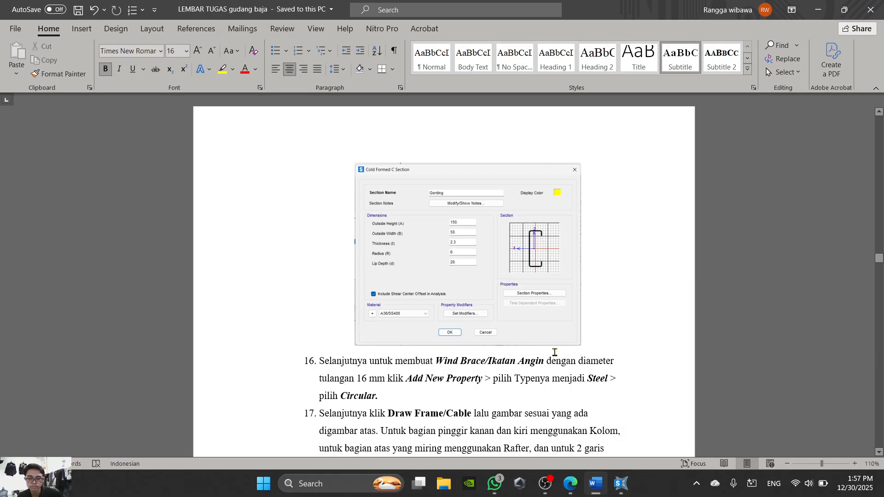
scroll(554, 352, down, 2)
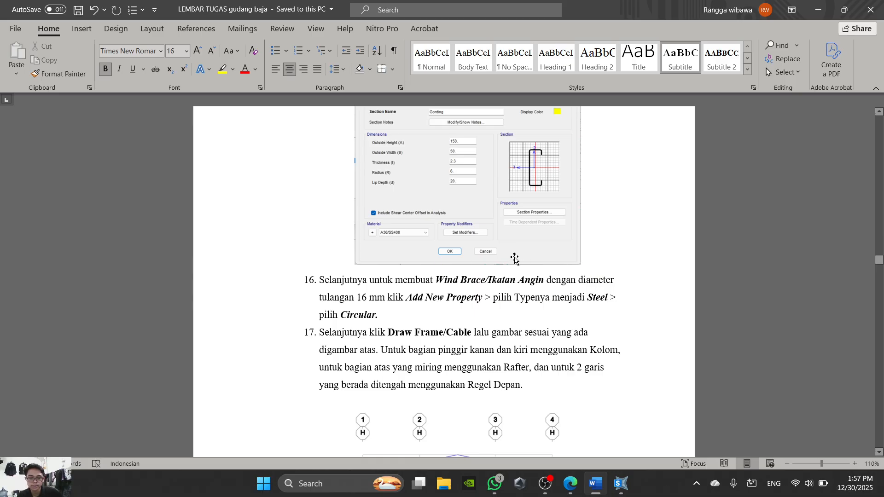
scroll(515, 258, down, 3)
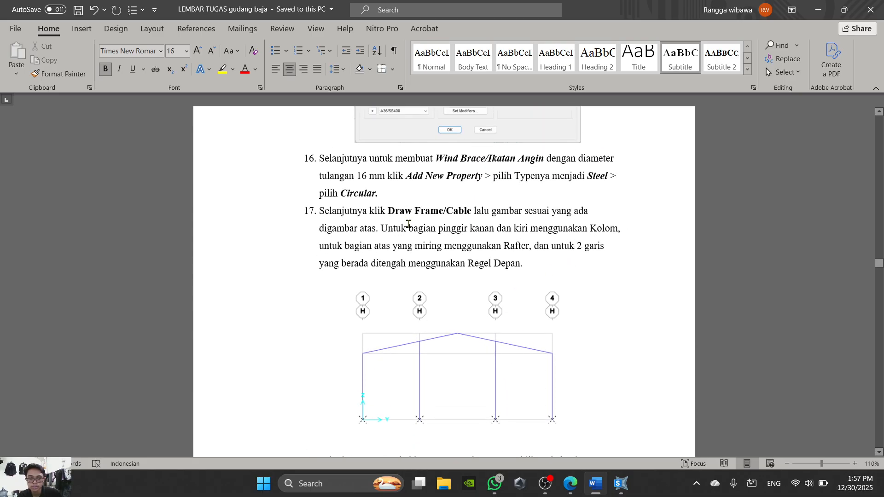
click(618, 488)
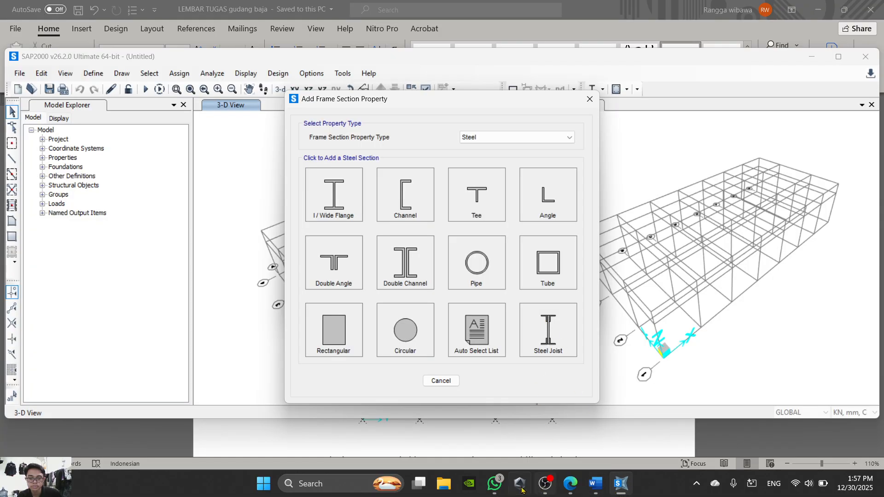
mouse_move(592, 491)
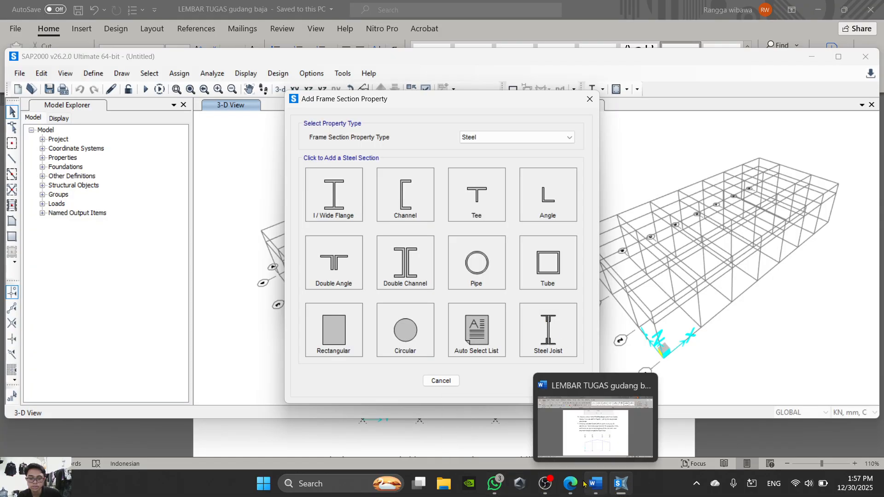
mouse_move(549, 489)
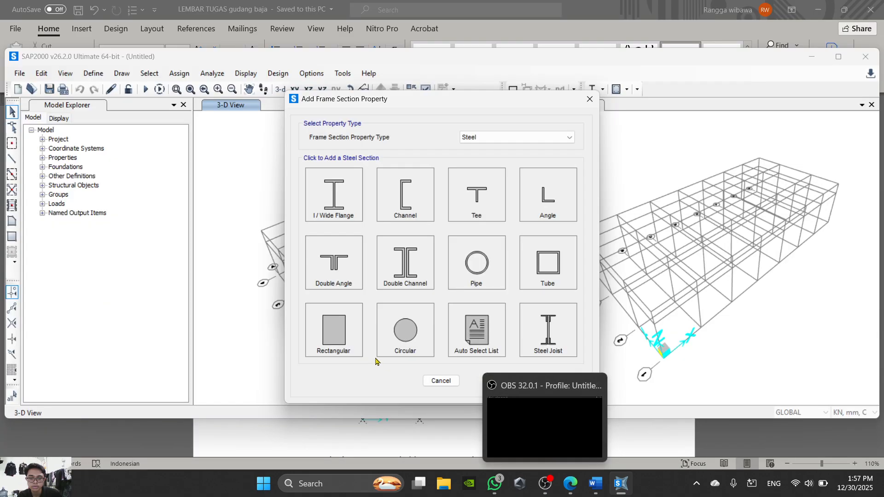
click(413, 331)
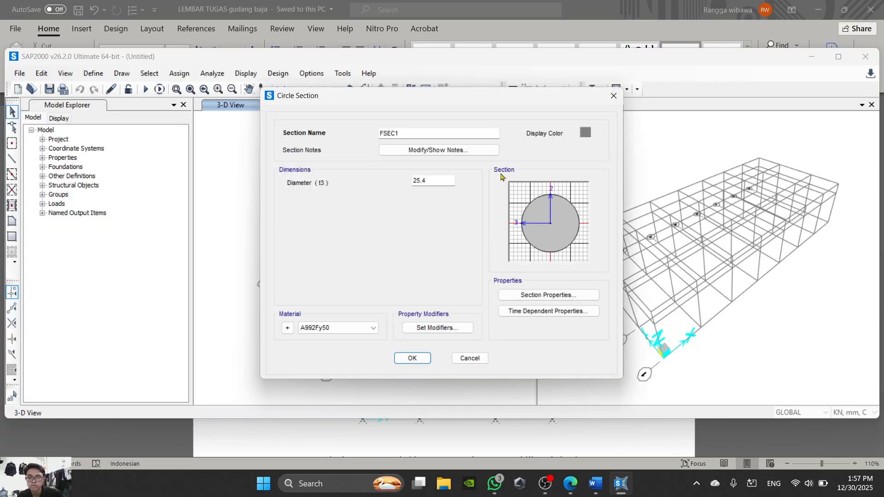
- Name the circular section Wind Brace, checking the name against the Word sheet
drag(442, 138, 344, 123)
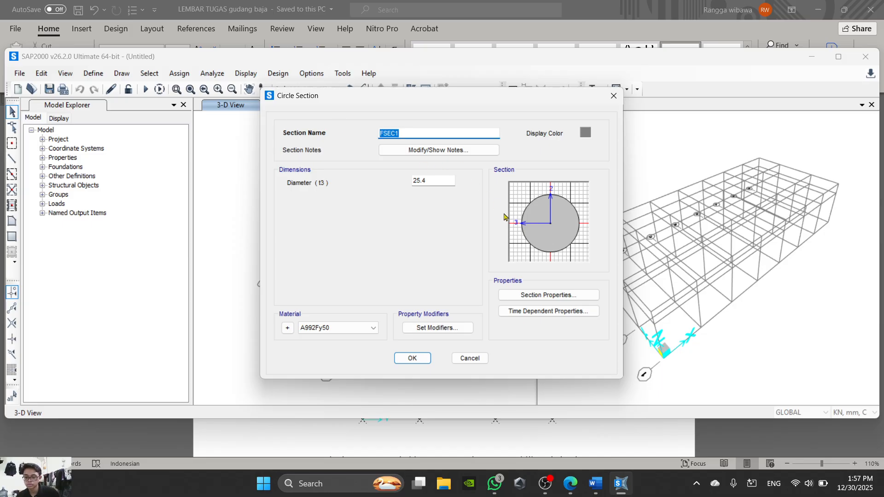
click(593, 442)
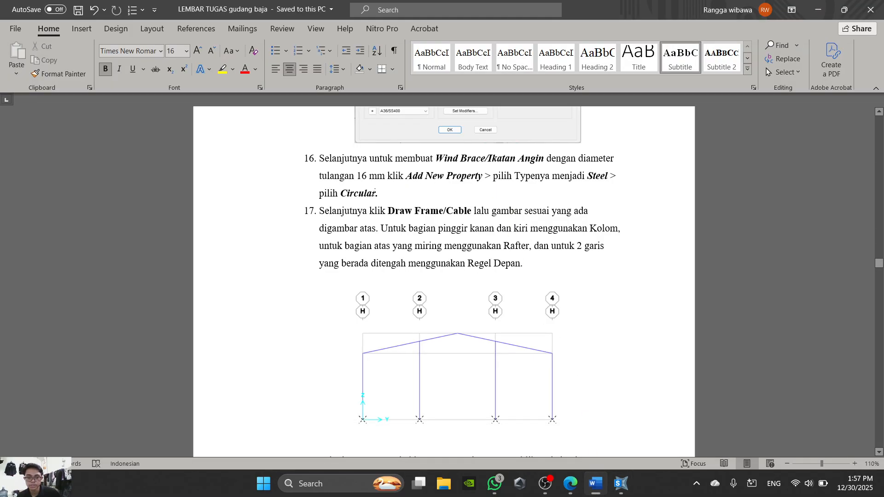
click(601, 489)
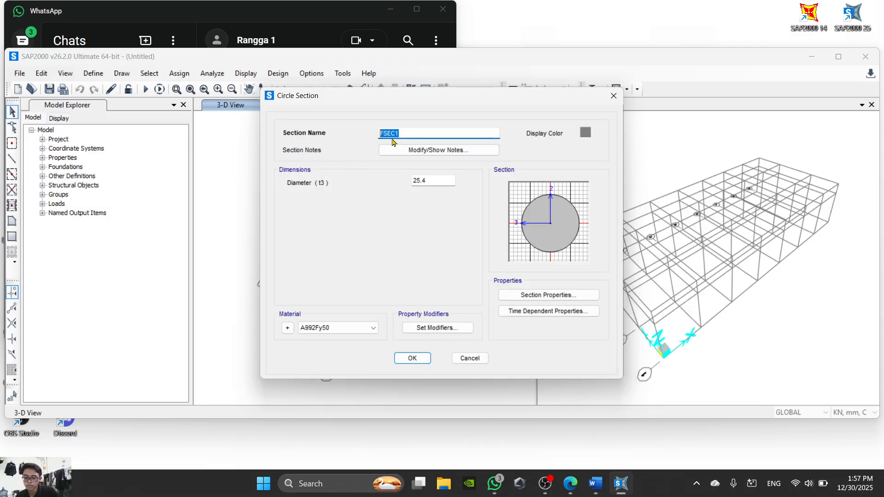
text(Wind)
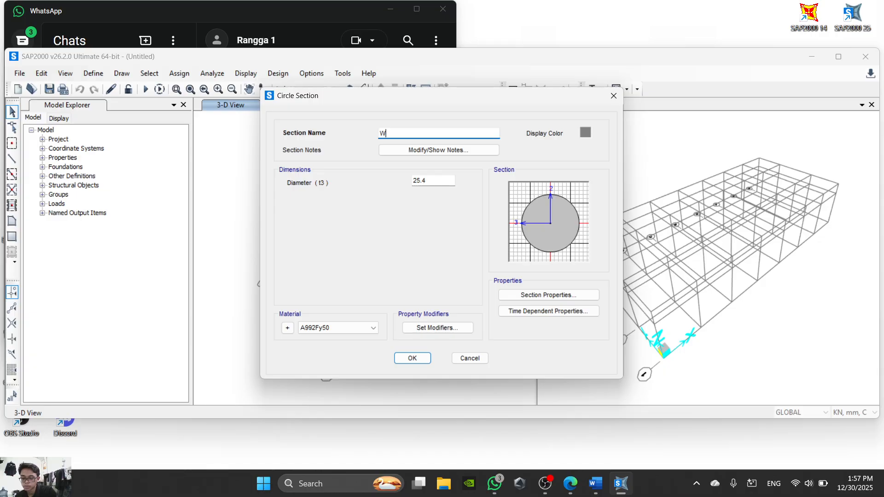
click(597, 492)
click(597, 493)
- Set the Wind Brace diameter to 16 after checking the Word sheet, assign the BJTS40 material and accept the section
click(447, 180)
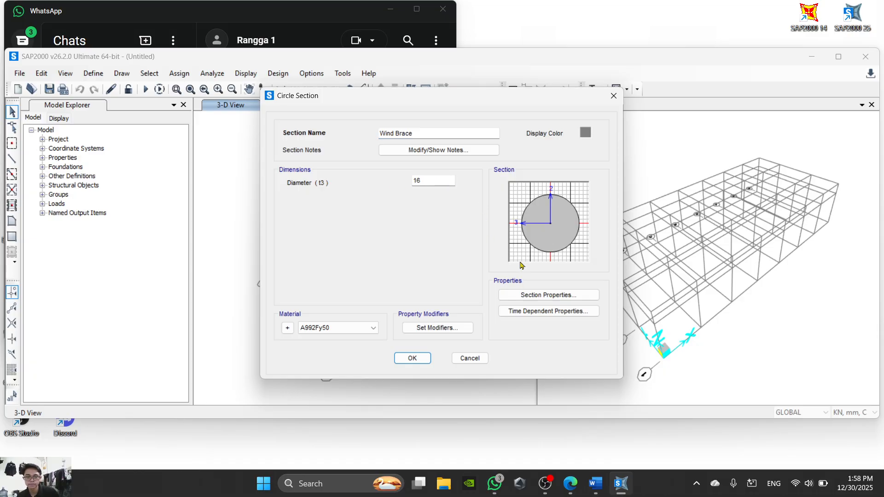
click(598, 493)
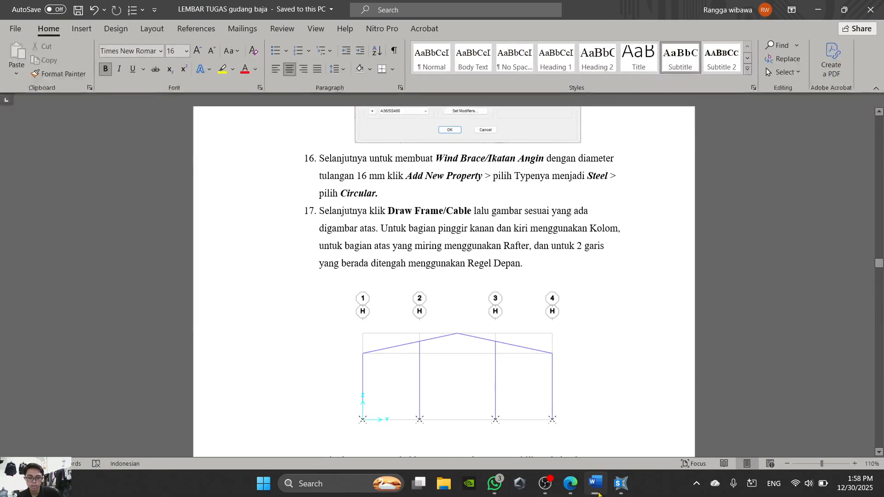
click(598, 493)
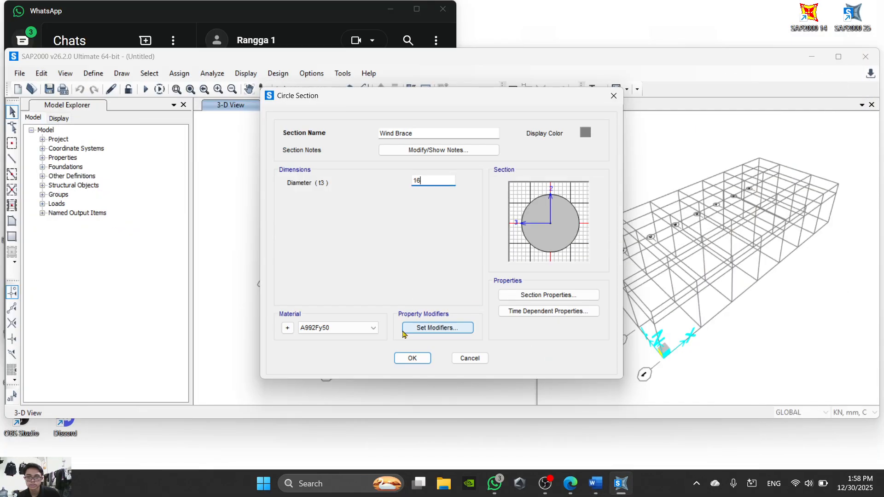
click(324, 329)
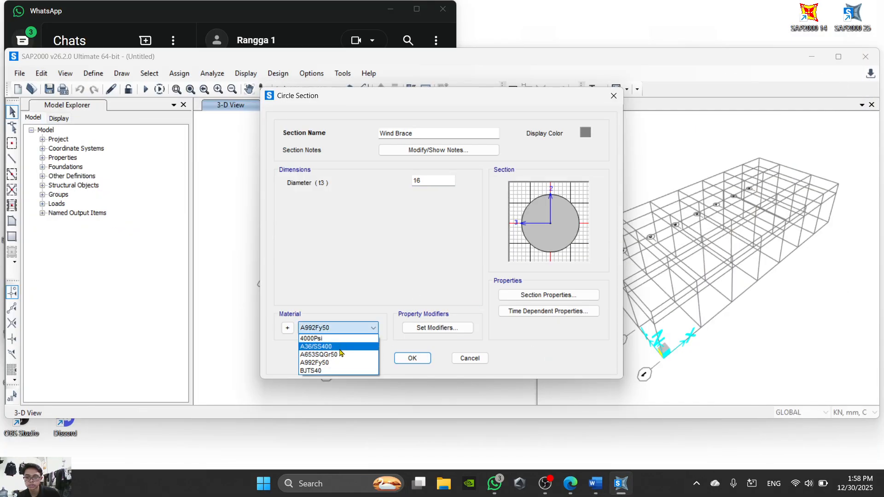
click(348, 373)
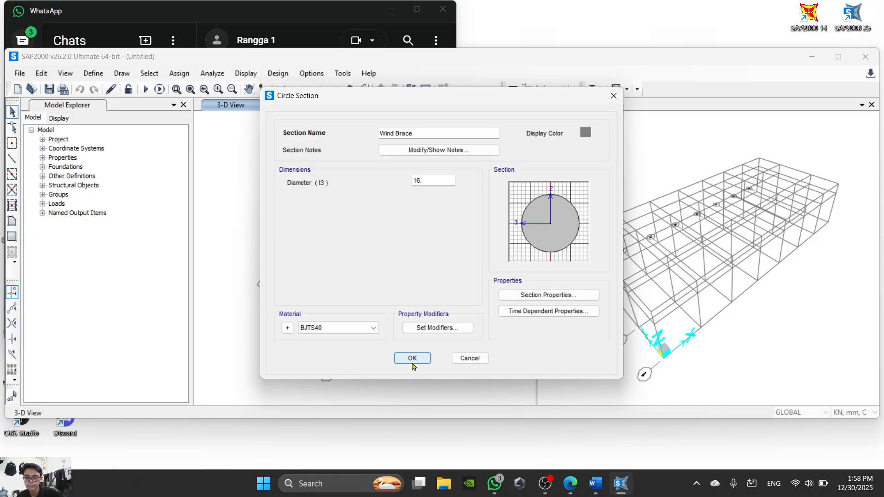
click(411, 358)
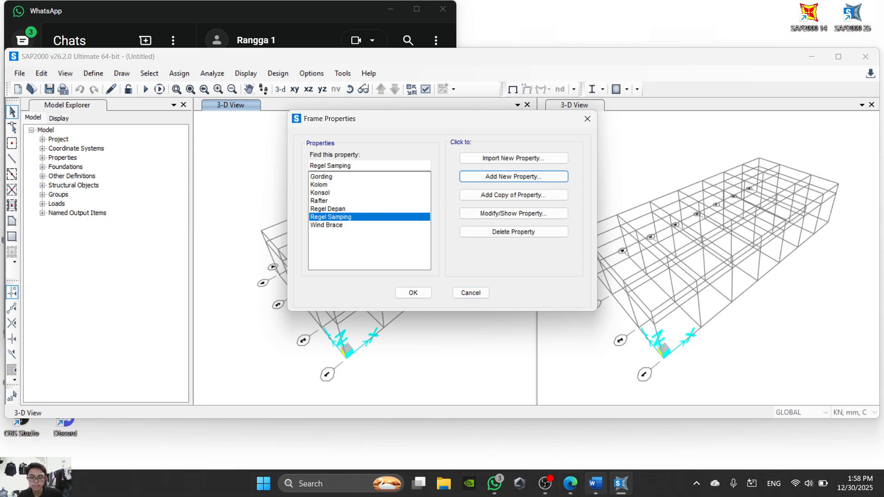
- Read instructions 17 to 19 in the Word sheet on drawing the frame, adding supports and rotating local axes
click(598, 481)
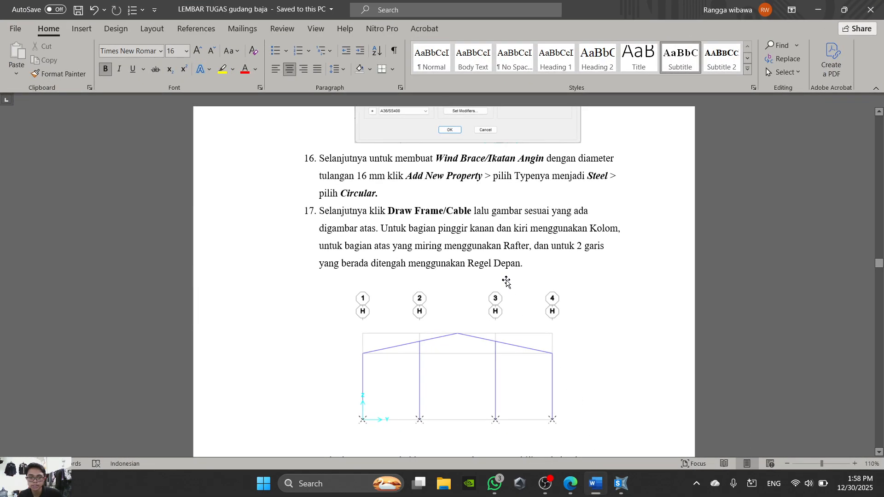
scroll(507, 282, down, 3)
scroll(509, 293, down, 1)
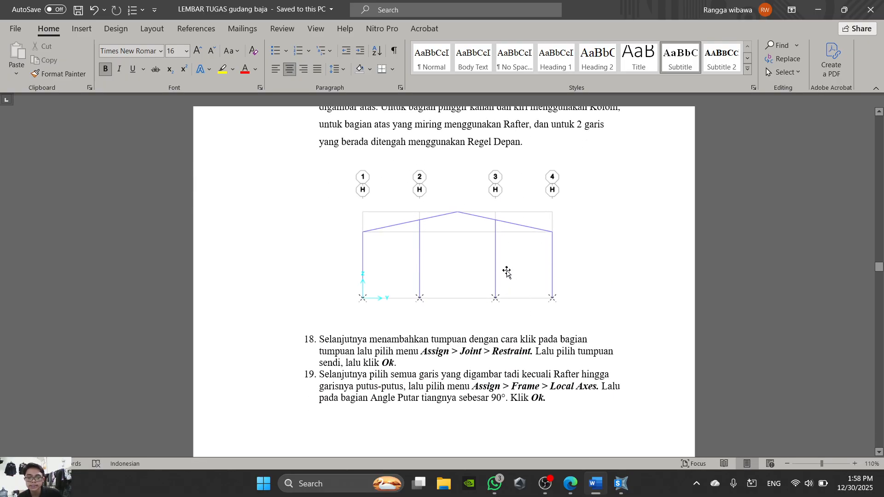
ctrl+scroll(506, 272, down, 1)
scroll(513, 277, down, 10)
scroll(406, 362, up, 12)
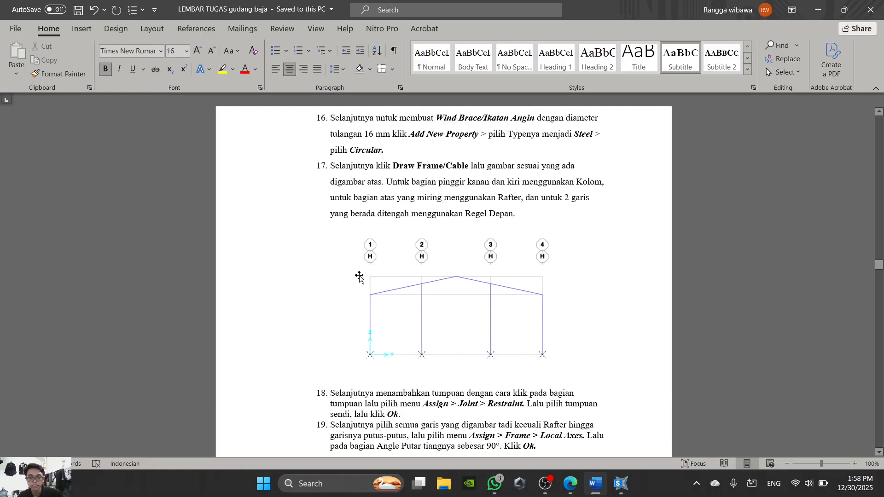
scroll(543, 355, up, 1)
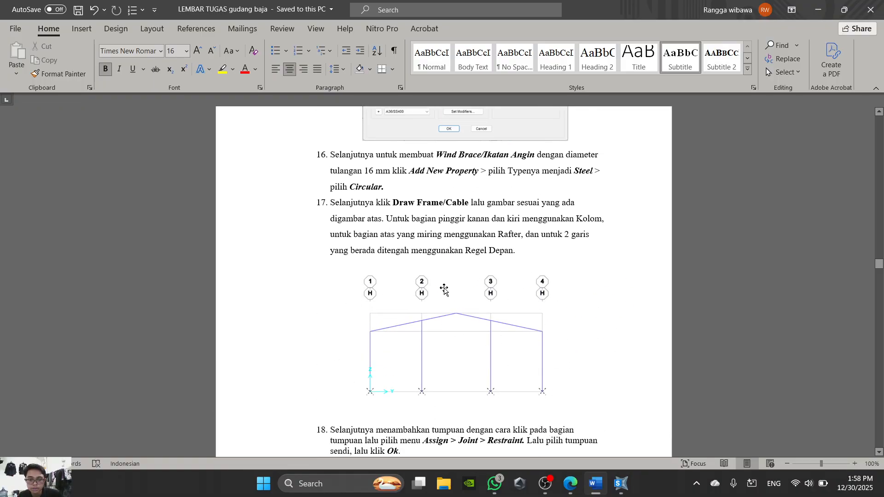
scroll(575, 380, up, 1)
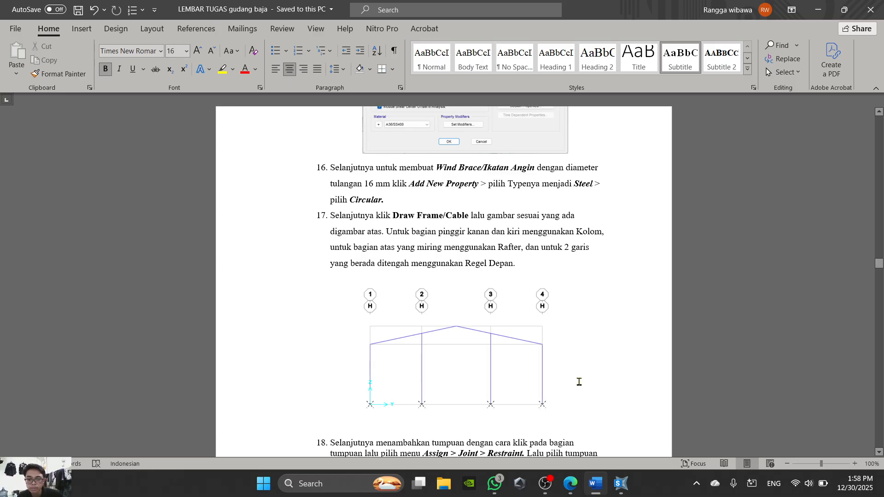
scroll(479, 366, down, 1)
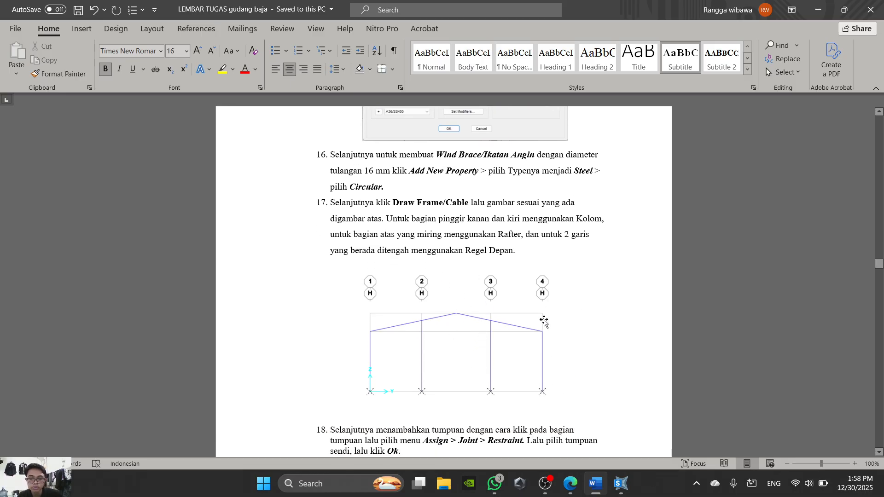
- Return to SAP2000 and accept the list of defined frame sections
click(598, 489)
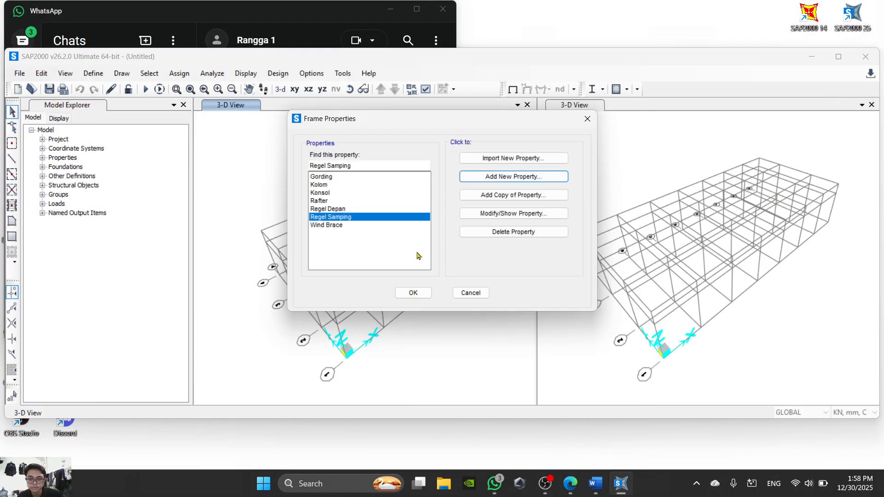
click(427, 295)
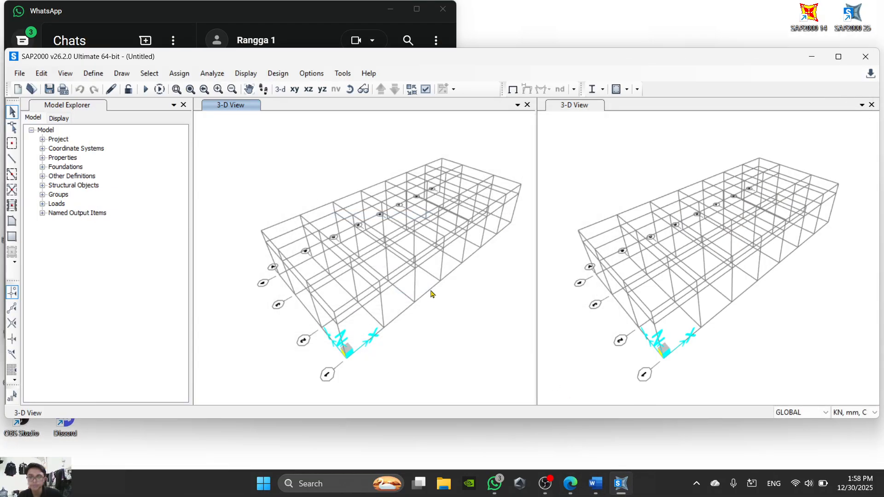
scroll(442, 272, down, 1)
scroll(424, 256, up, 2)
scroll(414, 276, down, 2)
scroll(402, 294, up, 1)
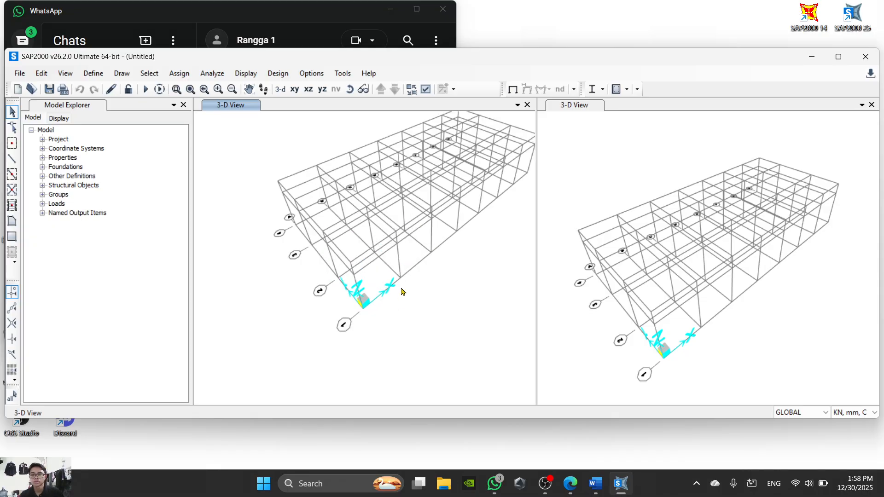
- Switch the first view to the Y-Z elevation along grid line A at X=0
click(322, 89)
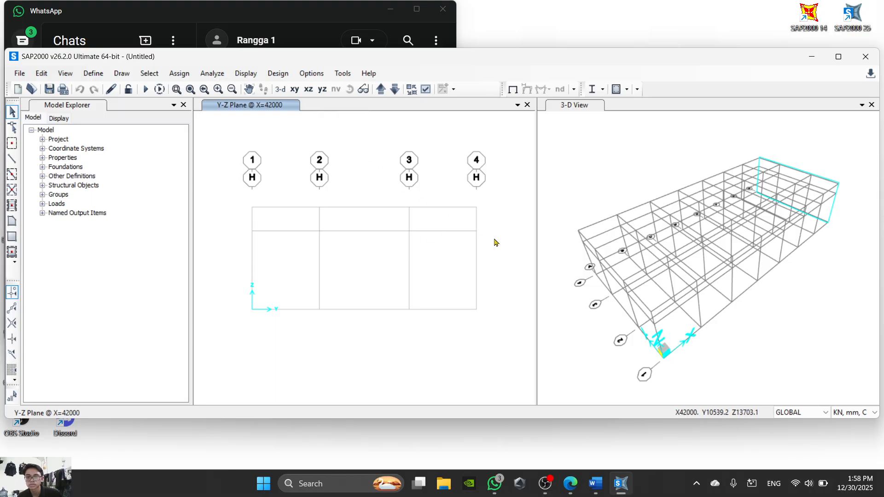
click(382, 89)
click(382, 90)
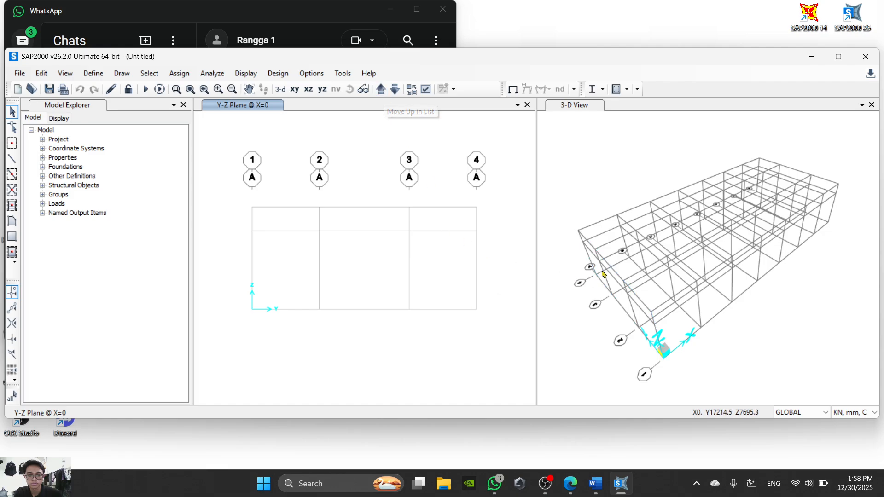
scroll(629, 211, up, 4)
scroll(629, 211, down, 5)
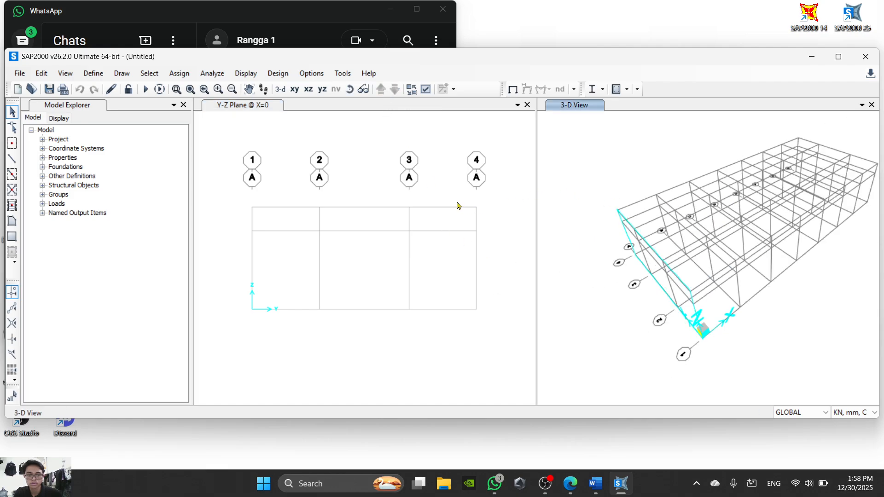
click(504, 194)
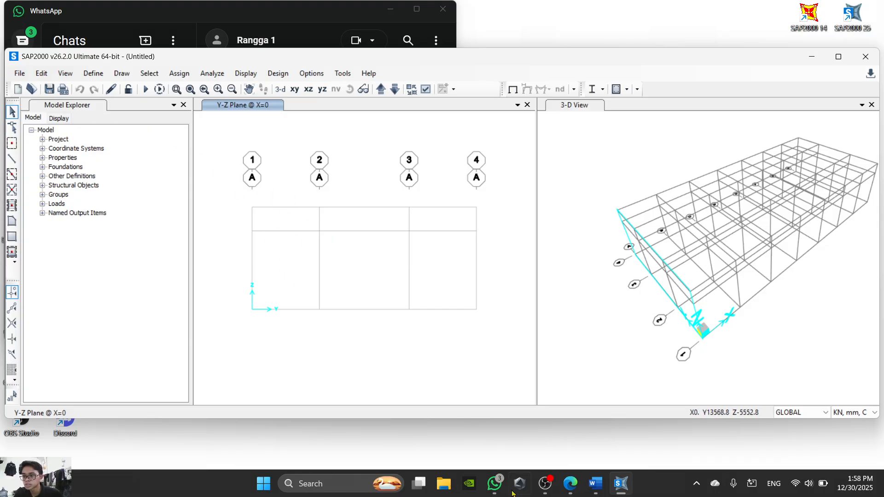
- Check the cross-section in the warehouse PDF, start Draw Frame/Cable in SAP2000 and close the Model Explorer
click(564, 486)
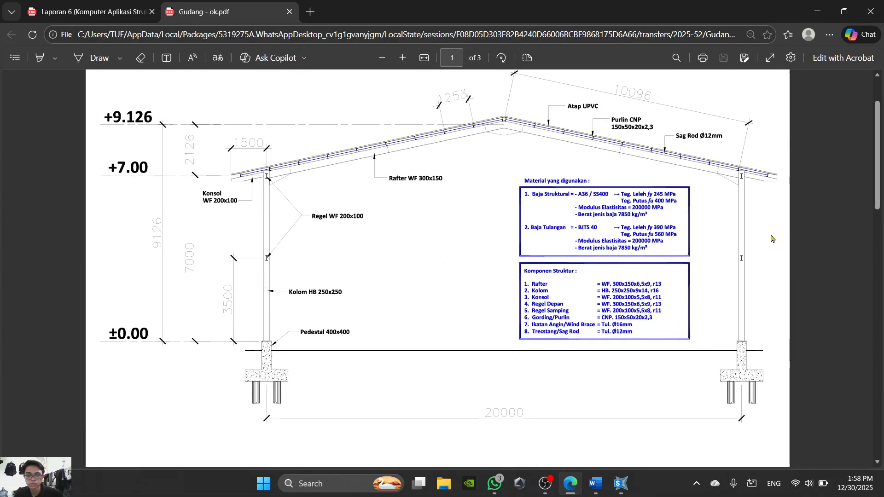
click(570, 483)
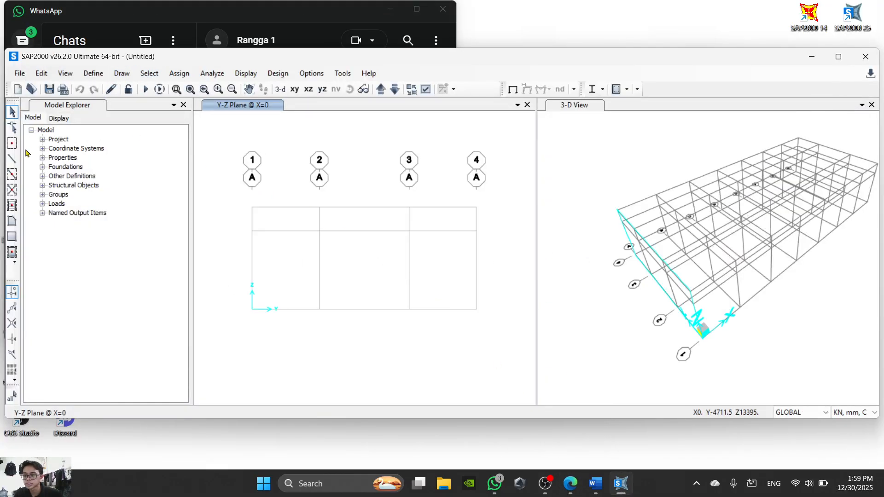
click(12, 159)
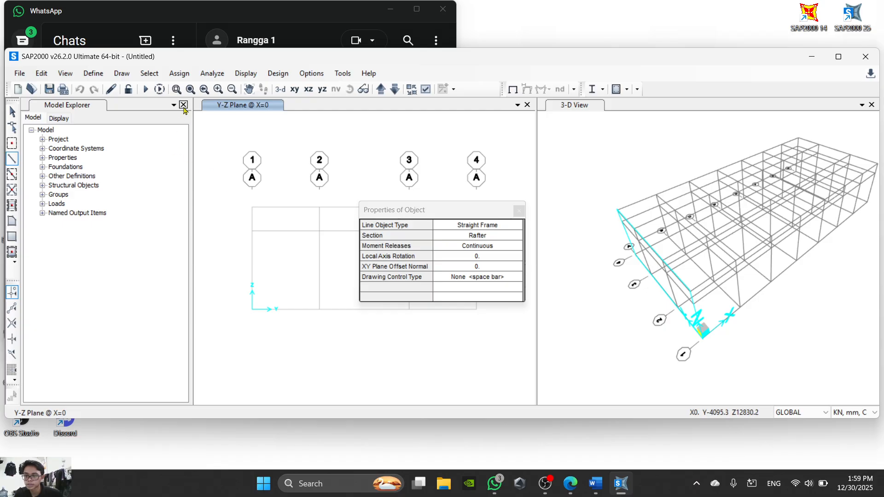
click(183, 105)
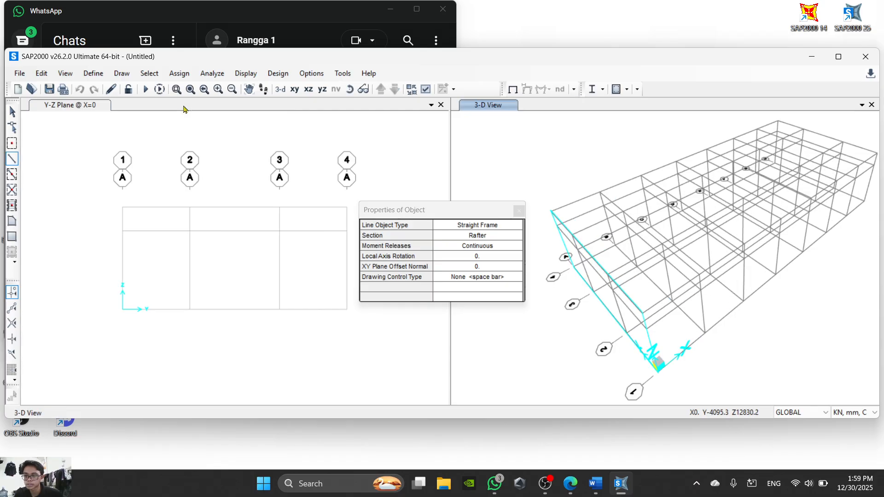
click(122, 307)
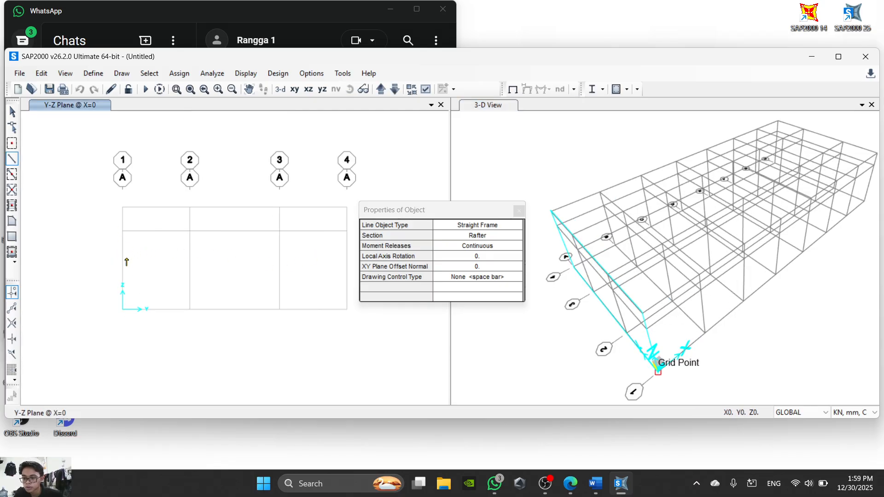
click(123, 232)
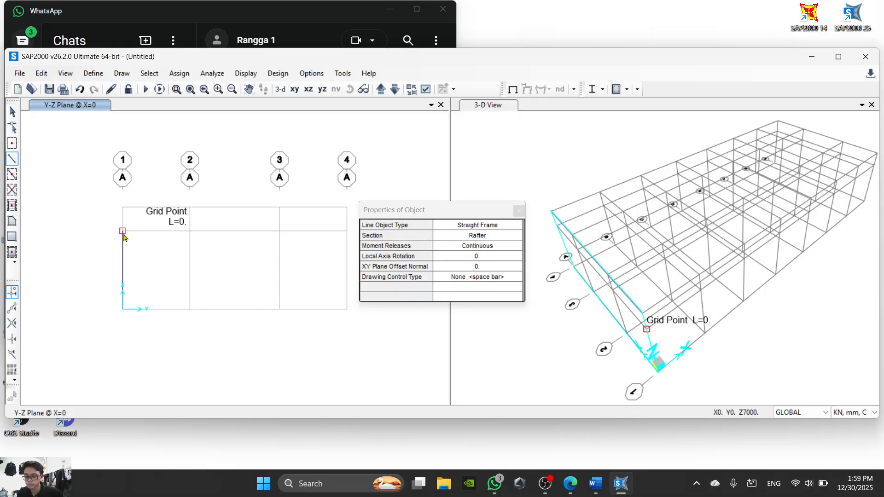
key(ctrl+z)
- Choose the Kolom section and draw a 7000 mm column on grid line 1 between the eaves level and the base
click(489, 237)
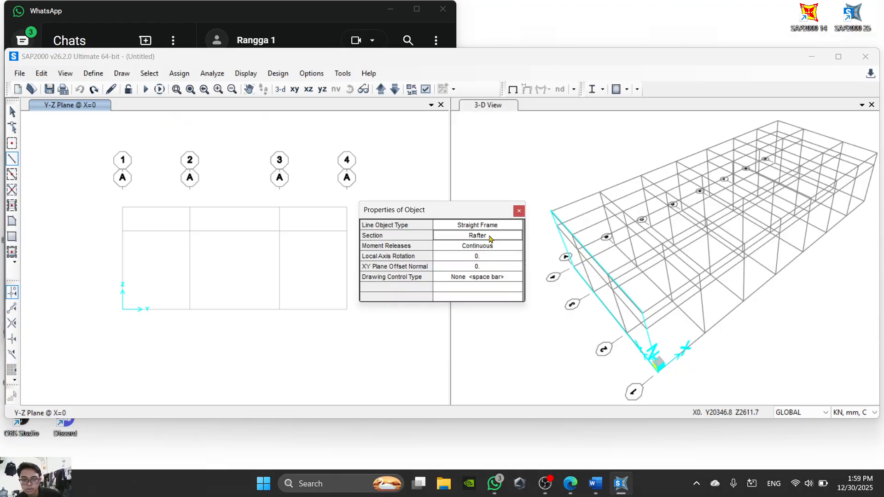
click(493, 236)
click(475, 264)
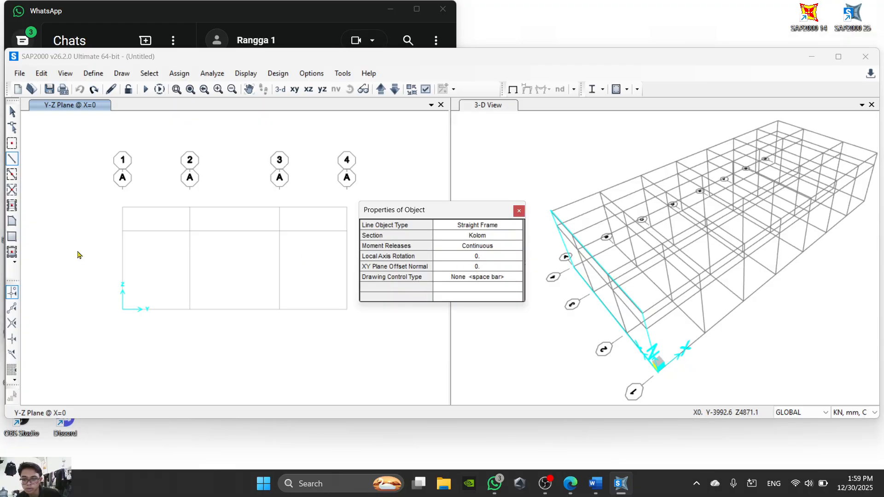
click(122, 232)
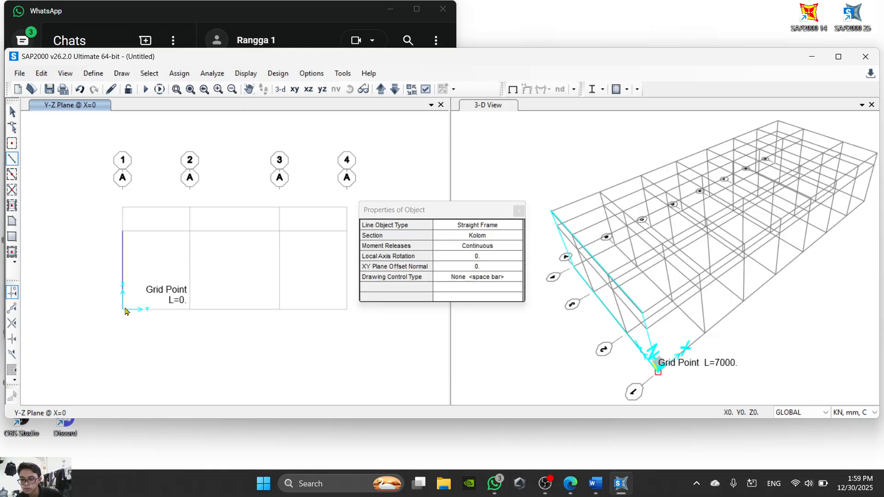
right_click(125, 309)
- Draw a second Kolom column on grid line 4 from the 7000 mm level down to the base and finish drawing
middle_drag(243, 256, 136, 261)
click(239, 237)
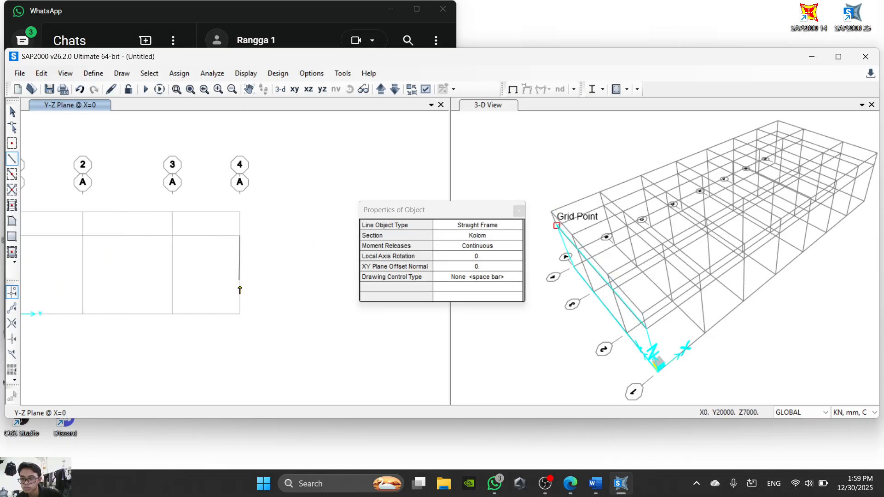
click(240, 314)
scroll(239, 313, down, 3)
right_click(239, 314)
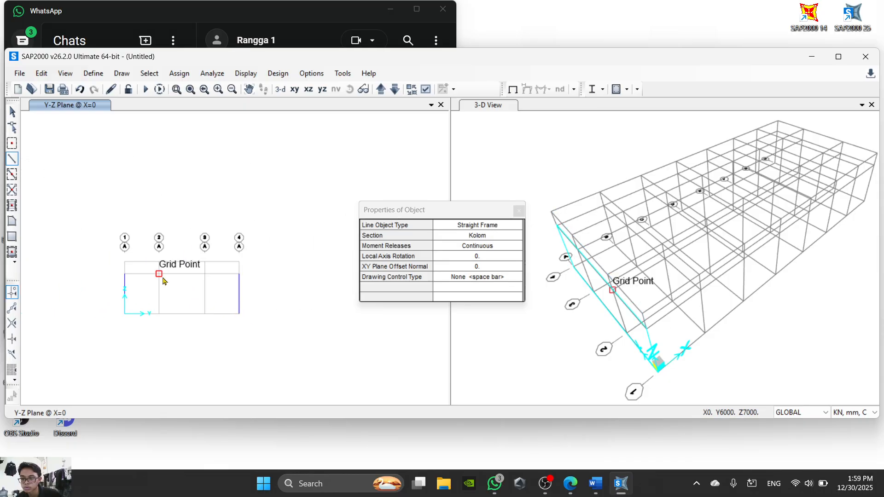
scroll(163, 281, up, 3)
key(Escape)
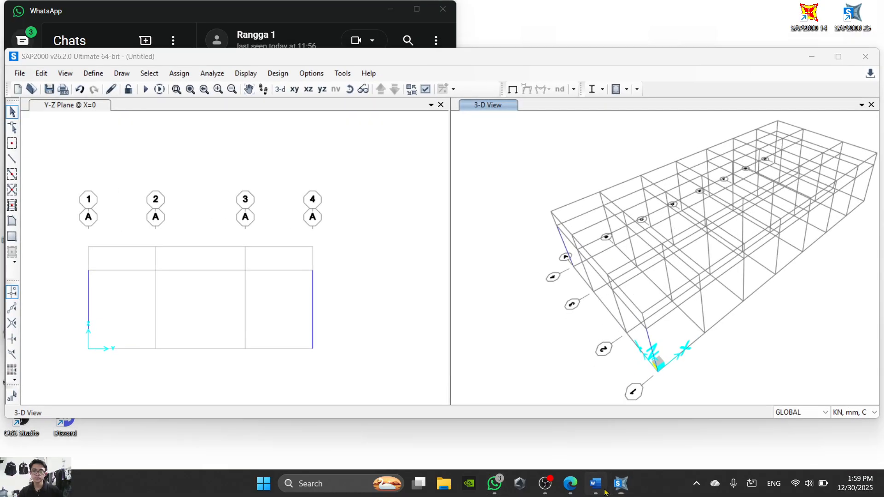
- Read instruction 17 in the Word sheet and, back in SAP2000, set the section for new frame members to Rafter
click(604, 492)
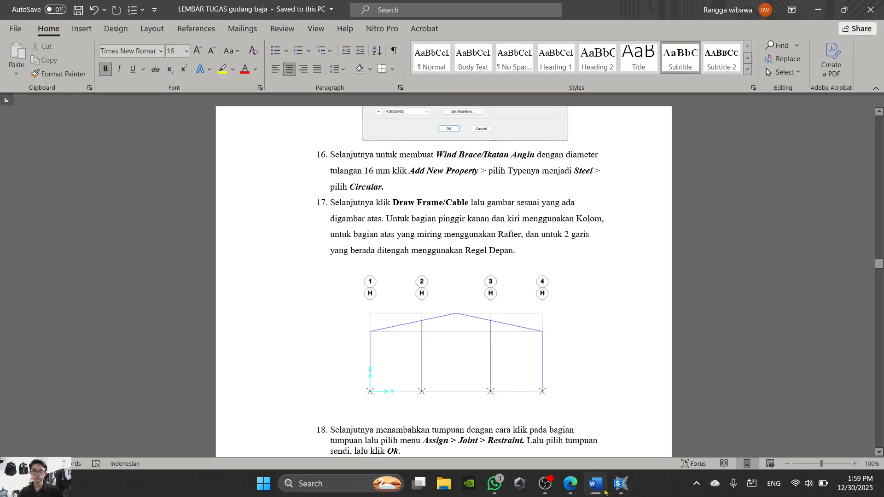
scroll(547, 391, down, 1)
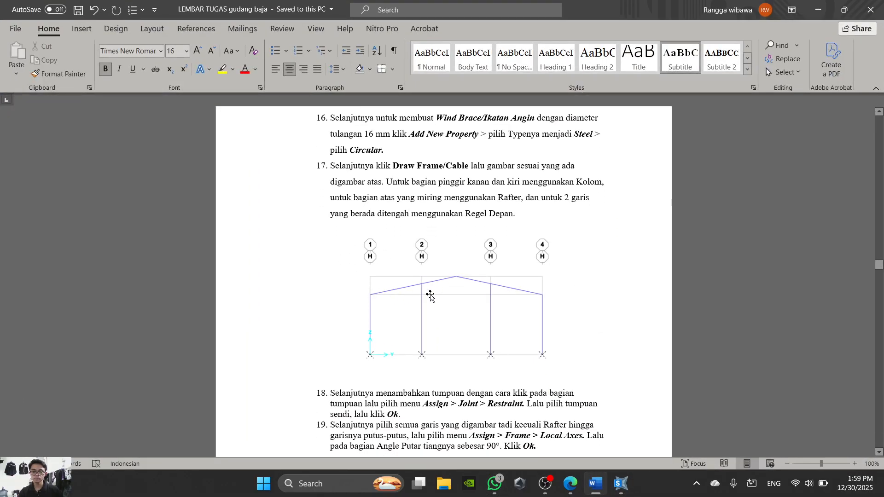
click(595, 484)
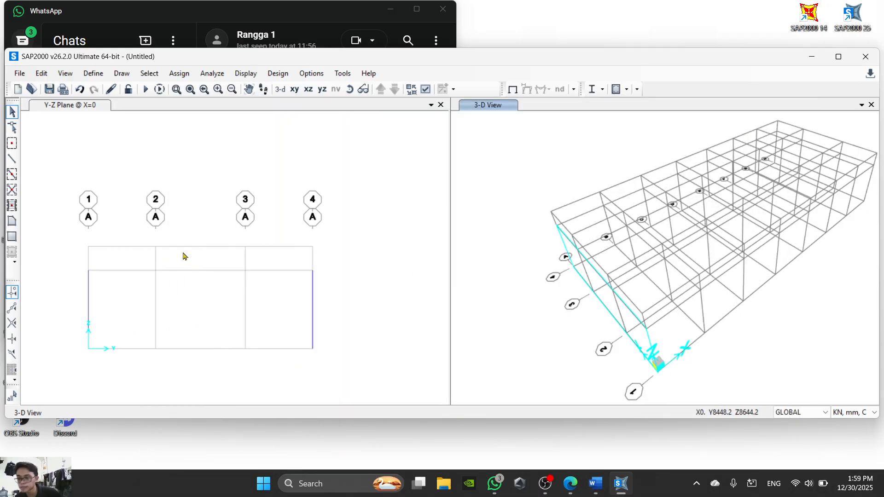
click(13, 160)
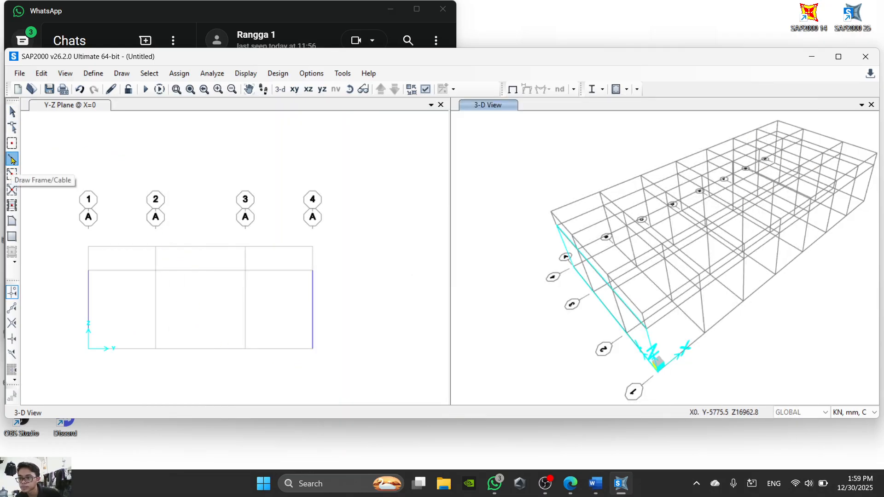
click(478, 237)
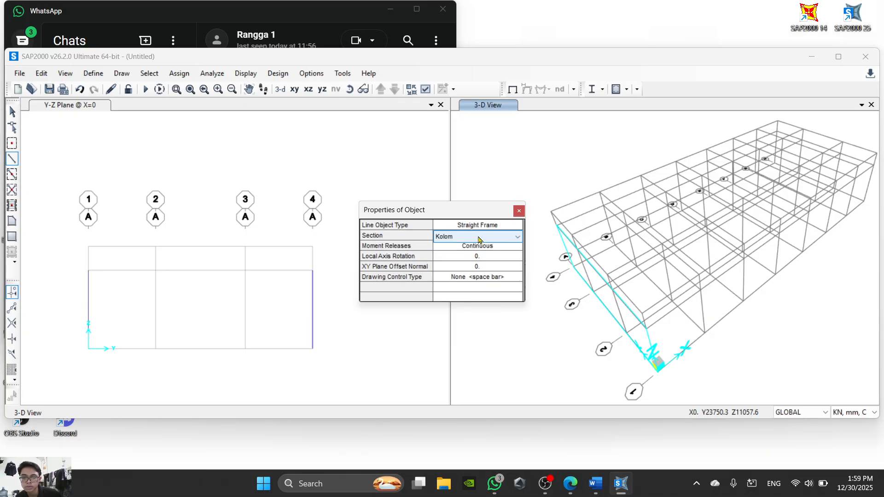
click(501, 240)
click(484, 249)
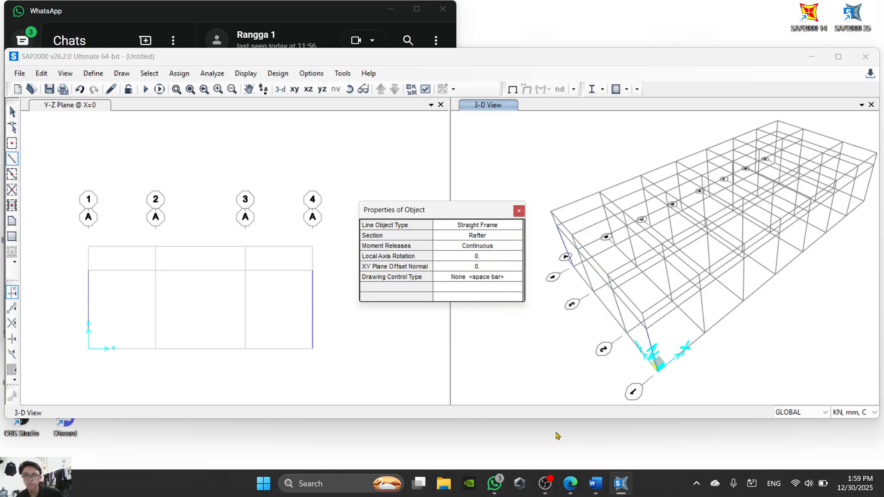
- Check the roof in the PDF and draw a horizontal 8000 mm Rafter member between grid lines 2 and 3 at Z=9126
click(573, 488)
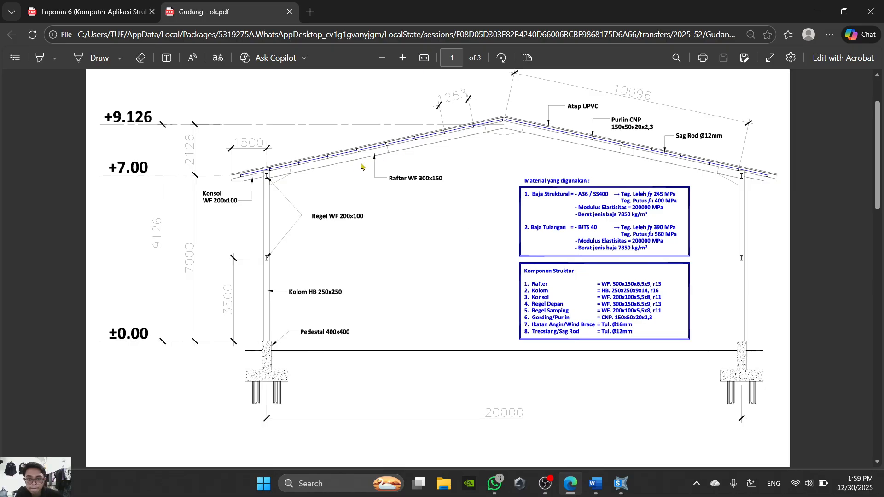
click(573, 487)
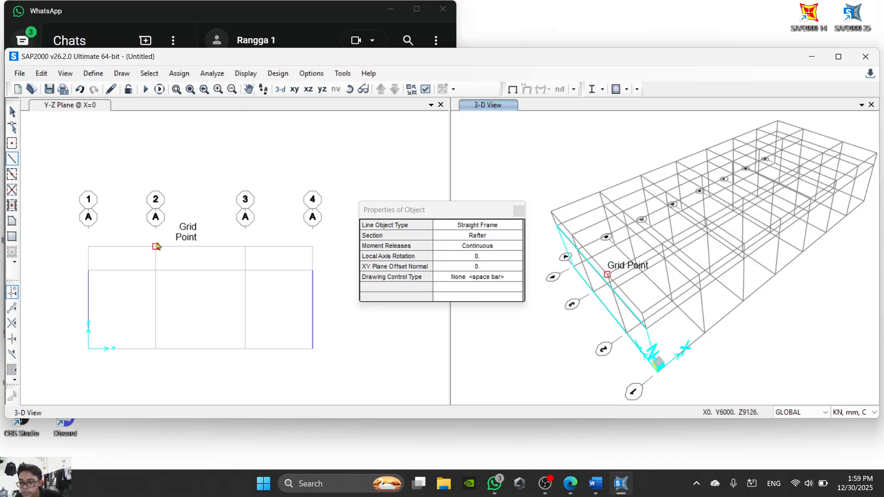
click(157, 246)
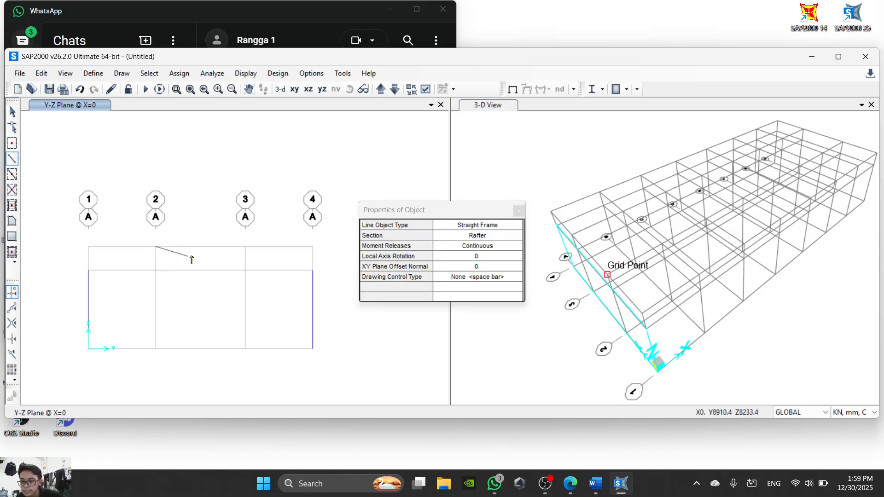
click(246, 247)
key(Escape)
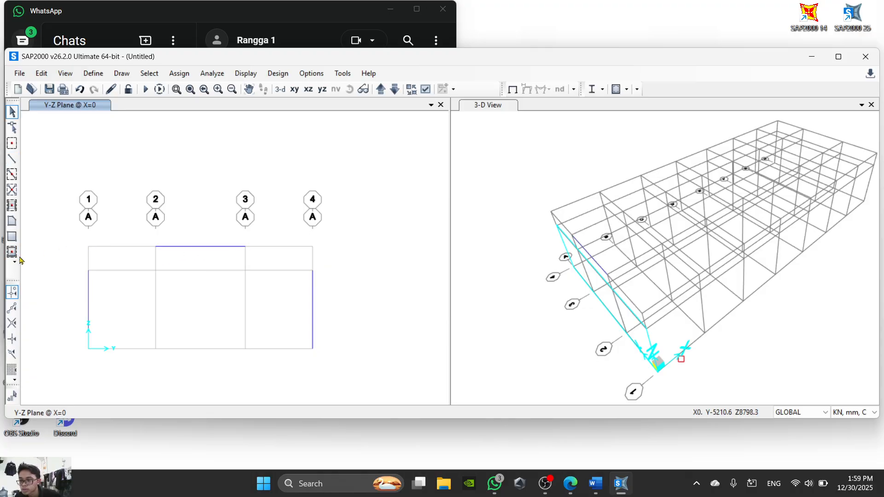
- Enable snapping to midpoints and draw a Rafter from the grid line 1 column top to the horizontal member's midpoint
click(13, 310)
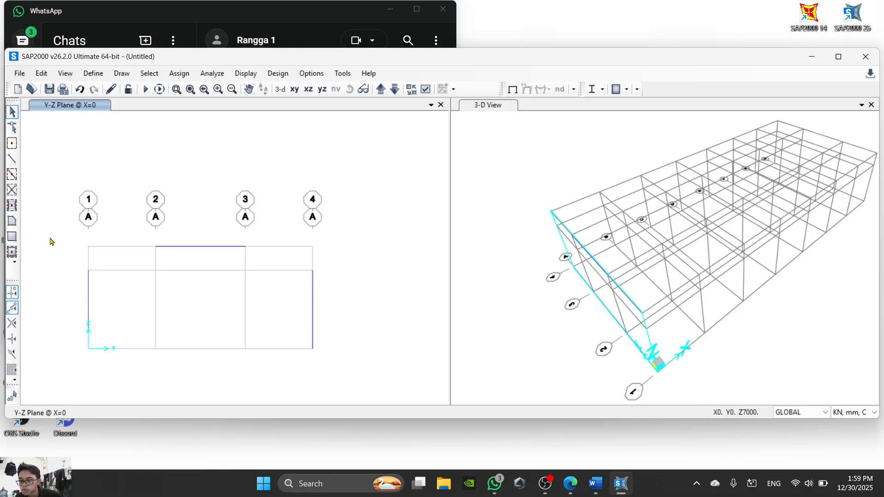
click(13, 157)
click(88, 270)
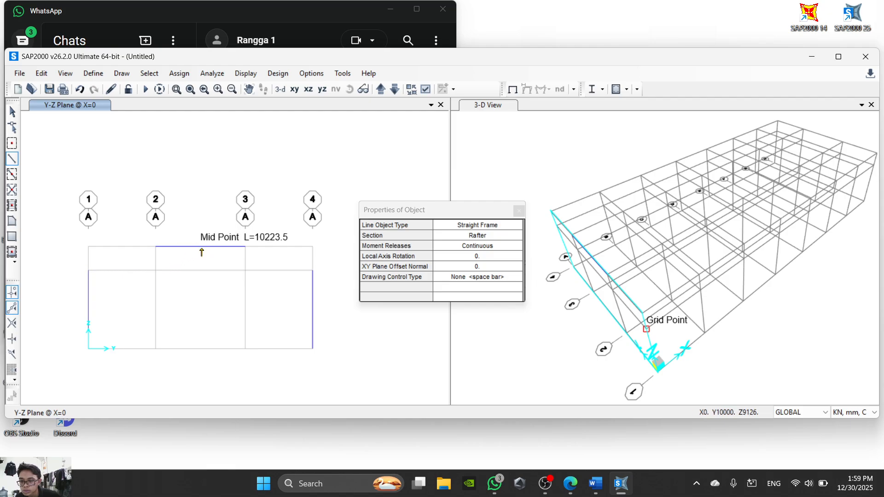
scroll(202, 249, up, 2)
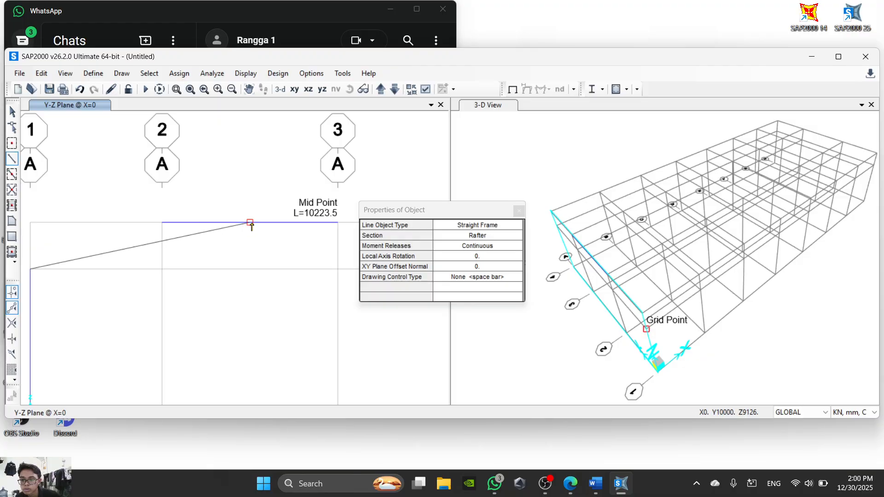
double_click(250, 223)
scroll(303, 276, down, 3)
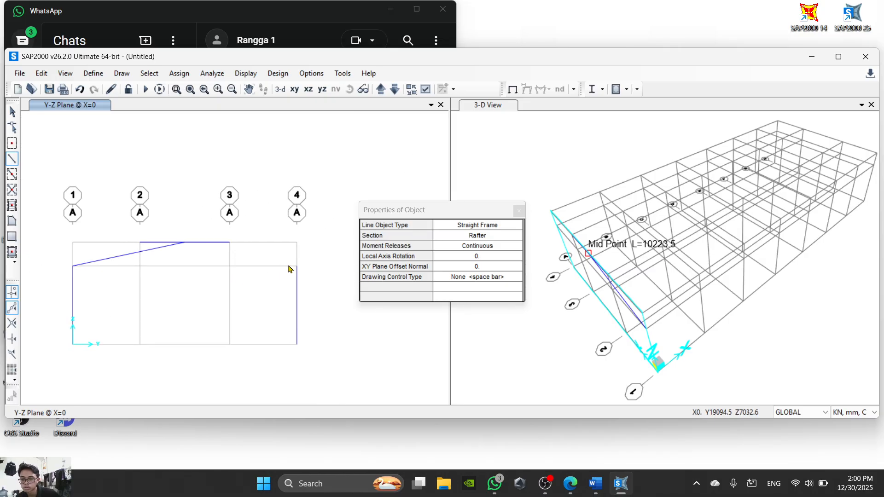
- Draw the opposite Rafter from the grid line 4 column top to the ridge point and finish drawing
mouse_move(297, 267)
middle_down()
mouse_move(224, 224)
mouse_move(259, 260)
middle_up()
click(221, 223)
key(Escape)
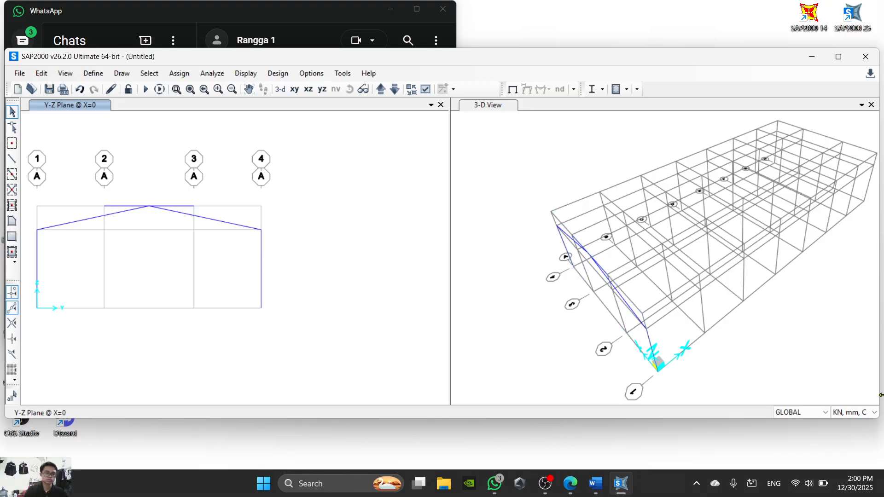
- Set the units to KN, m, C and delete the horizontal member between grid lines 2 and 3 at ridge level
click(861, 413)
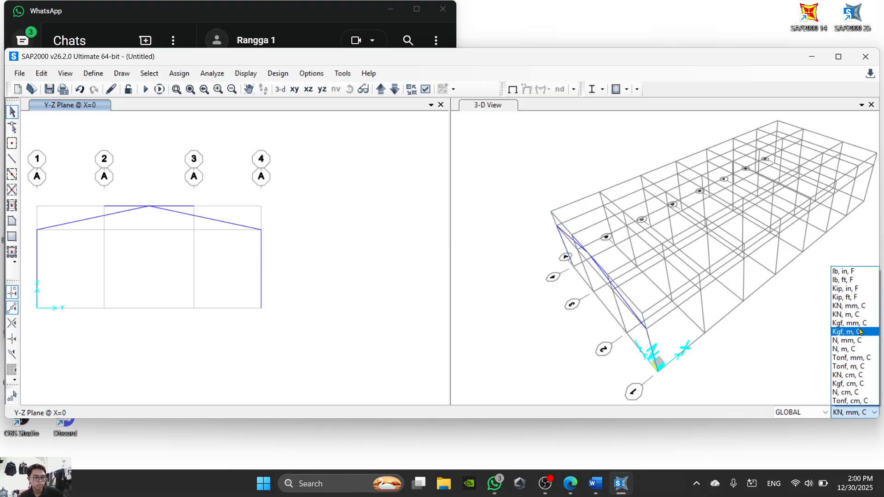
click(859, 315)
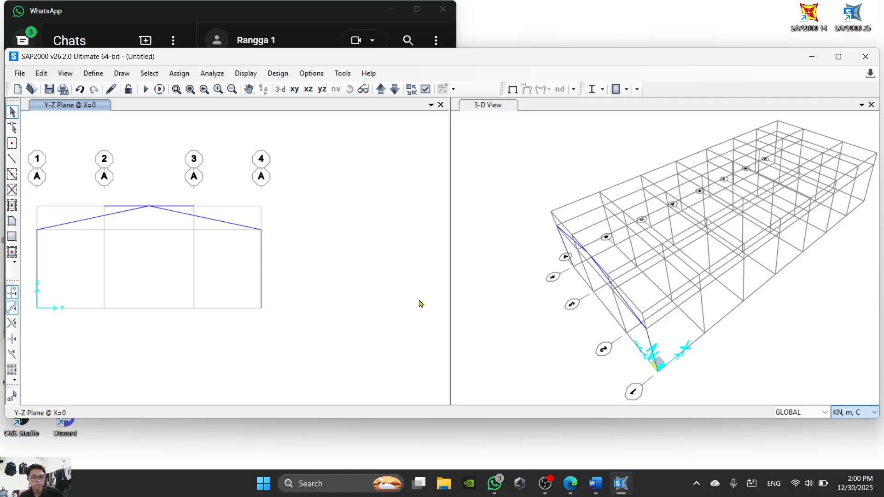
middle_drag(305, 304, 446, 335)
click(324, 239)
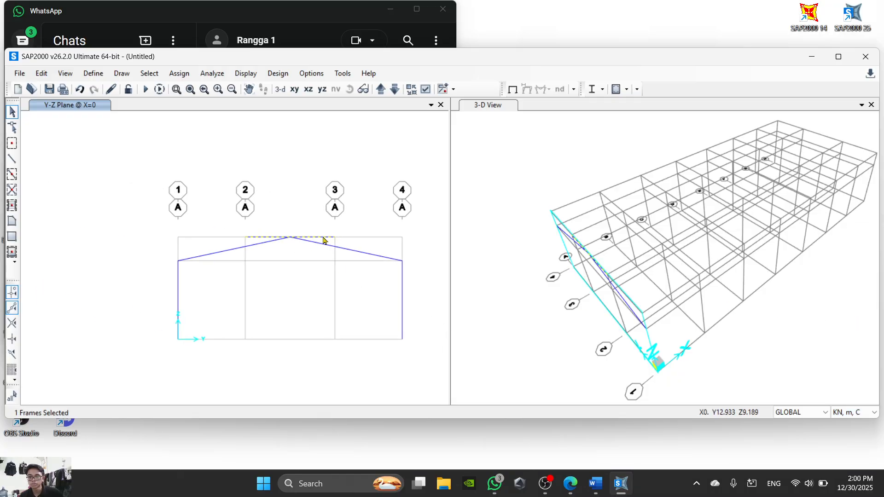
click(325, 240)
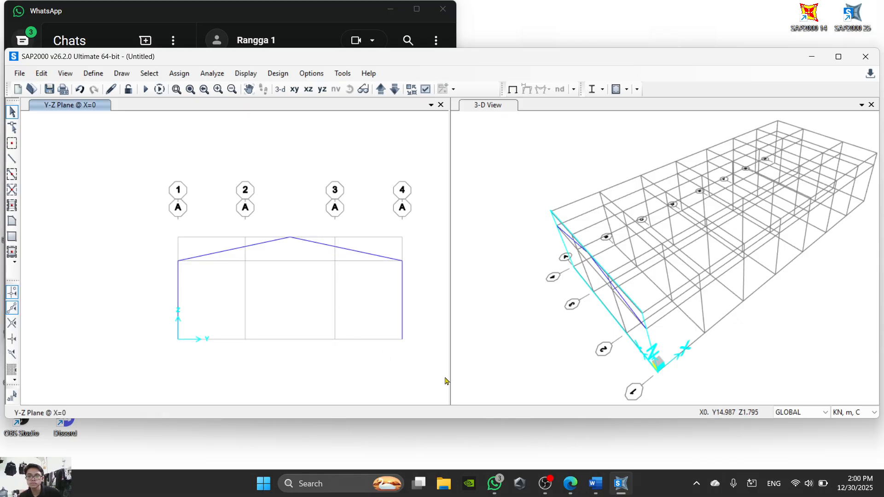
- Check step 17 in the Word instructions, then in SAP2000 draw a Regel Depan column on grid line 2 from the base to Z=7 m
click(594, 494)
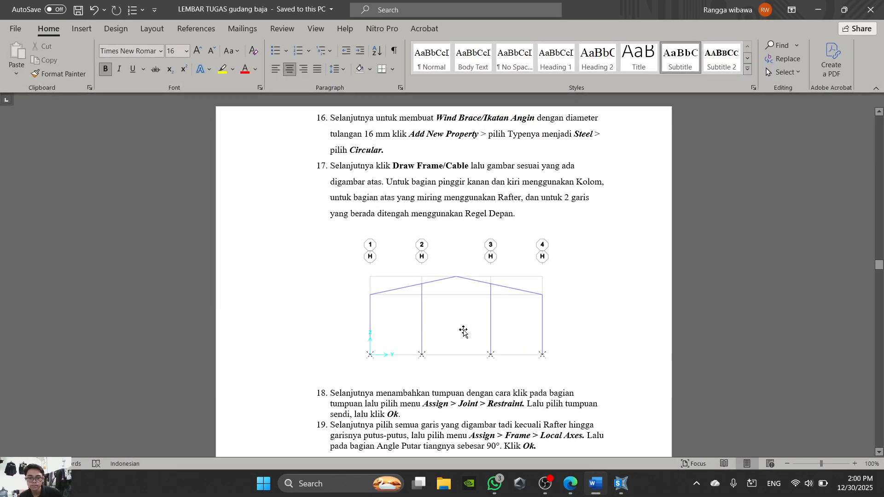
scroll(471, 368, down, 1)
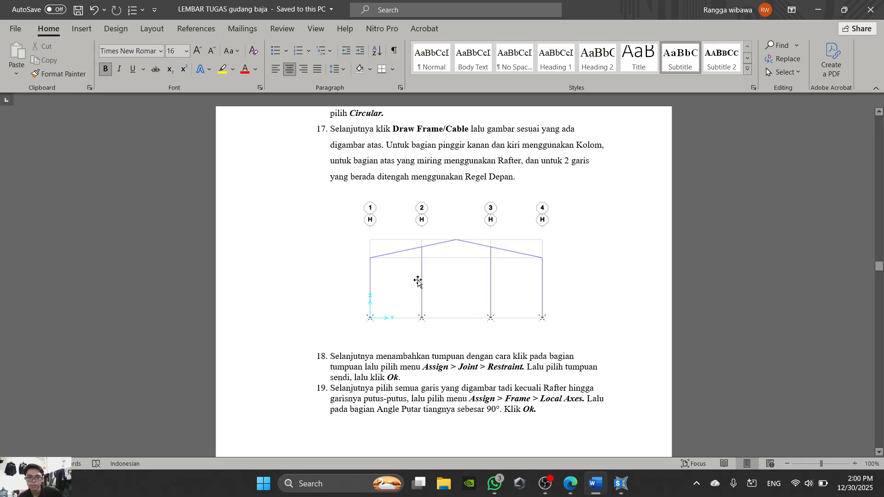
key(alt+Tab)
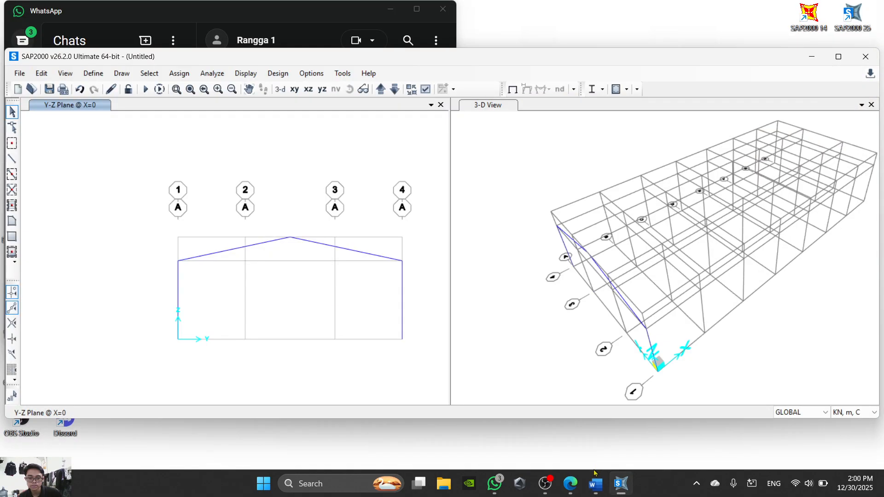
click(12, 159)
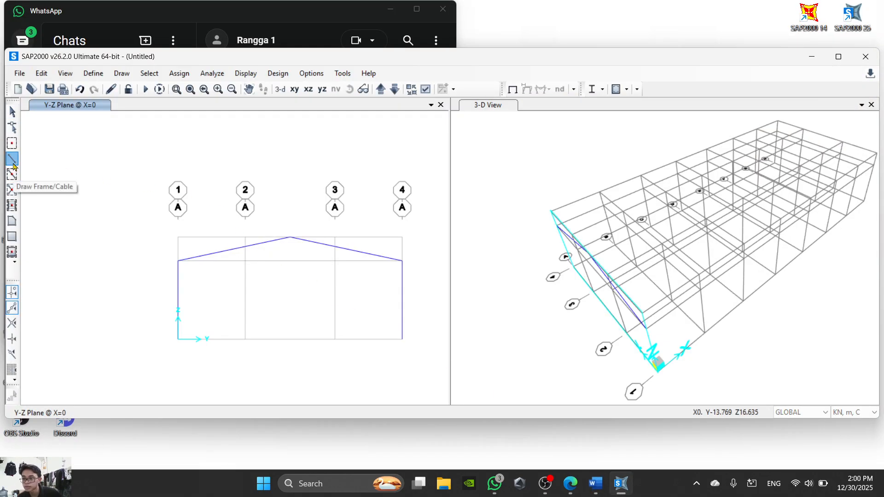
click(498, 237)
click(498, 237)
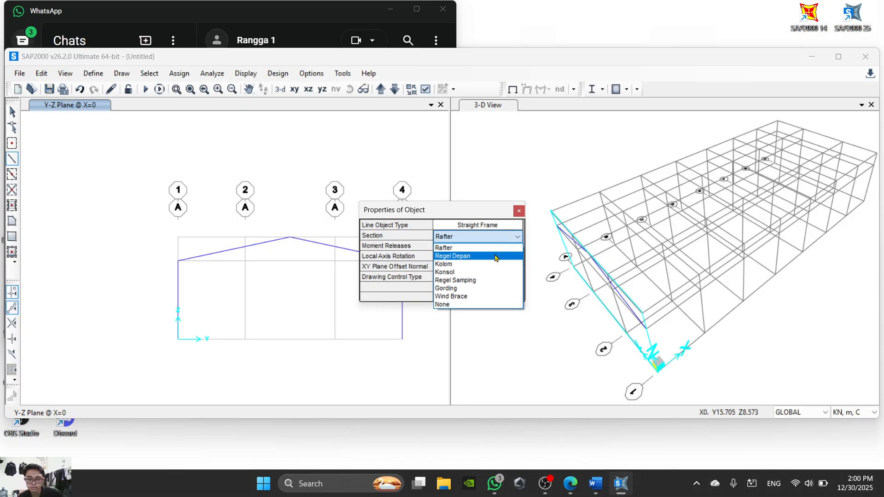
click(496, 256)
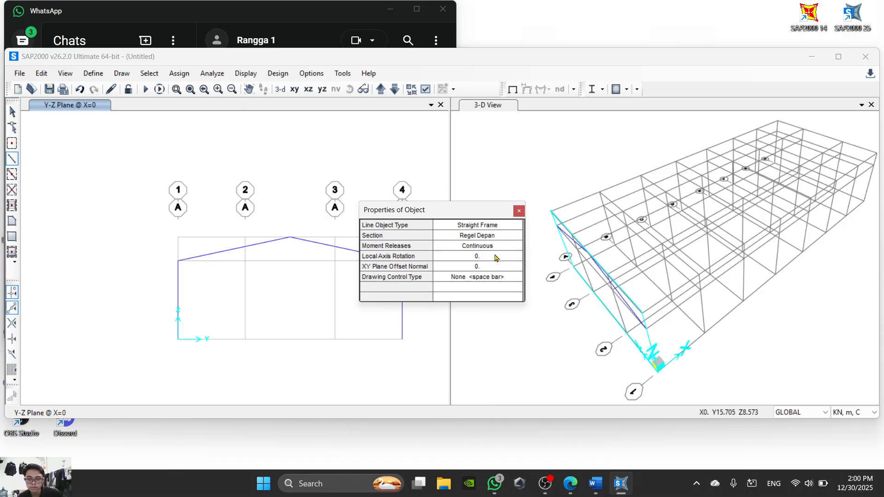
click(245, 340)
click(245, 262)
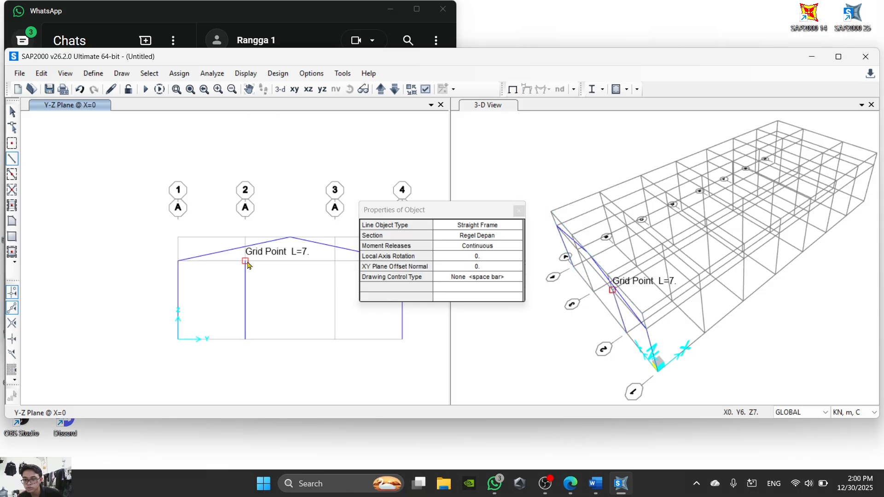
right_click(306, 267)
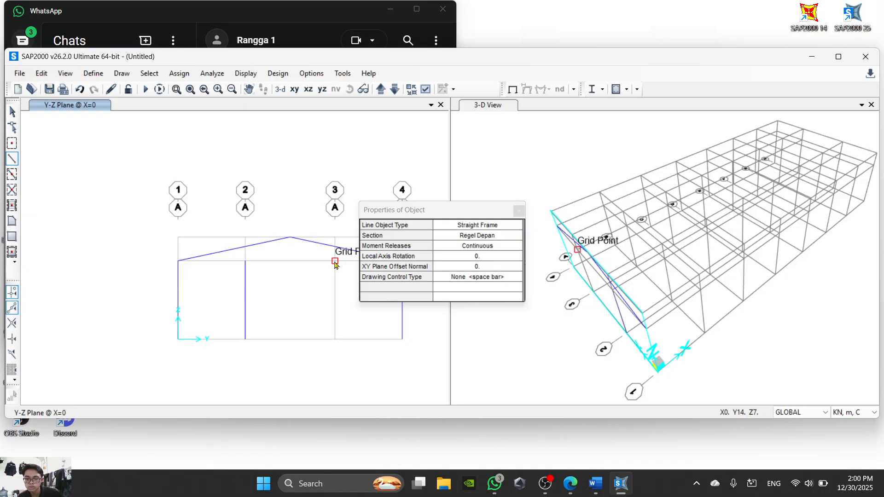
- Draw another Regel Depan column on grid line 3 from the base to Z=7 m and close the drawing properties
click(334, 339)
click(335, 261)
click(518, 211)
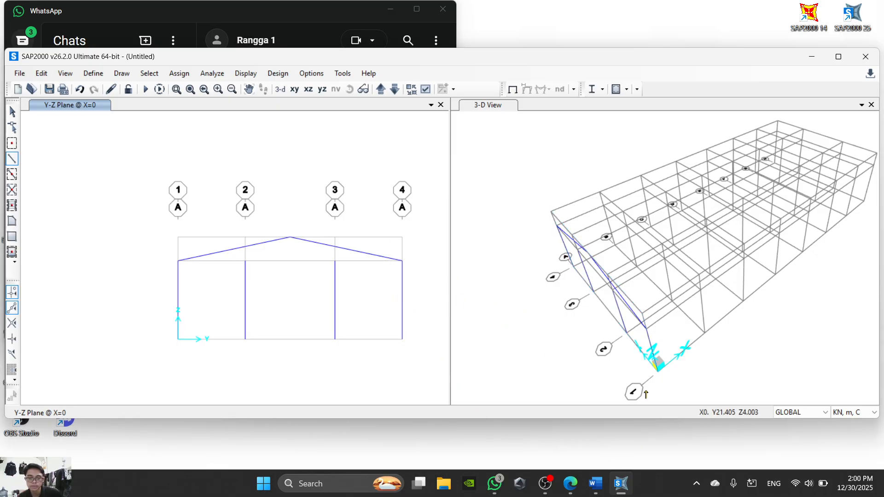
- Check the Word instructions and the Laporan 6 PDF in the browser for how to extend the Regel Depan columns to the rafters
mouse_move(622, 491)
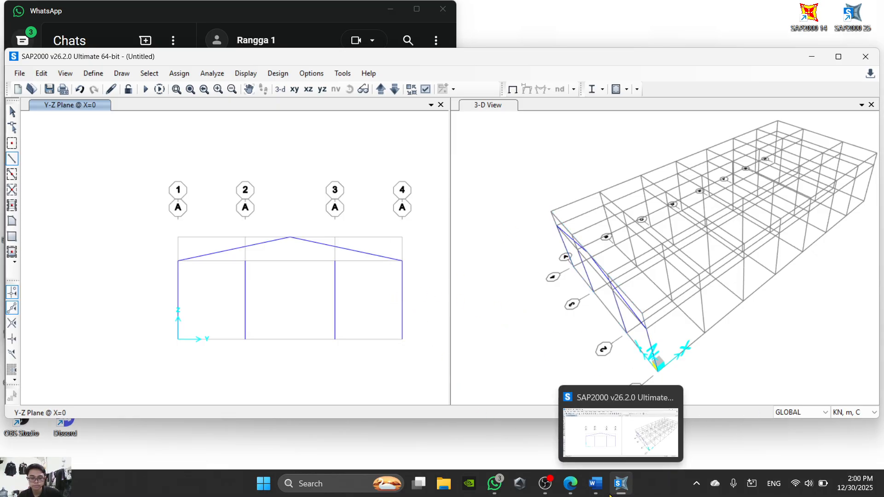
click(595, 483)
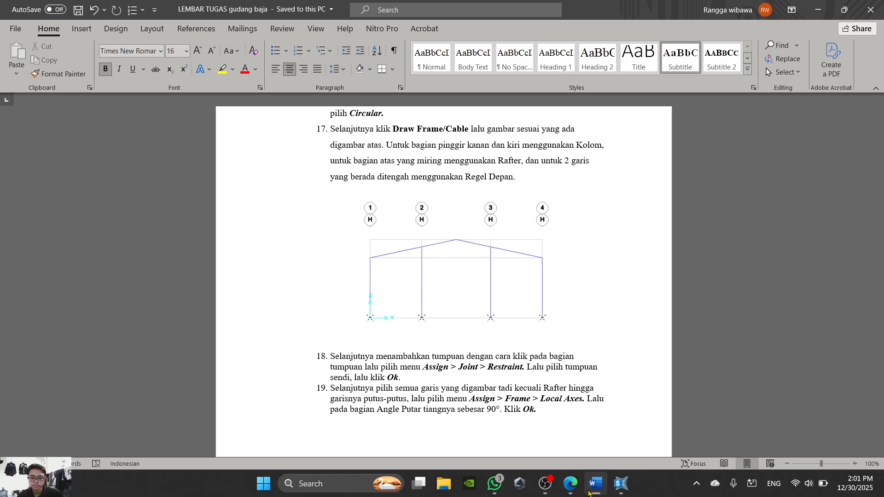
click(591, 491)
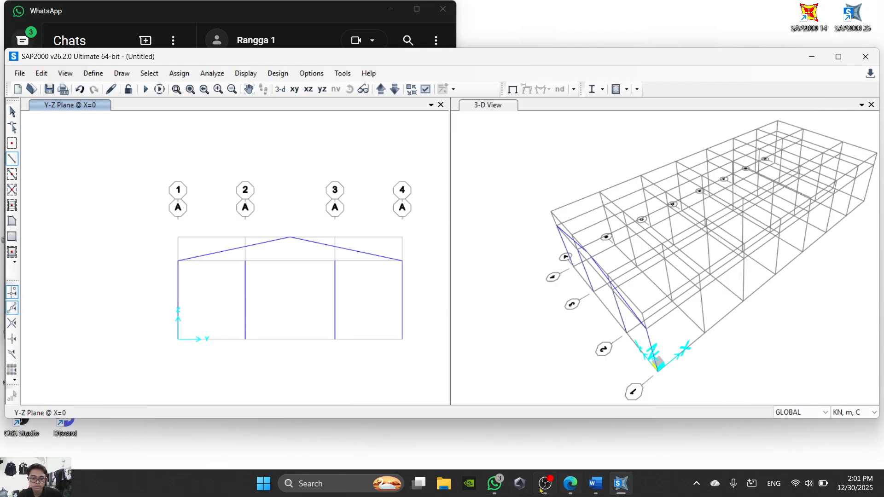
click(569, 483)
click(83, 6)
scroll(231, 250, down, 20)
scroll(397, 249, down, 19)
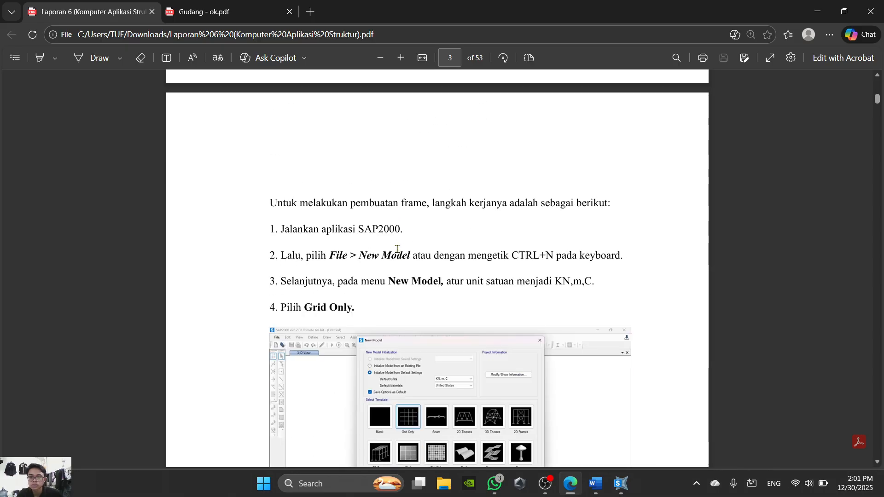
scroll(397, 249, down, 20)
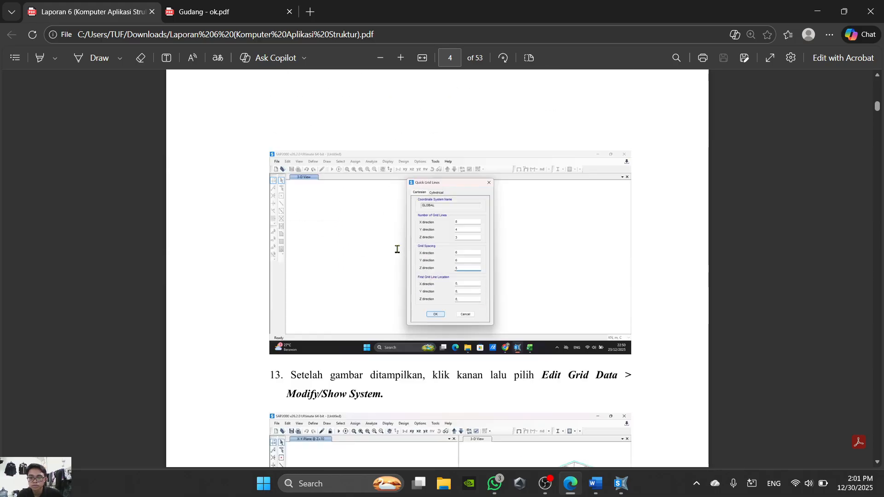
scroll(397, 249, down, 3)
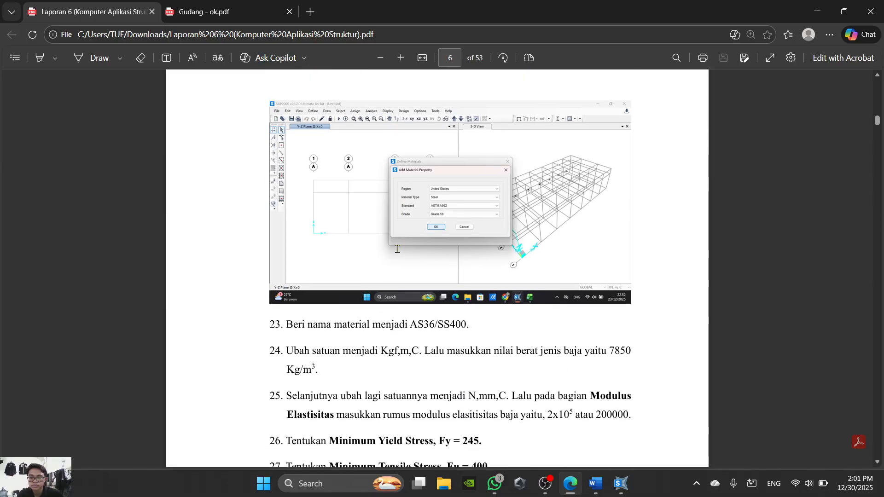
scroll(551, 328, down, 20)
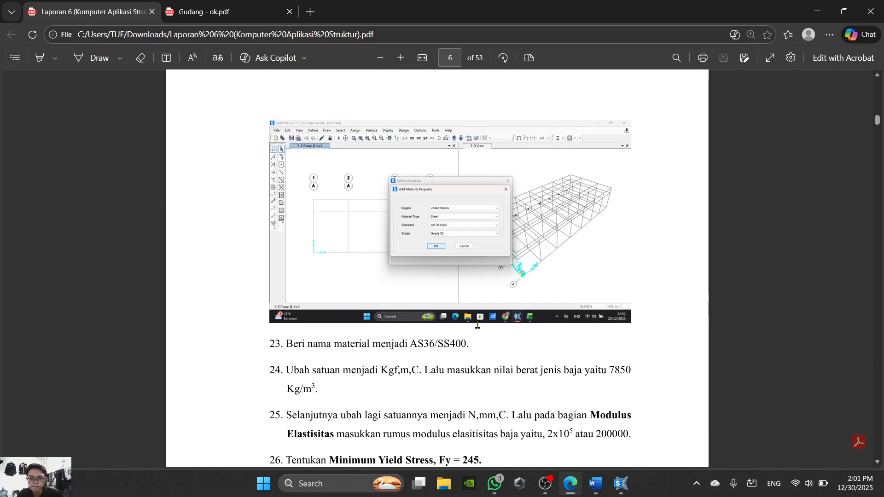
scroll(477, 325, down, 20)
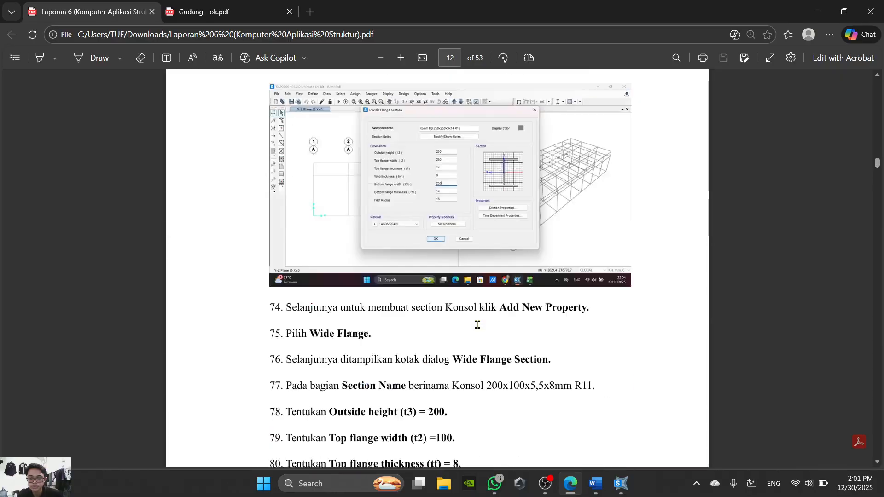
scroll(477, 324, down, 20)
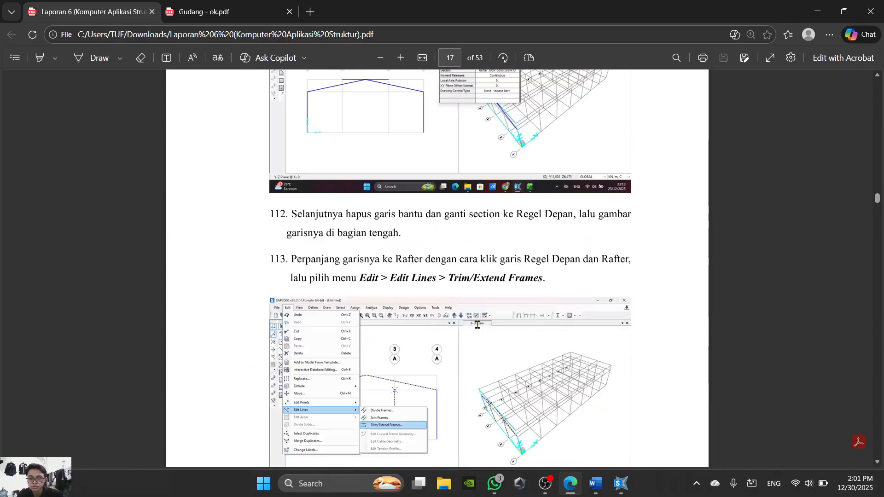
scroll(478, 325, up, 10)
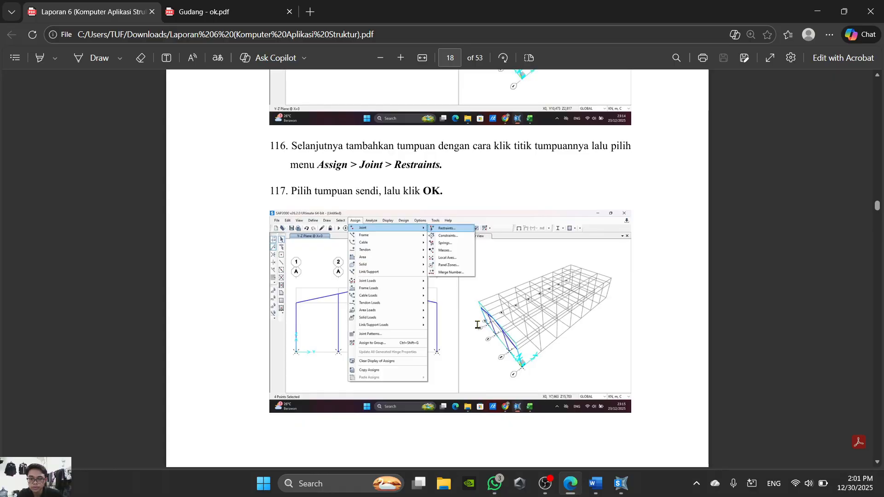
scroll(477, 325, up, 1)
scroll(478, 325, down, 12)
scroll(515, 331, down, 1)
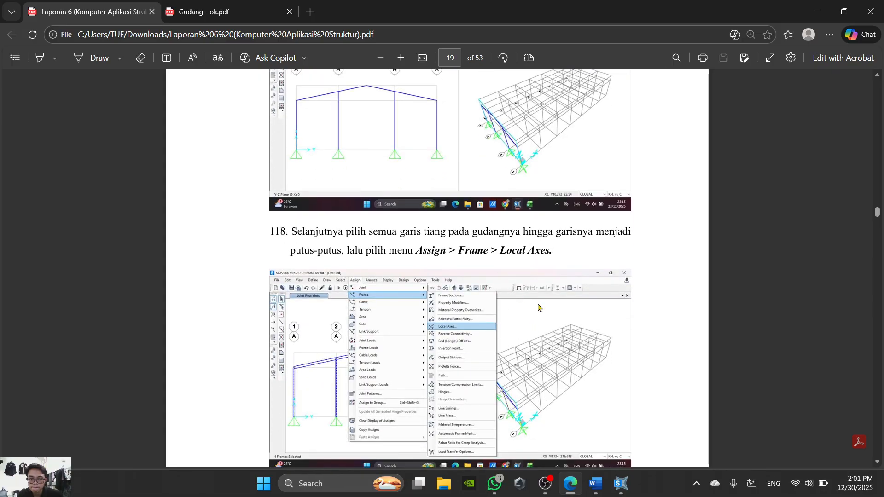
scroll(529, 314, up, 6)
scroll(529, 314, down, 15)
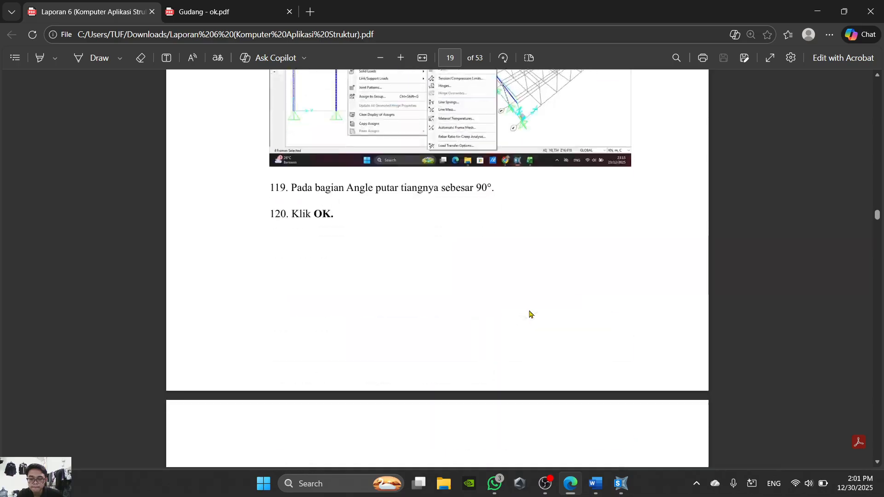
scroll(530, 314, up, 6)
scroll(530, 314, down, 7)
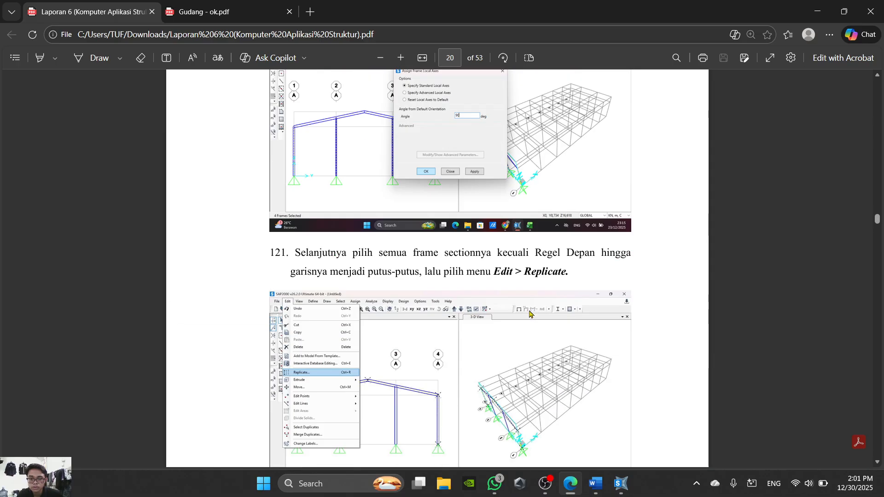
scroll(529, 314, up, 18)
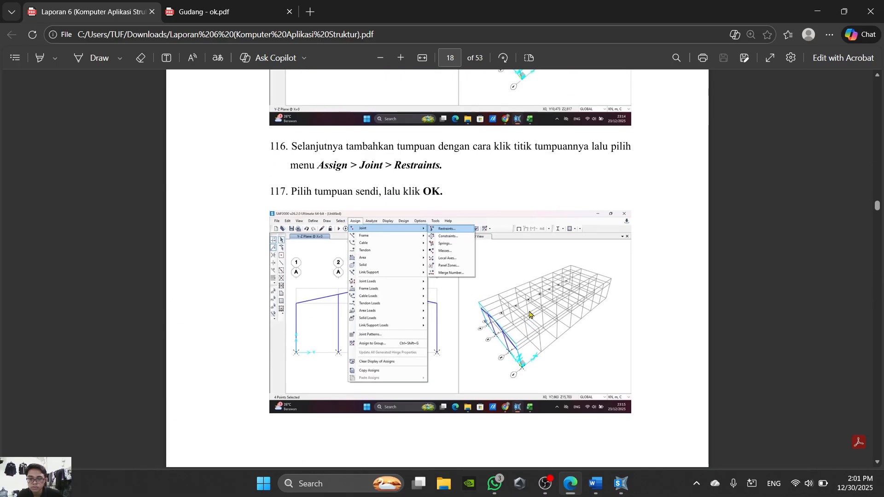
scroll(529, 314, up, 12)
scroll(529, 314, down, 8)
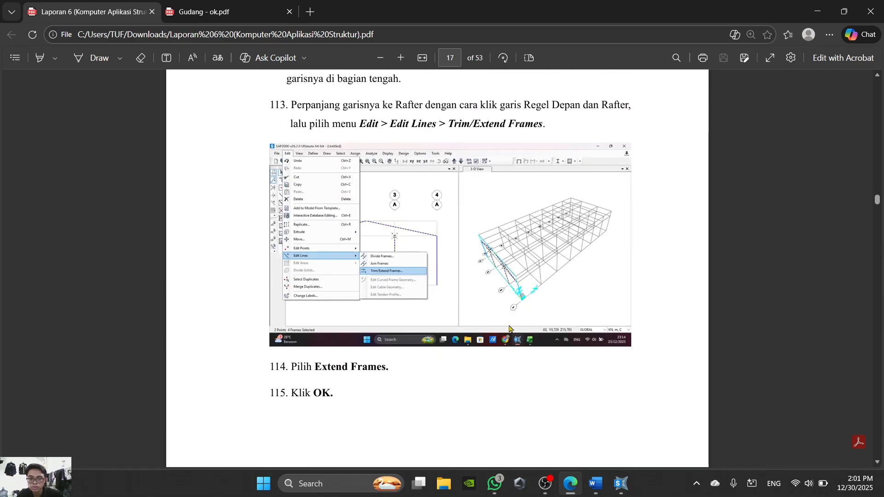
- Back in SAP2000, select the two Regel Depan columns and both rafters and try to extend the columns to the rafters with Extend Frames
click(576, 493)
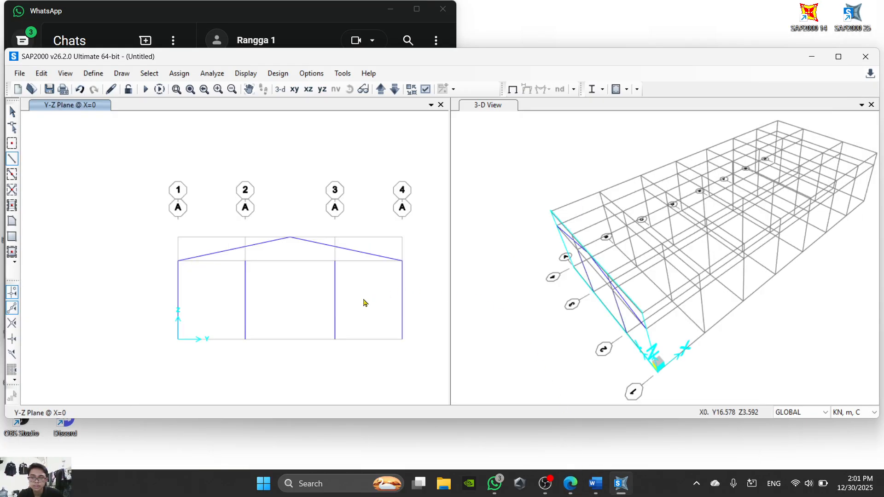
key(Escape)
drag(379, 280, 265, 281)
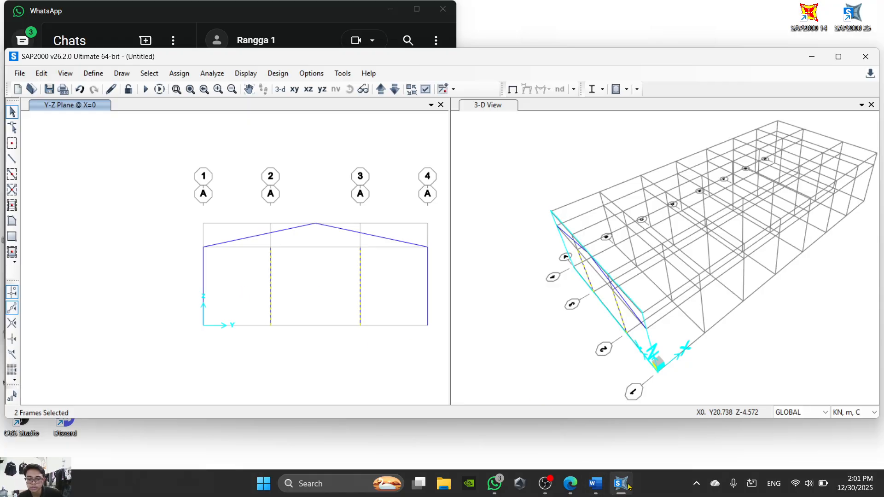
click(552, 489)
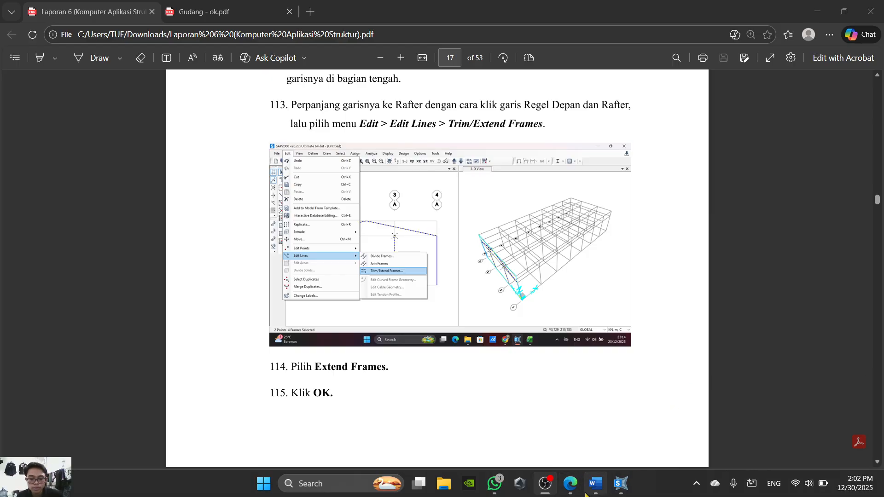
click(595, 486)
click(595, 486)
click(620, 485)
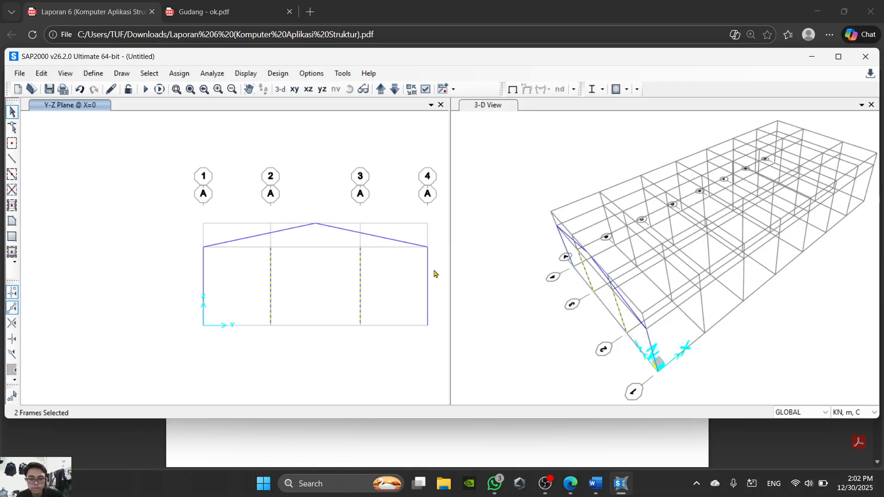
scroll(359, 242, up, 2)
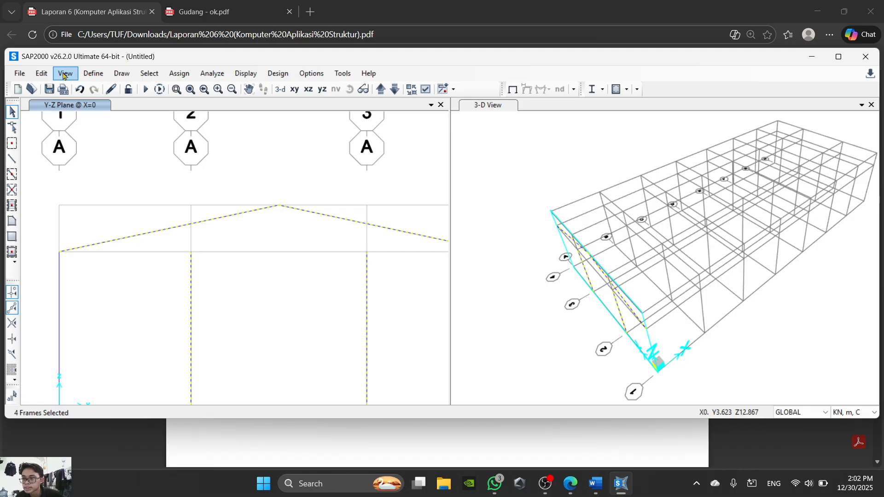
click(42, 74)
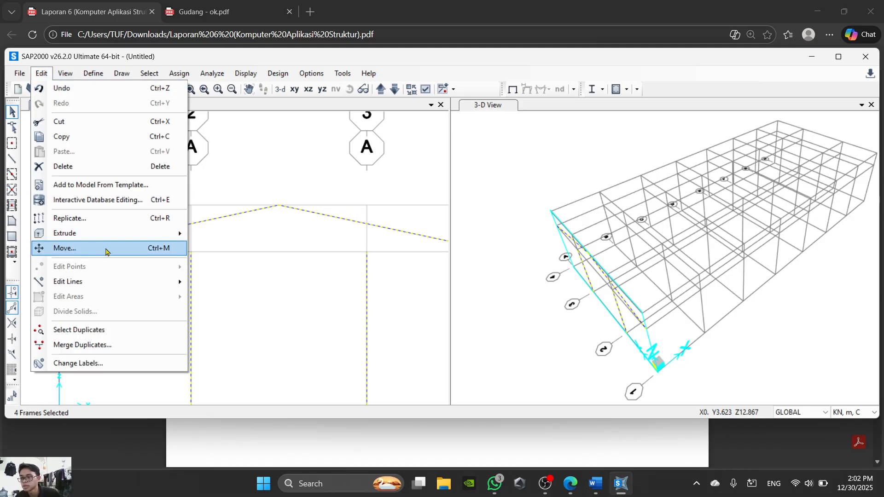
mouse_move(110, 281)
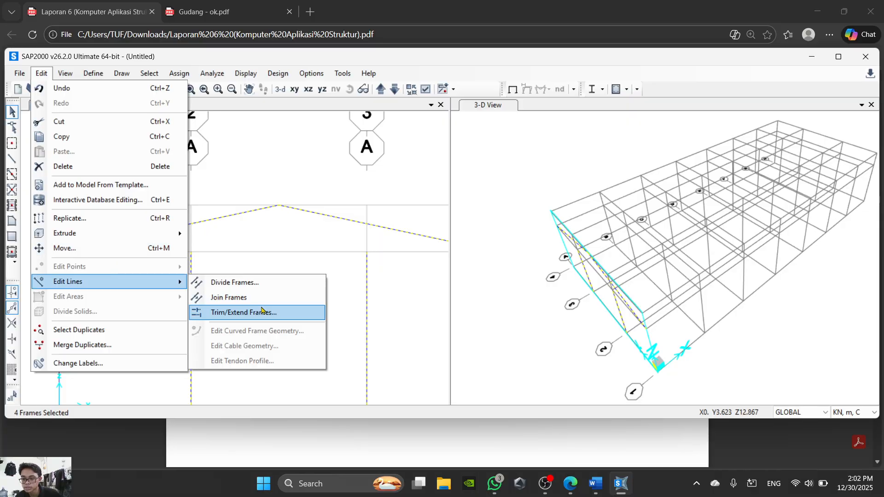
click(261, 314)
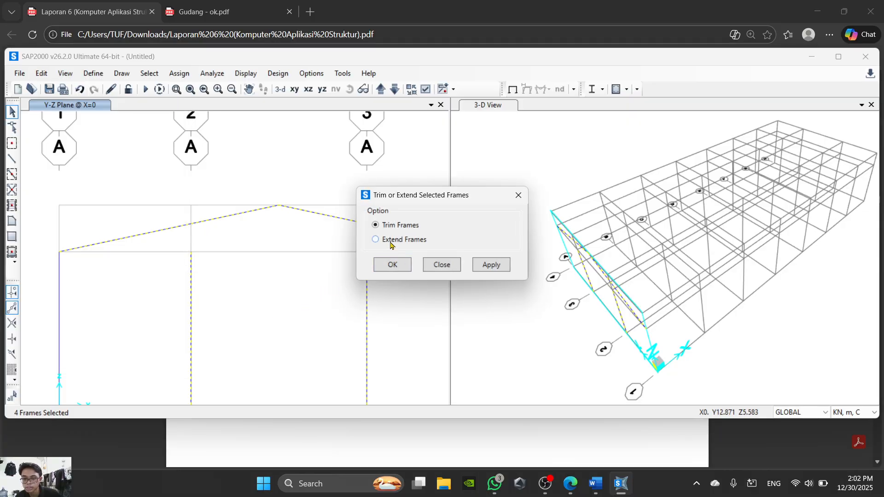
click(383, 267)
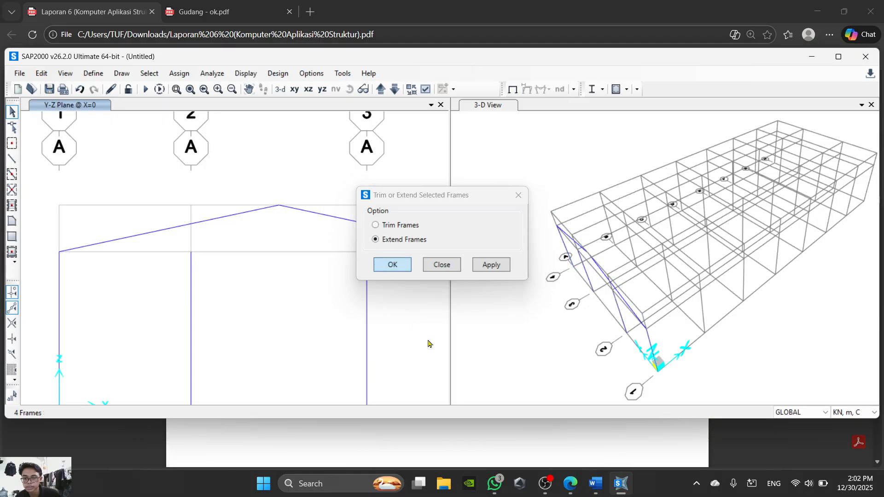
scroll(412, 333, down, 2)
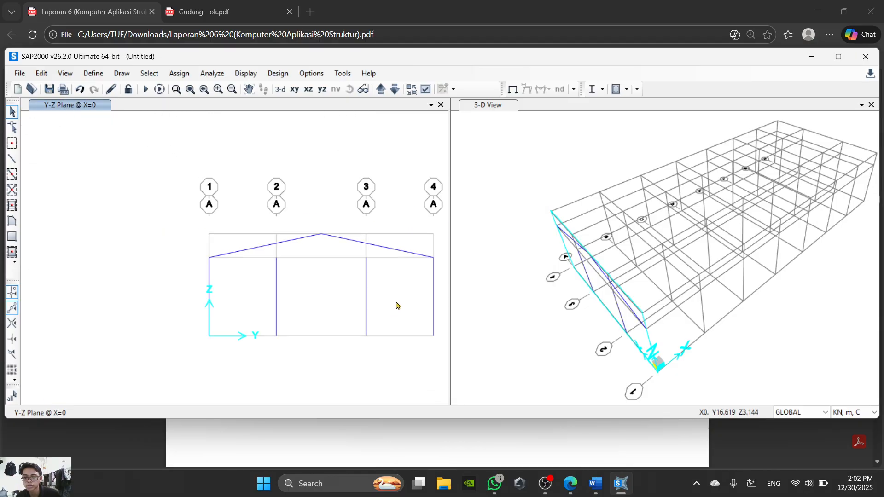
- Select the two Regel Depan columns and both rafters without their joints and try Extend Frames on them again
scroll(391, 292, up, 2)
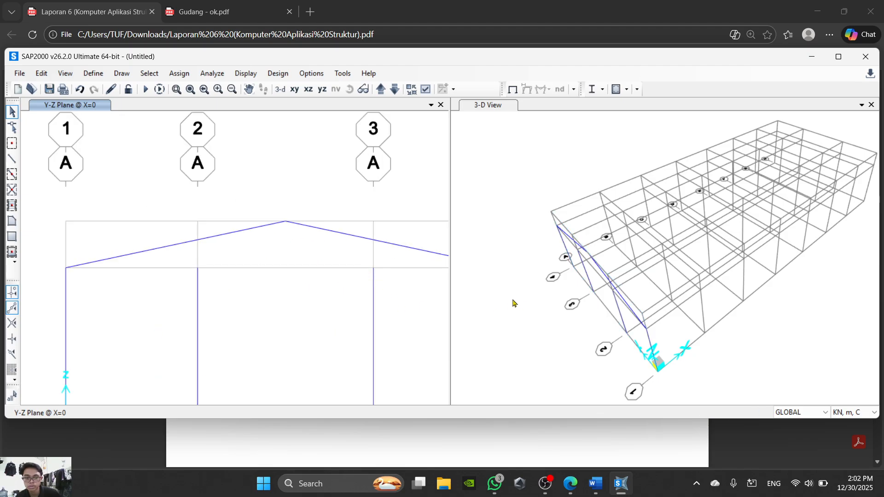
scroll(382, 262, down, 3)
middle_drag(316, 250, 312, 256)
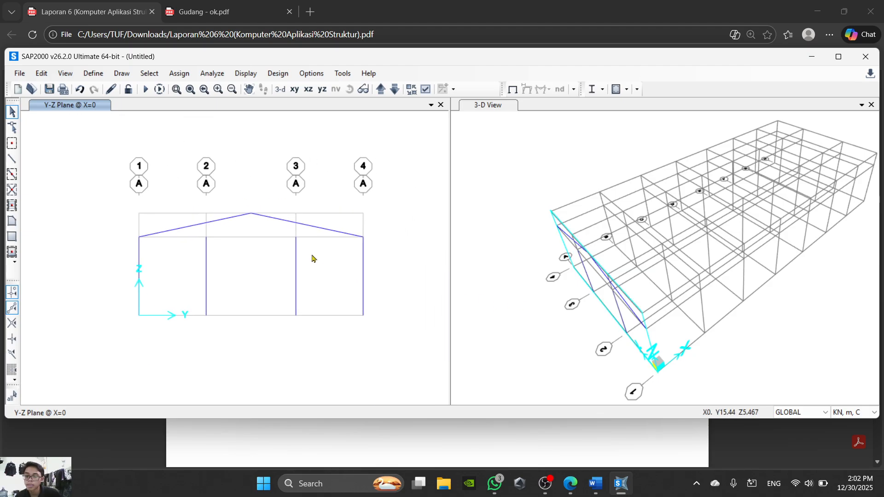
scroll(312, 256, up, 3)
scroll(254, 176, down, 3)
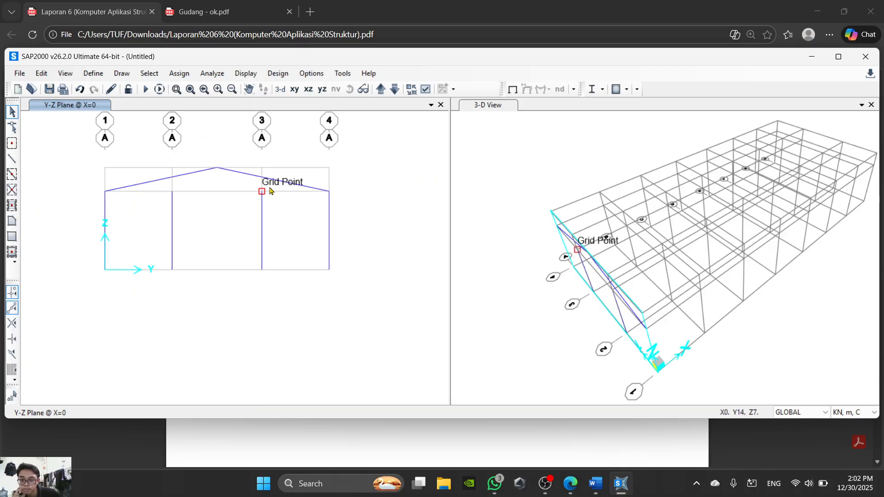
click(281, 181)
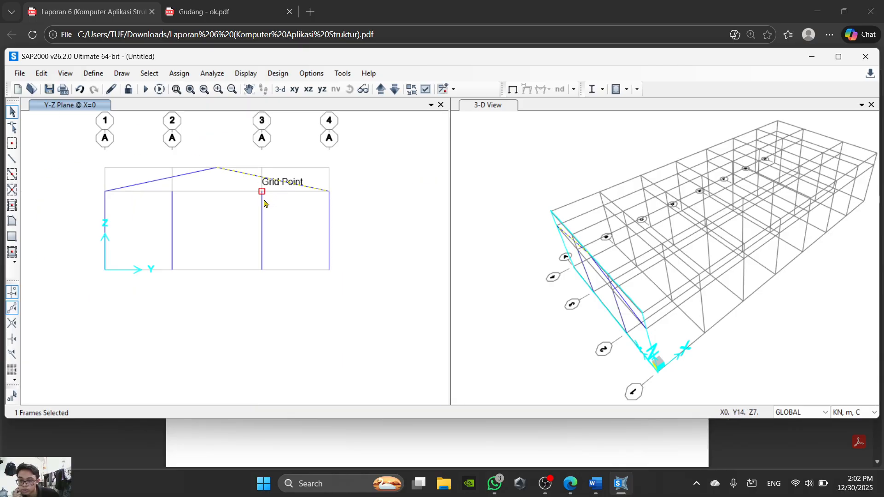
drag(266, 207, 134, 210)
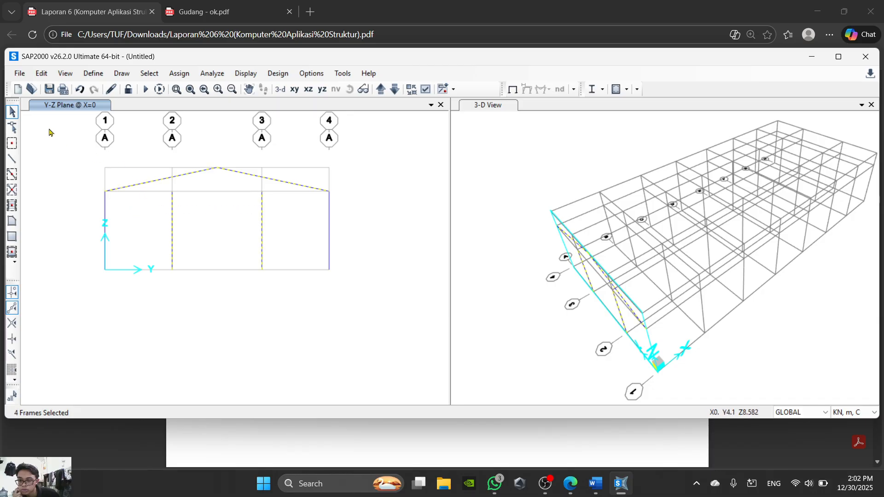
click(41, 73)
mouse_move(119, 283)
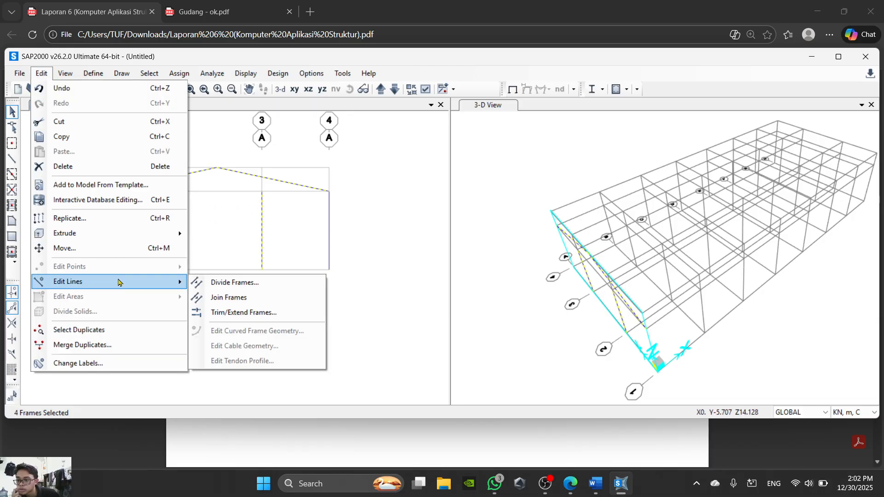
click(233, 312)
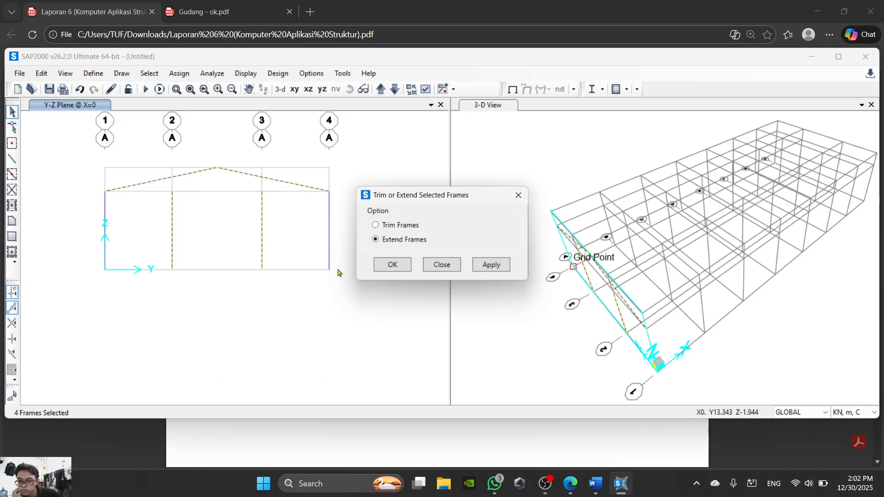
click(391, 264)
scroll(251, 196, up, 3)
scroll(251, 196, up, 3)
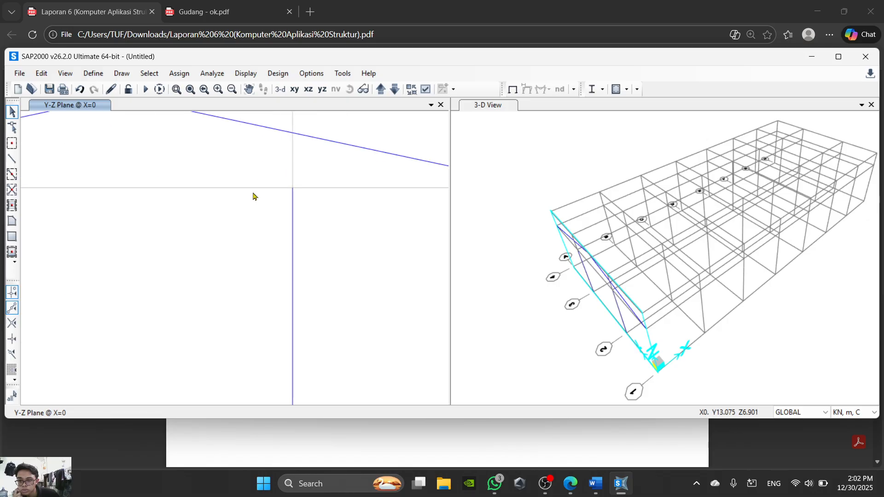
scroll(308, 268, down, 3)
scroll(305, 267, down, 2)
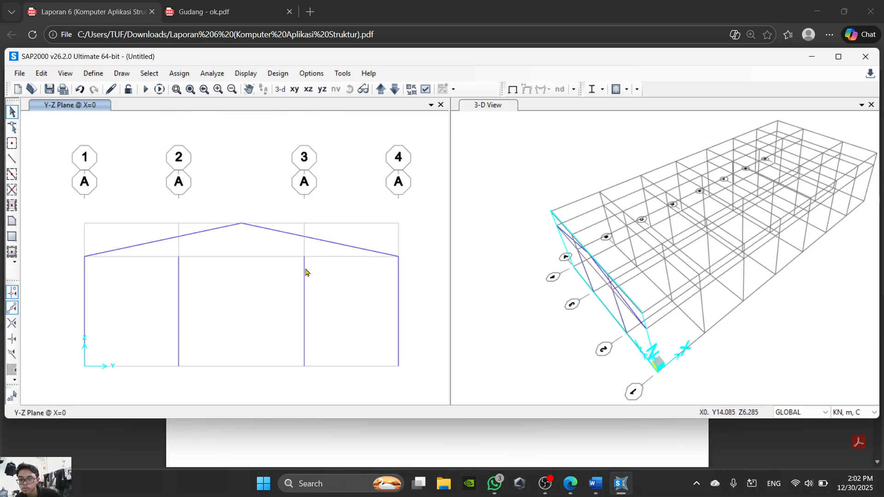
- Select both Regel Depan columns with their top joints at Z=7 m and both rafters, and extend the columns to the rafters with Extend Frames
click(215, 265)
scroll(302, 285, up, 2)
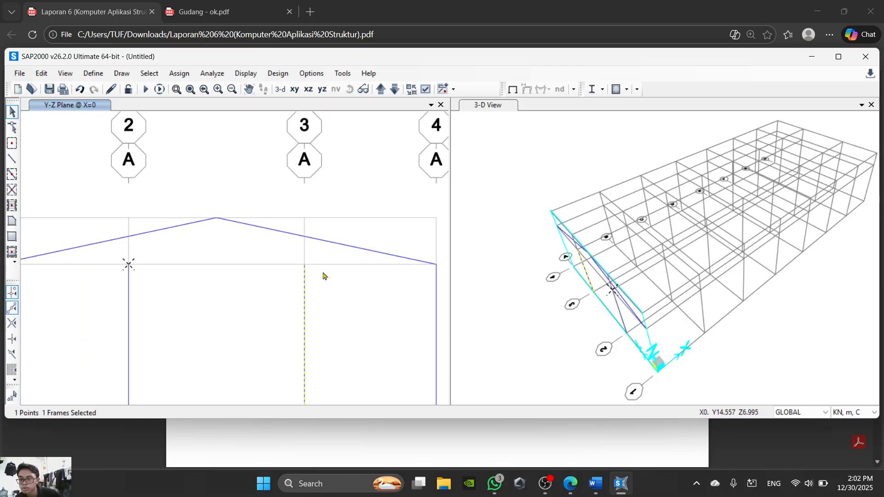
drag(202, 225, 98, 221)
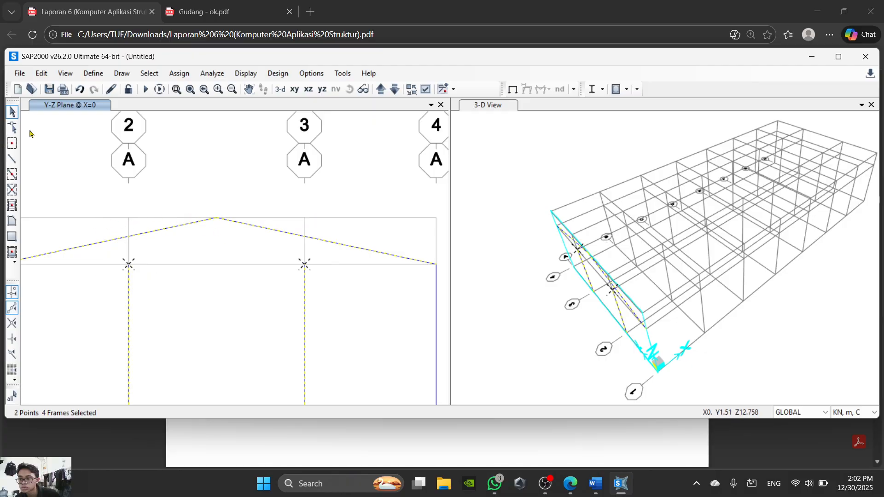
click(41, 74)
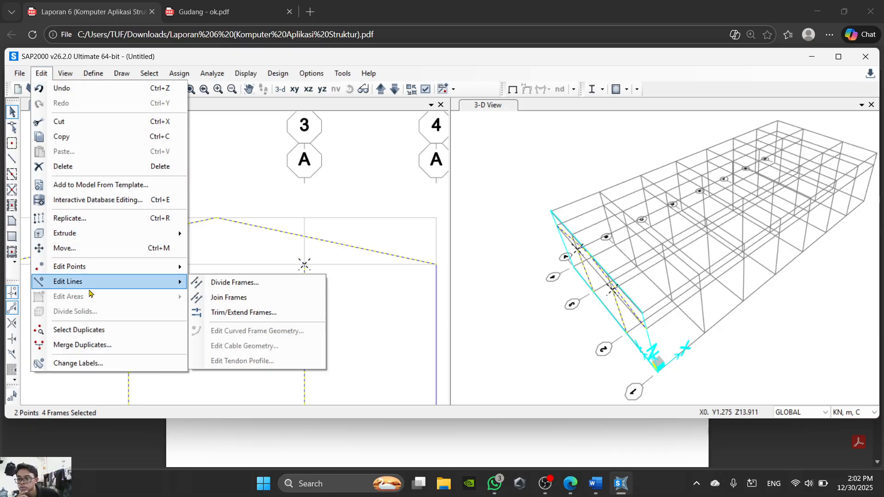
click(243, 313)
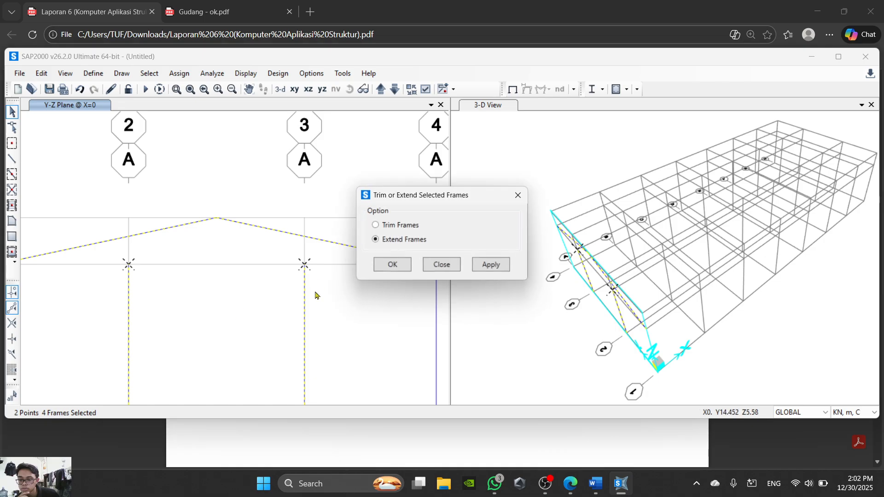
click(392, 264)
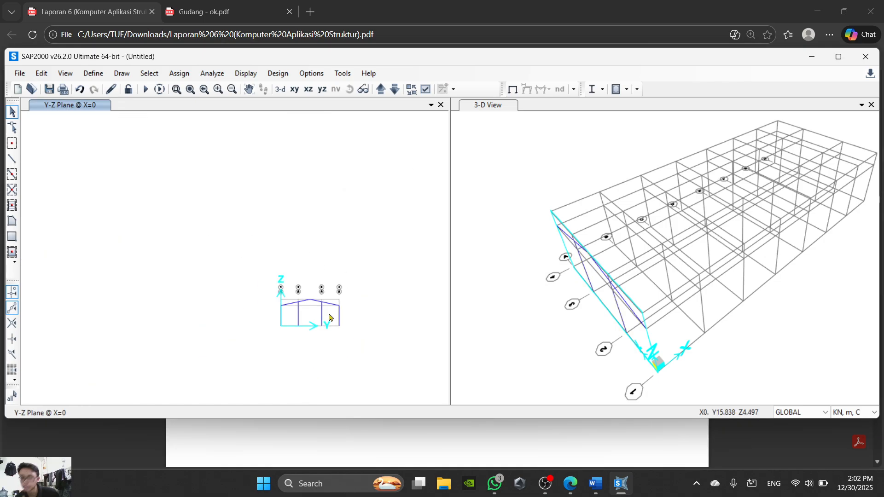
scroll(349, 276, down, 3)
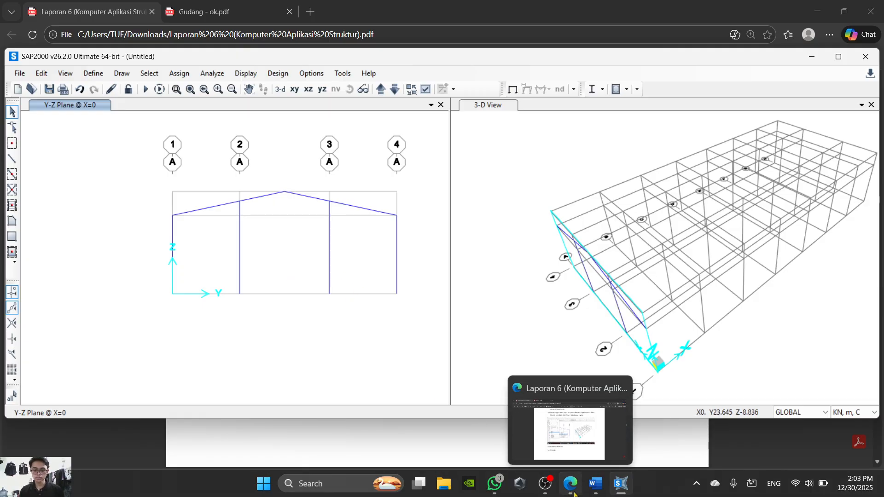
- Check step 18 in the Word instructions, then in SAP2000 assign pinned restraints to the four column base joints of the grid A frame
click(594, 491)
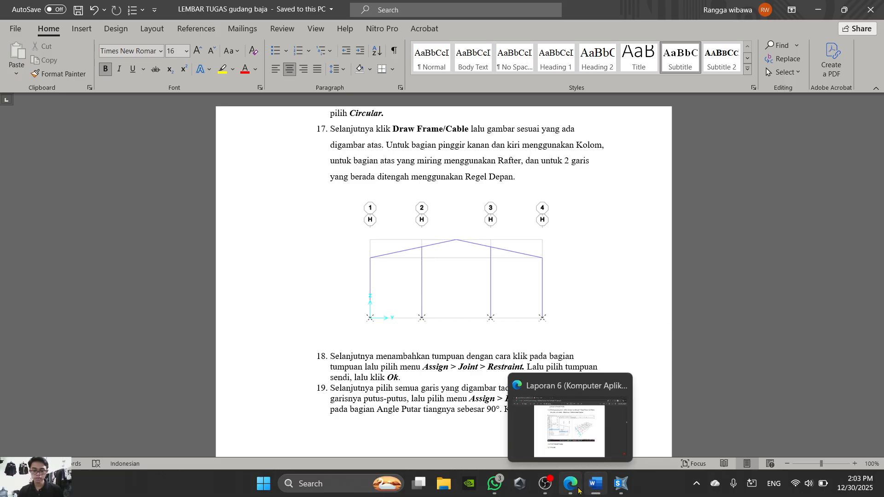
click(622, 488)
drag(131, 272, 396, 330)
scroll(393, 326, down, 3)
middle_drag(336, 310, 157, 276)
drag(224, 259, 341, 297)
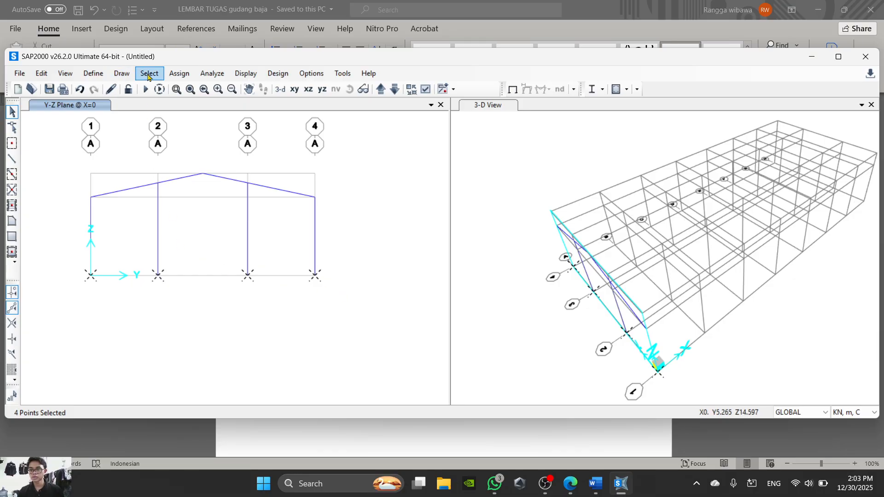
click(93, 73)
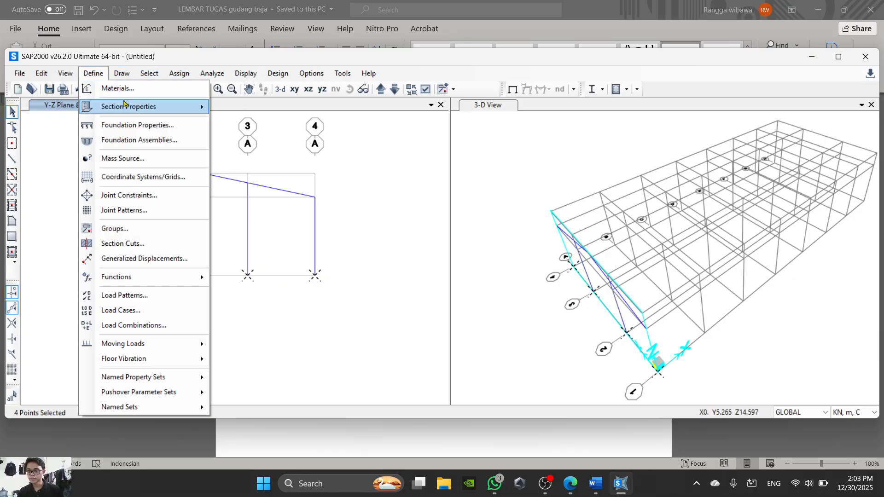
mouse_move(174, 74)
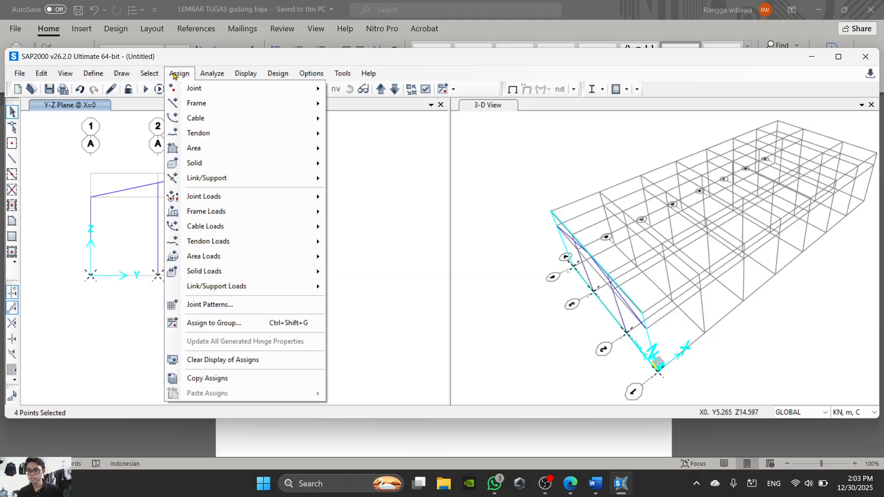
mouse_move(214, 88)
click(368, 89)
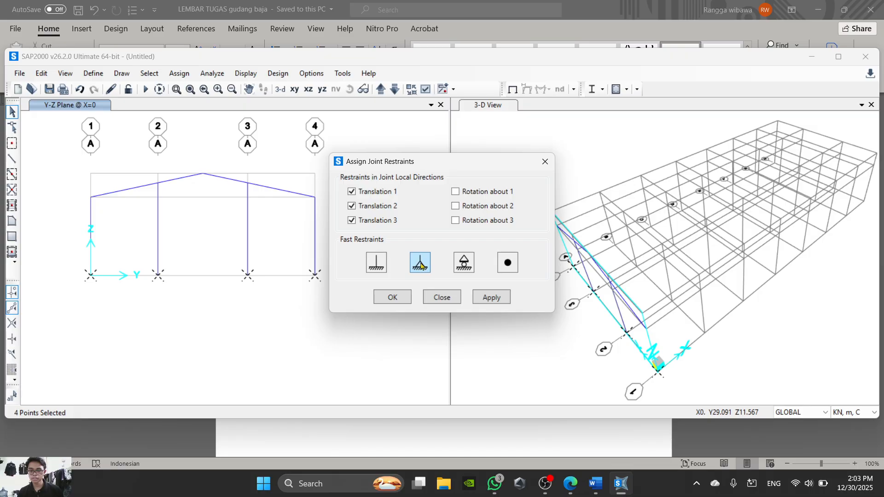
click(395, 298)
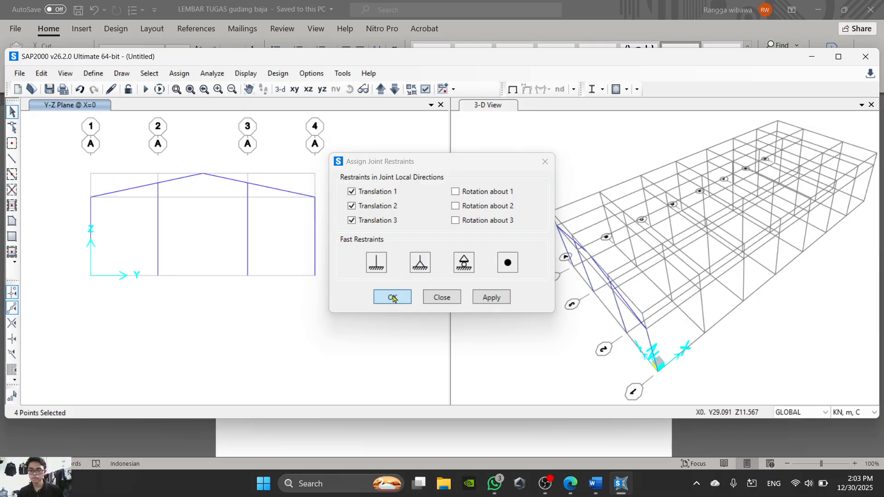
middle_drag(316, 321, 398, 321)
scroll(396, 288, up, 3)
middle_drag(396, 288, 417, 300)
scroll(416, 300, down, 3)
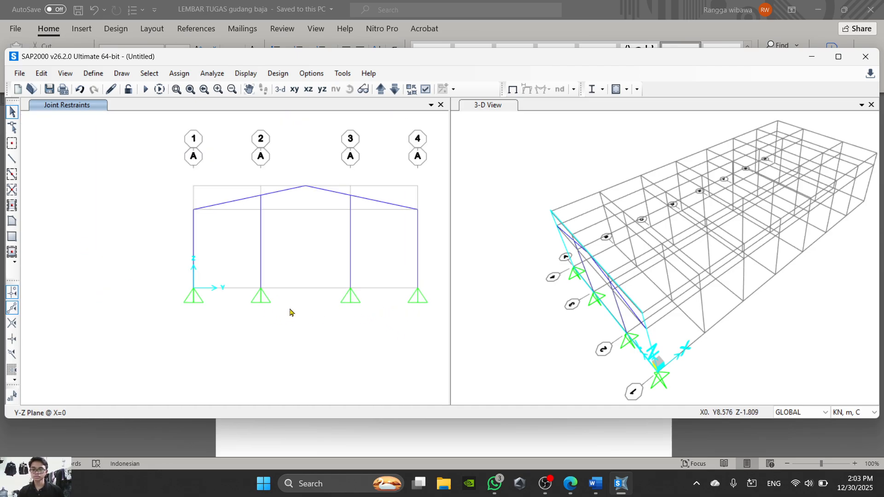
middle_drag(331, 317, 256, 291)
- Check steps 118 to 120 in the Laporan 6 PDF in the browser for assigning local axes to the columns
click(566, 487)
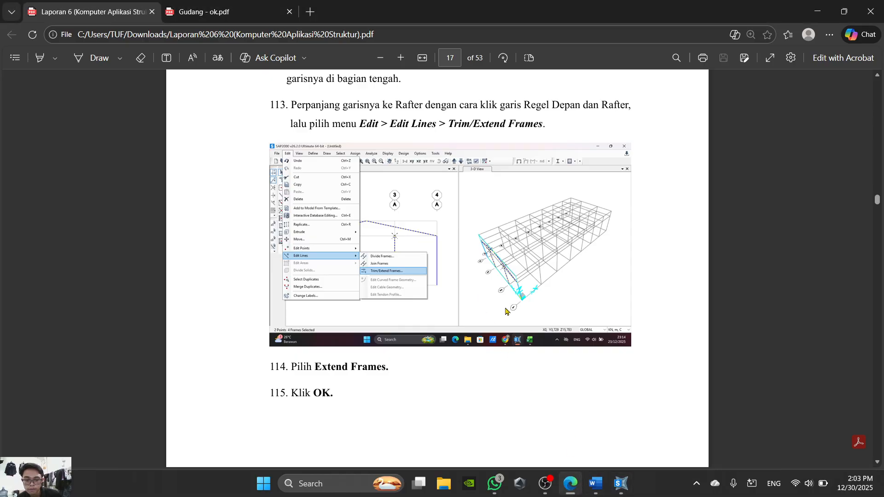
scroll(506, 311, down, 15)
scroll(506, 312, up, 1)
scroll(506, 312, up, 3)
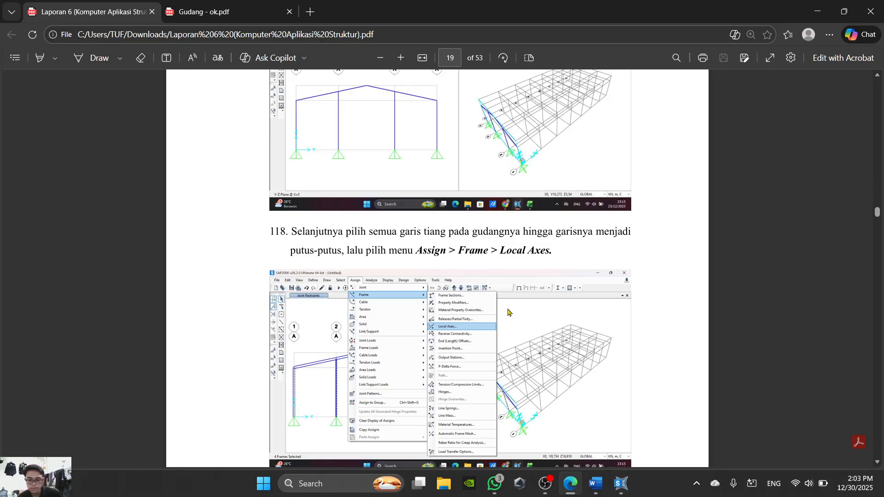
scroll(438, 352, down, 4)
scroll(438, 351, up, 3)
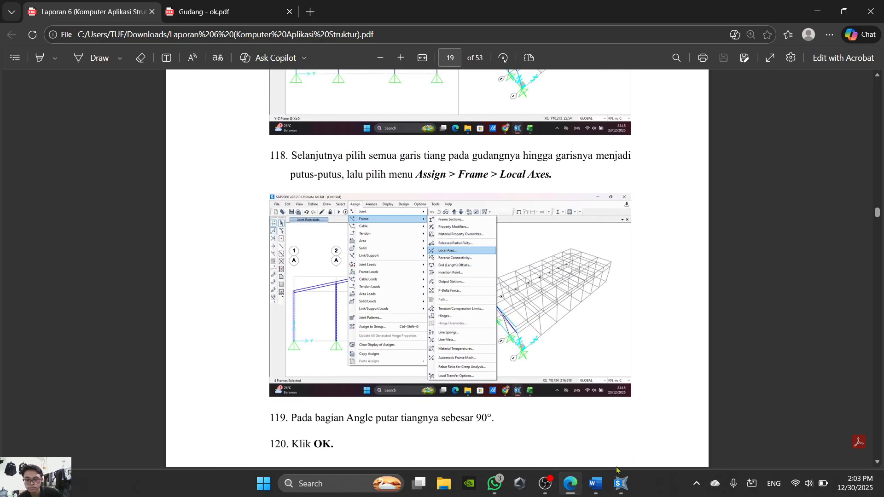
click(571, 484)
- Back in SAP2000, set the view type of the grid A elevation at X=0 to Extrude
scroll(615, 324, up, 3)
scroll(621, 270, down, 3)
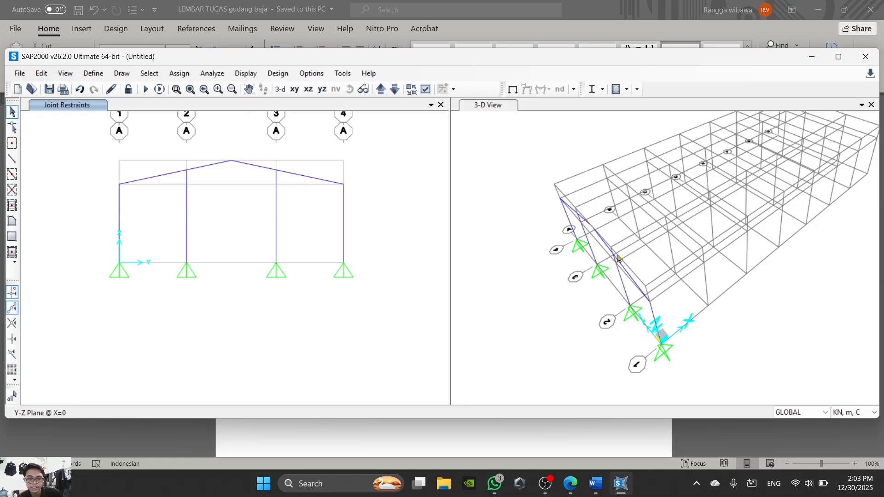
click(425, 89)
click(384, 88)
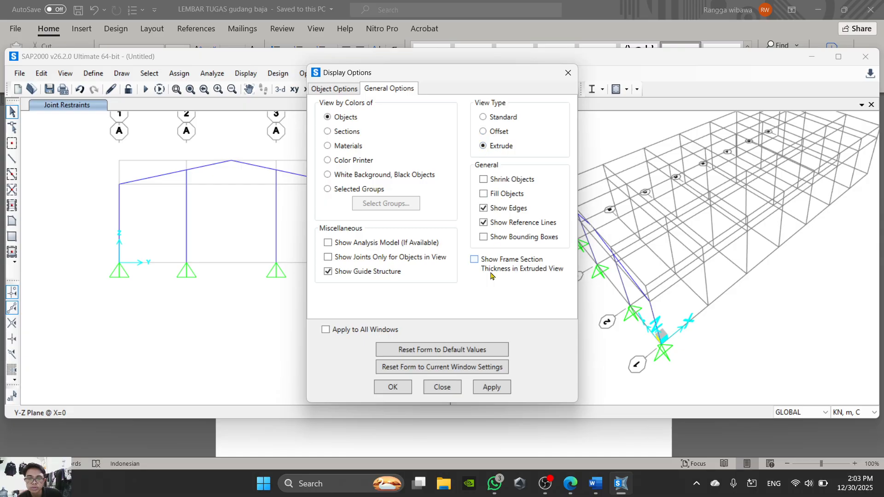
click(394, 387)
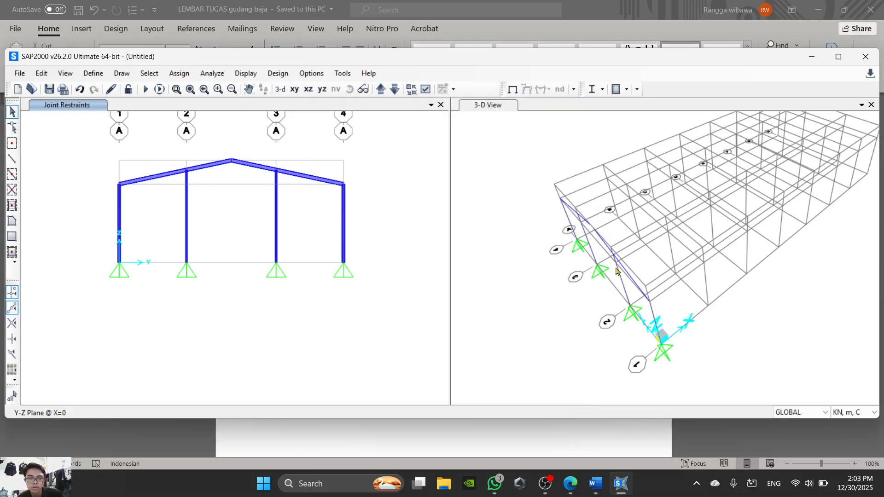
- Set the view type of the 3-D view to Extrude and inspect the orientation of the column sections
scroll(617, 271, up, 3)
scroll(618, 271, down, 5)
scroll(617, 271, up, 5)
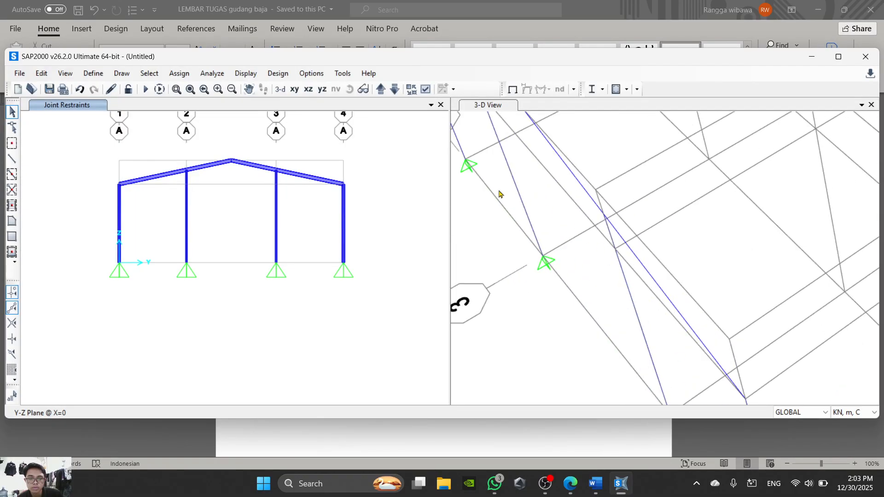
scroll(460, 231, down, 3)
scroll(514, 300, down, 2)
click(514, 300)
middle_drag(513, 297, 511, 302)
click(425, 89)
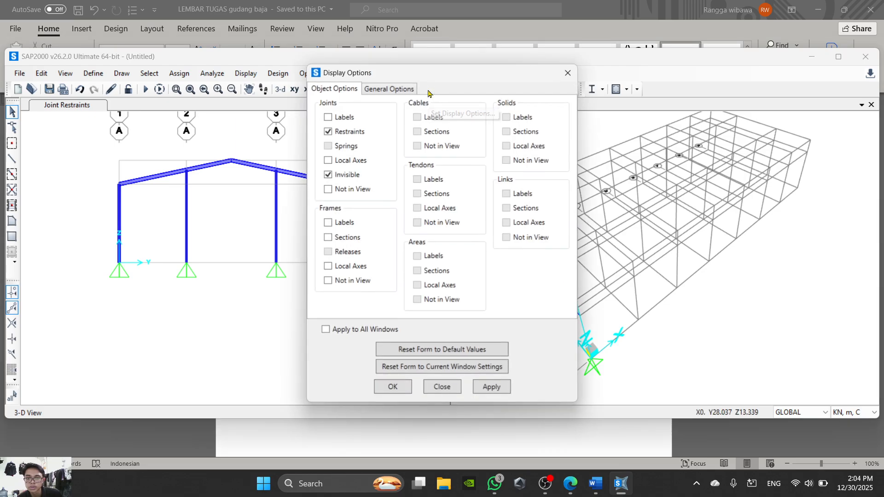
click(394, 88)
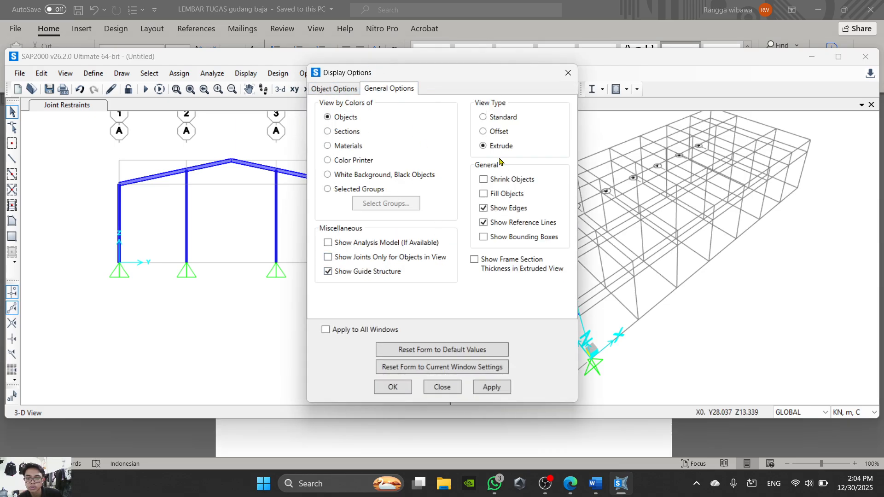
click(395, 391)
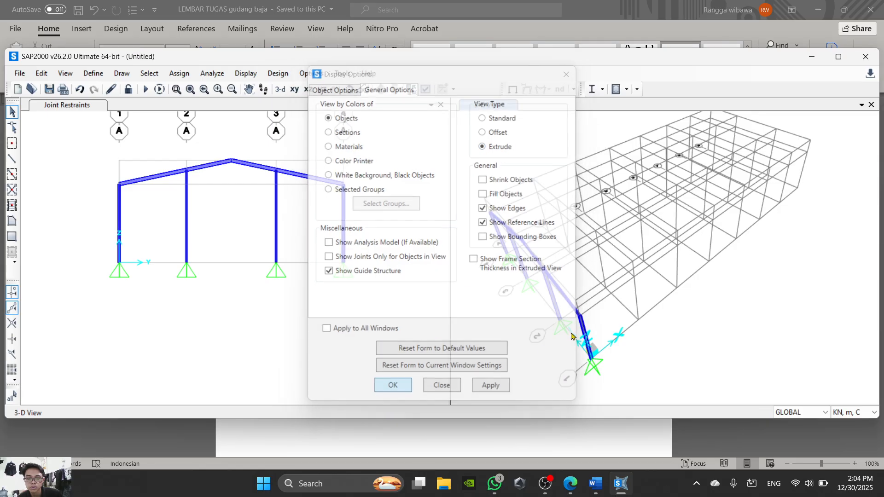
scroll(503, 249, up, 3)
- Set the view type of the grid A elevation at X=0 back to Standard
click(360, 228)
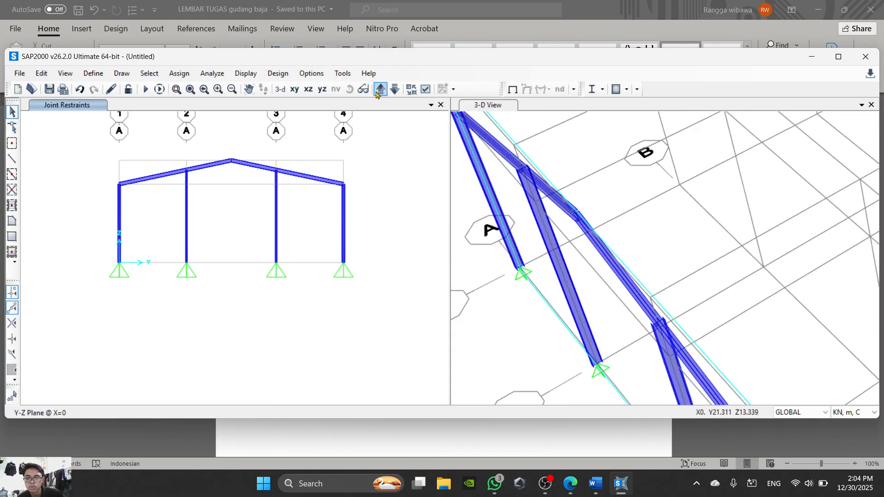
click(425, 89)
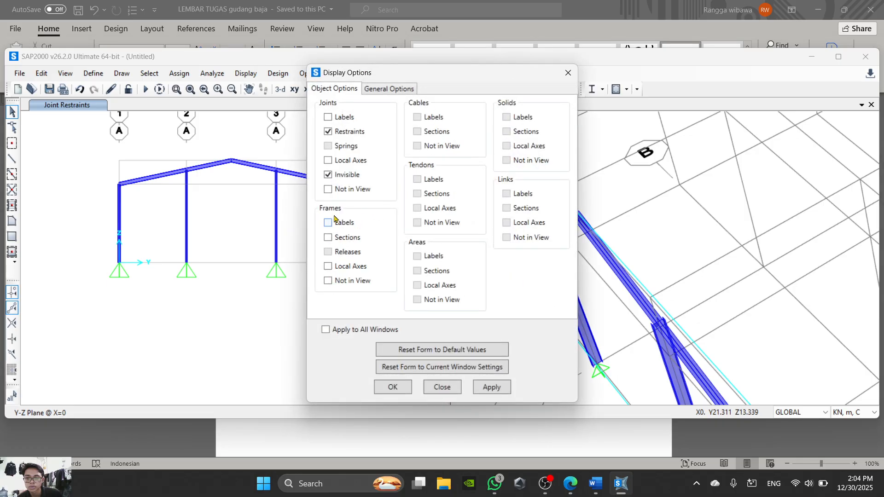
click(386, 88)
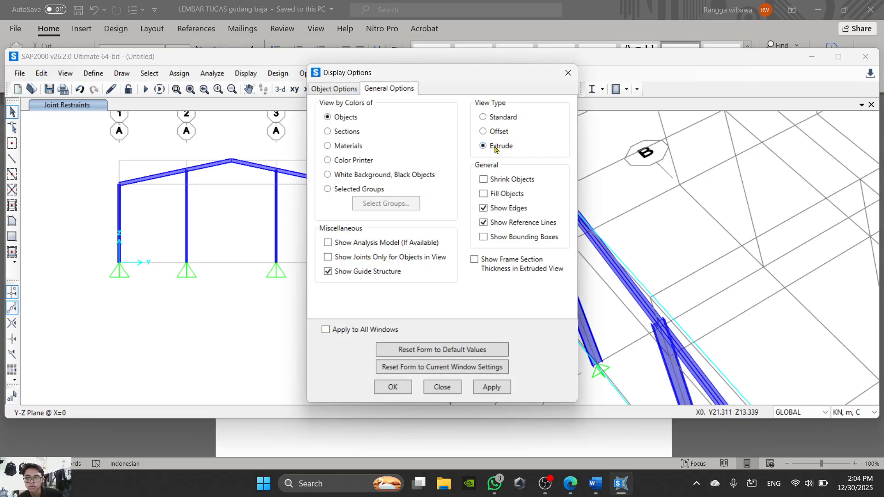
click(402, 394)
scroll(572, 306, up, 3)
scroll(578, 294, down, 3)
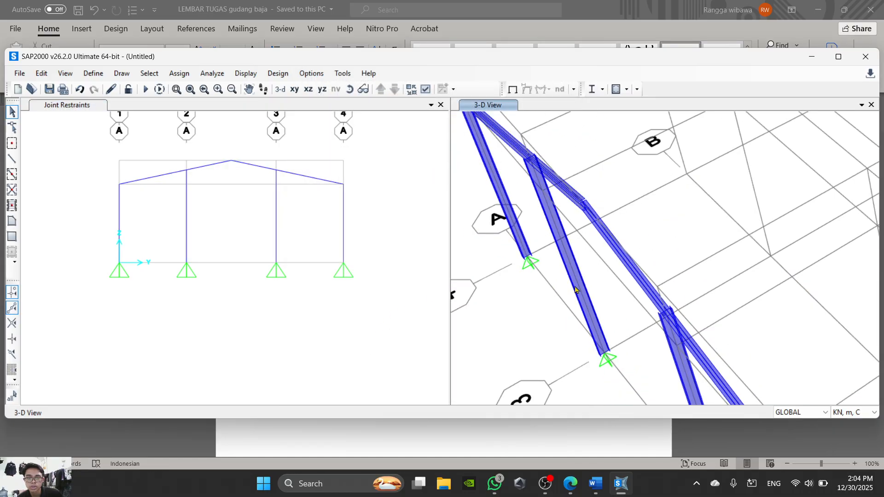
scroll(575, 293, down, 3)
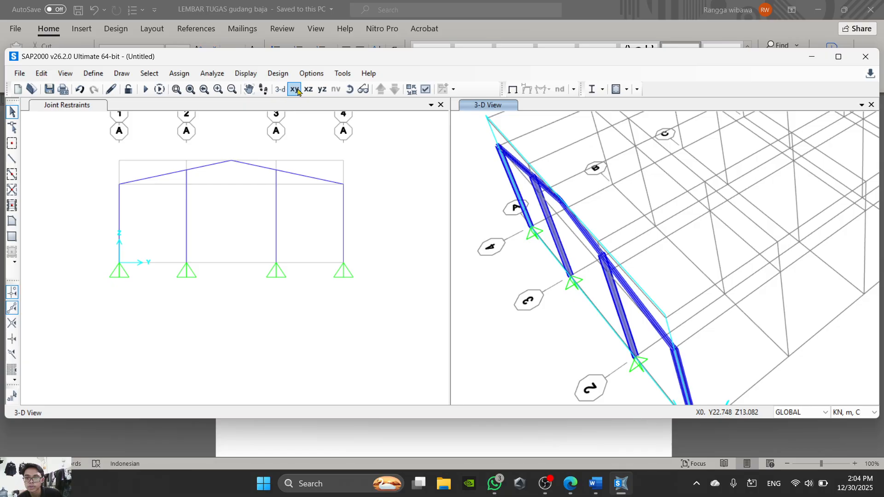
- Show the Y-Z plane at X=0 in the extruded view window and examine how the columns meet the rafters
click(322, 89)
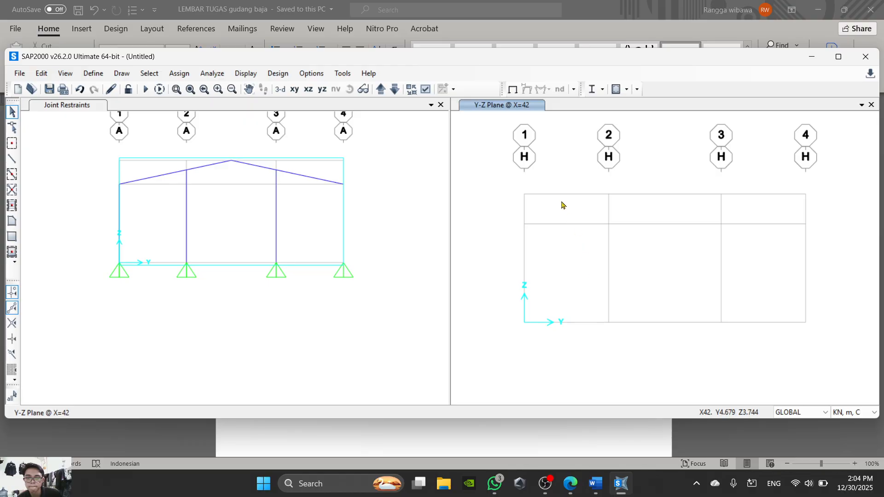
click(394, 90)
click(380, 88)
scroll(528, 231, up, 3)
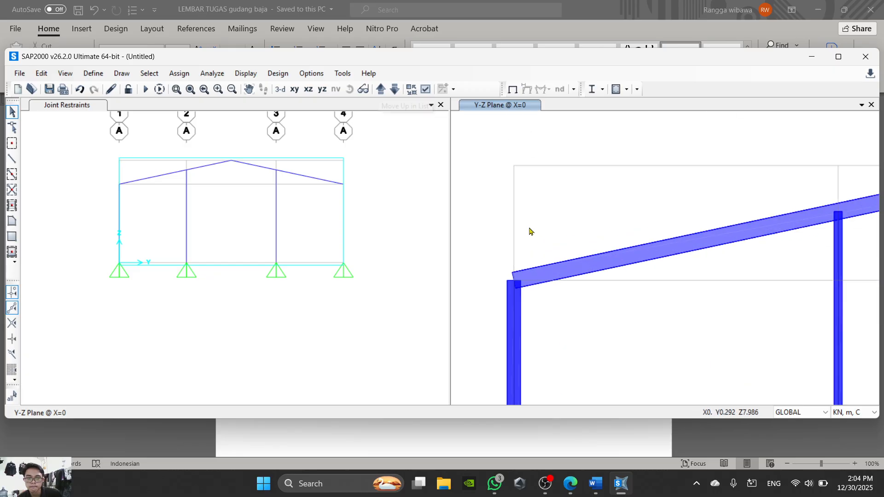
scroll(665, 302, down, 2)
scroll(648, 239, up, 2)
scroll(644, 237, down, 4)
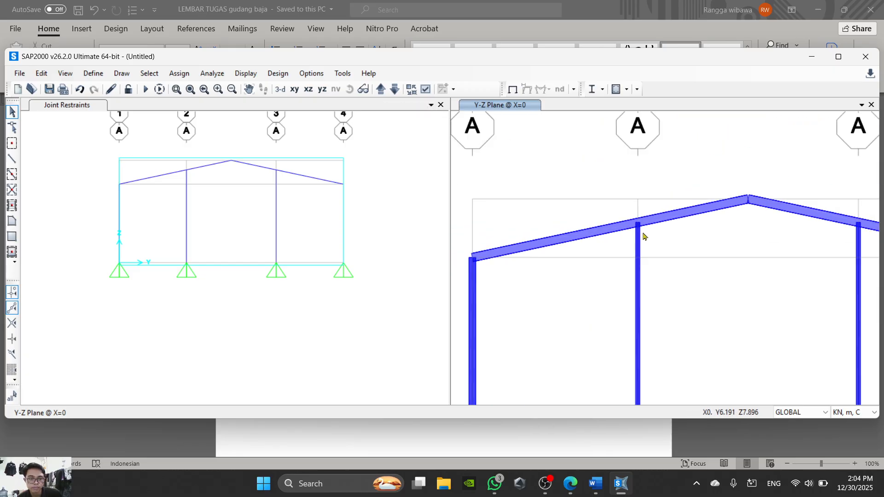
scroll(750, 243, up, 2)
scroll(750, 242, down, 2)
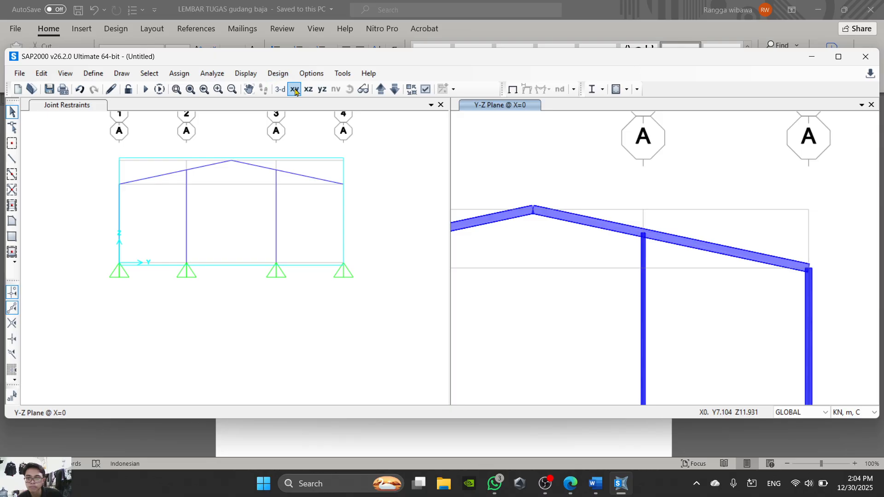
- Return that window to the 3-D view and examine the orientation of the extruded column sections along the grid A frame
scroll(659, 286, up, 6)
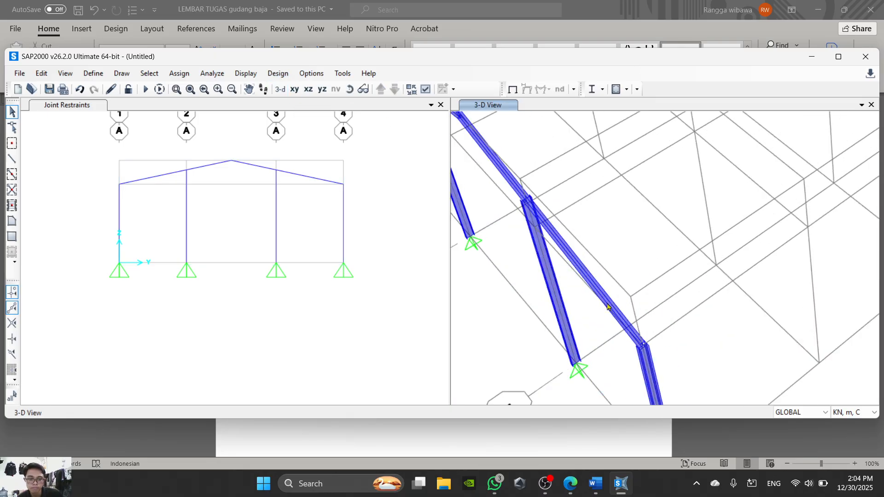
scroll(571, 248, down, 4)
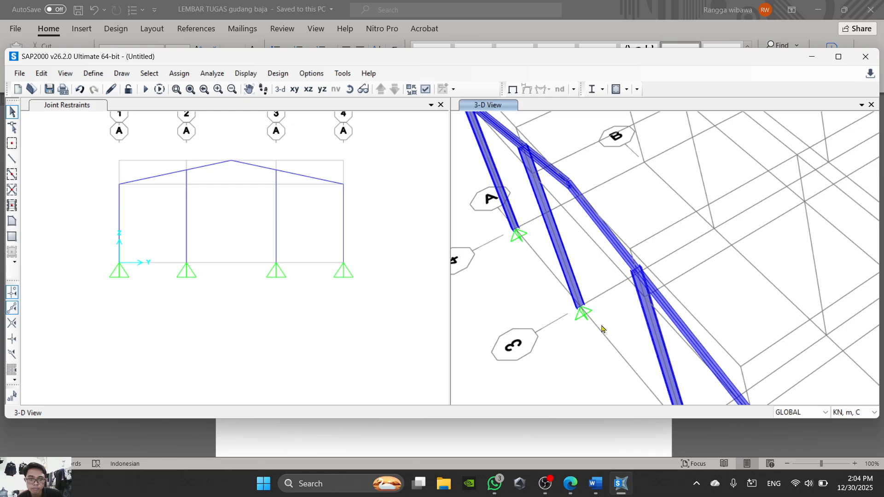
scroll(525, 174, up, 5)
scroll(571, 363, down, 1)
scroll(571, 363, down, 2)
middle_drag(479, 253, 572, 232)
scroll(421, 200, up, 3)
middle_drag(356, 191, 299, 212)
scroll(414, 200, down, 3)
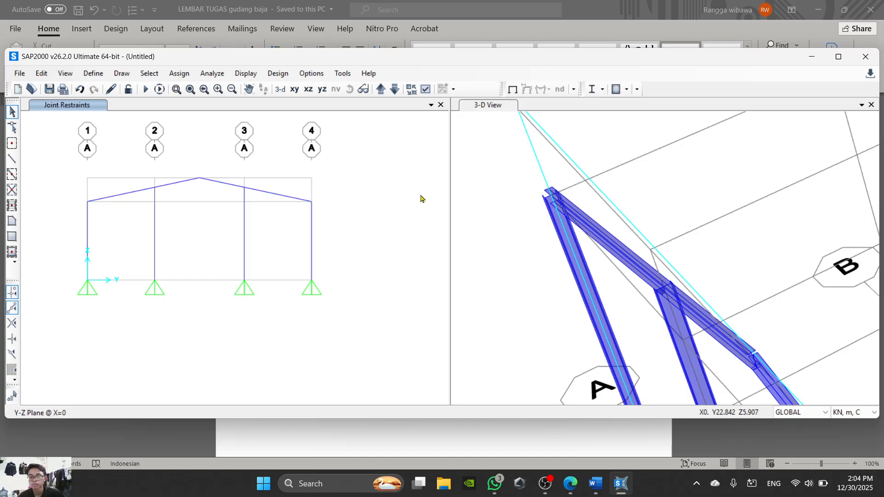
scroll(645, 264, up, 3)
scroll(714, 337, down, 5)
middle_drag(761, 351, 665, 157)
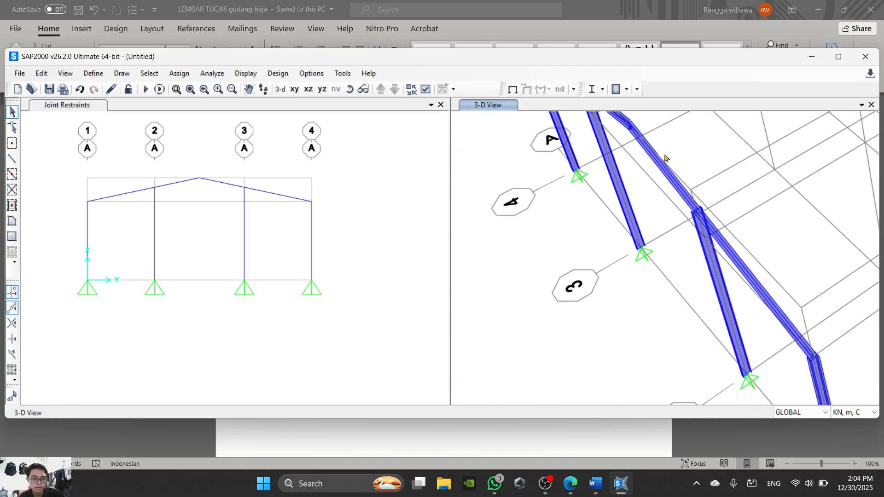
scroll(672, 194, up, 3)
scroll(675, 195, down, 3)
scroll(722, 297, up, 4)
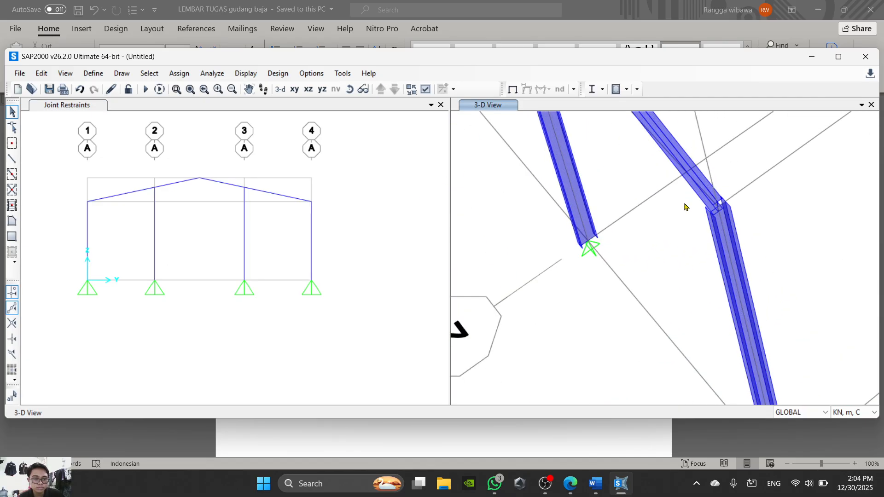
scroll(736, 230, down, 2)
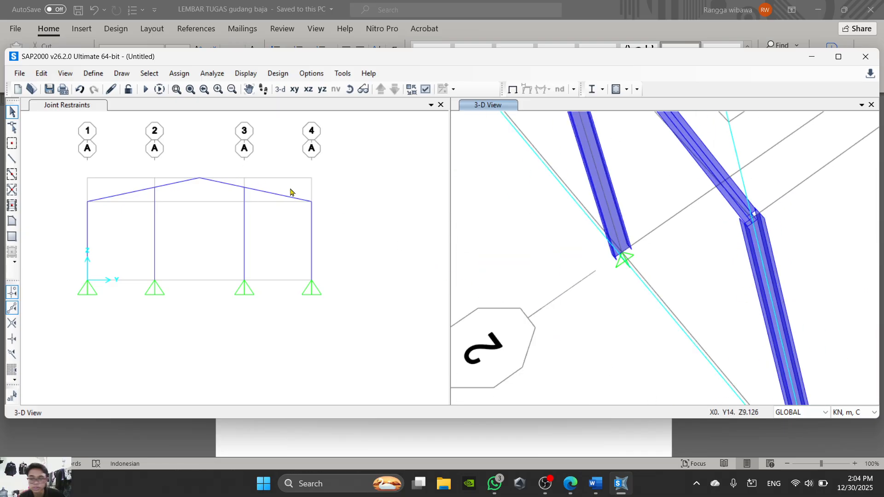
click(357, 180)
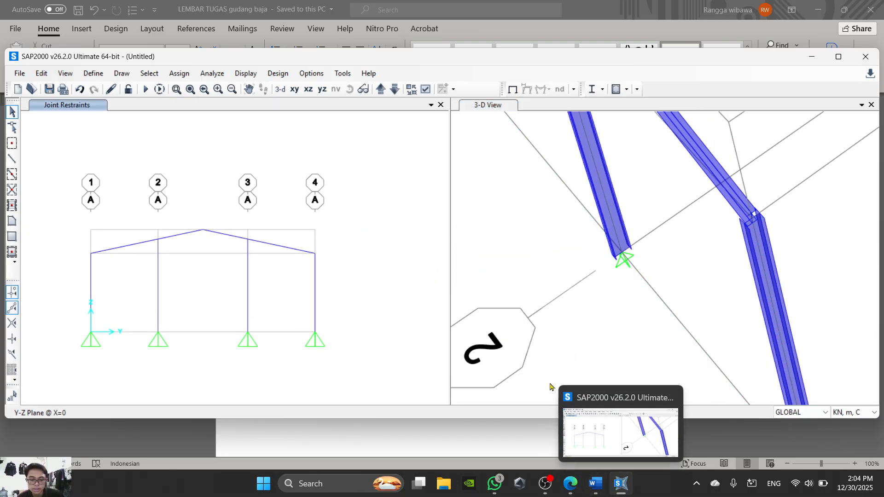
scroll(706, 219, down, 3)
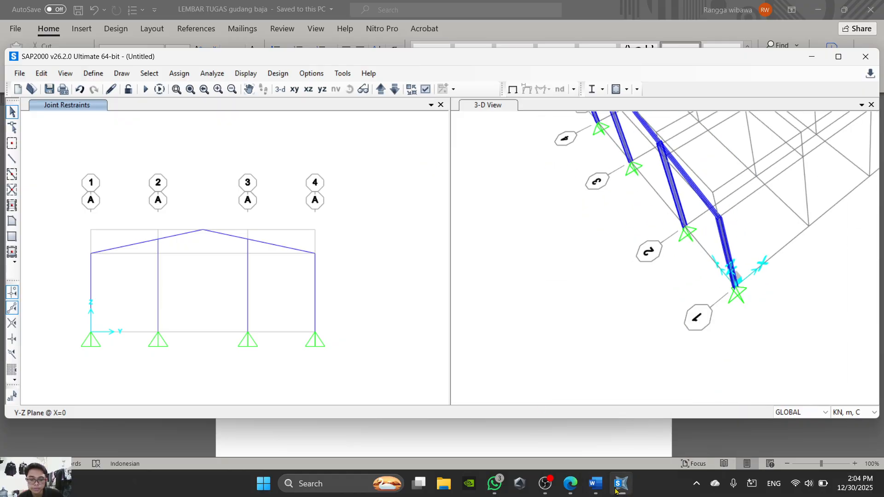
- Check step 19 in the Word instructions, then in SAP2000 assign a local axes angle of 90° to the four grid A columns
click(596, 483)
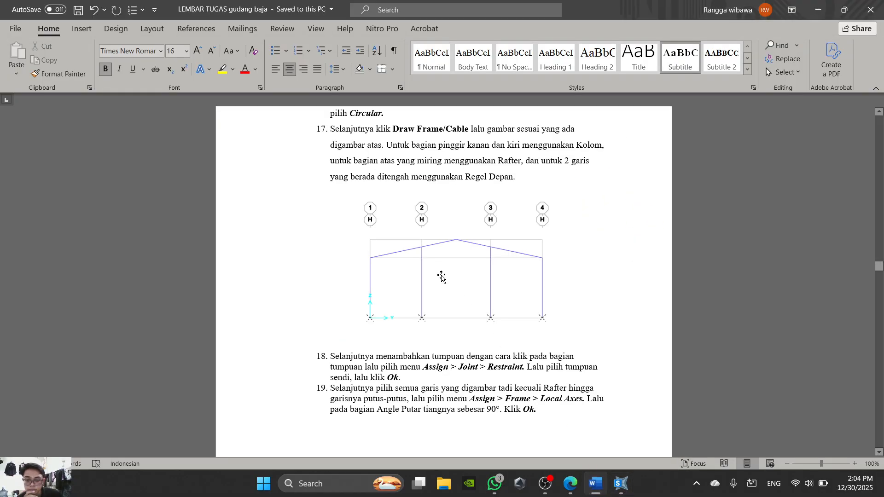
scroll(528, 263, down, 3)
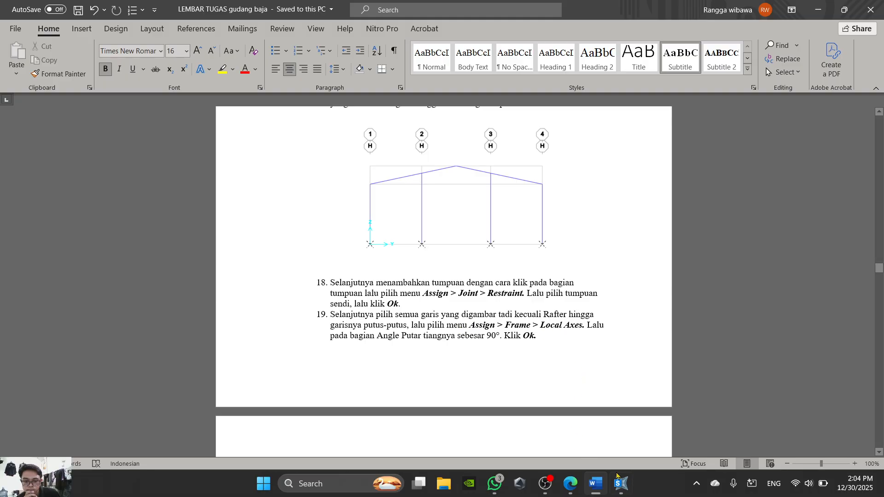
click(621, 483)
scroll(619, 283, up, 3)
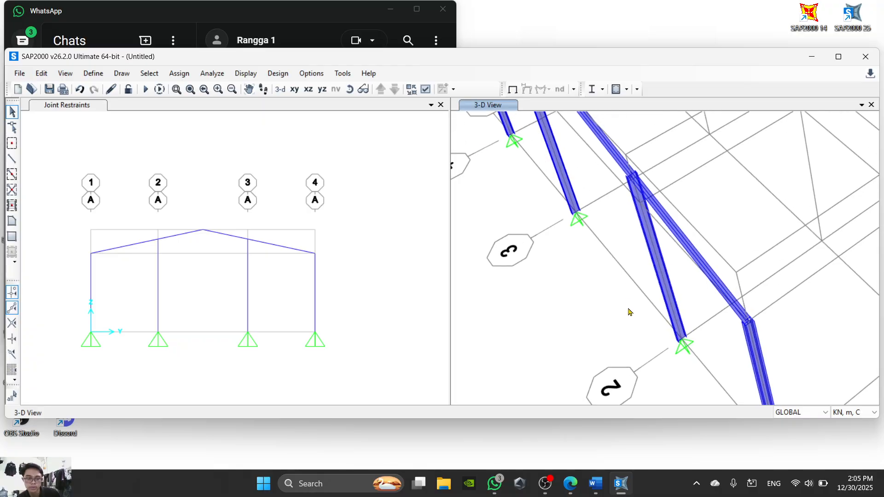
scroll(628, 310, down, 3)
drag(333, 290, 20, 293)
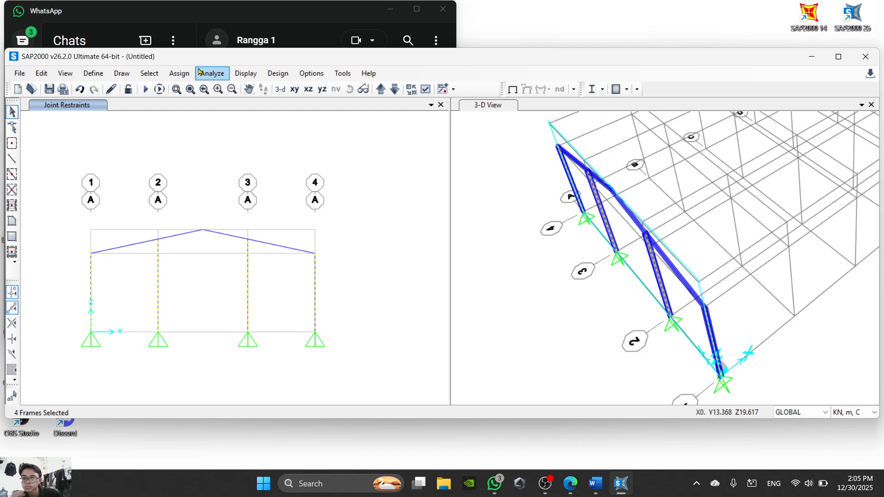
click(179, 73)
mouse_move(207, 111)
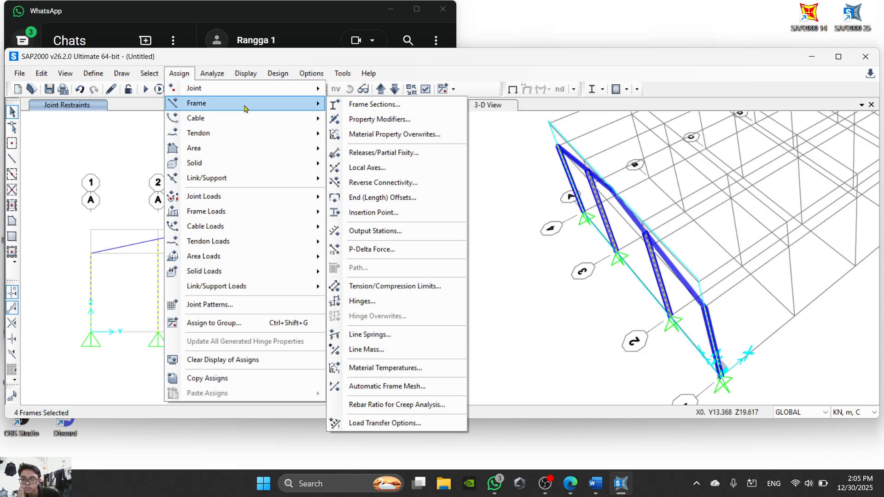
click(368, 167)
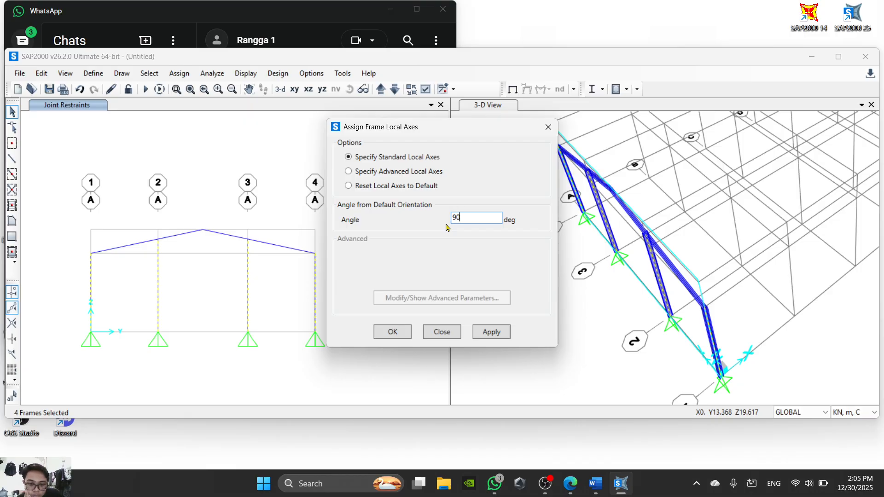
key(Tab)
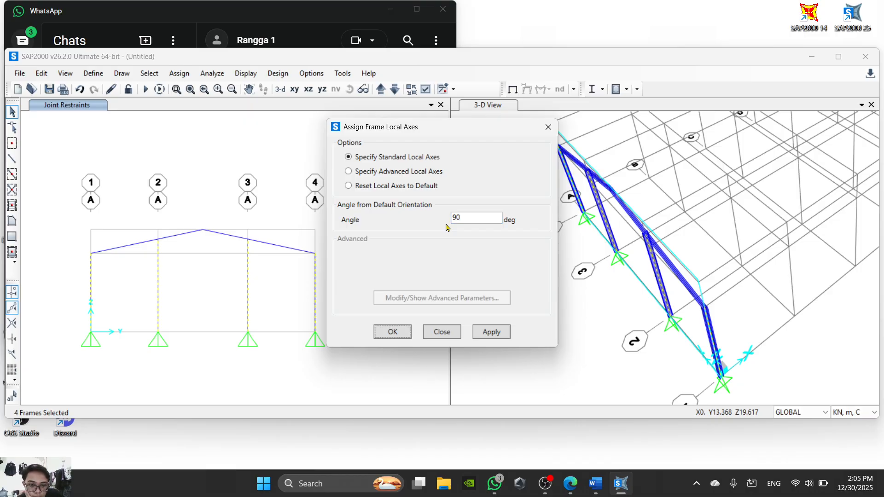
click(392, 332)
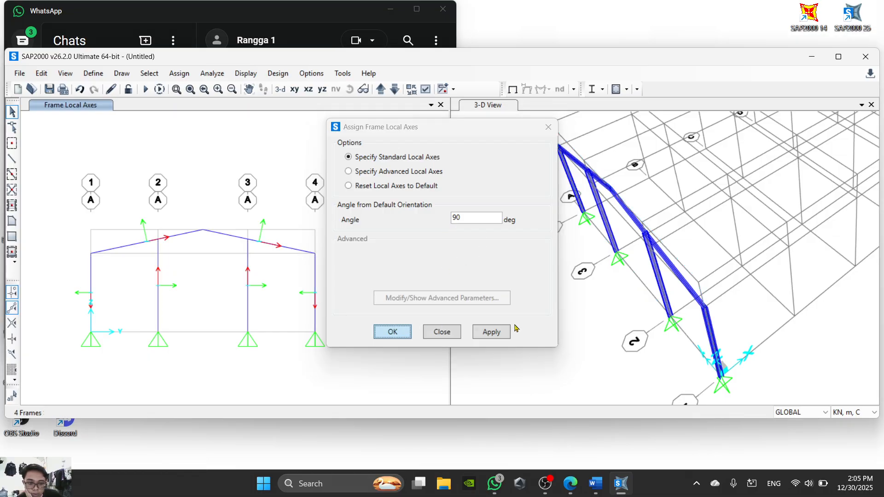
scroll(695, 283, up, 5)
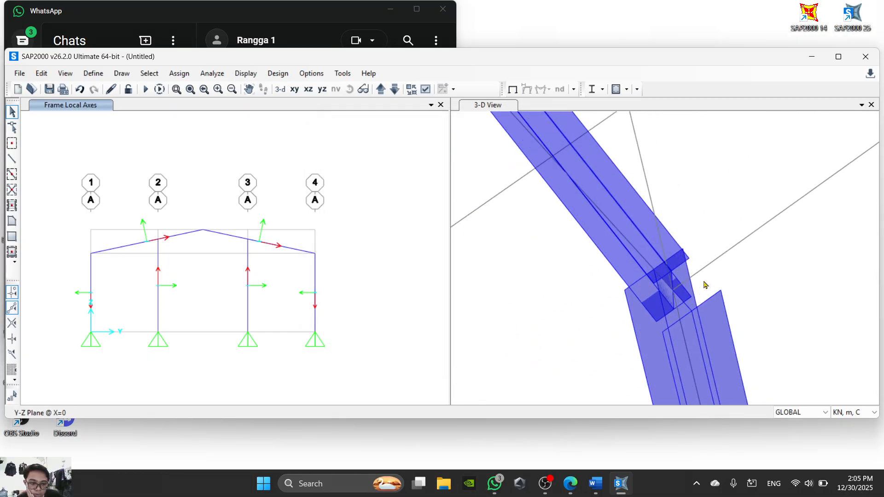
scroll(704, 285, down, 6)
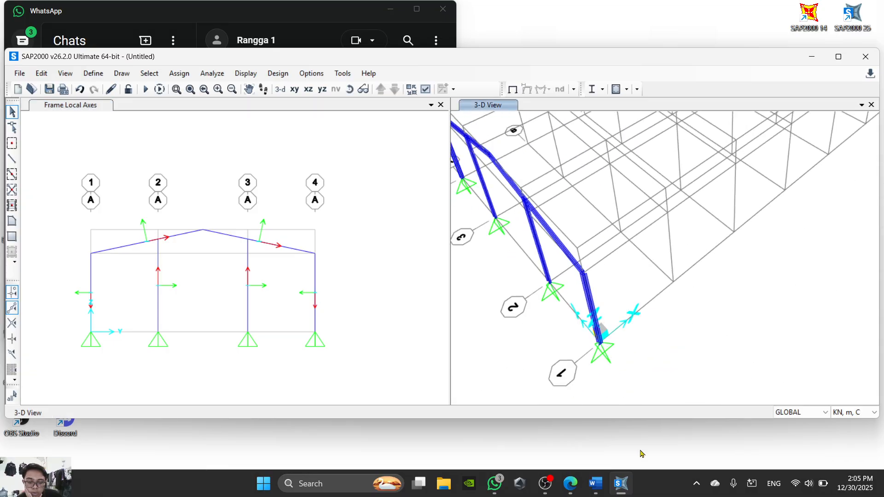
- Check the instructions following step 19 in Word, then the local axes and replication steps up to 124 in the Laporan 6 PDF in the browser
click(595, 483)
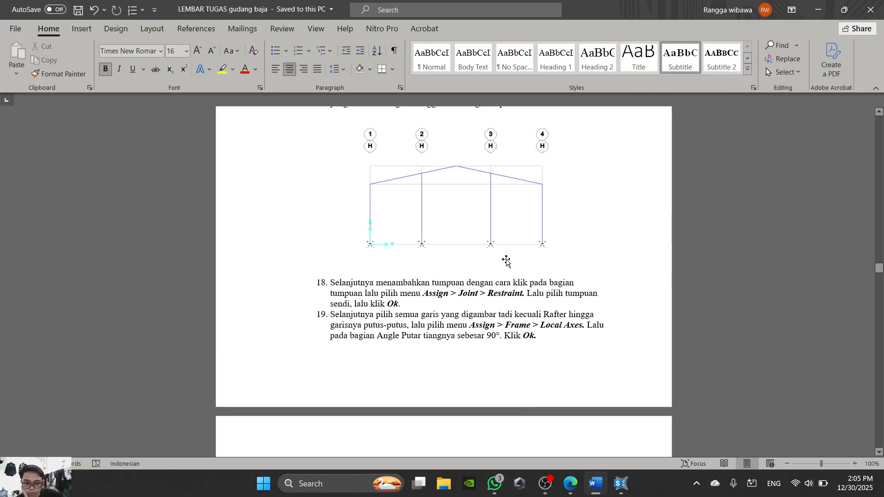
scroll(506, 261, down, 10)
scroll(506, 261, up, 9)
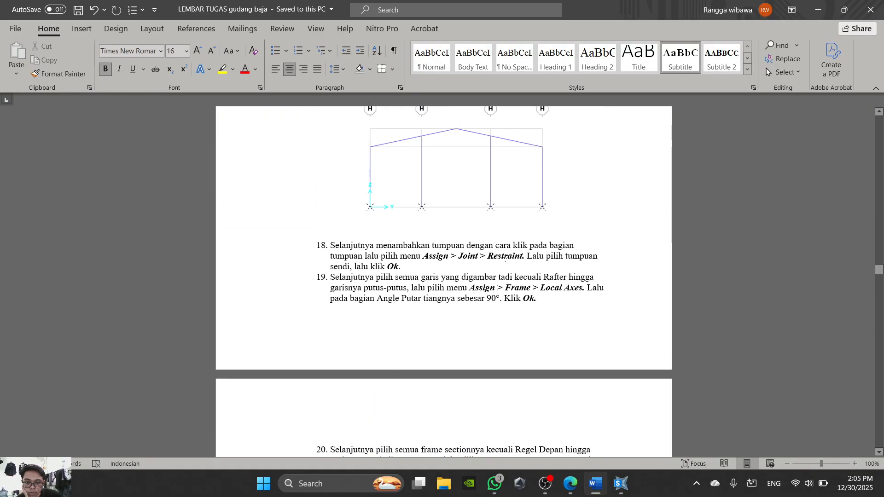
click(575, 487)
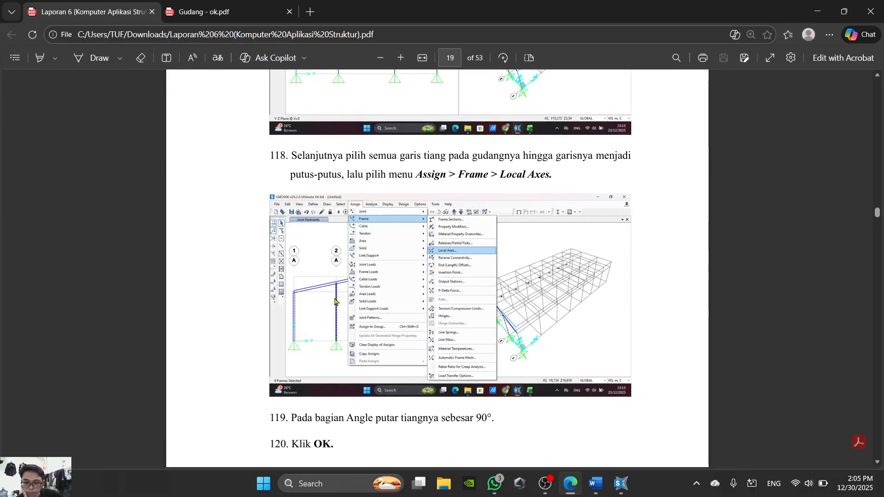
scroll(334, 301, down, 15)
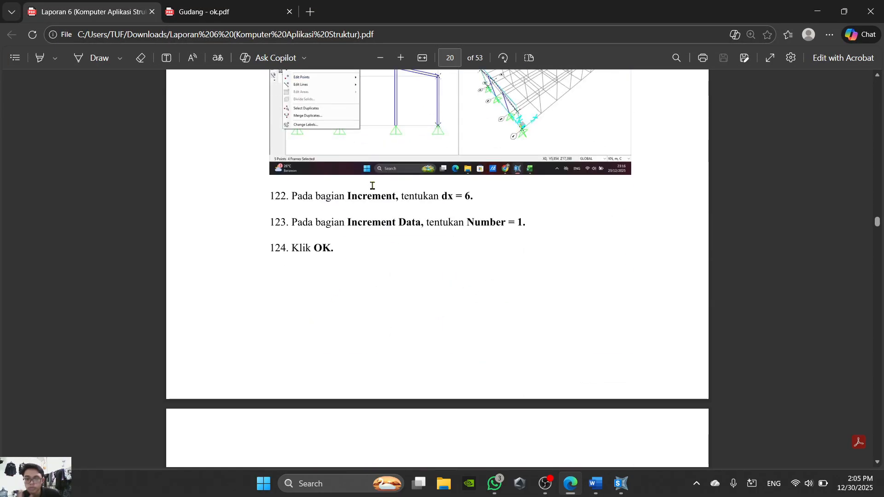
scroll(438, 184, up, 3)
ctrl+scroll(405, 232, up, 5)
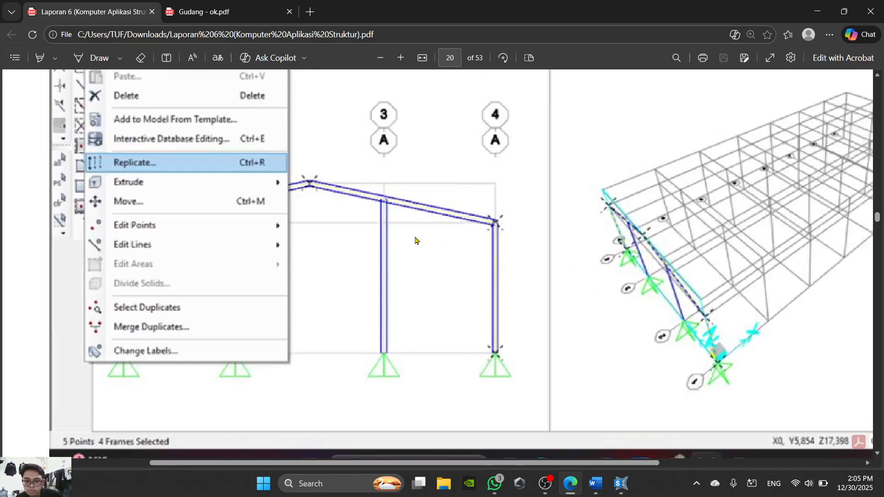
ctrl+scroll(545, 250, down, 5)
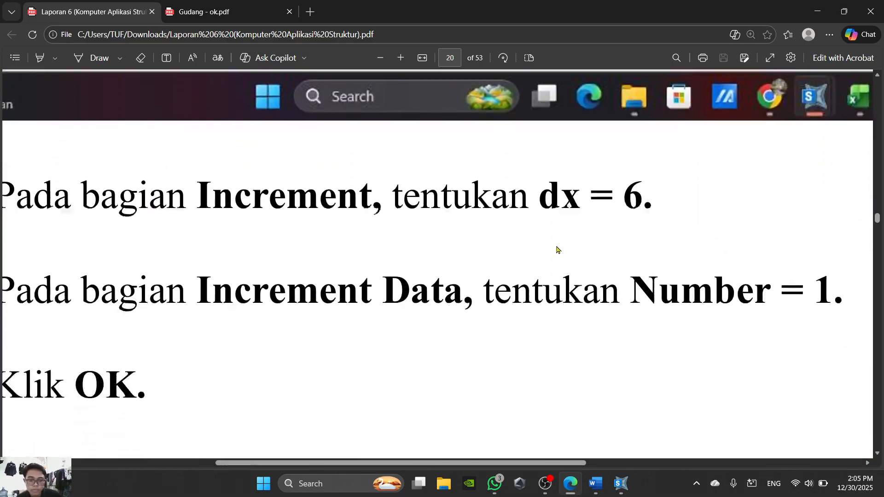
scroll(448, 225, down, 5)
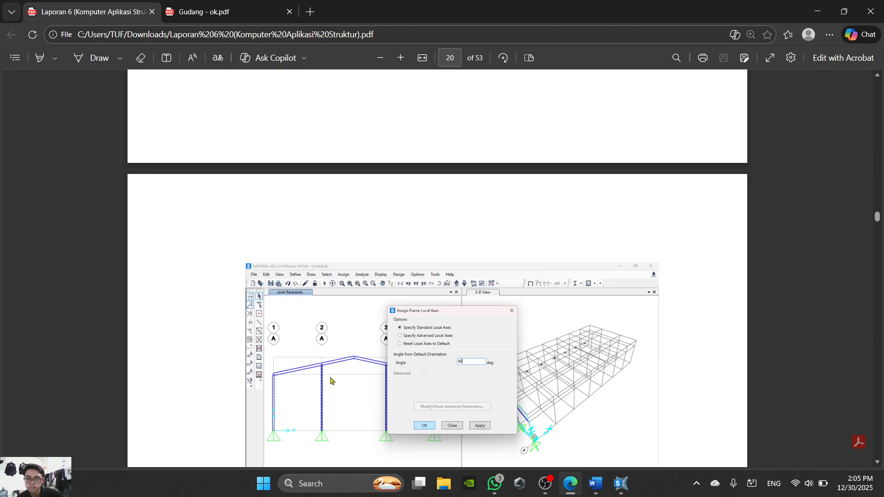
ctrl+scroll(330, 380, up, 3)
ctrl+scroll(318, 372, down, 2)
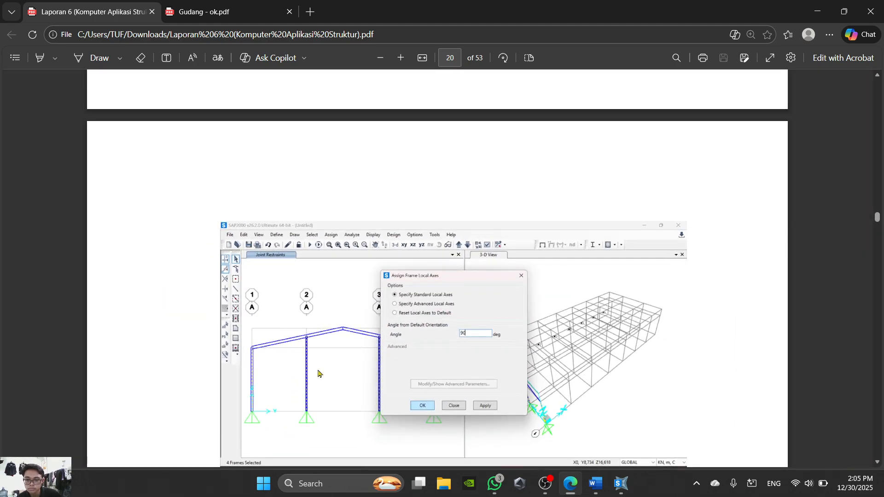
- Recheck replication step 121 in the Laporan 6 PDF, examine the grid A frame in SAP2000, and read step 20 in Word
scroll(318, 372, down, 5)
scroll(430, 276, up, 3)
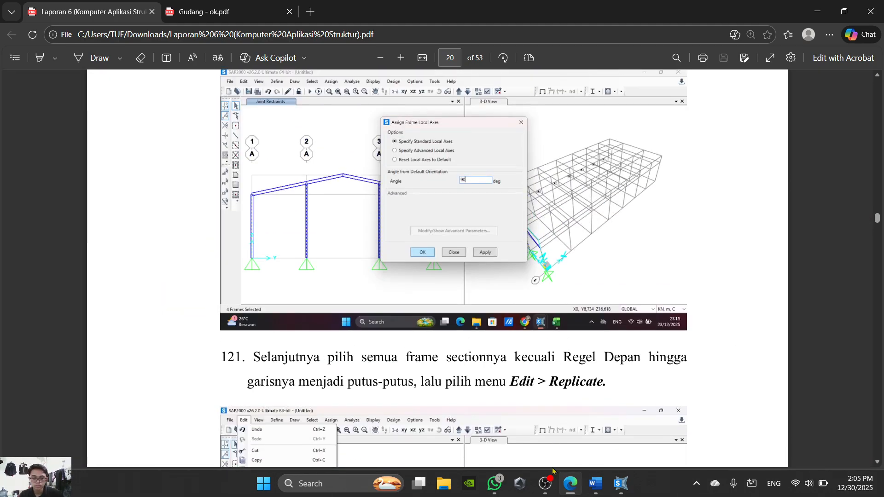
click(546, 482)
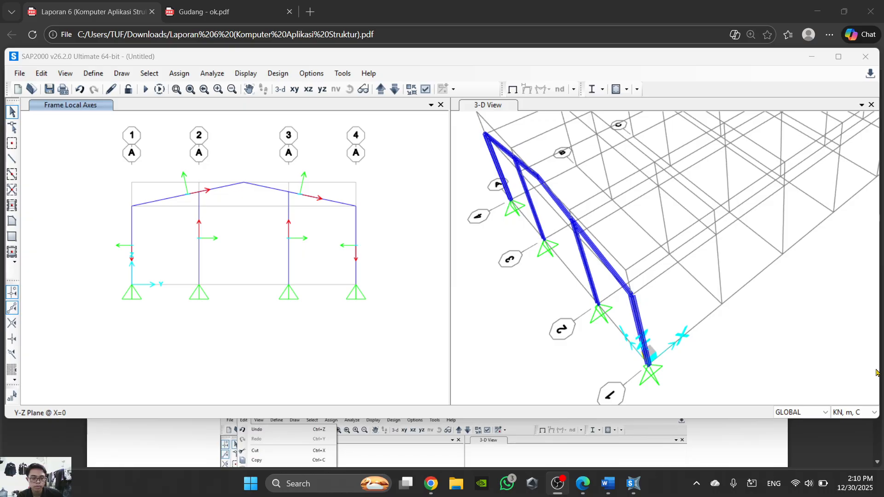
click(559, 484)
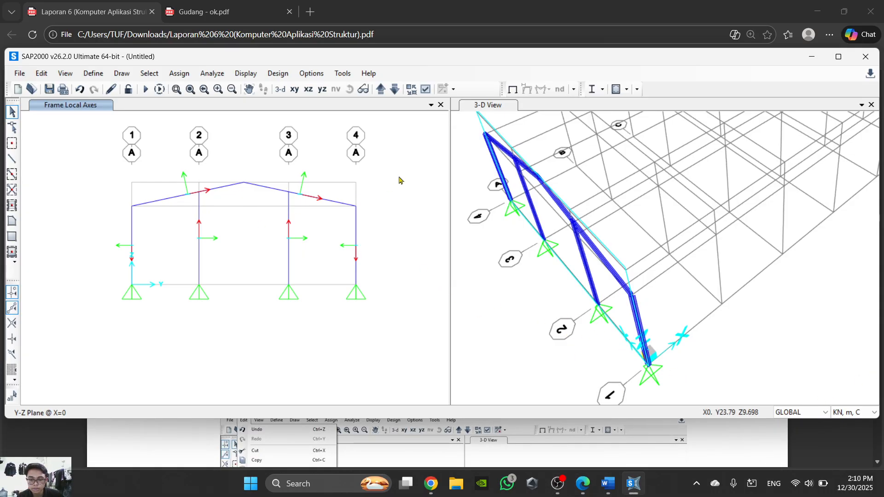
middle_drag(545, 182, 598, 239)
scroll(572, 220, up, 8)
scroll(564, 278, down, 5)
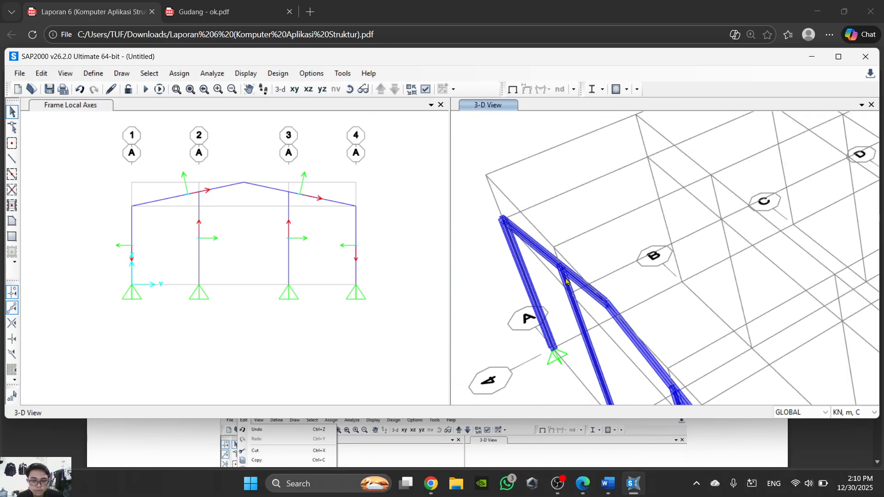
middle_drag(328, 252, 328, 317)
scroll(335, 306, down, 3)
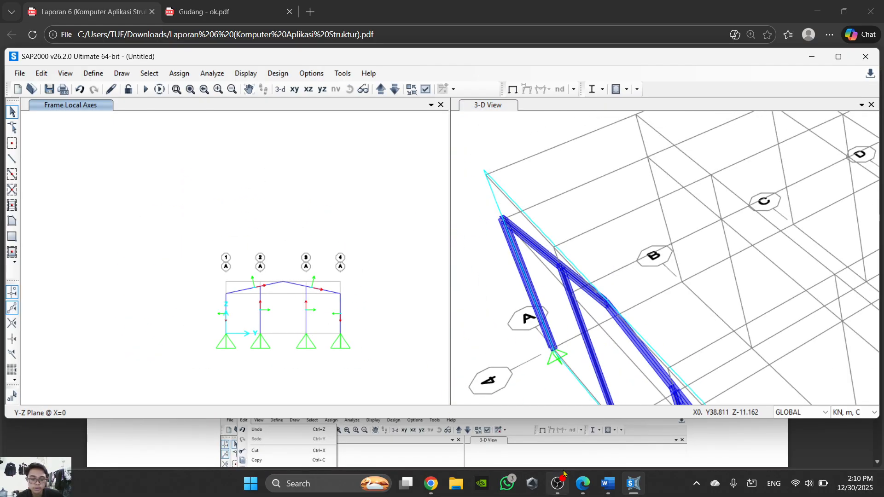
click(616, 488)
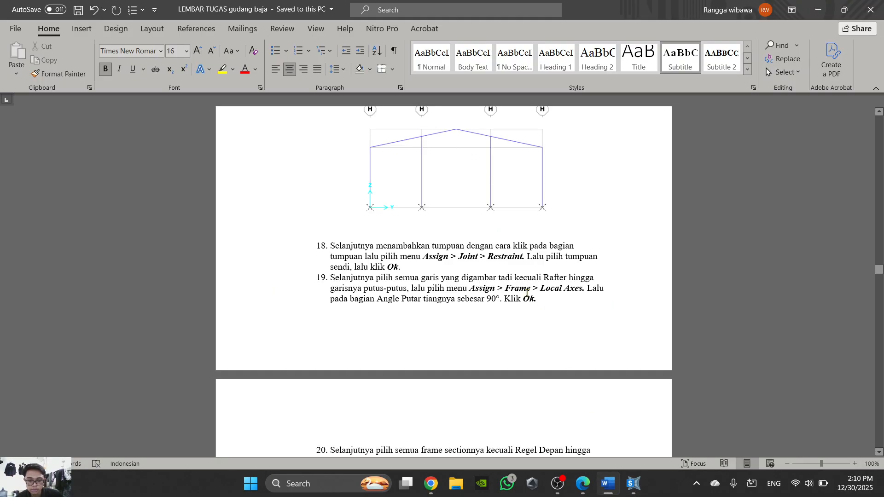
scroll(526, 293, down, 3)
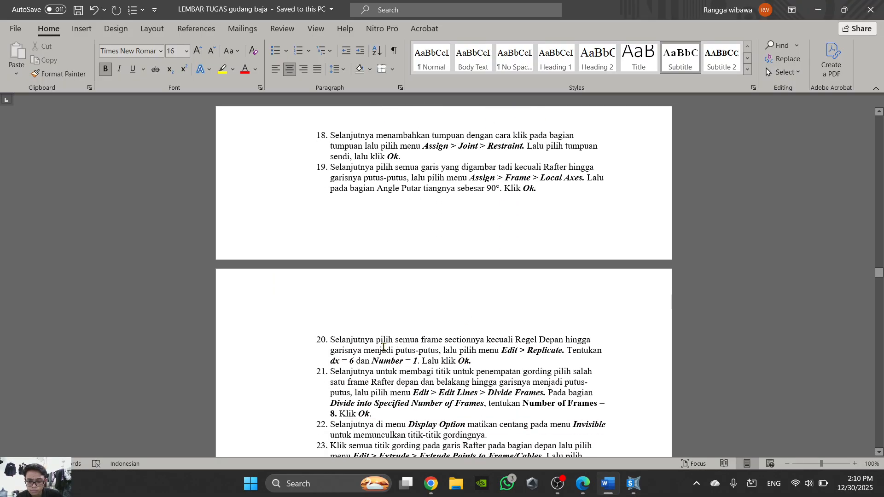
- In SAP2000, replicate grid A's rafters, two outer columns and their base joints linearly with dx 6 and number 1, leaving out the inner columns
click(634, 483)
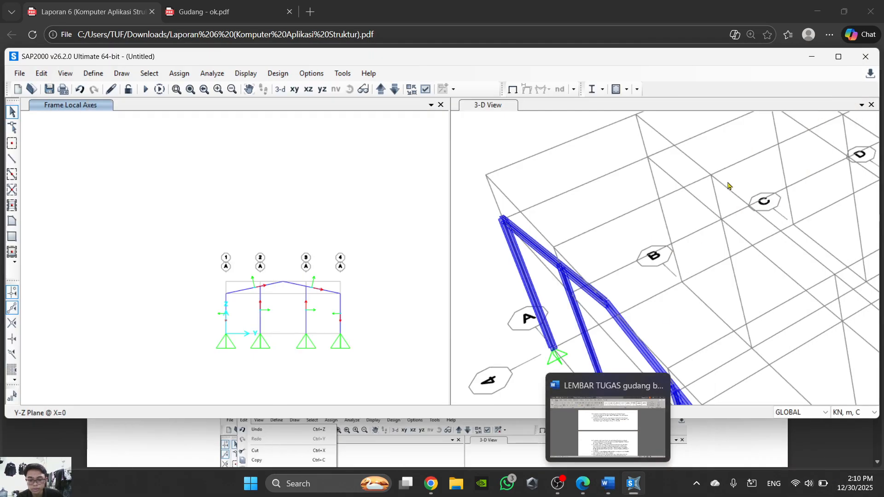
middle_drag(361, 330, 323, 267)
scroll(308, 257, down, 3)
scroll(811, 177, down, 3)
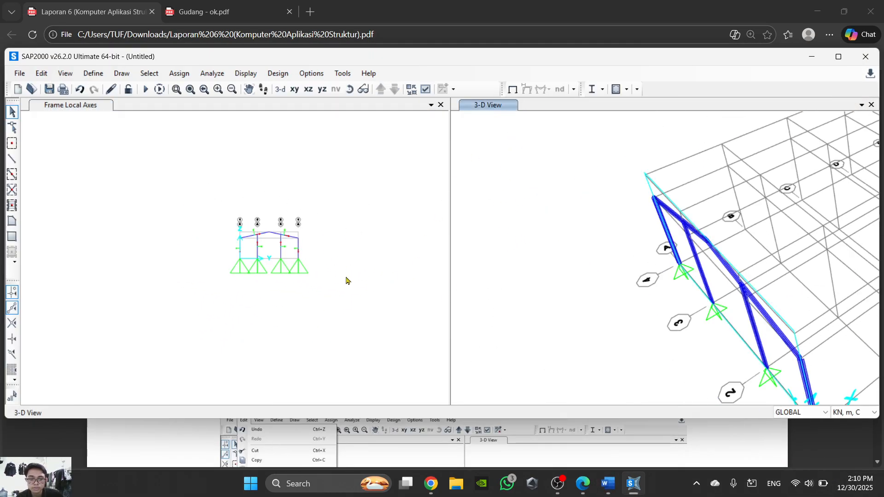
scroll(322, 258, up, 5)
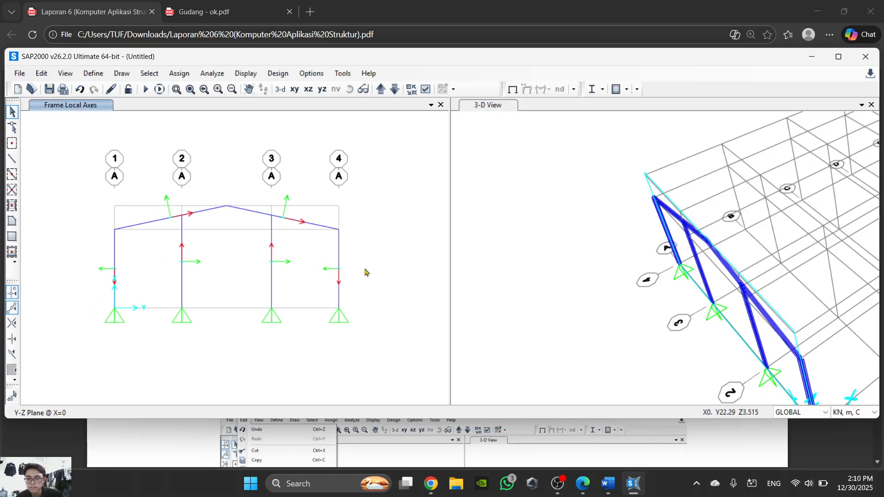
drag(298, 268, 98, 269)
click(167, 222)
middle_drag(264, 297, 278, 257)
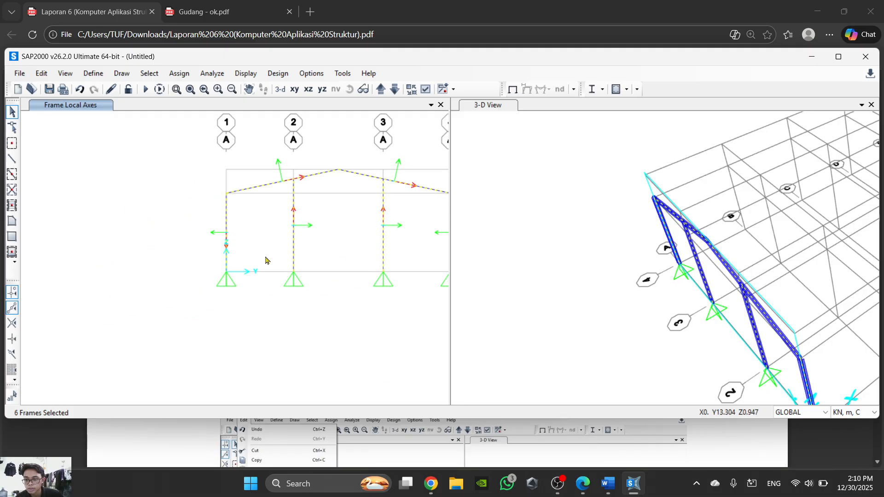
middle_drag(337, 293, 236, 281)
drag(110, 244, 131, 267)
drag(358, 268, 375, 295)
drag(310, 233, 193, 232)
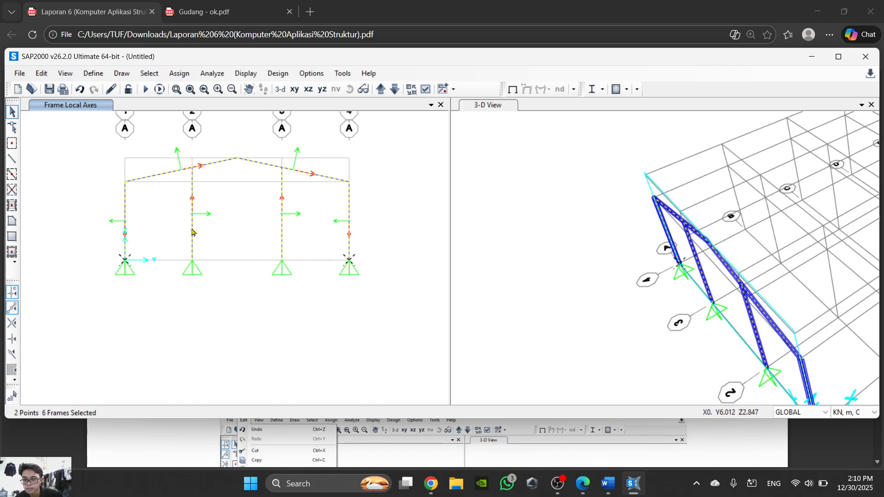
click(282, 238)
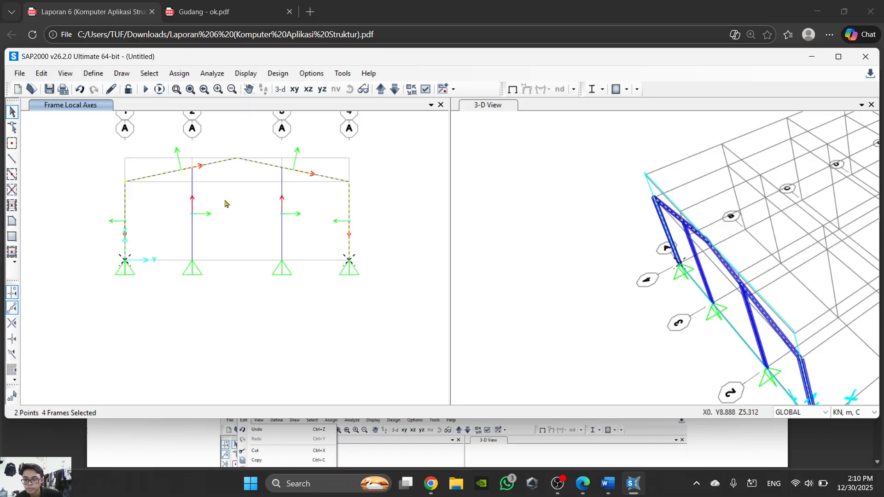
scroll(225, 204, up, 2)
scroll(299, 251, down, 2)
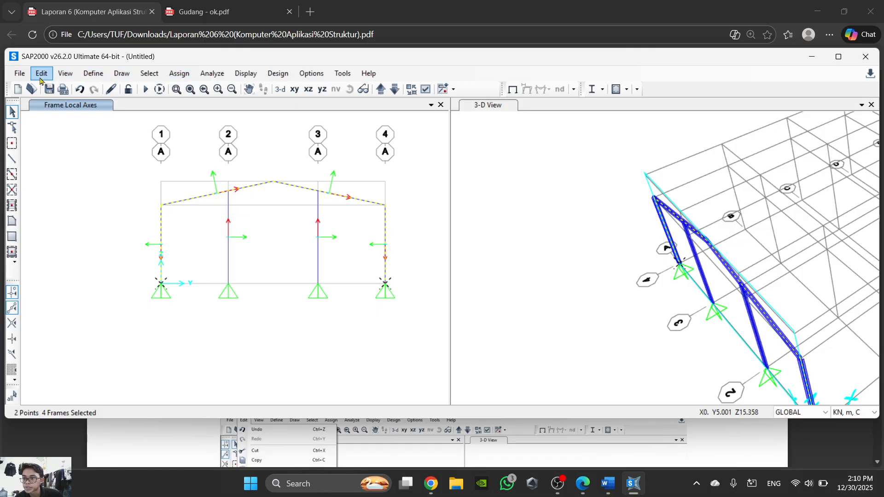
click(20, 73)
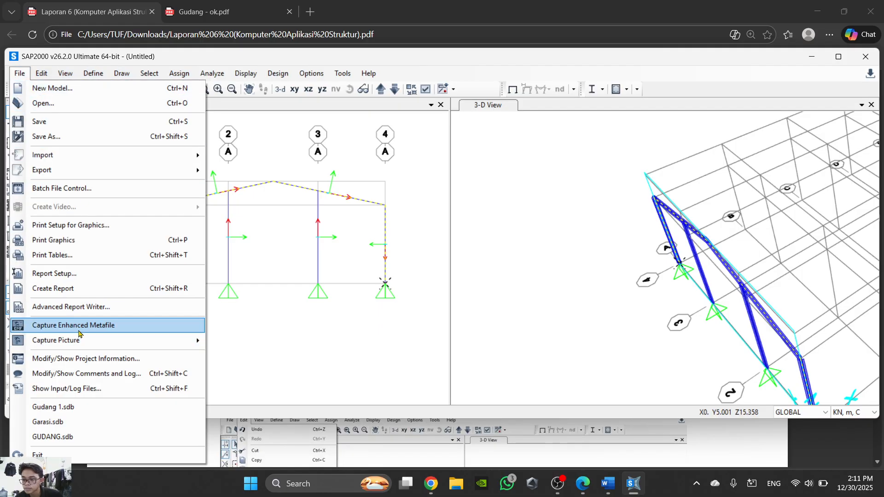
click(40, 73)
click(41, 74)
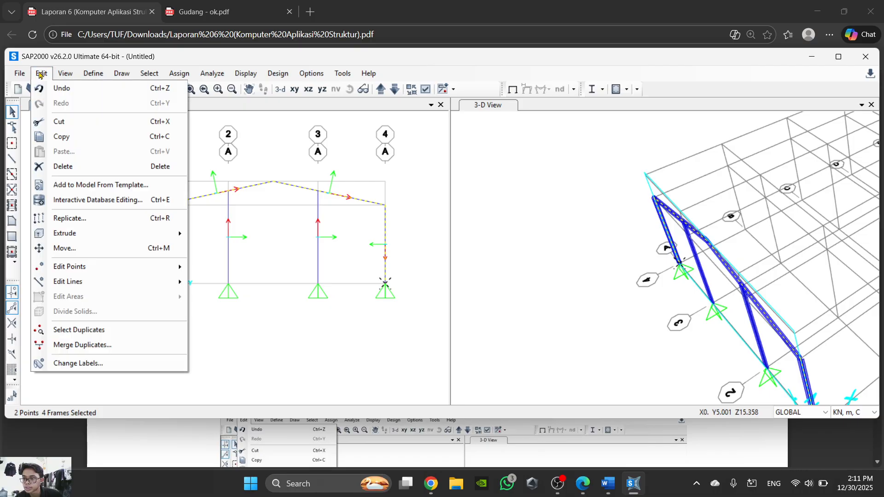
click(88, 219)
scroll(700, 256, down, 5)
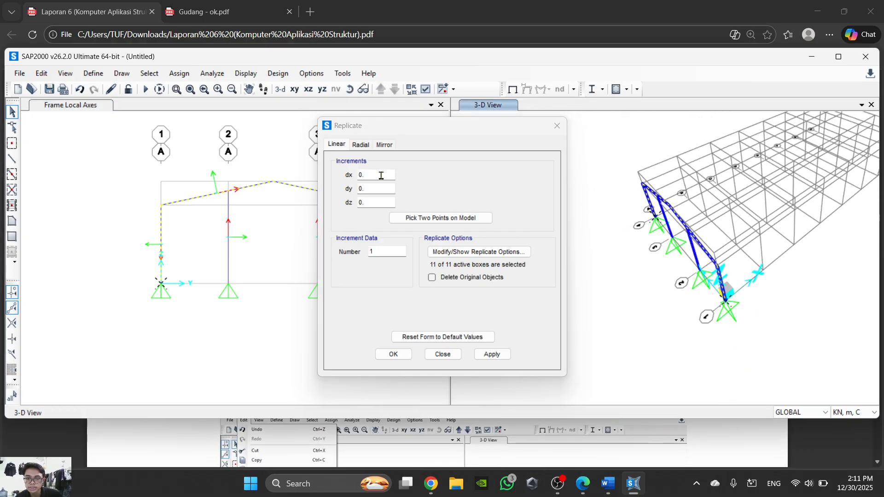
drag(381, 175, 359, 179)
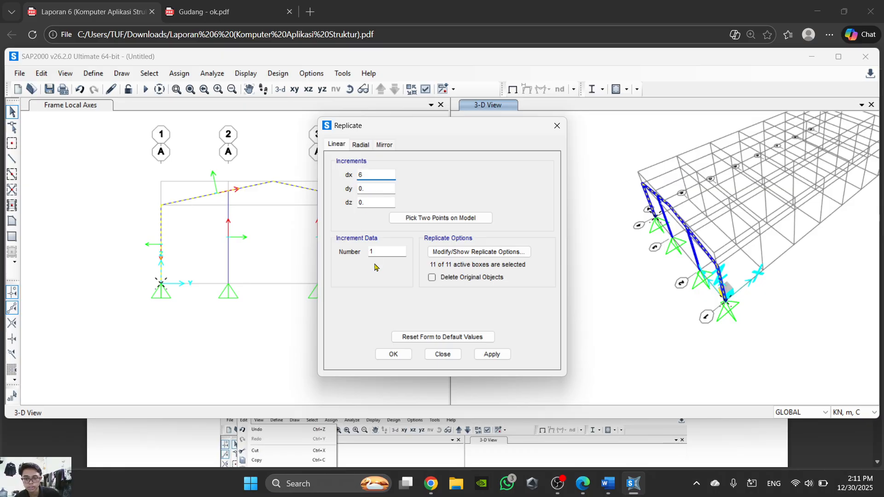
click(400, 358)
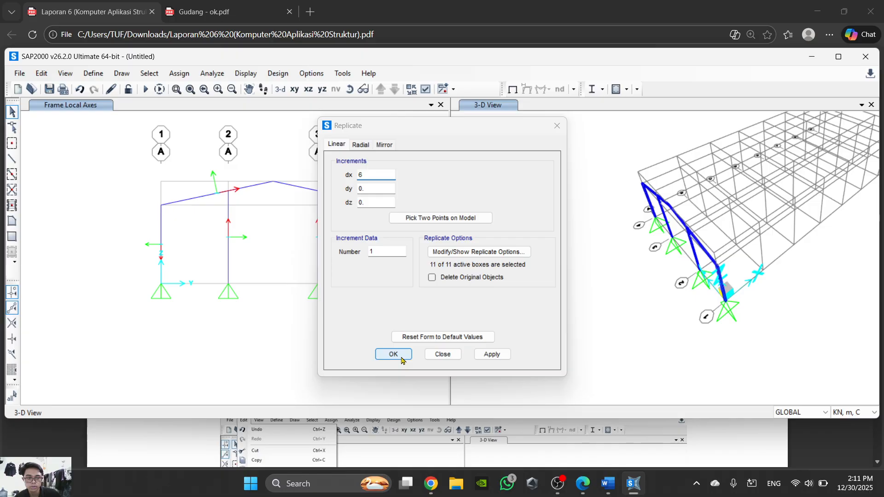
scroll(701, 177, up, 4)
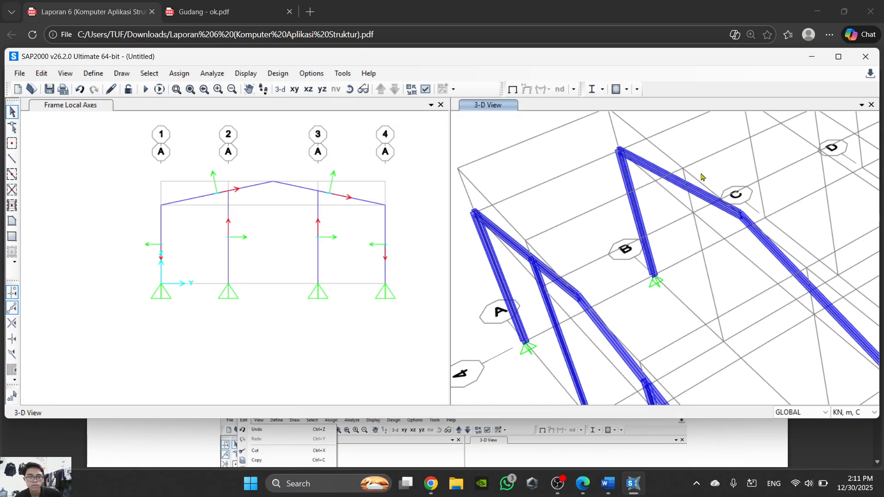
scroll(488, 277, down, 3)
middle_drag(593, 291, 573, 239)
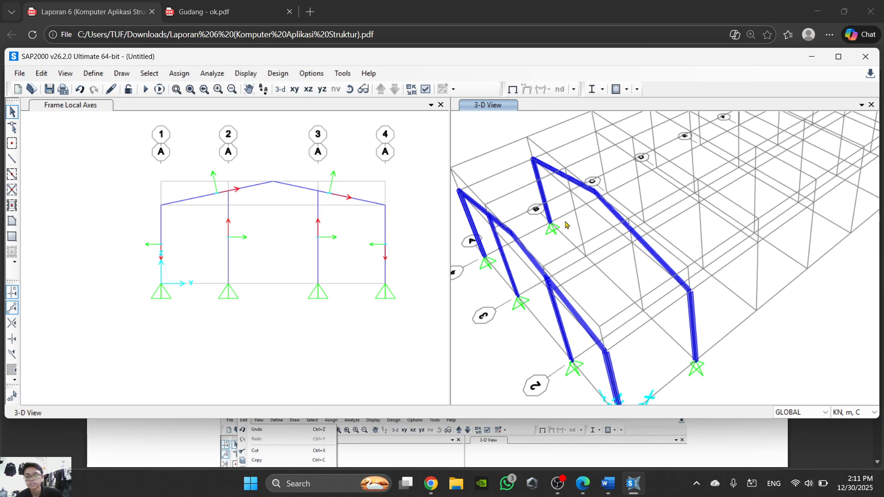
- Read steps 20 to 24 in the Word instructions, covering frame division and purlin extrusion
click(607, 483)
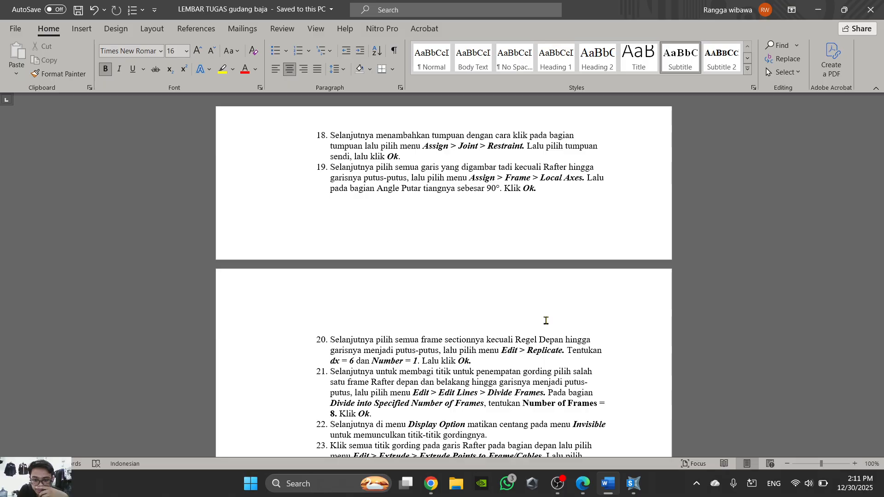
scroll(428, 312, down, 1)
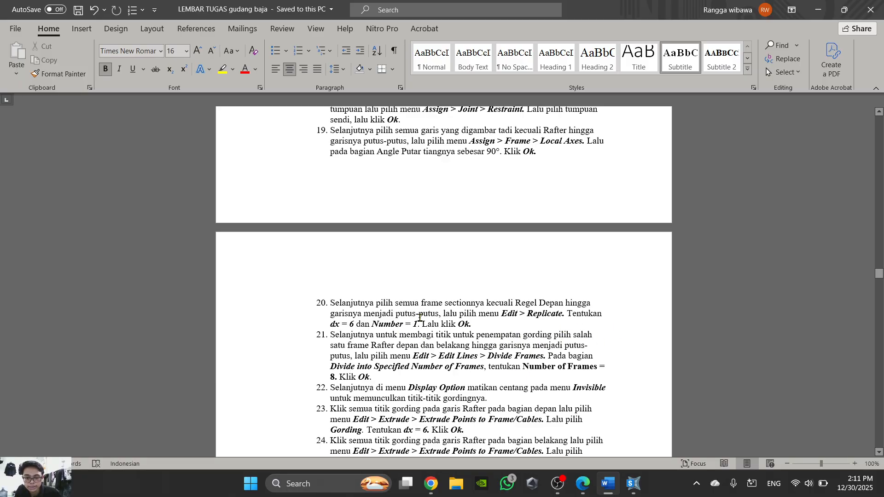
scroll(516, 319, down, 1)
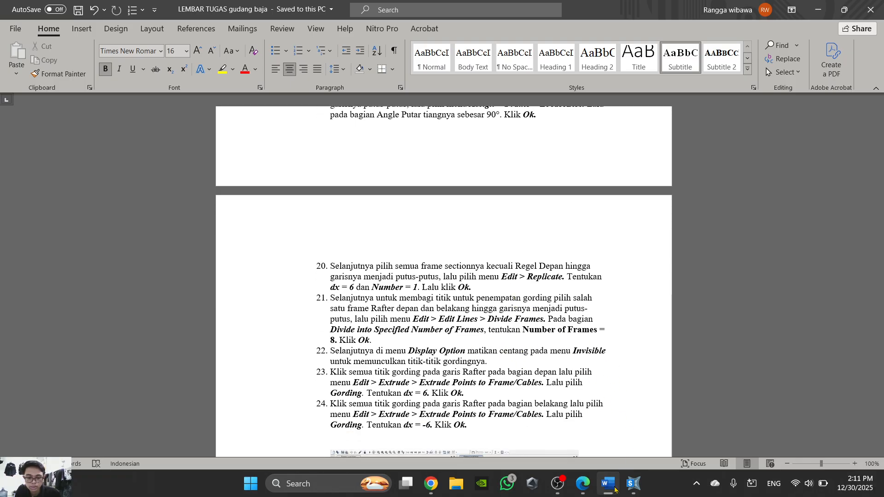
mouse_move(614, 493)
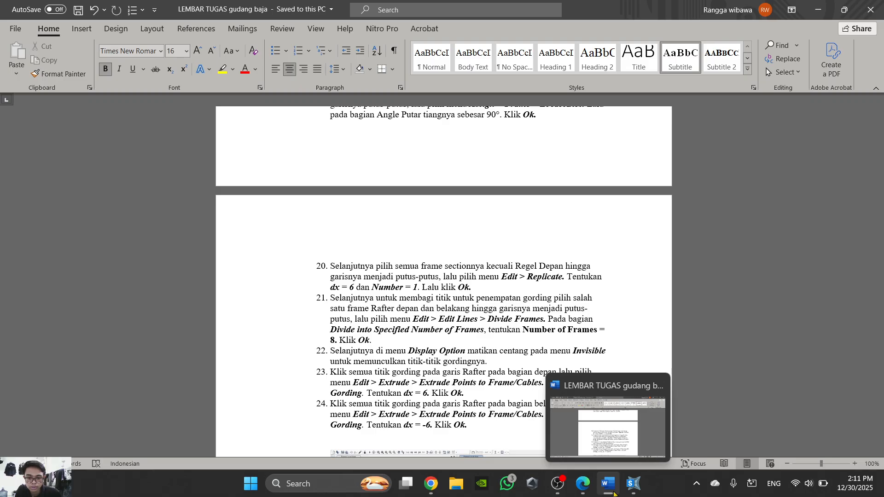
click(613, 494)
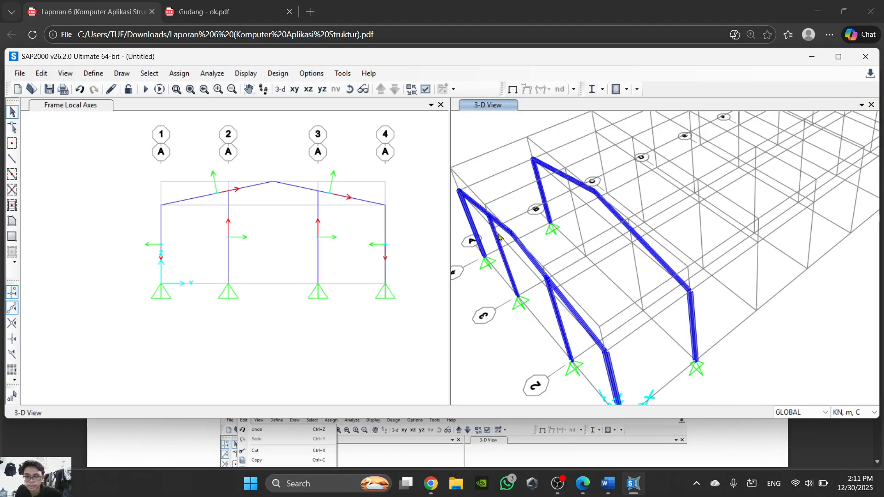
- Select only the grid A rafter between grid line 1 and the ridge, leaving the opposite rafter unselected
scroll(575, 302, up, 3)
middle_drag(575, 302, 692, 292)
scroll(692, 292, down, 3)
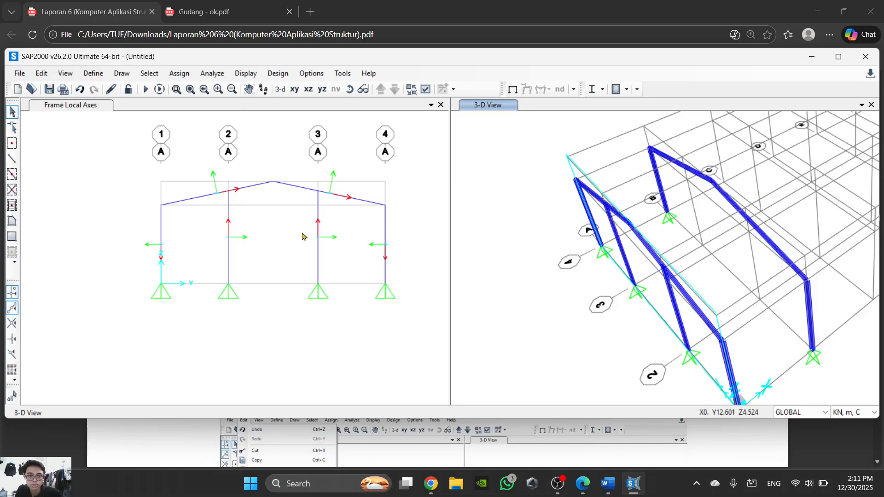
scroll(306, 192, up, 3)
click(305, 192)
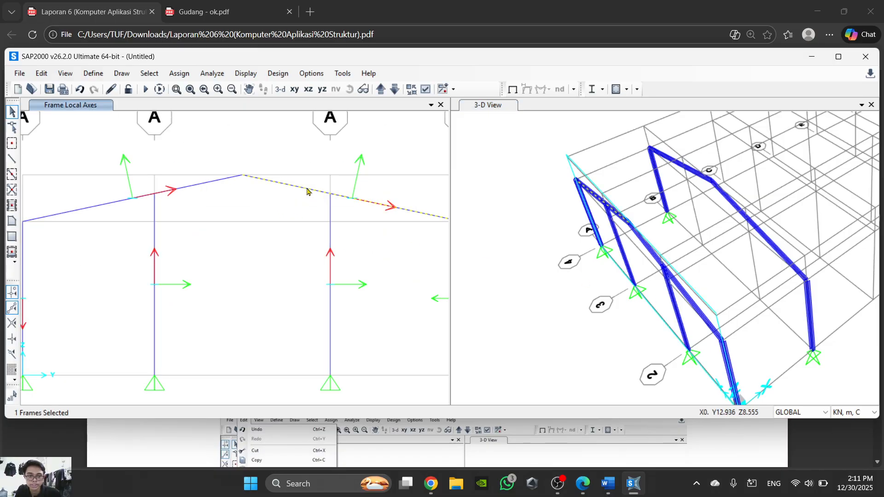
click(305, 192)
click(207, 187)
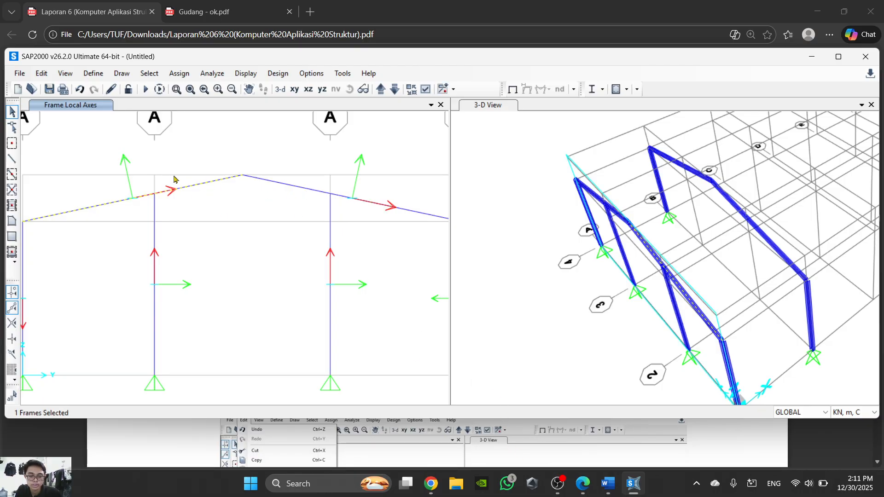
- Check step 21 of the Word instructions for how to divide the rafters, and return to SAP2000
click(94, 74)
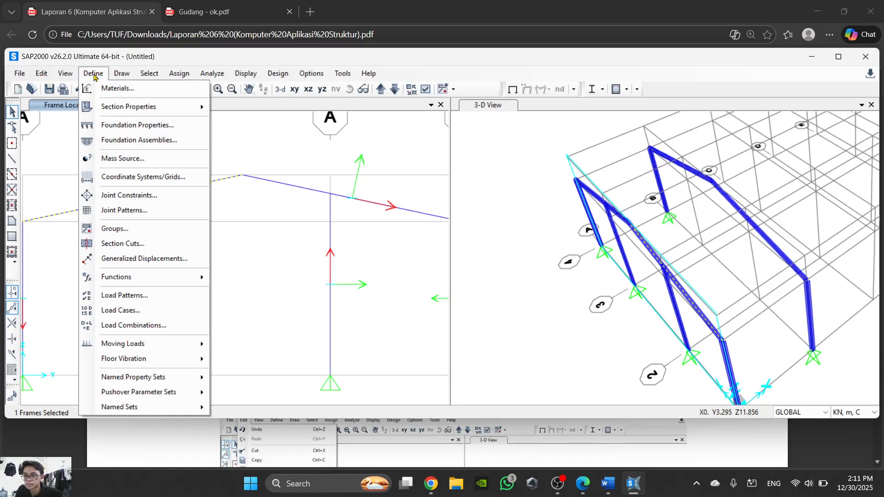
mouse_move(123, 75)
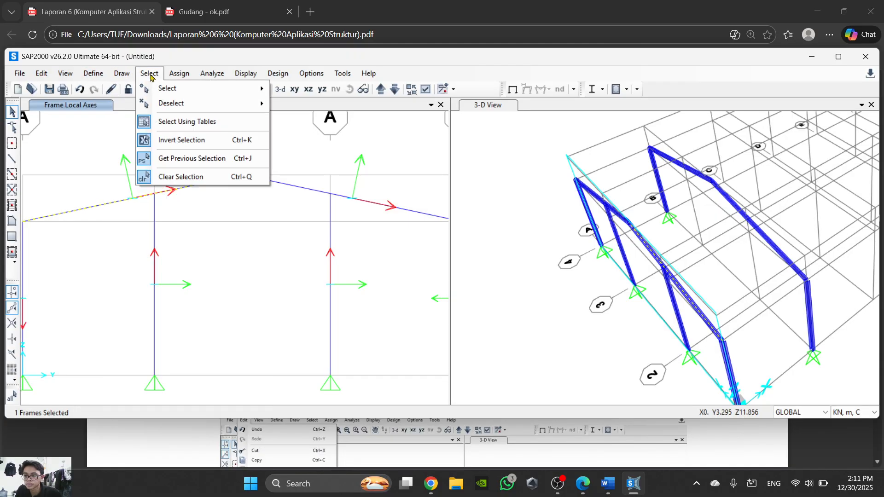
click(182, 76)
click(181, 76)
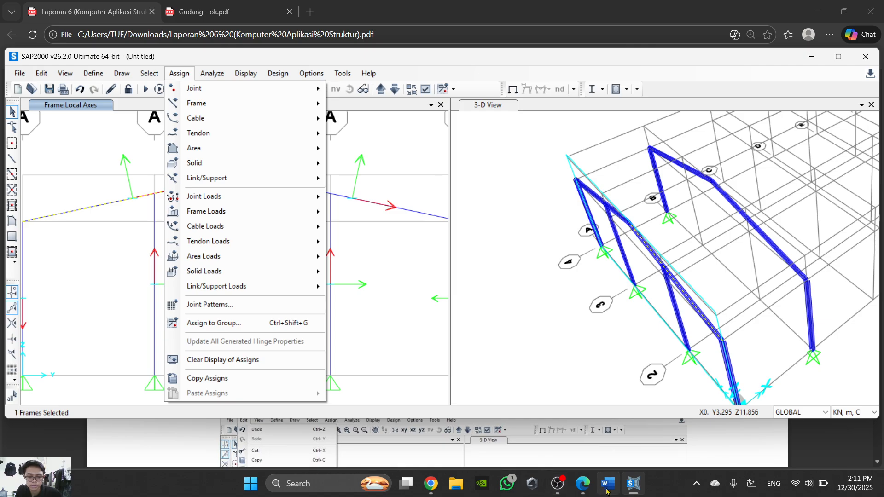
mouse_move(609, 492)
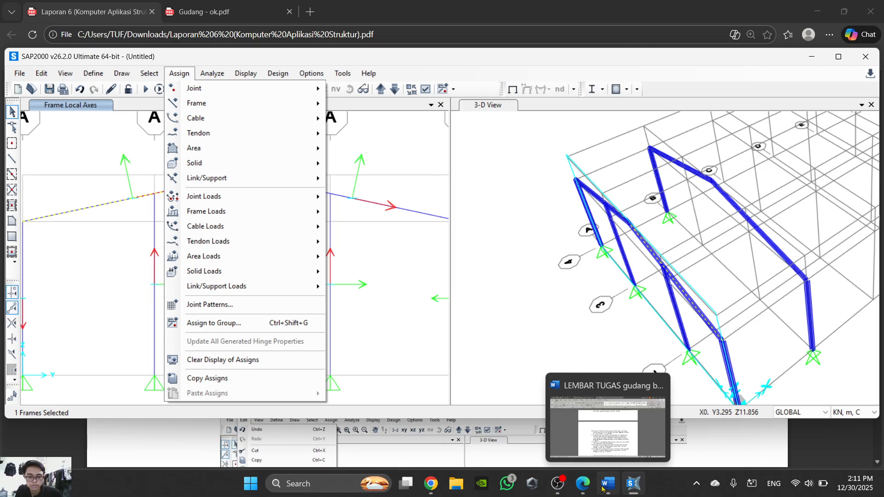
click(608, 487)
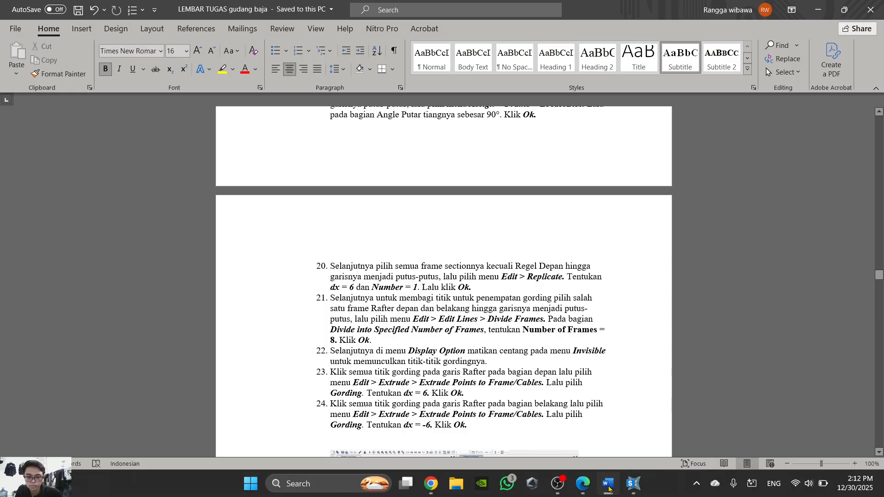
click(608, 488)
- Divide the selected grid A rafter into 8 frames, rechecking the number in the Word instructions before confirming
click(41, 74)
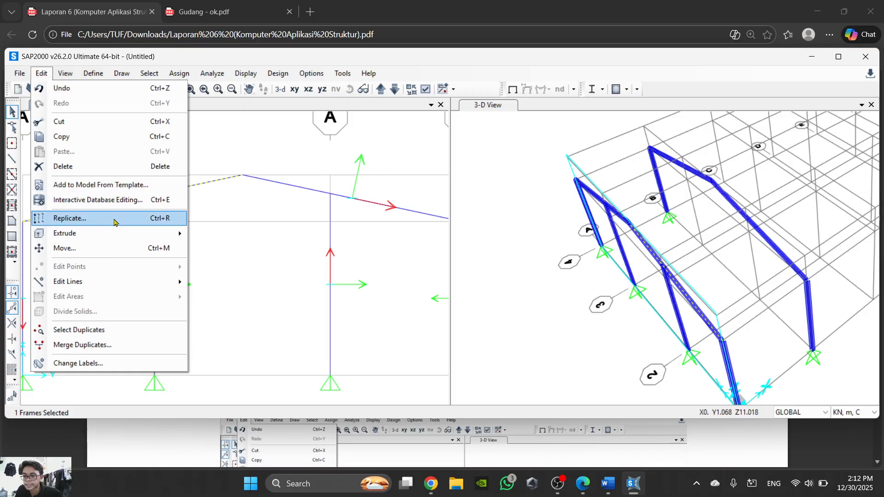
mouse_move(120, 284)
click(281, 283)
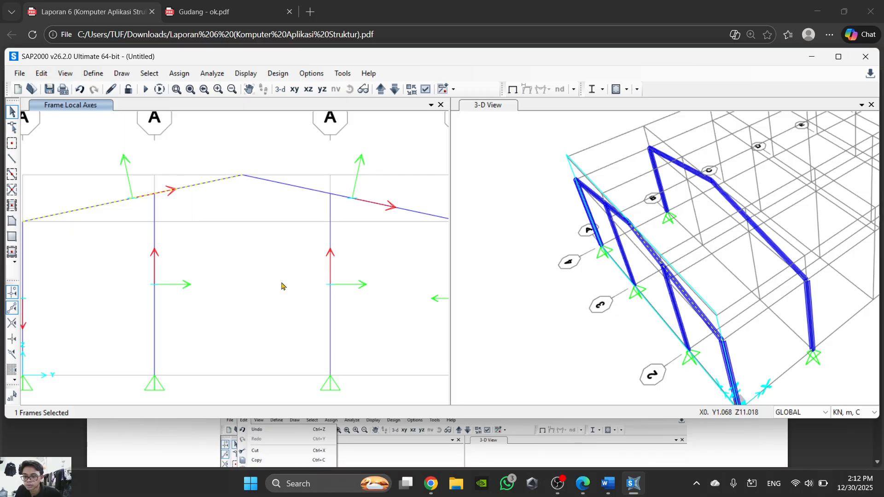
drag(575, 153, 503, 163)
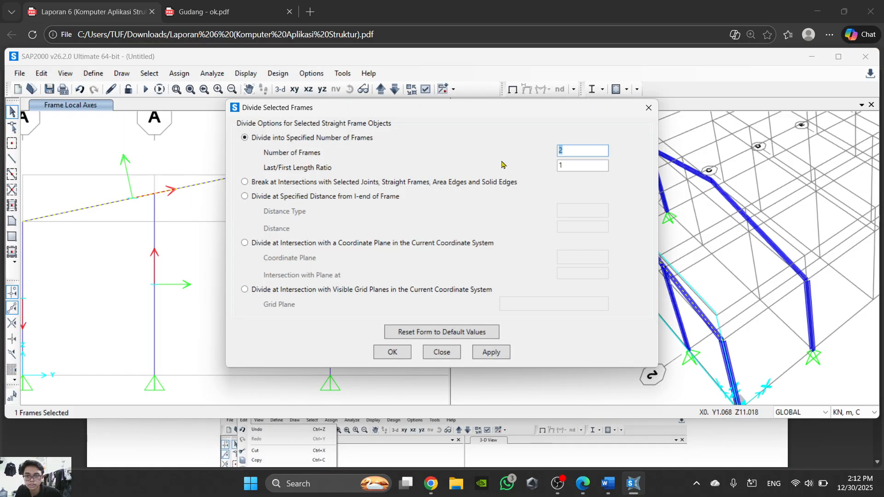
mouse_move(616, 486)
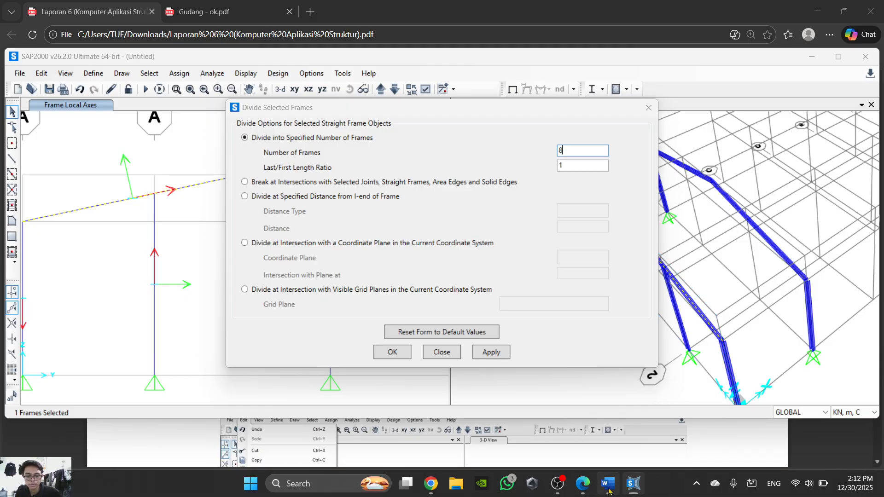
click(608, 490)
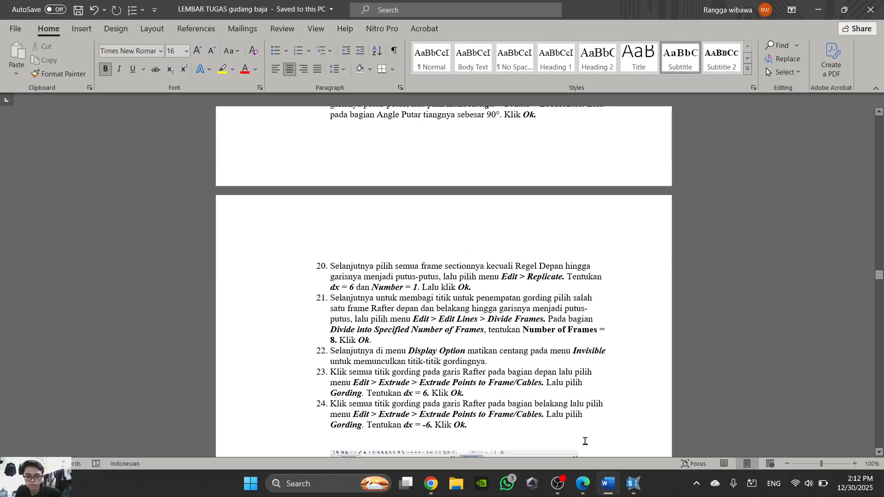
click(606, 487)
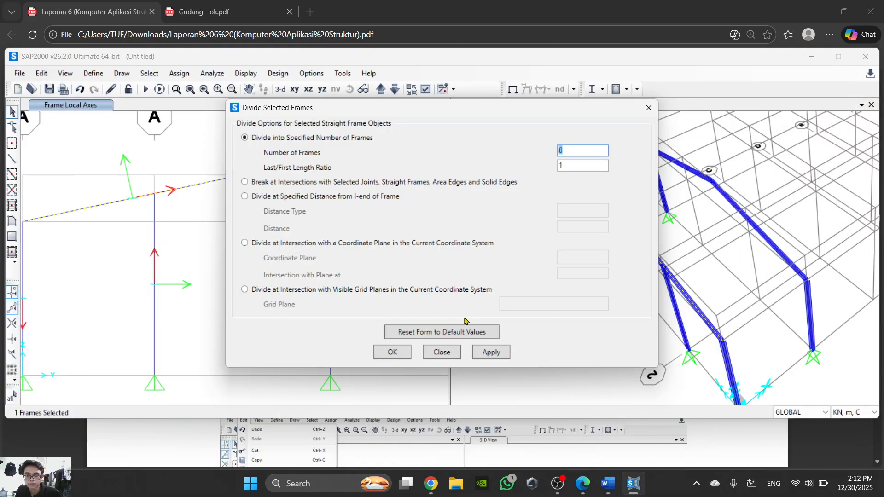
click(393, 352)
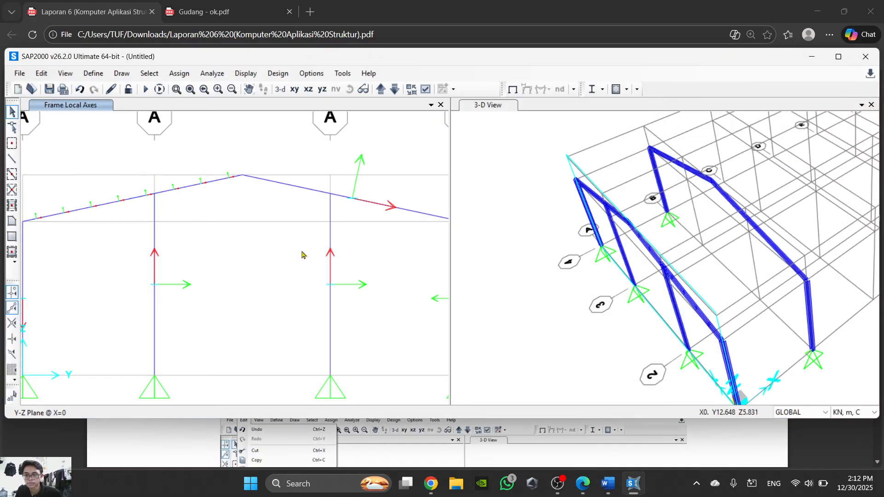
- Turn off the Invisible option for joints in the grid A elevation's display options and inspect the rafter's division points
click(426, 90)
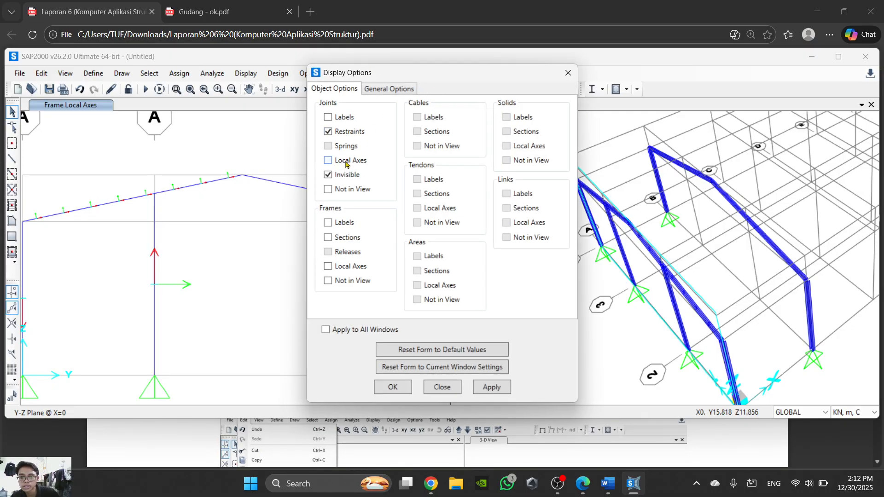
click(394, 388)
scroll(230, 180, up, 3)
scroll(218, 177, down, 4)
scroll(334, 266, up, 2)
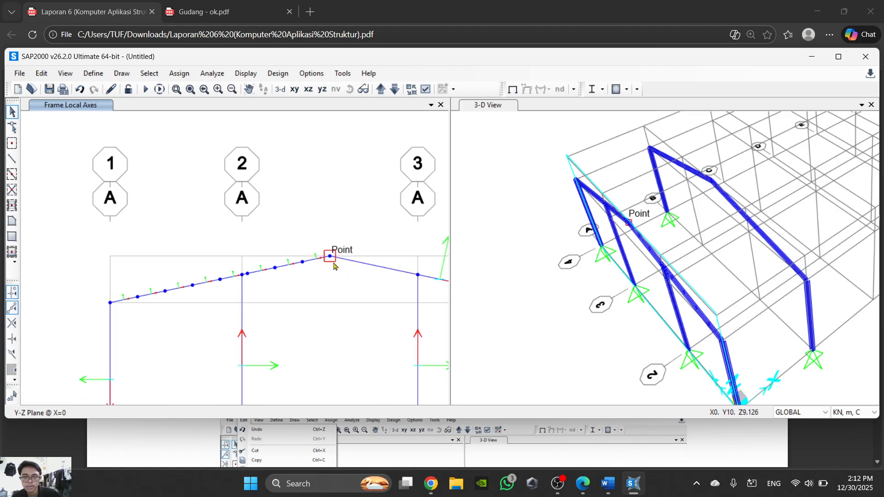
- Undo the division of the grid A rafter between grid line 1 and the ridge
click(680, 169)
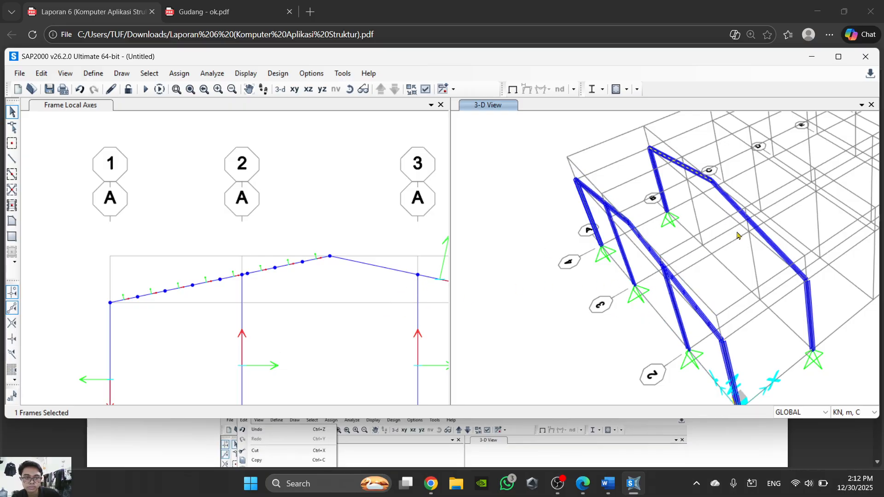
click(387, 270)
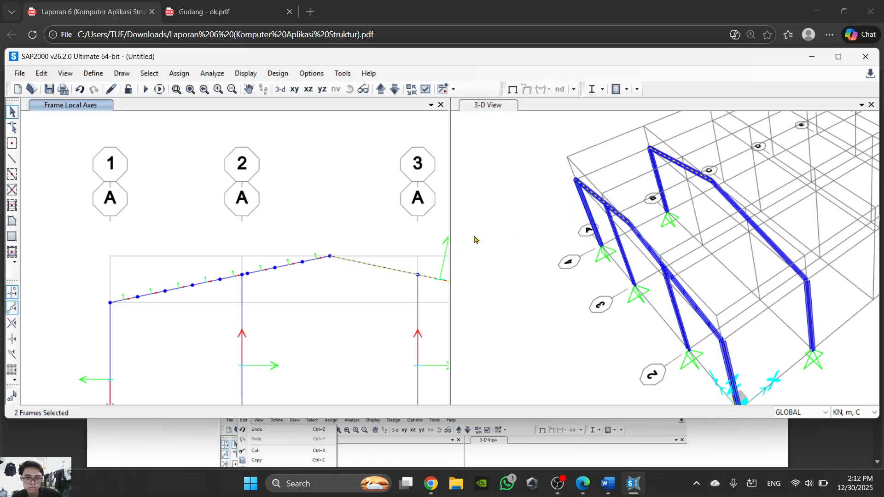
click(307, 261)
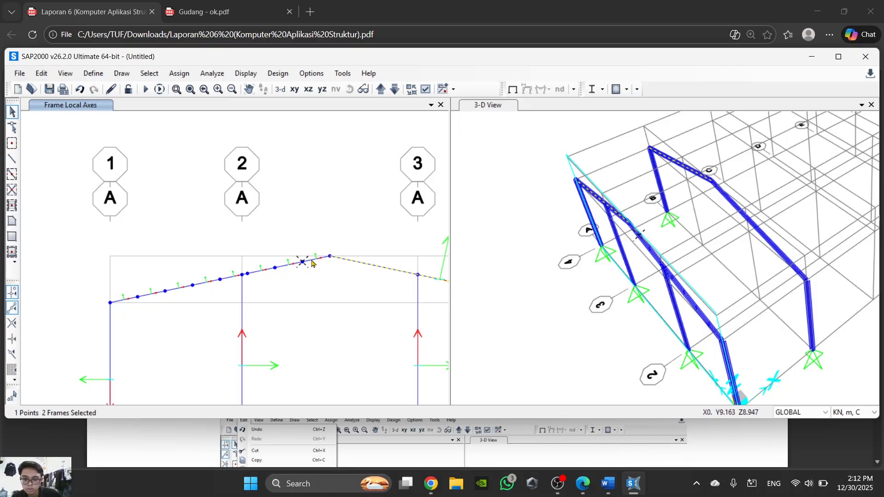
key(ctrl+z)
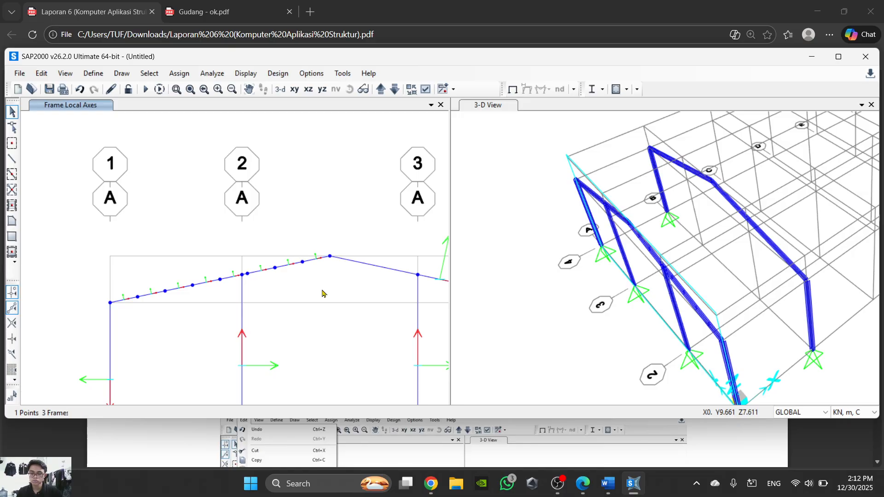
click(294, 264)
click(280, 268)
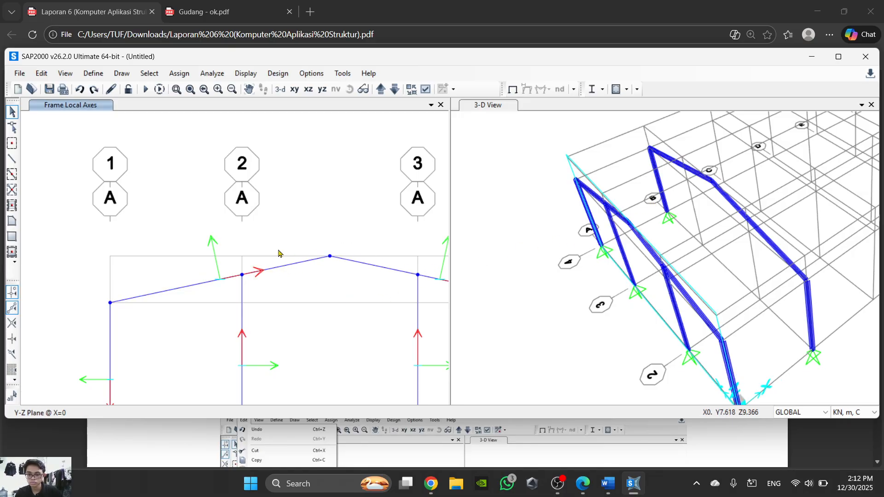
- Divide the grid A rafter between grid line 1 and the ridge into 8 frames with a last/first length ratio of 1
click(295, 270)
click(41, 73)
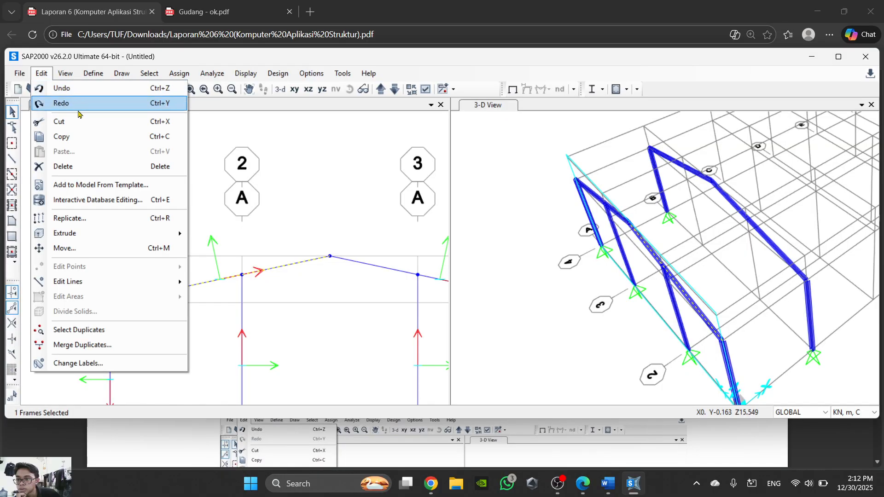
mouse_move(85, 281)
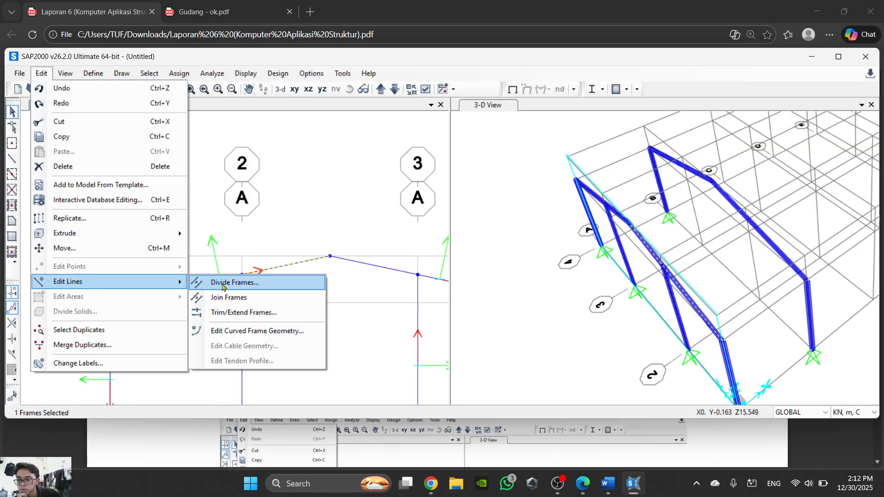
click(223, 285)
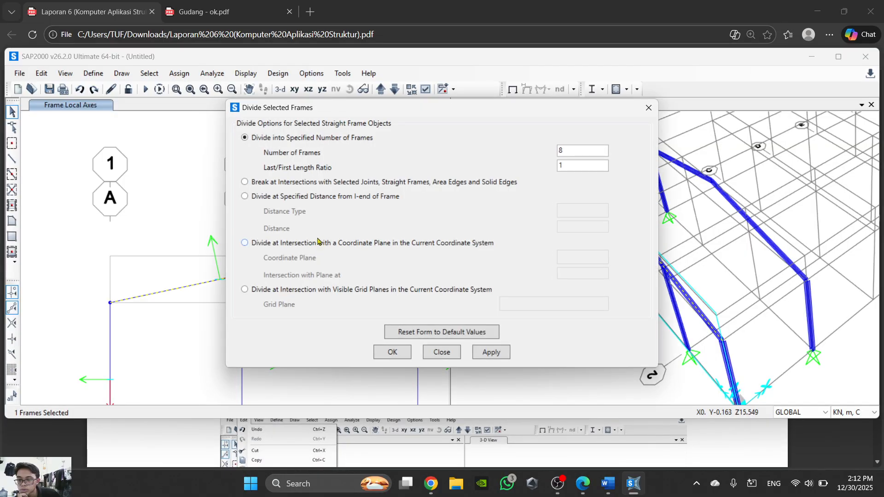
click(391, 352)
scroll(354, 275, up, 2)
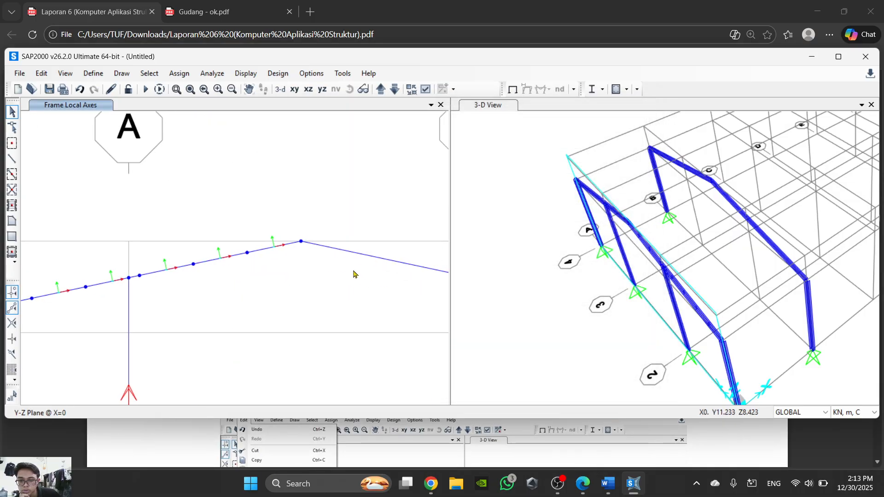
scroll(354, 275, down, 2)
scroll(298, 251, up, 2)
- Select only the grid B rafter between the ridge and grid line 4, leaving the matching grid A rafter unselected
click(308, 244)
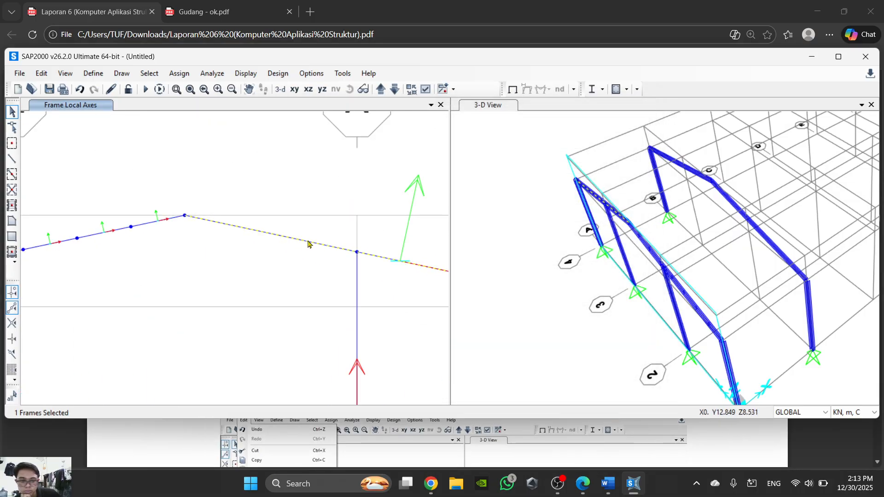
click(308, 243)
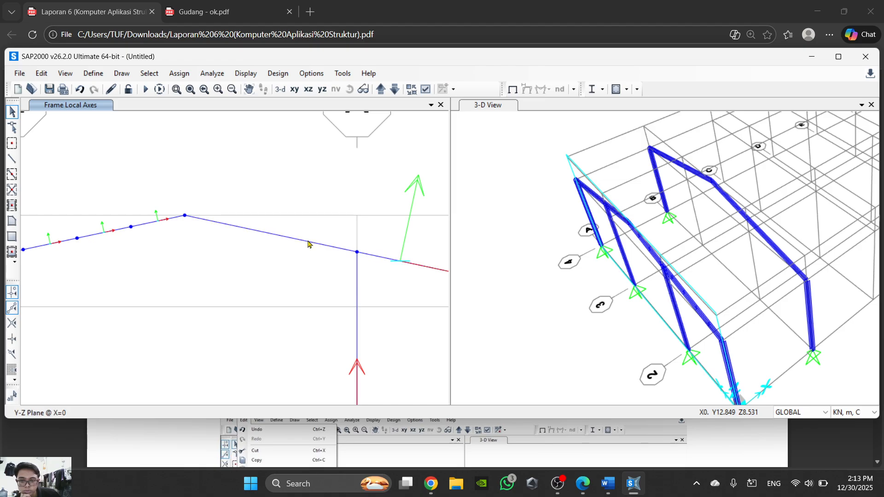
click(680, 167)
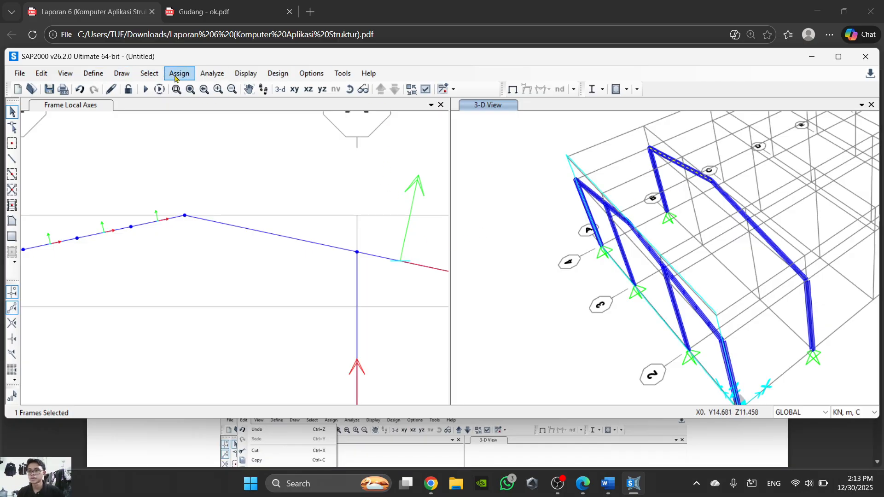
click(42, 73)
click(121, 226)
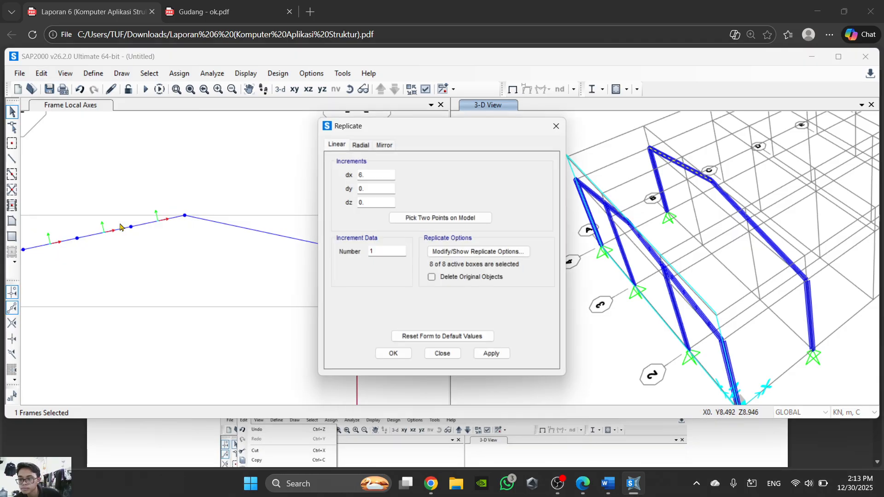
click(442, 354)
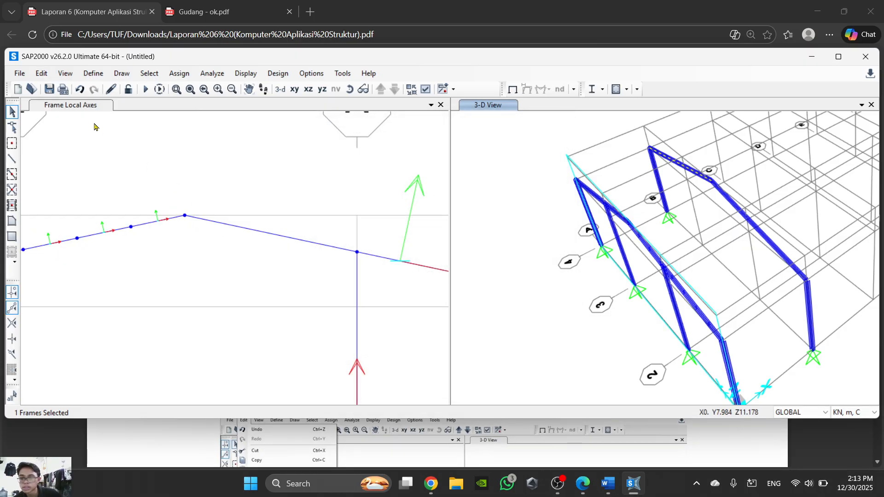
- Divide the selected grid B rafter into 8 frames with a last/first length ratio of 1
click(42, 73)
mouse_move(109, 281)
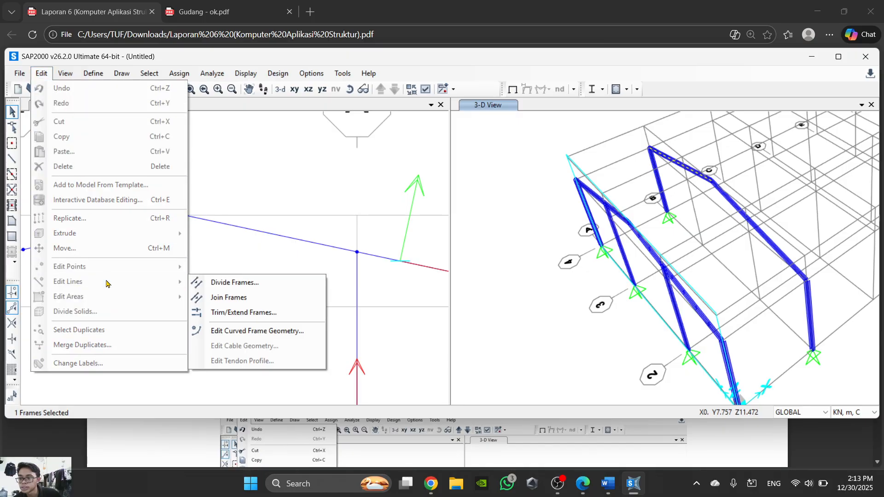
click(223, 283)
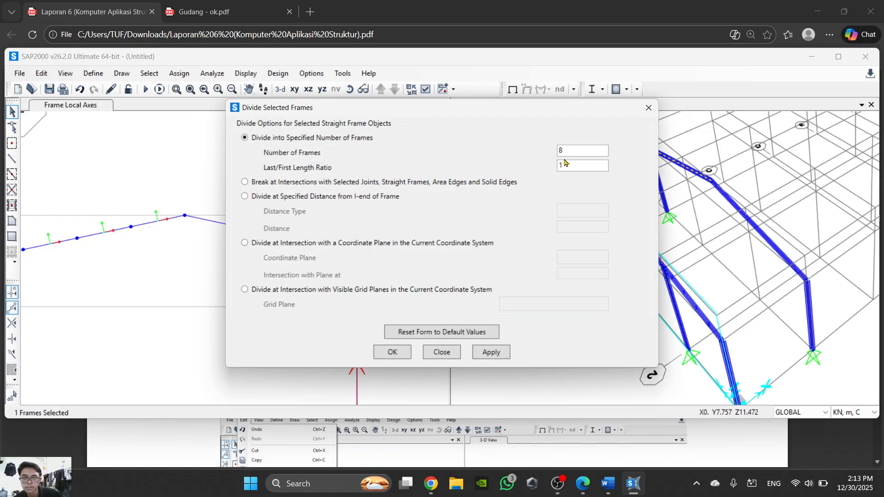
click(386, 356)
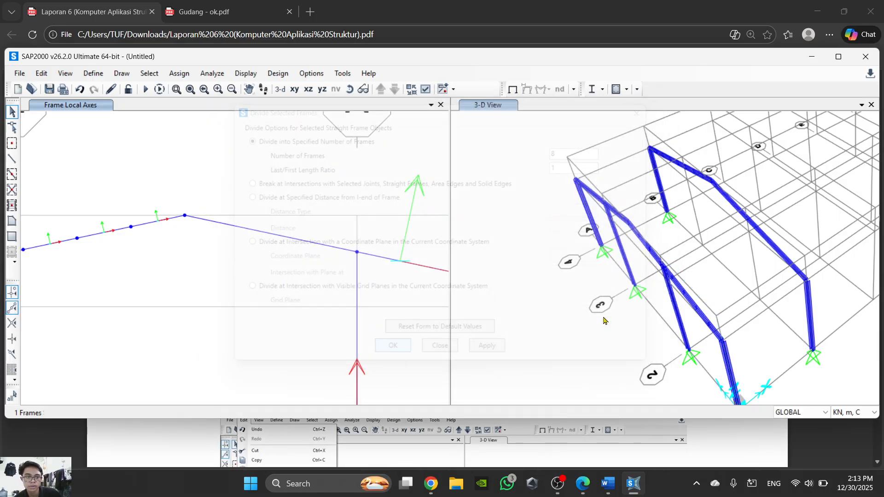
scroll(318, 260, down, 2)
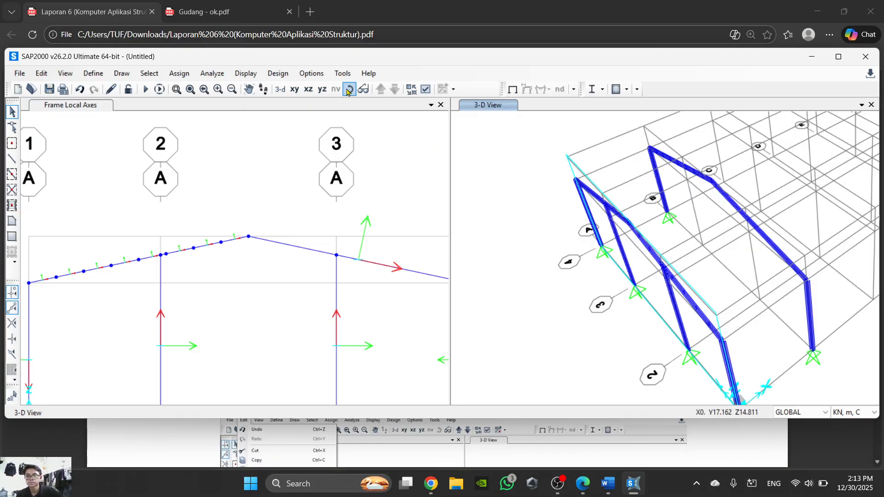
- Check the rafter division points in the grid A and grid B elevations, then inspect them in a close-up 3D view
scroll(390, 228, down, 3)
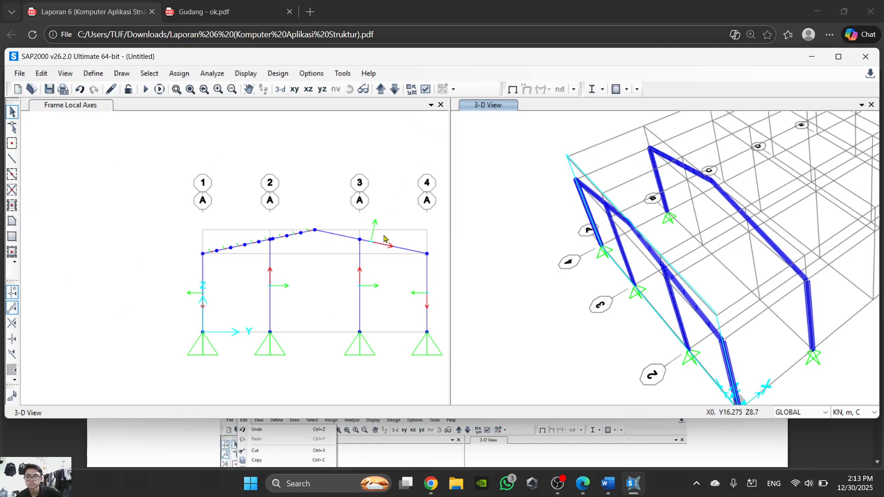
middle_drag(382, 237, 365, 214)
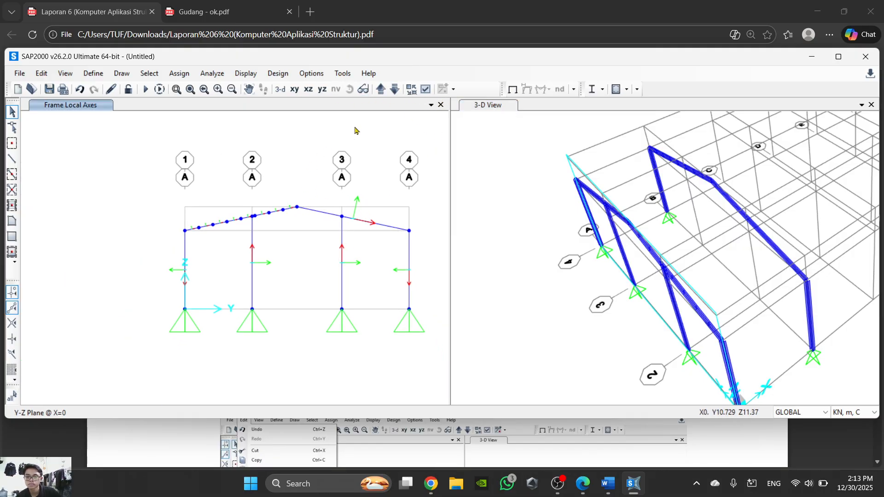
click(384, 90)
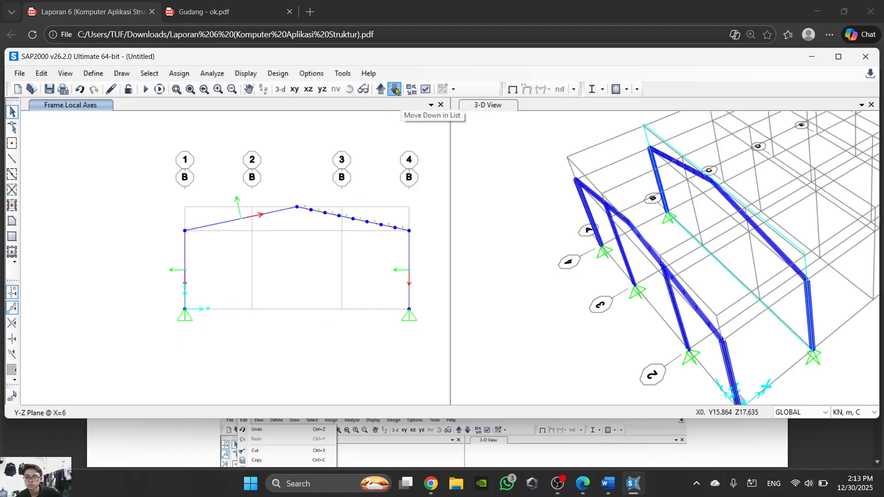
click(395, 90)
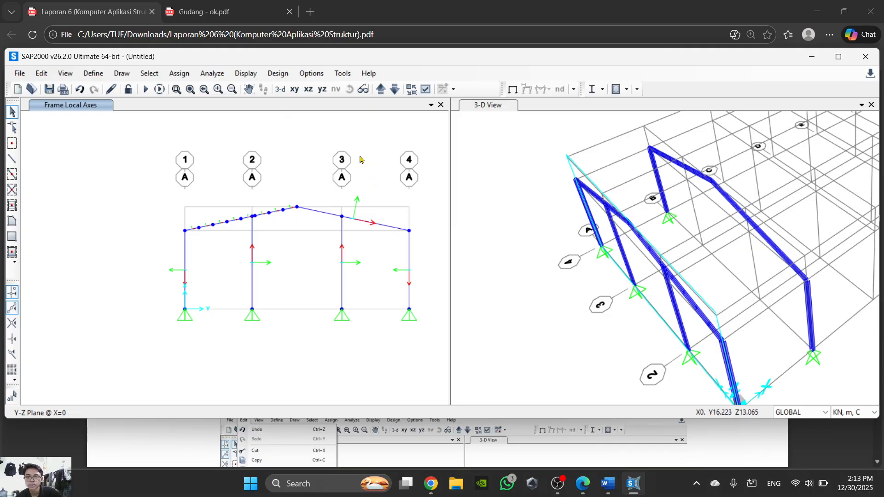
click(281, 89)
scroll(311, 261, up, 8)
middle_drag(313, 158, 313, 171)
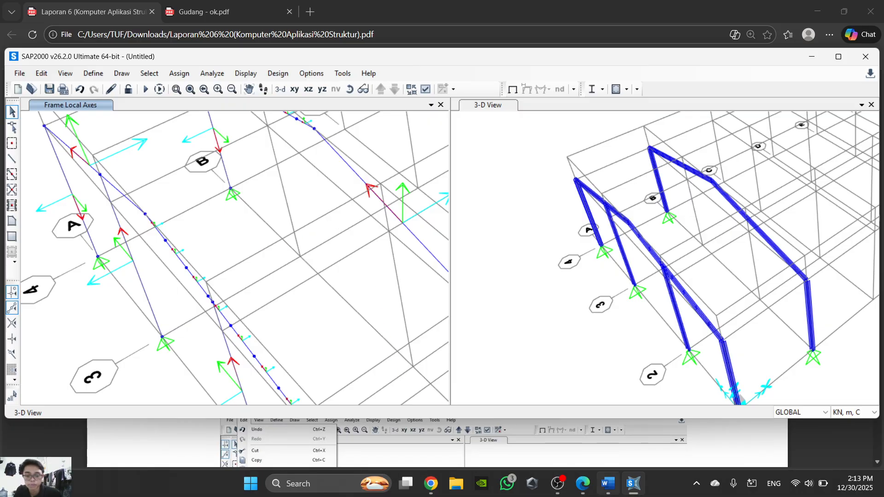
- Switch to the Word instructions and read steps 22 to 24 on showing the purlin points and extruding them to frames
click(608, 483)
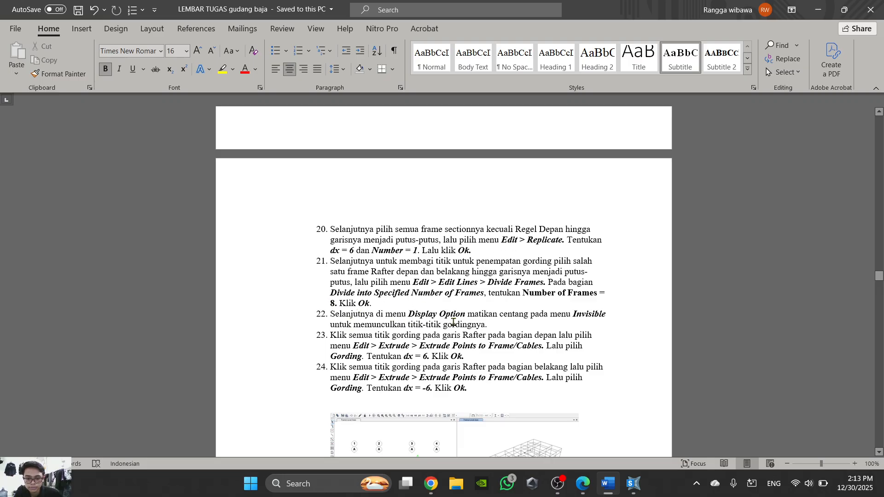
scroll(356, 356, down, 1)
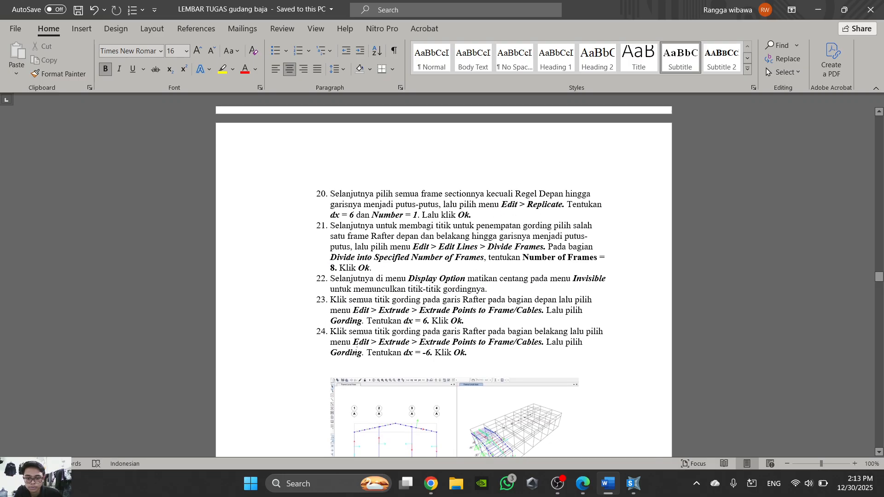
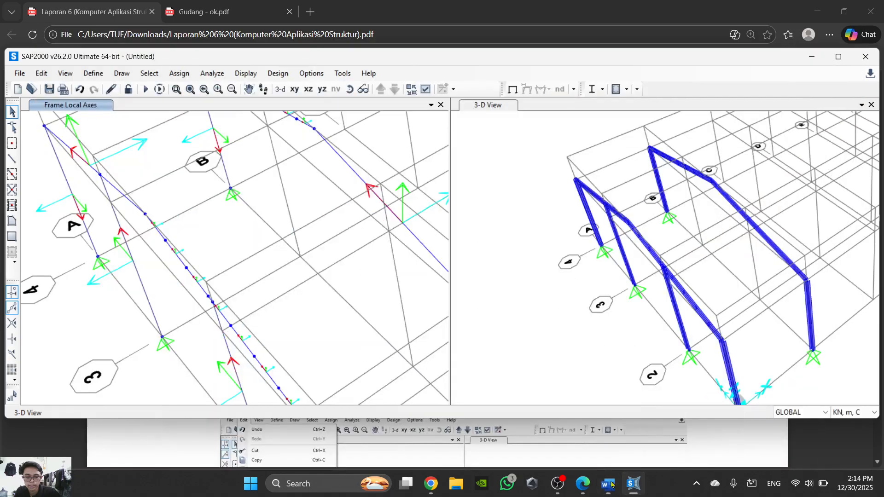
- Switch back to SAP2000 and show the Y-Z elevation of grid A at X=0
click(633, 483)
middle_drag(244, 266, 284, 227)
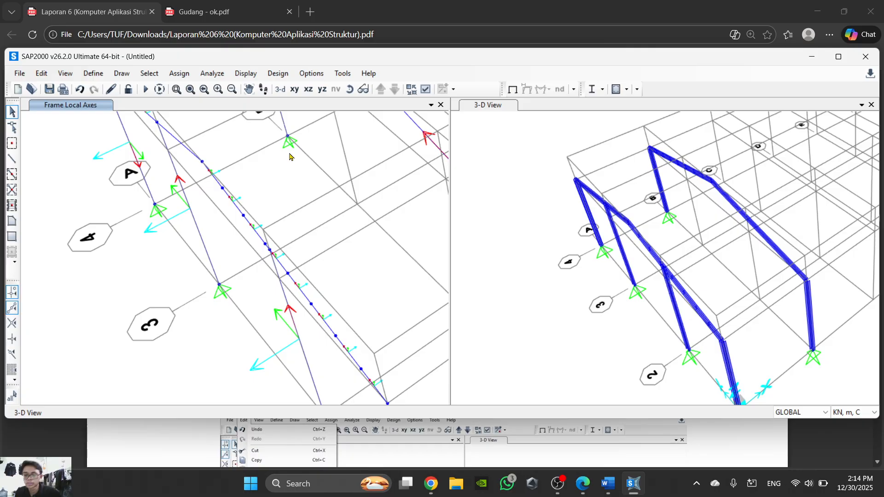
click(295, 90)
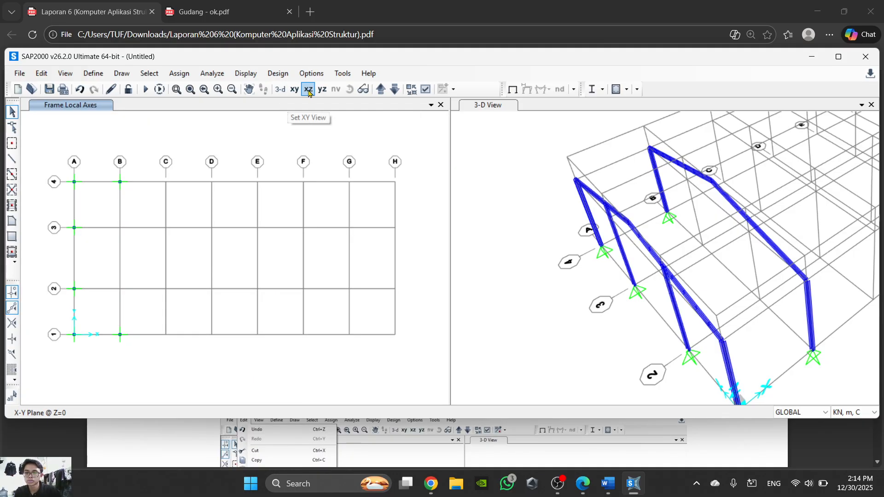
click(322, 89)
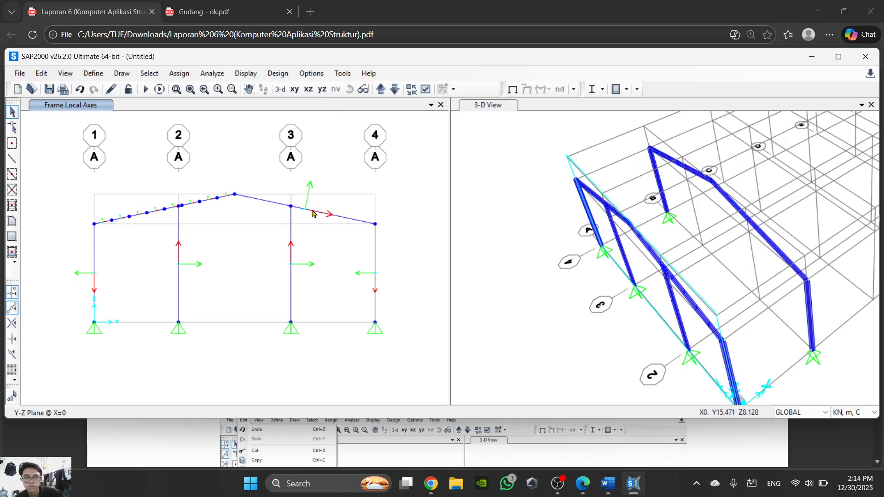
- Select the ridge point and the next three division points down the grid A rafter, leaving the column 2 joint and the frames unselected
scroll(247, 212, up, 4)
middle_drag(198, 191, 294, 221)
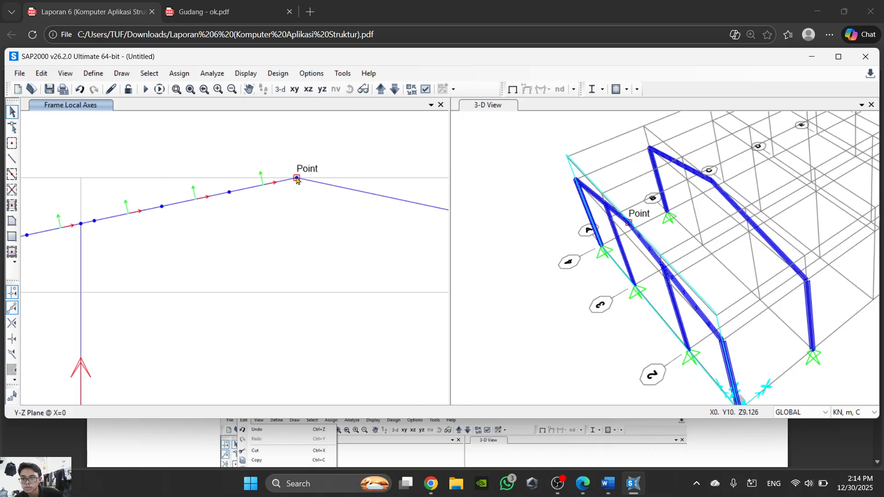
click(297, 178)
click(244, 189)
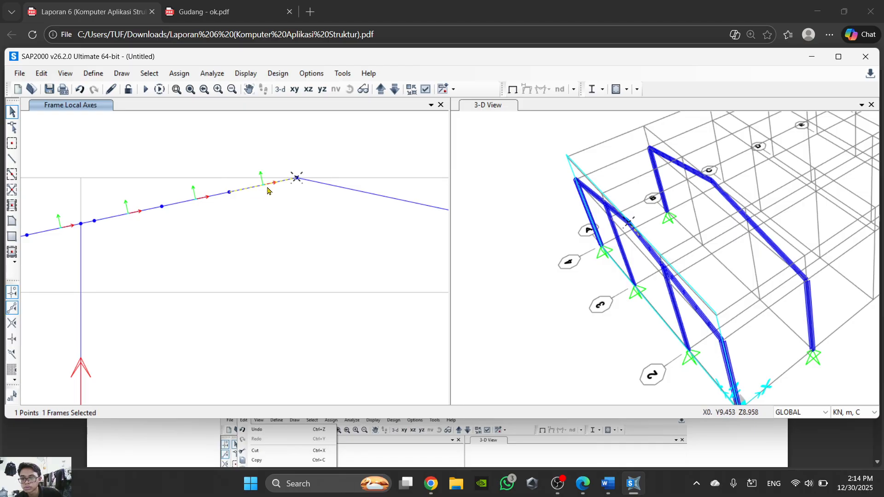
click(254, 188)
click(229, 195)
middle_drag(218, 232, 252, 233)
click(195, 209)
middle_drag(189, 234, 300, 241)
click(238, 231)
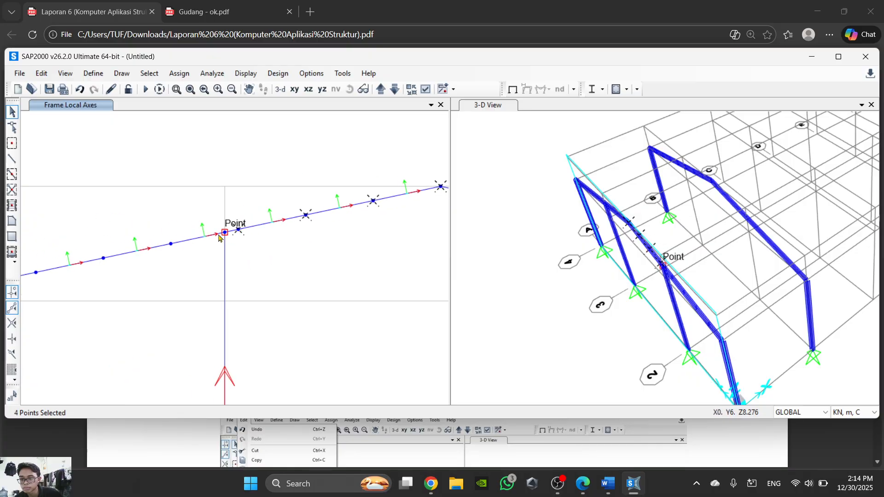
- Add the remaining four division points between column 2 and the grid line 1 eave to the selection, excluding the eave joint
click(171, 245)
middle_drag(175, 255, 292, 260)
click(220, 258)
click(152, 273)
middle_drag(180, 284, 251, 286)
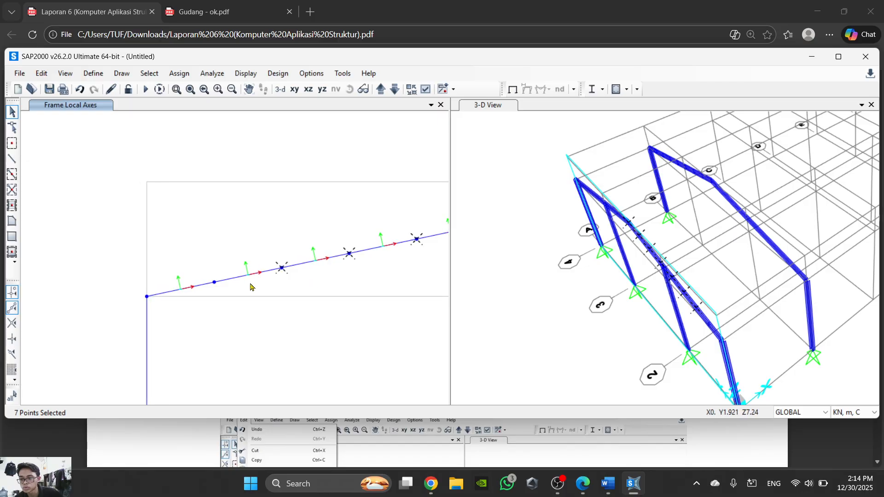
click(214, 286)
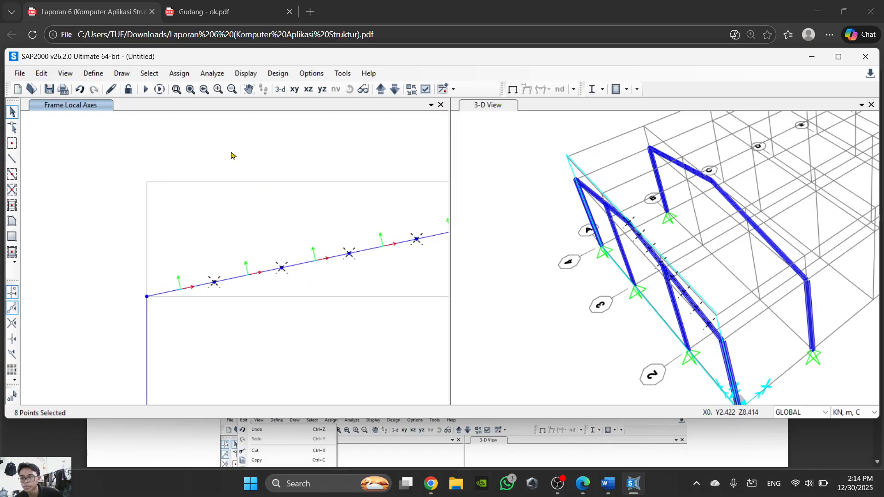
click(92, 74)
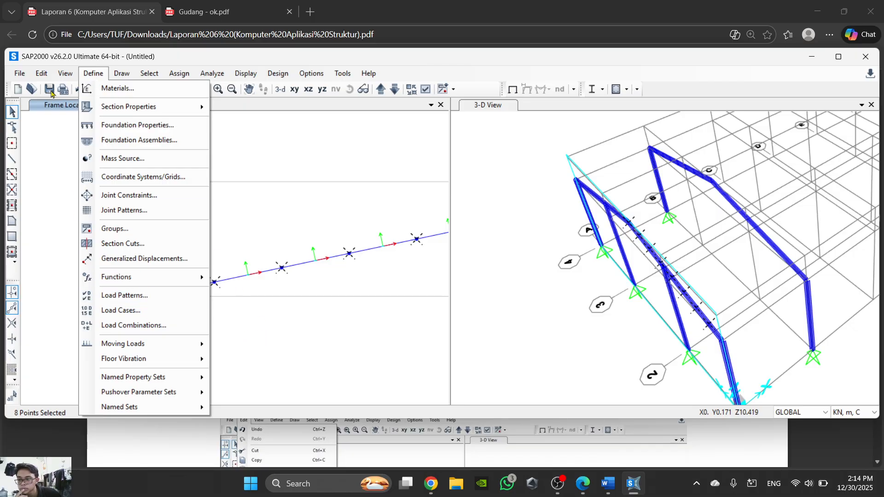
click(41, 73)
click(42, 74)
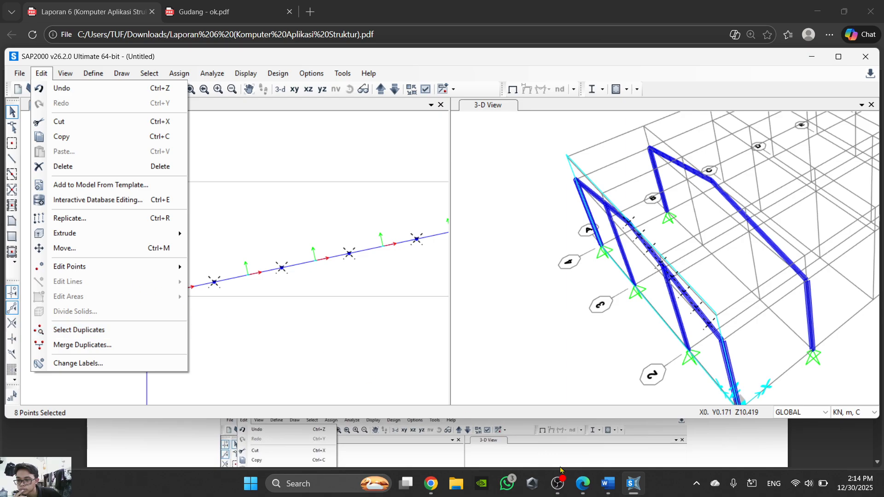
- Switch to the Word and PDF instructions and read the steps from replicating the frames to extruding the front rafter points as purlins
click(608, 483)
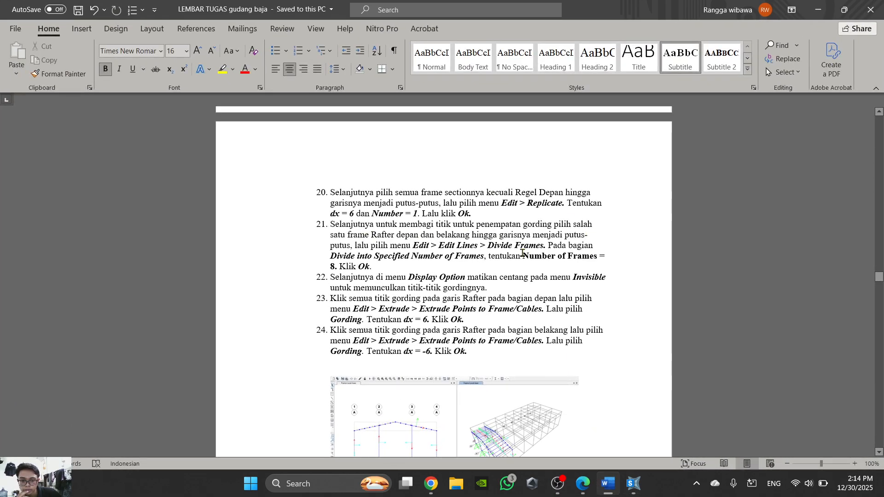
click(583, 483)
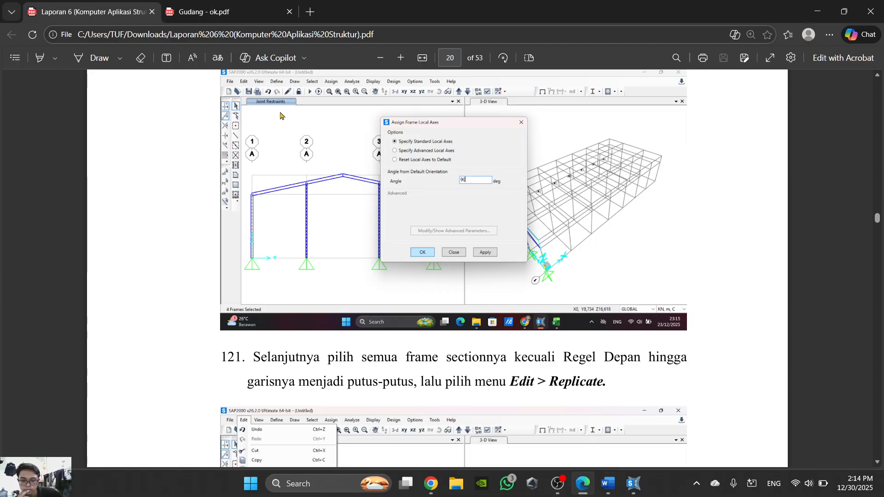
scroll(481, 306, down, 10)
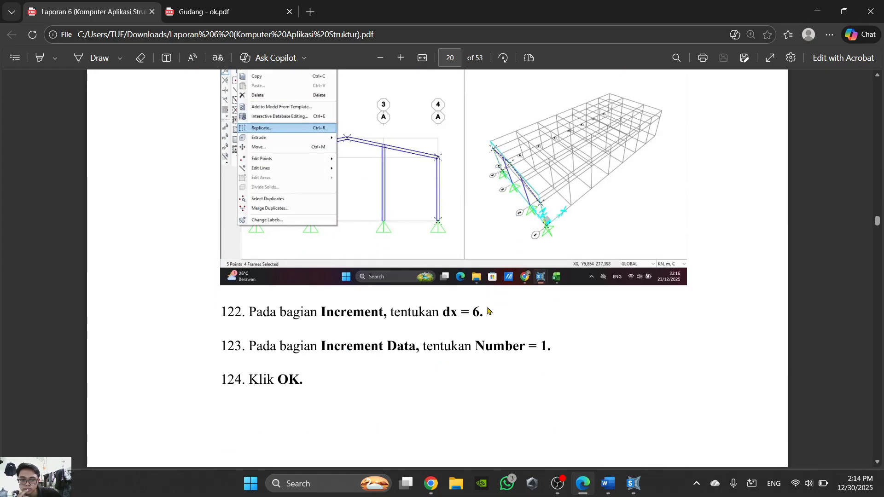
scroll(488, 311, down, 2)
scroll(487, 310, up, 3)
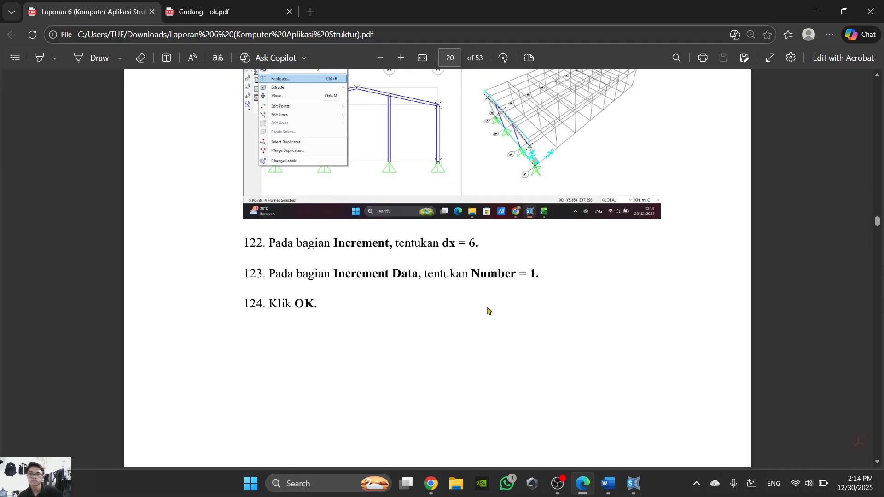
ctrl+scroll(487, 311, down, 2)
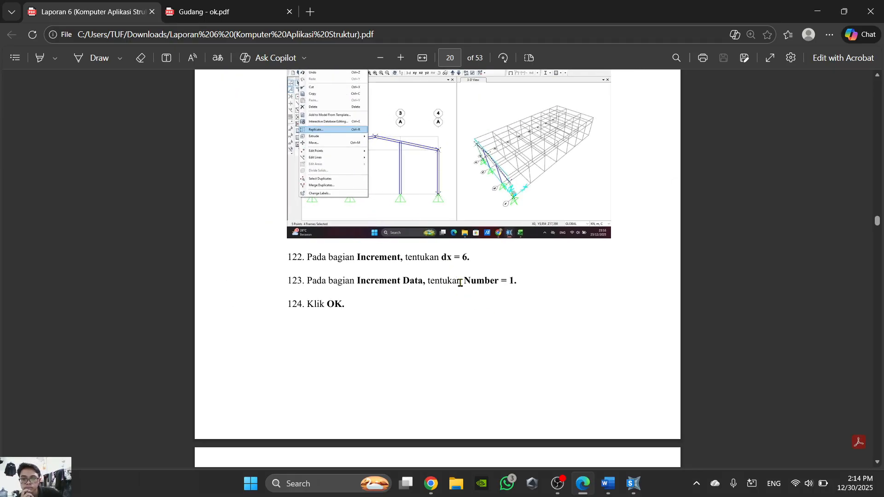
scroll(463, 287, up, 2)
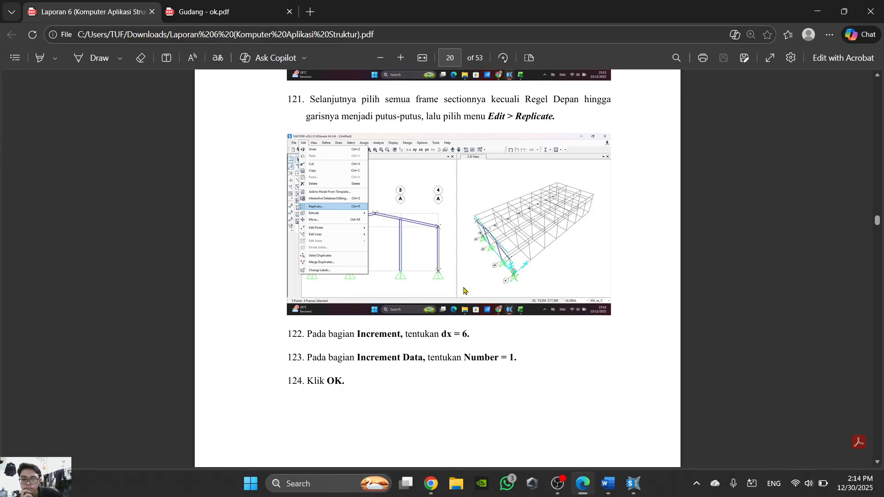
scroll(465, 290, down, 15)
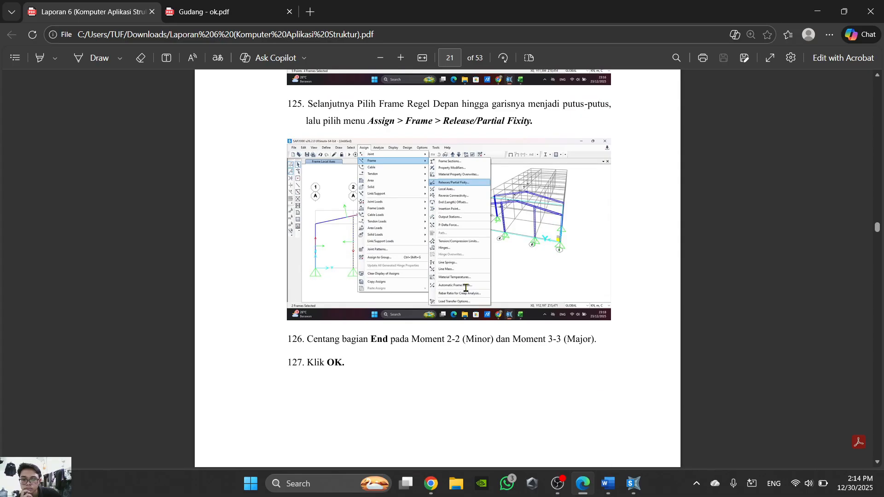
scroll(465, 288, down, 12)
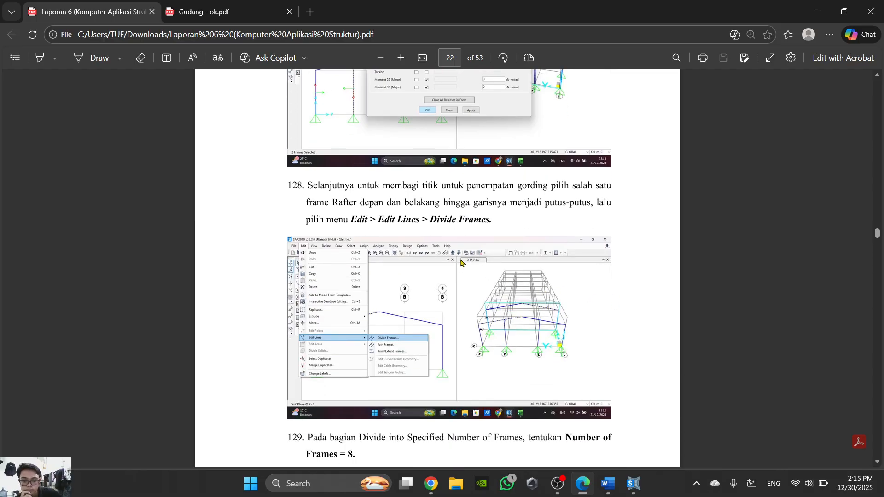
scroll(464, 277, down, 3)
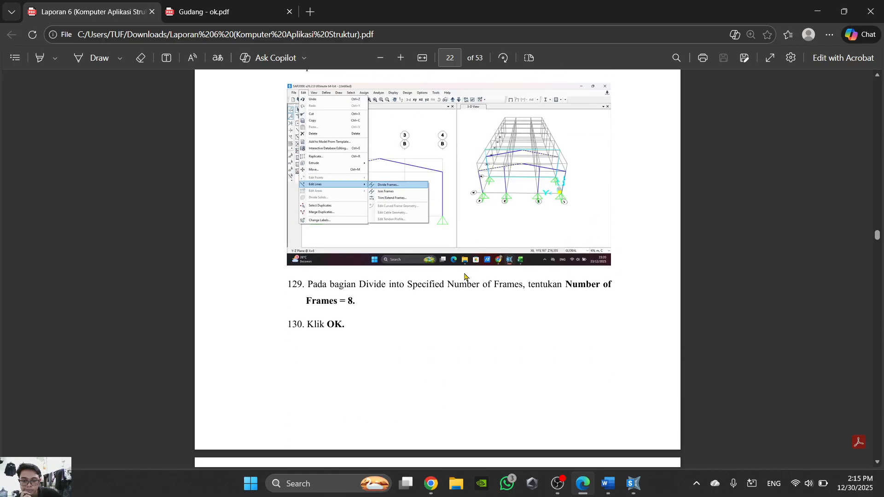
scroll(464, 276, down, 10)
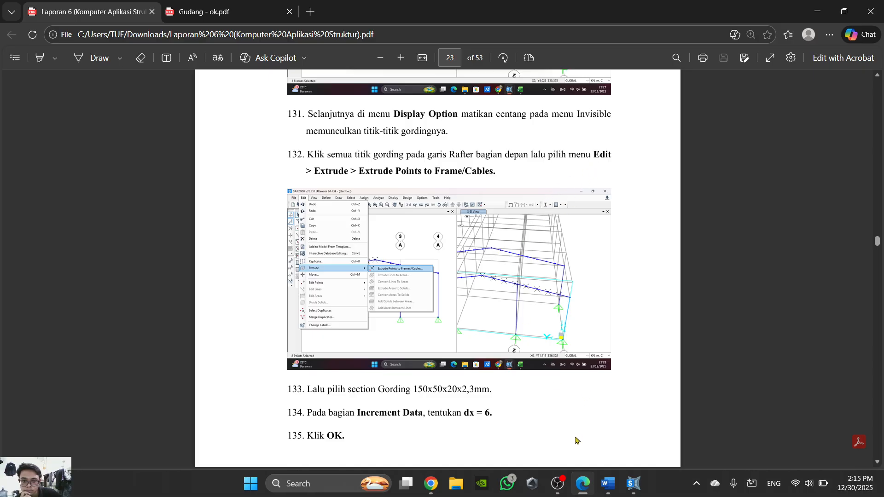
click(582, 482)
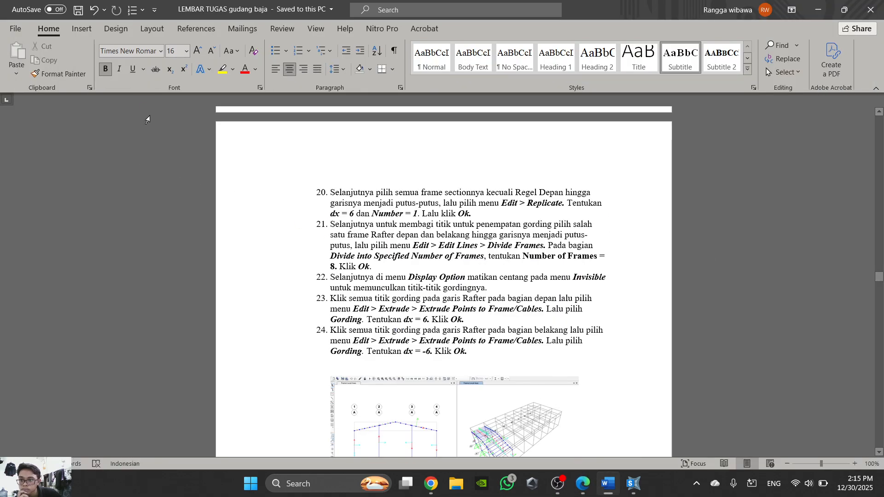
- Return to SAP2000 and prepare a linear extrusion of the selected points to frames, using the Gording section and dy 0
click(608, 483)
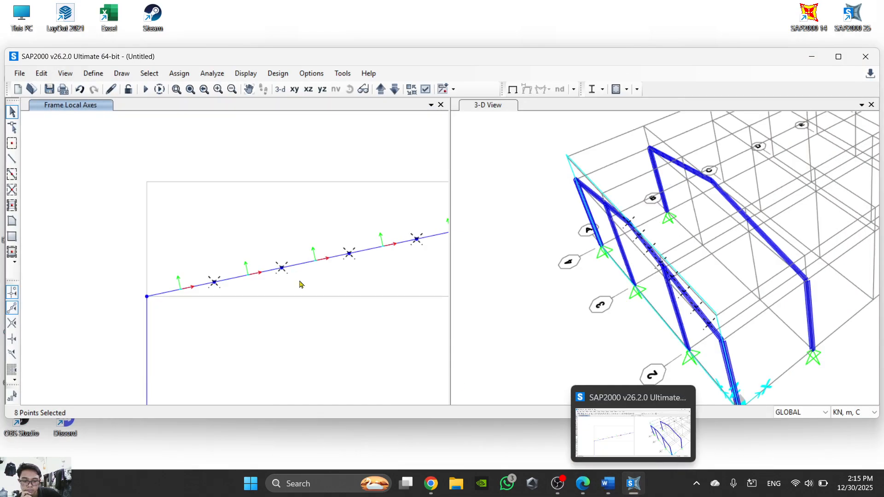
click(41, 73)
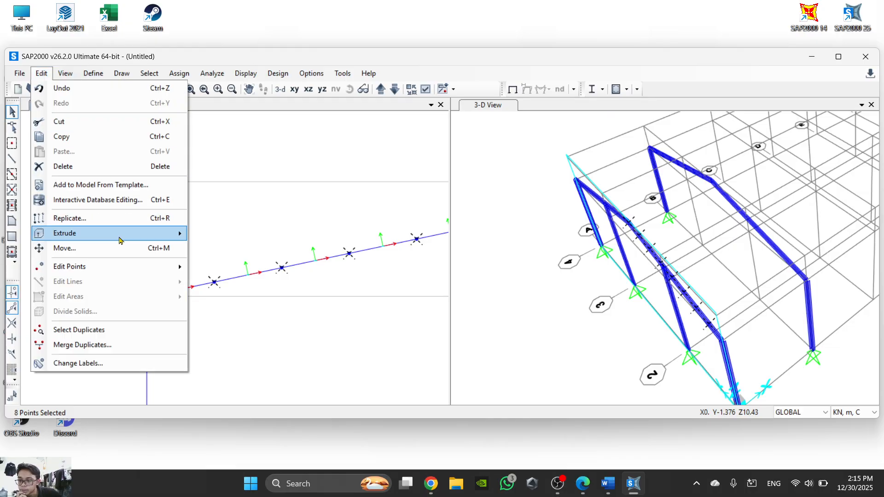
mouse_move(122, 239)
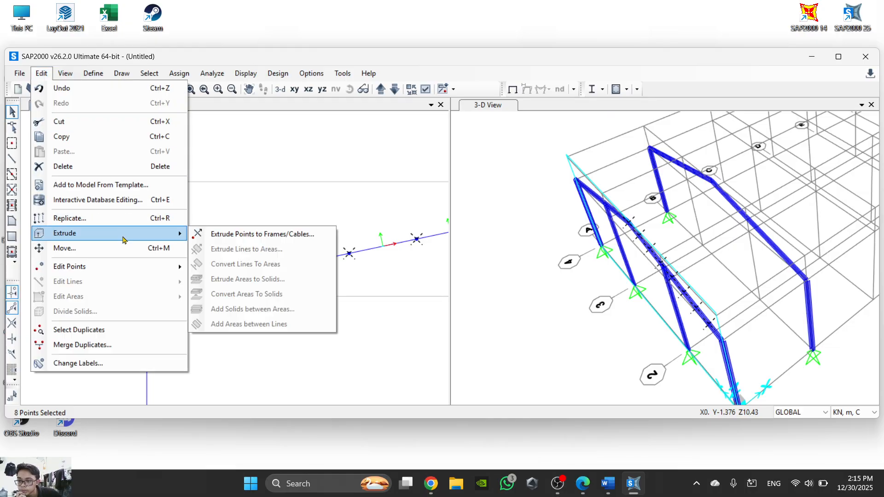
click(241, 235)
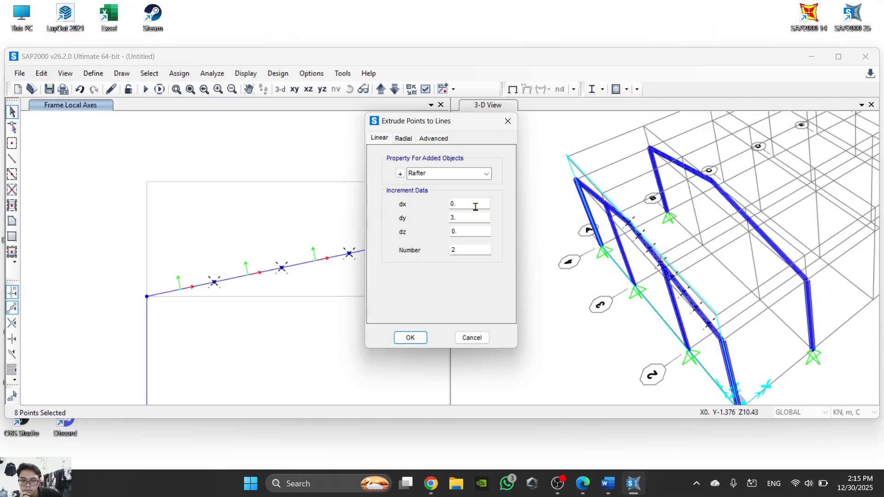
click(486, 174)
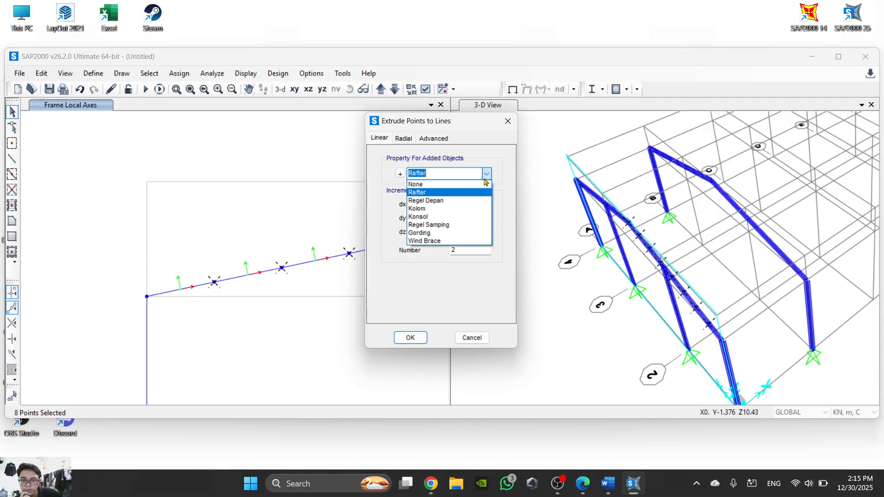
click(458, 233)
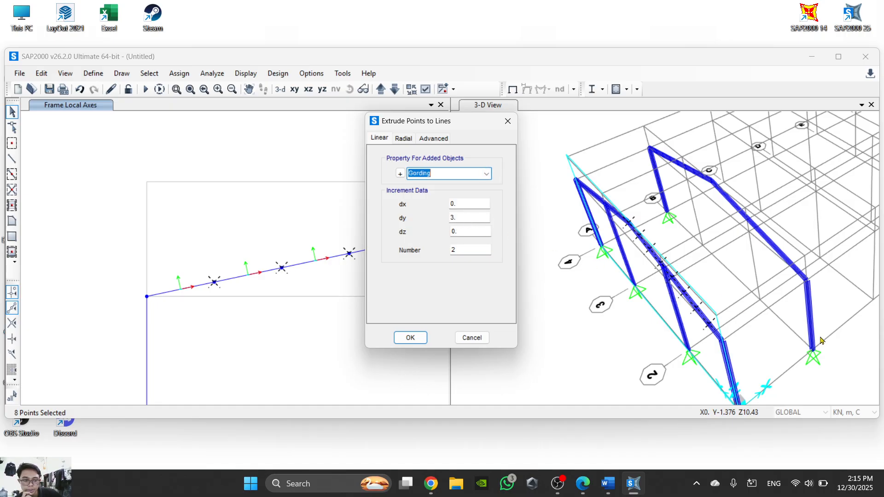
click(463, 218)
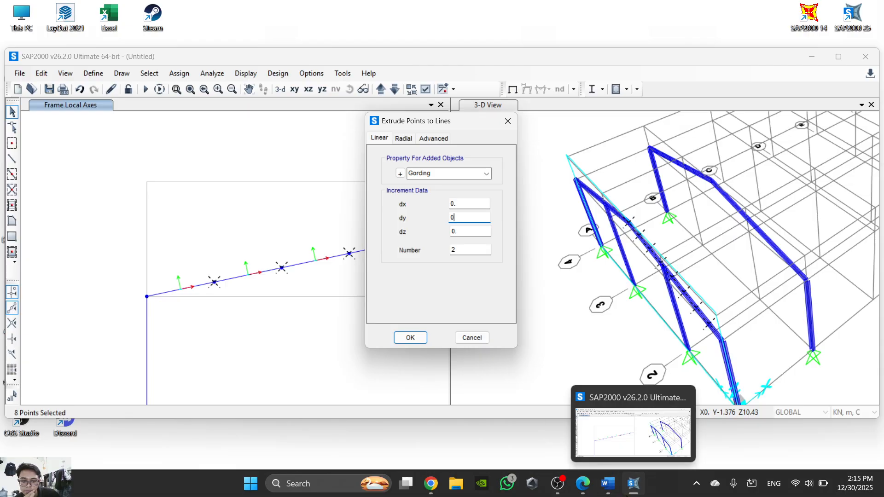
- Check the Word instructions for the purlin increment, then extrude the selected points with dx 6 and Number 1
click(602, 495)
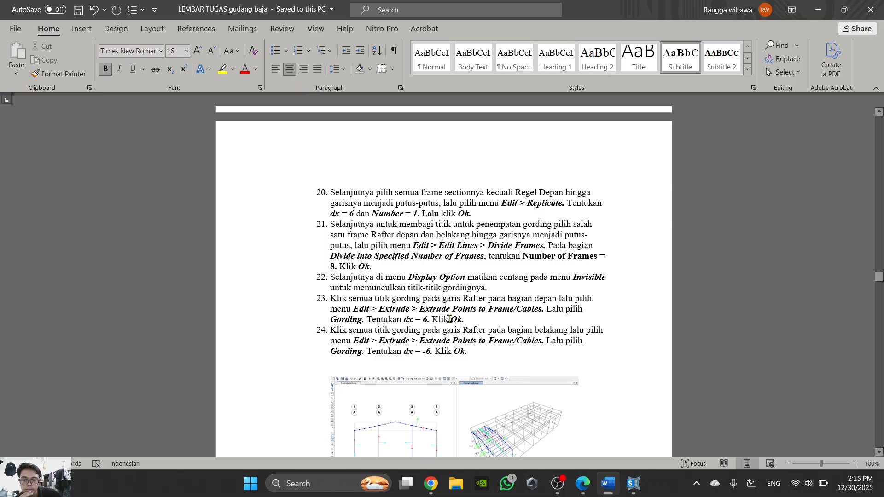
click(606, 492)
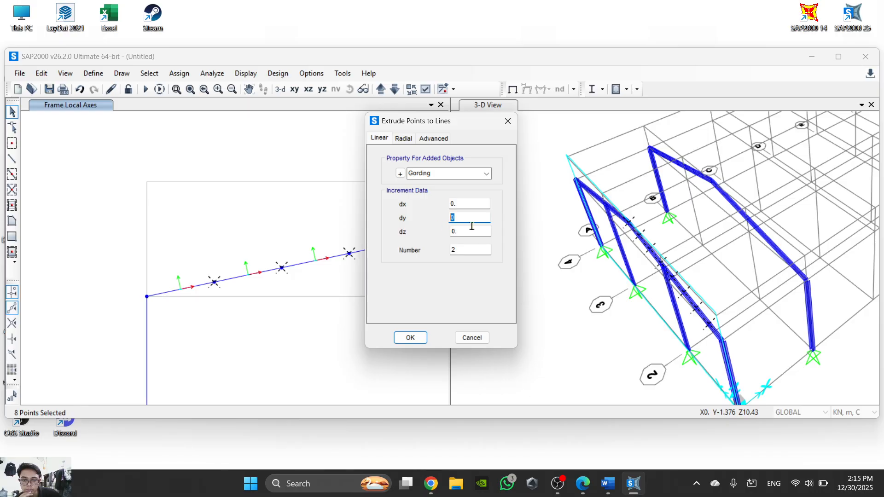
click(470, 203)
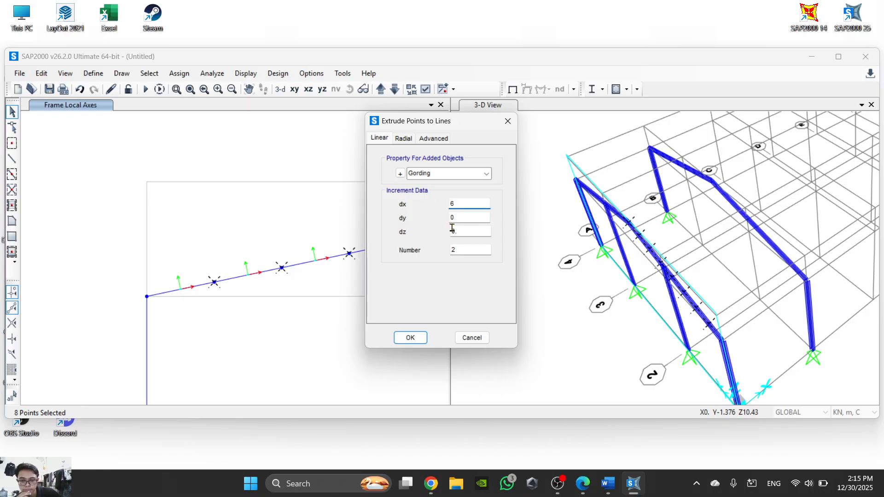
click(466, 249)
text(1)
click(410, 337)
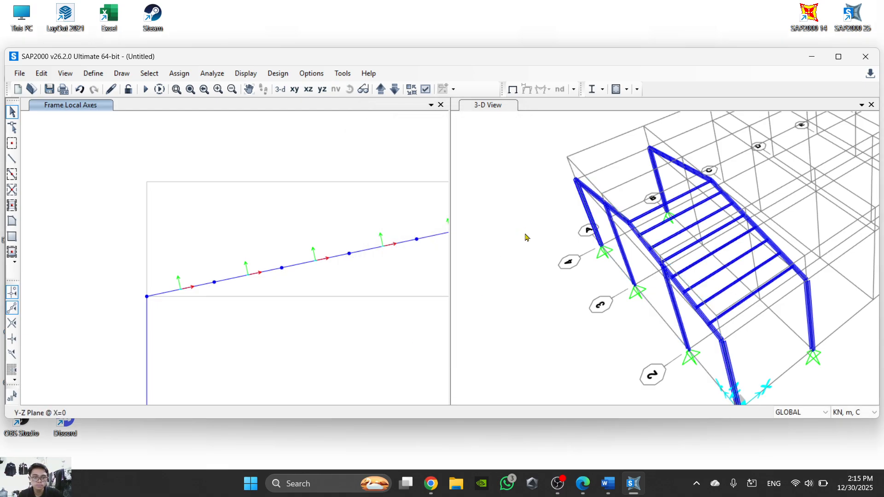
- Display the Y-Z elevation of the grid B frame at X=6
scroll(759, 304, up, 3)
scroll(758, 303, down, 3)
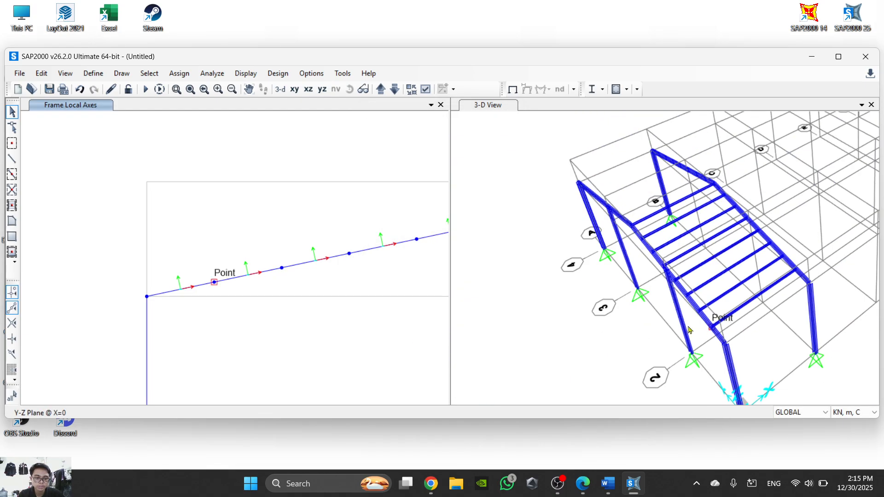
scroll(124, 247, down, 6)
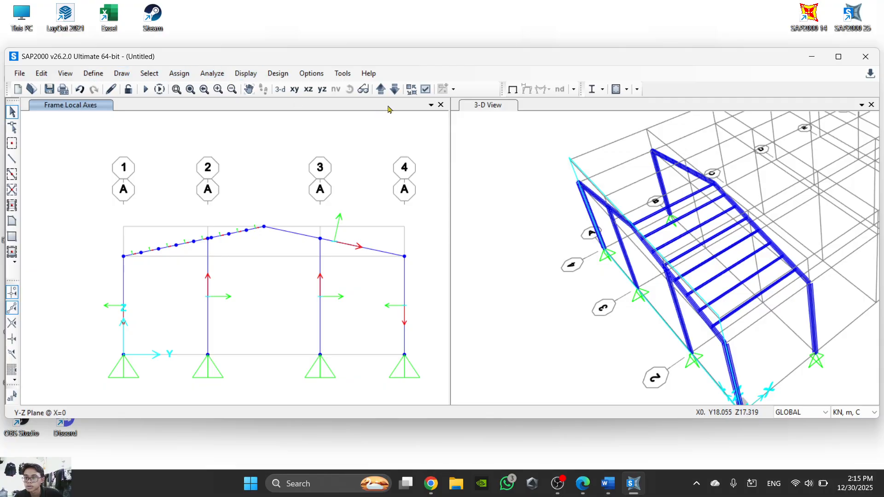
click(393, 89)
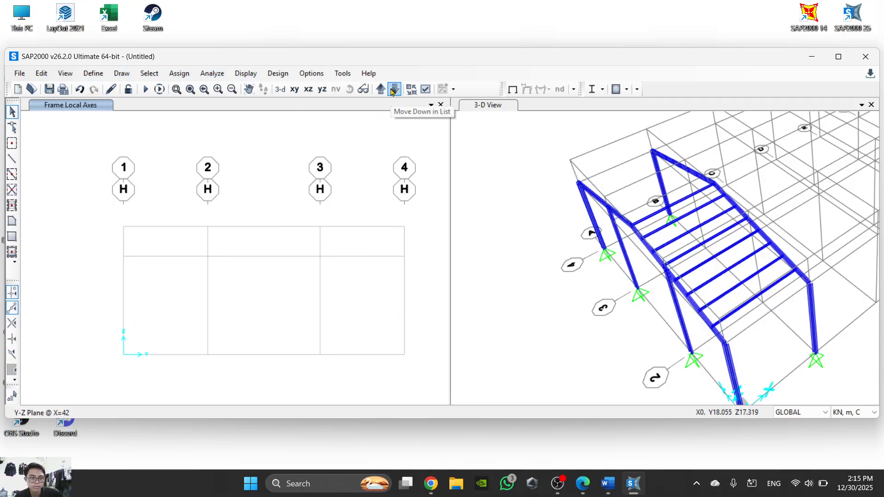
click(379, 89)
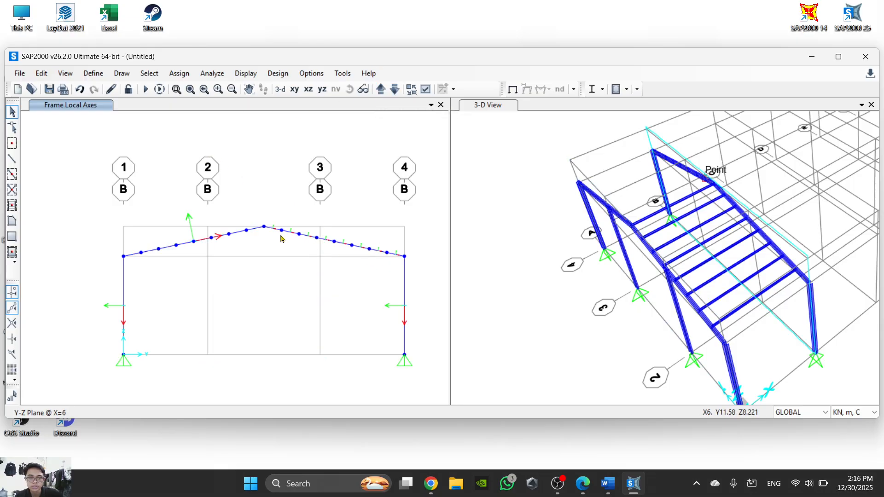
click(247, 231)
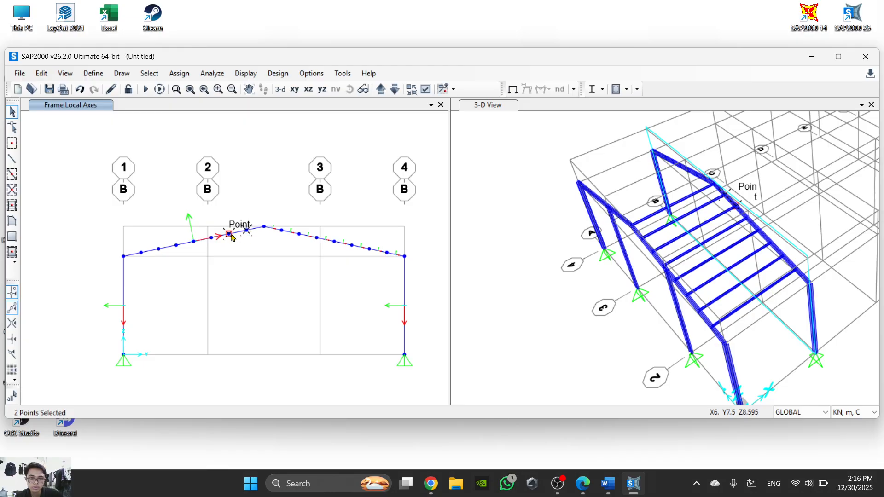
click(248, 231)
click(229, 235)
- Select the seven division points on the grid B rafter between the ridge and the grid line 4 eave, excluding the end joints
click(281, 231)
click(299, 234)
click(317, 237)
click(334, 241)
click(352, 245)
click(370, 249)
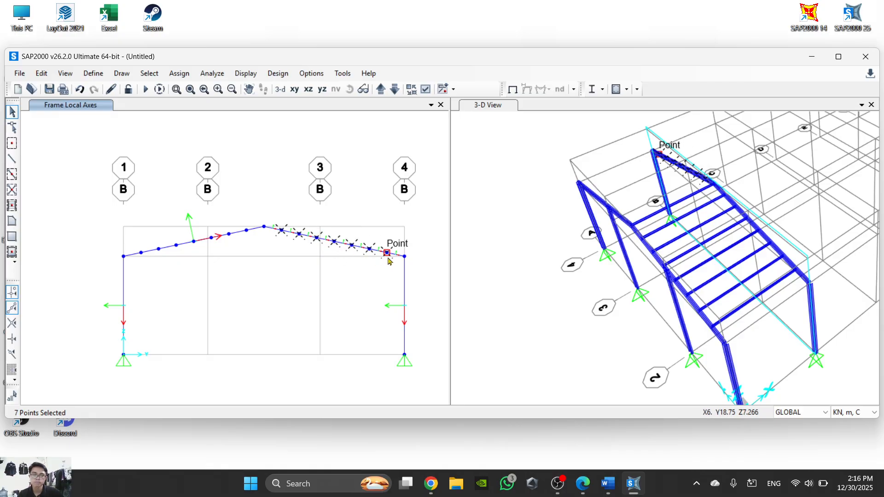
- Extrude the selected points linearly to frames with the Gording section, dx -6, dy 0, dz 0 and Number 1
click(46, 76)
click(46, 76)
click(46, 77)
click(45, 76)
click(46, 77)
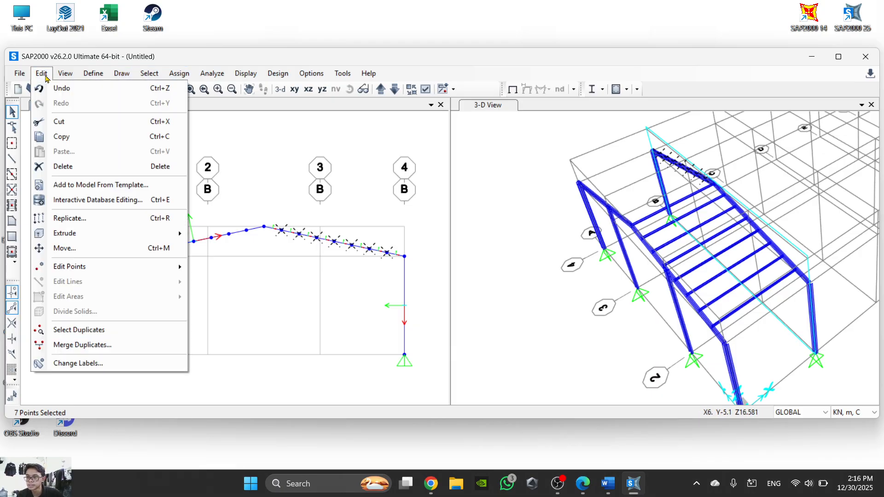
mouse_move(92, 233)
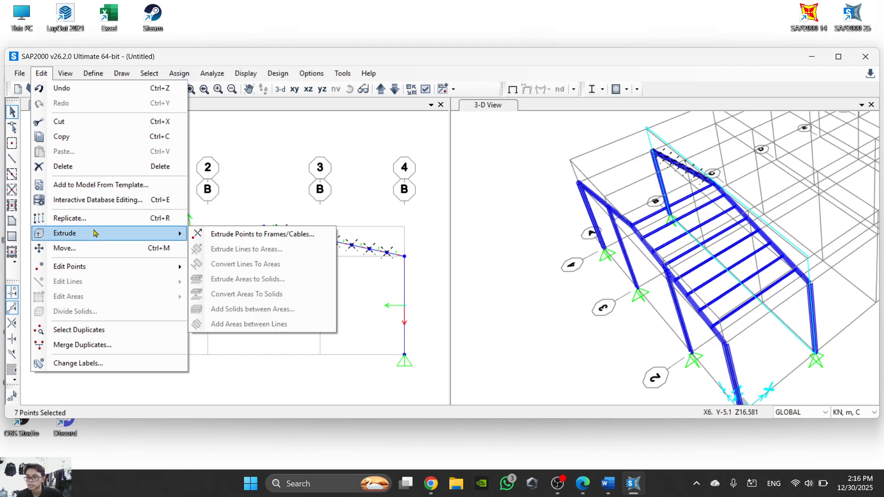
click(231, 233)
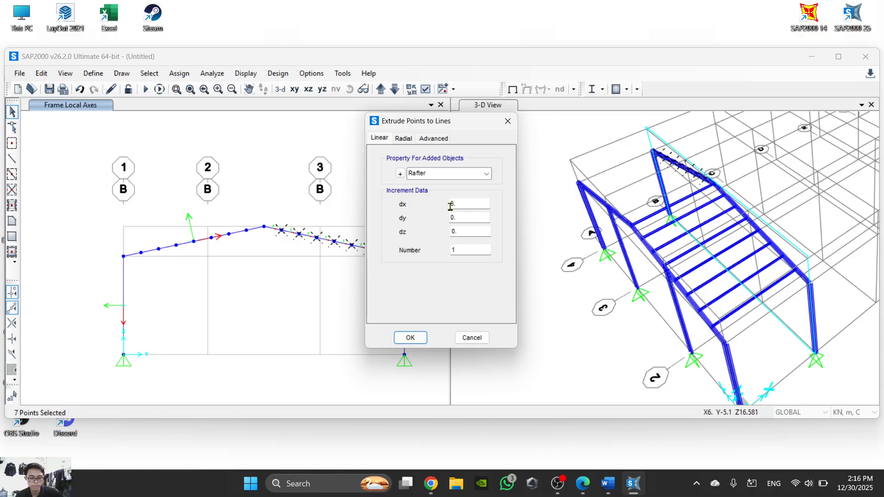
click(454, 175)
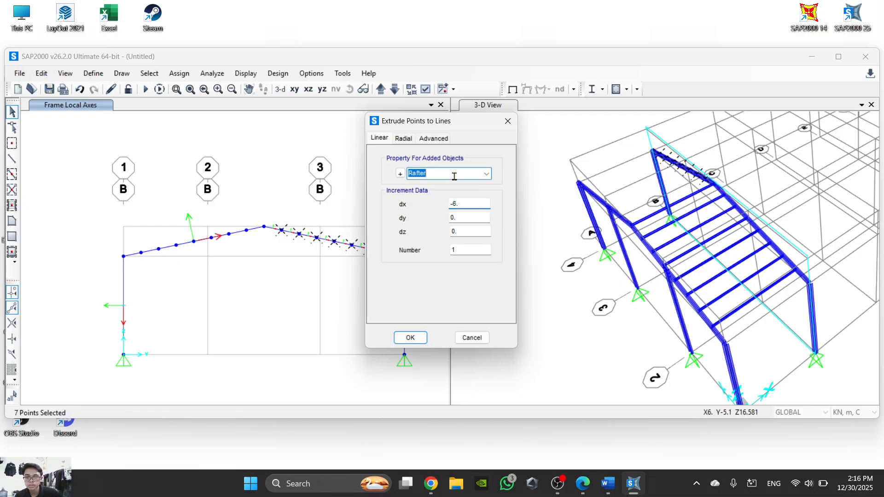
click(486, 174)
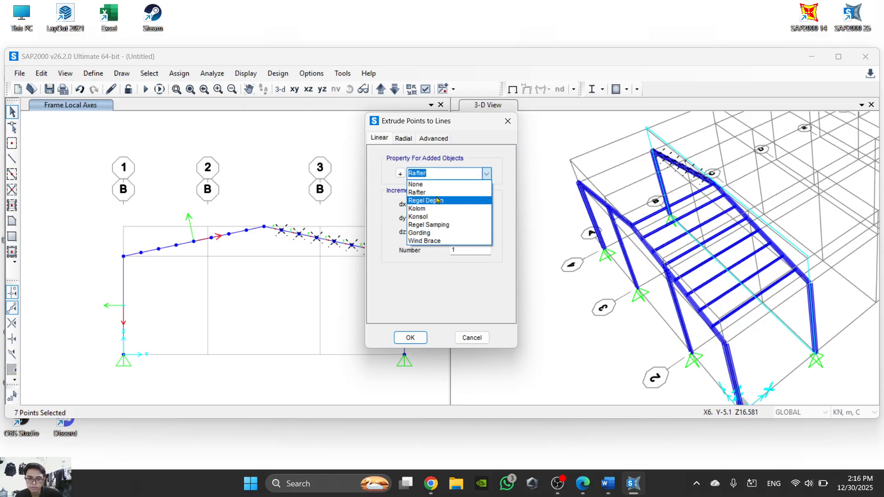
click(420, 233)
click(411, 338)
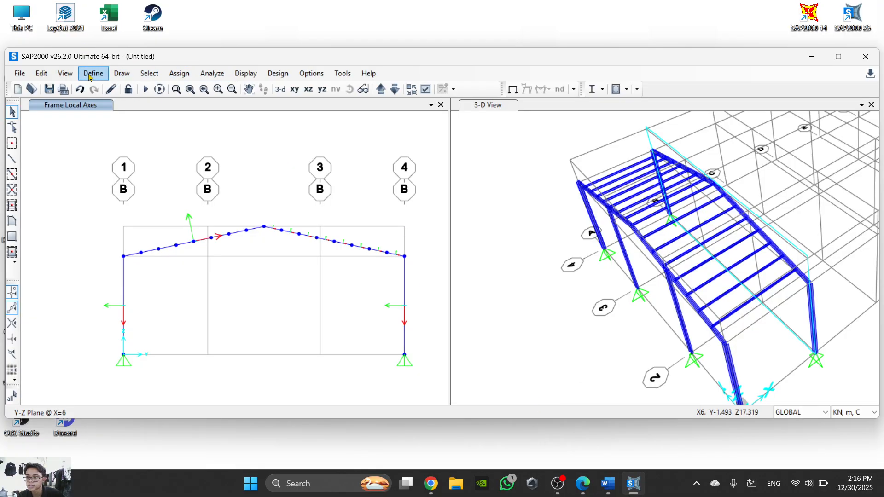
- Draw a straight Regel Samping frame in a 3D view between the grid A and B eave joints along grid line 1
click(12, 158)
middle_drag(767, 360, 740, 315)
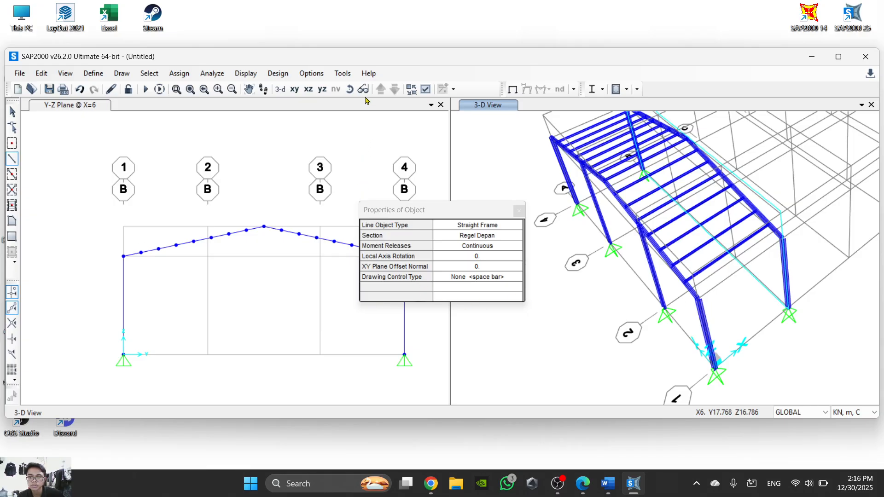
click(366, 142)
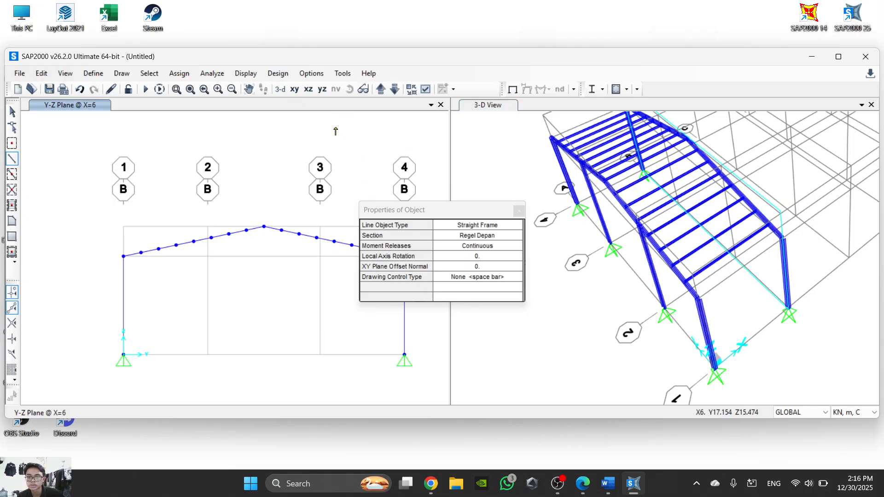
click(280, 89)
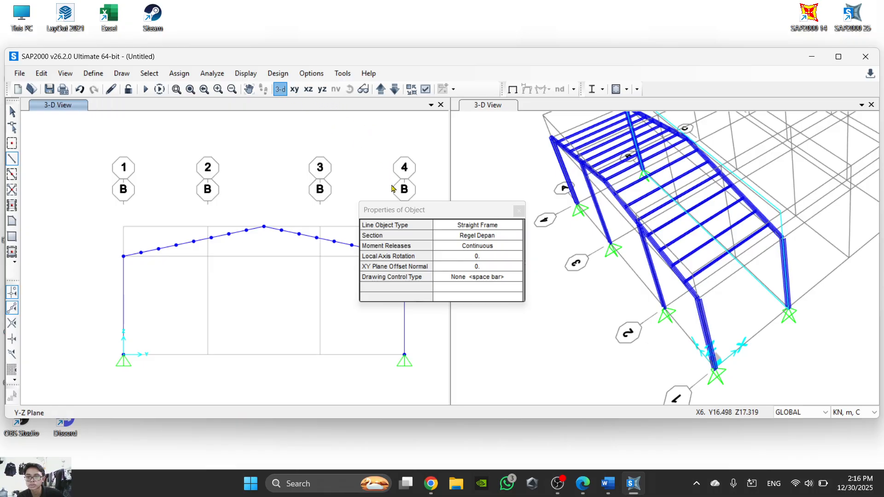
scroll(197, 336, up, 2)
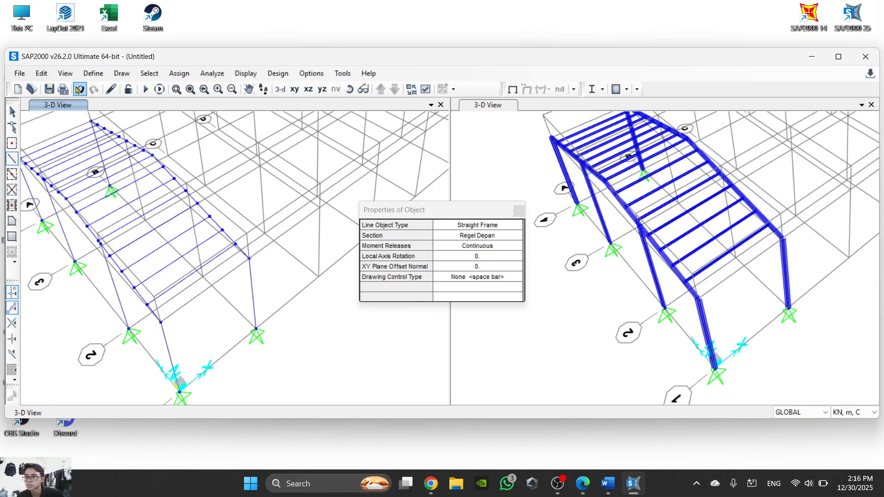
click(457, 236)
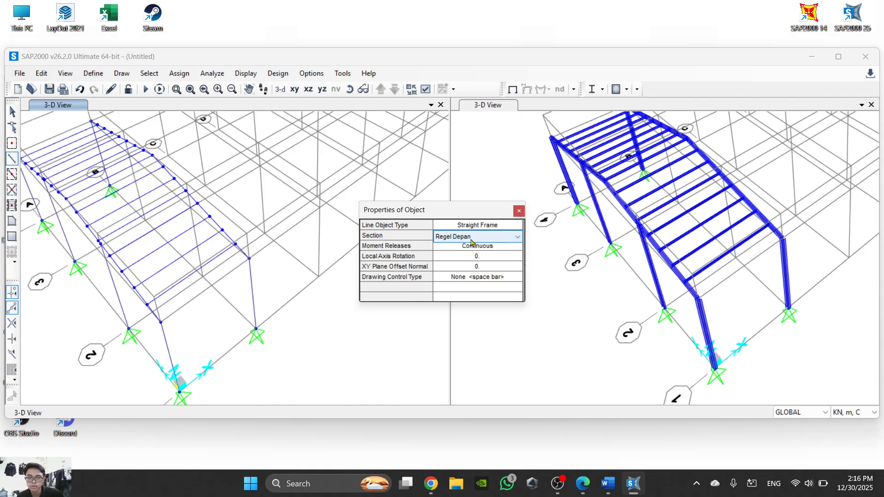
click(481, 240)
click(473, 279)
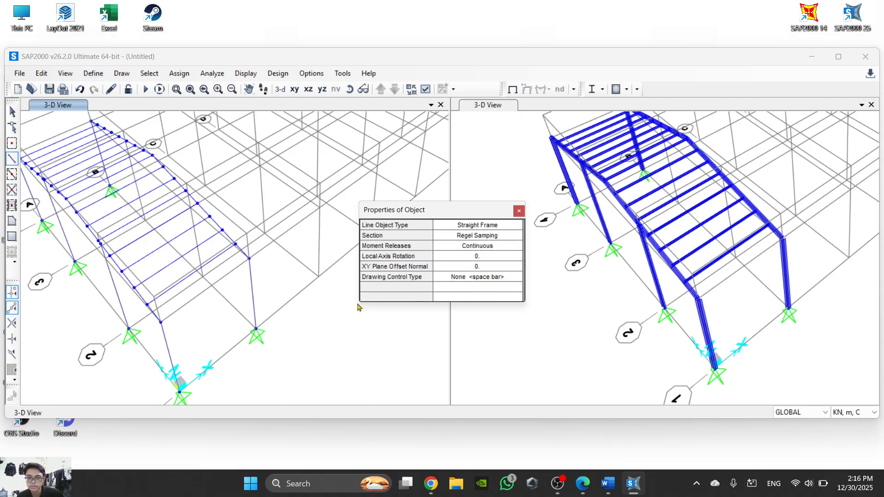
click(161, 322)
click(249, 258)
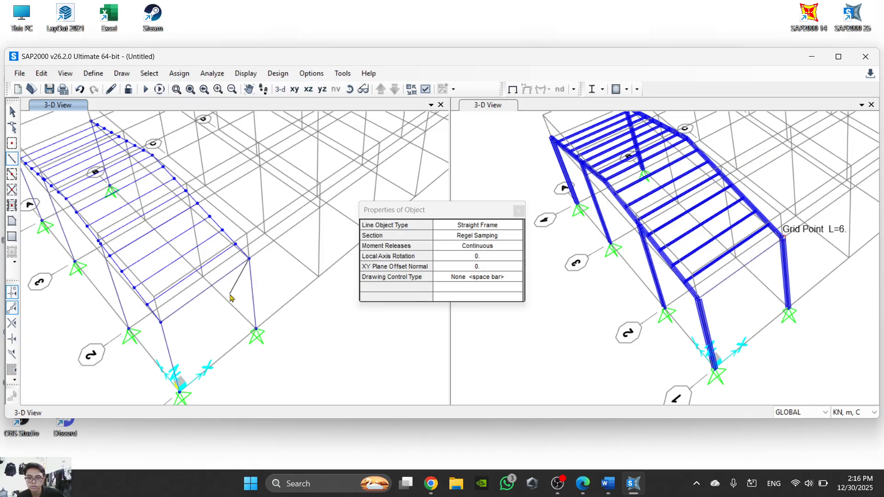
- Draw a matching Regel Samping frame between the grid A and B eave joints along grid line 4 and end frame drawing
scroll(229, 299, up, 4)
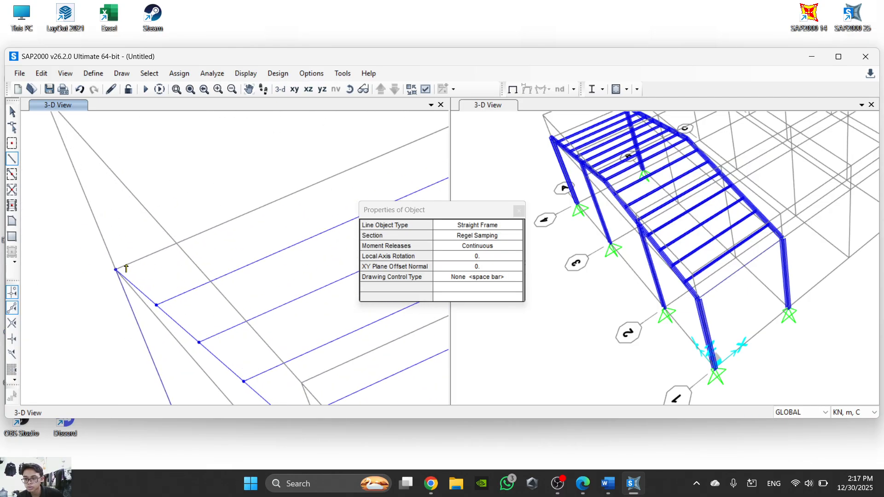
scroll(127, 242, down, 3)
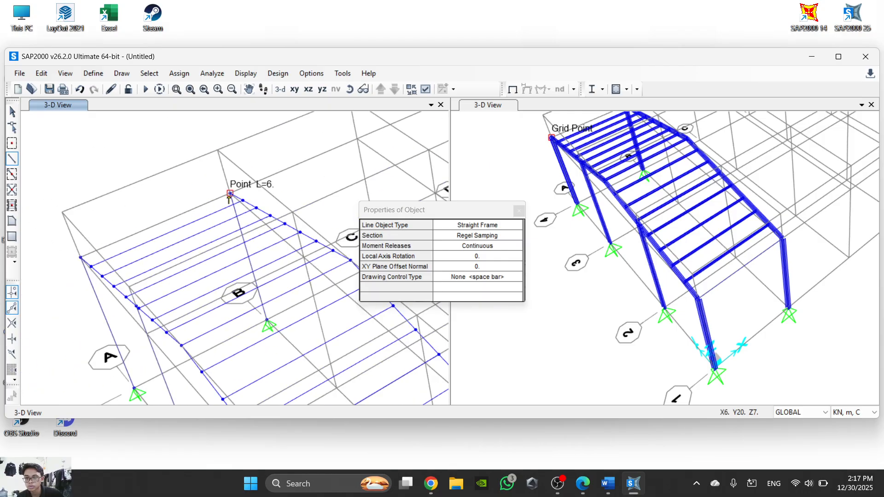
scroll(233, 189, up, 2)
scroll(272, 259, down, 2)
middle_drag(329, 300, 291, 216)
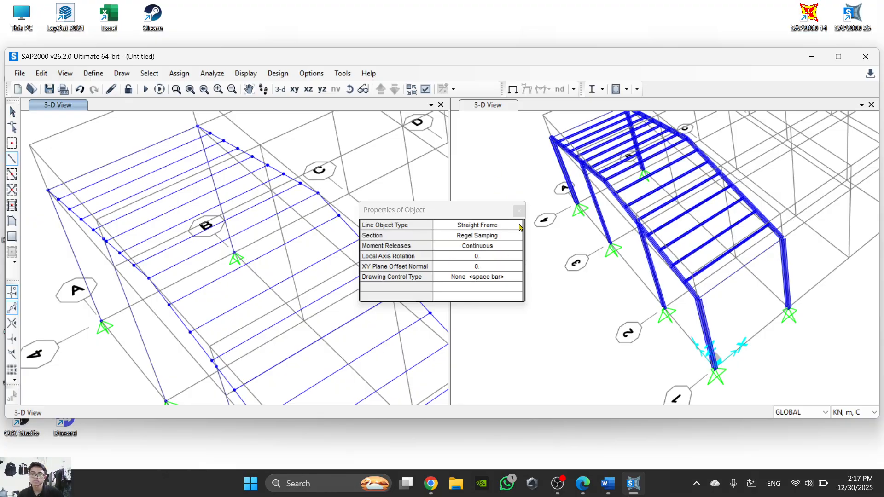
scroll(504, 282, down, 3)
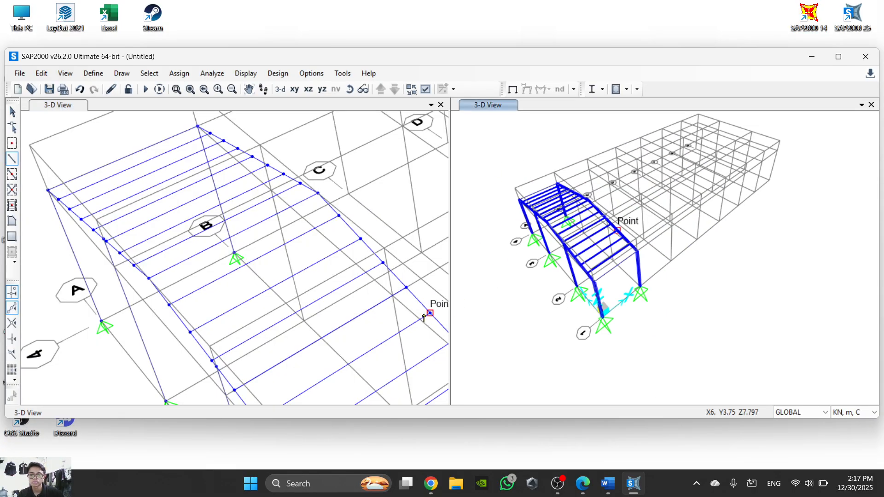
key(Escape)
- Inspect the first roof bay in both 3D views to check the Regel Samping members along the two eaves
scroll(424, 318, up, 3)
scroll(401, 242, down, 5)
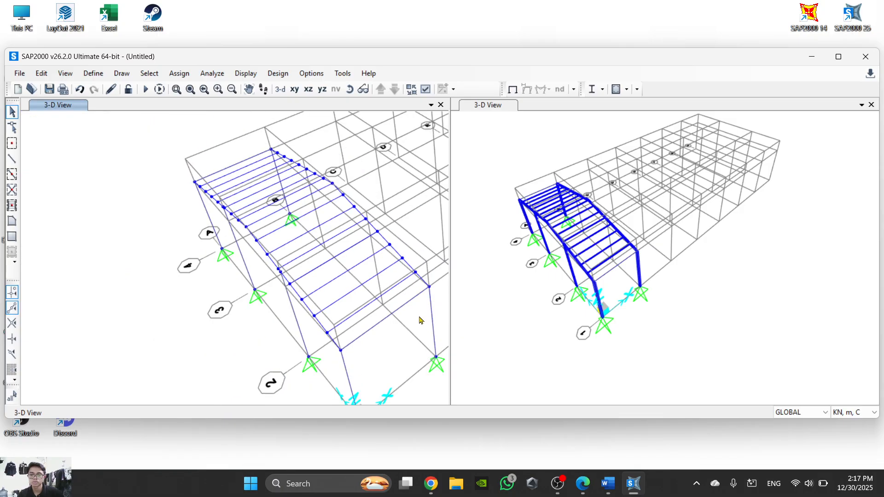
scroll(536, 330, up, 3)
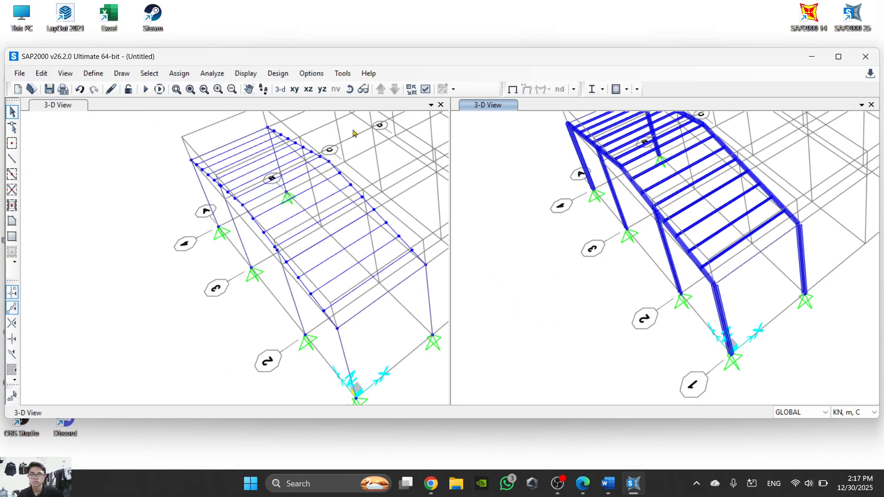
scroll(614, 250, down, 3)
scroll(605, 311, up, 4)
middle_drag(541, 297, 628, 287)
middle_drag(391, 302, 343, 312)
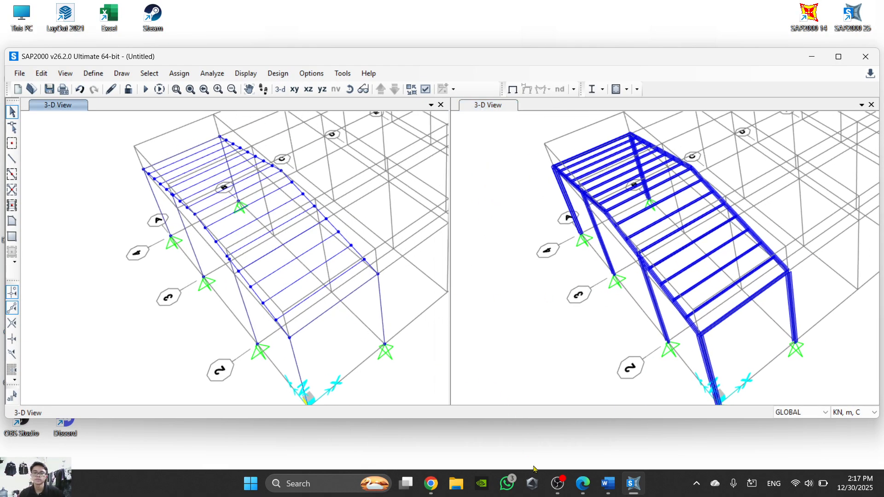
- Switch to the Word instructions and read steps 25 to 28 on Regel Samping, insertion points and partial fixity releases
click(608, 484)
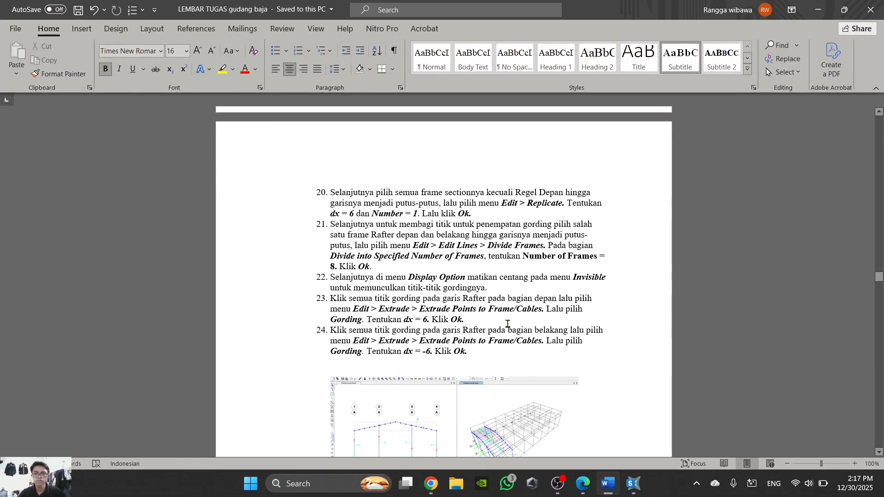
scroll(507, 324, down, 6)
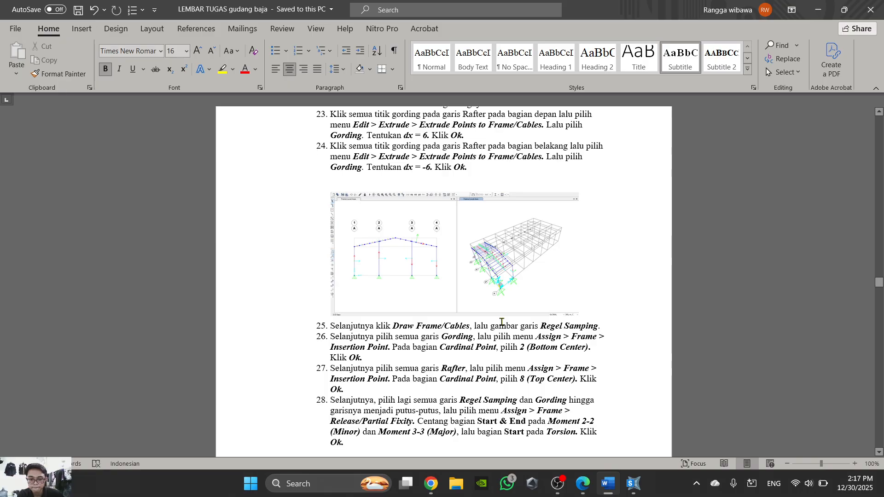
scroll(501, 322, down, 2)
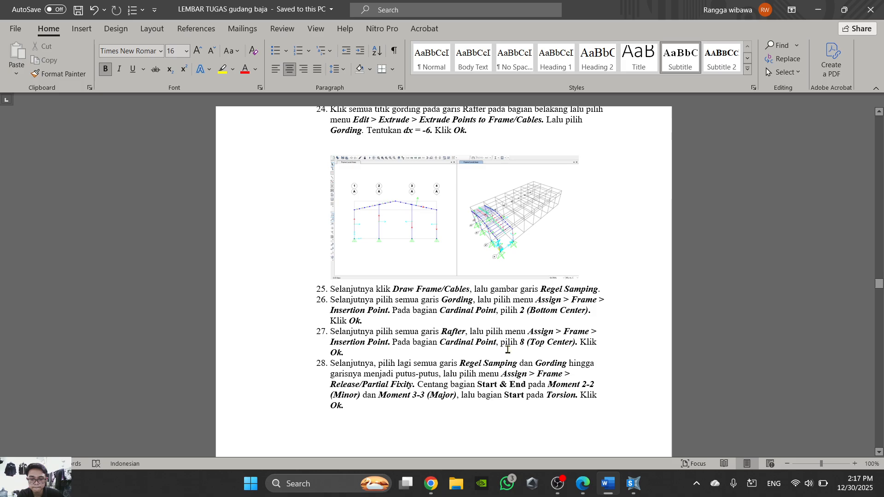
mouse_move(615, 492)
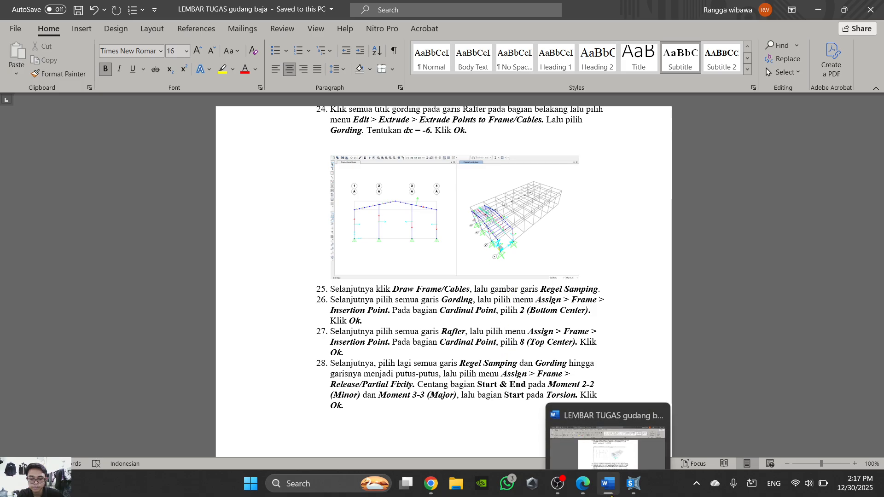
- Return to SAP2000 and examine from the gable side how the Gording purlins sit against the rafter in the extruded view
click(609, 484)
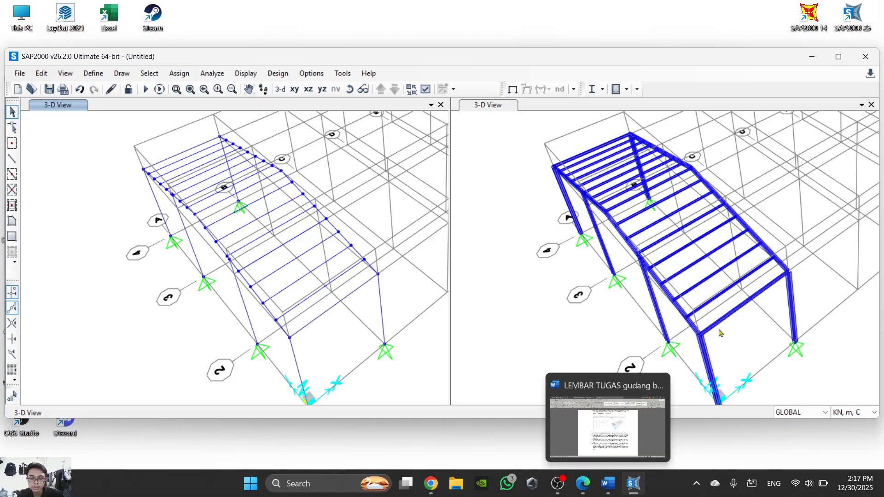
scroll(626, 311, up, 5)
scroll(596, 242, down, 2)
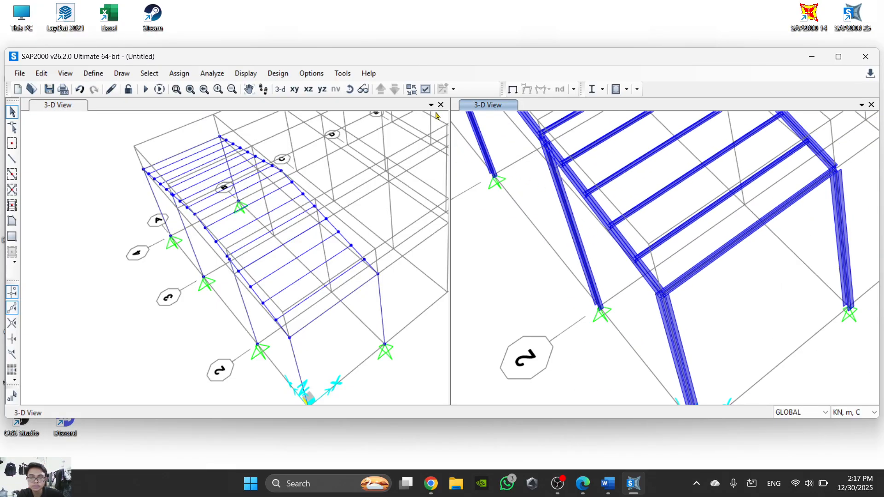
click(351, 90)
drag(691, 285, 742, 344)
scroll(657, 302, down, 3)
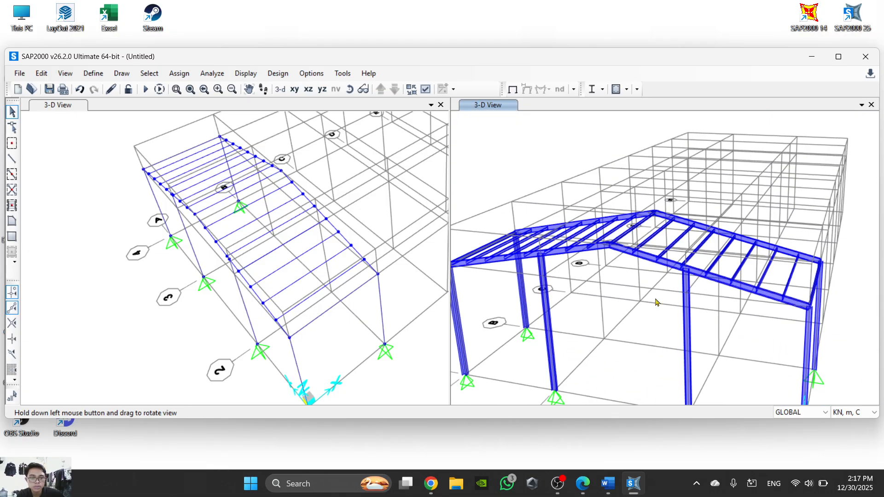
scroll(664, 259, up, 6)
scroll(227, 286, up, 3)
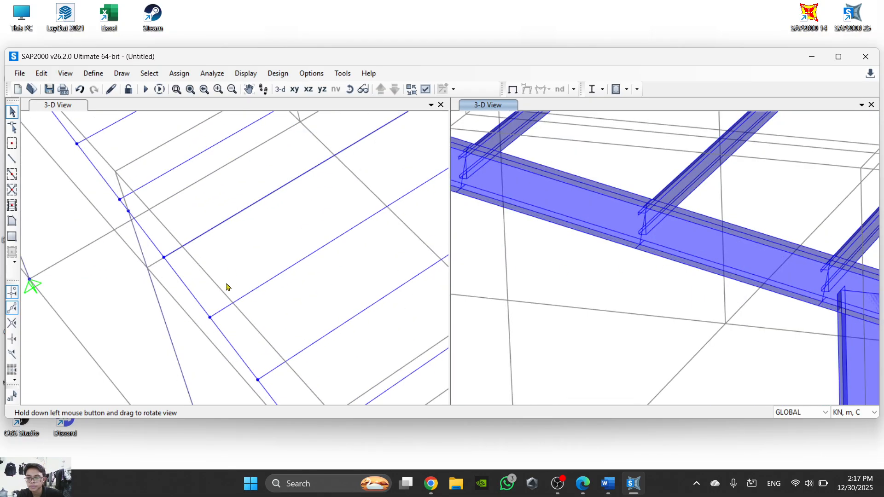
scroll(227, 288, down, 4)
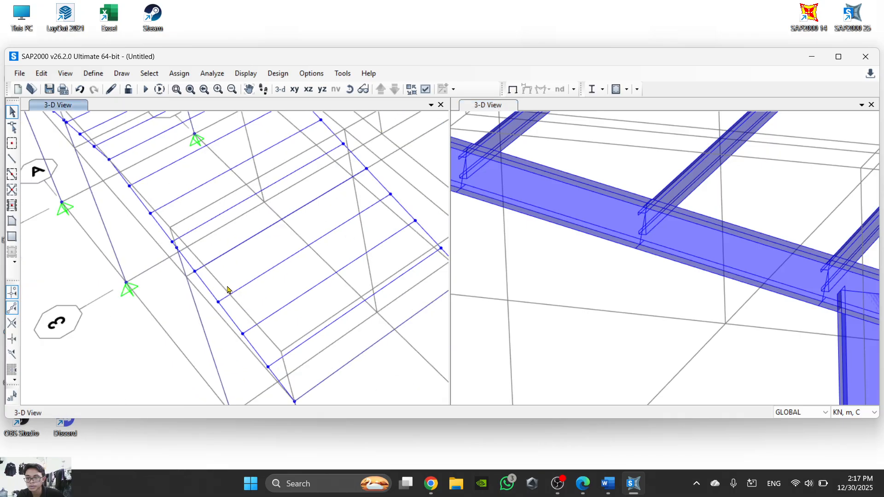
- Select all frames with the Gording section property, checking steps 26 to 28 in the Word instructions before closing the selection dialog
click(149, 73)
mouse_move(168, 88)
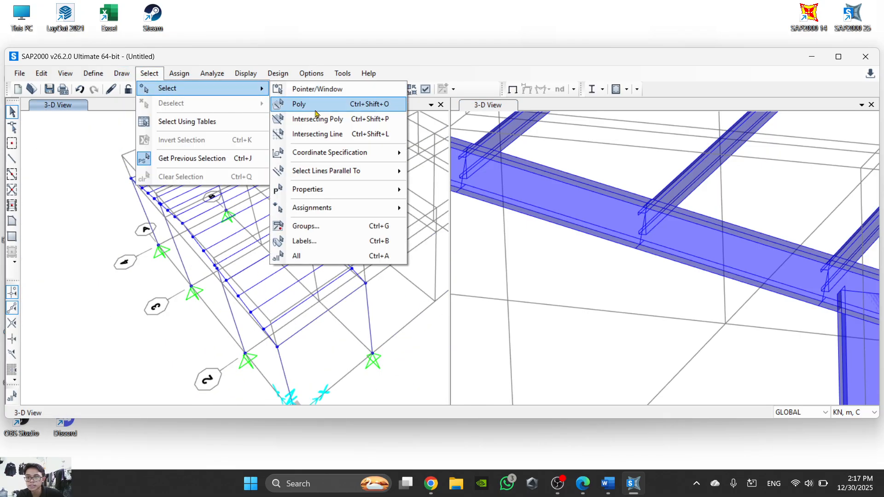
mouse_move(321, 197)
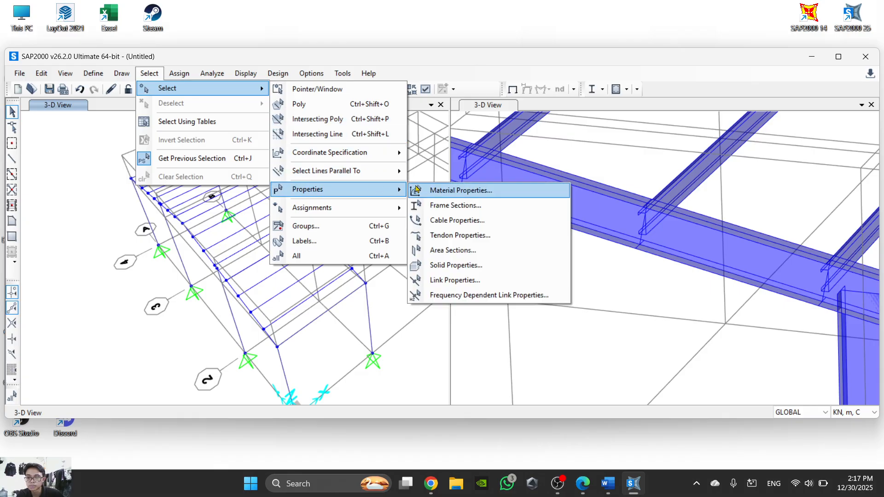
click(490, 211)
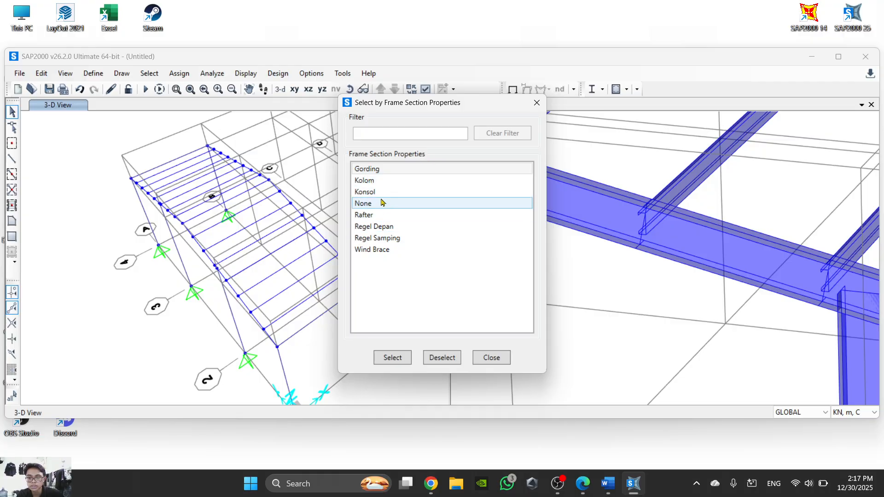
click(393, 171)
click(407, 359)
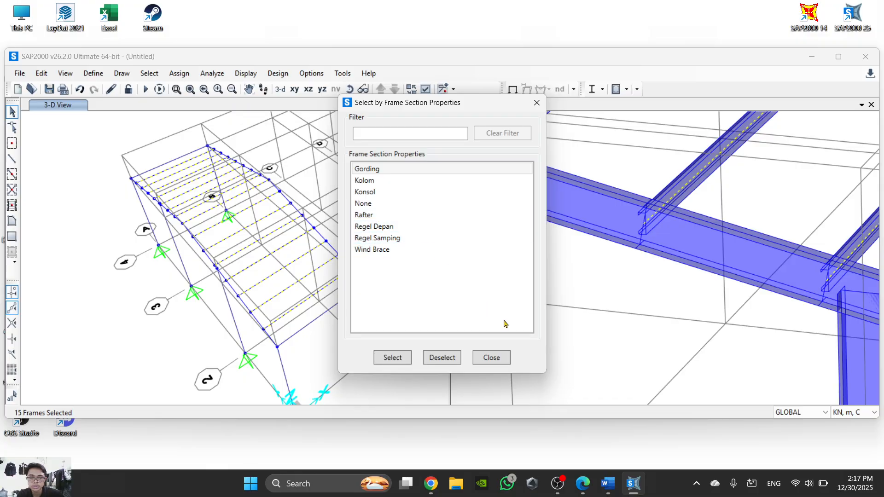
mouse_move(612, 492)
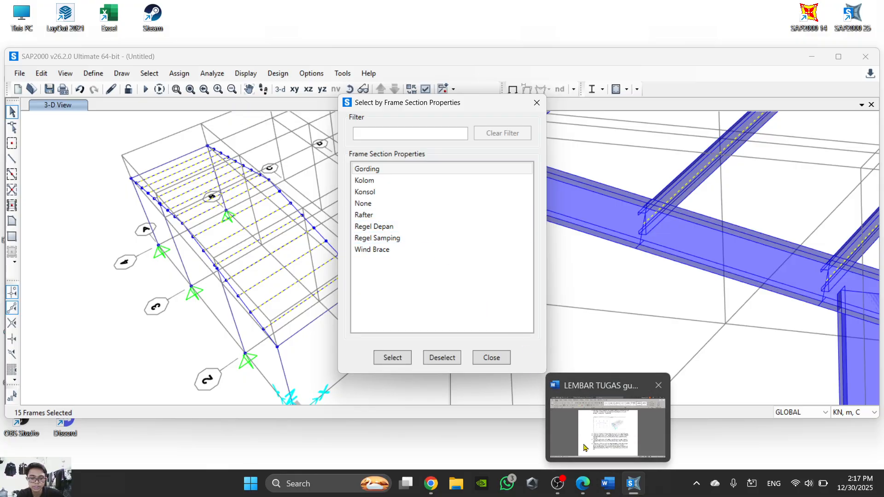
click(608, 483)
scroll(513, 307, down, 1)
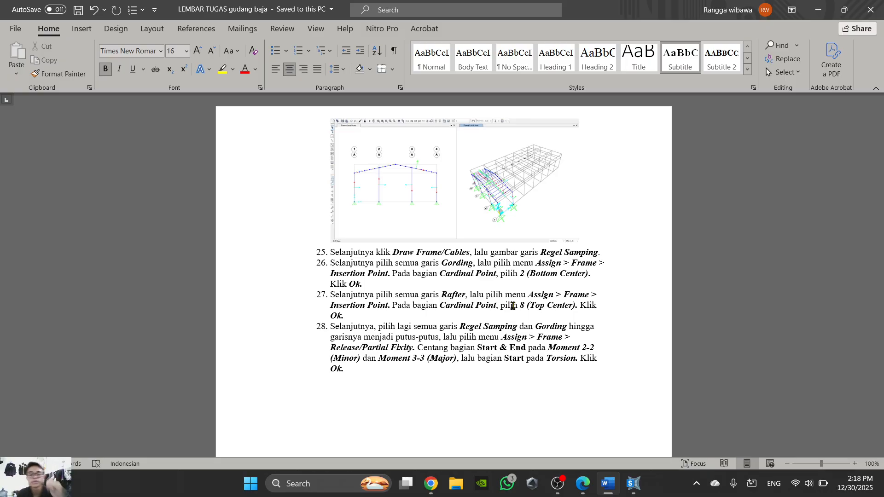
click(634, 483)
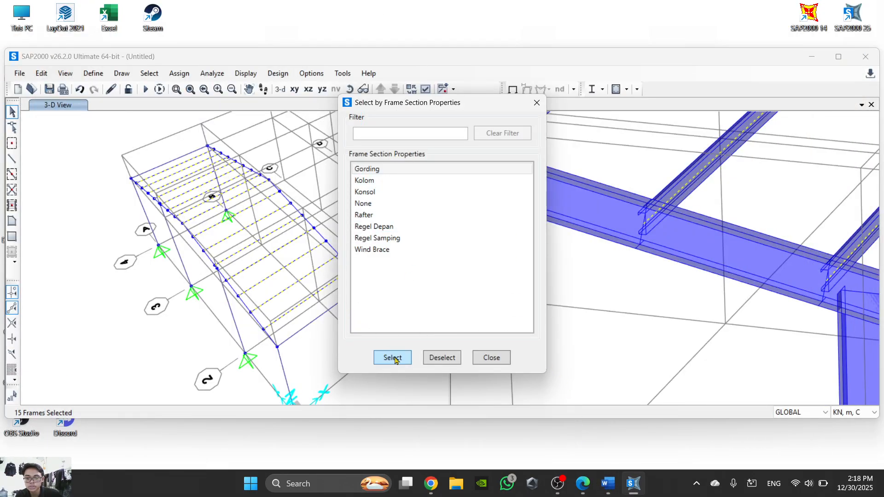
click(491, 357)
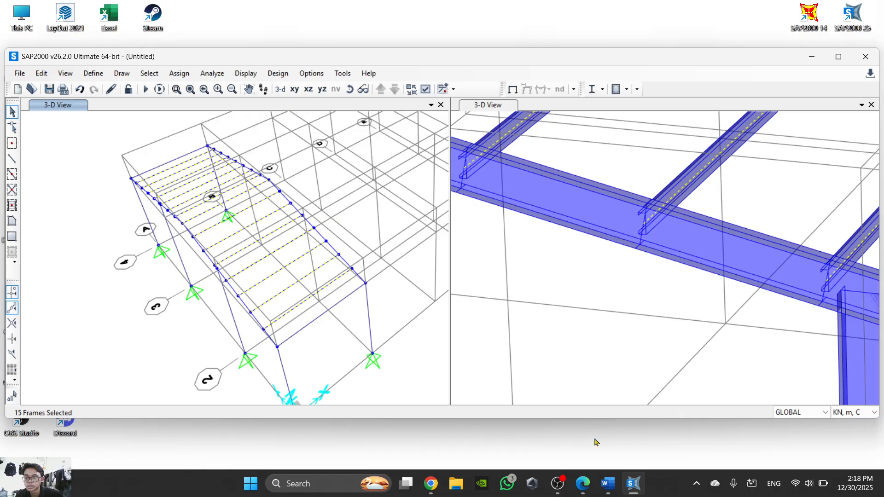
- Reread step 26 in the Word instructions on the Gording insertion point and return to SAP2000
click(607, 483)
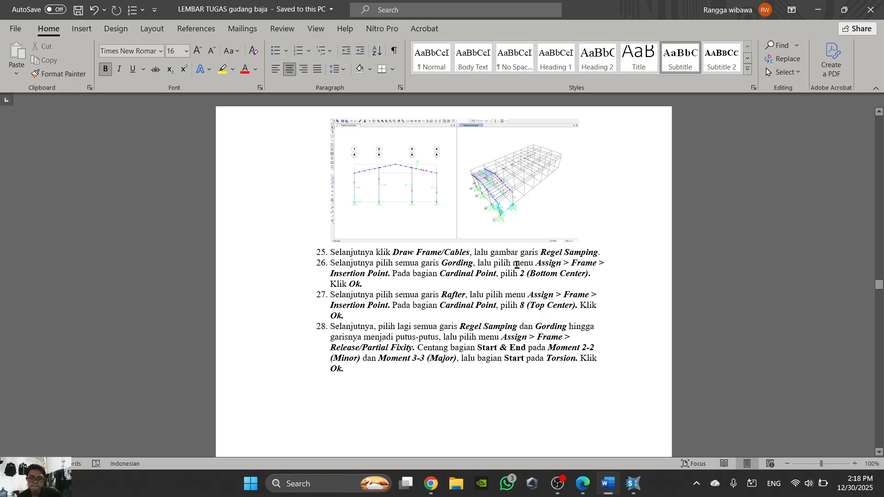
mouse_move(633, 484)
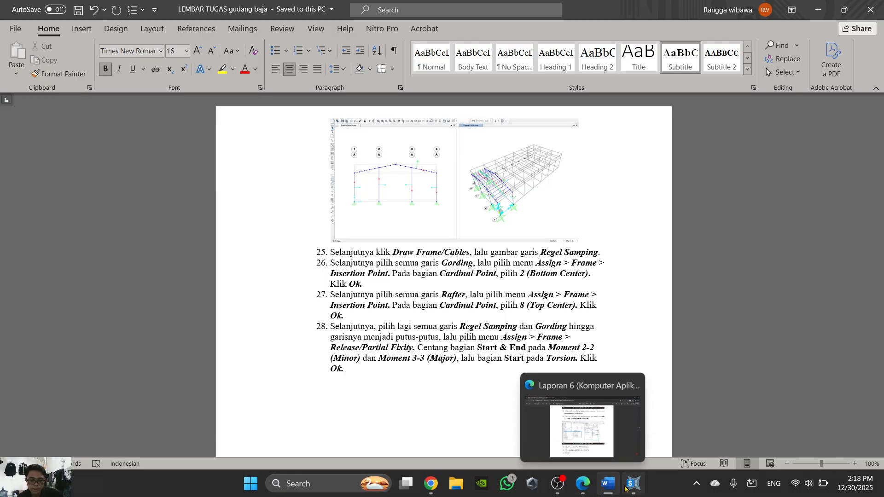
click(612, 449)
click(179, 73)
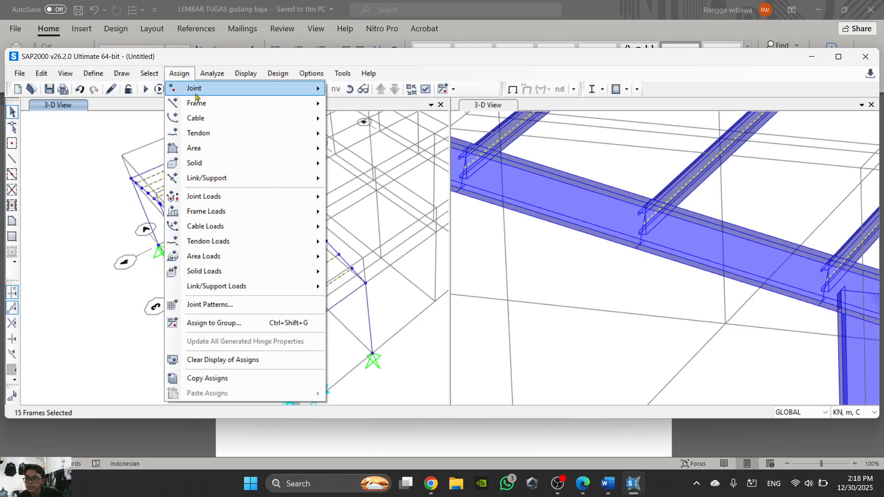
mouse_move(210, 103)
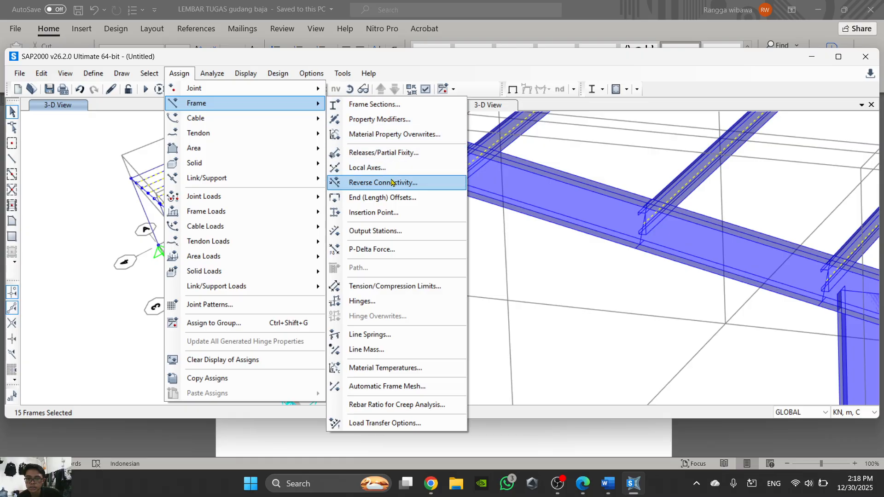
click(413, 157)
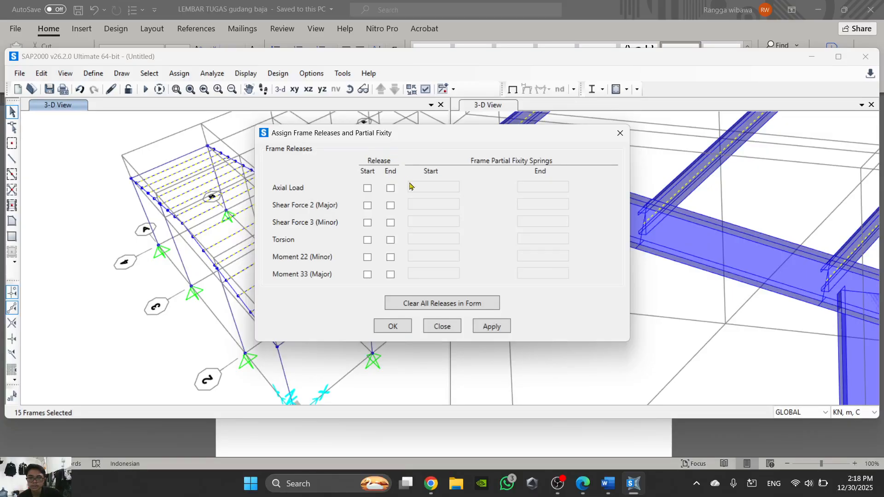
click(439, 326)
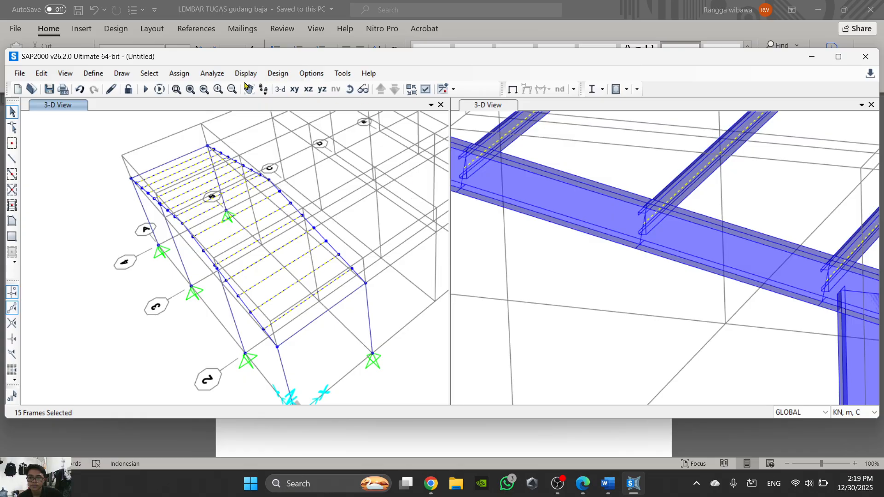
- Assign cardinal point 2 (Bottom Center) as the insertion point of the selected Gording frames, checking the option against step 26 in Word
click(178, 73)
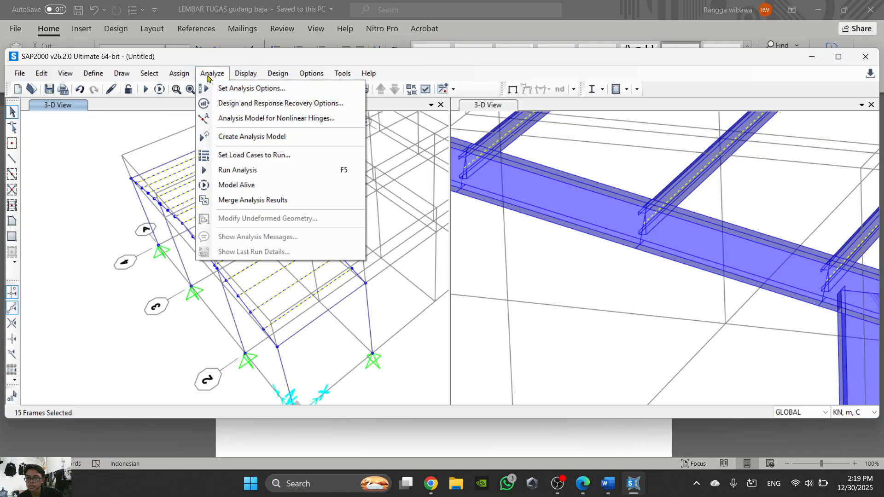
mouse_move(178, 73)
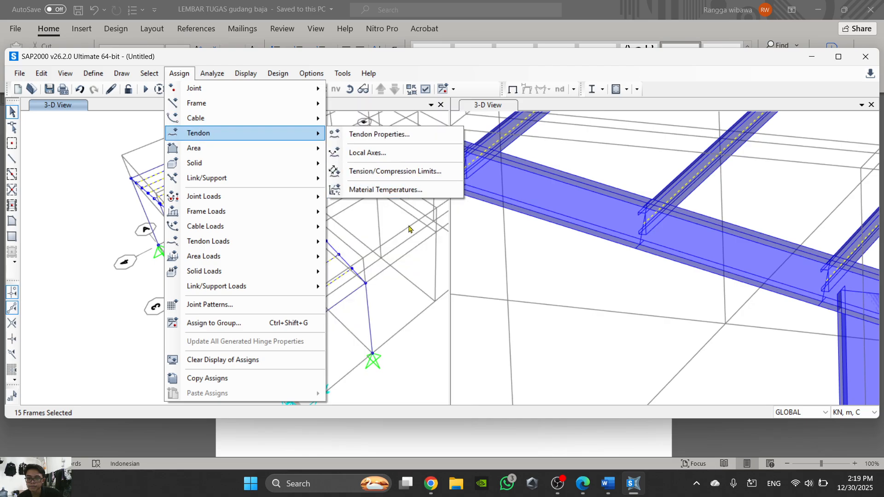
mouse_move(228, 109)
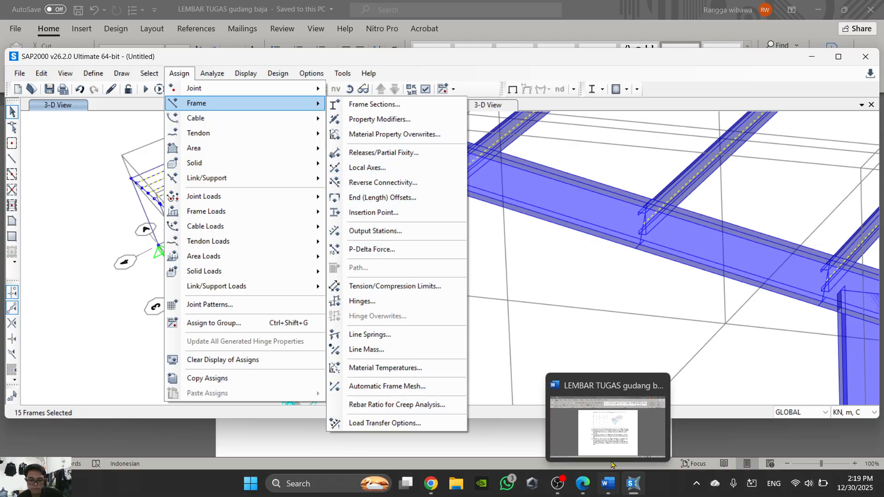
click(612, 449)
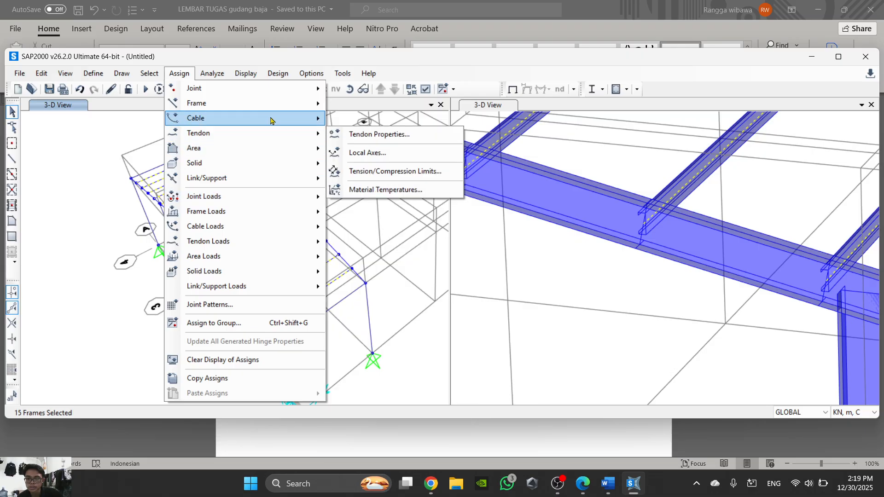
mouse_move(278, 105)
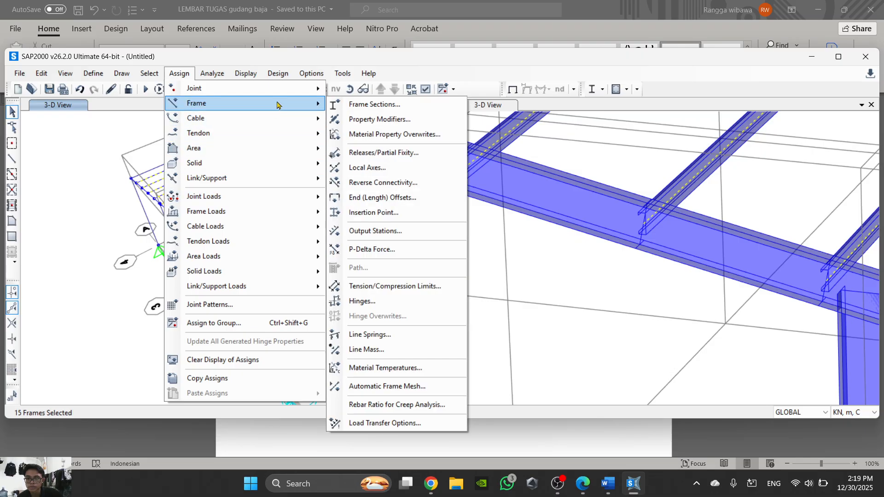
click(395, 213)
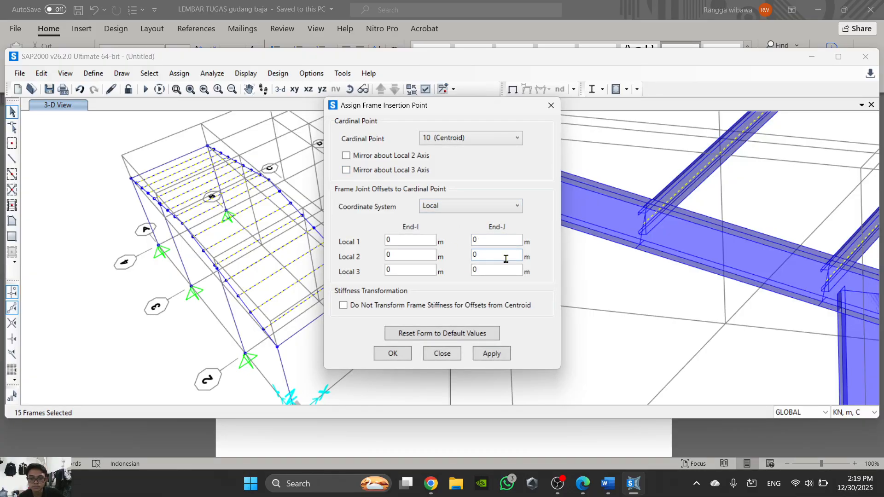
click(616, 491)
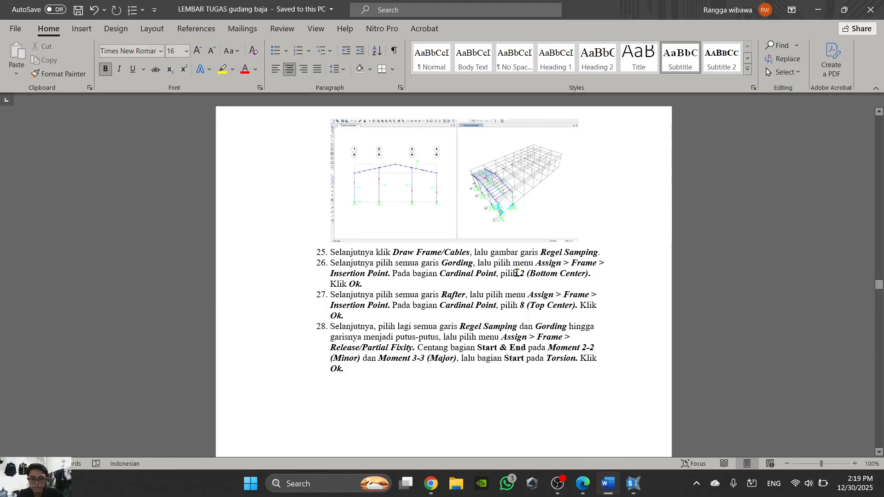
click(607, 483)
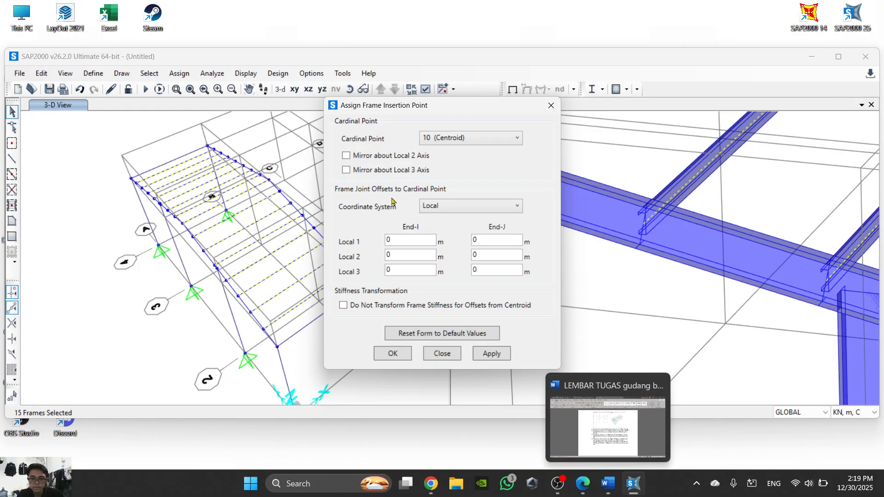
click(469, 140)
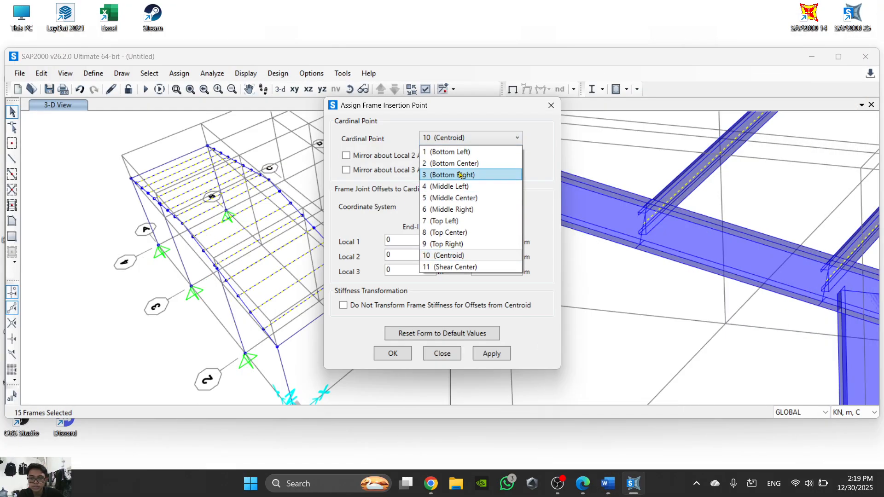
click(465, 163)
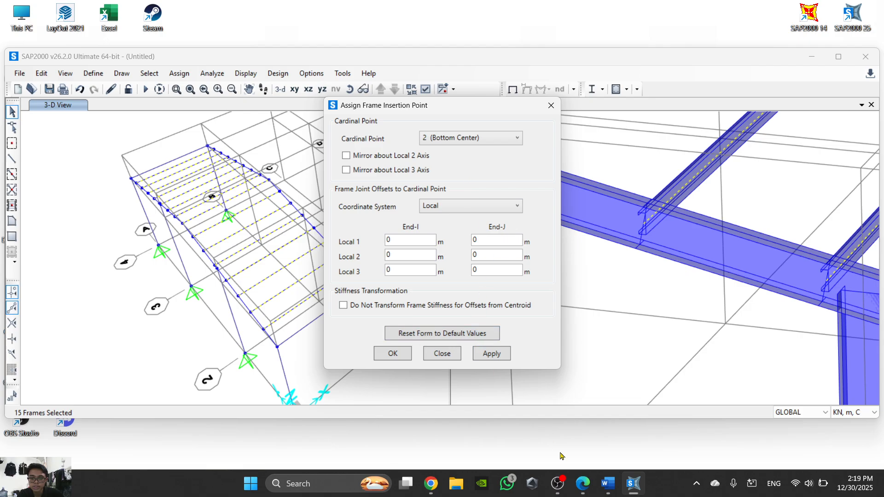
click(606, 491)
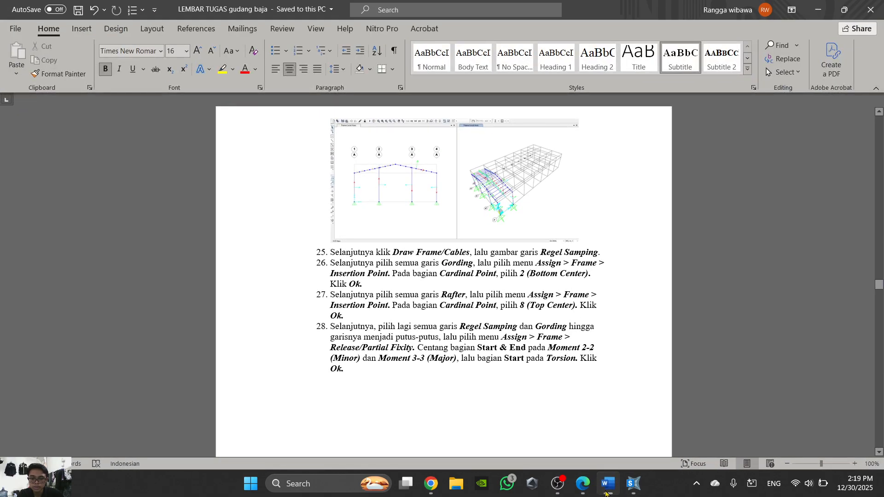
click(607, 487)
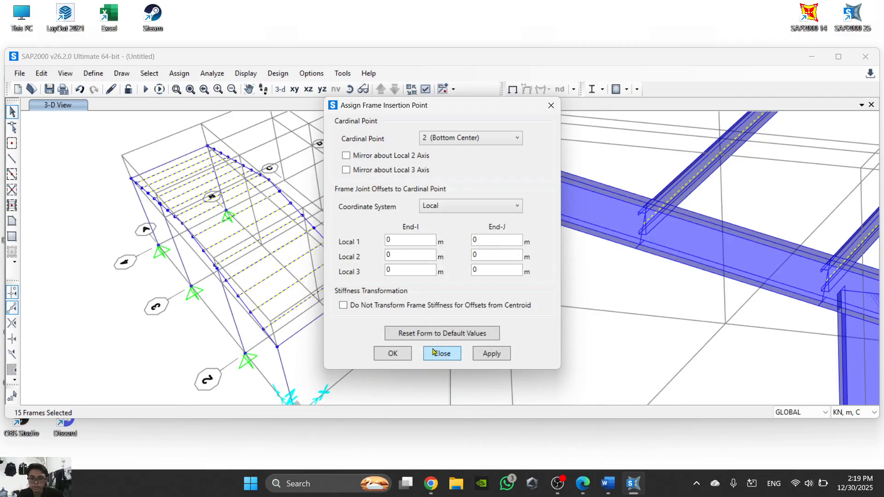
click(392, 354)
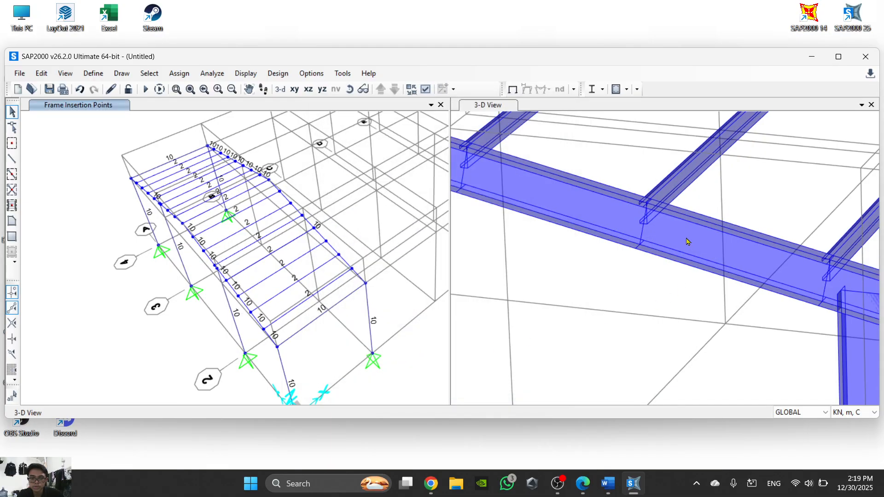
- Check the Gording position on the rafter in the extruded view and select all frames with the Rafter section property
scroll(687, 233, down, 1)
scroll(530, 180, up, 2)
scroll(648, 218, down, 1)
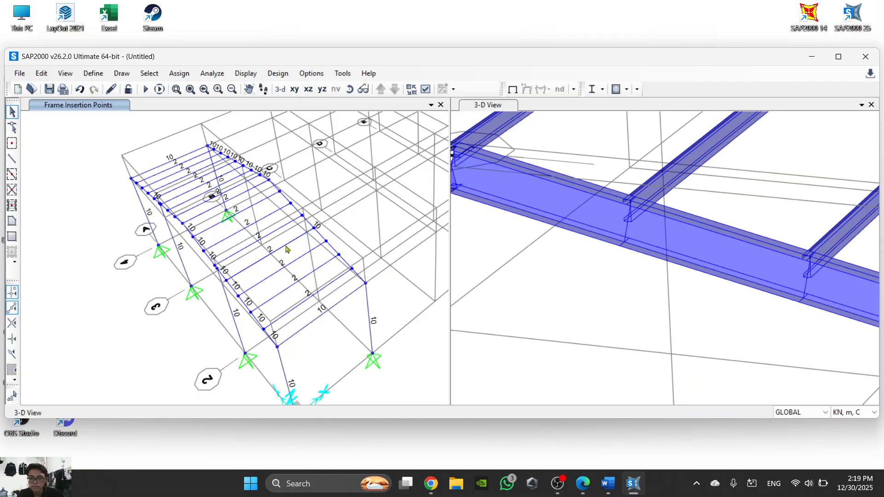
click(95, 74)
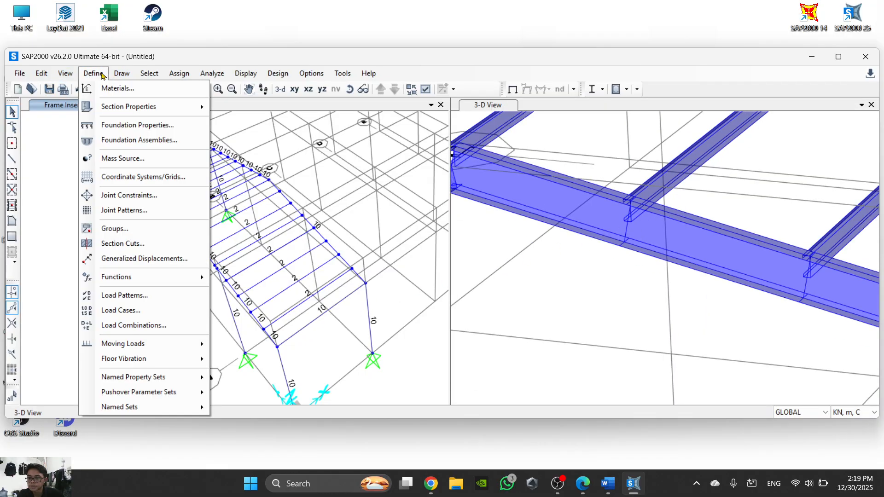
mouse_move(149, 74)
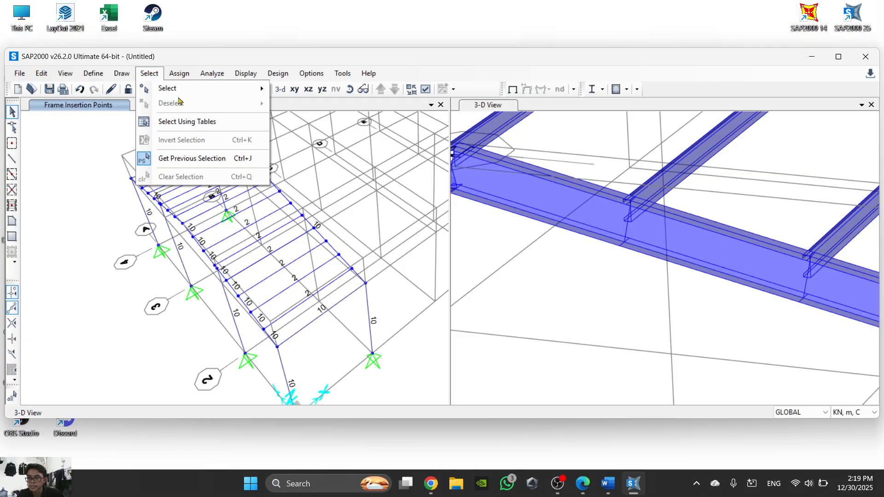
mouse_move(182, 92)
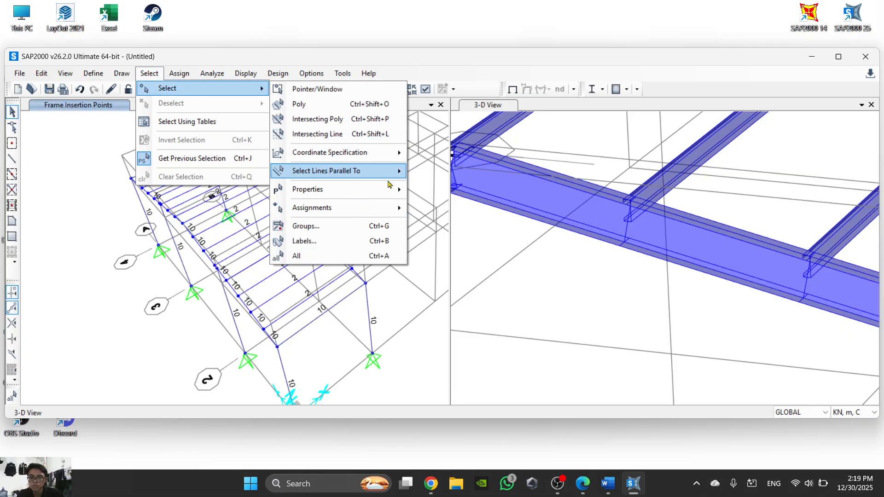
mouse_move(396, 189)
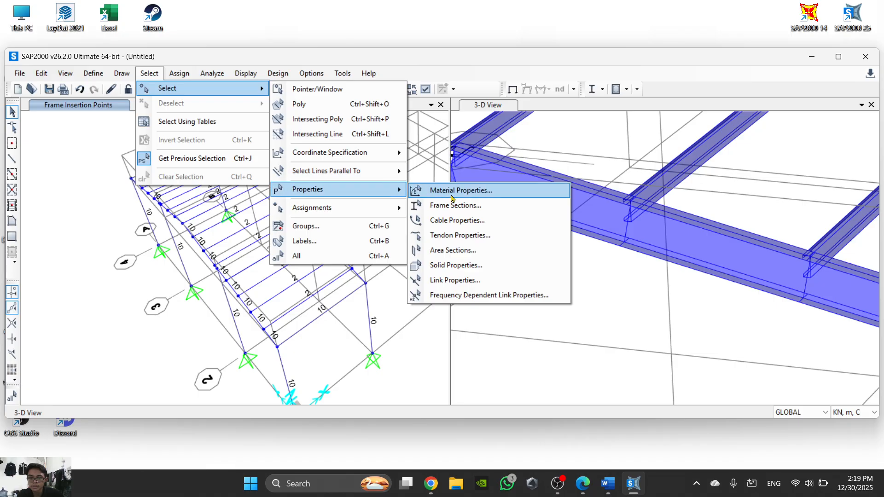
click(453, 206)
click(397, 217)
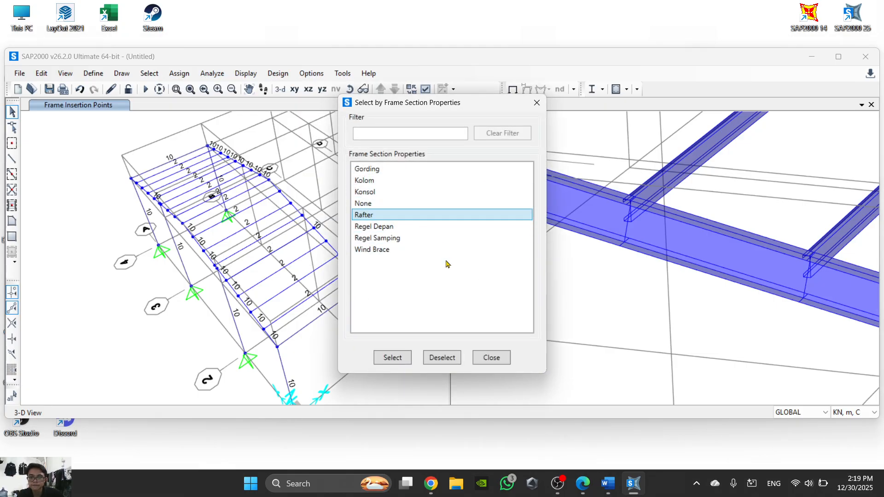
click(404, 359)
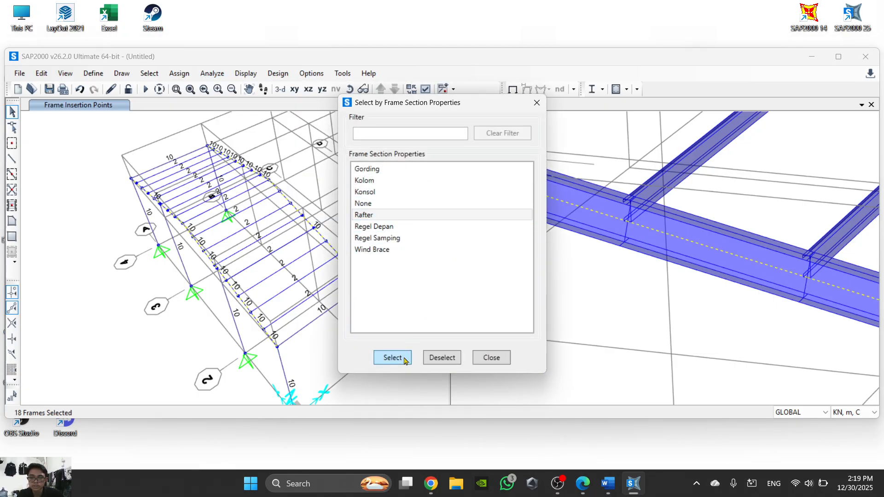
- Assign cardinal point 8 (Top Center) as the insertion point of the selected Rafter frames, checking the option against step 27 in Word
click(179, 74)
click(180, 73)
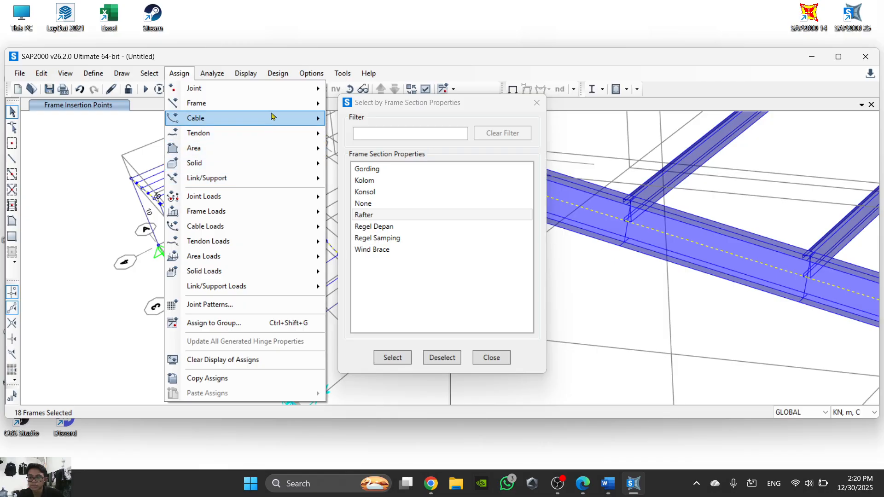
mouse_move(278, 109)
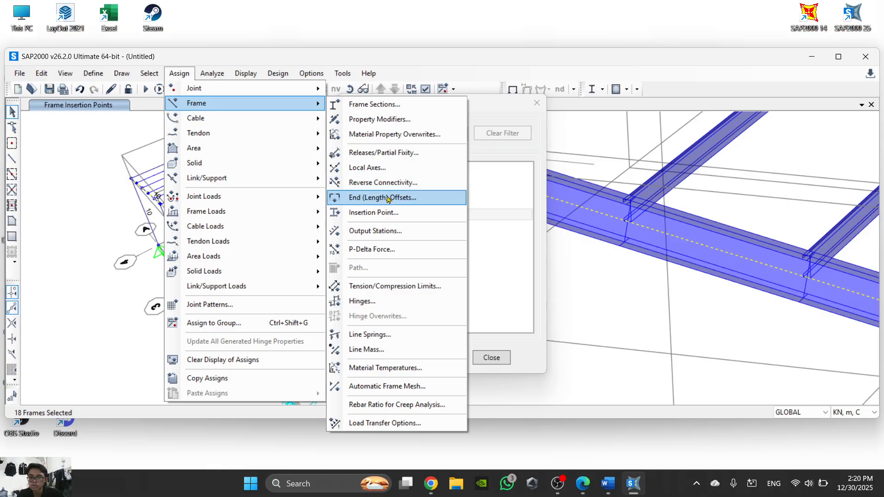
click(388, 213)
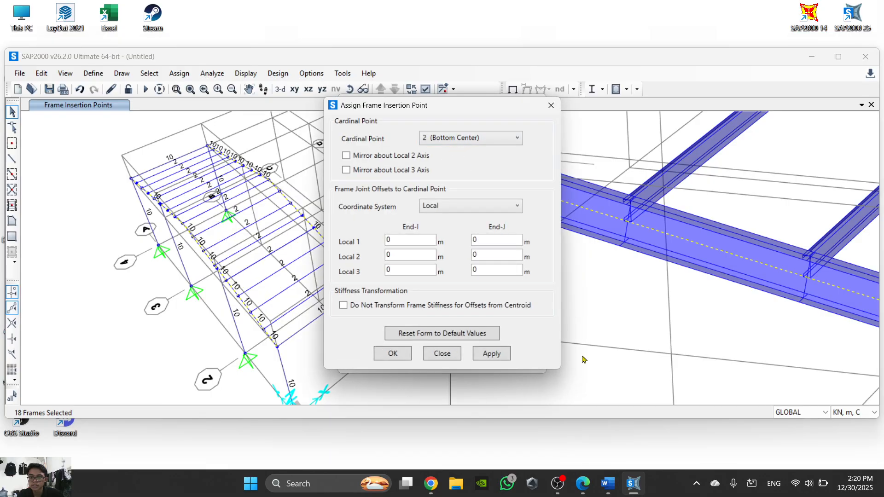
mouse_move(616, 493)
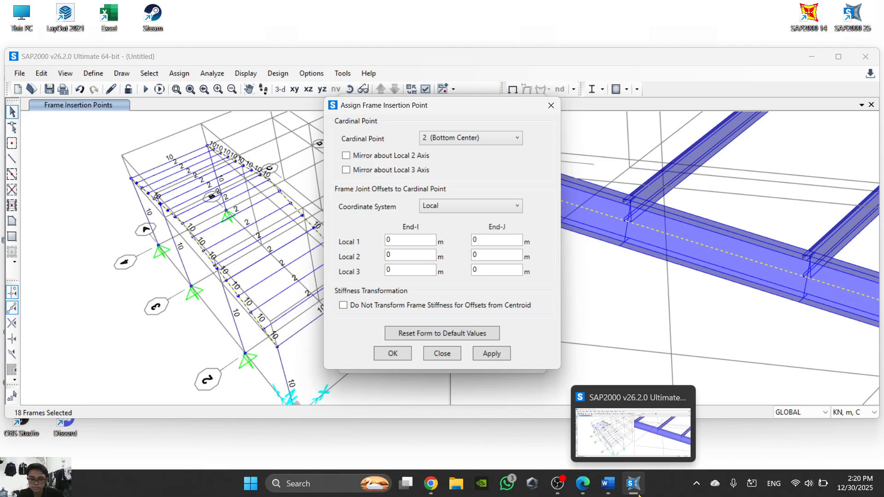
click(616, 493)
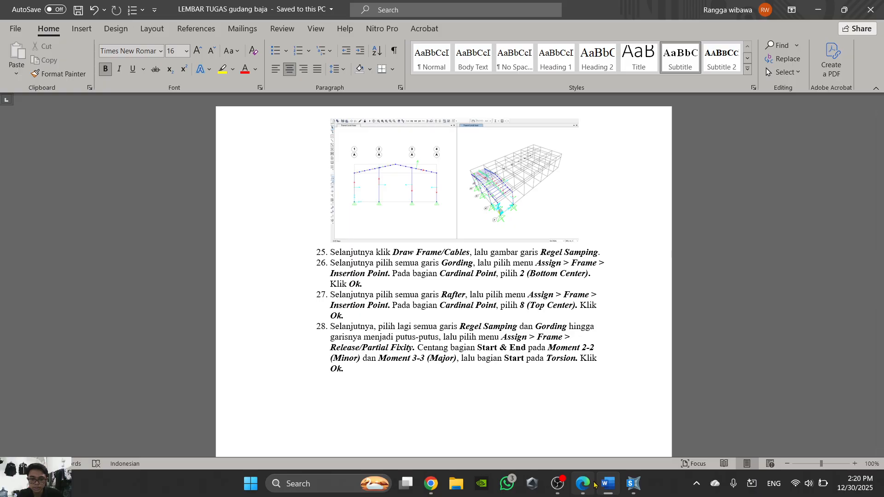
click(608, 483)
click(499, 144)
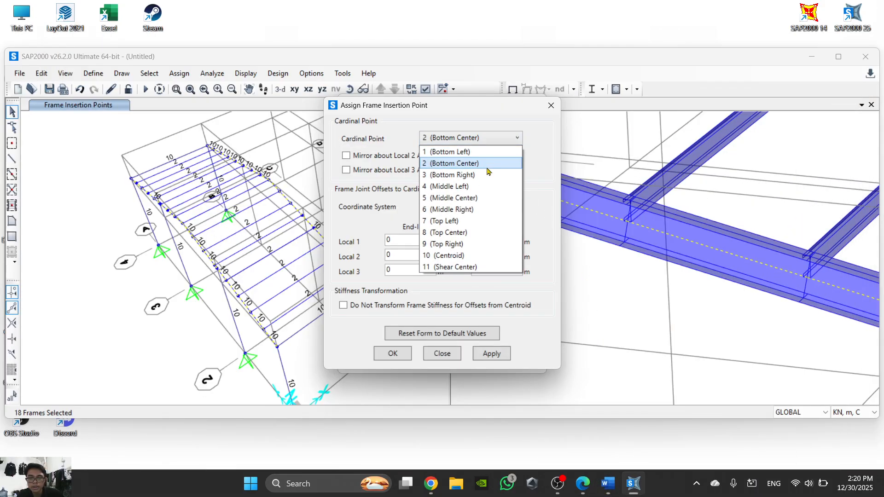
click(471, 232)
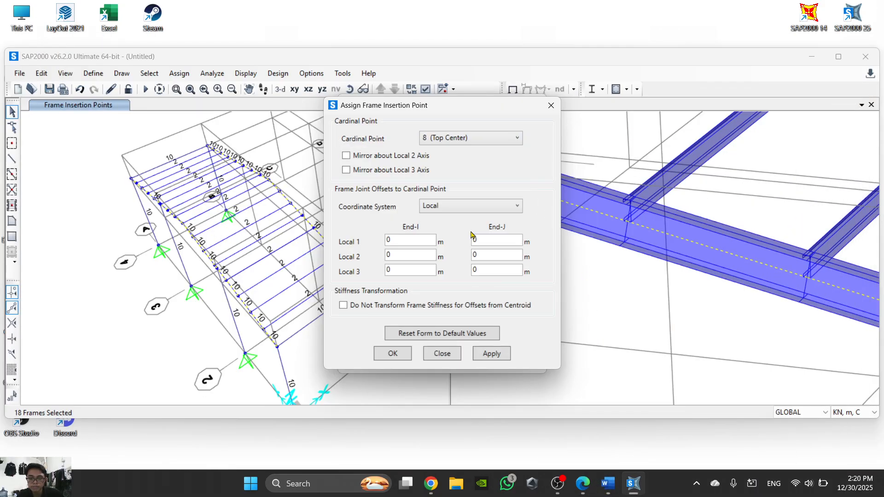
click(401, 359)
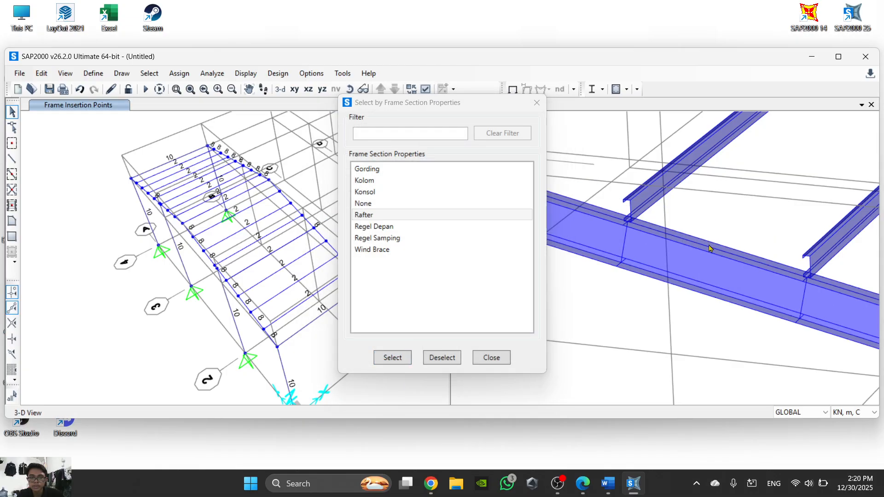
- Inspect how the Gording frames sit on the rafters and how the rafters meet the columns in the extruded view, and close the selection dialog
scroll(708, 248, down, 2)
scroll(740, 236, down, 3)
scroll(739, 236, down, 3)
scroll(855, 264, up, 5)
scroll(855, 263, down, 2)
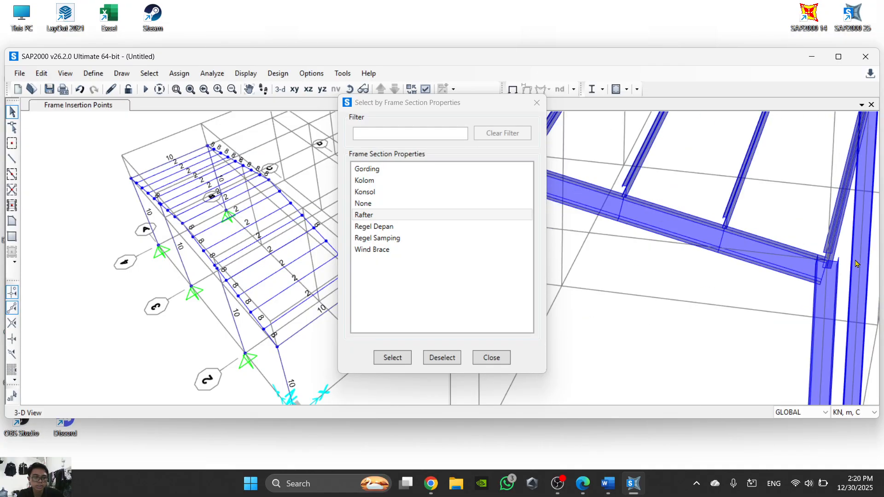
scroll(839, 254, down, 2)
scroll(709, 341, down, 2)
scroll(767, 264, up, 4)
scroll(767, 264, down, 3)
scroll(784, 237, up, 2)
scroll(769, 204, down, 2)
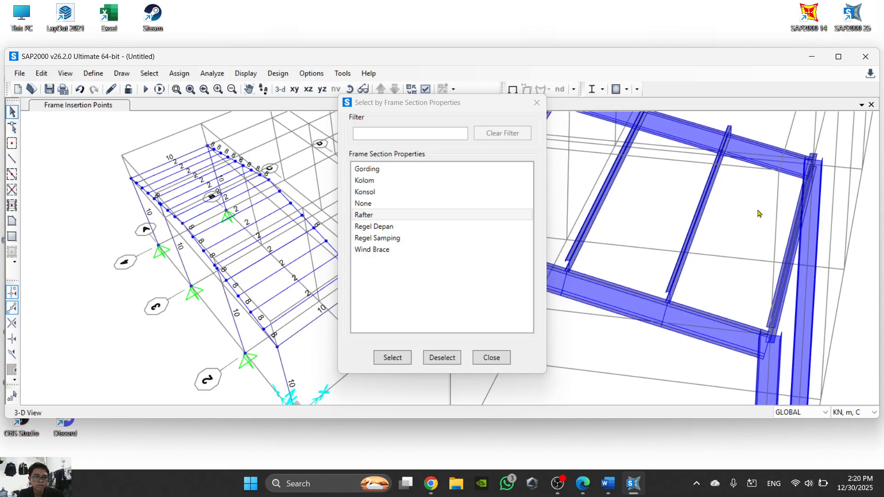
scroll(780, 243, up, 2)
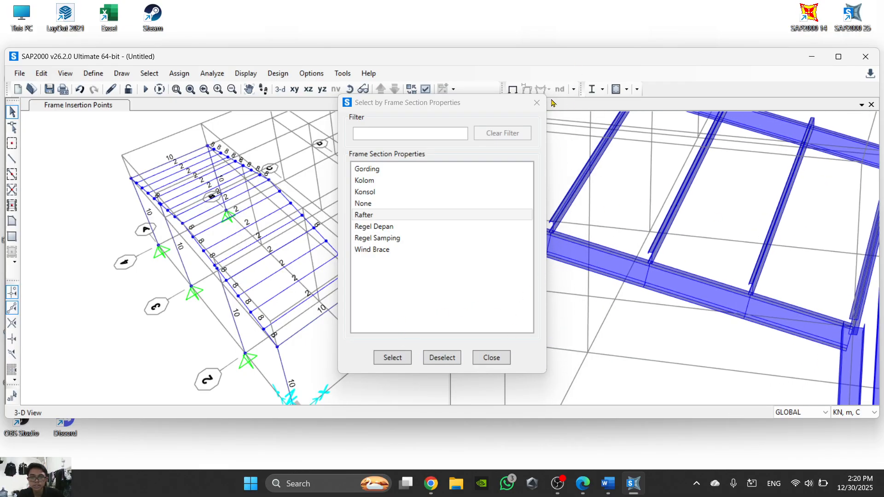
click(536, 102)
scroll(582, 334, down, 2)
scroll(527, 263, up, 1)
scroll(527, 262, down, 1)
- Read steps 28 to 33 in the Word instructions, including the frame releases example, and return to SAP2000
click(608, 483)
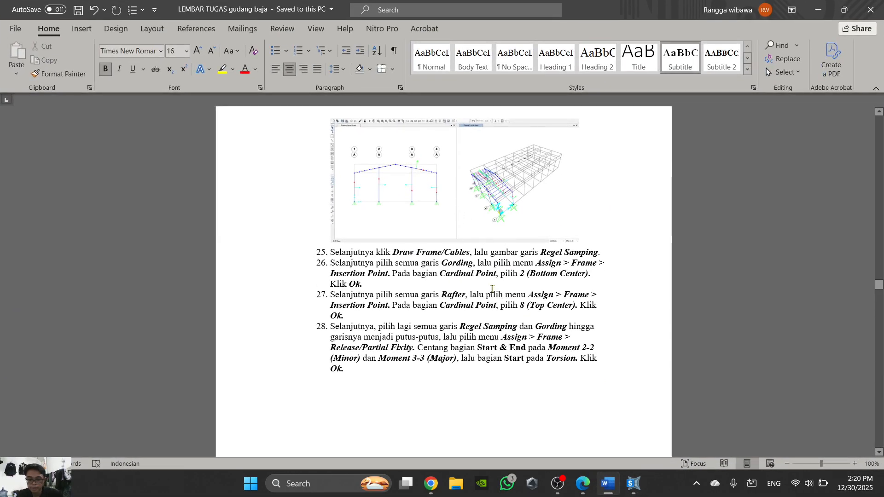
scroll(493, 287, down, 8)
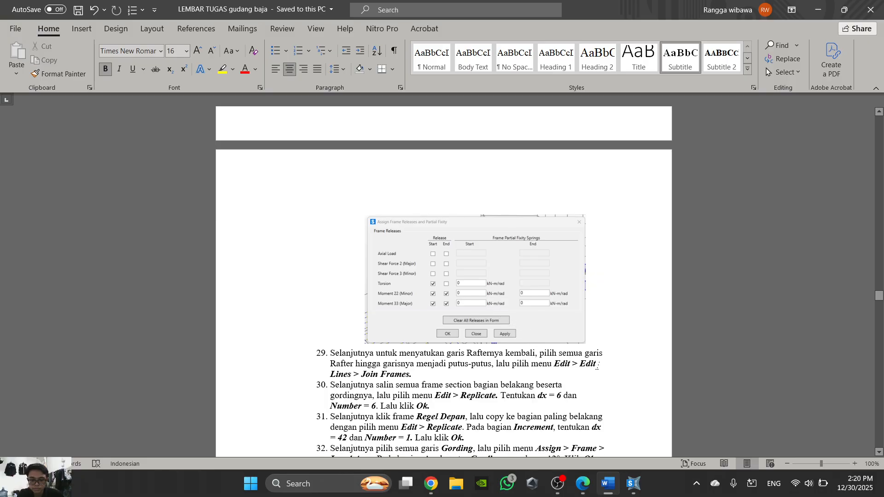
scroll(597, 366, down, 1)
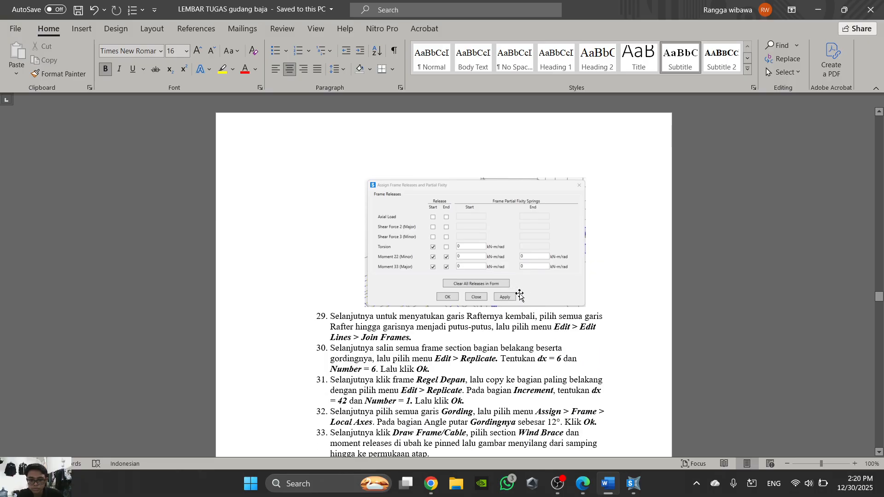
scroll(519, 295, down, 1)
scroll(519, 294, up, 1)
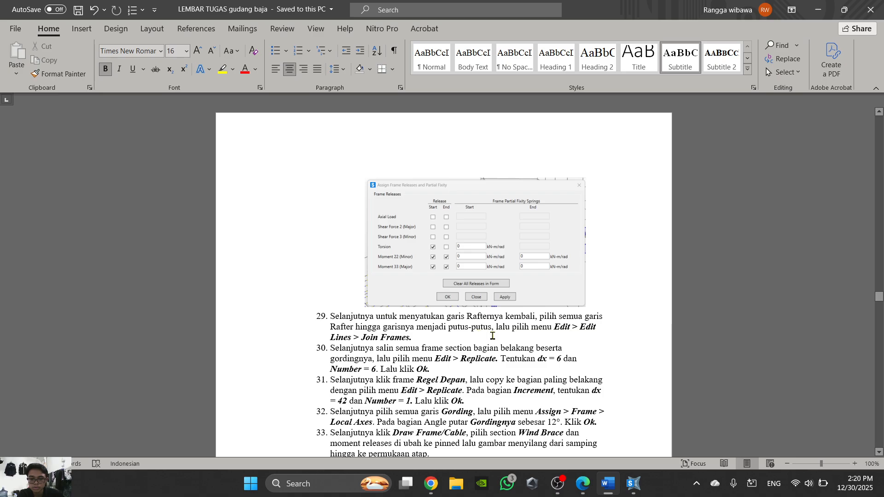
scroll(492, 335, up, 15)
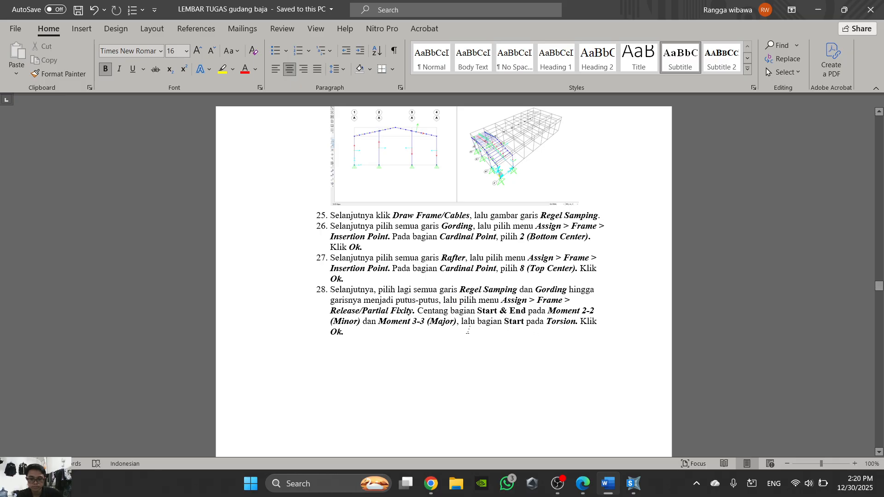
click(608, 483)
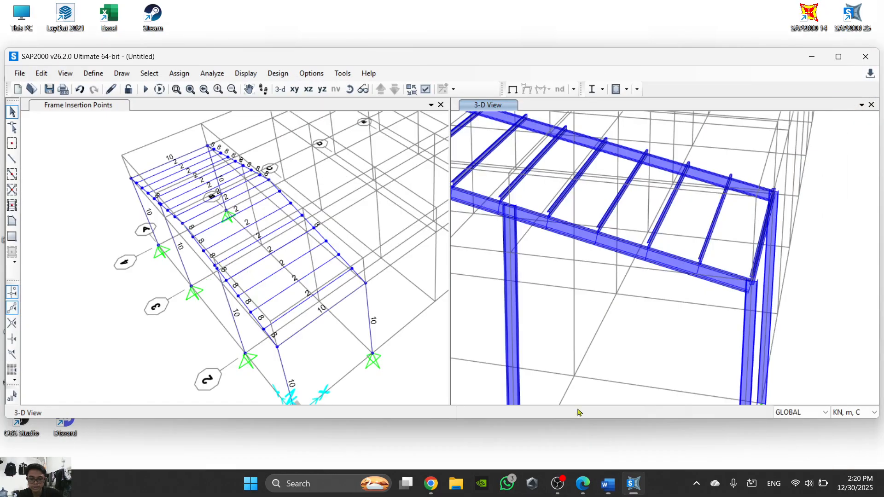
- Select all frames with the Gording section property
click(151, 76)
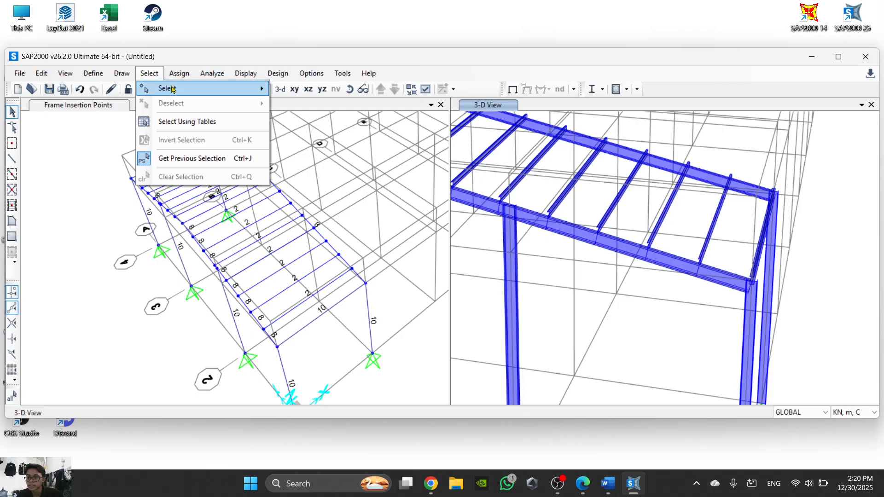
mouse_move(161, 88)
mouse_move(323, 189)
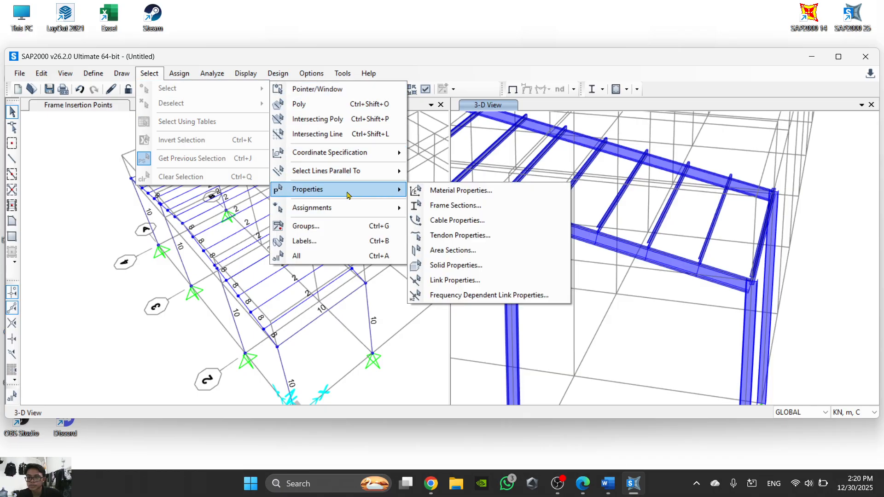
click(466, 203)
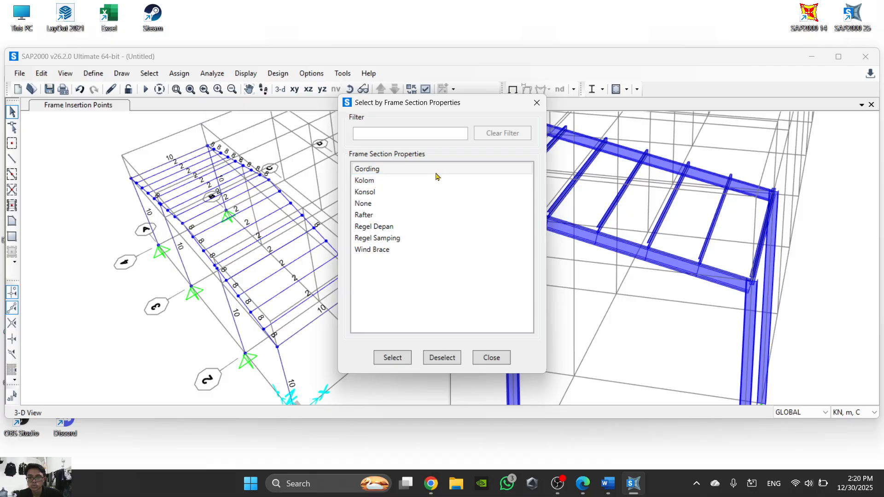
click(392, 169)
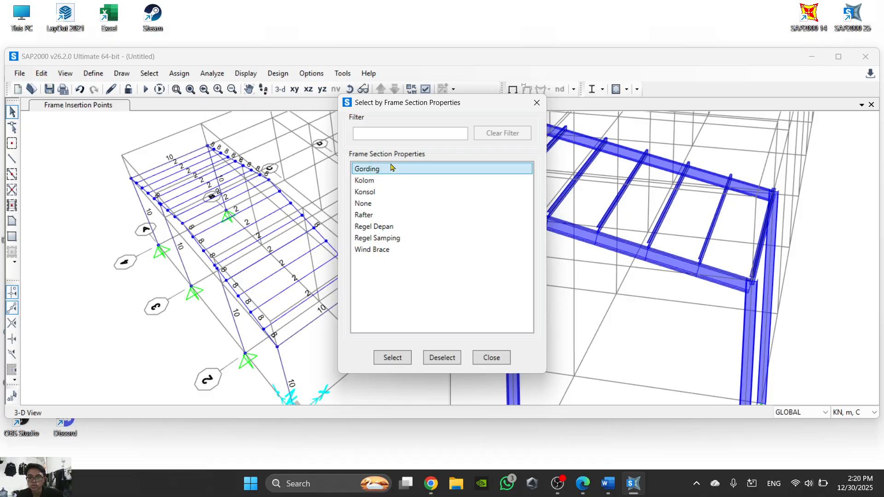
click(403, 360)
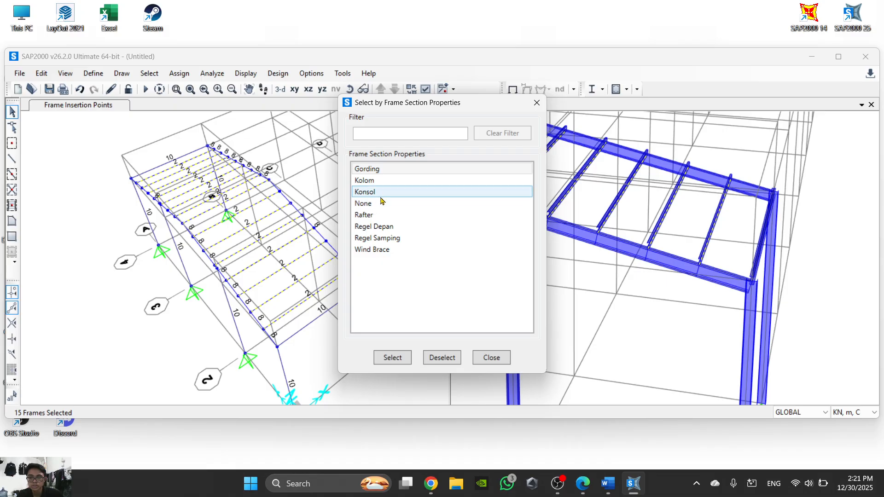
- Add all frames with the Rafter section property to the selection
click(380, 216)
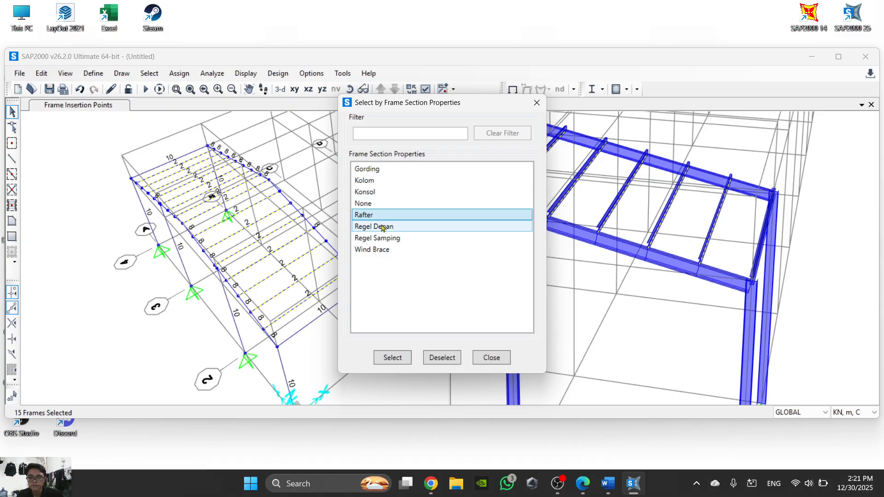
click(401, 365)
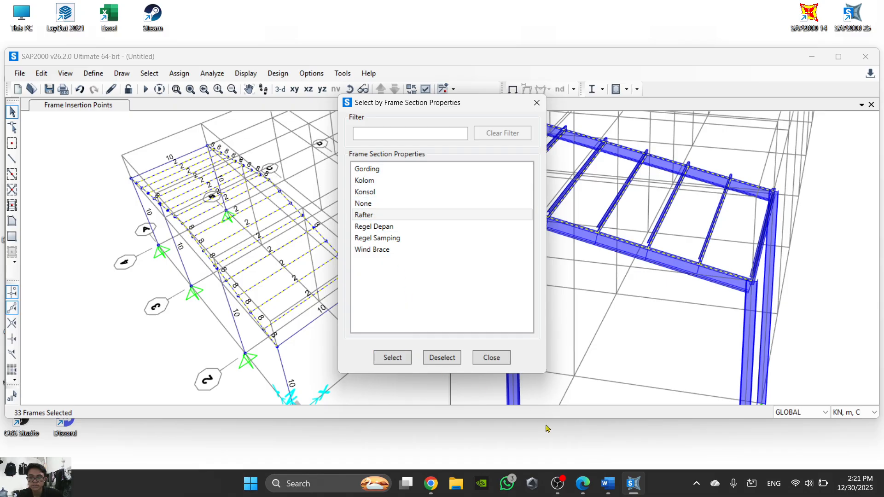
- Look through steps 131 to 139 in the PDF report, reread step 28 in Word and return to SAP2000
click(583, 482)
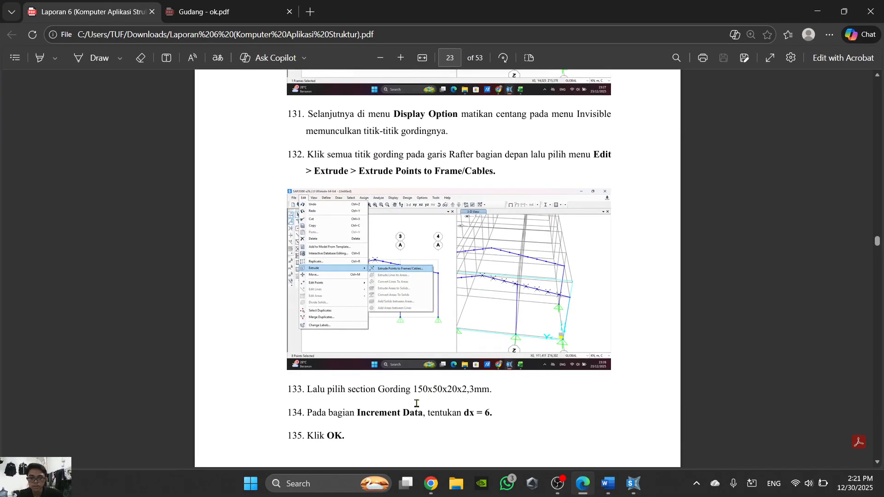
scroll(538, 246, up, 9)
scroll(539, 246, down, 14)
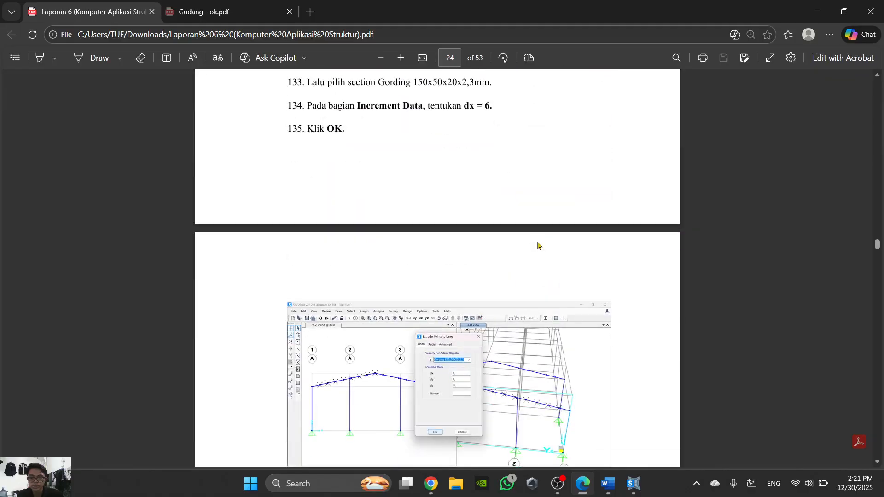
scroll(538, 245, down, 10)
scroll(605, 153, up, 2)
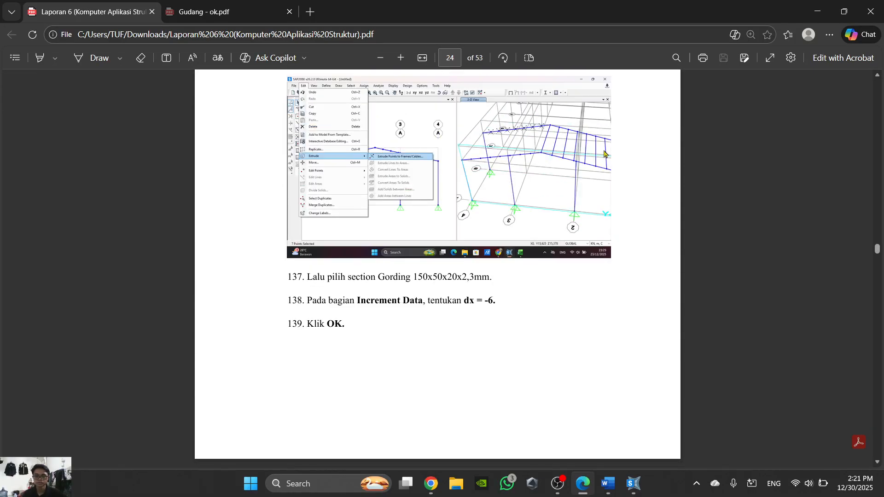
scroll(614, 290, up, 10)
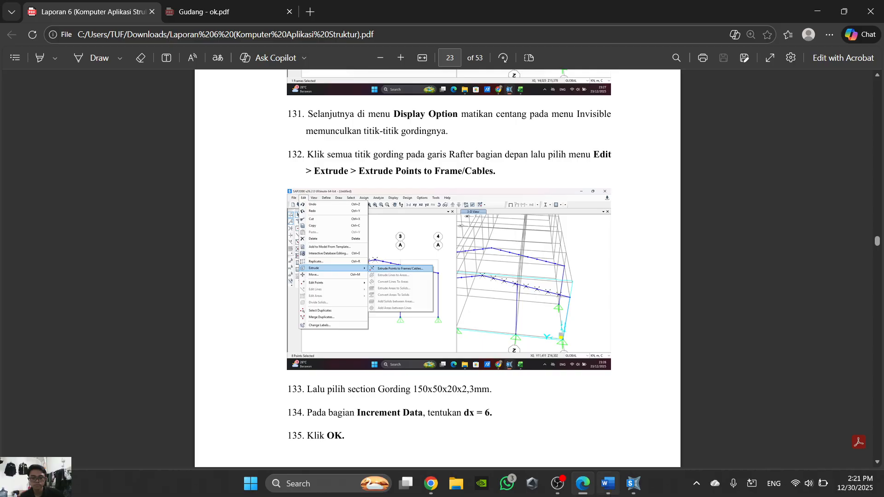
key(alt+Tab)
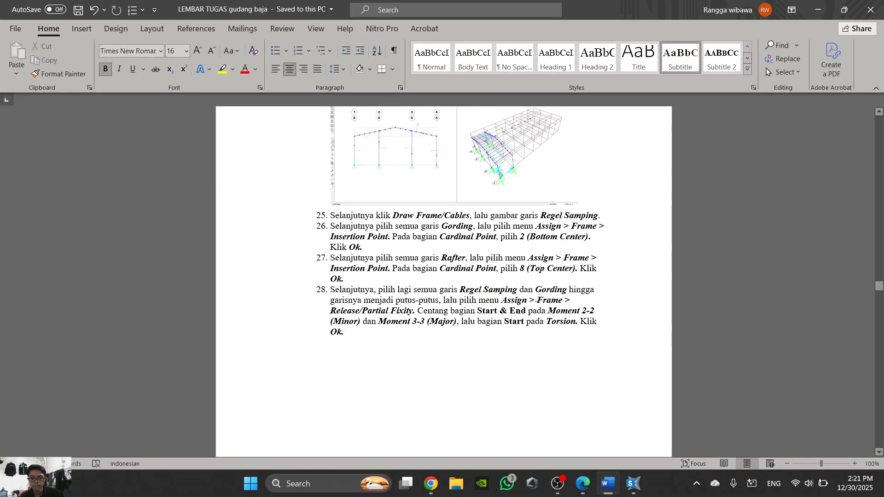
mouse_move(608, 489)
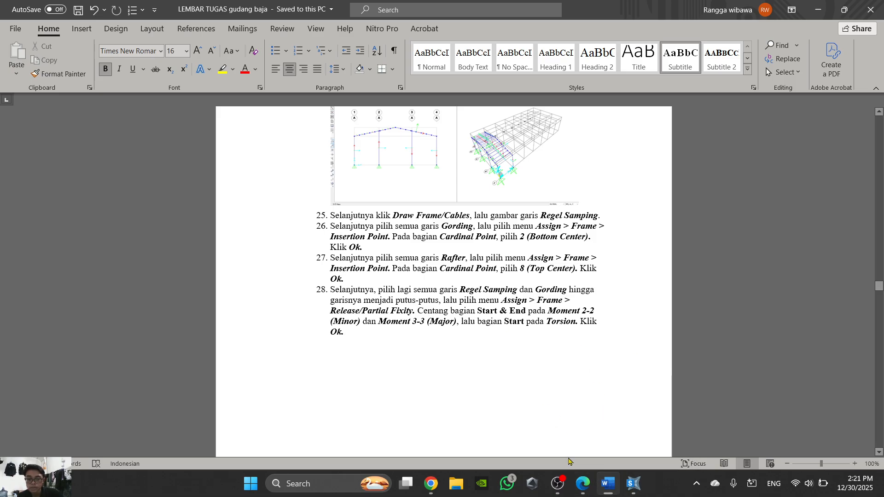
click(634, 484)
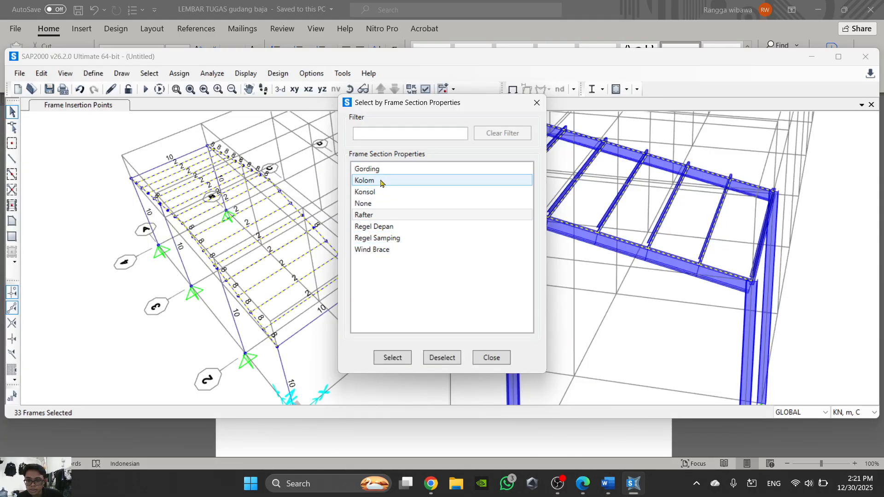
- Remove the Rafter frames from the selection and add all frames with the Regel Samping section property
click(429, 358)
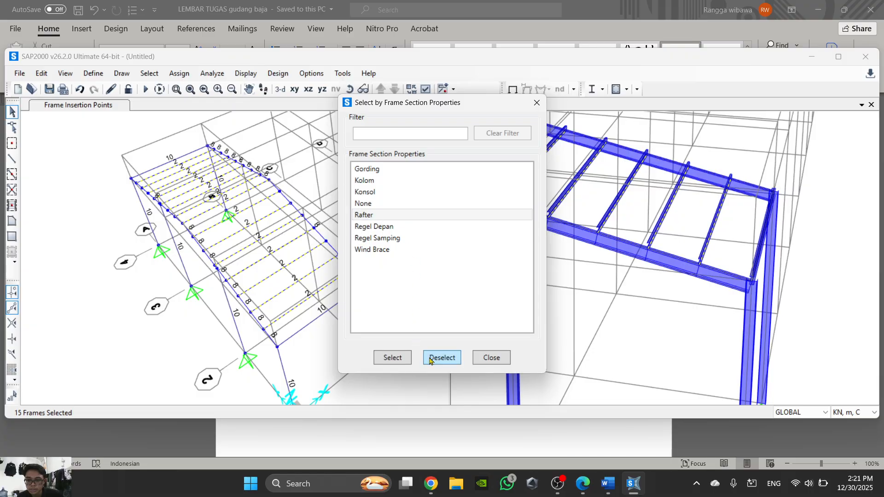
click(366, 216)
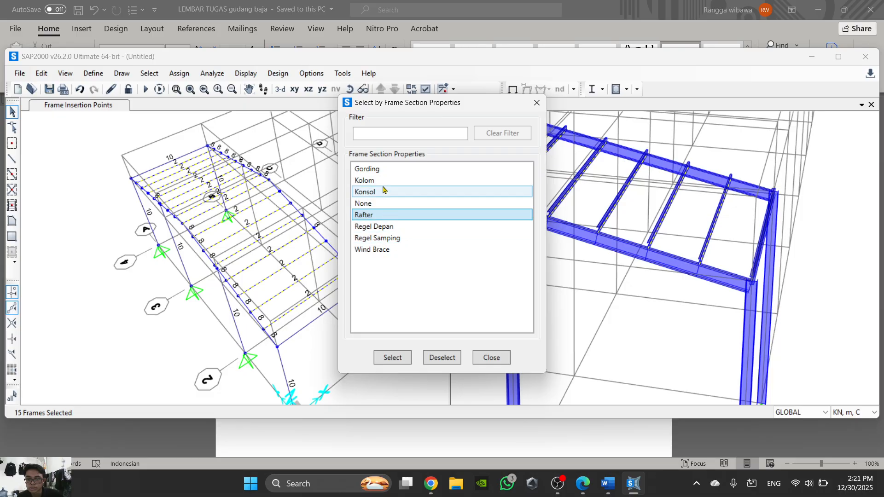
click(398, 238)
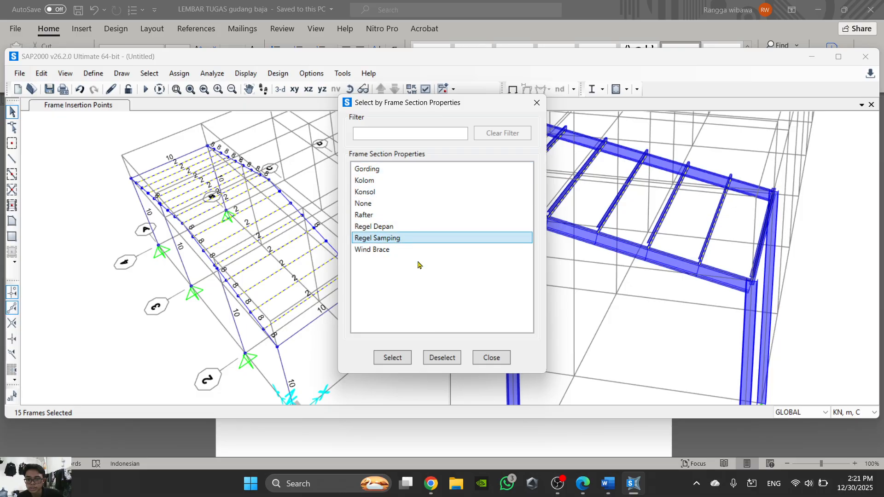
click(407, 366)
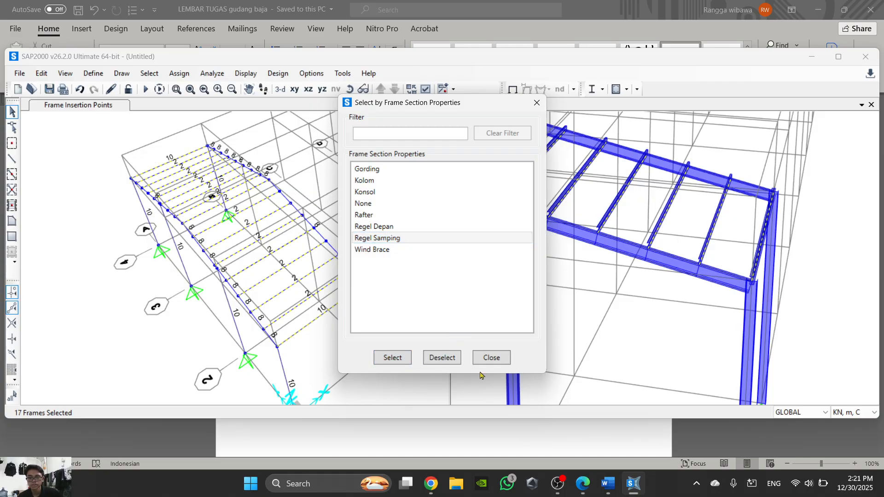
- Release Moment 22 and Moment 33 at both start and end, plus Torsion at the start, for the selected Gording and Regel Samping frames
click(492, 363)
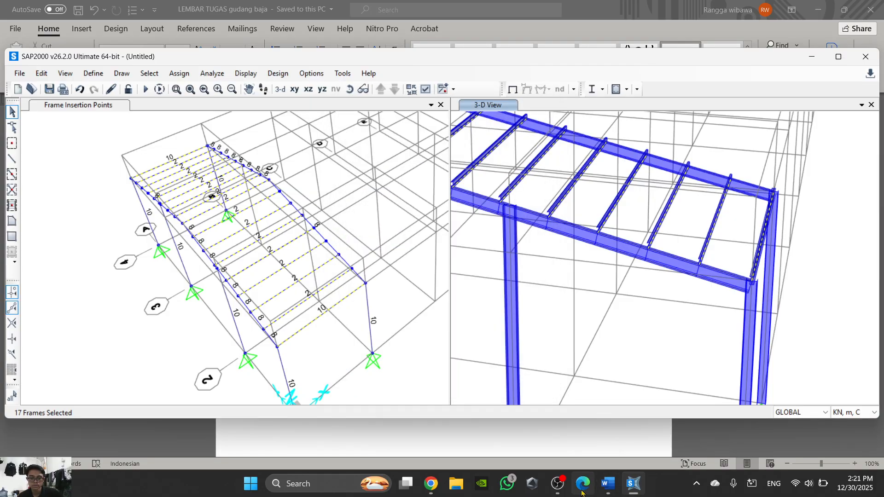
click(606, 484)
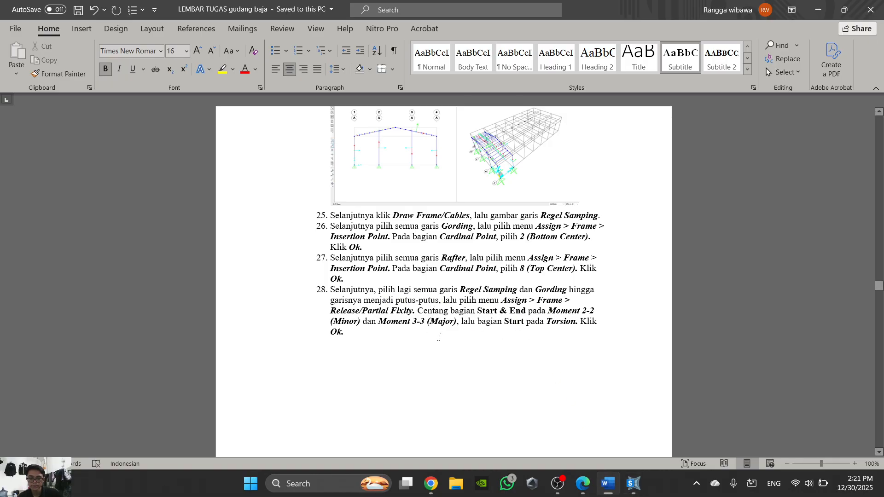
click(606, 483)
click(179, 74)
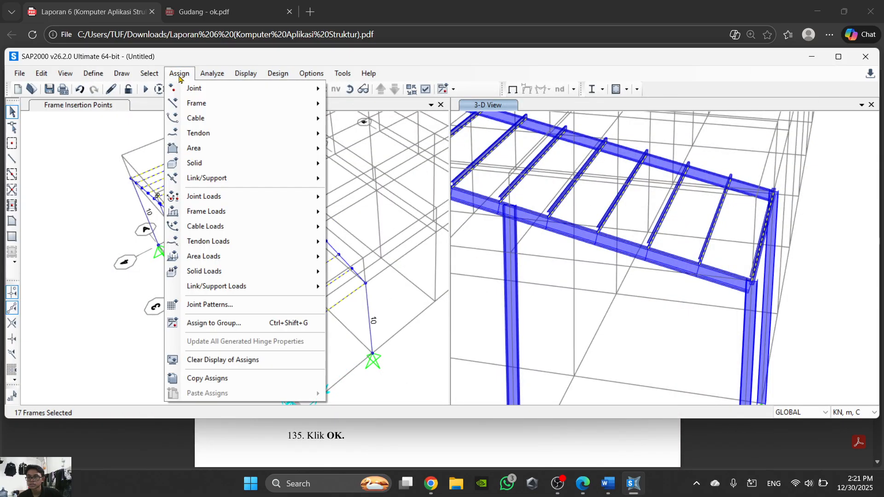
mouse_move(202, 104)
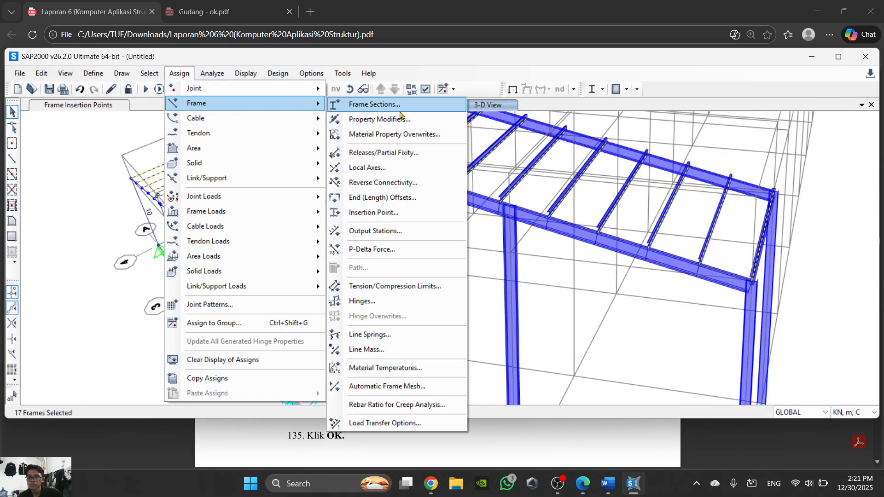
click(417, 156)
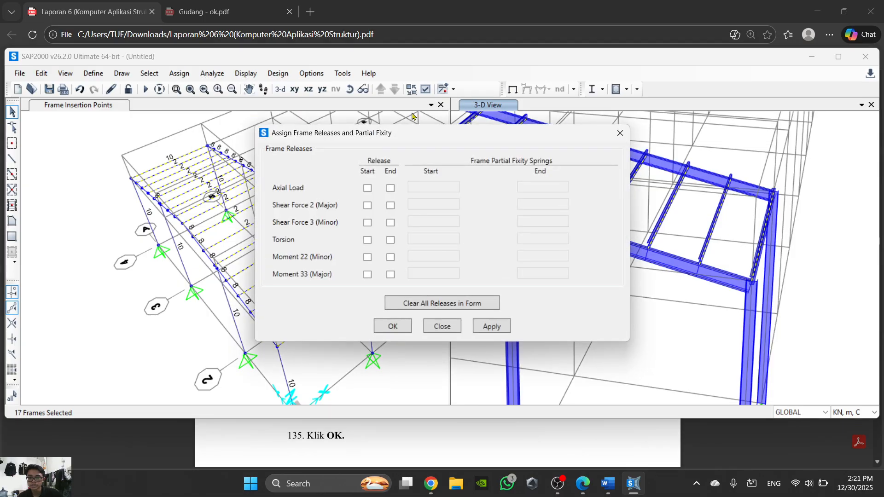
click(368, 257)
click(389, 257)
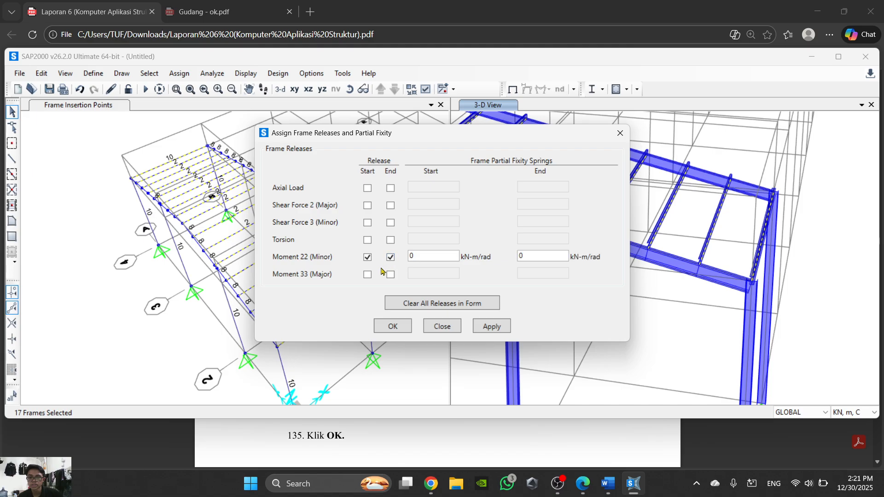
click(367, 275)
click(391, 275)
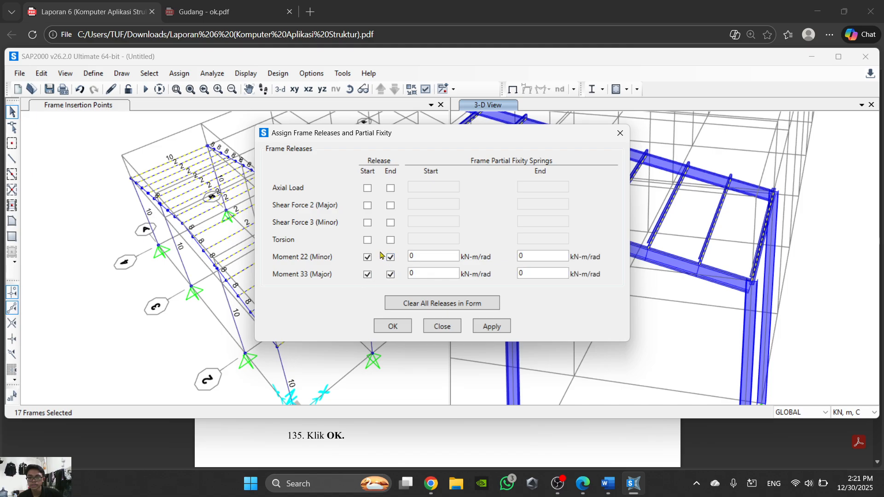
click(367, 240)
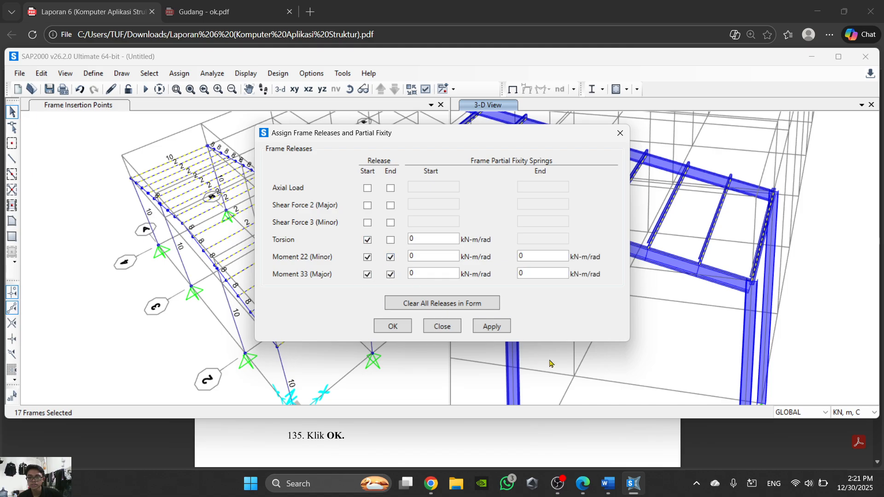
click(404, 330)
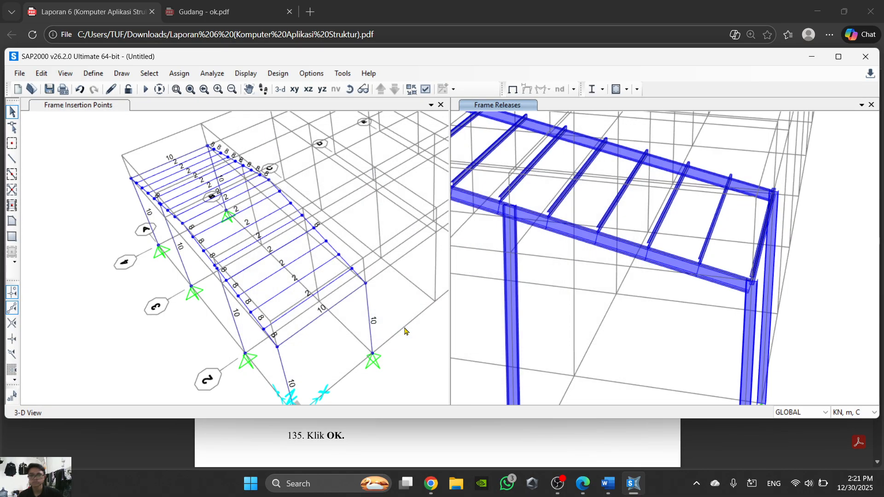
- Try hiding the joints in the Frame Insertion Points view through the Invisible display option, and turn the option back off
scroll(363, 318, up, 3)
scroll(363, 318, down, 3)
scroll(322, 308, up, 3)
scroll(325, 300, down, 3)
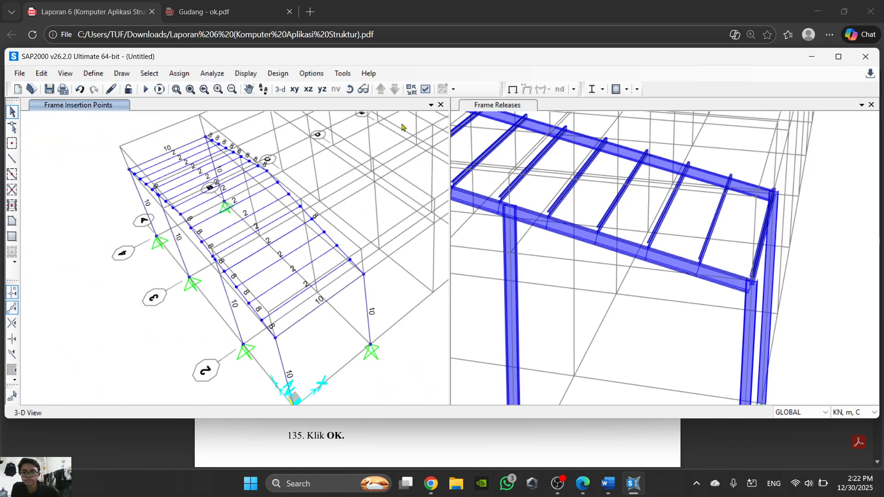
click(426, 89)
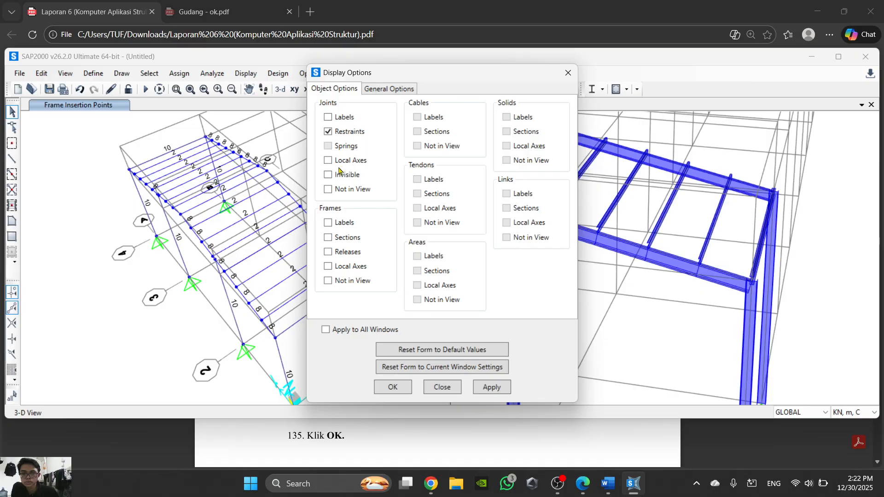
click(397, 390)
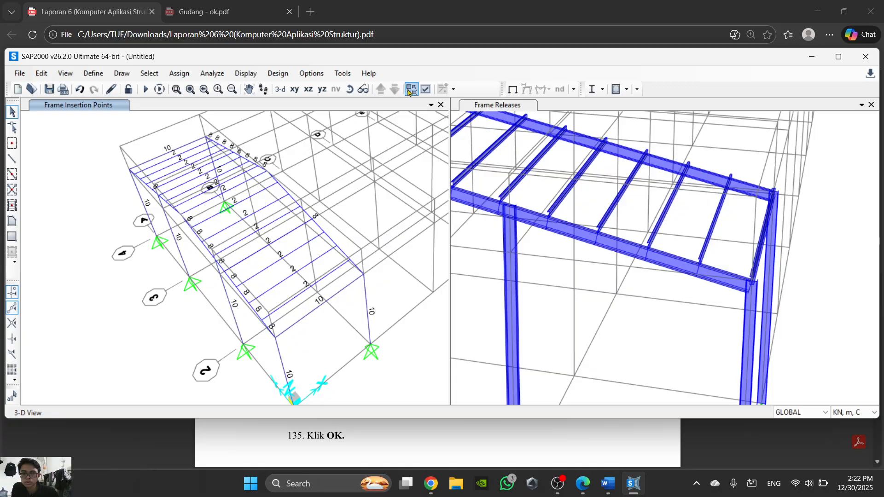
click(425, 89)
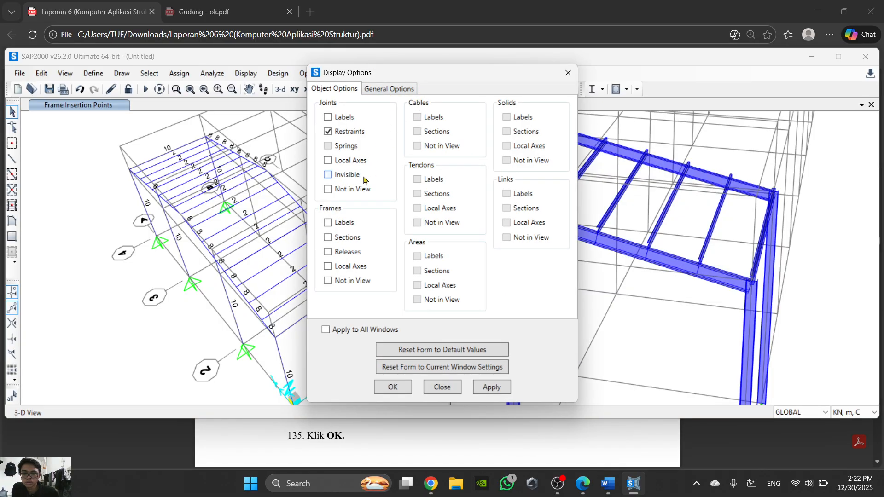
click(394, 385)
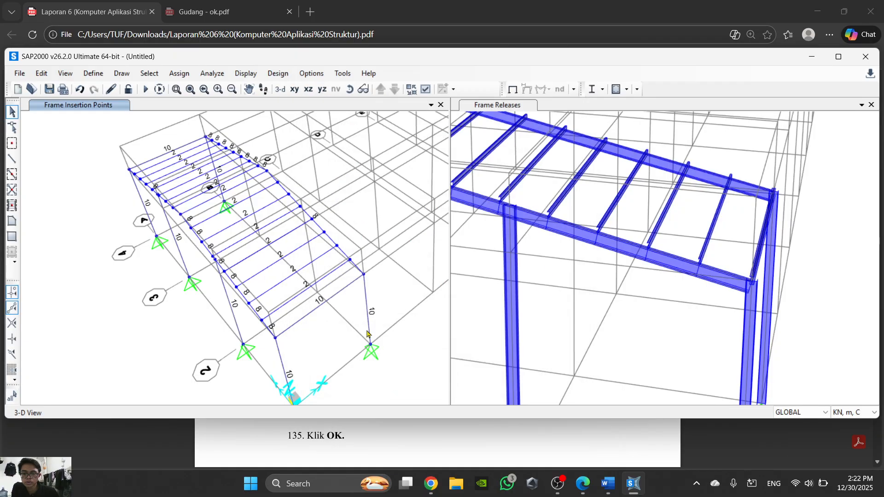
- Look through steps 131 to 135 in the PDF report and steps 28 to 33 in Word, and return to SAP2000
click(582, 484)
scroll(494, 302, down, 4)
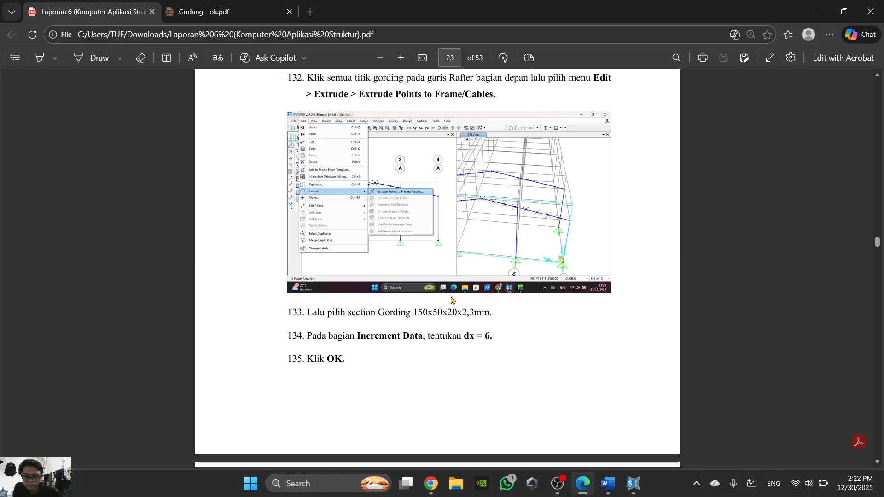
scroll(451, 300, up, 4)
scroll(451, 300, down, 4)
click(608, 483)
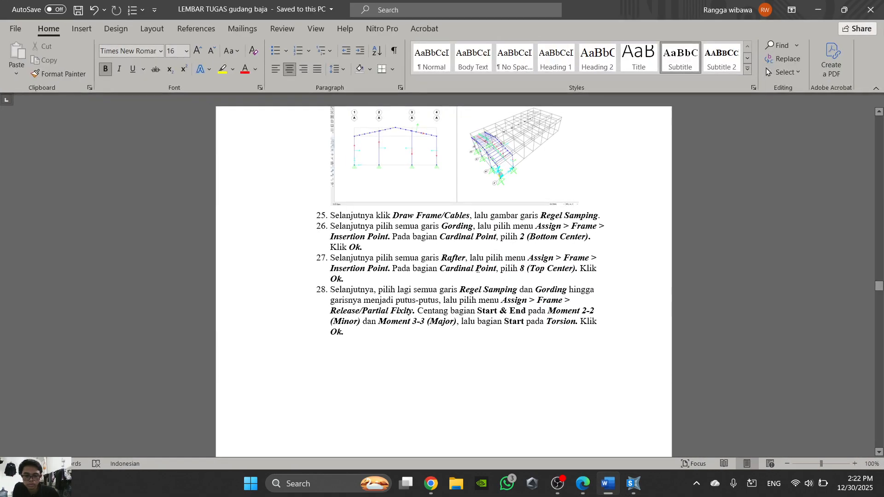
scroll(430, 314, down, 9)
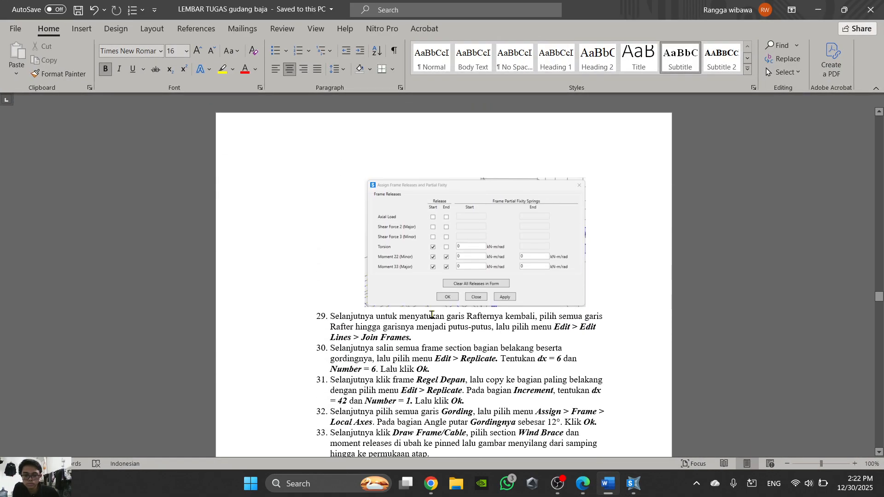
scroll(432, 315, down, 1)
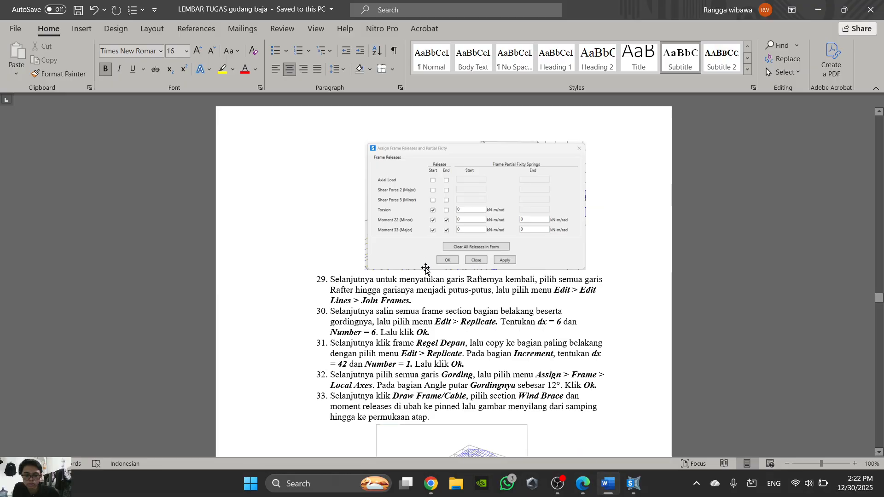
click(588, 481)
click(593, 480)
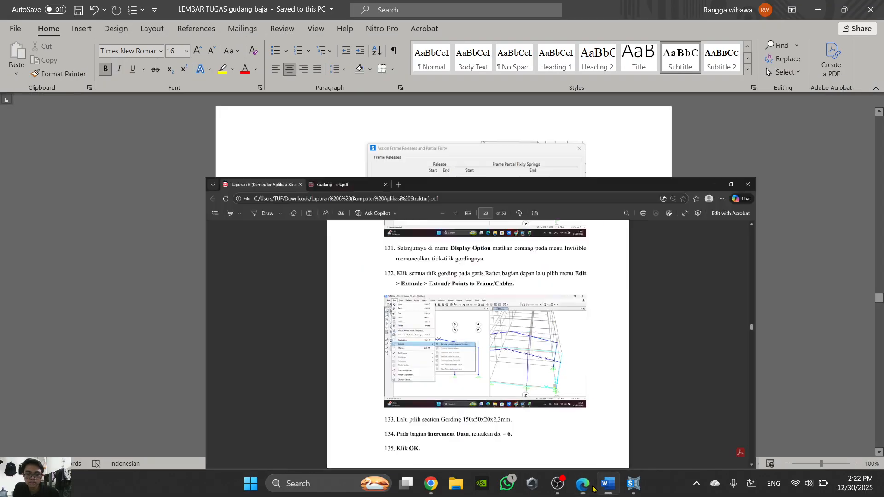
click(610, 493)
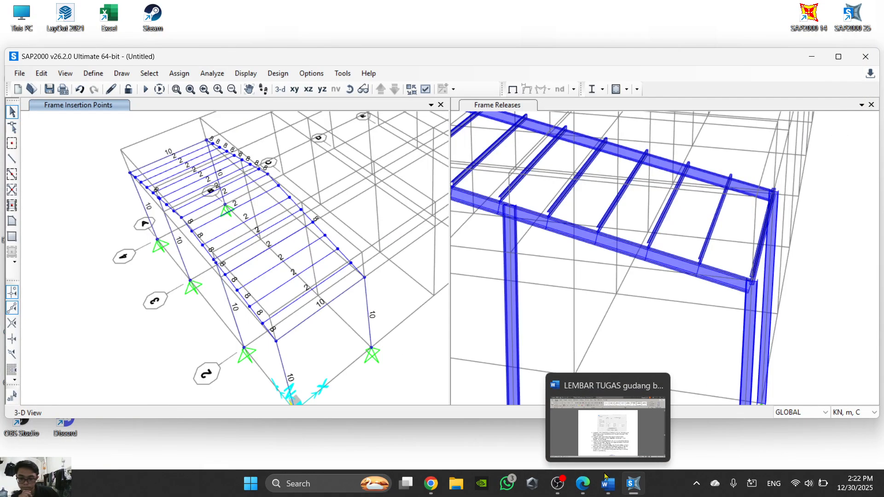
- Select all frames with the Rafter section property
click(149, 73)
mouse_move(171, 95)
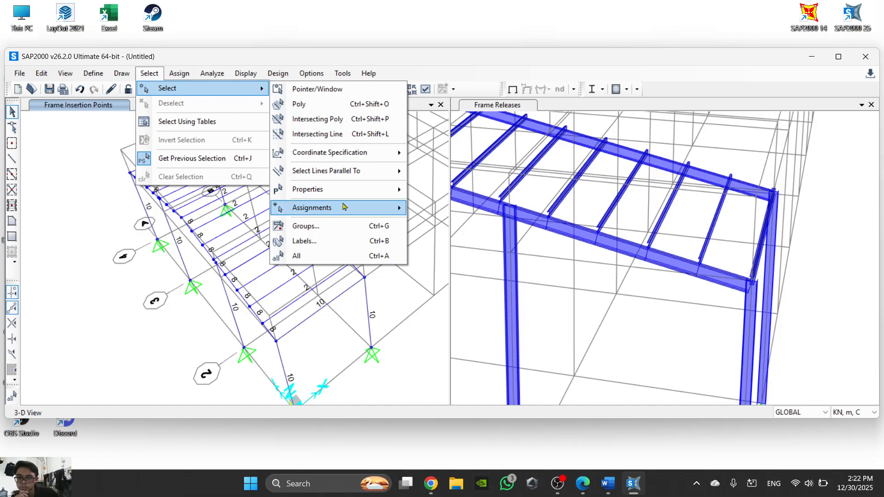
mouse_move(356, 196)
click(455, 206)
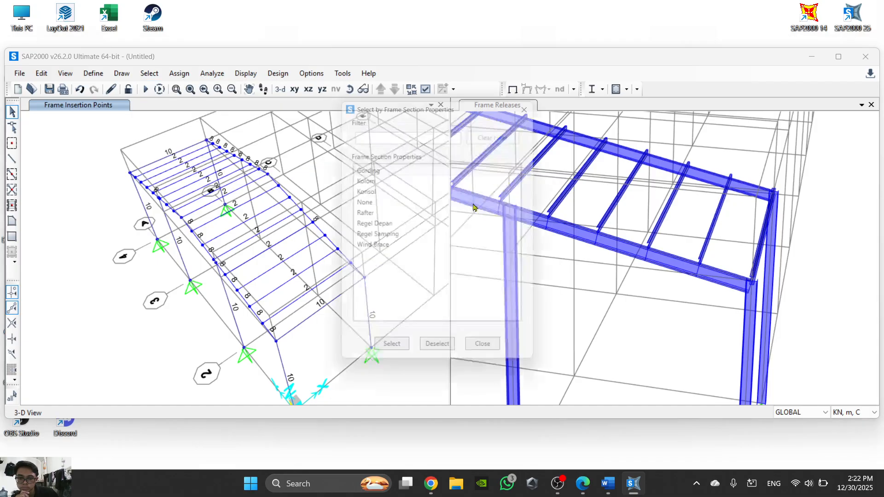
click(390, 216)
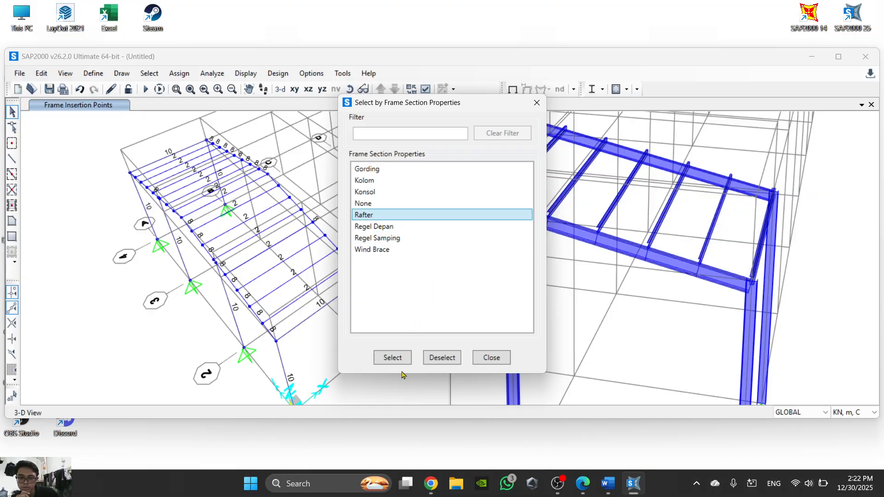
click(392, 357)
- Recheck step 29 in Word and join the selected Rafter frames back together in SAP2000
click(582, 486)
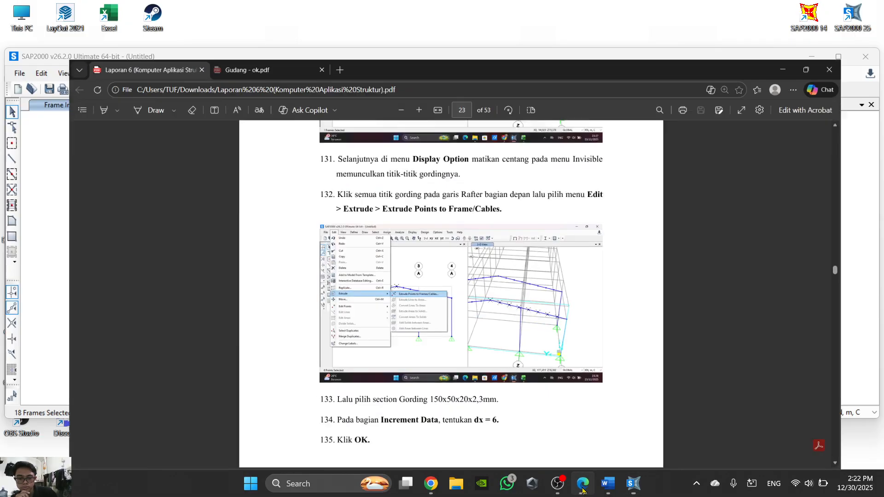
click(583, 486)
click(608, 484)
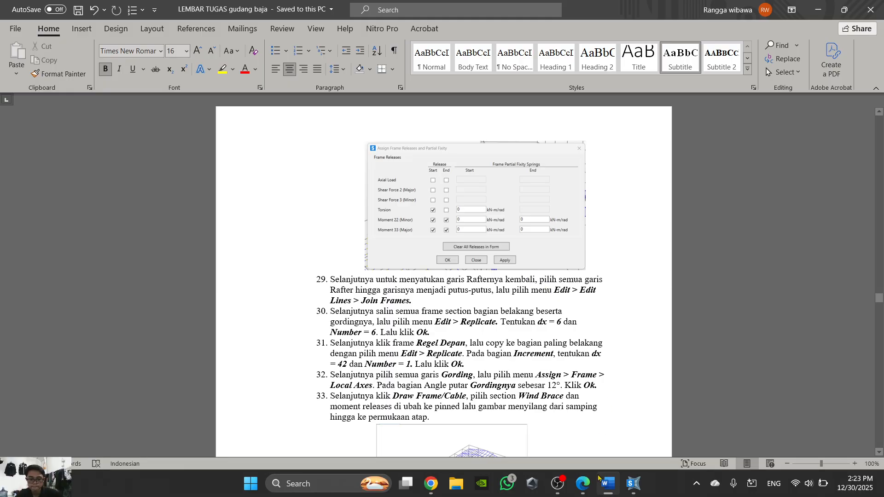
click(633, 483)
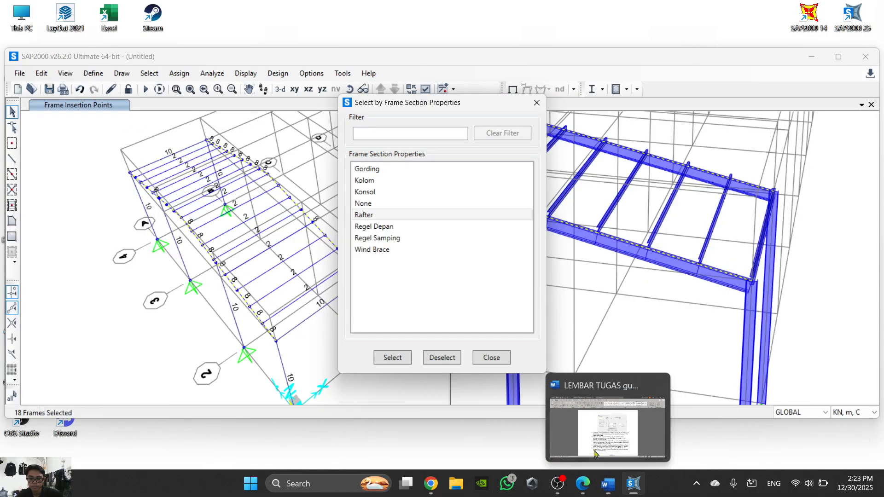
click(40, 78)
click(42, 75)
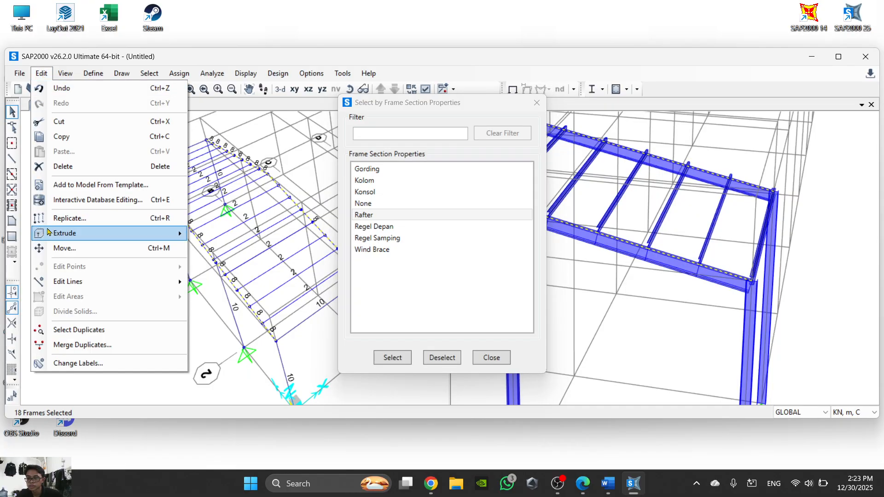
mouse_move(91, 289)
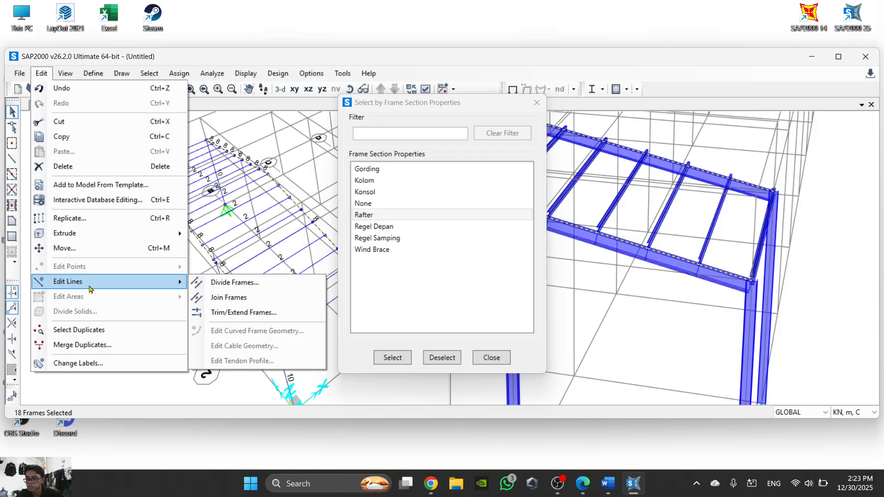
click(229, 297)
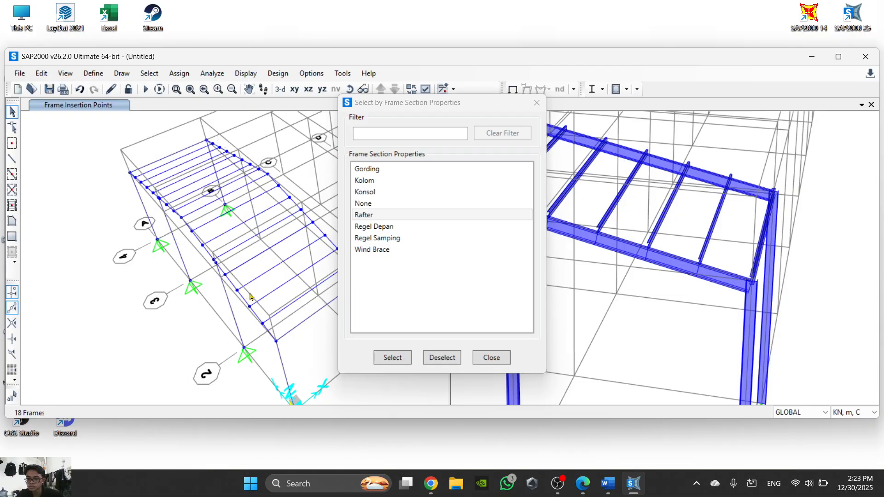
click(491, 357)
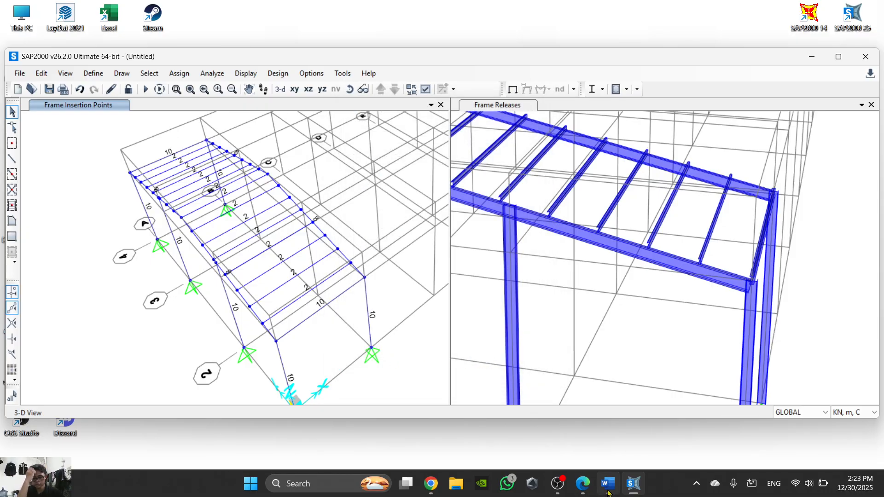
- Read the replicate instructions in Word step 30, return to SAP2000 and look over the frame layout in the Frame Insertion Points view
click(582, 483)
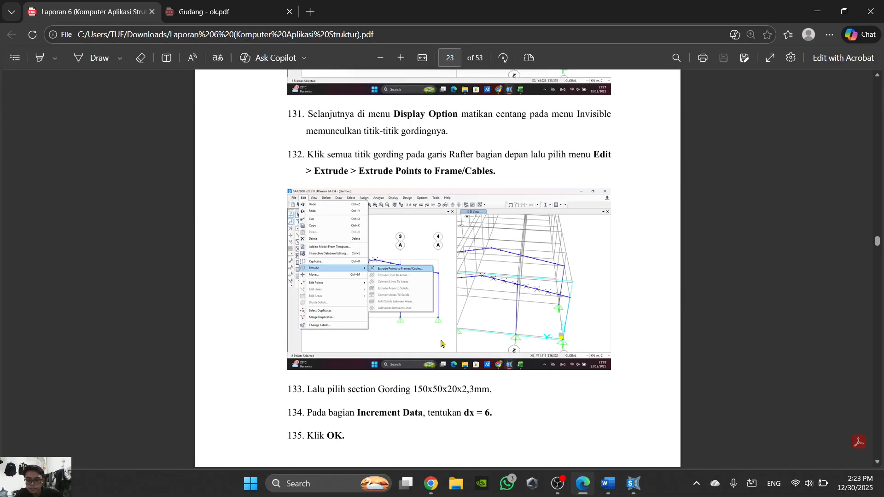
click(581, 484)
click(608, 483)
scroll(431, 310, down, 3)
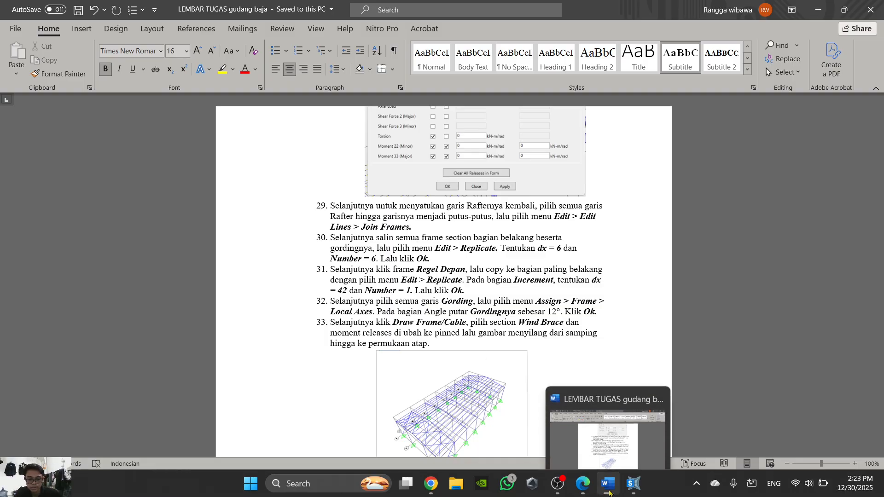
click(608, 493)
scroll(307, 253, down, 3)
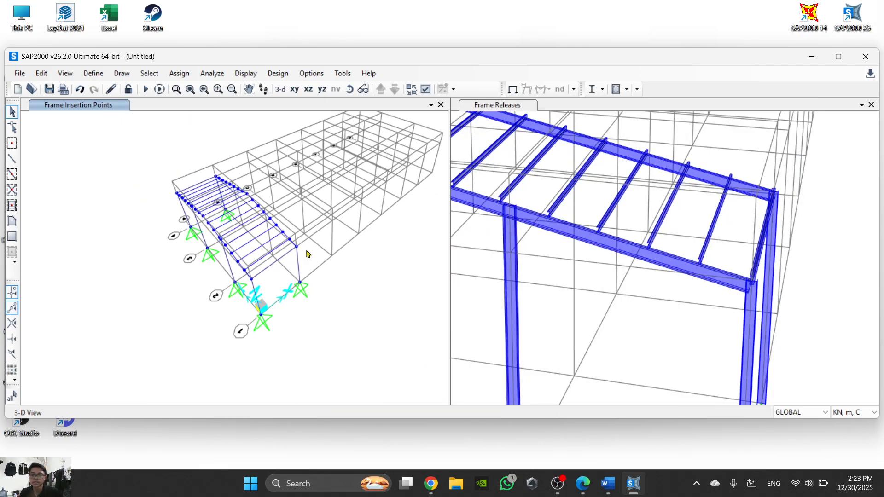
scroll(308, 253, up, 1)
scroll(342, 236, up, 2)
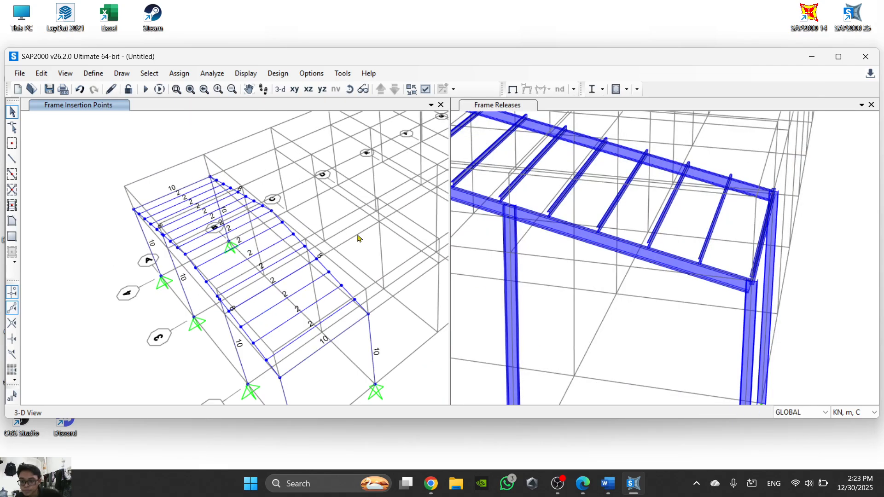
scroll(416, 237, down, 2)
middle_drag(361, 164, 299, 171)
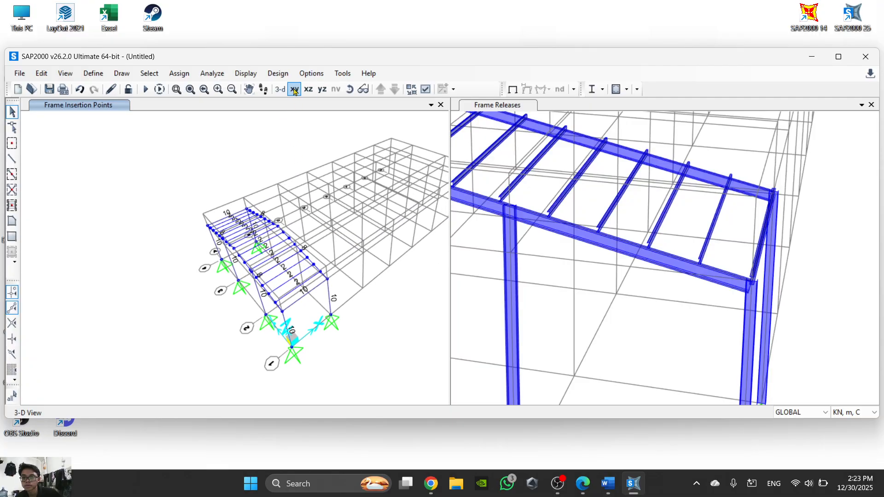
- Show the Y-Z plane at X=6 beside the 3D view and select the entire frame on grid line B
click(323, 89)
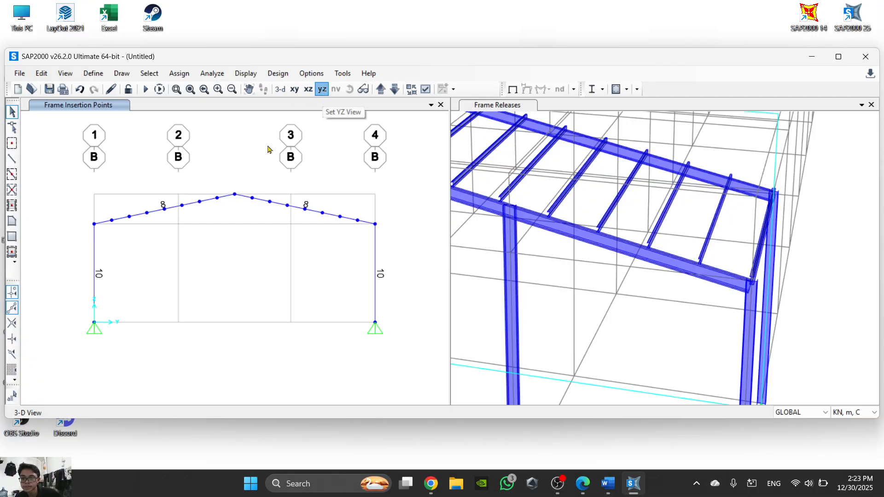
scroll(700, 251, down, 5)
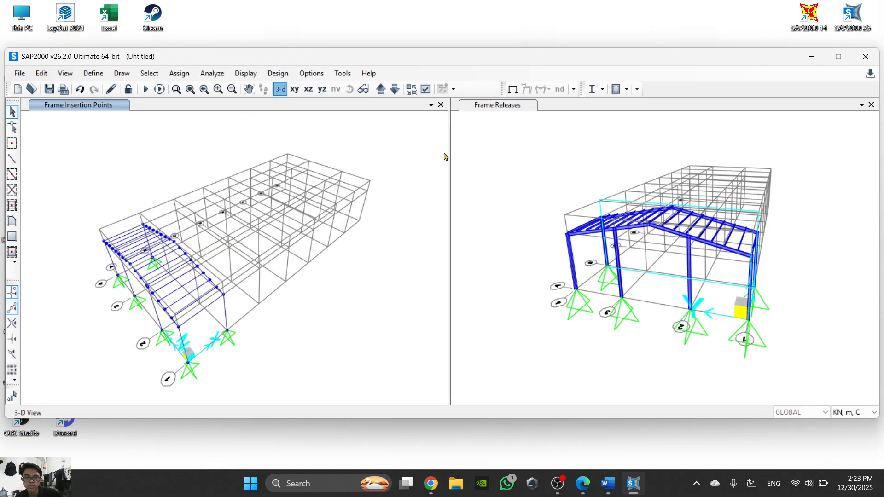
click(462, 163)
click(280, 89)
click(321, 91)
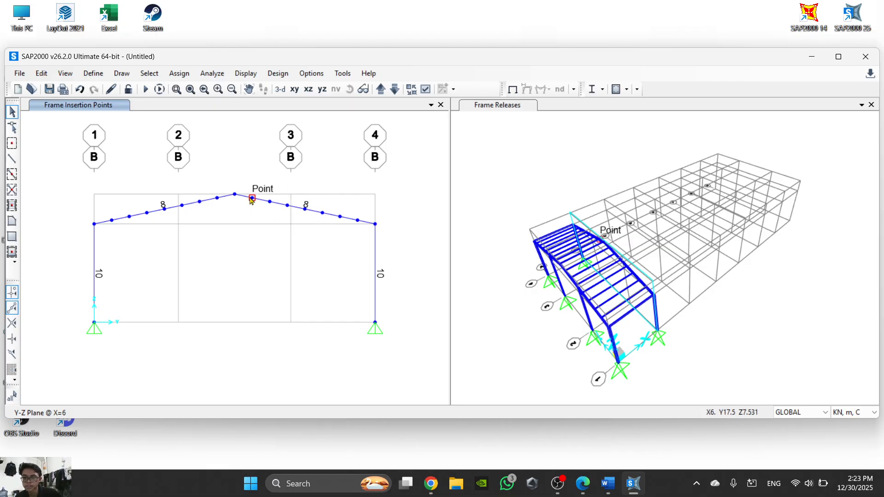
scroll(285, 205, up, 2)
scroll(290, 216, down, 2)
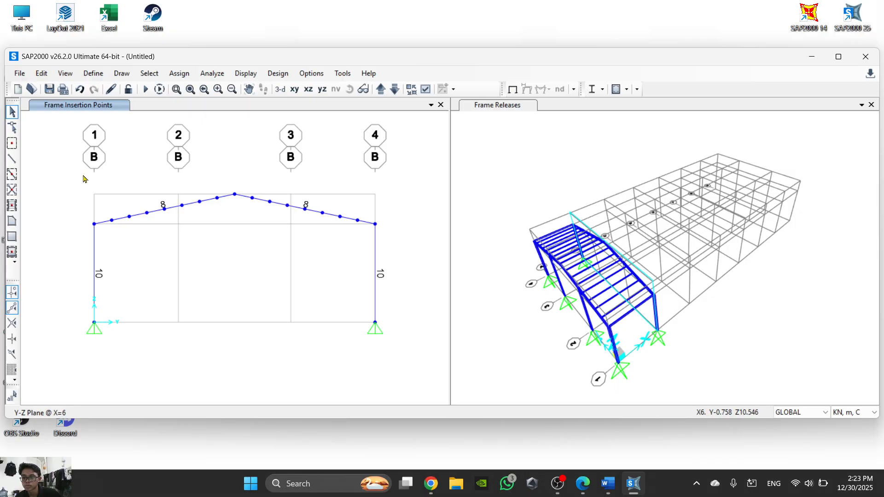
drag(80, 176, 407, 364)
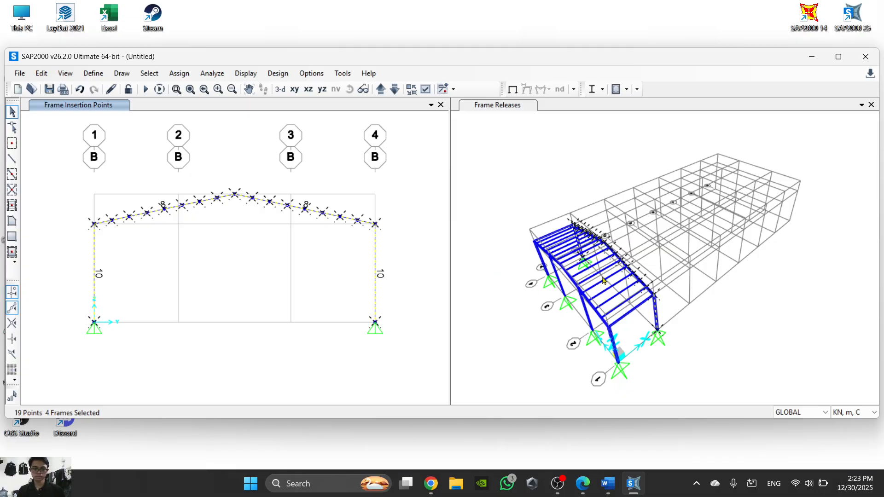
- Add all frames with the Regel Samping and Gording section properties to the current selection
click(149, 74)
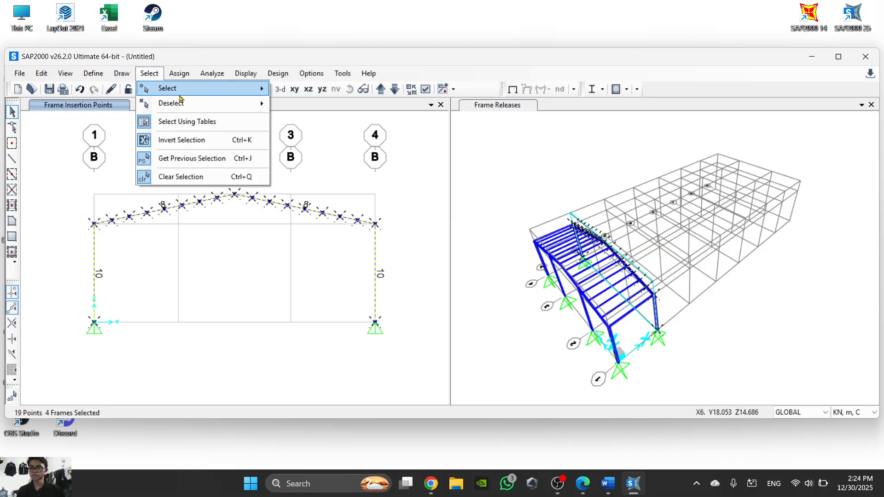
mouse_move(181, 102)
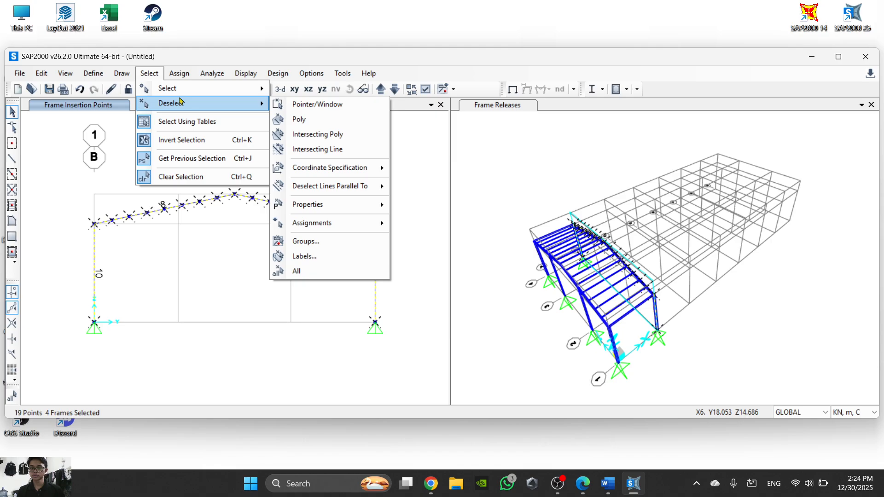
click(144, 73)
click(145, 75)
mouse_move(197, 106)
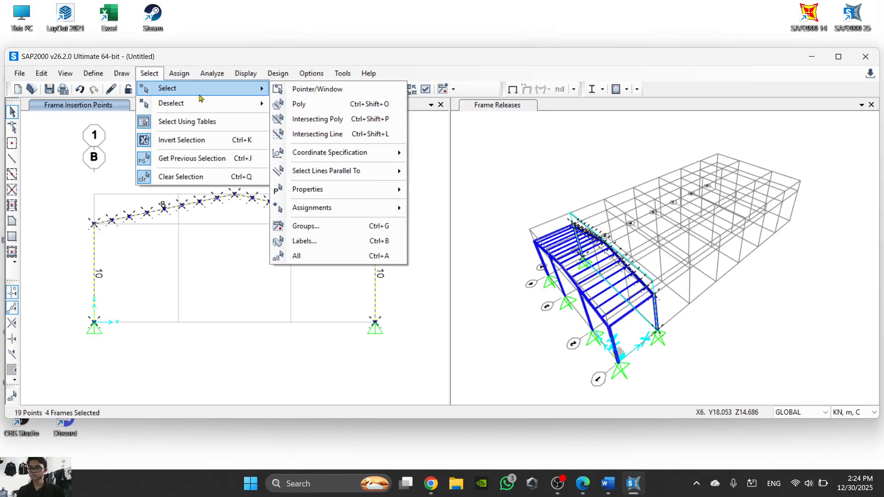
mouse_move(367, 192)
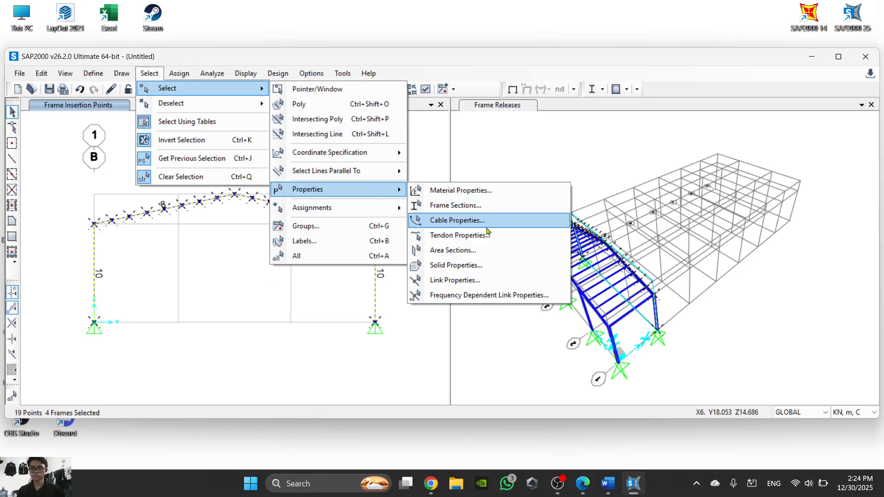
click(502, 213)
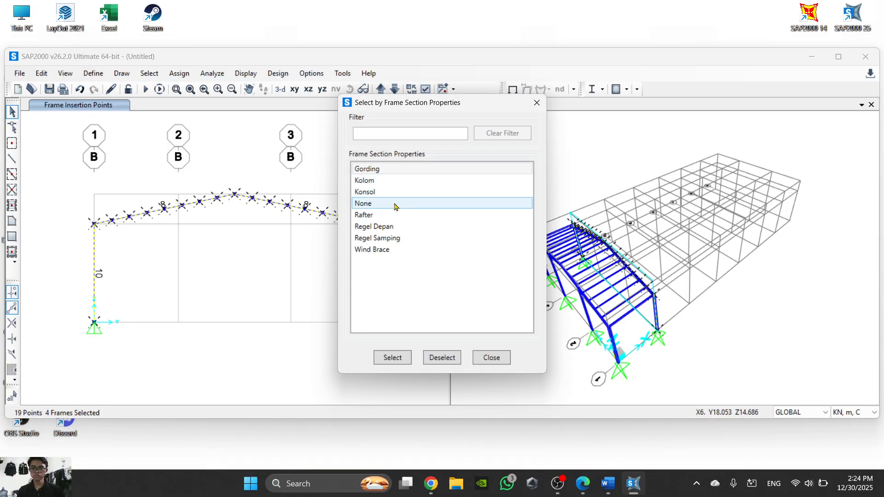
click(404, 238)
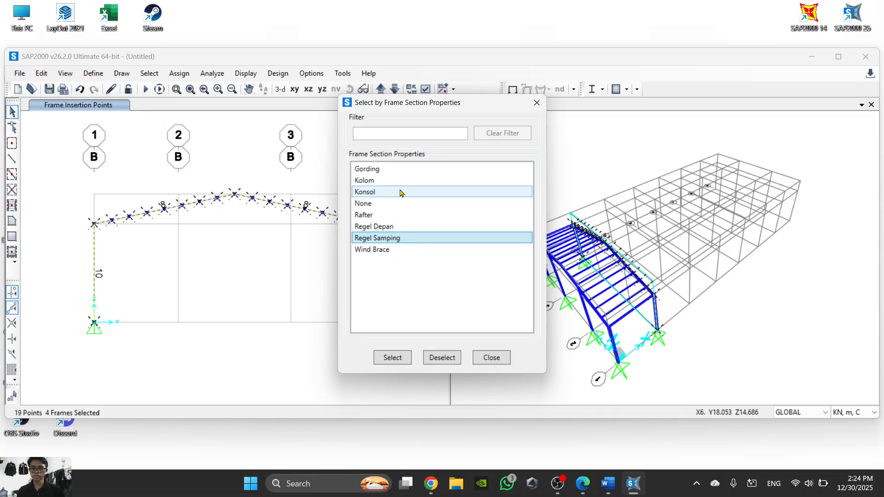
click(396, 358)
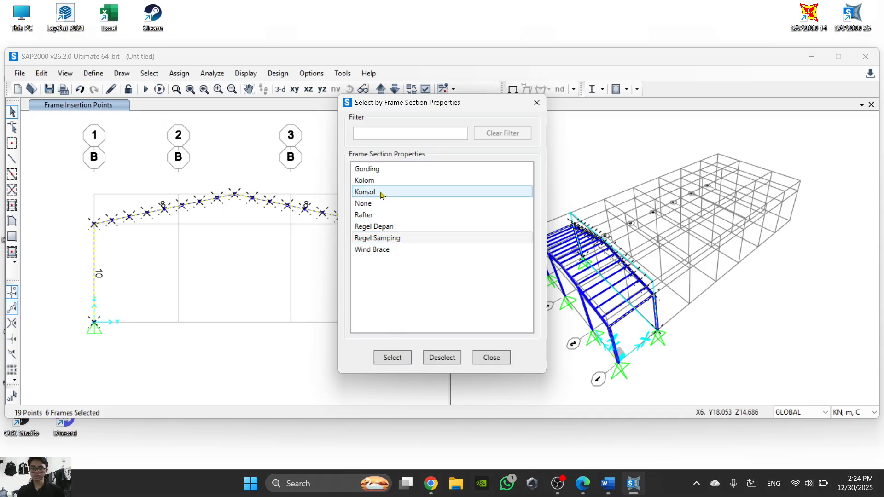
click(385, 172)
click(407, 361)
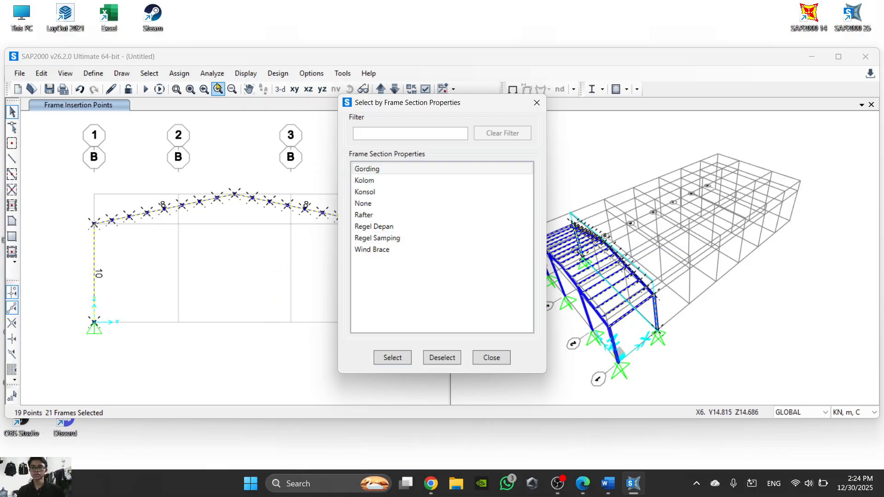
- Replicate the selected objects linearly with dx = 6 and Number = 6, rechecking step 30 of the Word instructions for the values
click(52, 73)
click(46, 73)
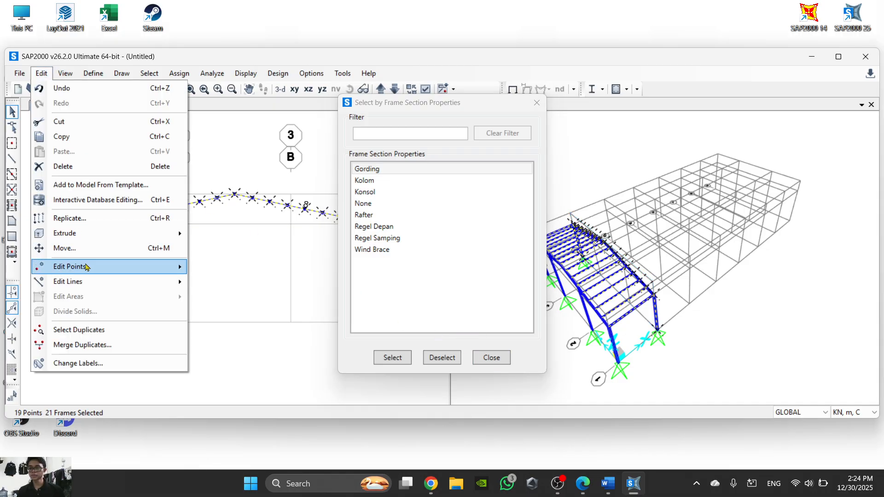
click(107, 224)
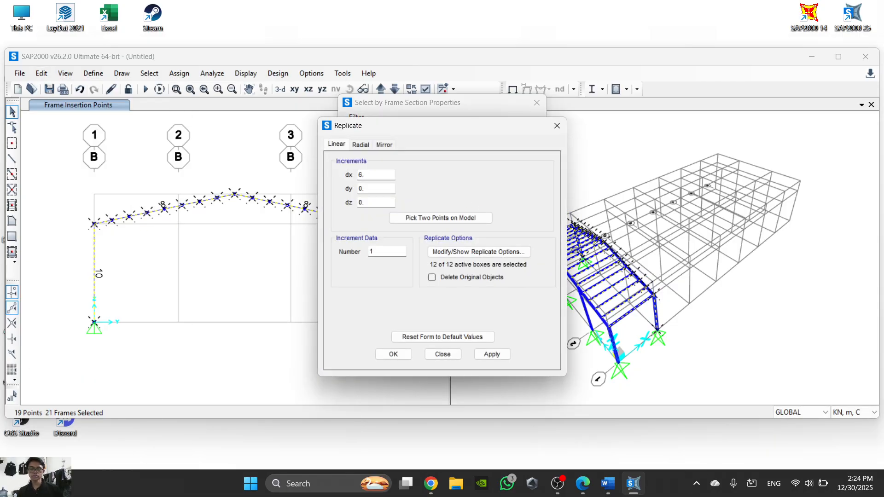
click(583, 486)
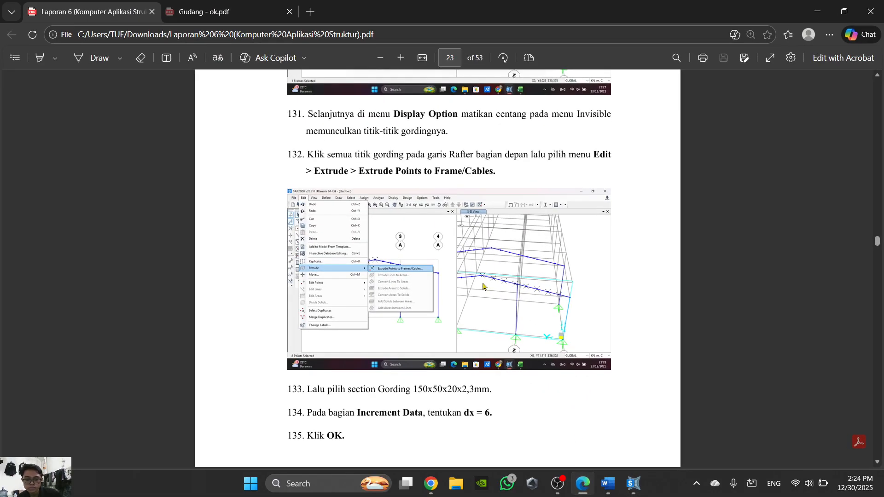
scroll(482, 286, down, 1)
scroll(483, 286, up, 3)
click(608, 483)
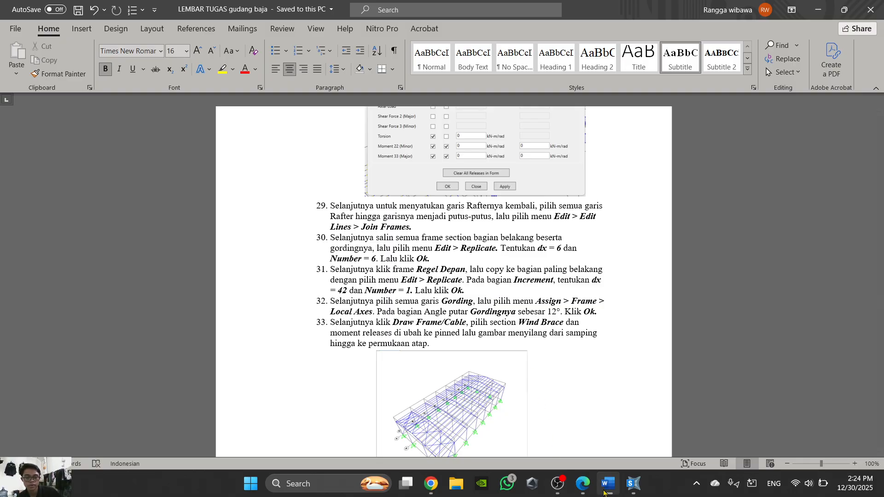
click(604, 493)
click(607, 489)
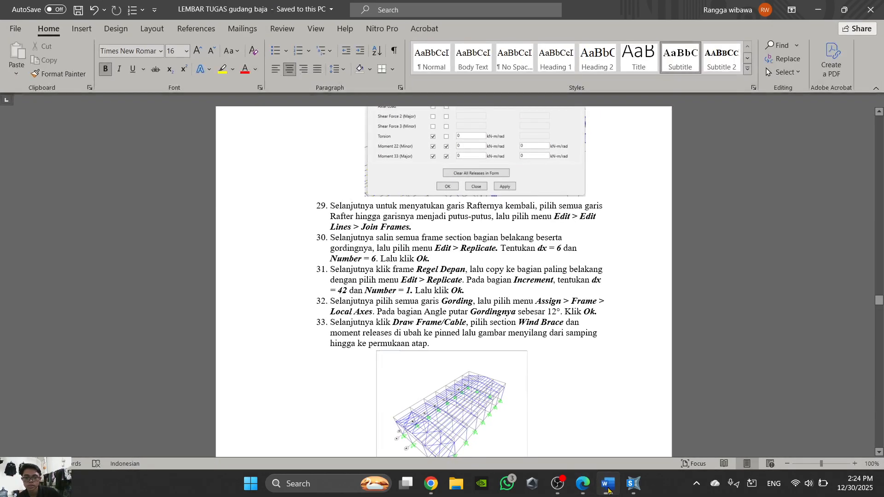
click(630, 487)
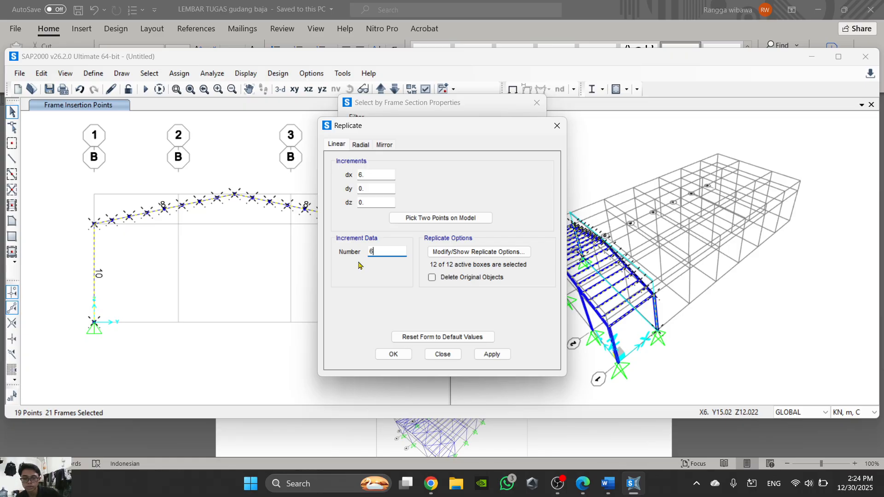
click(393, 354)
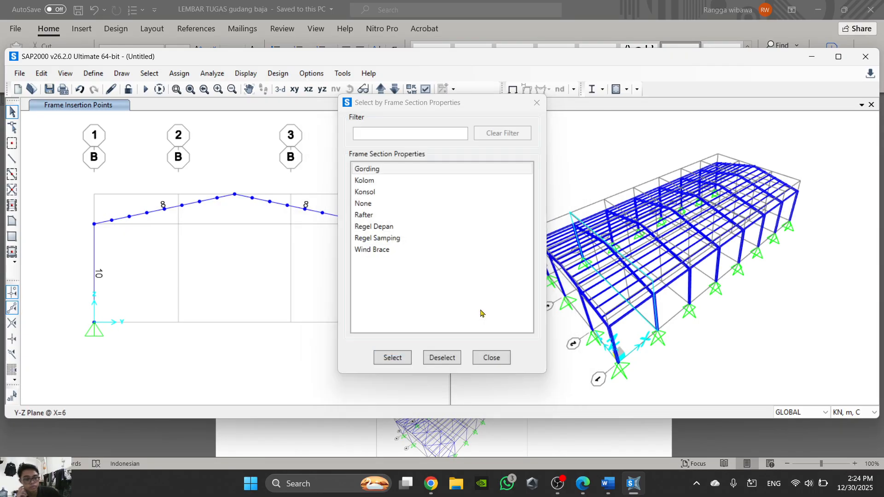
- Select the frames with the Regel Depan section property and replicate them linearly with dx = 42 and Number = 1
scroll(806, 178, up, 5)
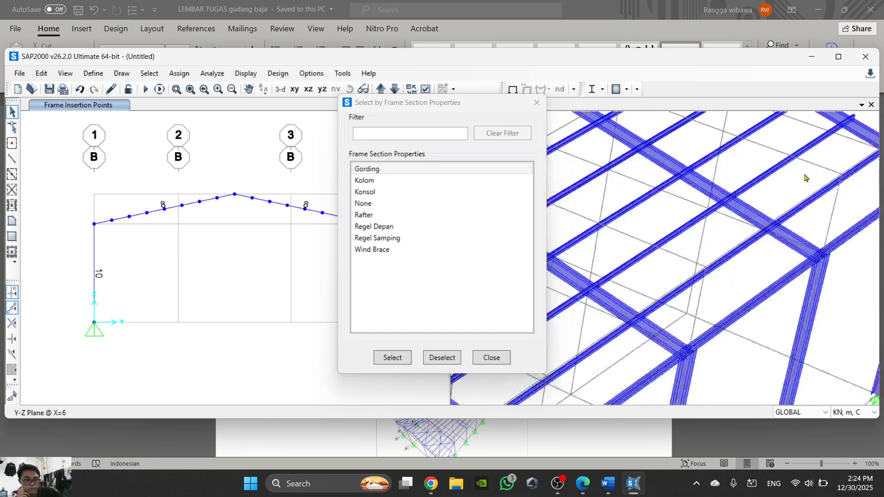
scroll(805, 178, down, 5)
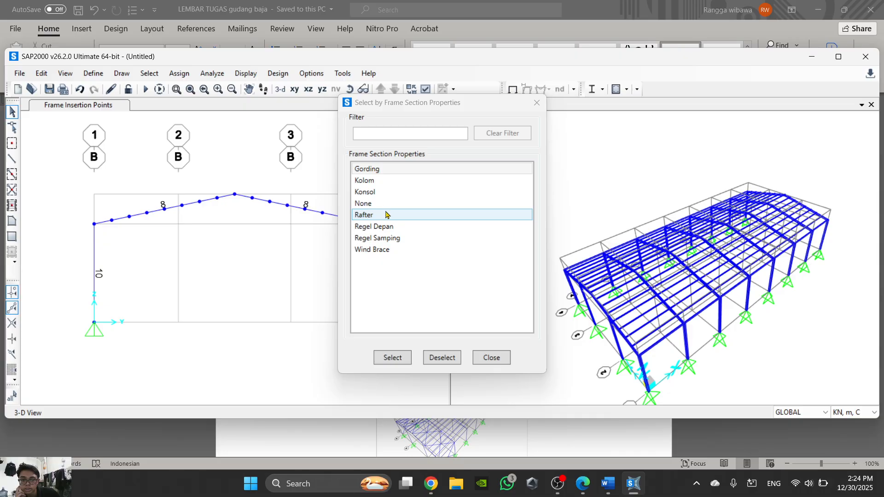
click(395, 226)
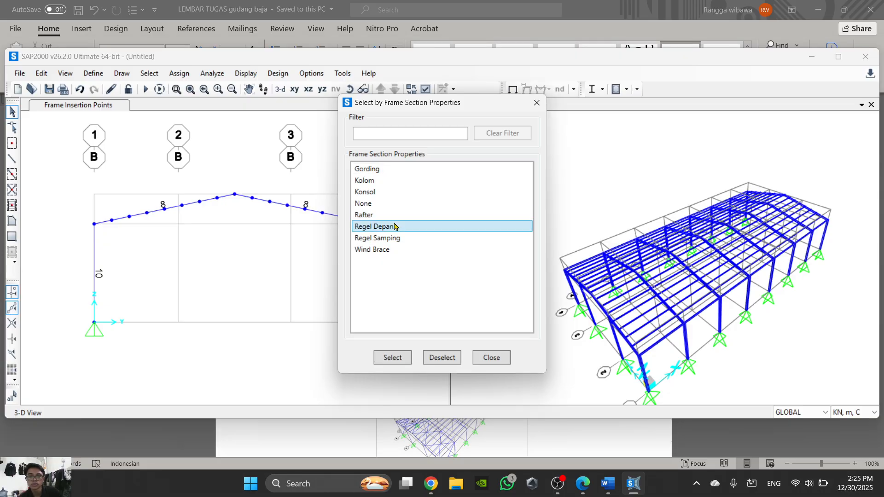
click(393, 357)
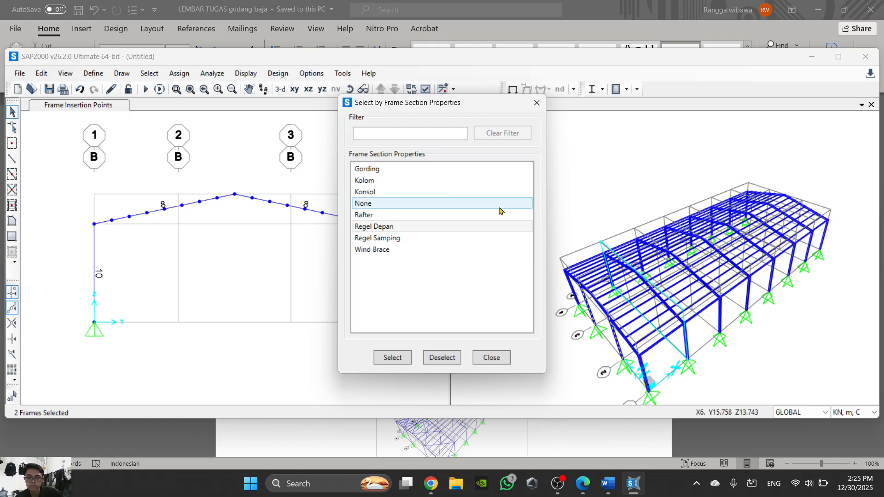
click(48, 78)
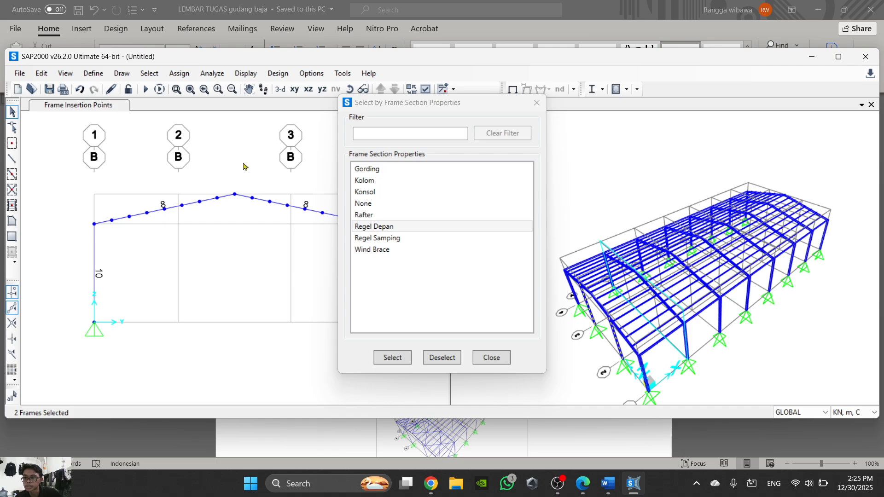
click(50, 76)
click(122, 130)
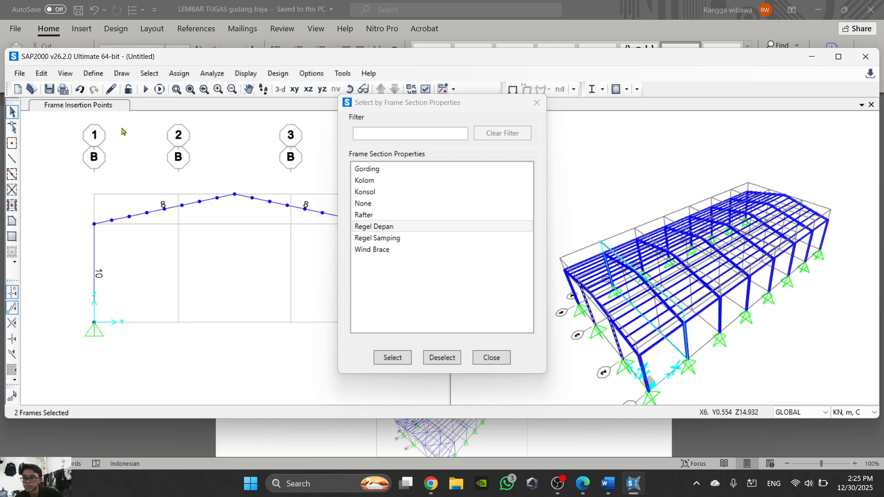
click(41, 73)
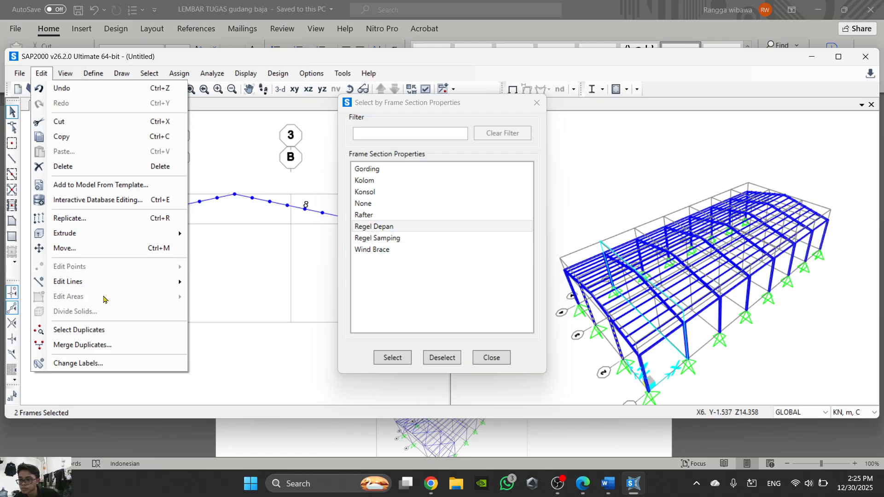
click(116, 221)
drag(389, 175, 335, 178)
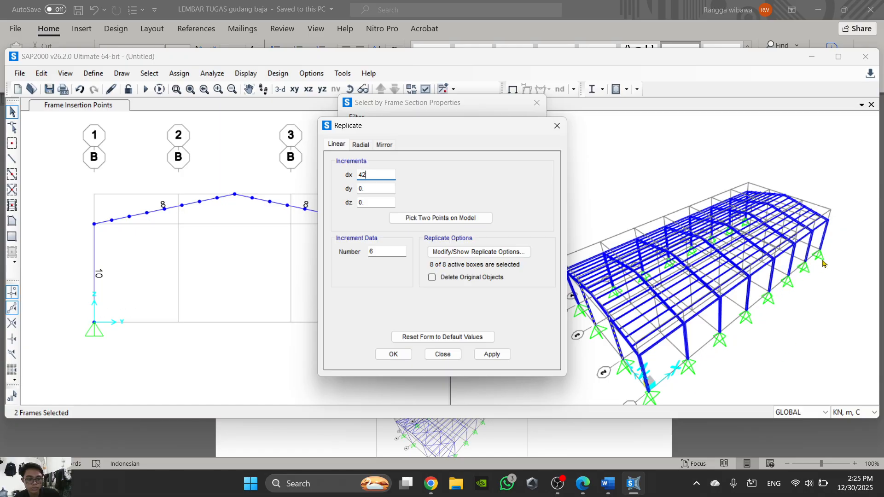
click(386, 253)
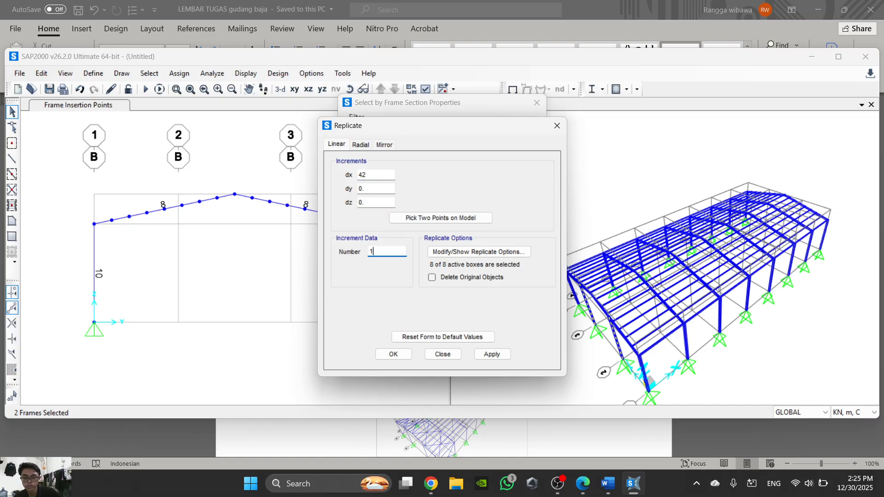
click(394, 354)
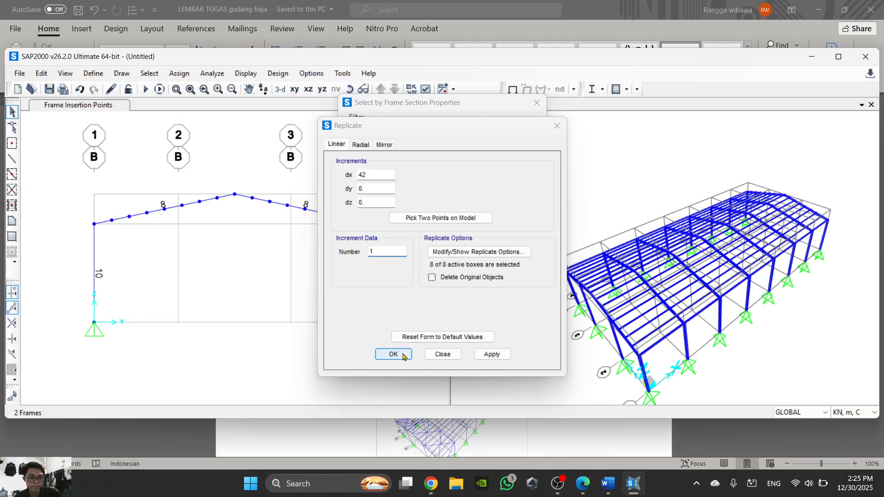
- Check the replicated Regel Depan frames in the 3D model and close the frame section selection dialog
scroll(732, 277, up, 4)
scroll(732, 277, down, 2)
scroll(732, 278, down, 3)
scroll(731, 277, up, 5)
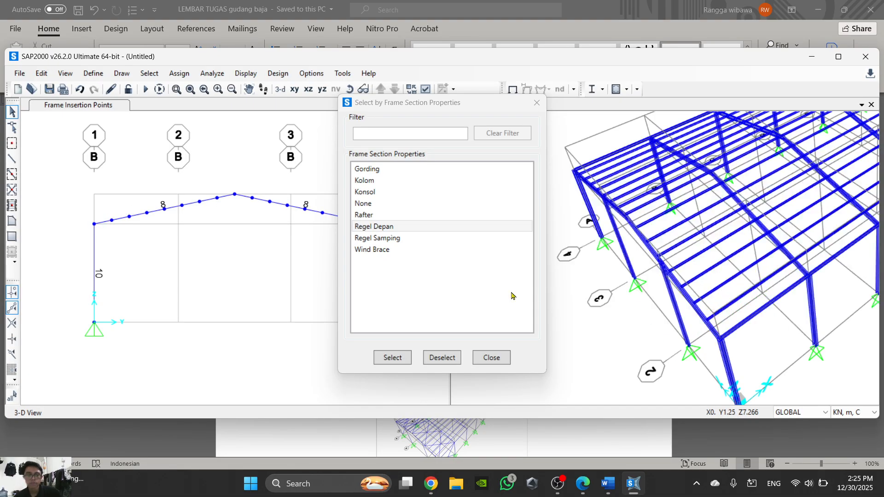
click(492, 359)
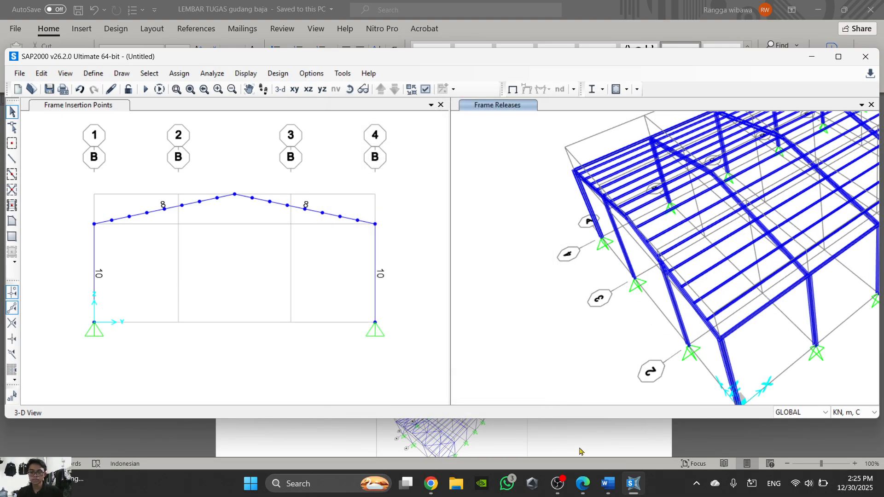
- Switch to Word and read instruction steps 34 to 36 on Wind Brace replication, load patterns and the Beban Atap load
click(607, 483)
scroll(508, 322, down, 5)
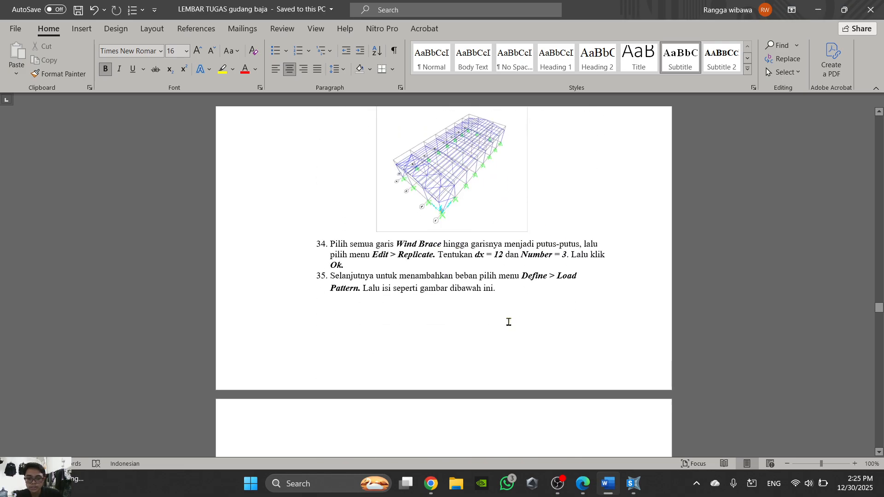
scroll(508, 321, down, 2)
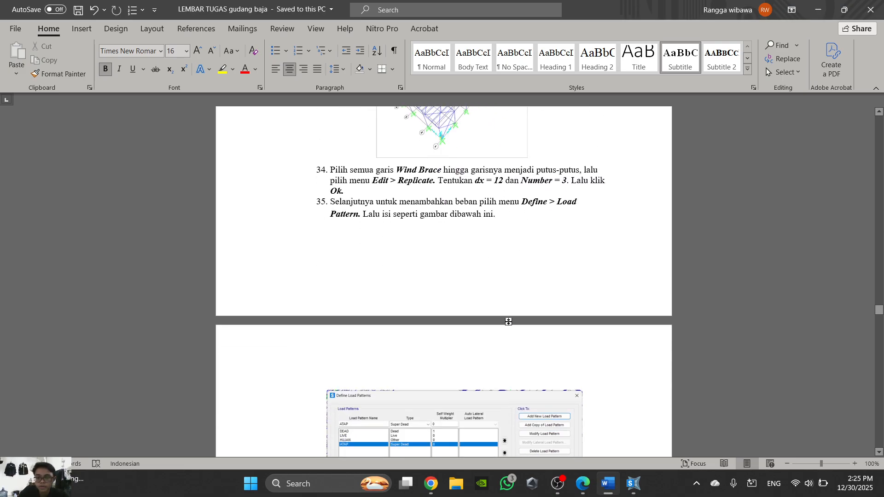
scroll(508, 322, down, 7)
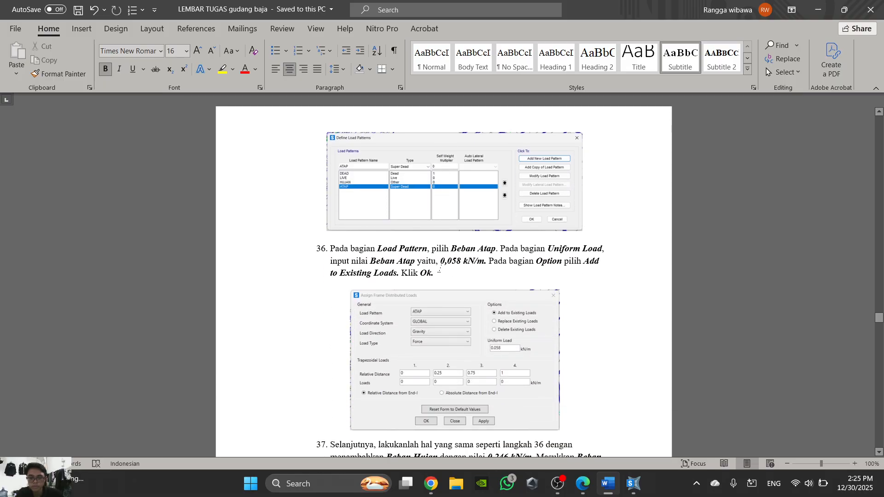
- Review step 35 of the Word instructions and zoom in on its Define Load Patterns figure
scroll(441, 258, up, 3)
scroll(441, 258, up, 5)
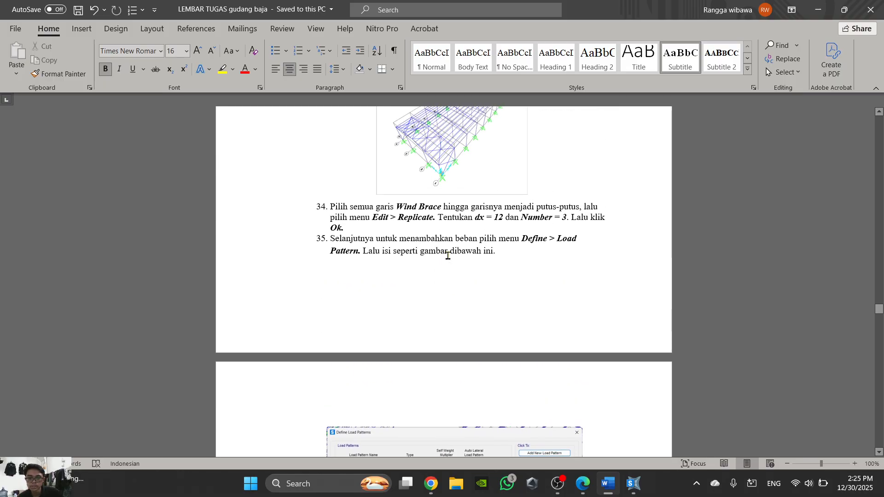
scroll(451, 256, down, 7)
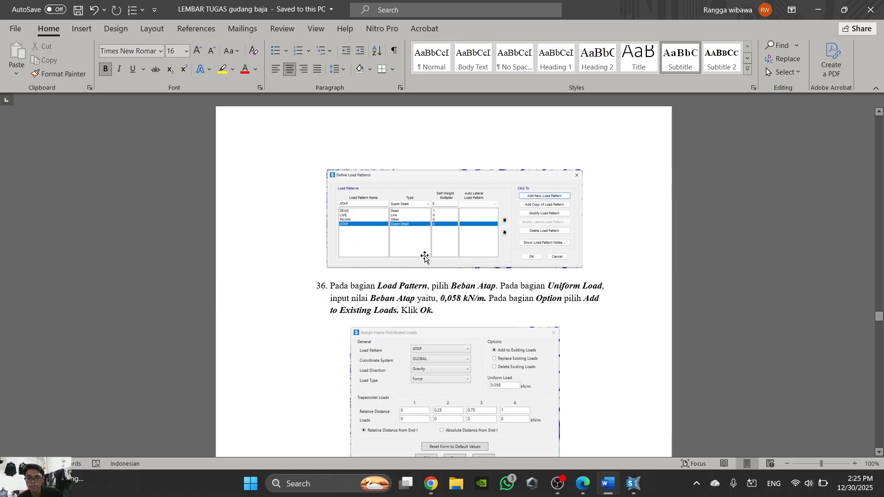
ctrl+scroll(424, 225, up, 9)
ctrl+scroll(566, 276, up, 2)
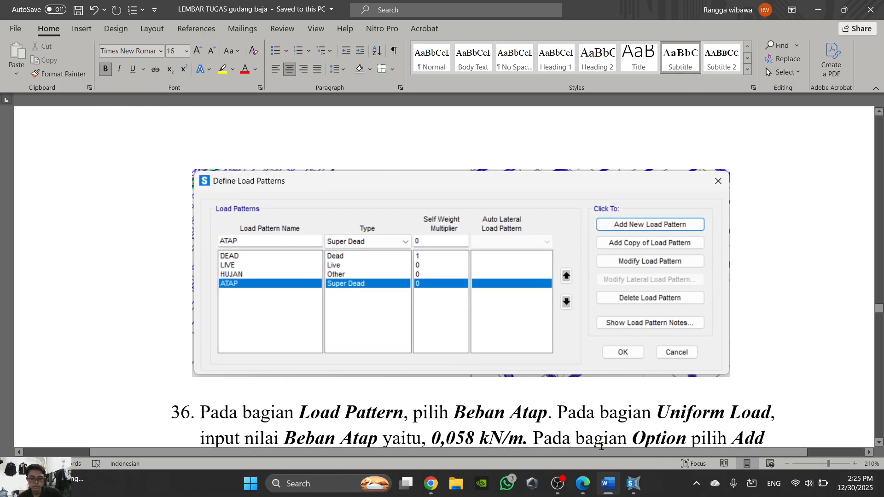
click(581, 486)
click(579, 489)
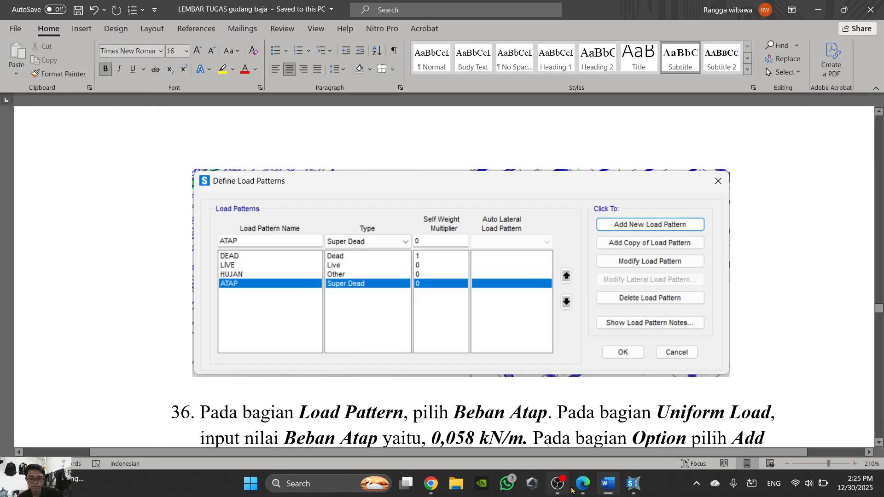
- Switch to SAP2000 and add a load pattern named BEBAN MATI with type Dead and self weight multiplier 1
click(633, 483)
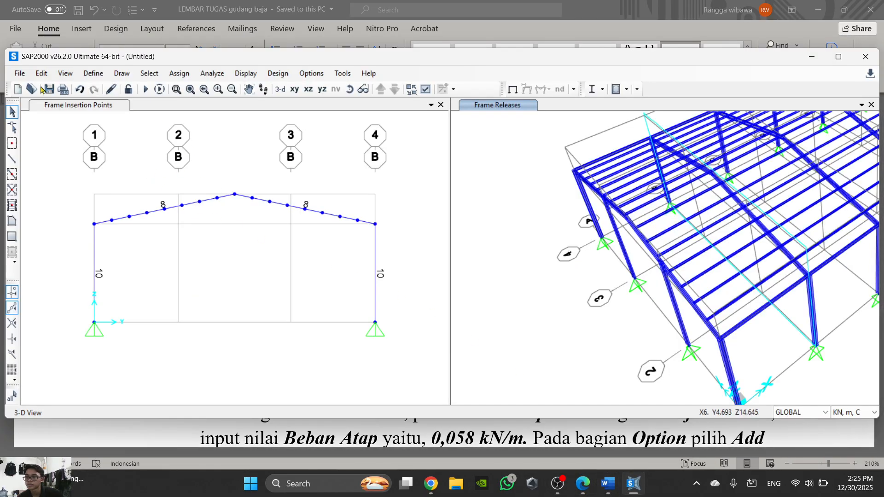
click(93, 74)
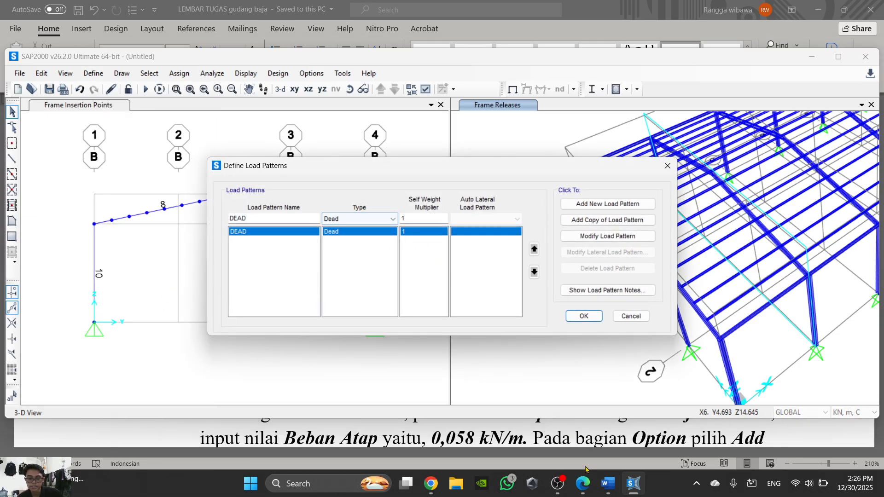
click(614, 490)
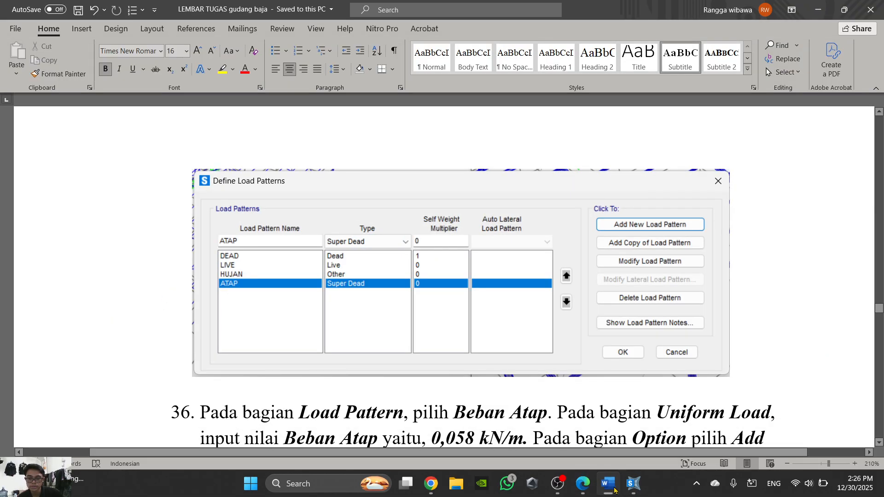
click(613, 490)
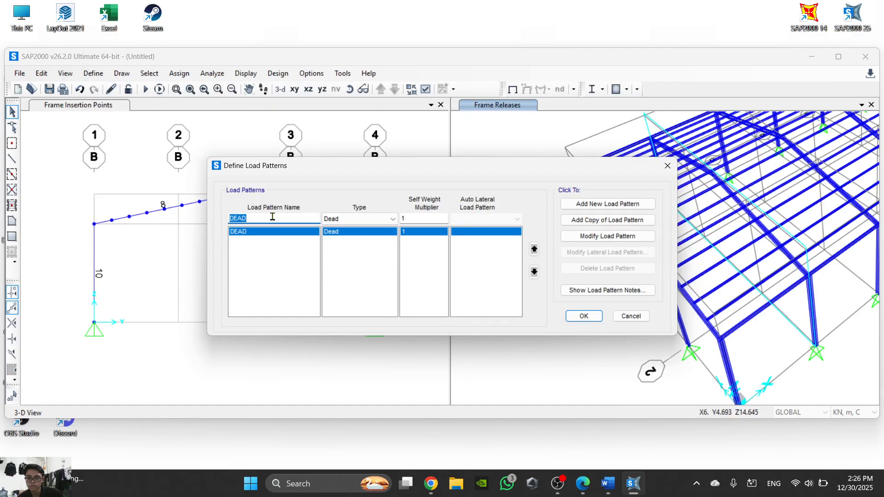
text(e)
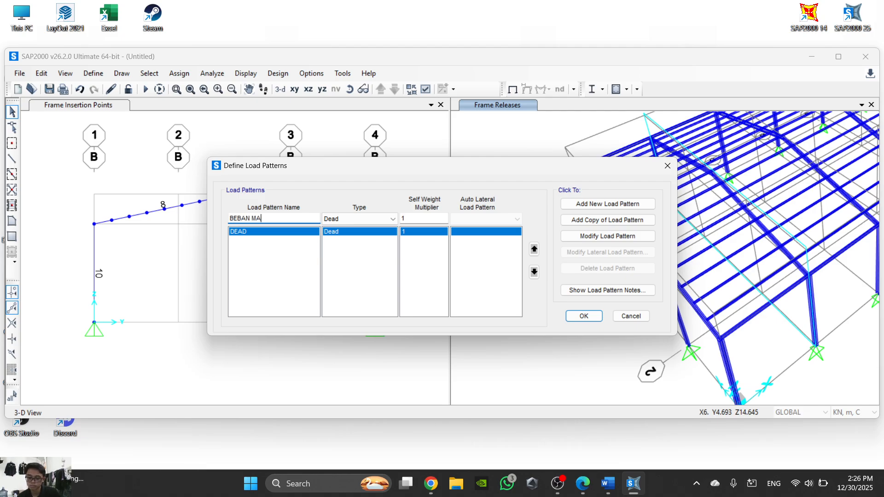
text(EBAN MATI)
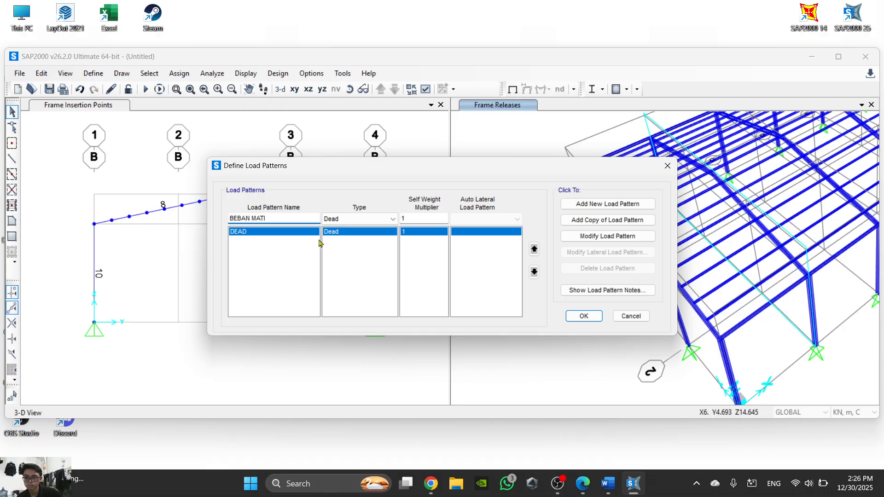
click(624, 206)
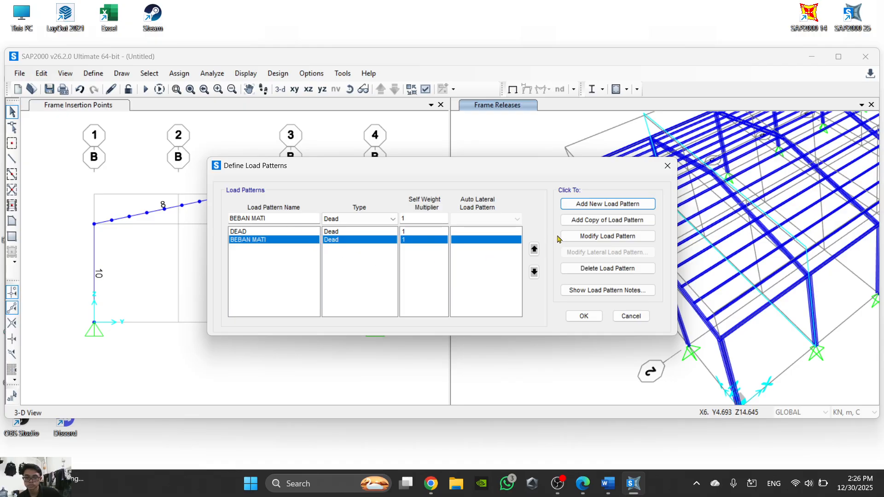
- Modify the DEAD load pattern into BEBAN HIDUP with type Live
click(293, 233)
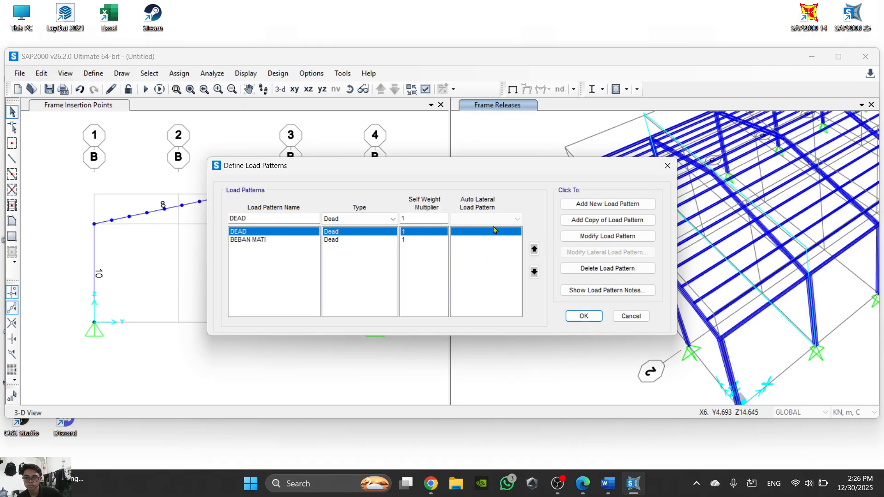
click(622, 236)
click(324, 219)
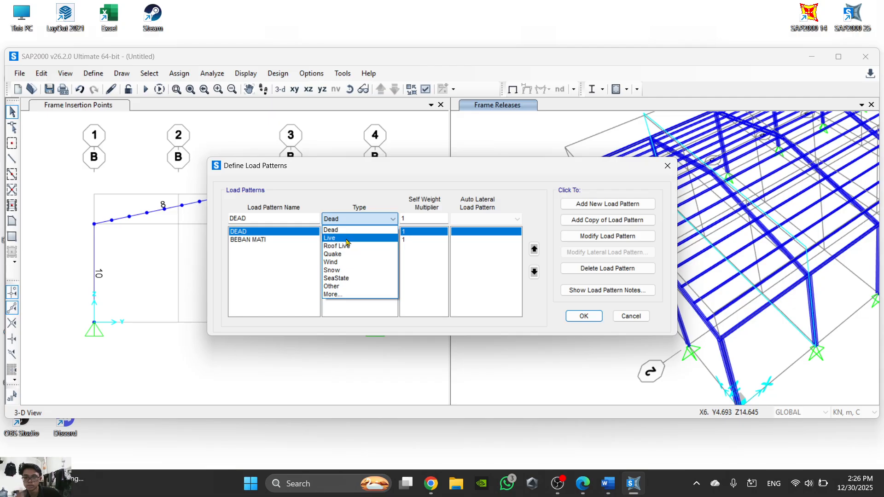
click(351, 233)
click(353, 223)
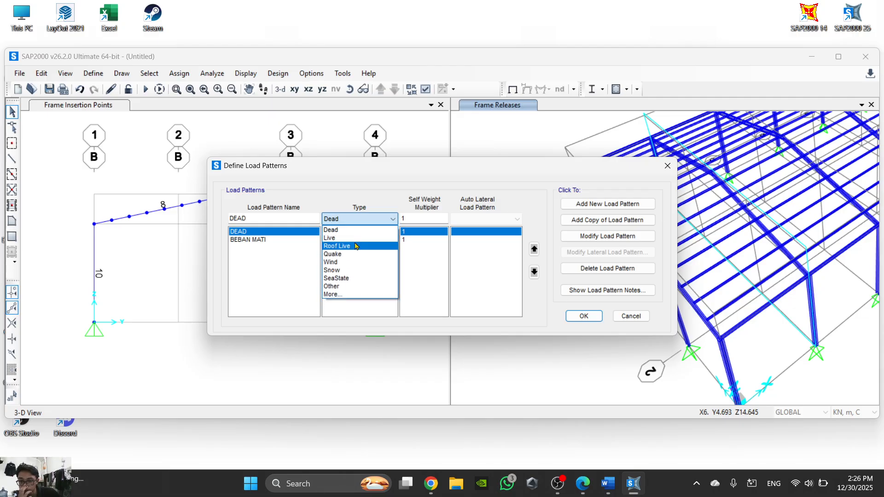
click(330, 237)
drag(292, 218, 217, 218)
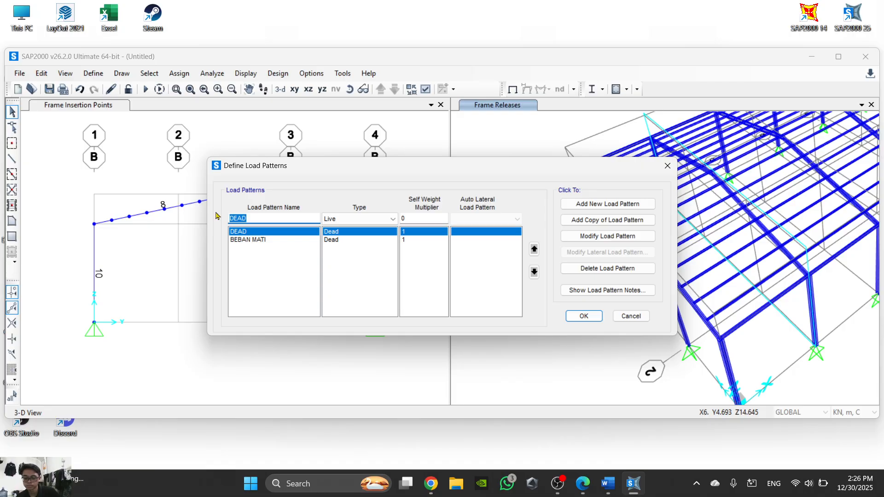
text(BEBAN HIDU)
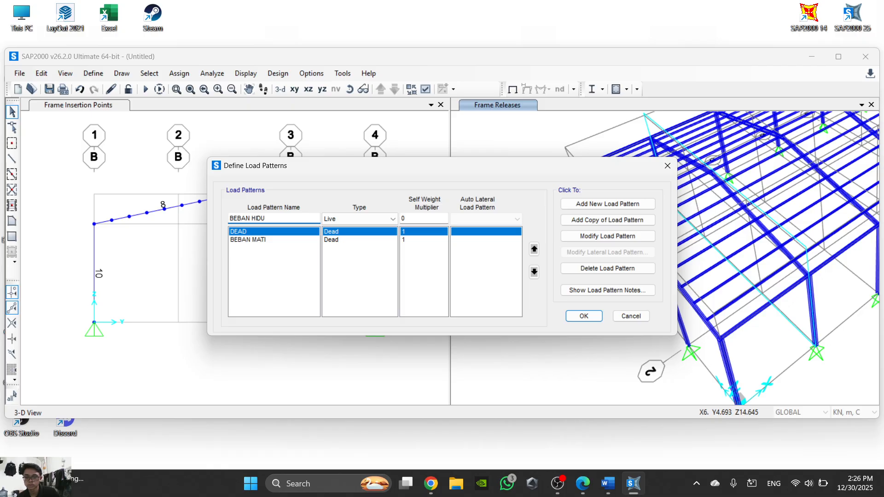
text(P)
click(608, 235)
- Add a load pattern named BEBAN HUJAN with type Other, rechecking the load pattern figure in Word
click(336, 220)
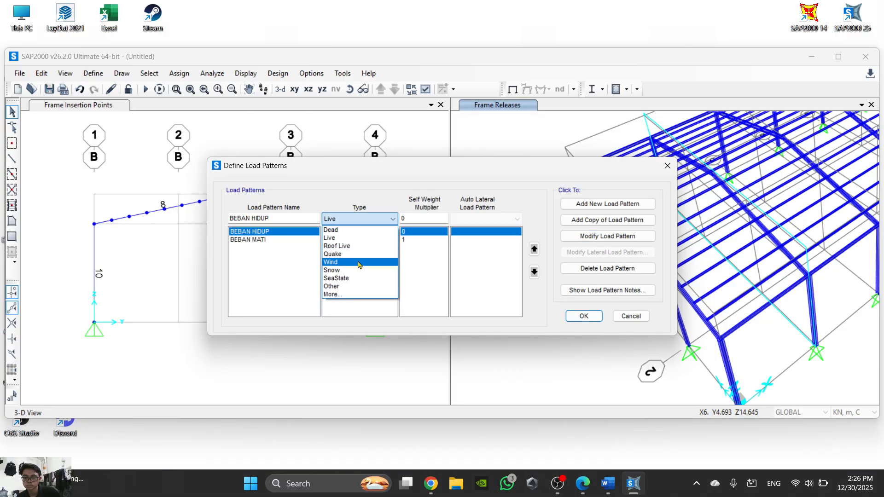
click(358, 287)
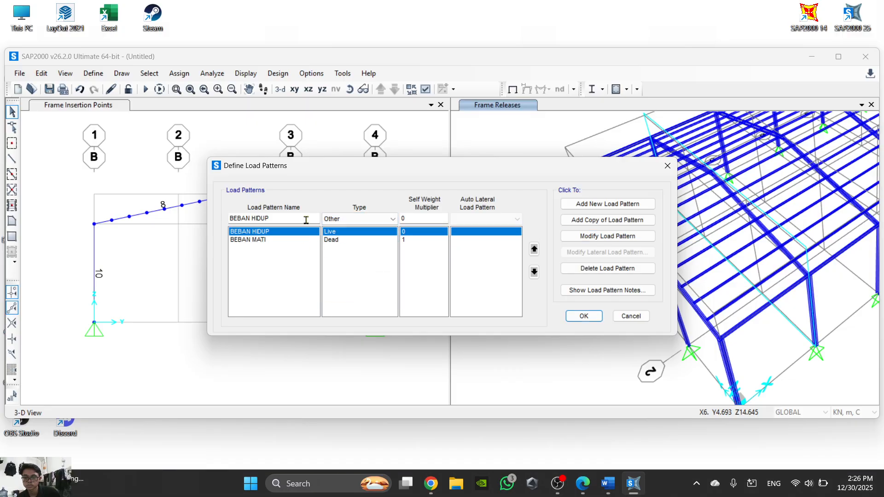
click(615, 491)
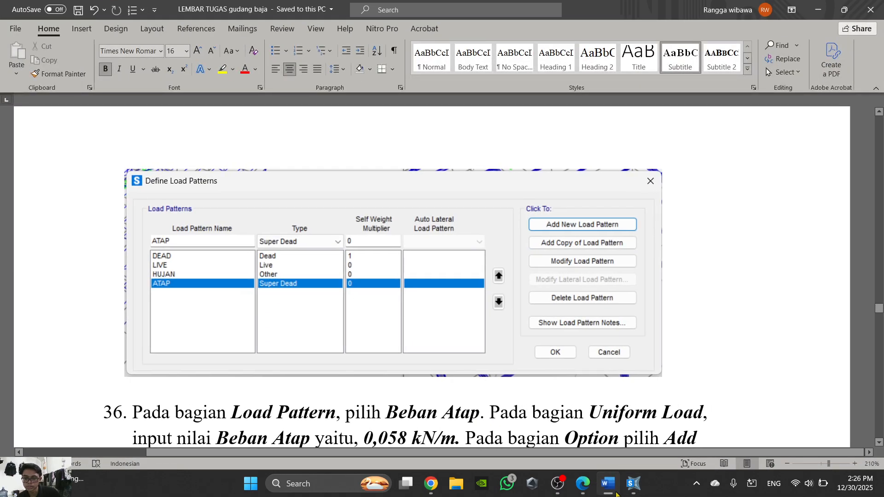
click(615, 492)
drag(280, 218, 220, 222)
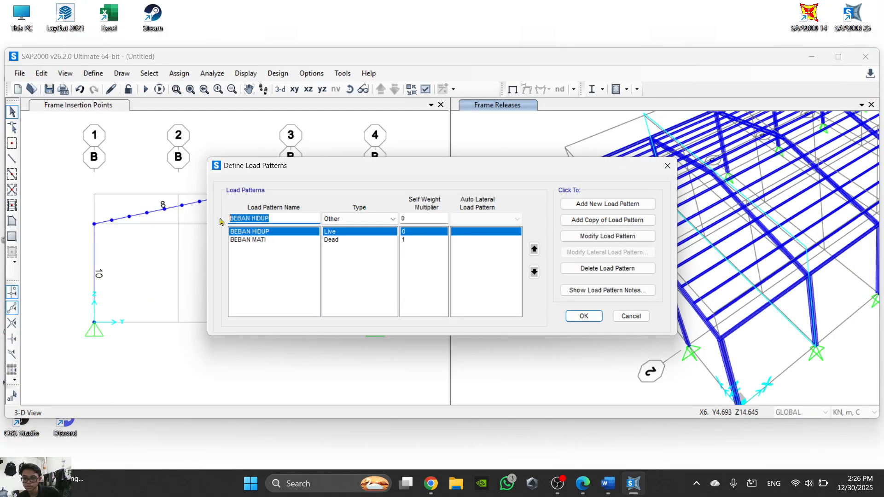
text(BEB)
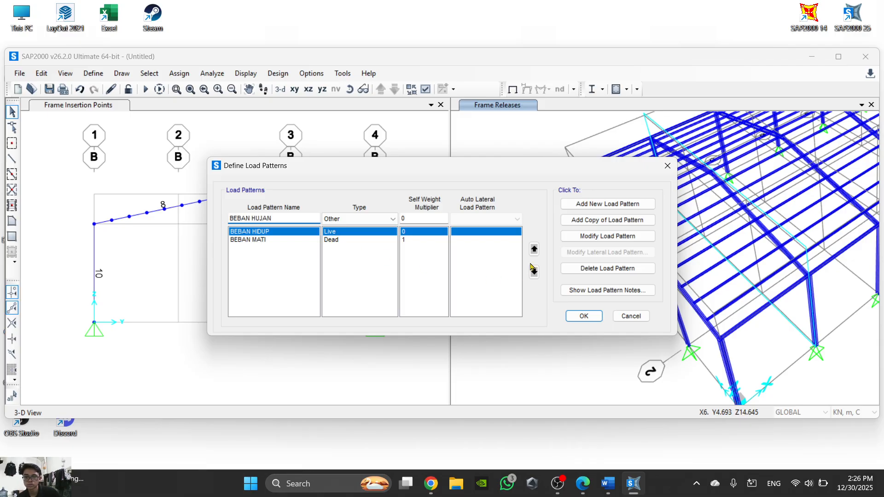
click(615, 204)
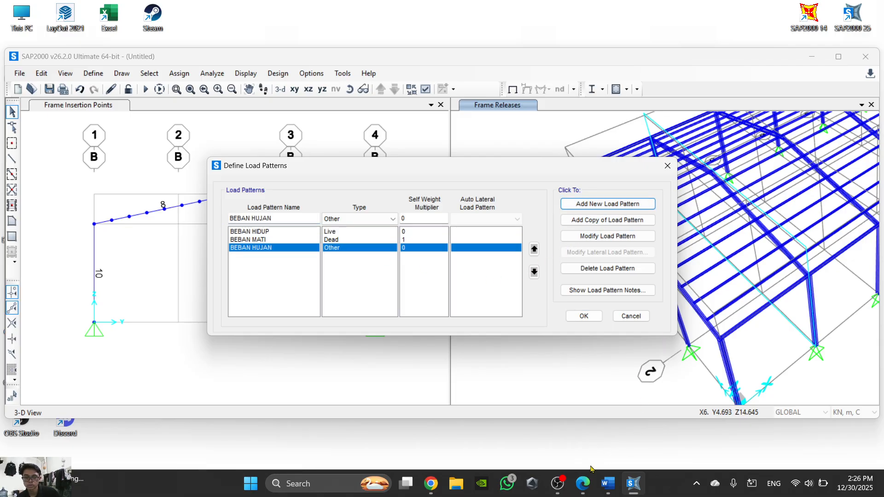
- Recheck the Word figure and add a load pattern named BEBAN ATAP with type Super Dead
click(582, 483)
click(582, 484)
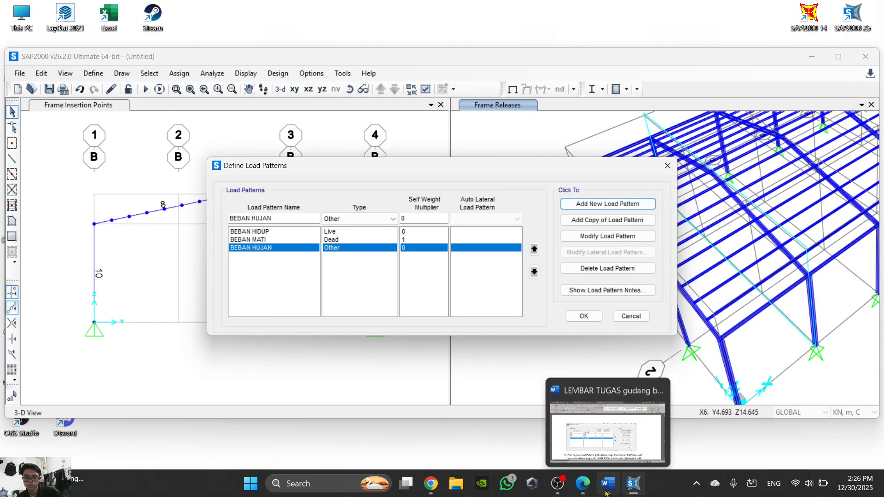
click(606, 491)
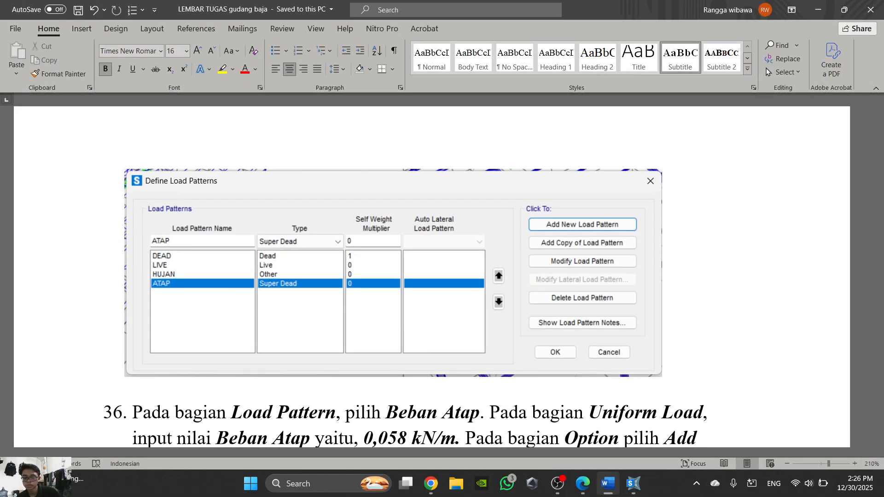
click(607, 484)
click(373, 219)
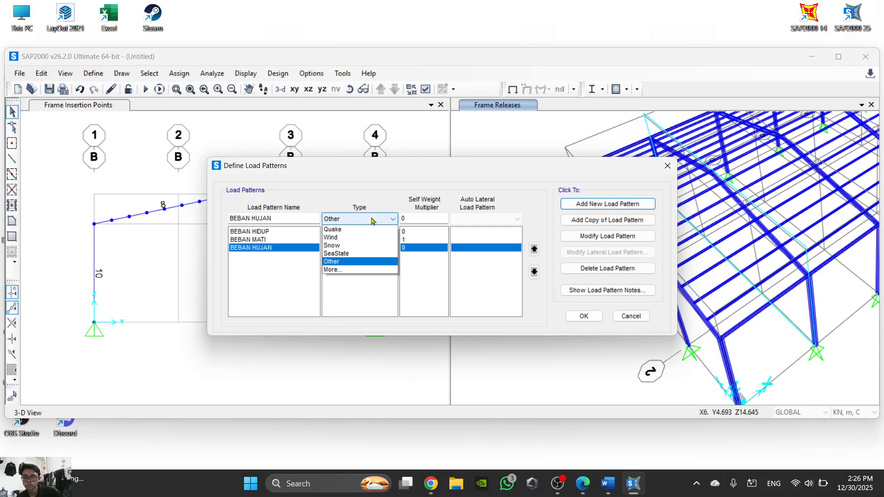
click(367, 230)
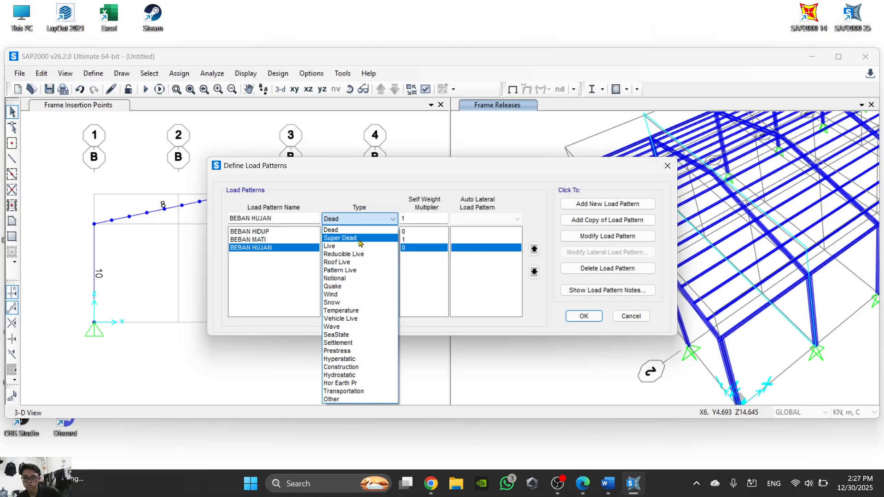
click(359, 238)
drag(283, 219, 213, 224)
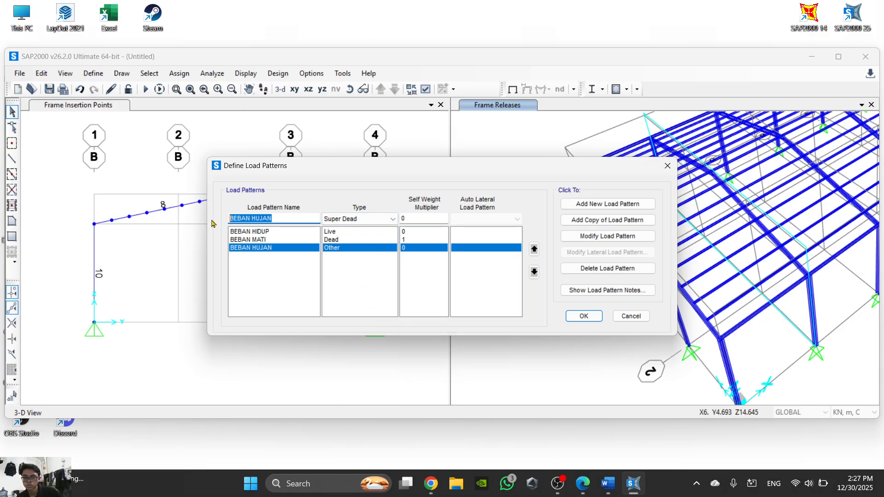
text(B)
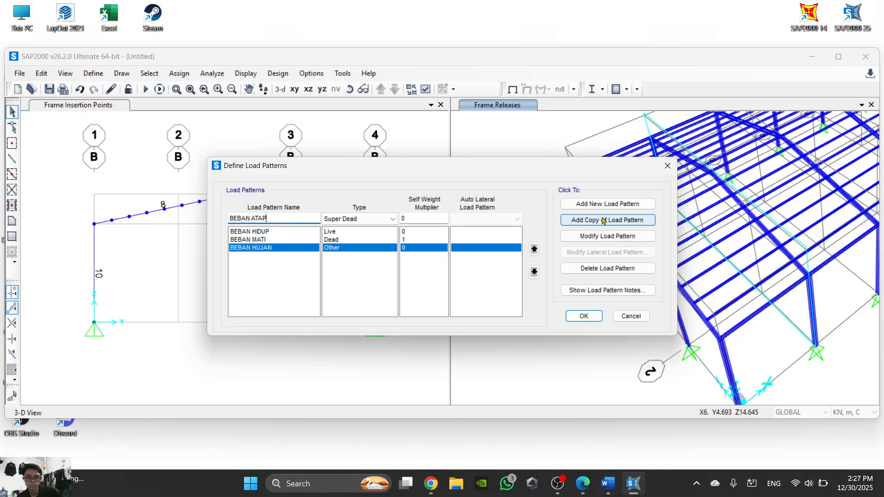
click(607, 204)
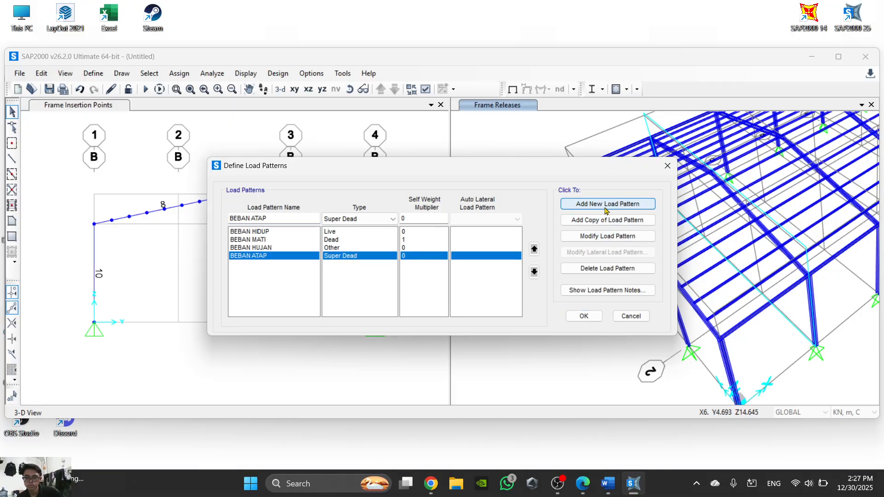
- Compare the load pattern list with the Word figure and accept the defined load patterns
click(631, 491)
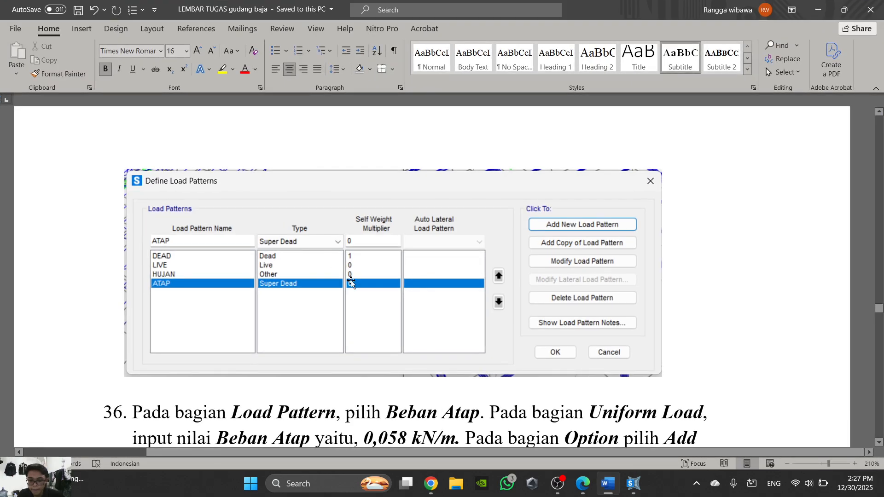
click(633, 483)
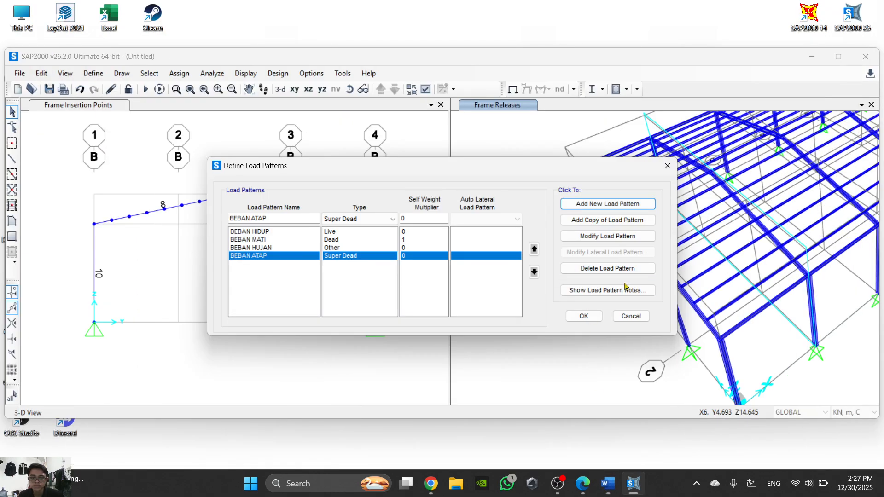
click(584, 315)
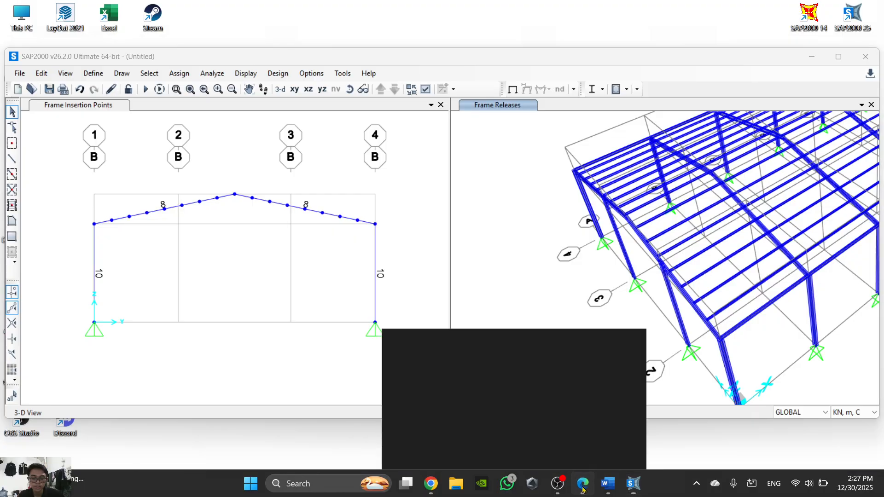
- Switch to Word and read step 36 on assigning the Beban Atap uniform load
click(582, 484)
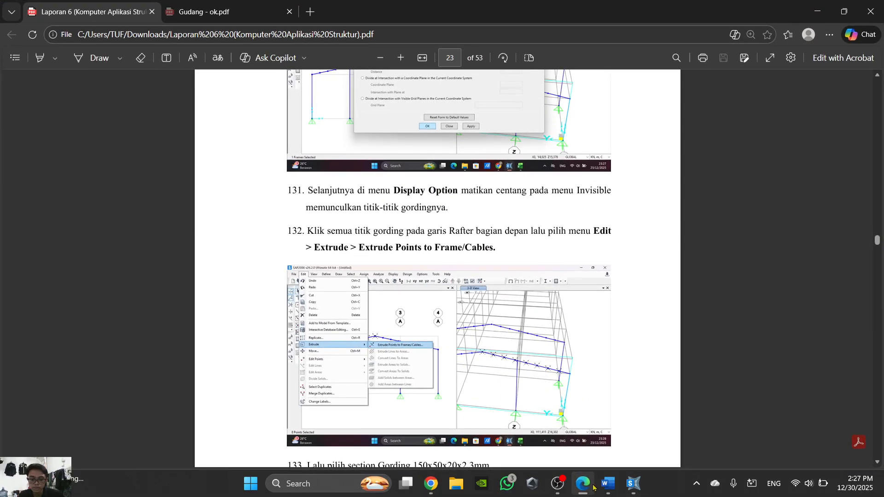
click(608, 484)
scroll(533, 276, down, 5)
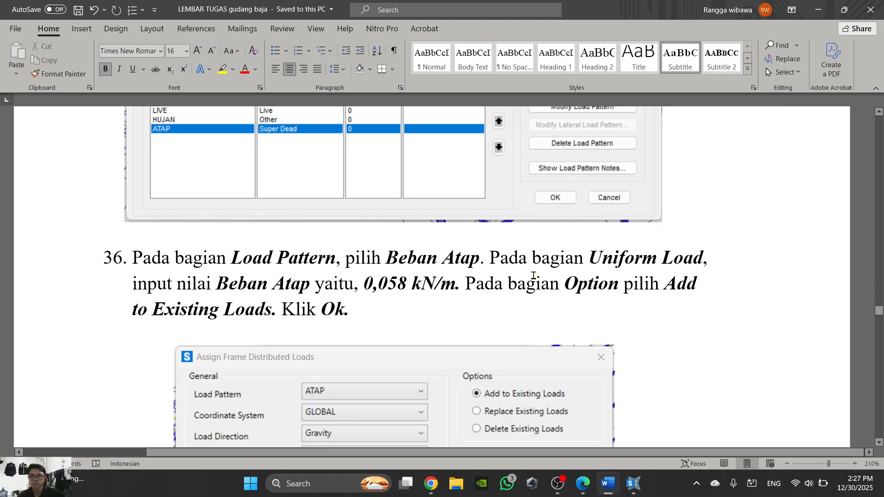
ctrl+scroll(518, 319, down, 11)
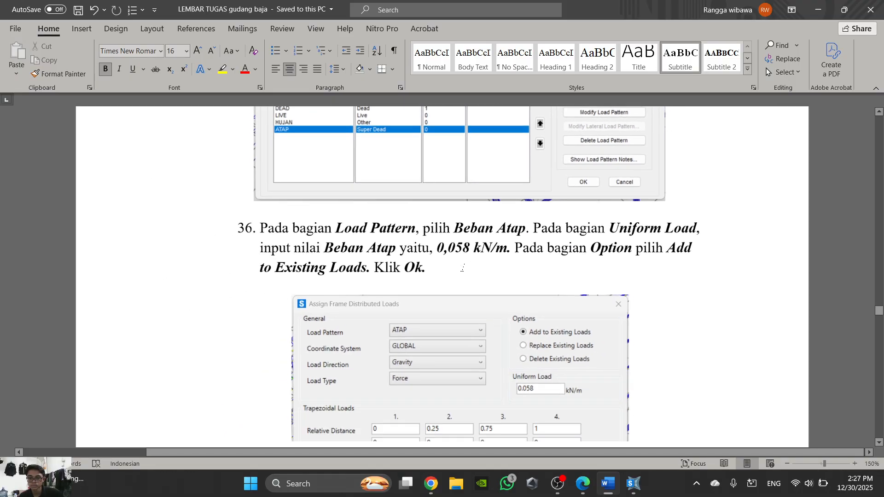
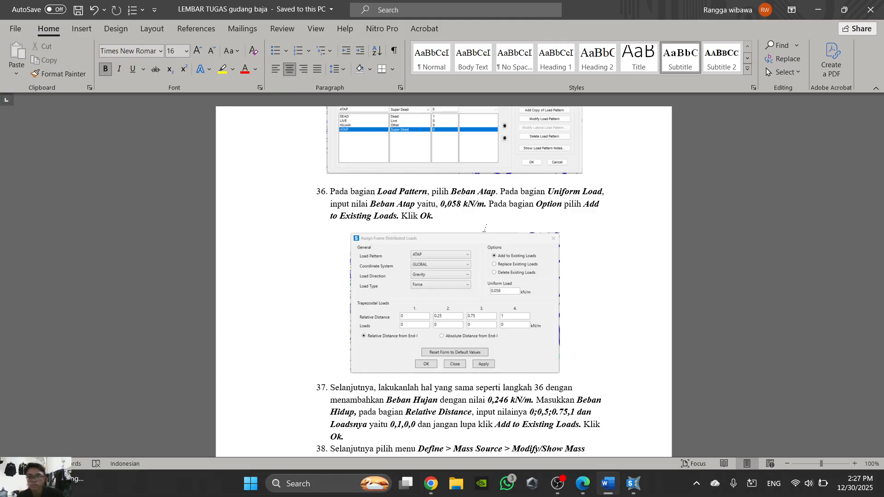
- Review the SAP2000 load pattern list, including BEBAN ATAP, against the Word figure and close the definition
scroll(534, 341, up, 3)
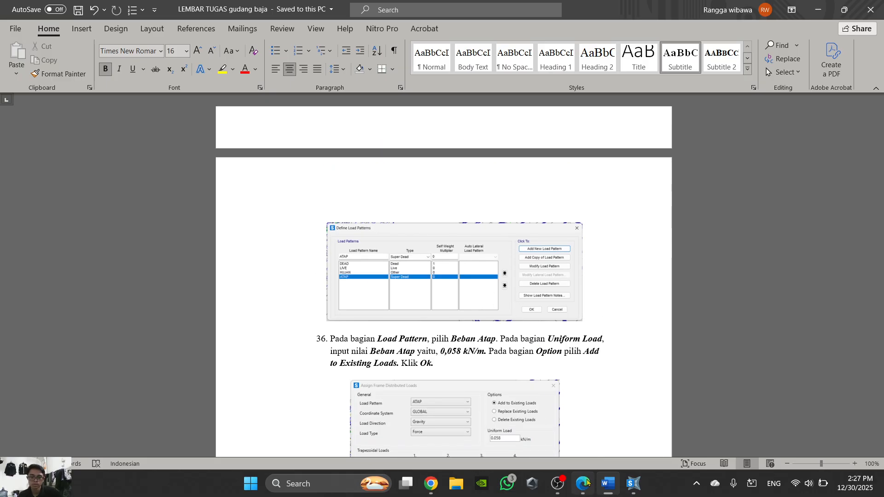
click(608, 488)
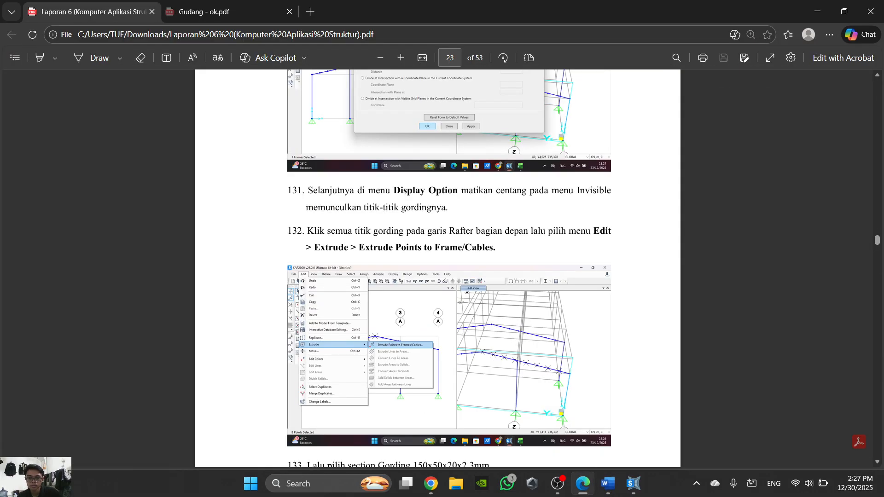
click(633, 483)
click(91, 75)
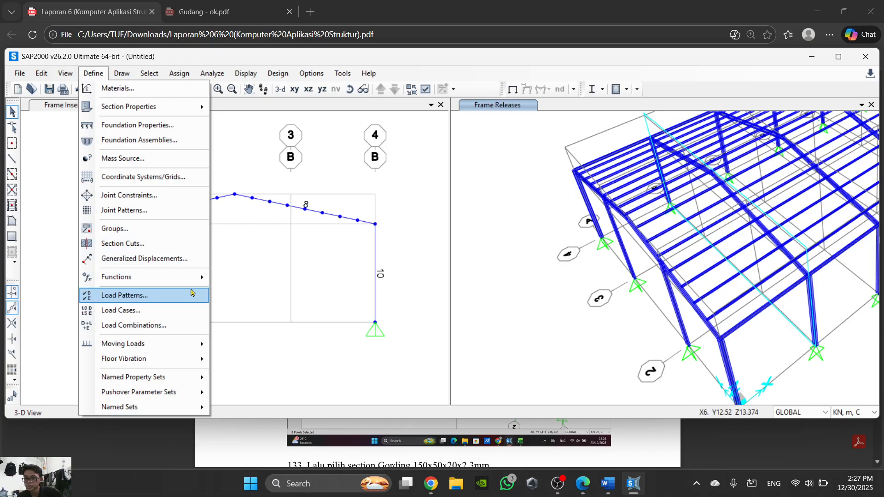
click(191, 295)
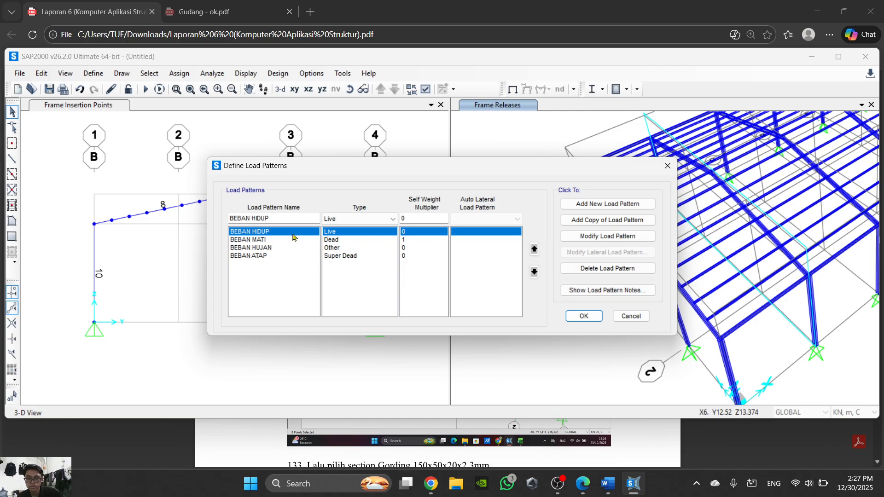
click(271, 256)
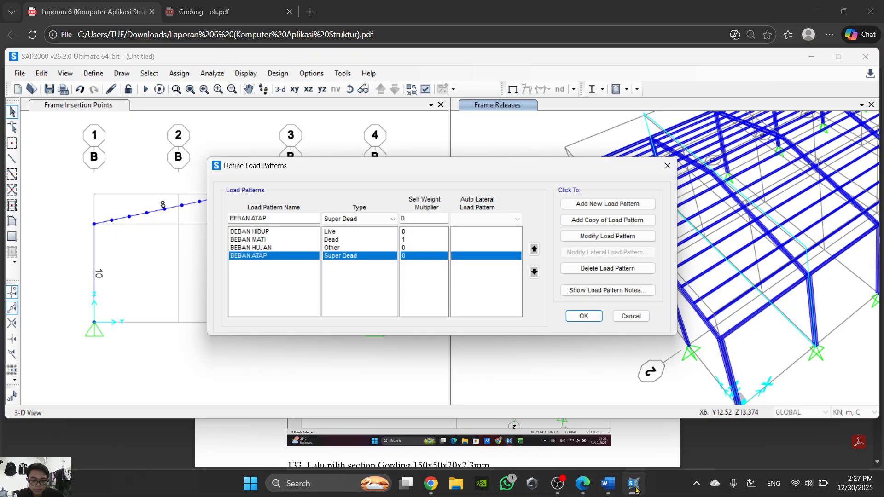
click(608, 488)
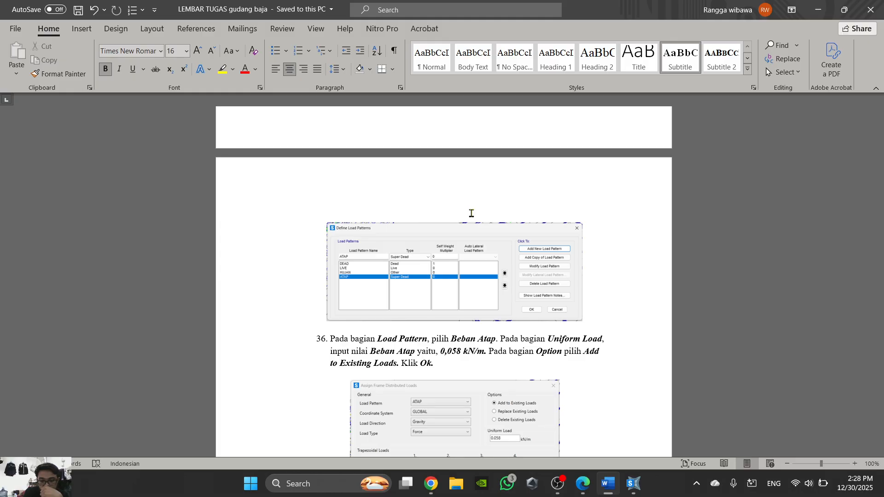
scroll(460, 214, down, 3)
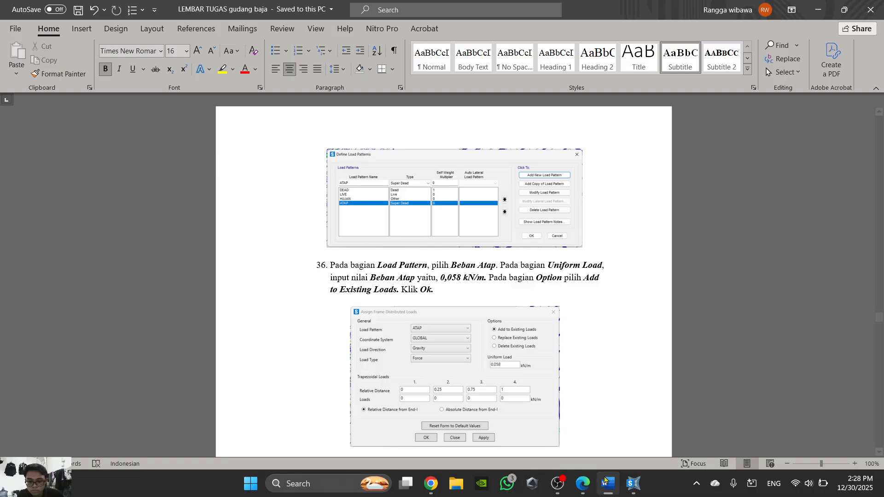
click(610, 489)
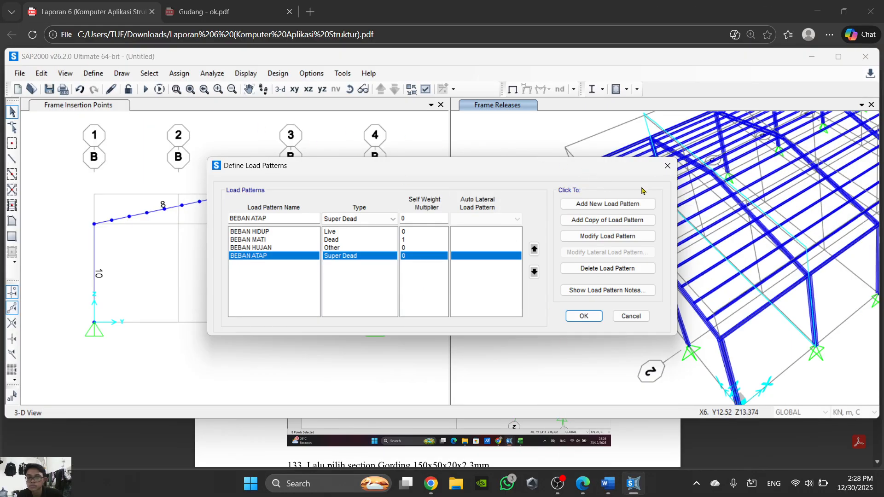
click(668, 165)
- Assign a uniform frame distributed load of 0.058 kN/m for BEBAN ATAP, added to existing loads, following step 36 in Word
click(179, 73)
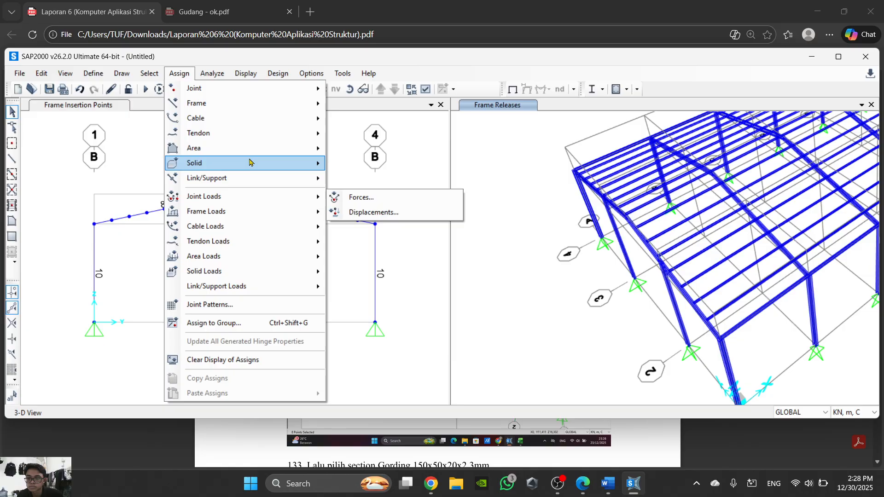
mouse_move(243, 175)
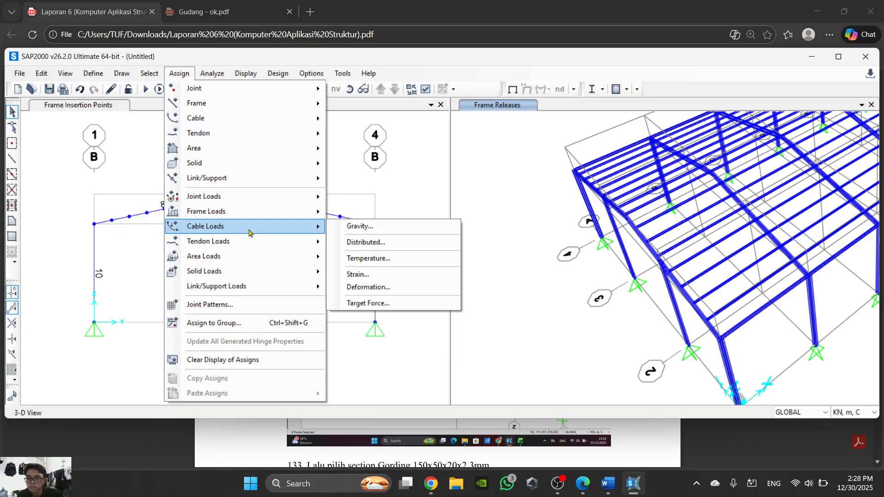
mouse_move(231, 211)
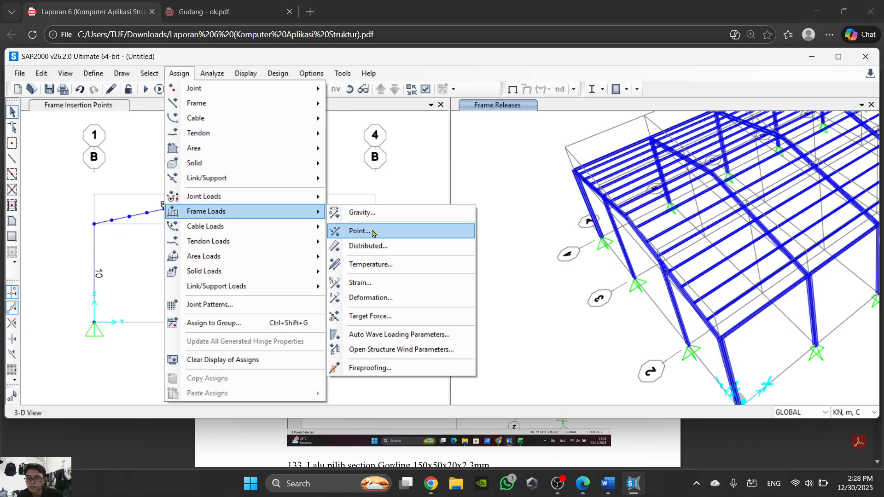
click(381, 254)
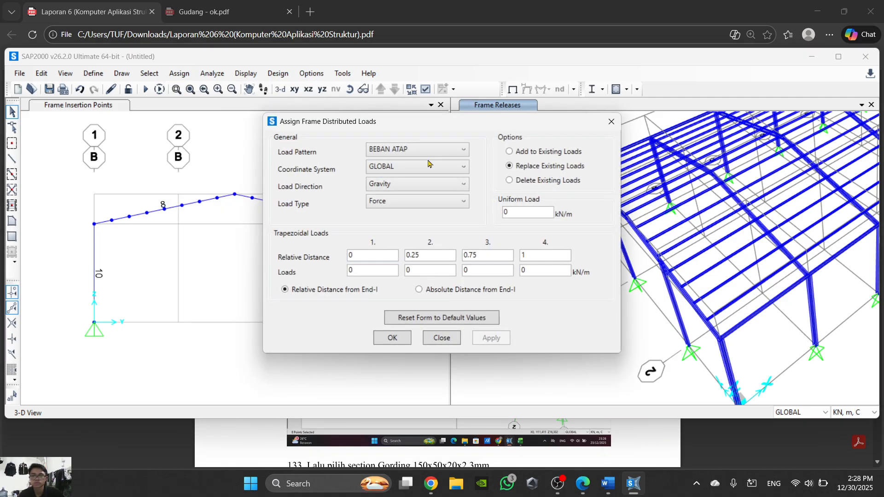
click(633, 484)
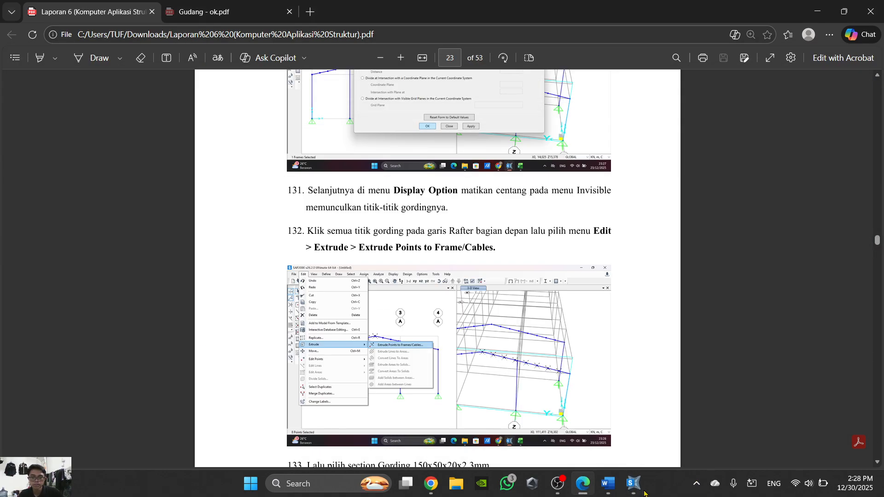
click(633, 483)
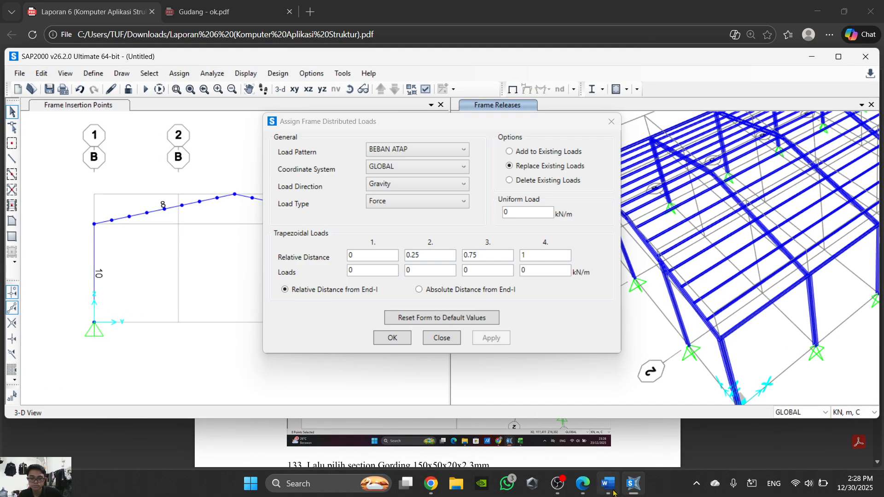
click(608, 484)
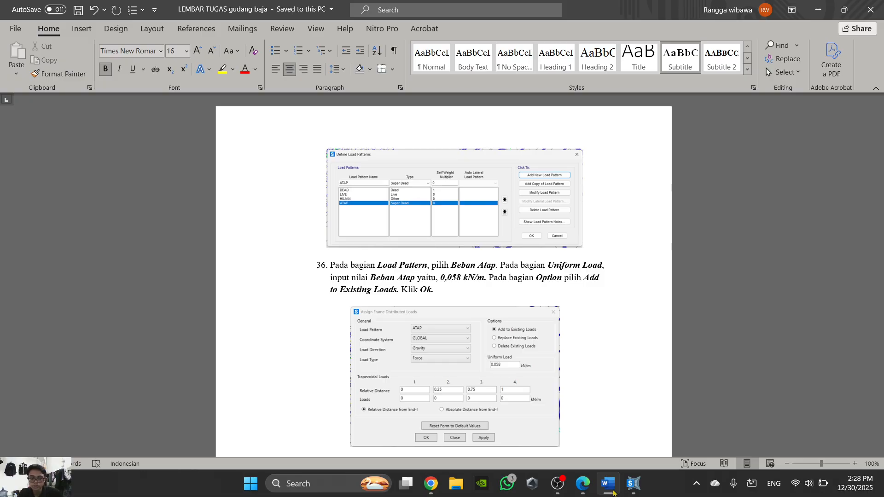
click(612, 492)
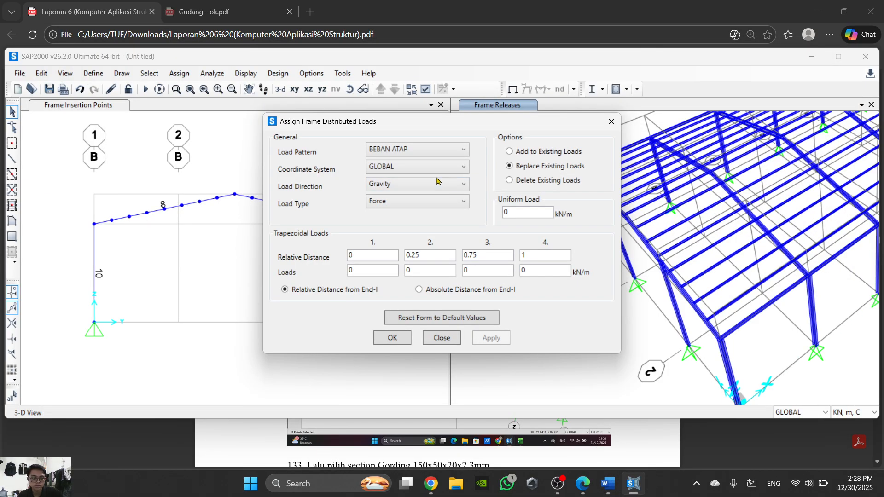
click(524, 212)
text(058)
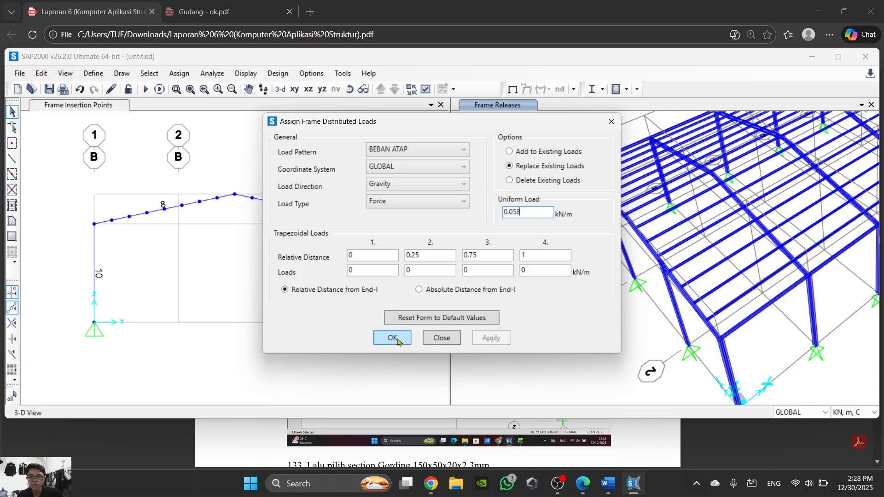
click(509, 152)
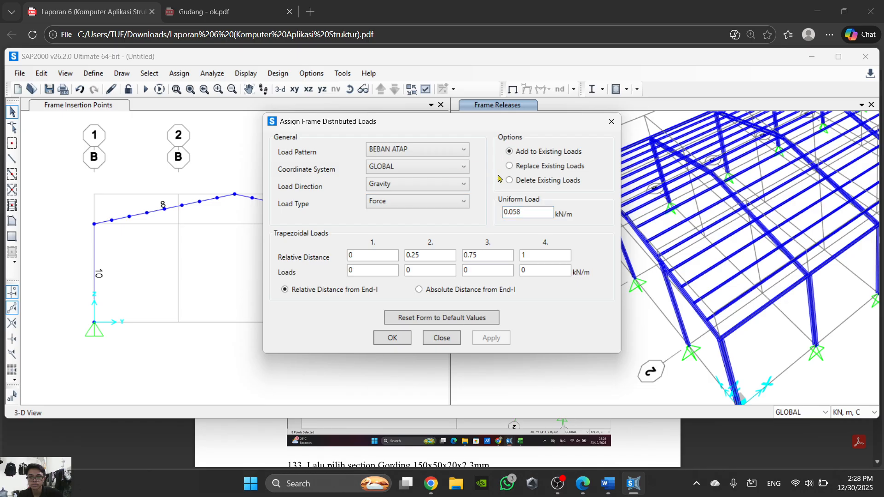
- Recheck step 36 in Word, reopen the frame distributed load assignment in SAP2000, and read step 37 in Word
click(632, 484)
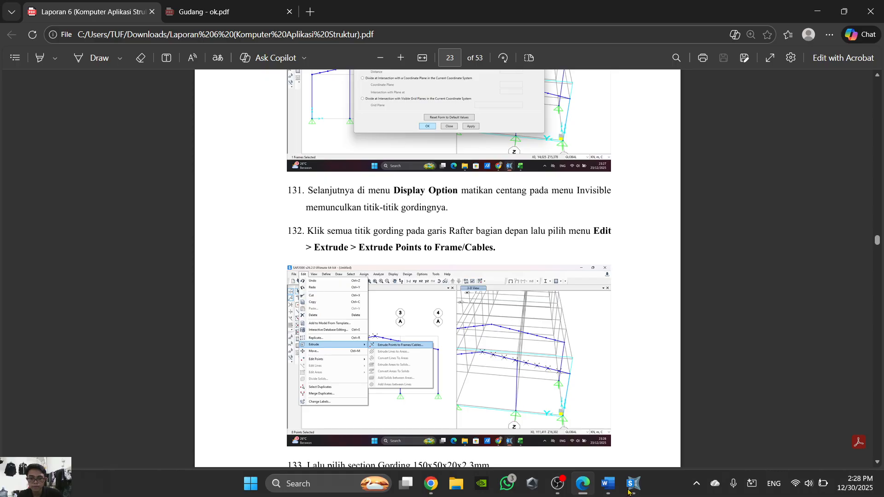
click(608, 483)
mouse_move(634, 487)
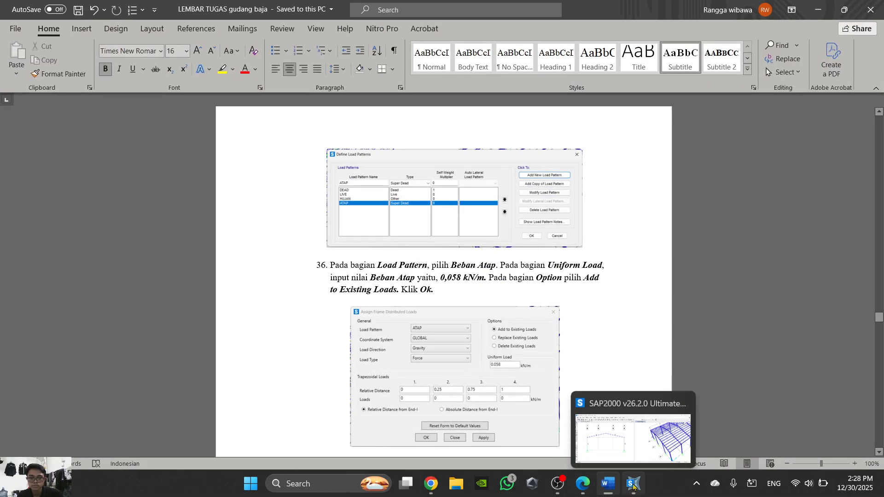
click(633, 487)
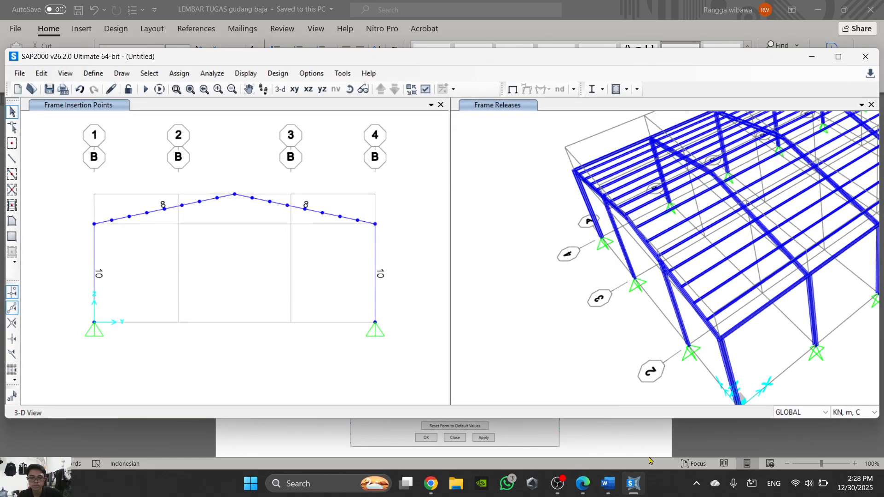
click(403, 338)
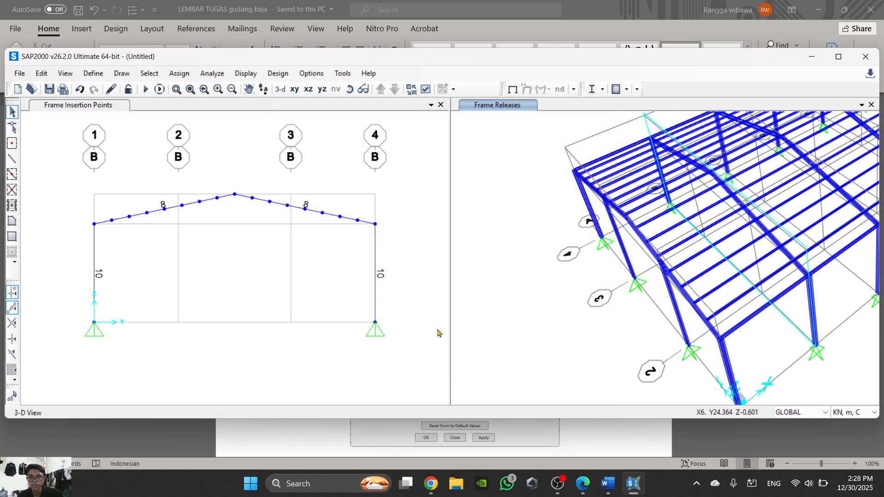
click(178, 75)
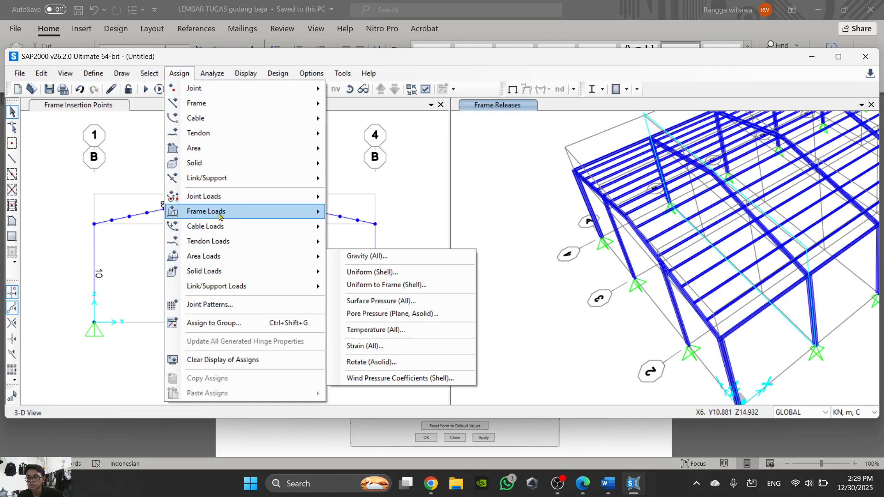
mouse_move(264, 213)
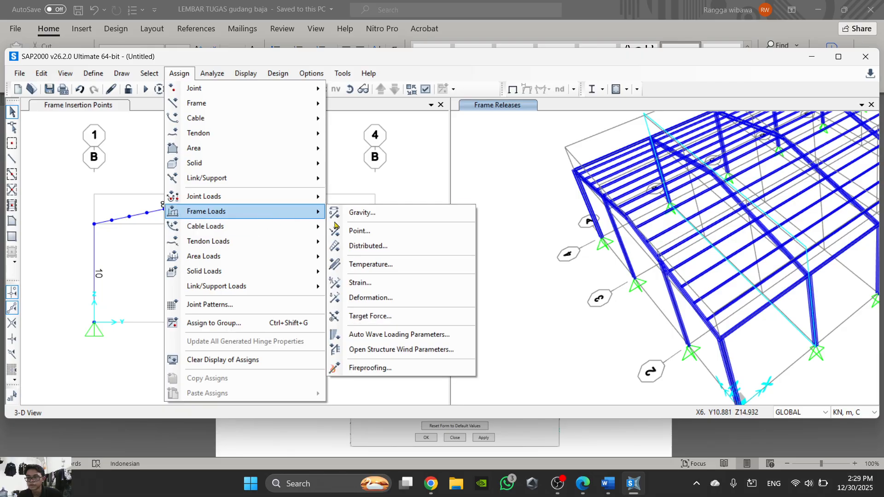
click(380, 251)
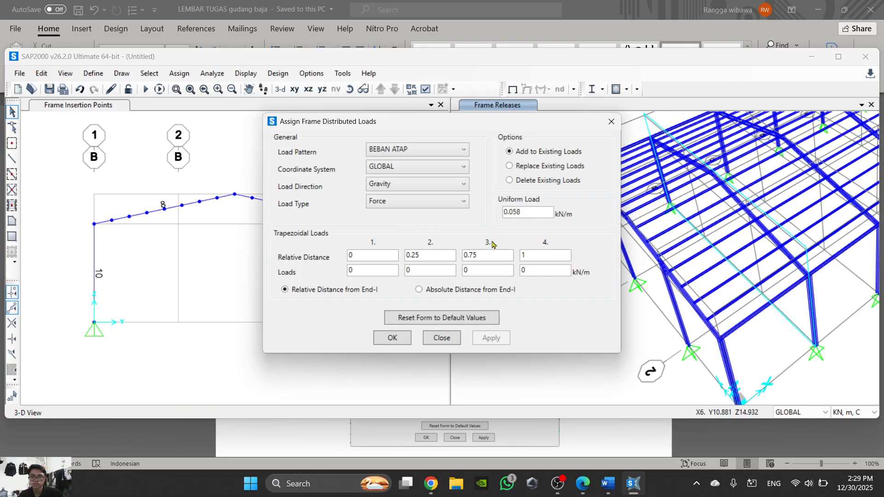
click(607, 483)
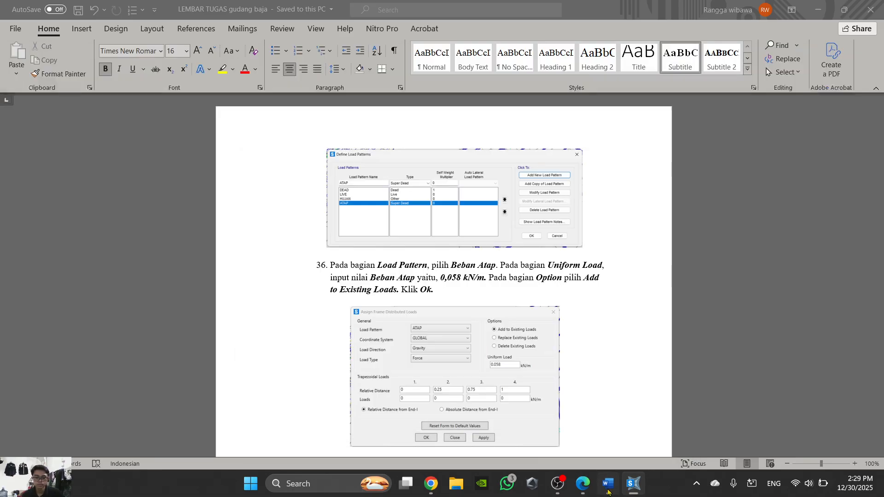
scroll(511, 312, down, 2)
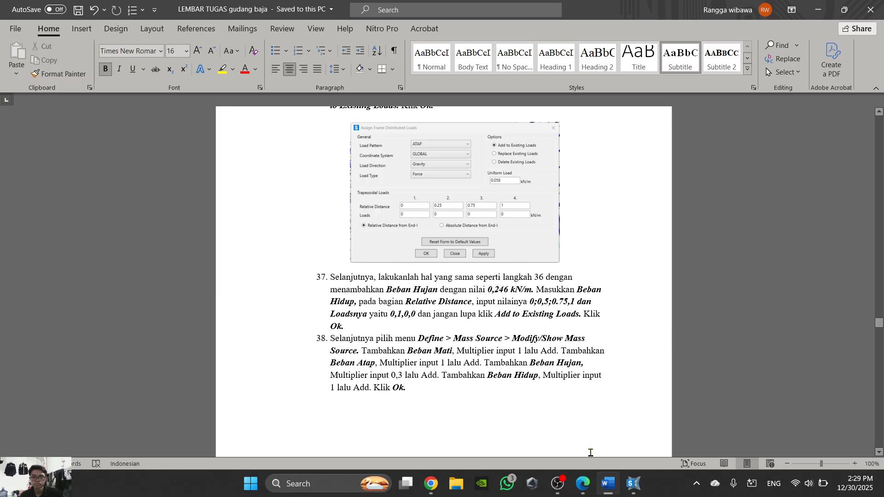
- Assign a uniform frame distributed load of 0.246 kN/m for BEBAN HUJAN in SAP2000, added to existing loads
click(633, 484)
click(409, 152)
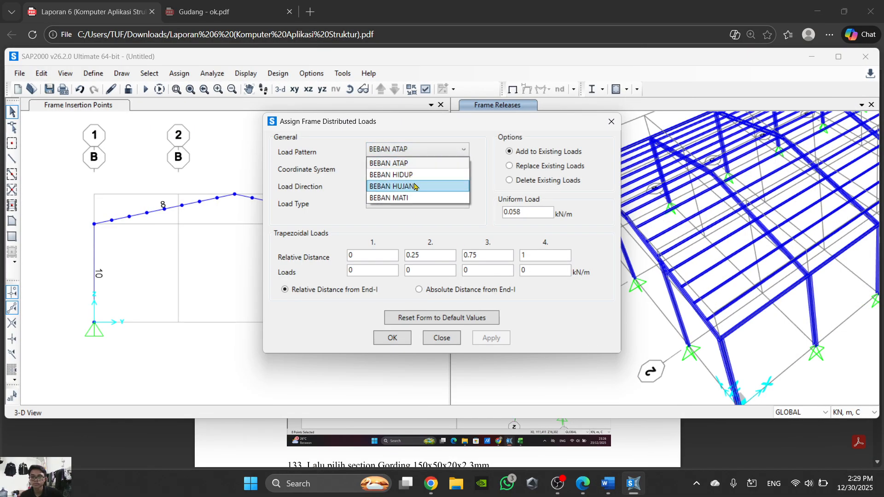
click(416, 186)
click(582, 483)
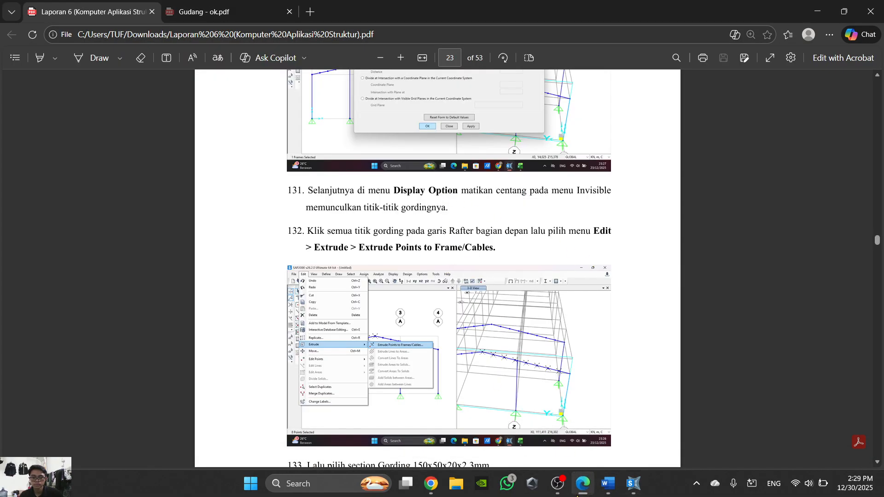
click(633, 483)
click(607, 484)
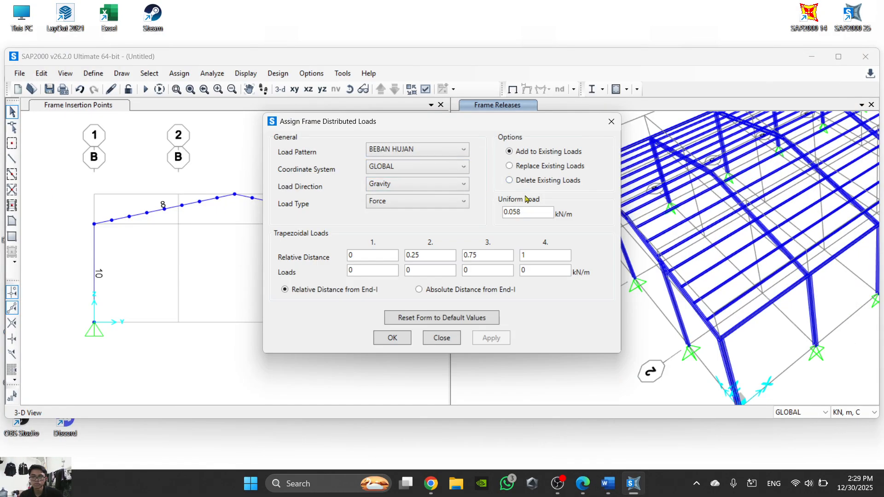
drag(530, 209, 482, 238)
text(0.246)
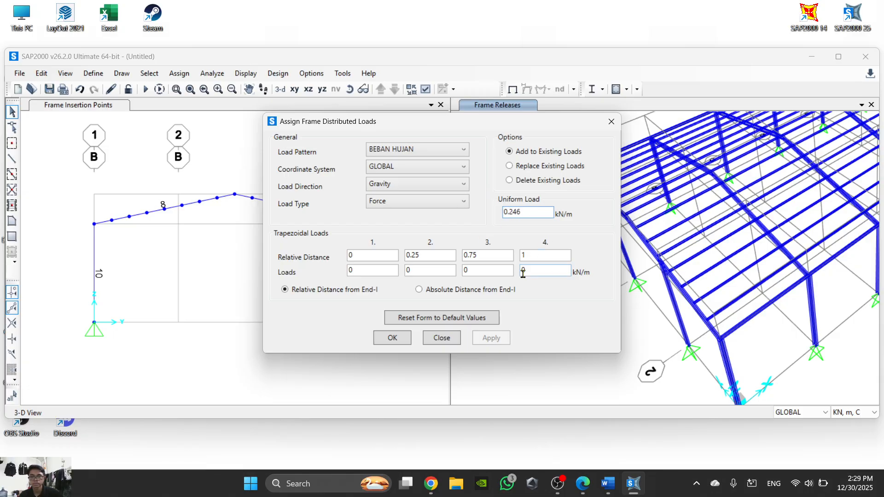
click(392, 338)
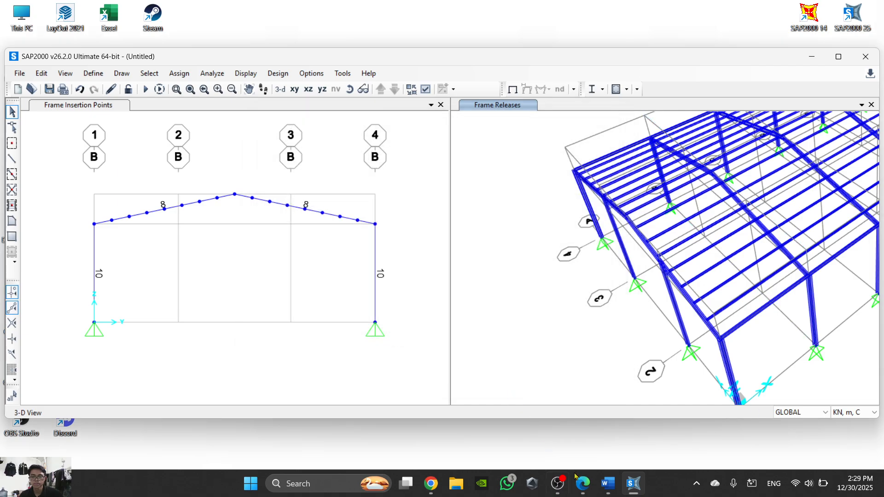
- Read the Beban Hidup relative distances and loads in step 37 of the Word document, and return to SAP2000
click(585, 489)
scroll(491, 193, down, 6)
scroll(487, 260, up, 5)
click(583, 485)
click(608, 484)
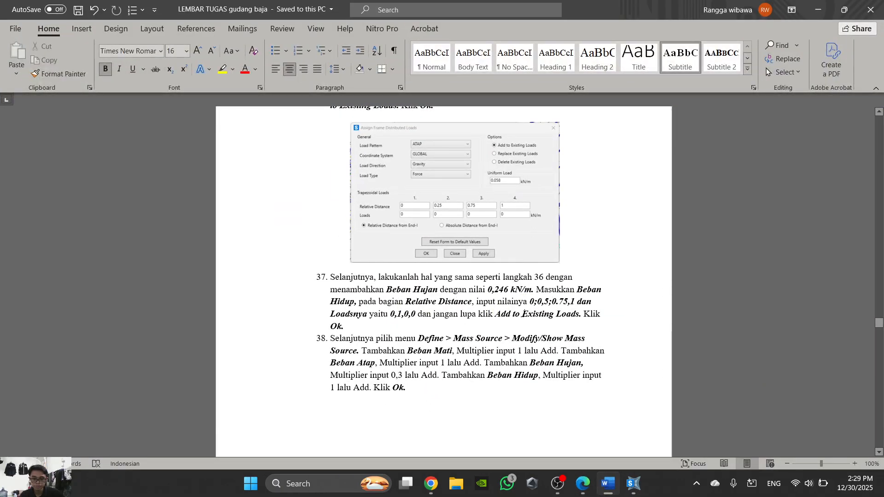
click(607, 484)
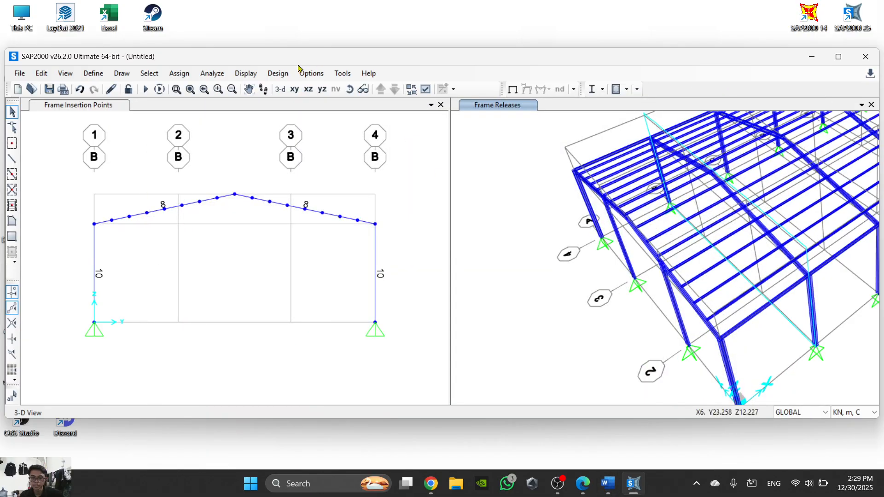
- Start a frame distributed load assignment for BEBAN HIDUP with the uniform load set to 0 kN/m
click(175, 75)
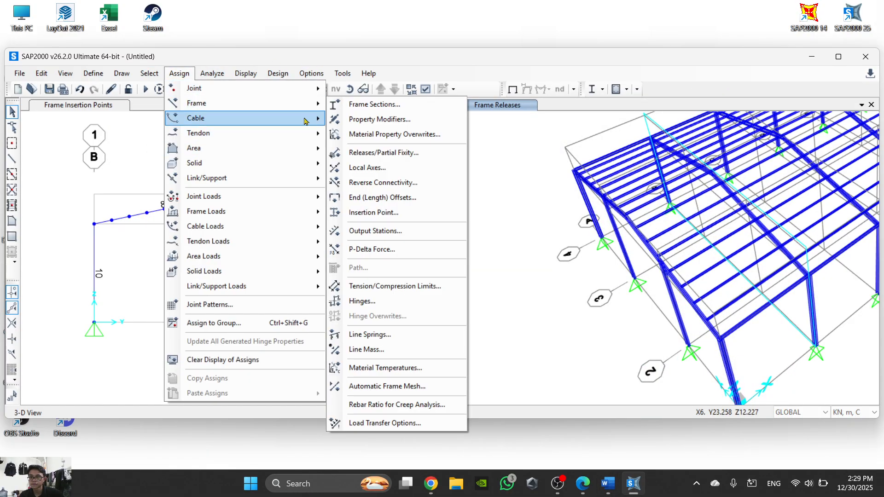
click(244, 93)
click(181, 76)
click(181, 76)
click(182, 75)
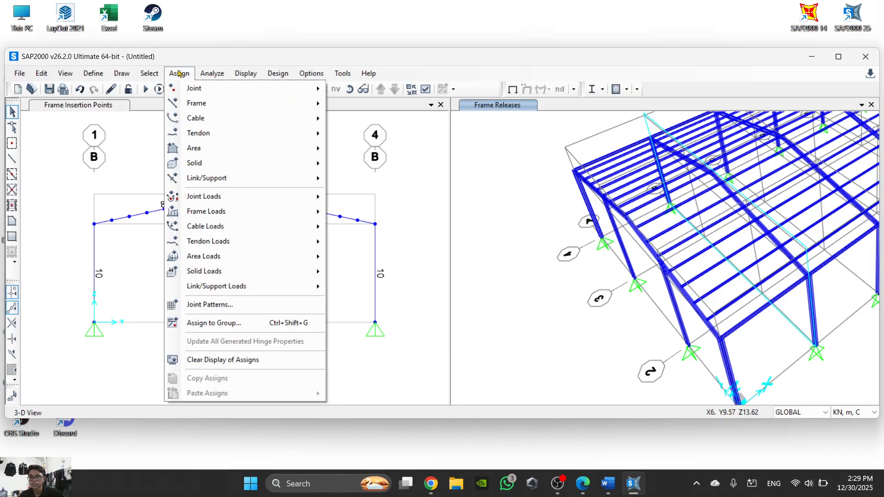
mouse_move(295, 213)
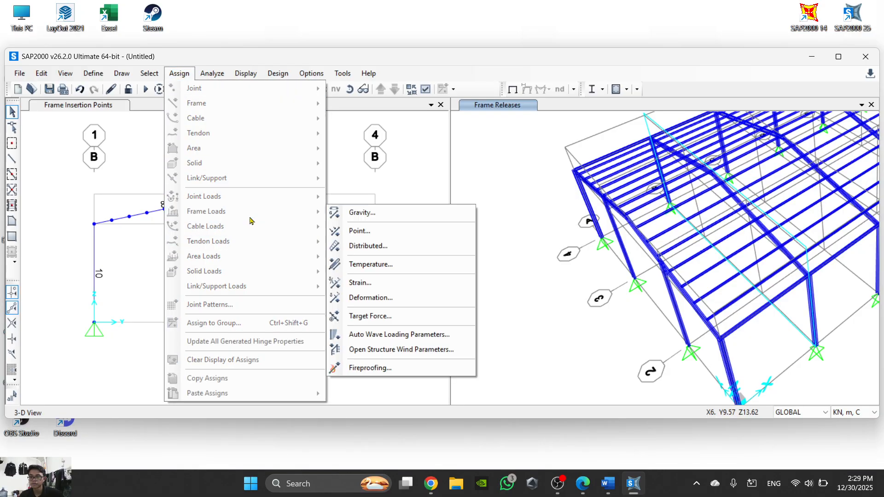
click(402, 246)
click(443, 149)
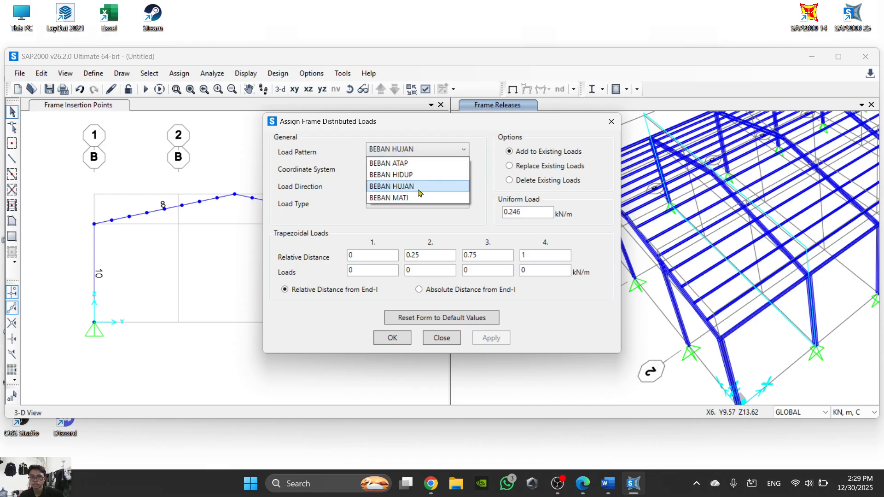
click(429, 175)
double_click(515, 212)
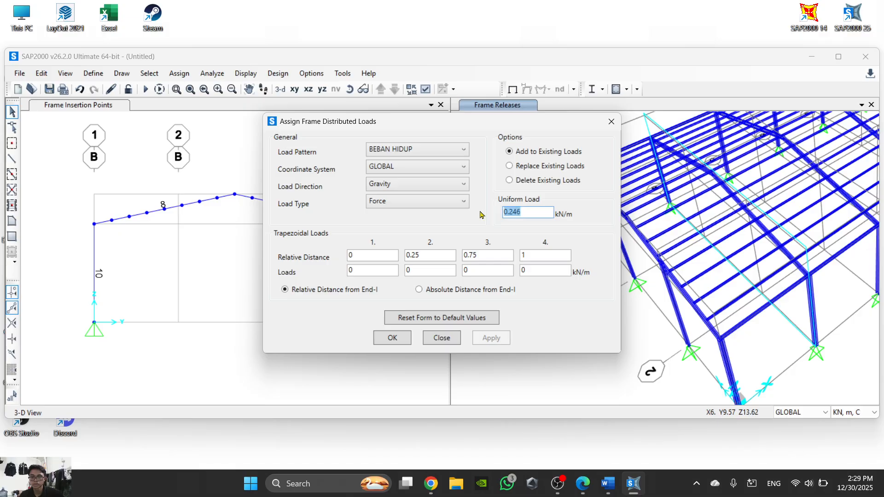
text(0)
- Set the second trapezoidal point to relative distance 0.5 and load 1 kN/m, checking step 37 in Word, and confirm the assignment
double_click(435, 271)
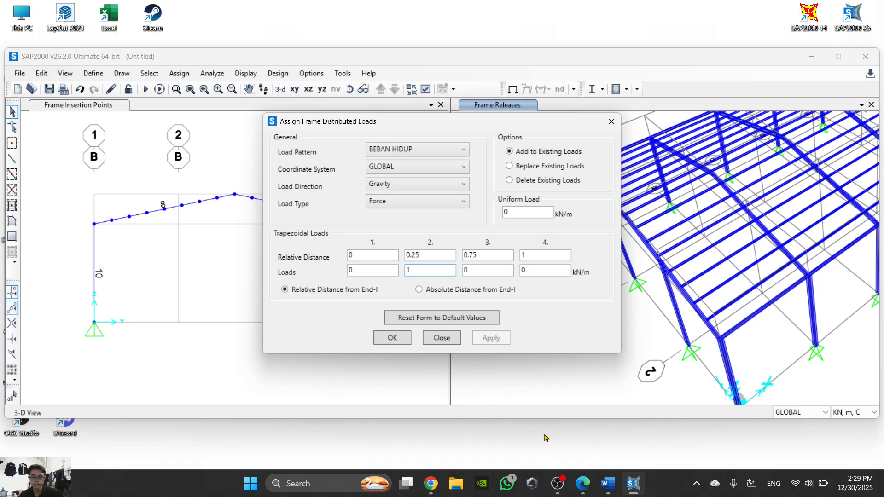
click(608, 484)
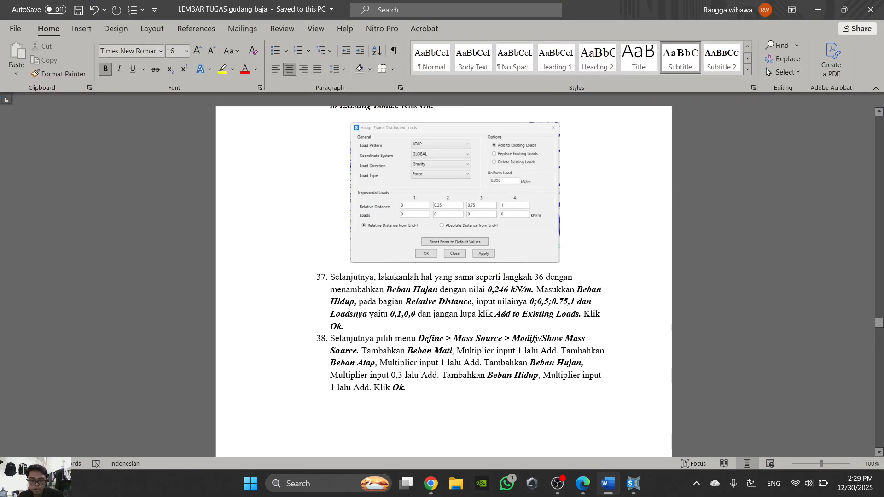
click(608, 485)
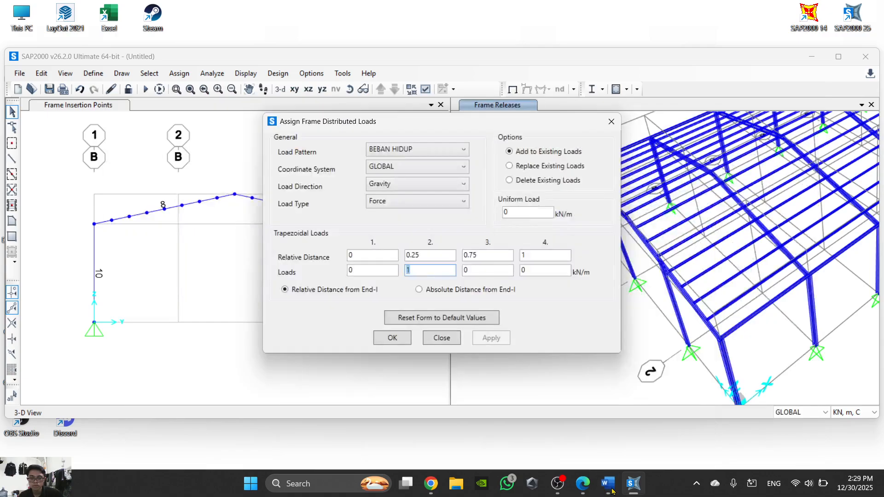
double_click(431, 255)
text(0)
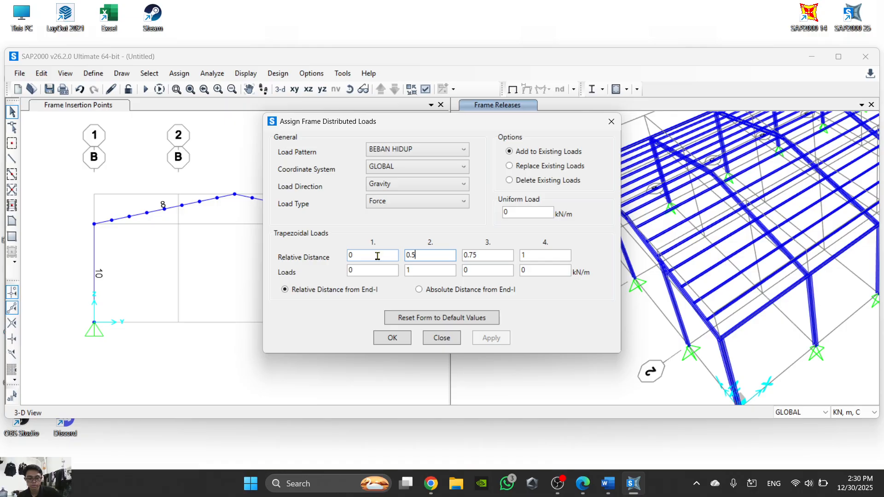
text(.75)
click(606, 491)
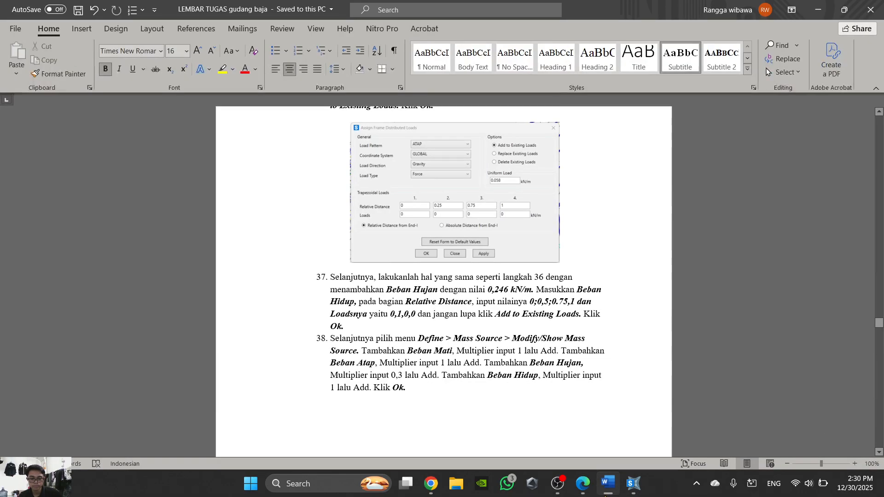
click(606, 491)
click(605, 491)
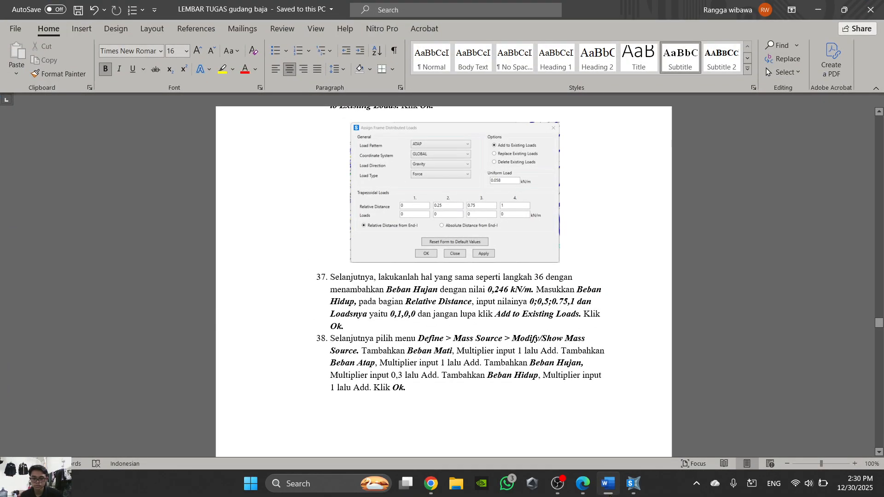
click(603, 492)
click(391, 337)
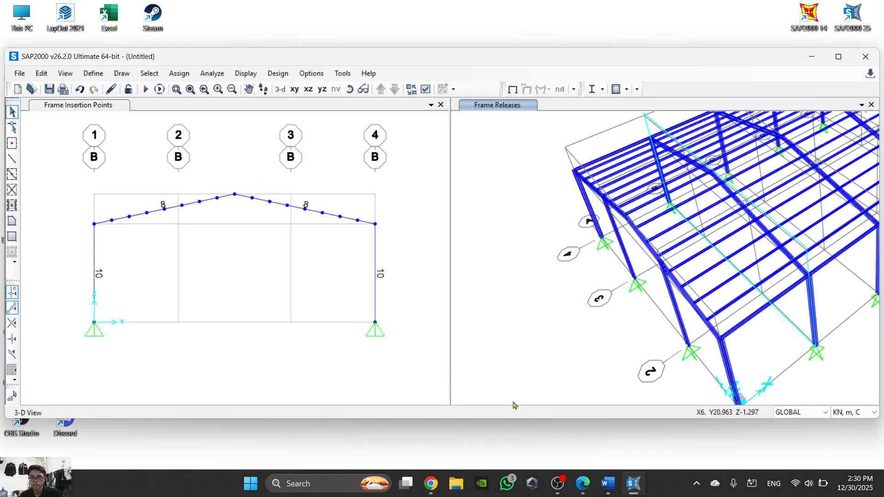
- Read step 38 in Word and open the MSSSRC1 mass source for modification in SAP2000
click(583, 484)
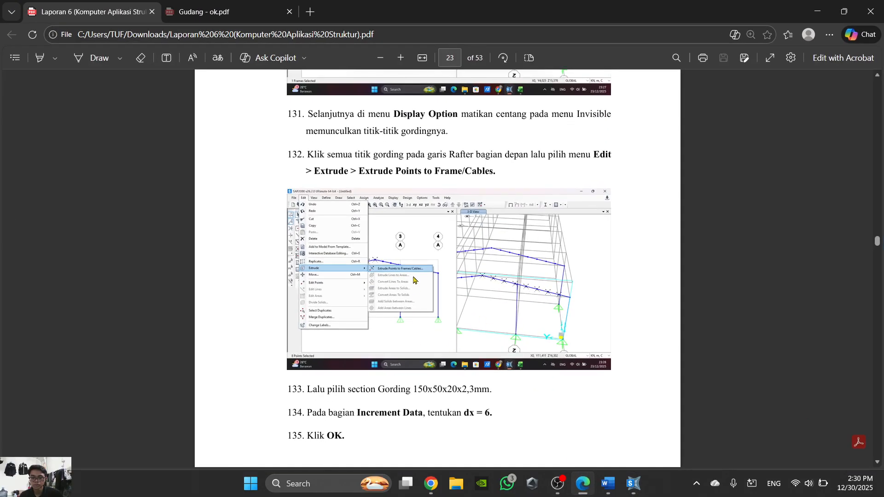
click(582, 483)
click(598, 490)
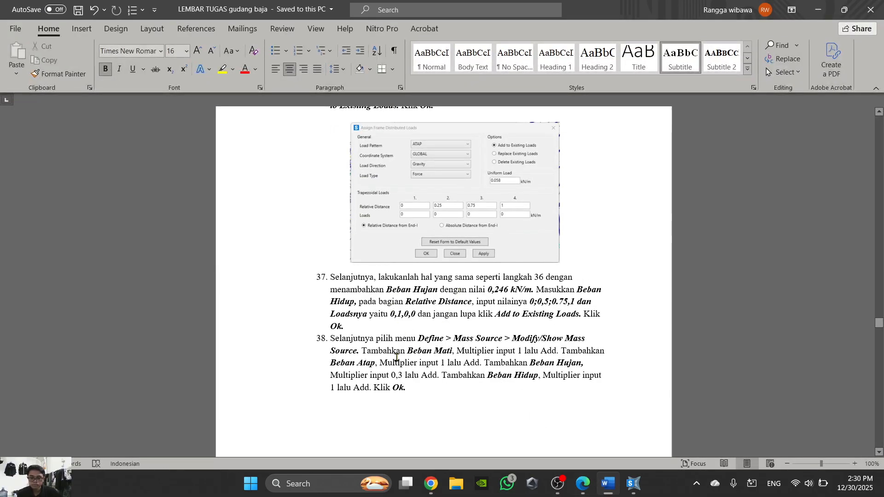
click(607, 484)
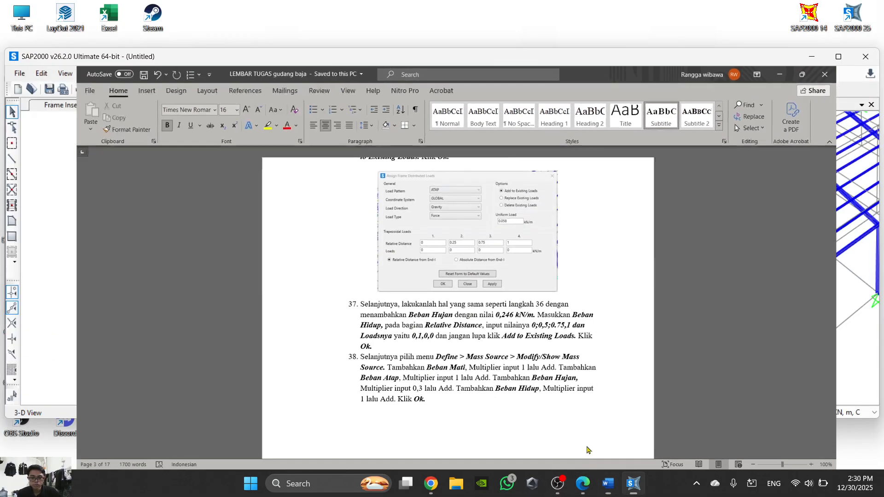
click(103, 79)
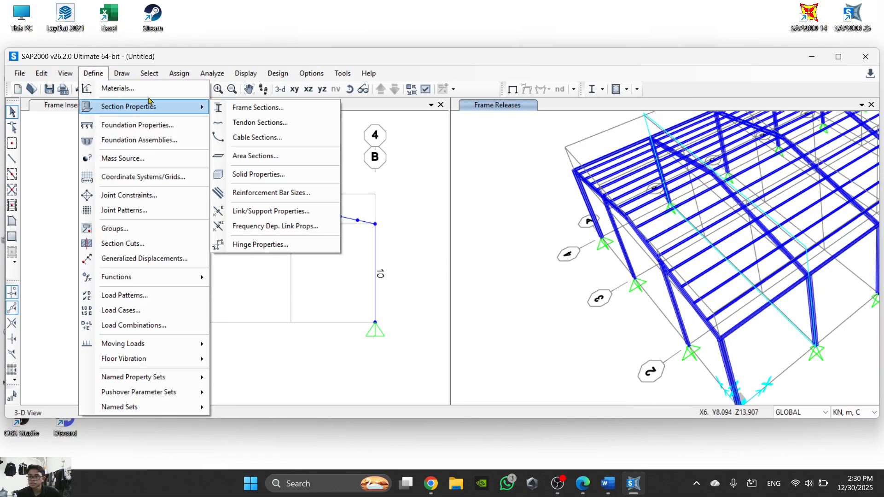
click(159, 160)
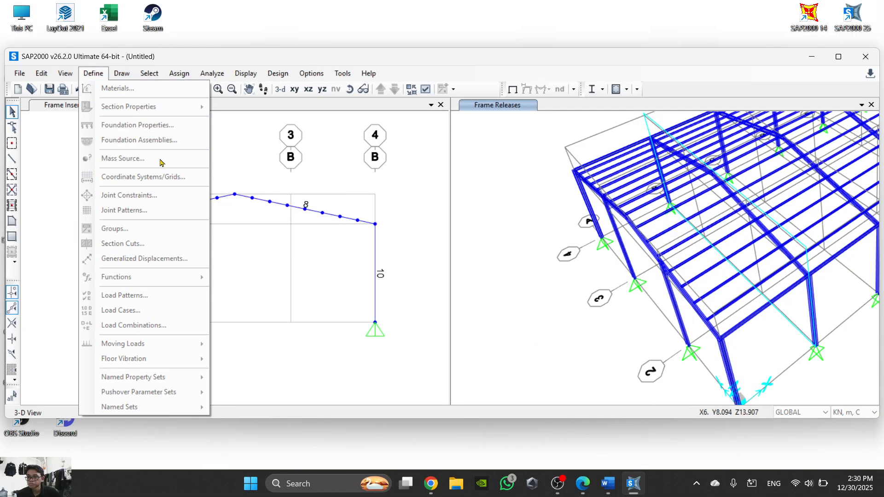
click(608, 483)
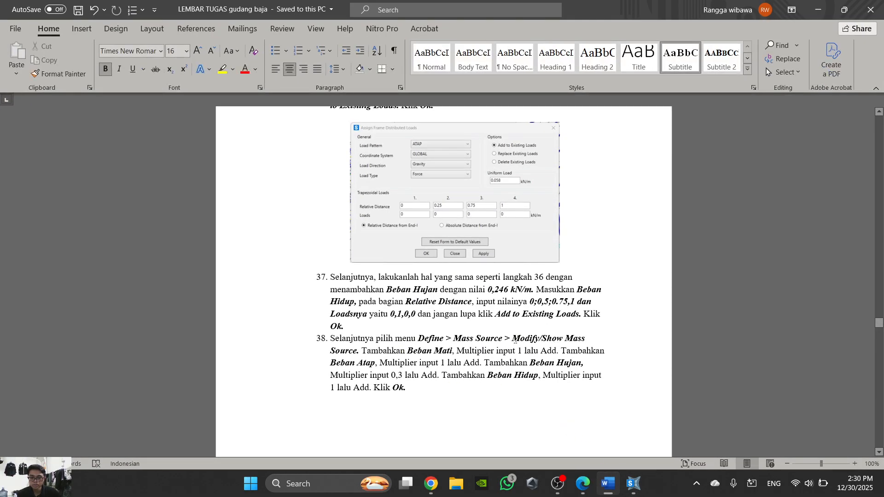
click(608, 482)
click(510, 232)
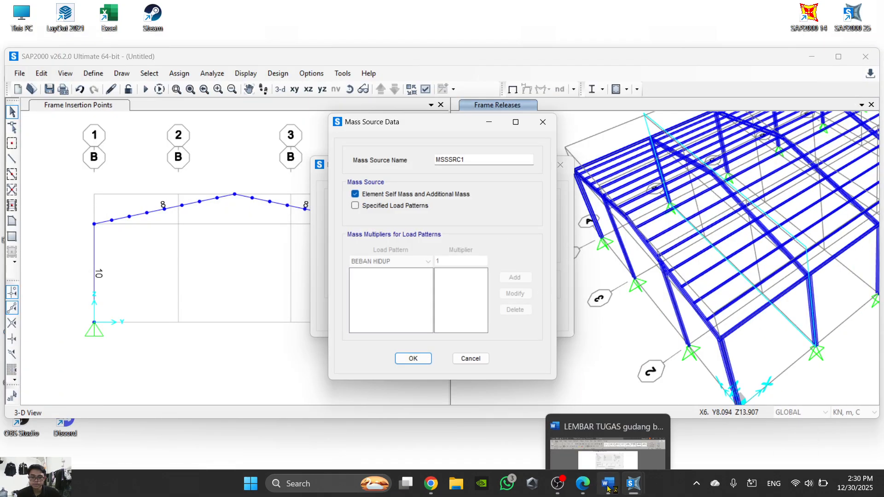
- Recheck step 38 in Word and include specified load patterns in the MSSSRC1 mass source
click(608, 483)
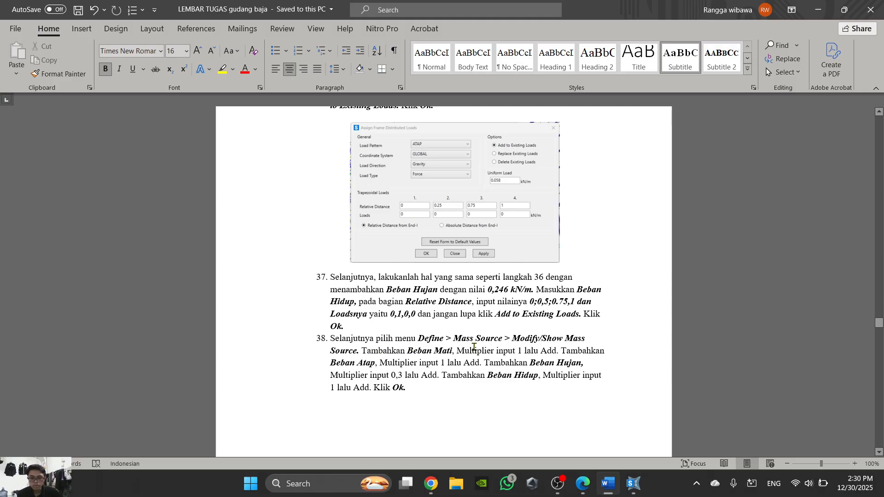
click(607, 483)
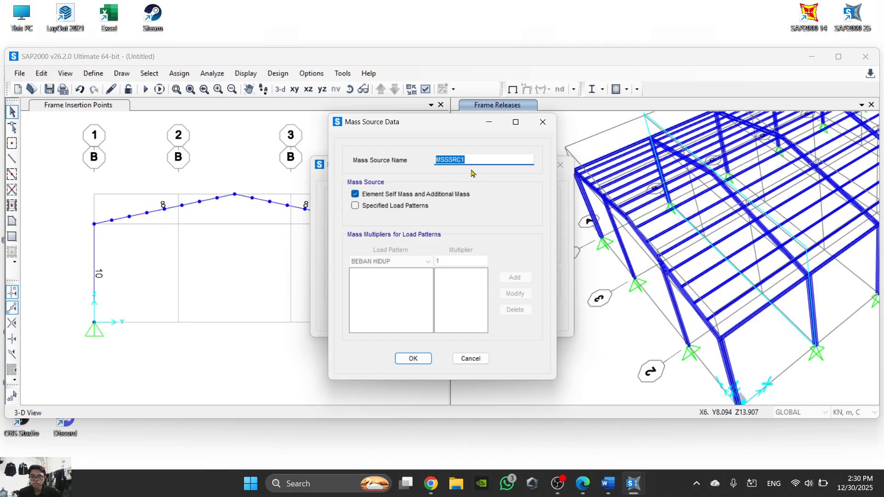
click(368, 210)
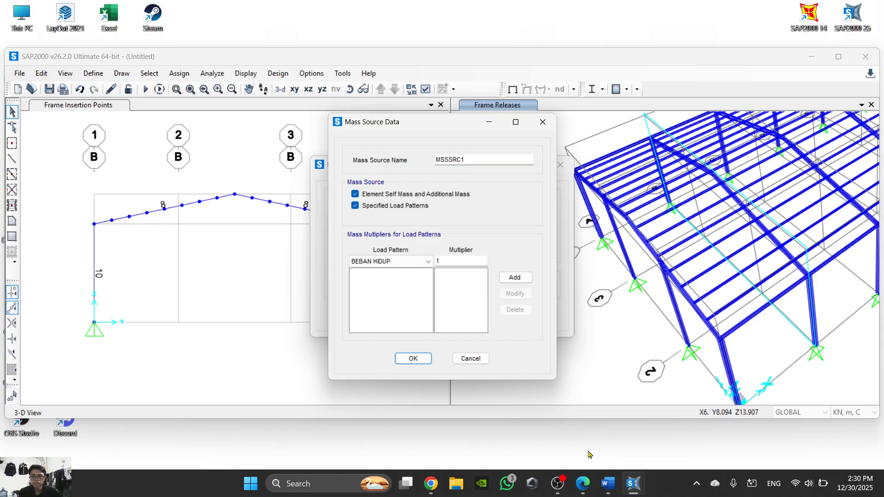
- Examine the load patterns and multipliers in the Mass Source Data illustration below step 38 in Word, and return to SAP2000
click(608, 483)
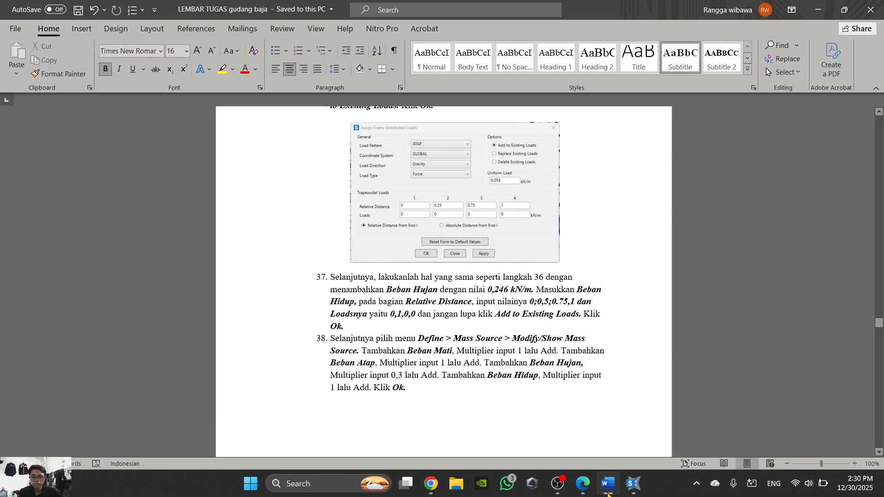
click(608, 493)
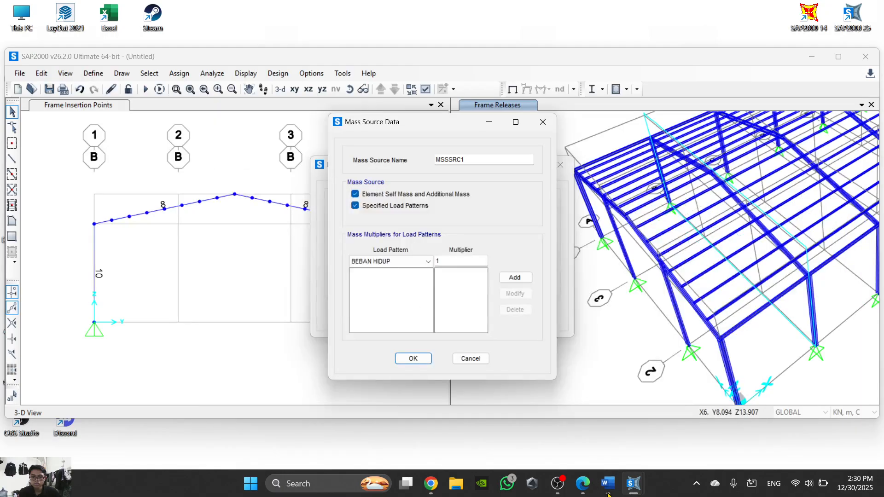
click(608, 484)
scroll(523, 366, down, 10)
scroll(523, 367, down, 2)
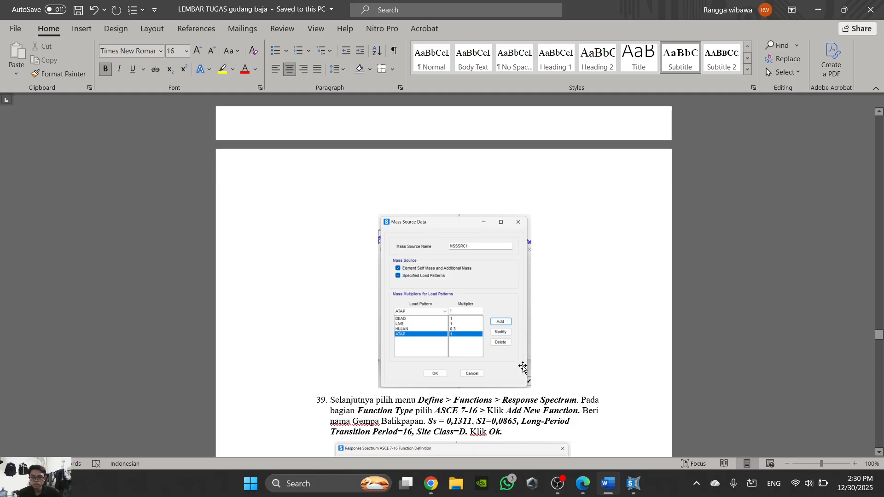
ctrl+scroll(440, 240, up, 9)
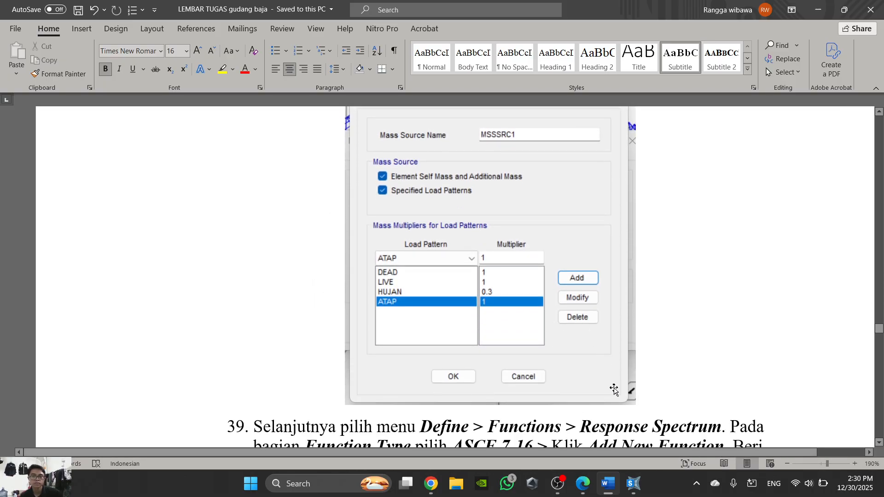
mouse_move(613, 488)
click(608, 485)
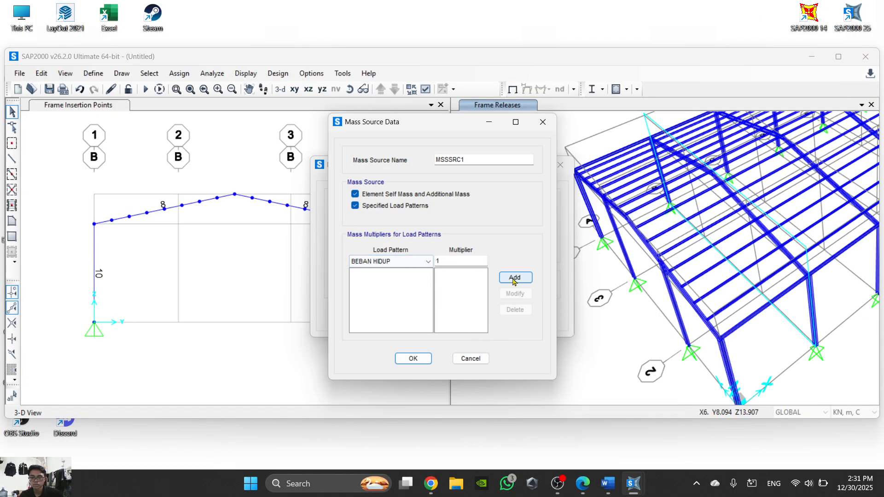
- Add BEBAN HIDUP to the mass source load patterns with a multiplier of 0
key(BackSpace)
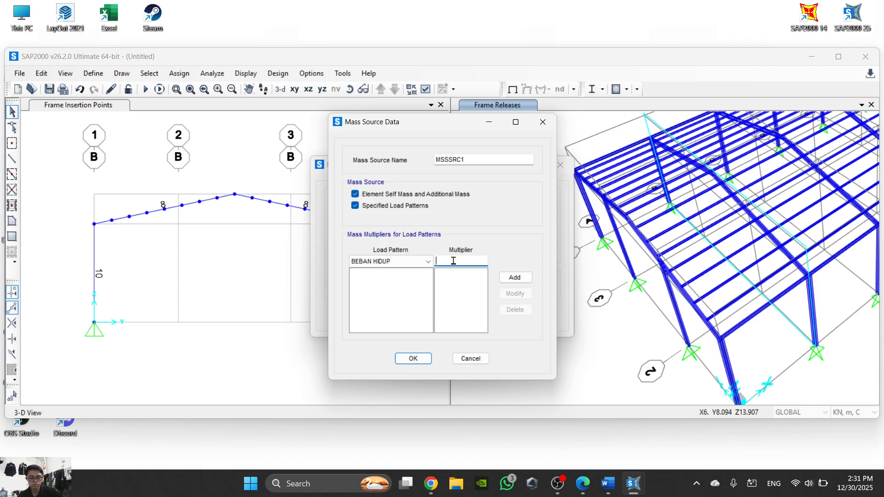
text(0)
click(520, 278)
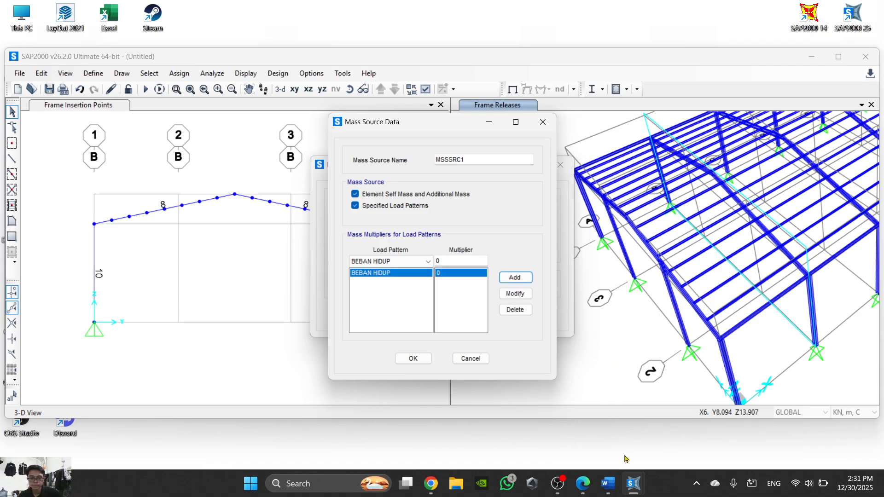
- Recheck the multipliers in the Word illustration and add BEBAN MATI to the mass source with a multiplier of 1
click(608, 485)
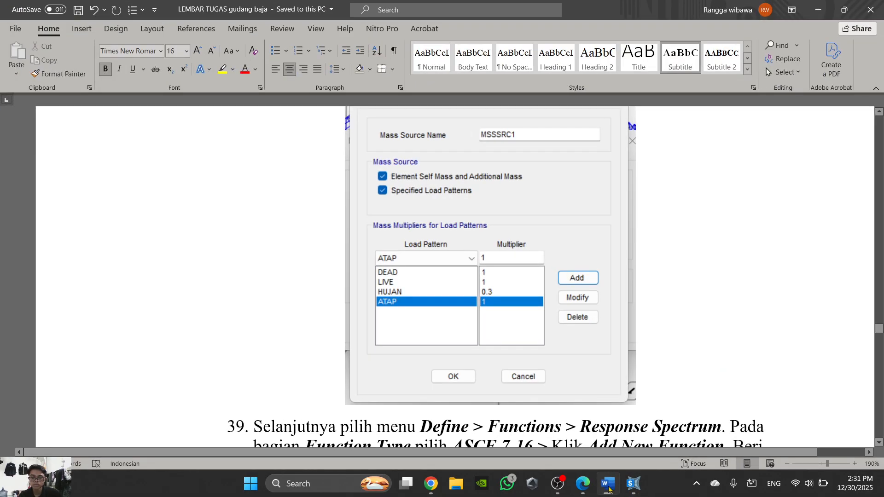
click(608, 488)
click(608, 489)
click(608, 489)
click(428, 261)
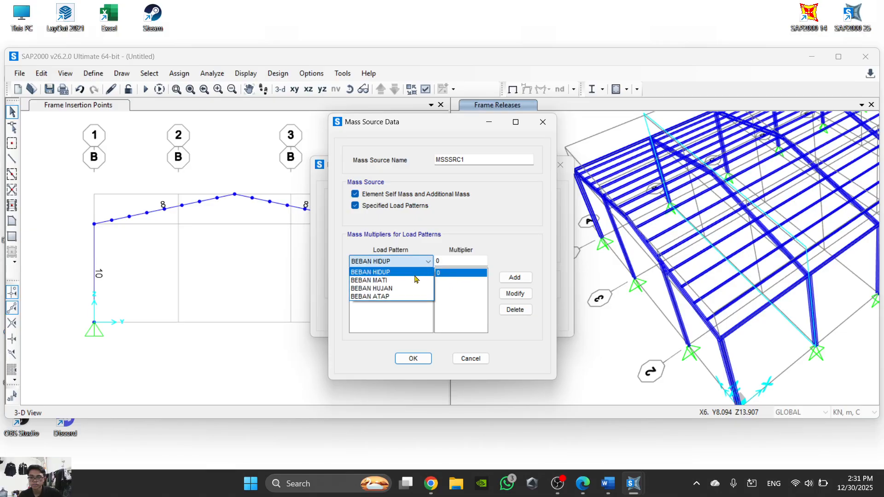
click(428, 279)
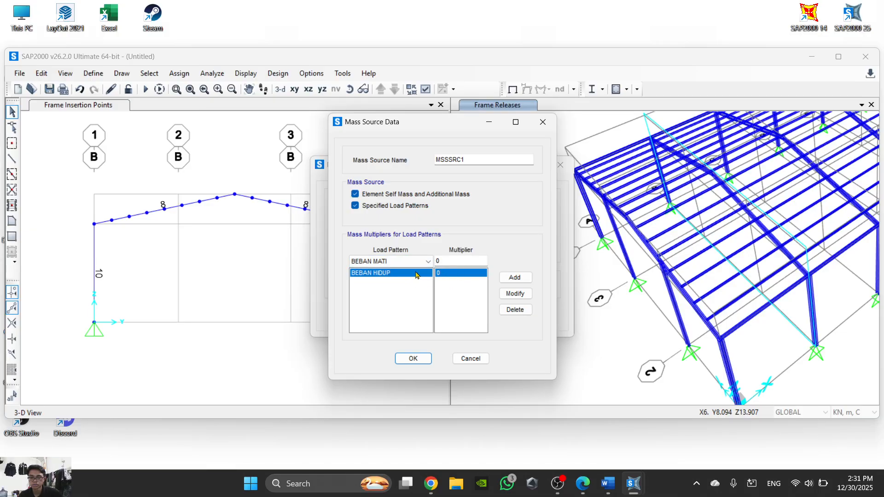
click(474, 261)
click(534, 278)
- Change the mass multiplier of the existing BEBAN HIDUP entry to 1
click(410, 274)
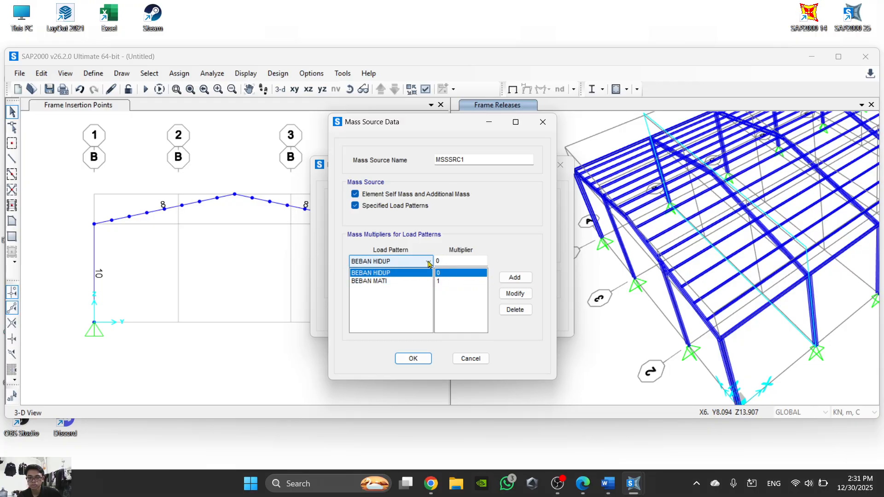
key(Tab)
text(1)
click(515, 293)
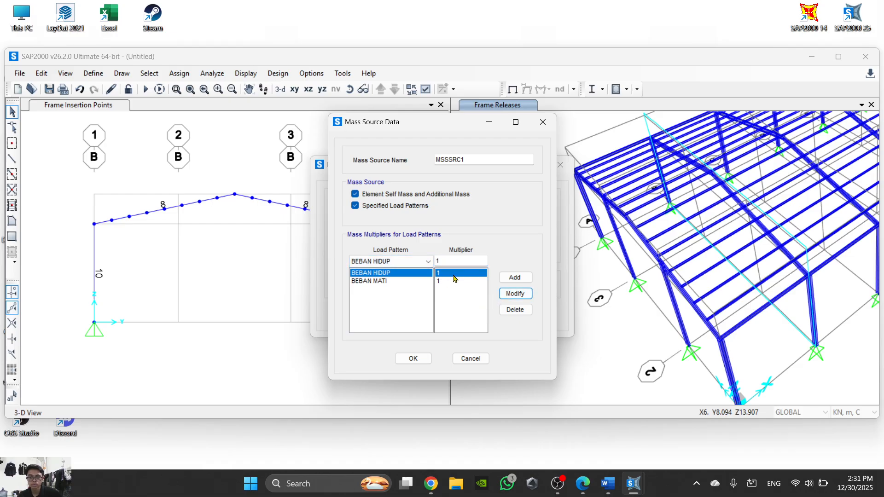
- Check the multipliers in the Word illustration and add BEBAN ATAP to the mass source with a multiplier of 1
click(422, 259)
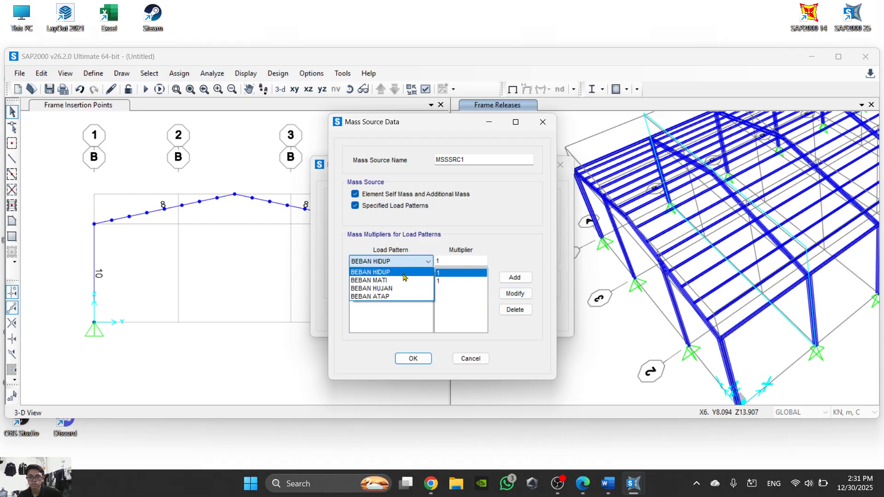
click(394, 298)
drag(462, 259, 431, 265)
click(578, 491)
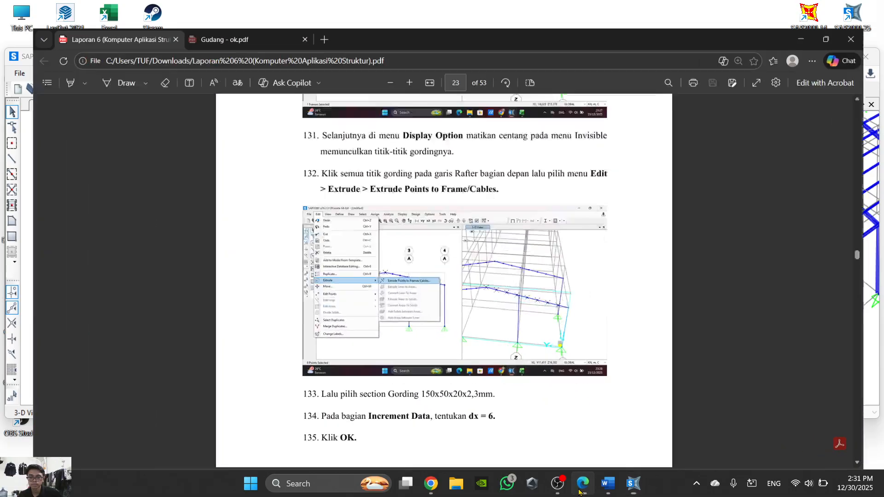
click(608, 484)
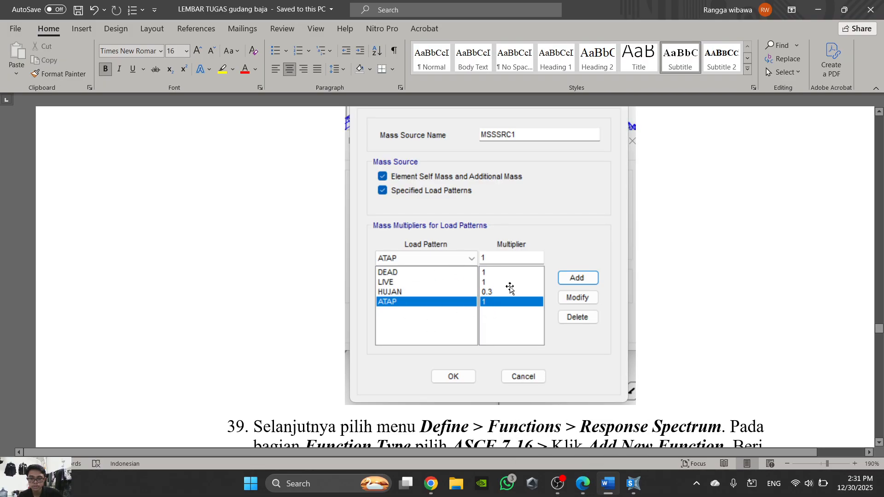
click(605, 481)
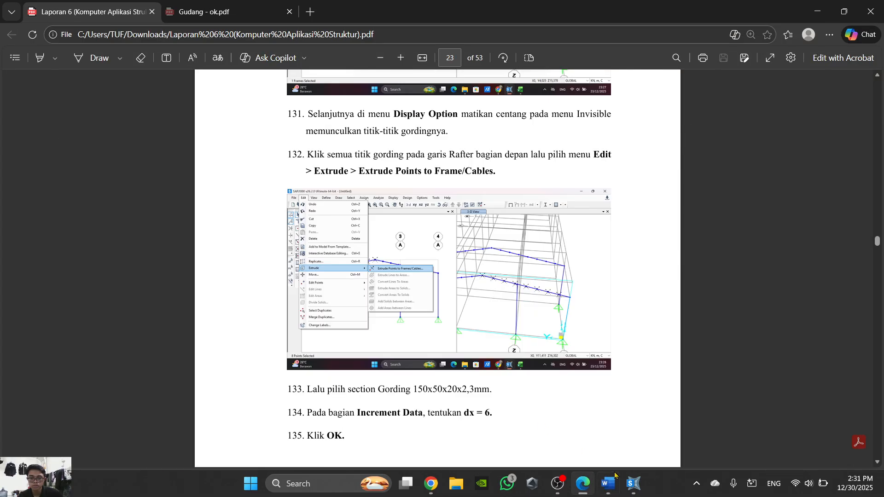
click(583, 483)
mouse_move(625, 488)
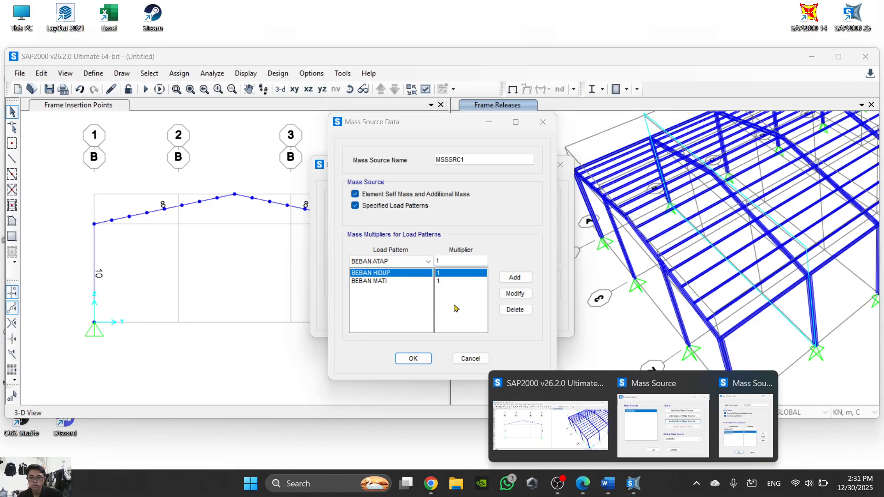
click(503, 278)
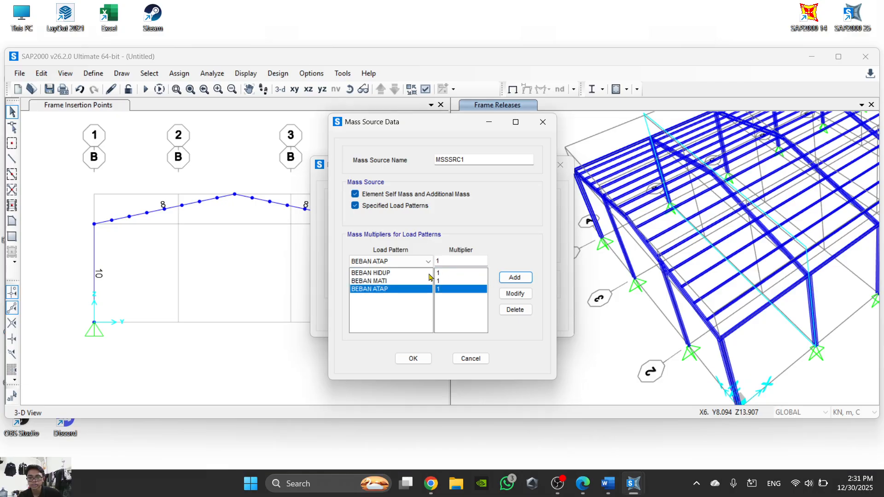
- Add BEBAN HUJAN to the mass source with a multiplier of 0.3, as in the Word illustration, and accept the mass source definition
click(614, 487)
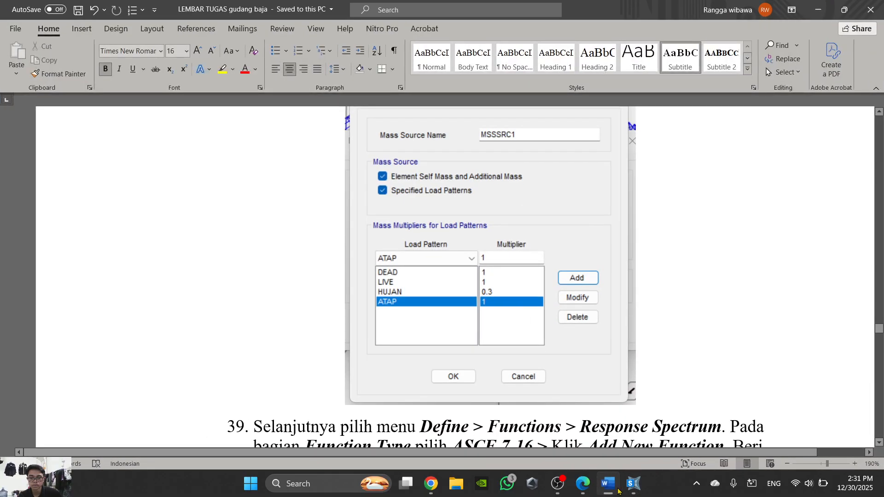
click(619, 490)
click(409, 261)
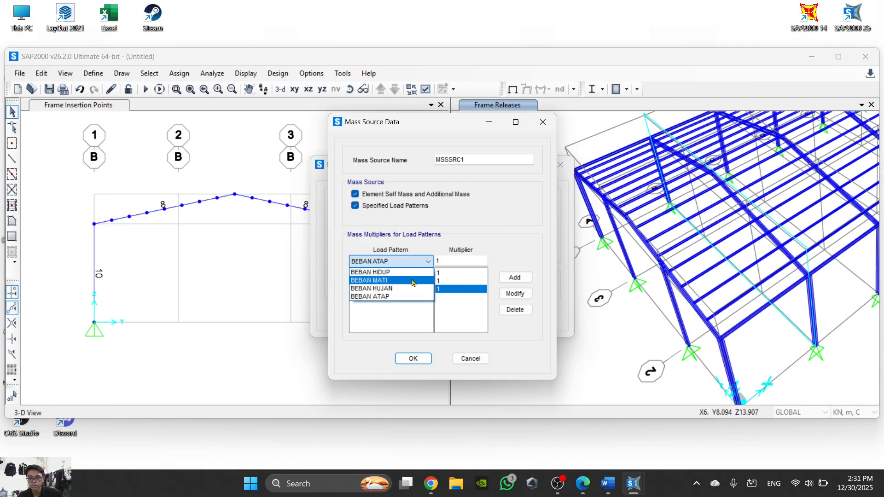
click(411, 290)
drag(453, 261, 424, 270)
text(0.3)
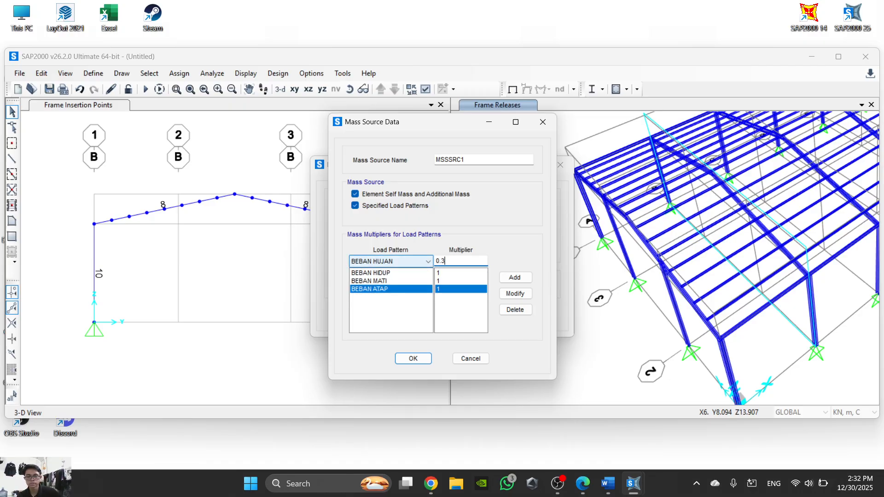
click(515, 277)
click(423, 359)
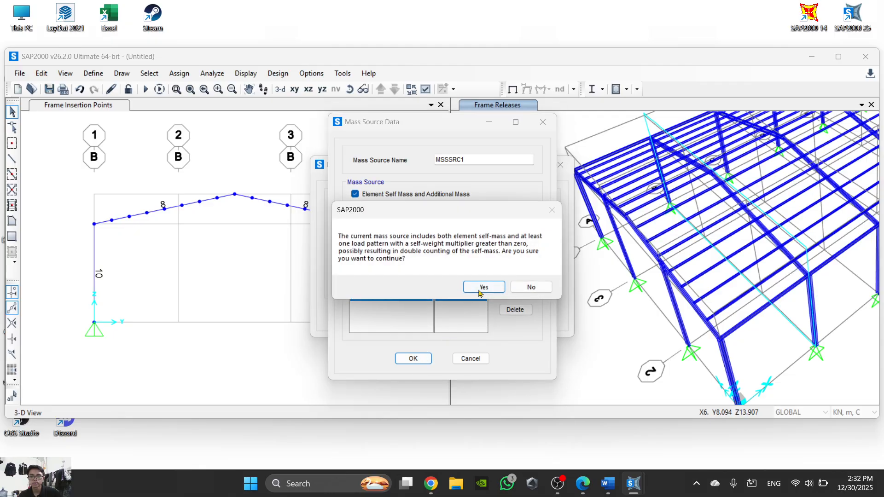
click(483, 288)
click(413, 316)
- Read step 39 in Word for the response spectrum function's type, name and parameters, and return to SAP2000
click(634, 489)
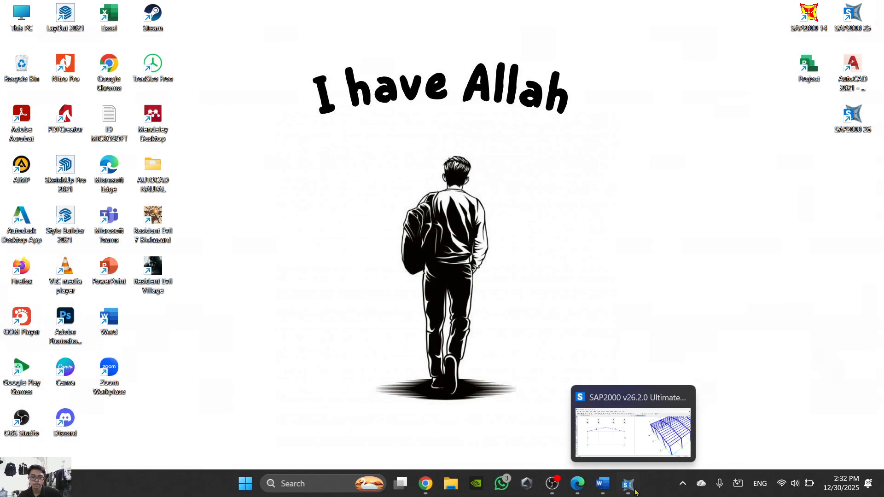
click(634, 489)
click(608, 484)
scroll(518, 293, down, 7)
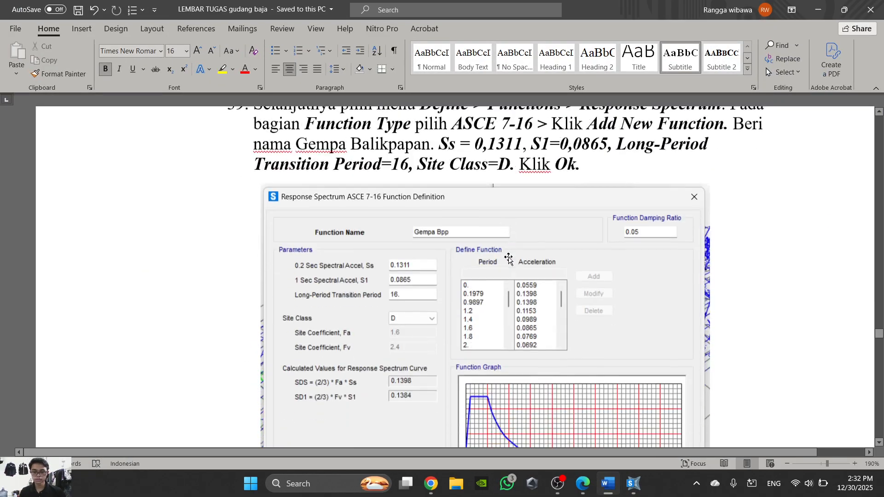
scroll(530, 257, up, 3)
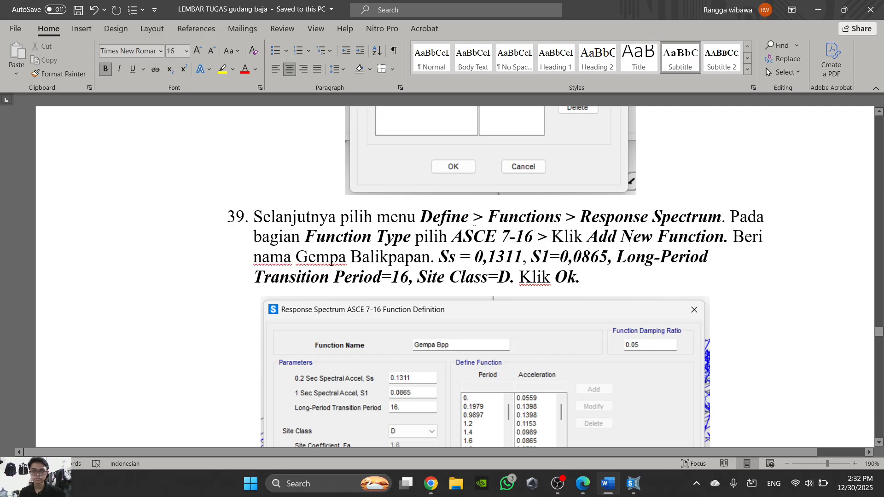
ctrl+scroll(474, 222, down, 6)
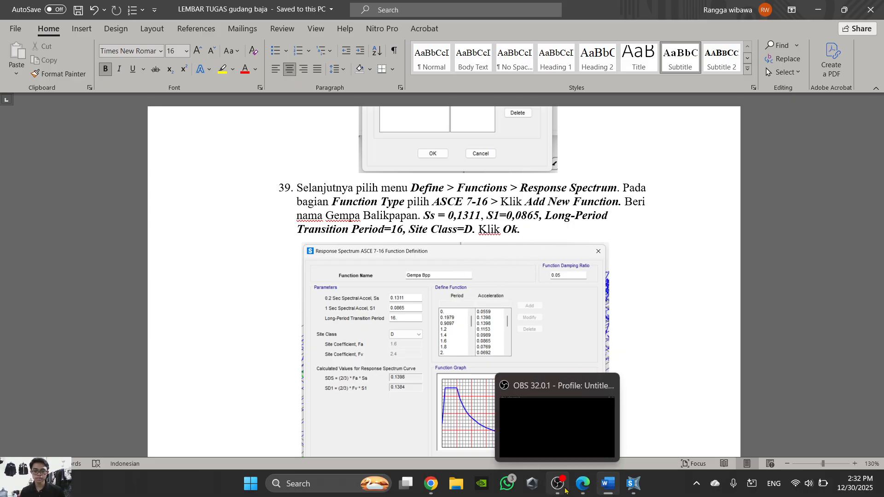
click(635, 487)
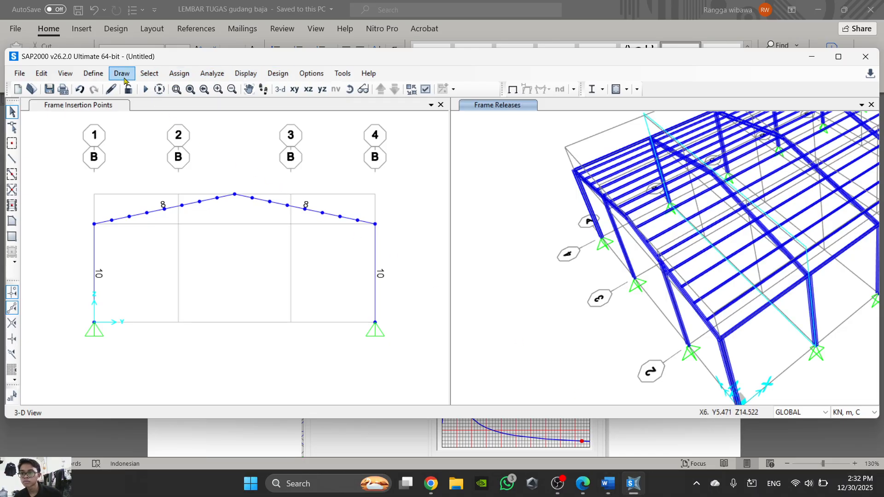
click(86, 78)
mouse_move(144, 110)
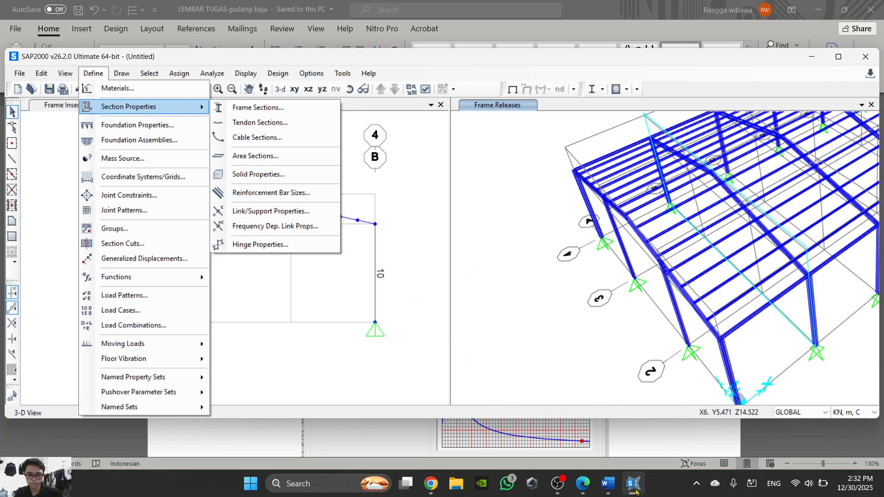
mouse_move(619, 491)
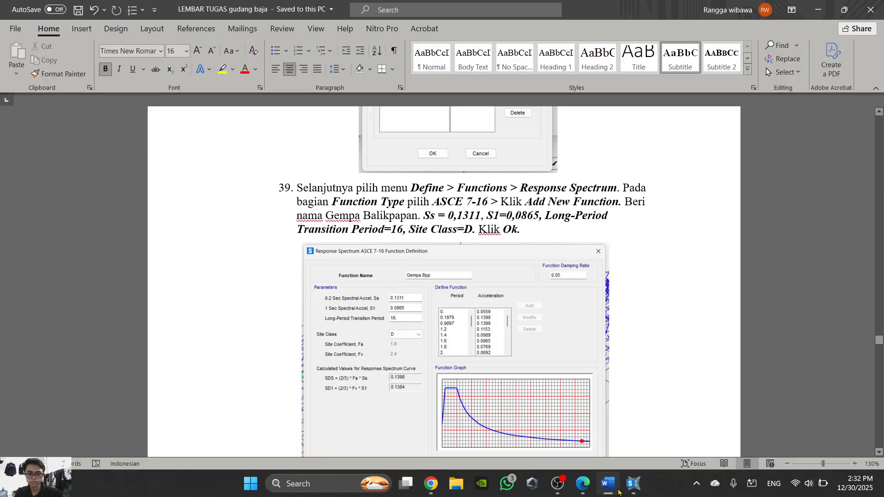
click(633, 484)
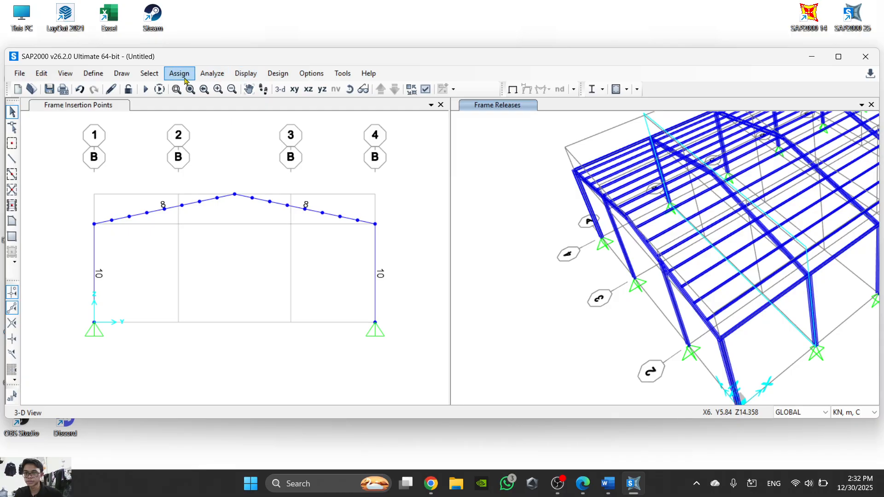
- Open the response spectrum function definitions and choose ASCE 7-16 as the function type, as given in Word step 39
click(93, 73)
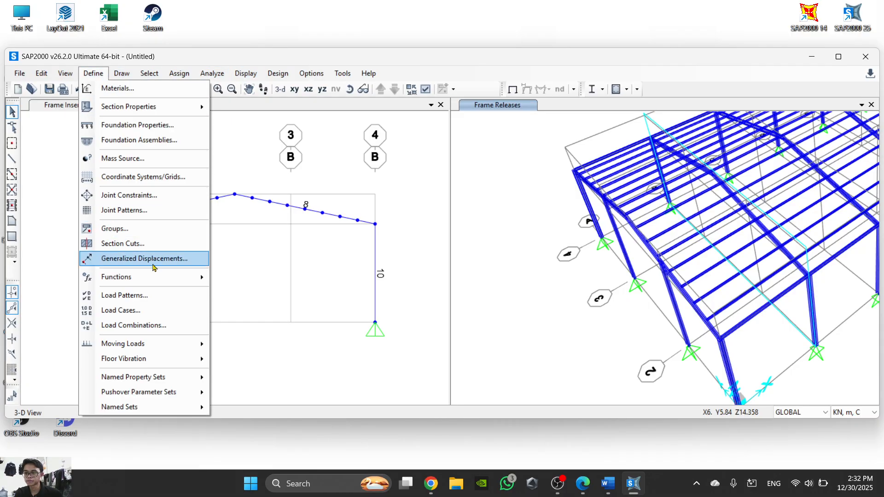
mouse_move(149, 275)
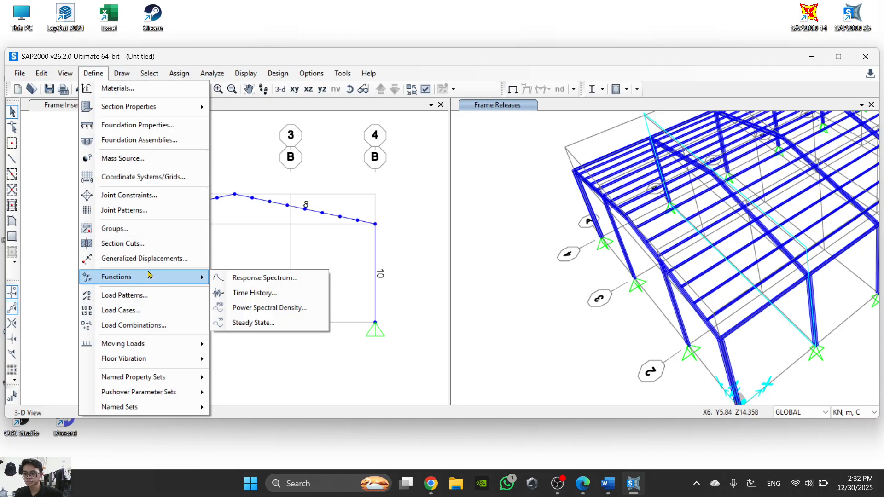
click(263, 278)
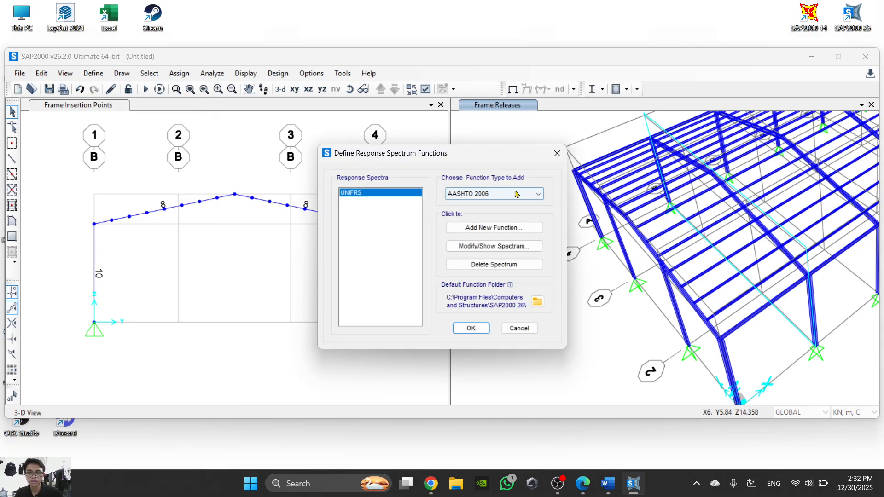
click(608, 490)
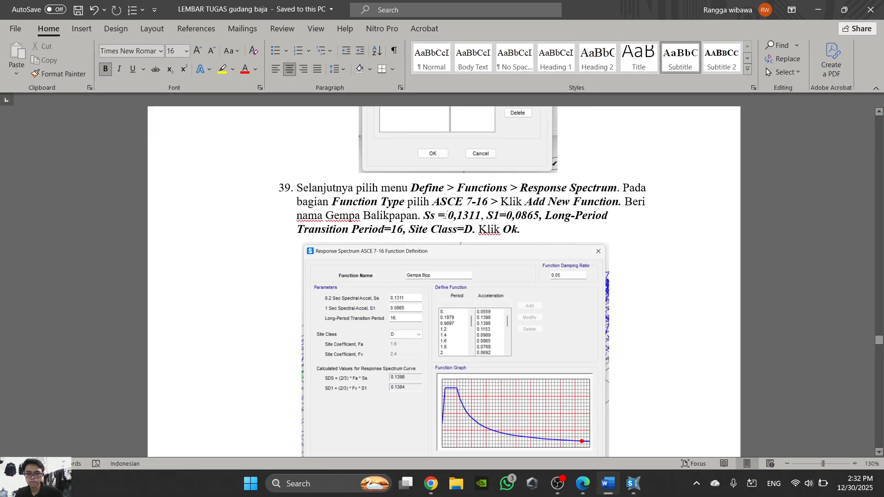
click(608, 489)
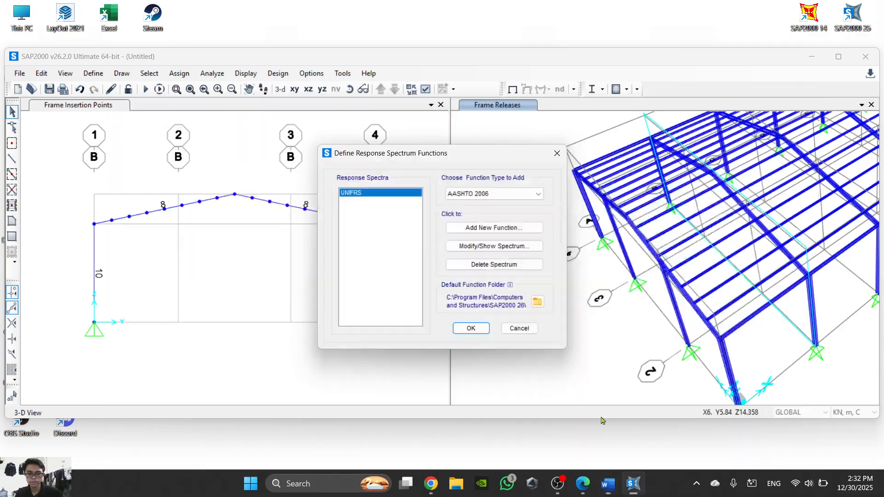
click(499, 197)
click(492, 244)
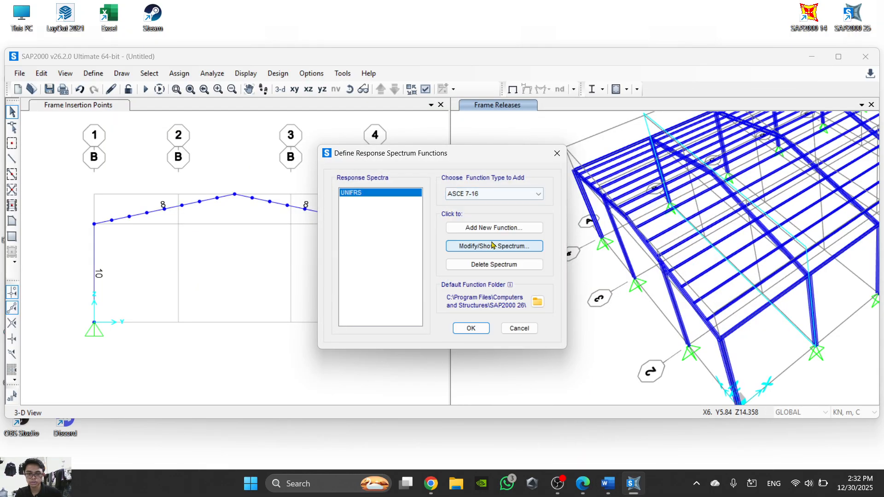
- Add a new ASCE 7-16 response spectrum function and name it Gempa Bpp, following the Word instructions
click(606, 488)
click(606, 488)
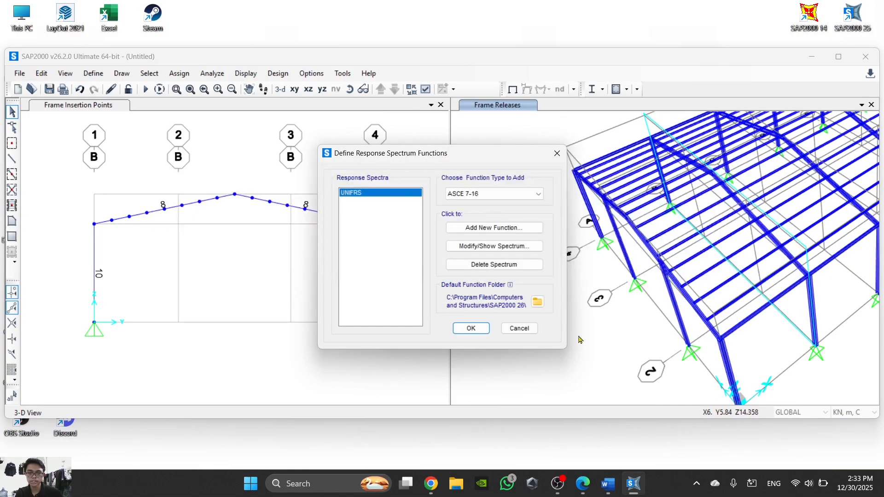
click(502, 230)
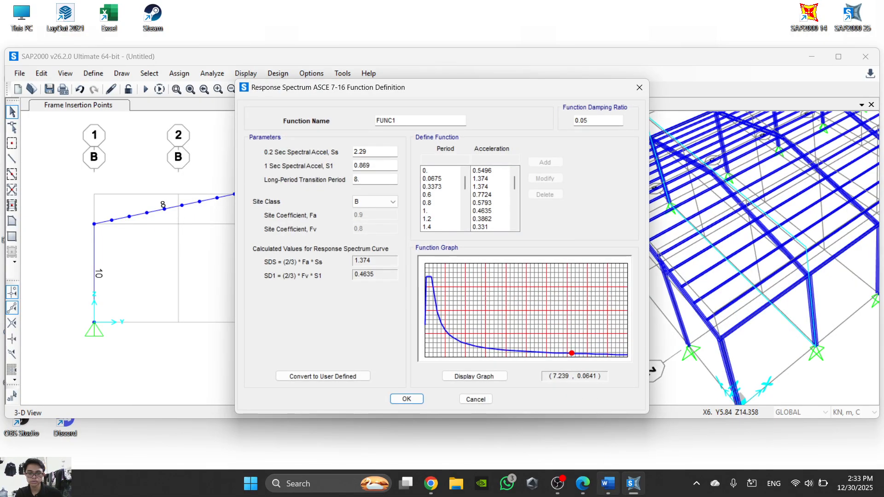
click(607, 484)
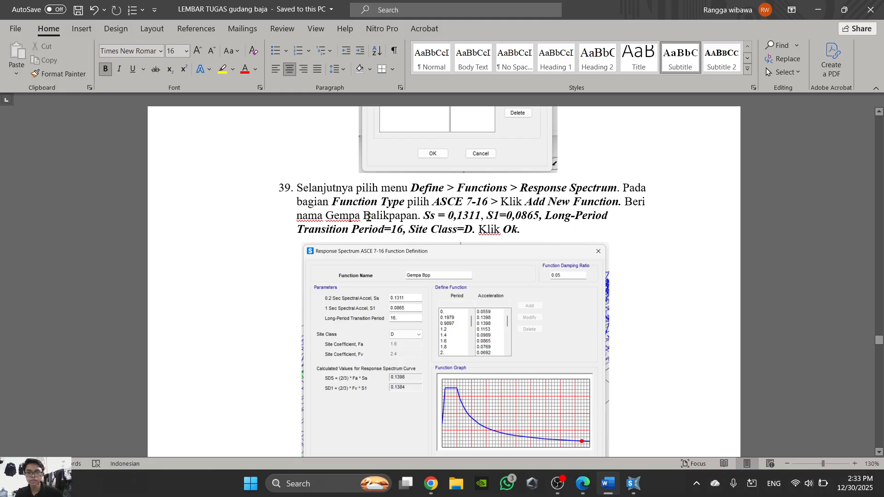
click(608, 484)
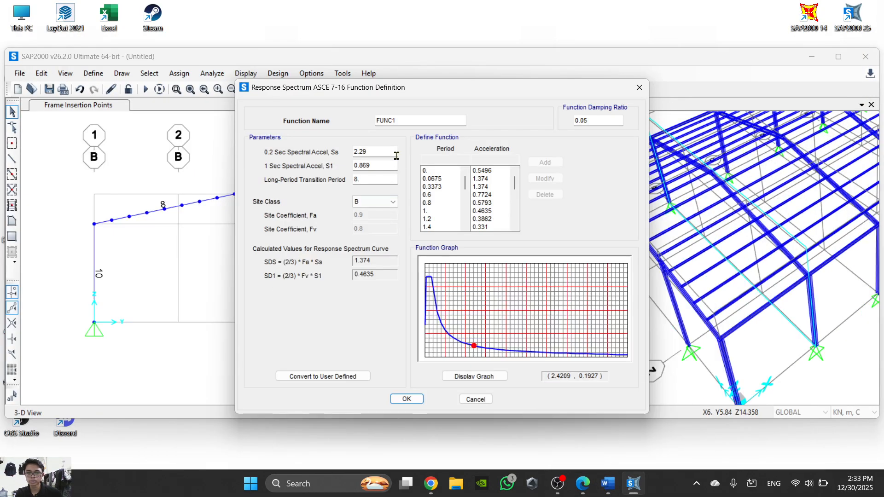
double_click(419, 121)
text(Gempa Bpp)
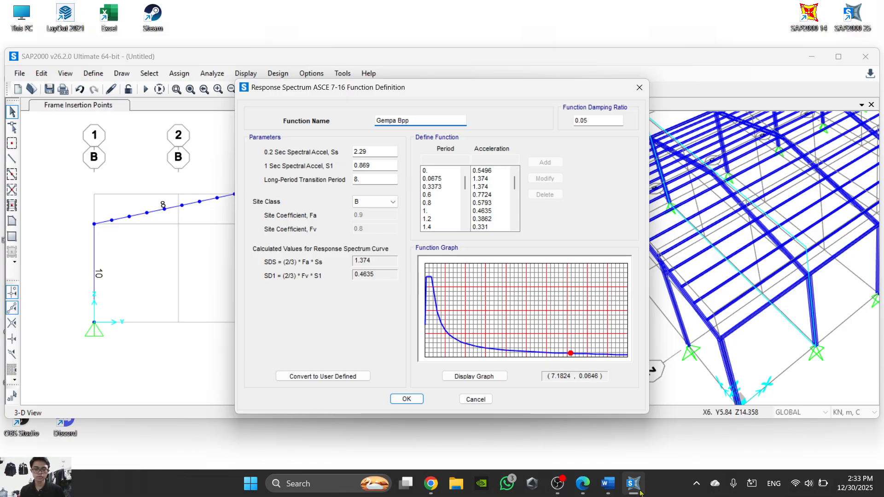
- Set the 0.2 sec spectral acceleration Ss to 0.1311, checking it against the illustration under Word step 39
click(607, 484)
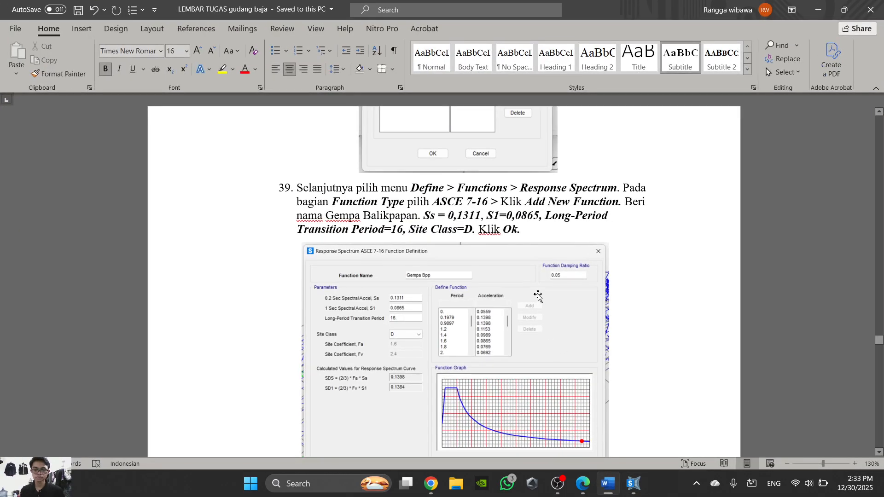
scroll(542, 263, down, 3)
ctrl+scroll(610, 277, up, 9)
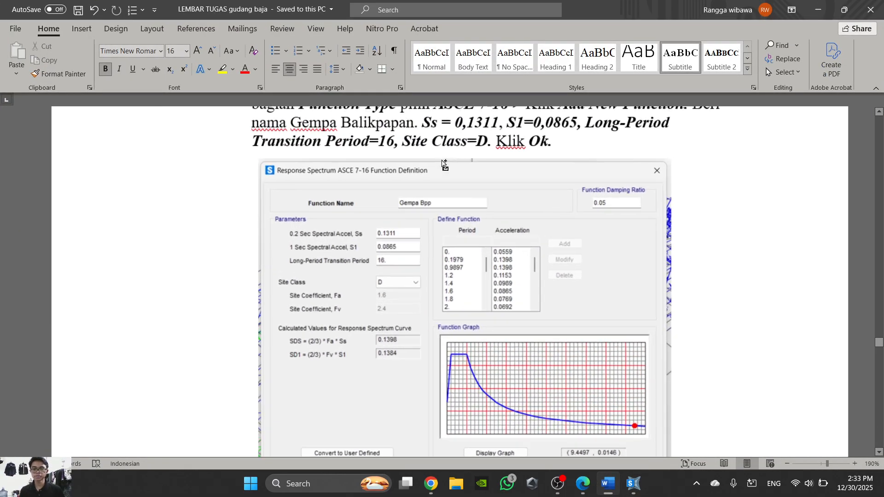
scroll(610, 277, down, 2)
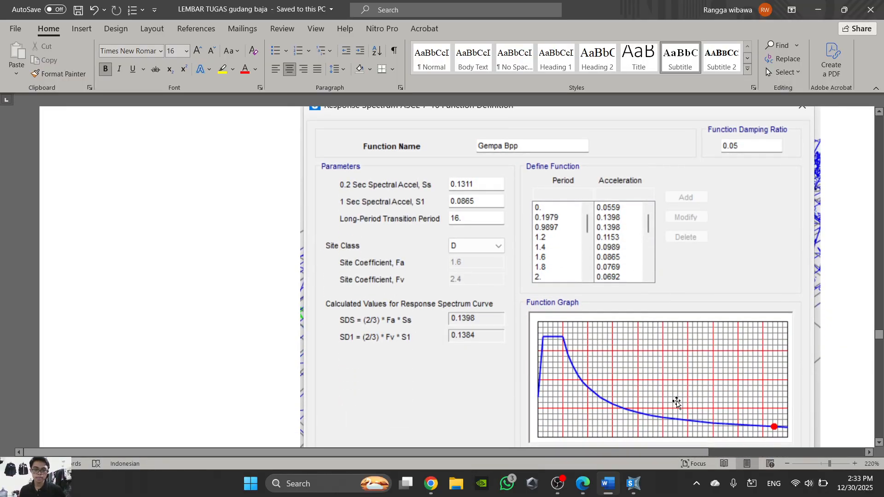
click(628, 488)
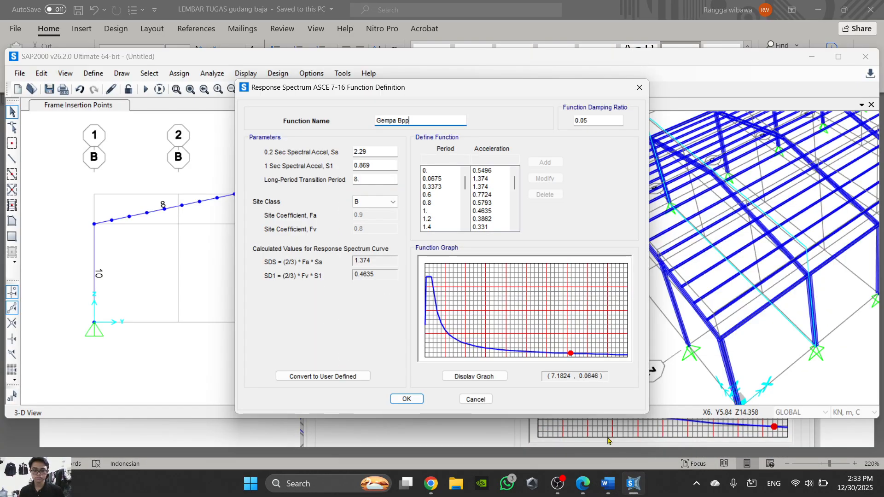
double_click(376, 152)
text(0.131)
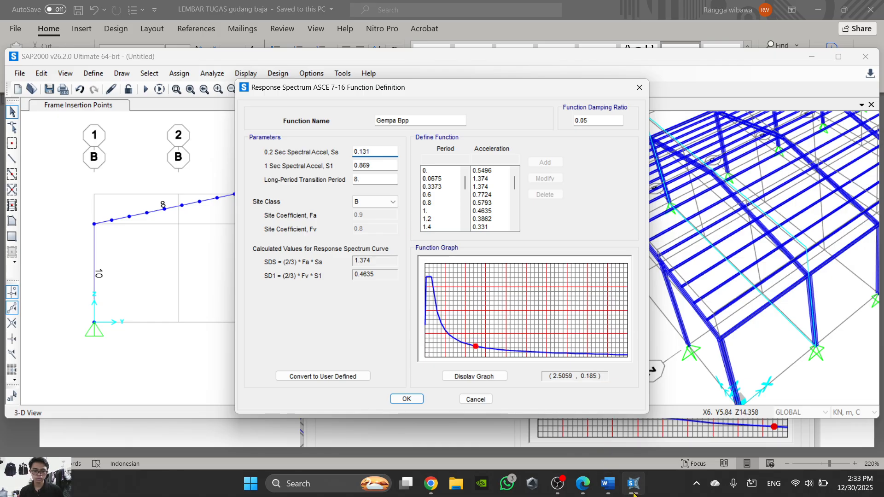
click(610, 485)
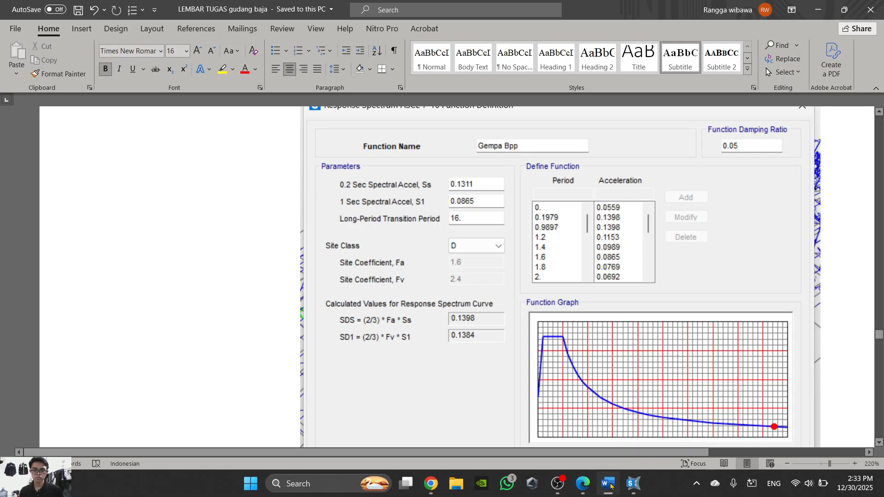
click(610, 485)
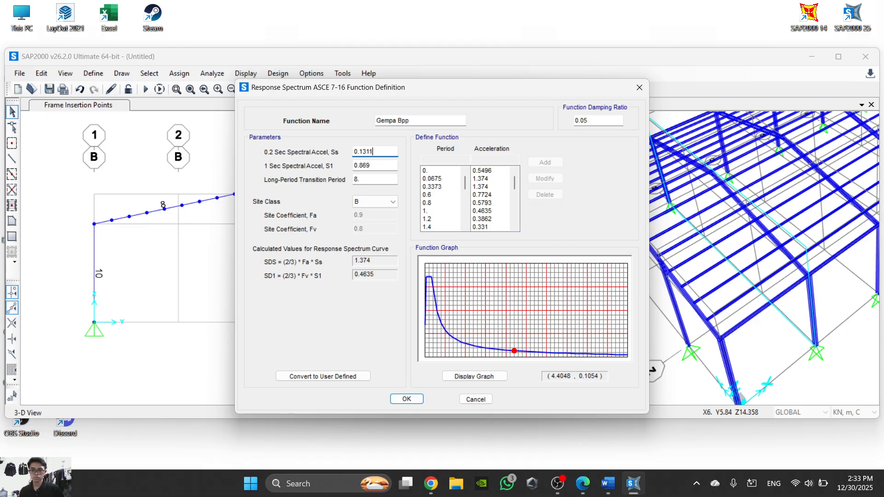
- Set the 1 sec spectral acceleration S1 to 0.0865, as shown in the Word illustration
click(607, 484)
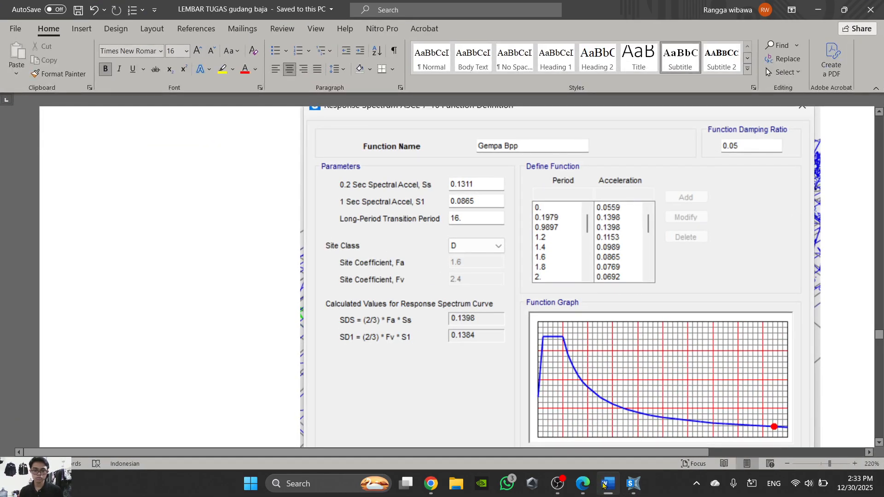
click(604, 485)
drag(385, 167, 332, 160)
text(0.0865)
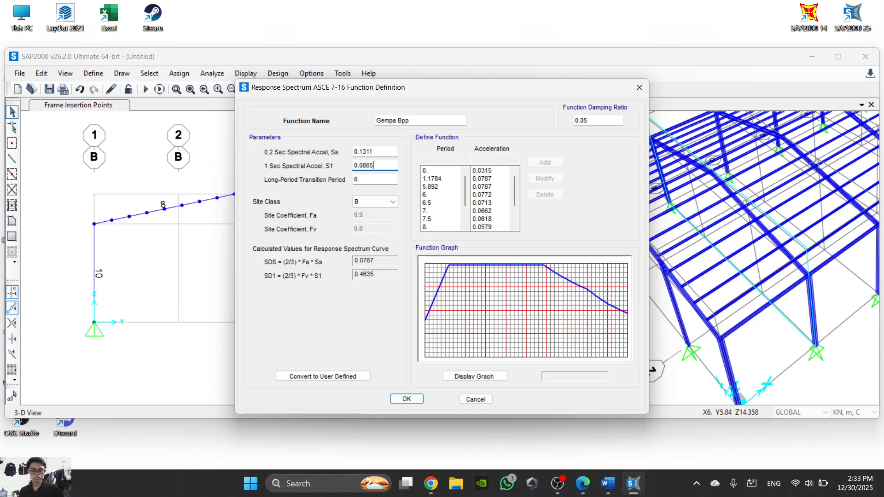
- Set the long-period transition period to 16, following the Word illustration
click(606, 484)
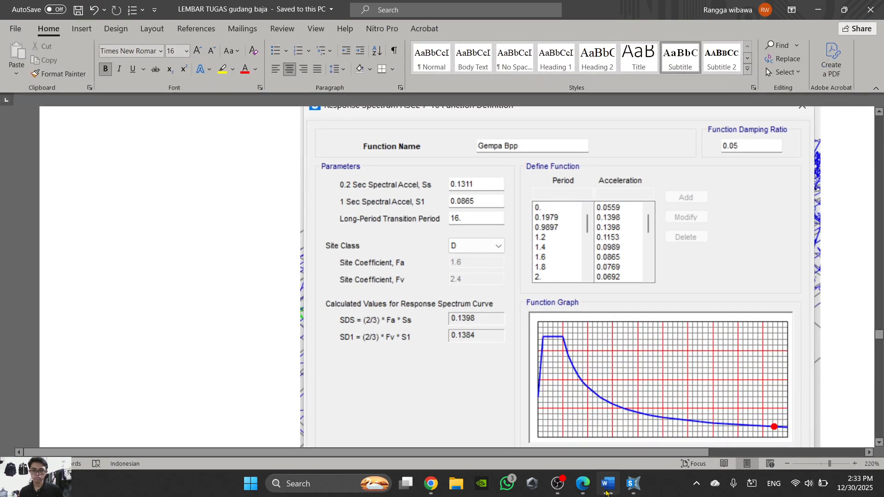
click(606, 492)
click(605, 491)
click(606, 491)
double_click(375, 178)
text(1)
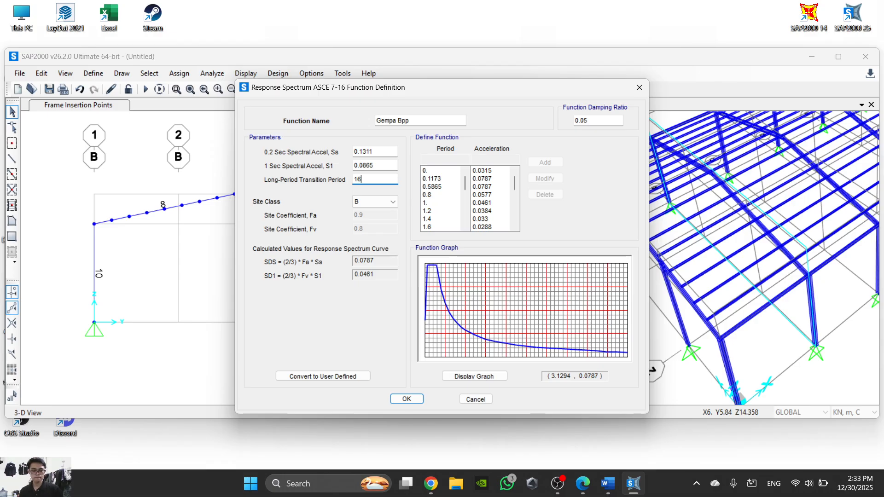
text(6)
- Check the site class in Word and set it to D for the Gempa Bpp function
click(616, 481)
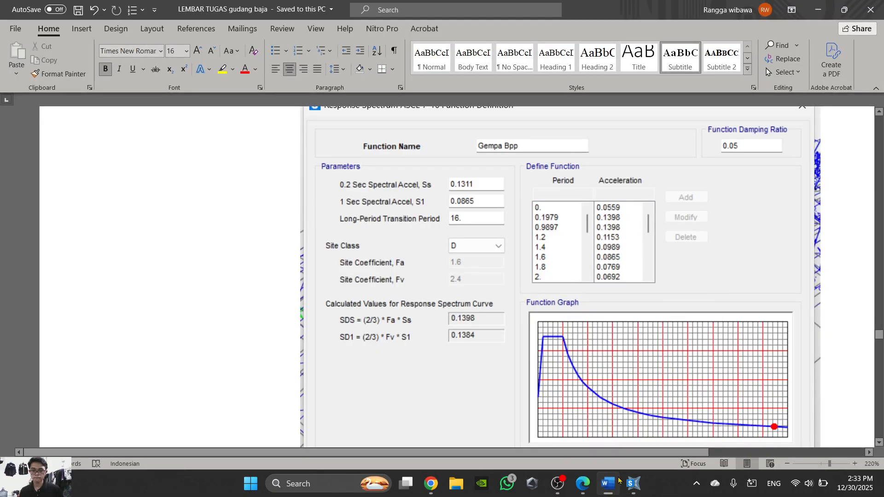
click(618, 478)
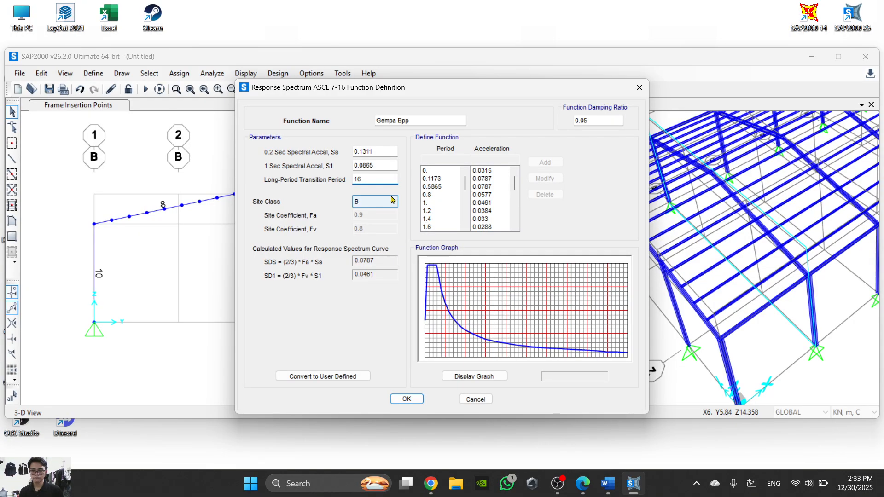
click(383, 202)
click(373, 236)
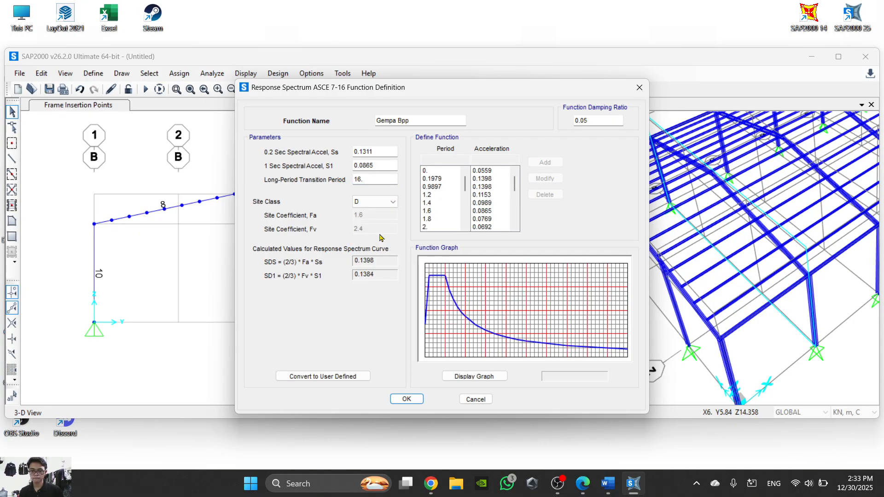
- Compare the Gempa Bpp parameters and graph with the Word illustration, and accept the function and the response spectrum definitions
click(608, 482)
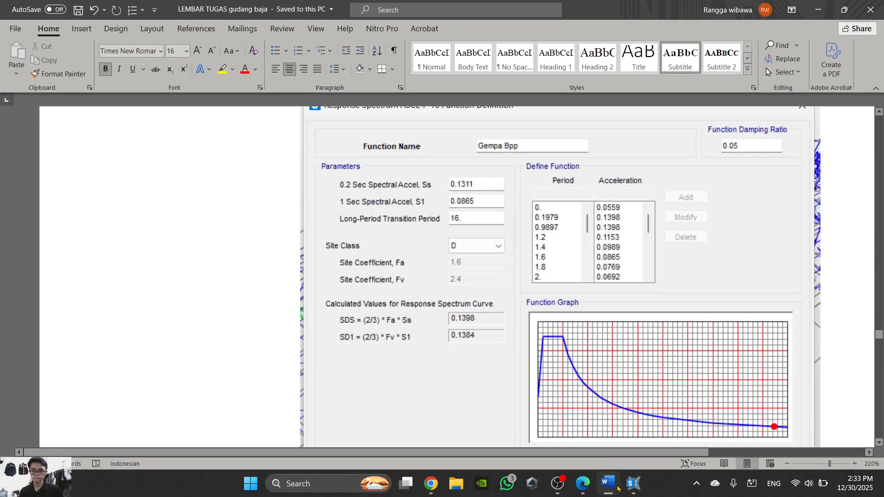
scroll(586, 338, down, 3)
scroll(650, 357, up, 6)
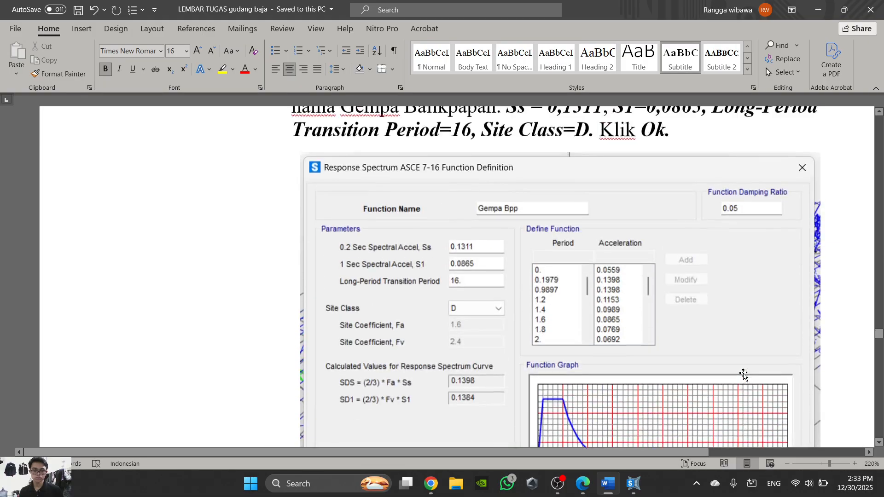
scroll(743, 375, down, 3)
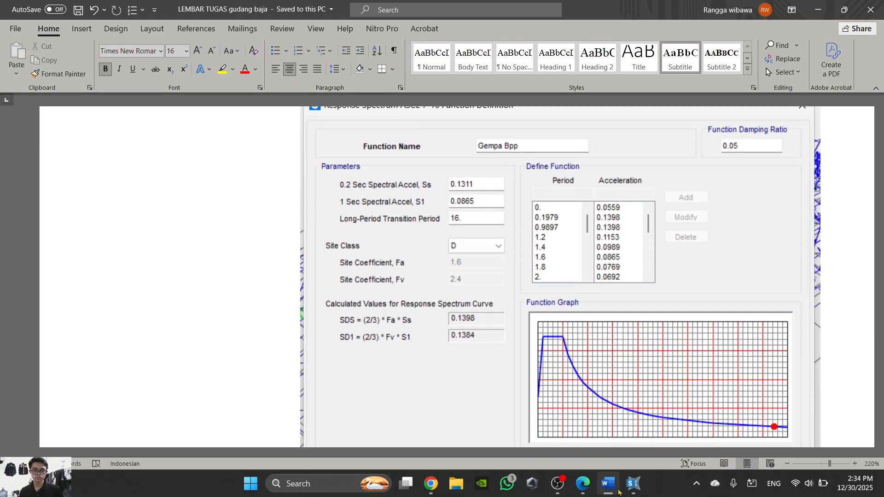
click(633, 483)
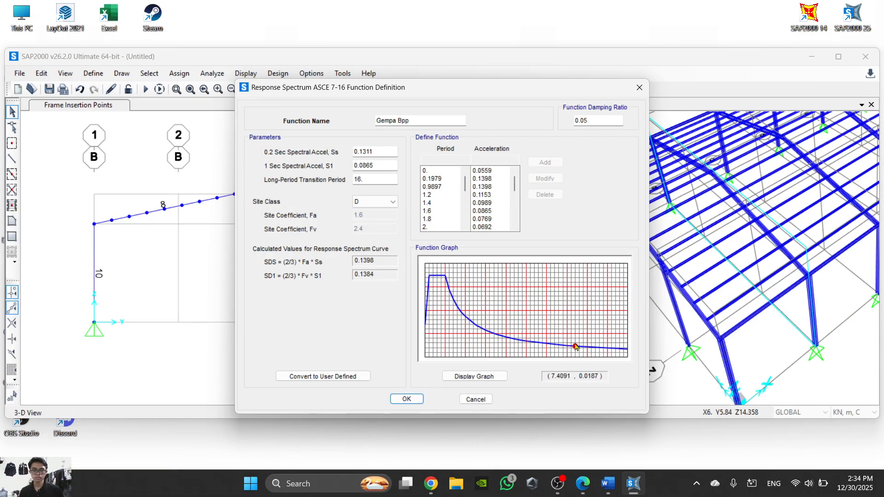
click(608, 483)
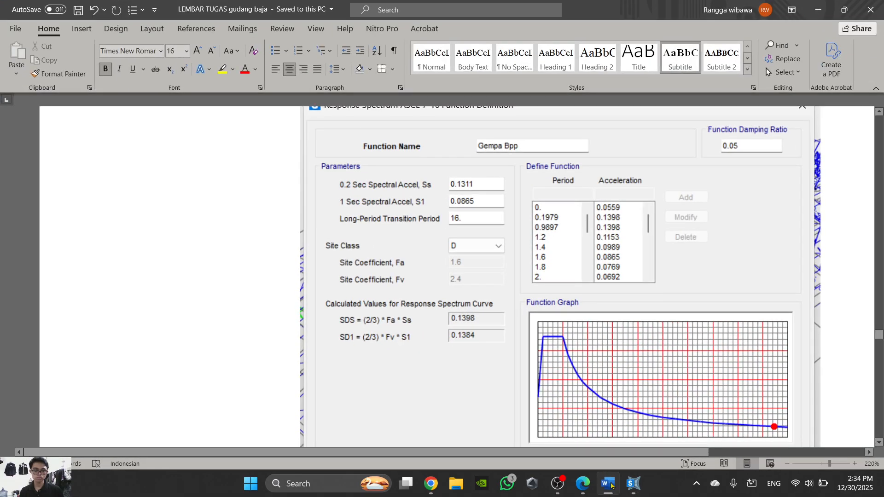
click(608, 484)
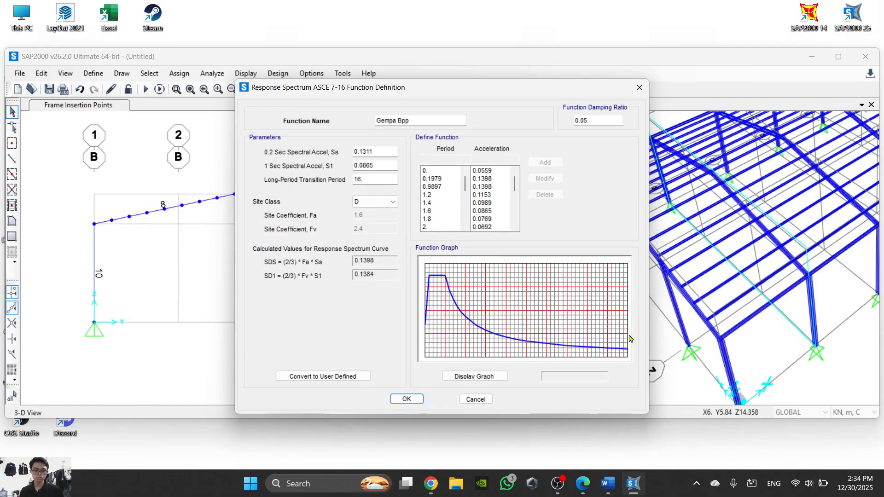
click(406, 399)
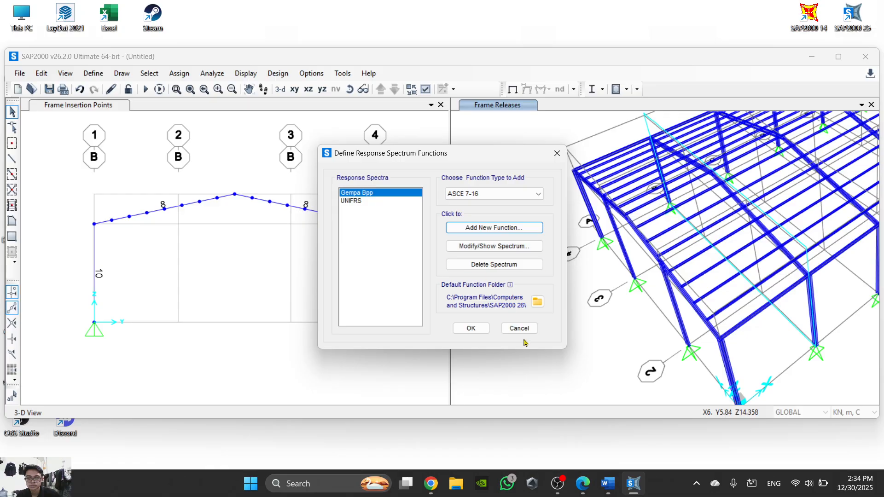
click(471, 328)
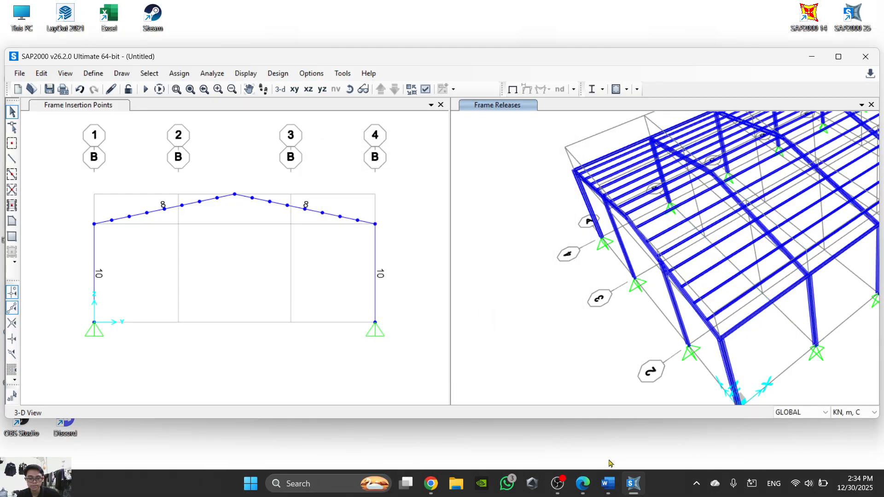
- Read step 40 in Word for the new load case's type and name, and return to SAP2000
click(607, 483)
scroll(484, 267, down, 3)
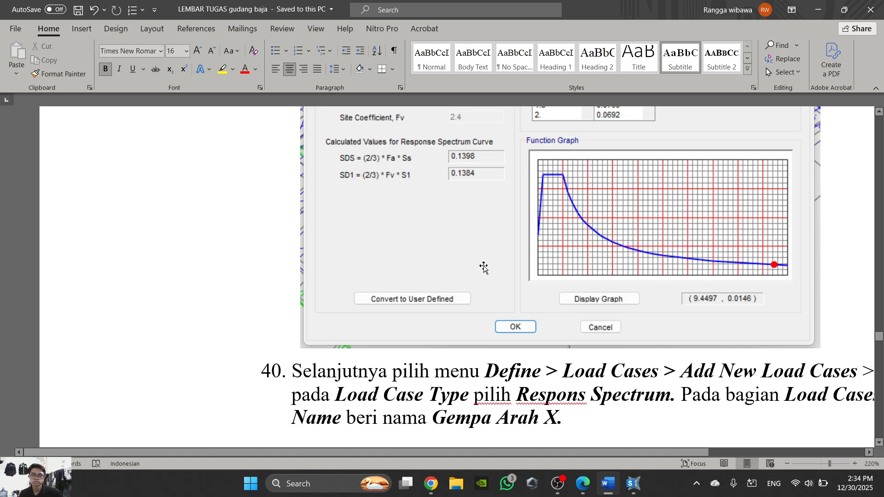
ctrl+scroll(484, 267, down, 9)
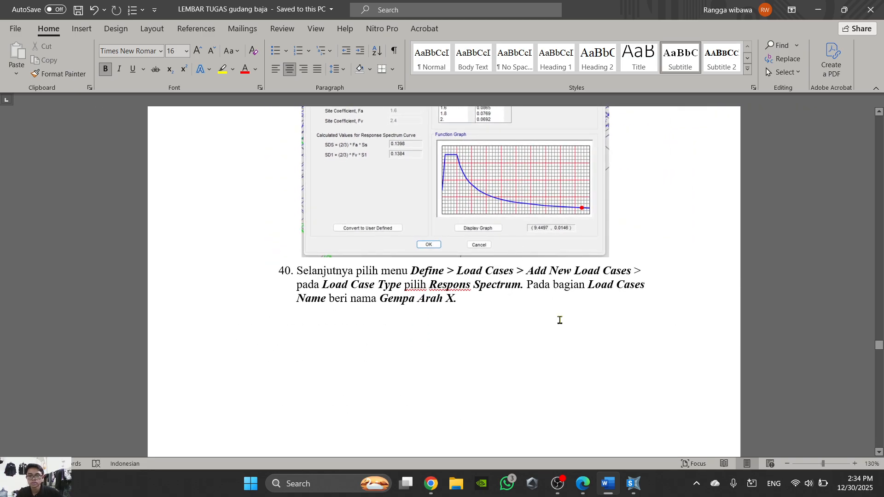
click(608, 483)
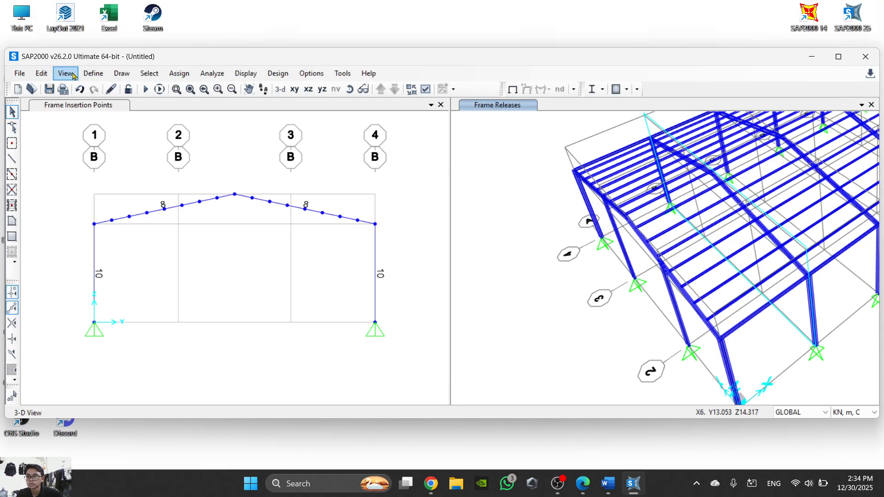
click(93, 73)
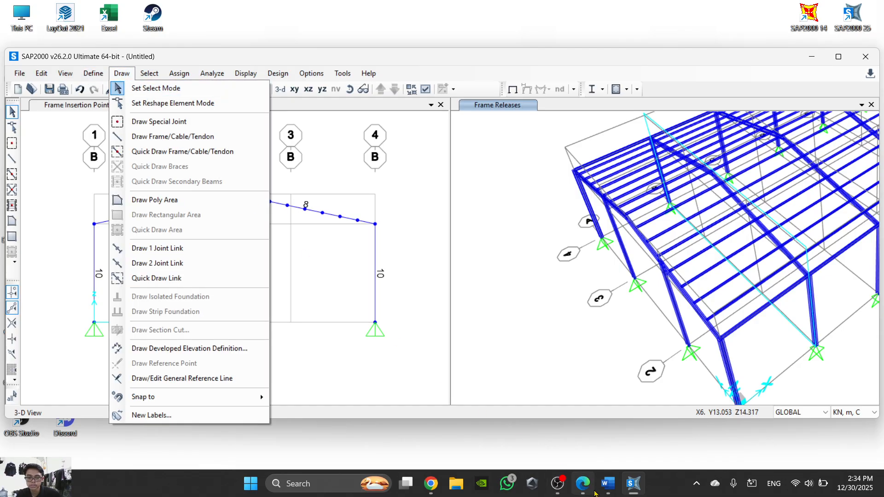
click(179, 73)
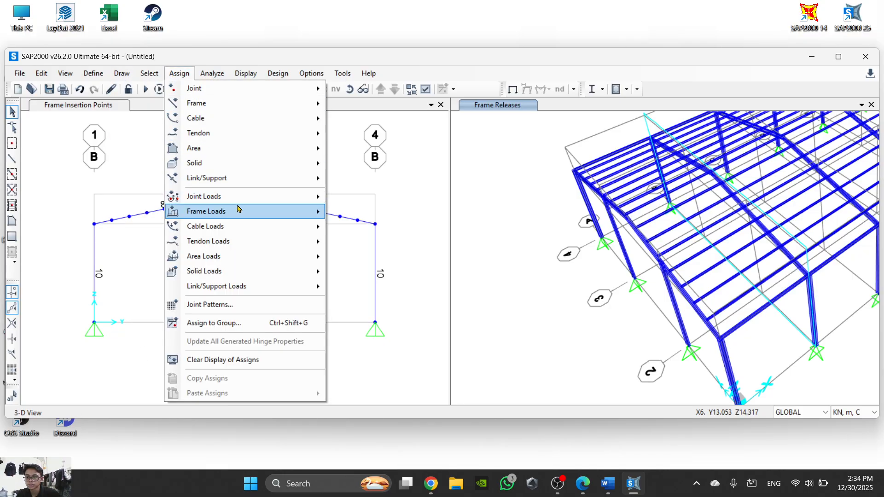
mouse_move(276, 211)
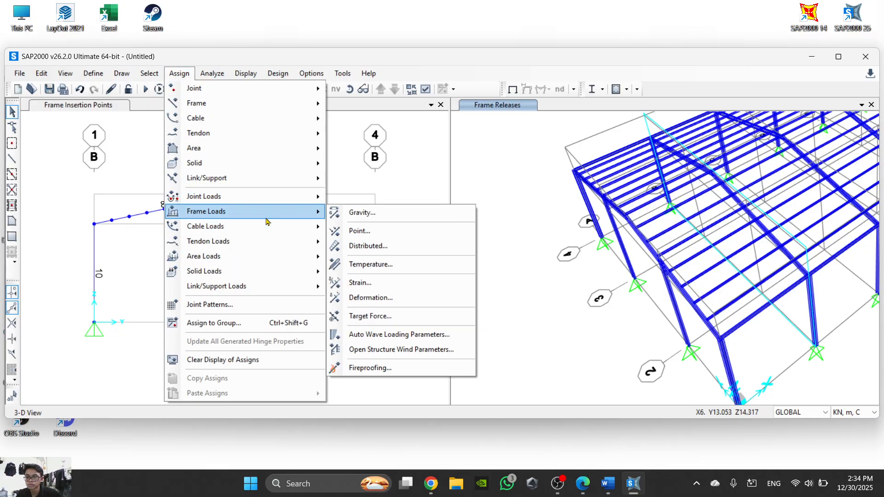
mouse_move(629, 480)
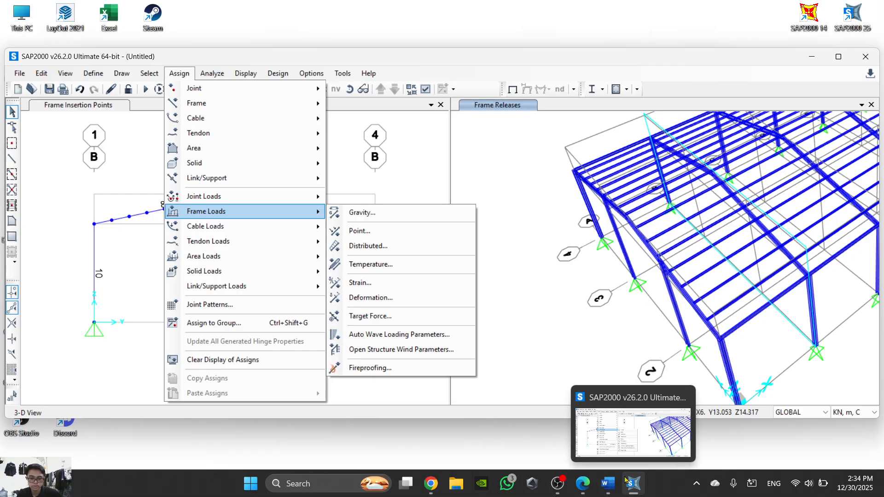
- Recheck Word step 40, open the load case definitions in SAP2000 and start adding a new load case
click(608, 487)
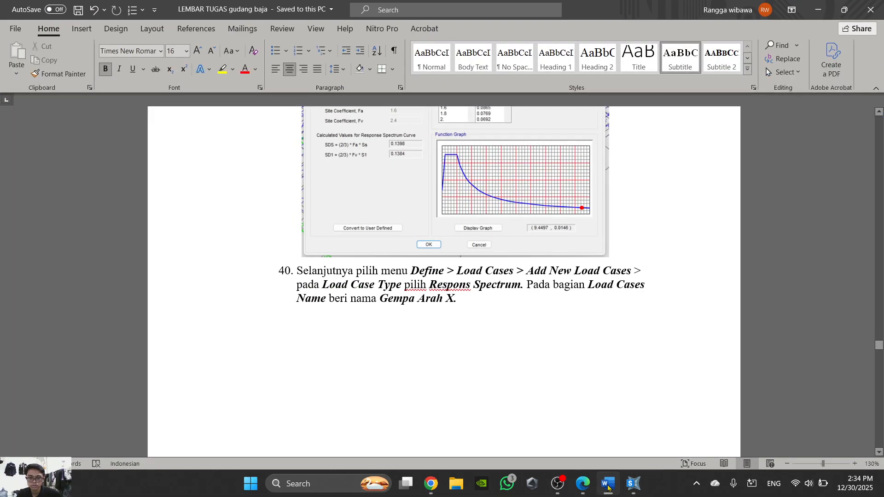
click(608, 487)
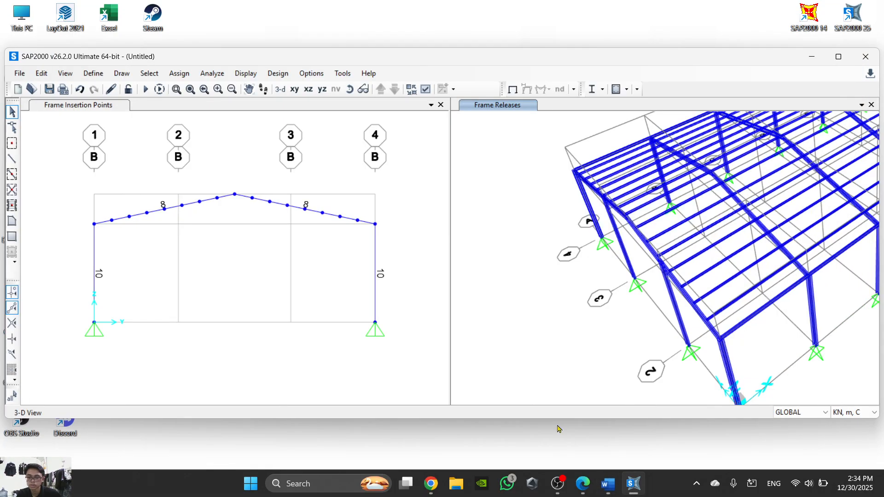
click(93, 73)
click(165, 310)
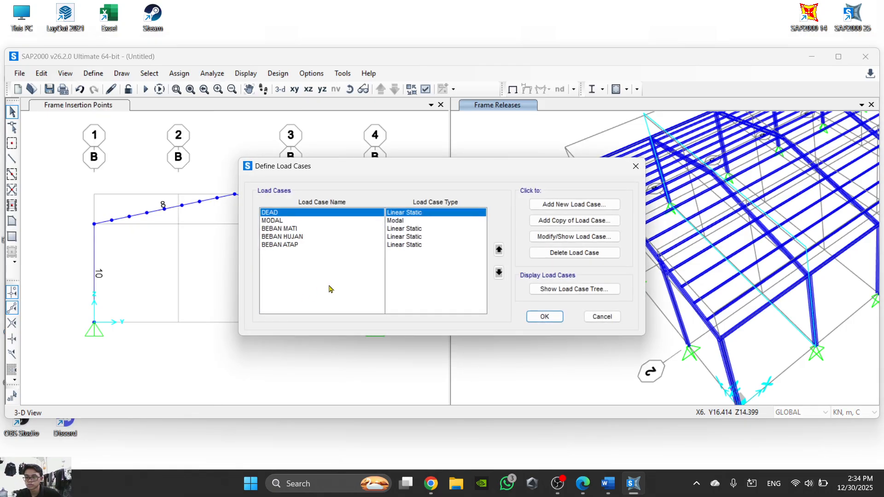
click(598, 211)
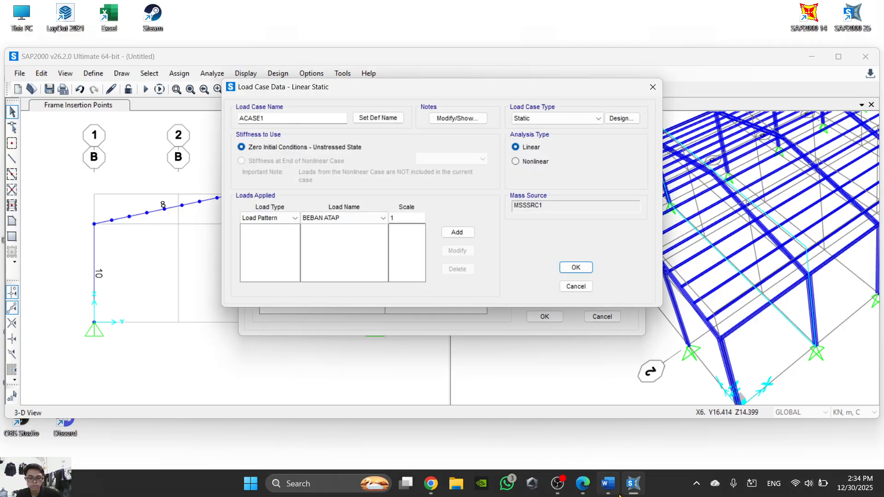
- Examine the Word illustration of the response spectrum load case for its name, type, modal settings and applied loads
click(608, 483)
scroll(499, 348, down, 10)
scroll(499, 348, down, 3)
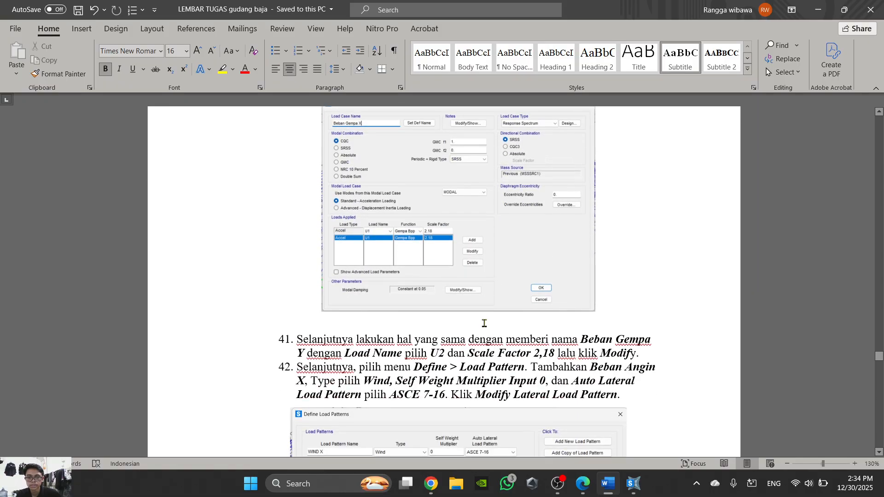
scroll(482, 322, up, 1)
ctrl+scroll(539, 207, up, 7)
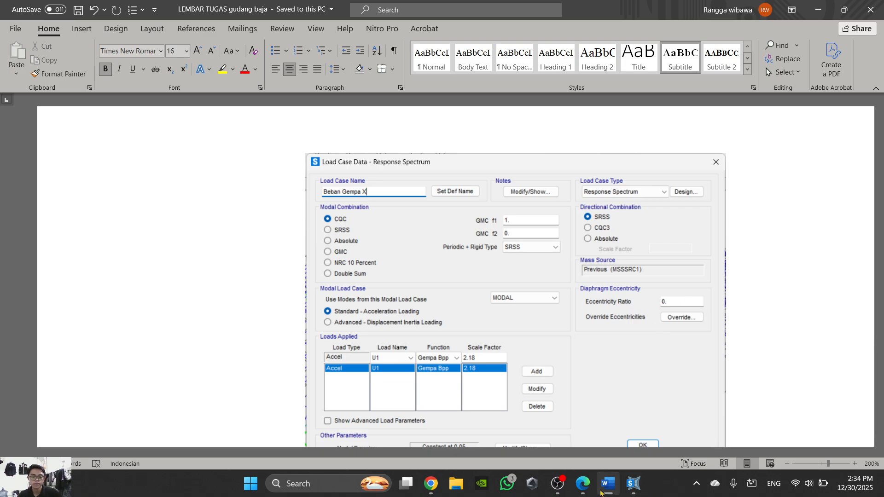
- Return to SAP2000, set the new load case's type to Response Spectrum and name it Gempa x, rechecking the Word illustration
click(607, 481)
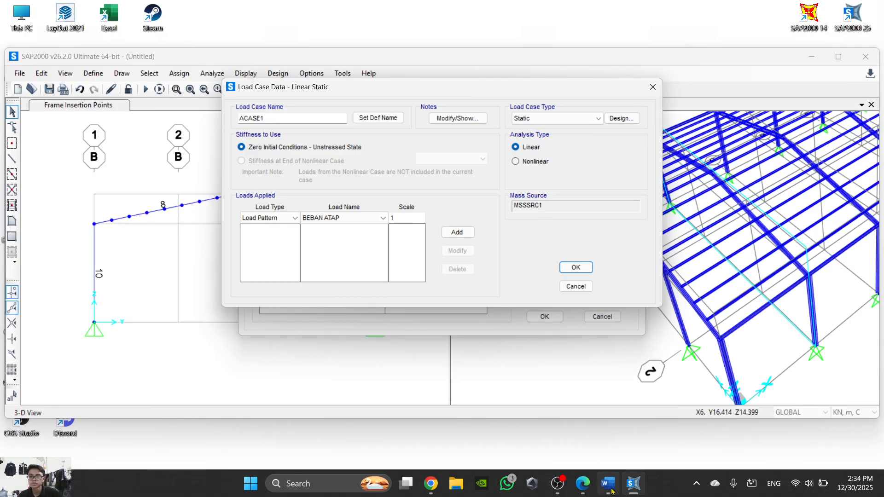
click(582, 120)
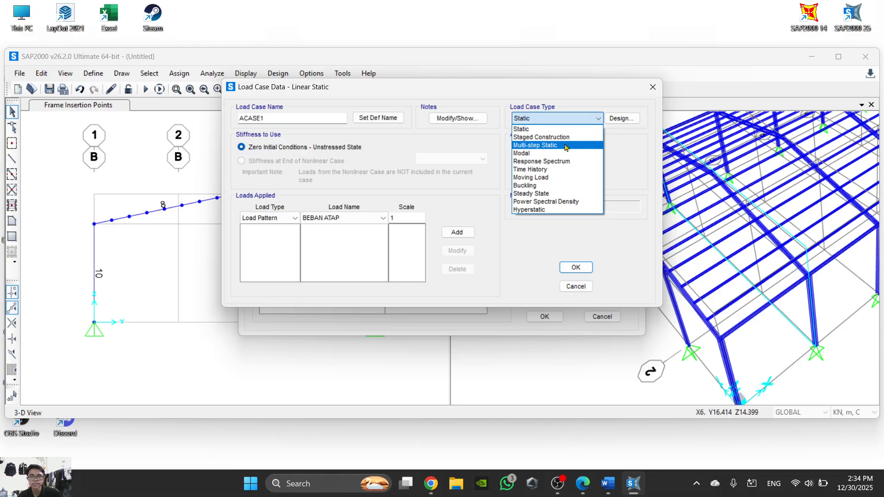
click(570, 161)
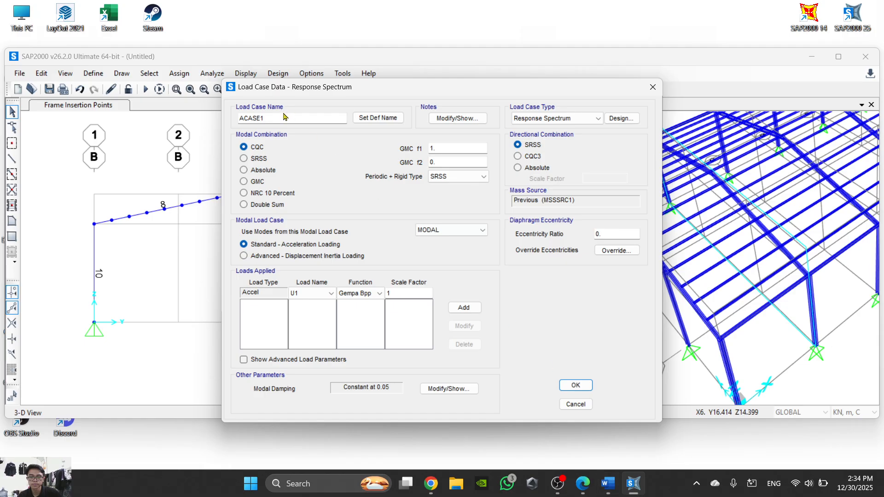
drag(281, 119, 154, 114)
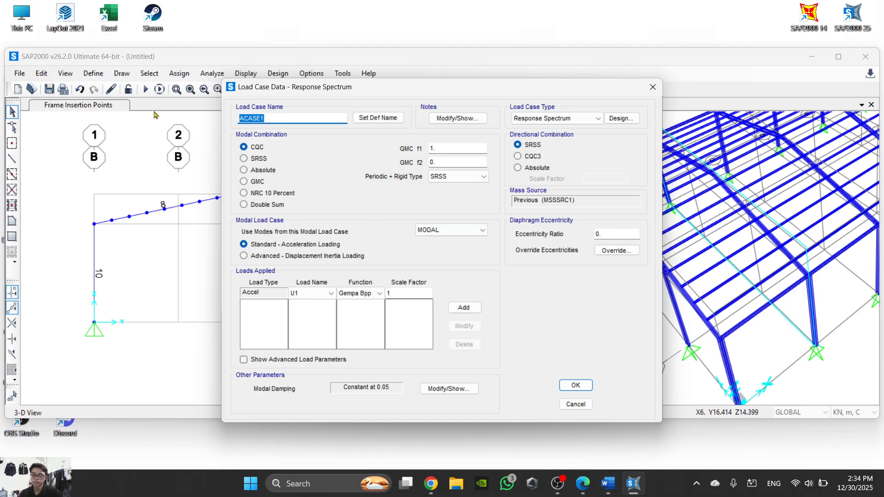
text(Ge)
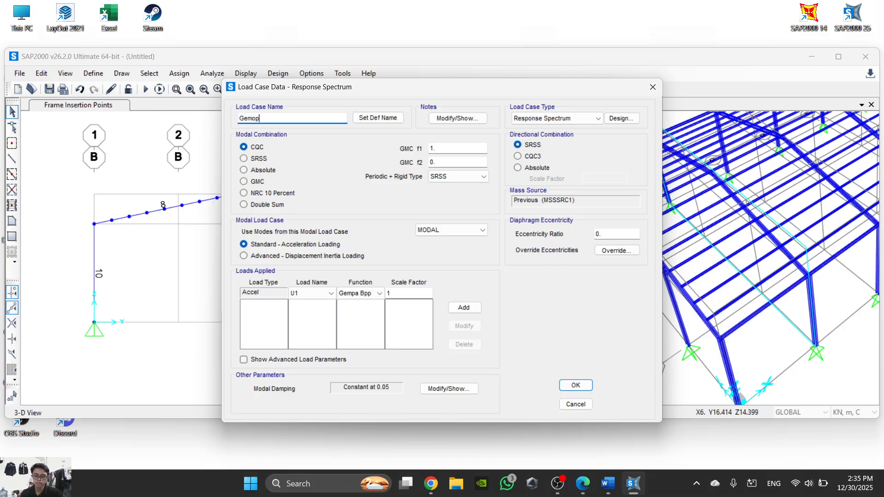
text(mpa)
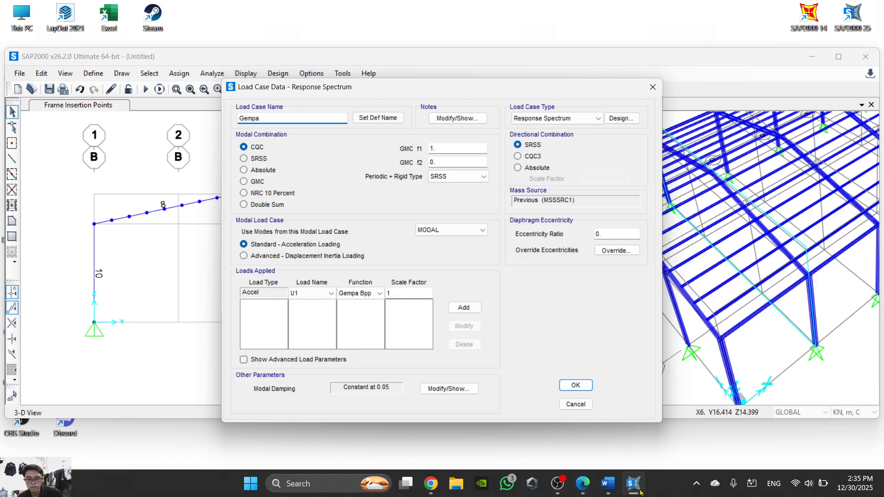
click(612, 485)
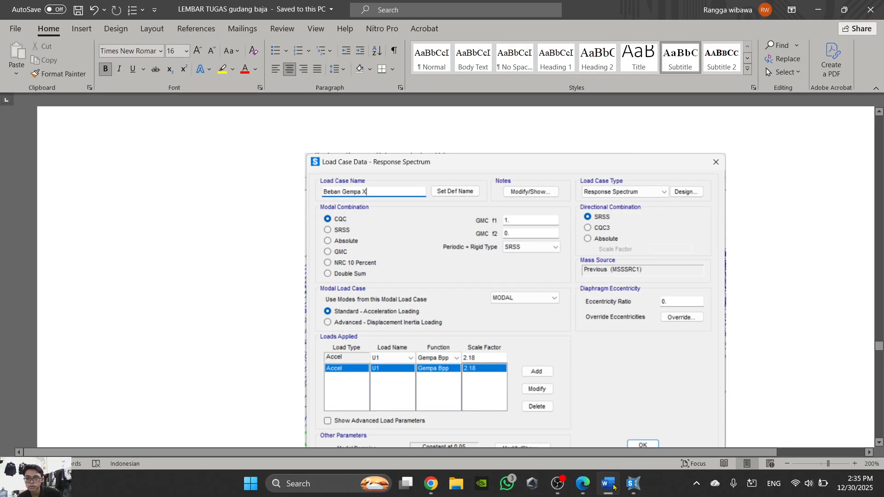
click(608, 484)
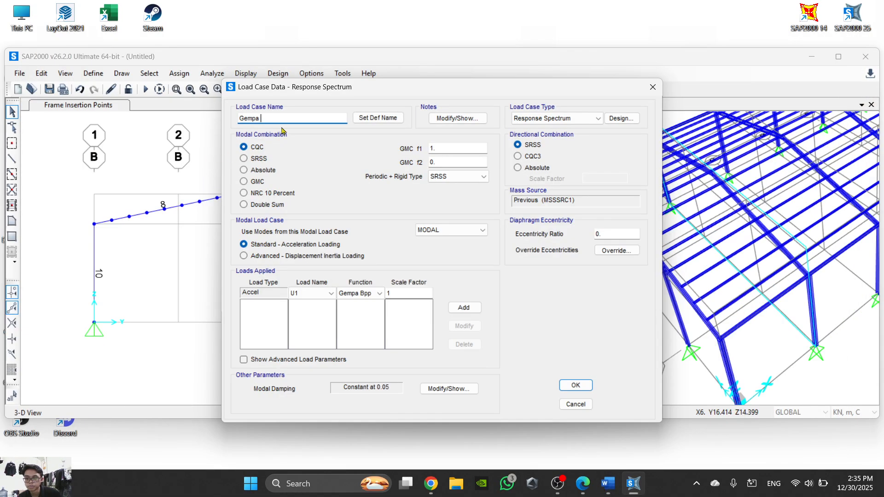
click(609, 484)
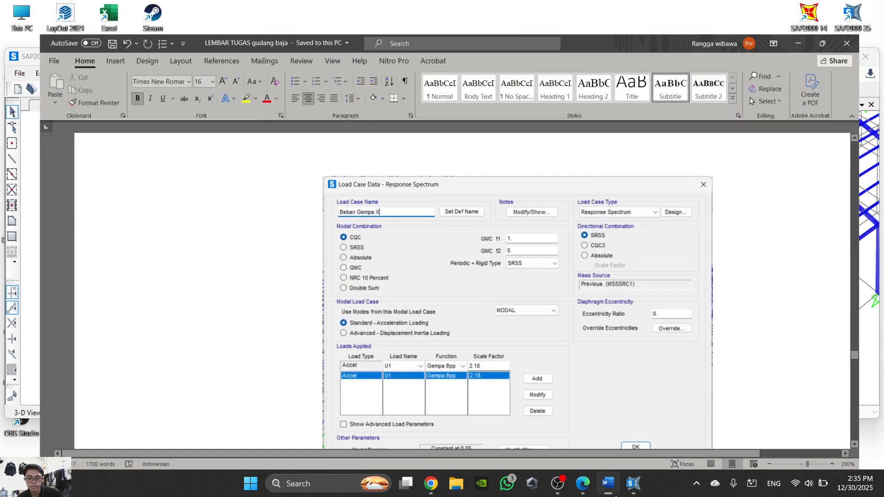
click(616, 494)
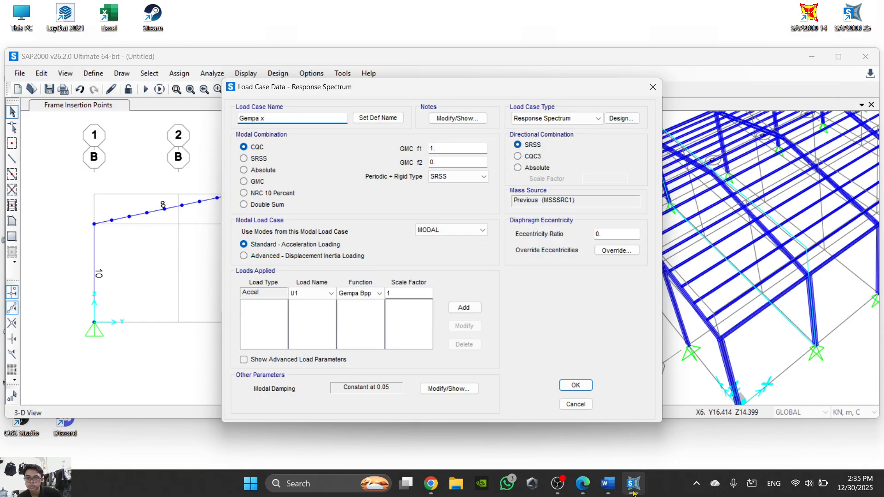
- Check the applied load in the Word illustration and set the scale factor for U1 with the Gempa Bpp function to 2.18
click(608, 485)
scroll(598, 446, down, 2)
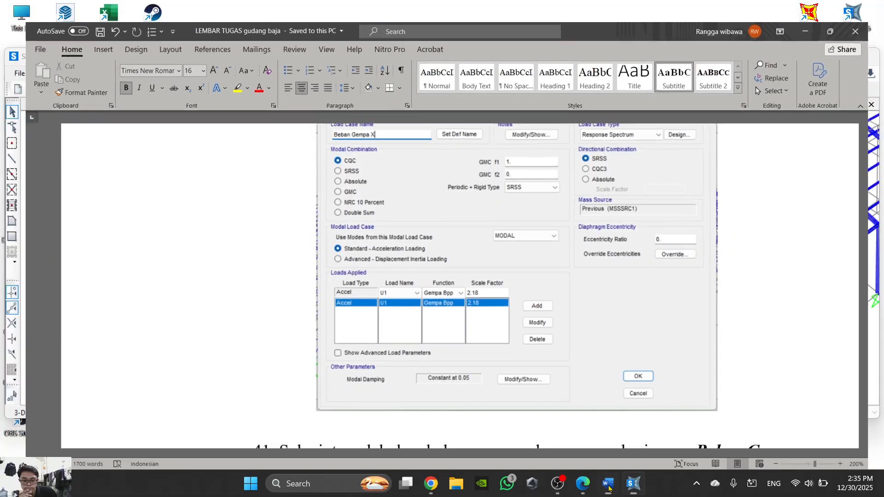
click(608, 485)
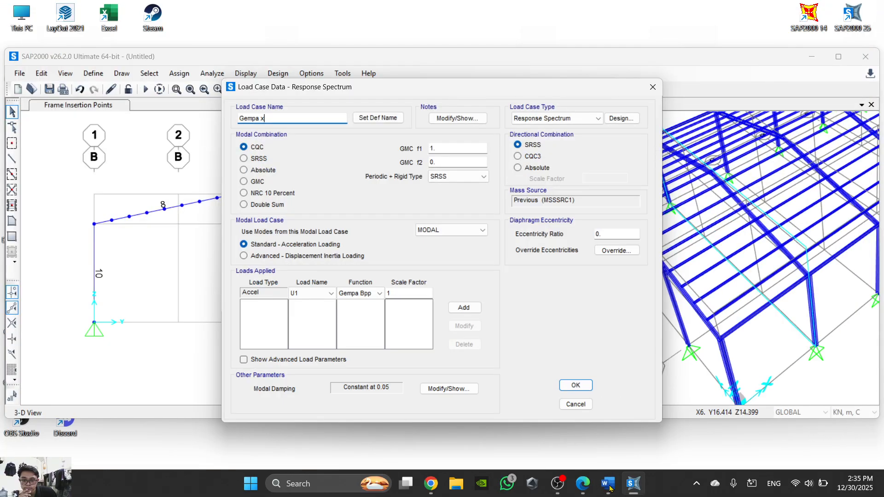
click(609, 484)
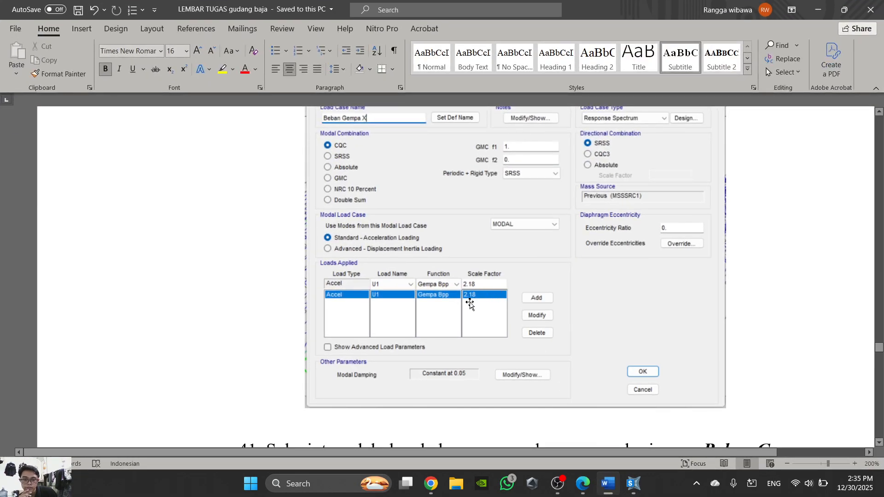
scroll(537, 322, up, 2)
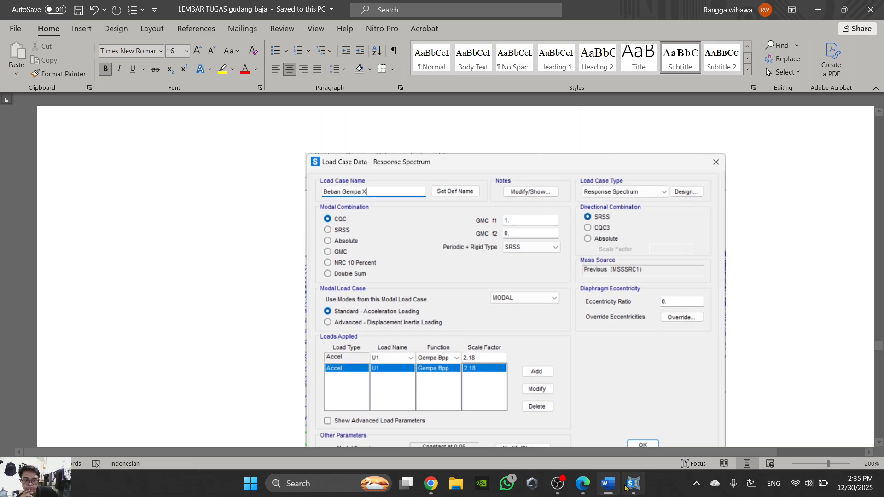
click(626, 486)
click(407, 296)
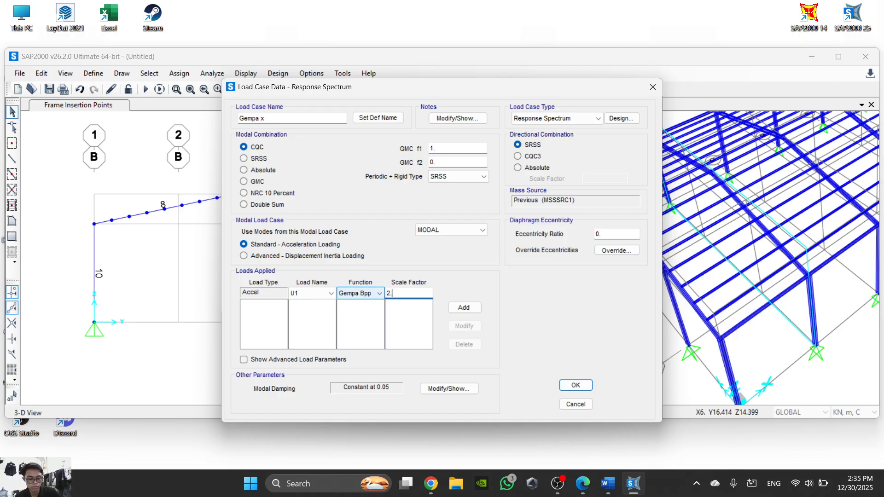
text(2.18)
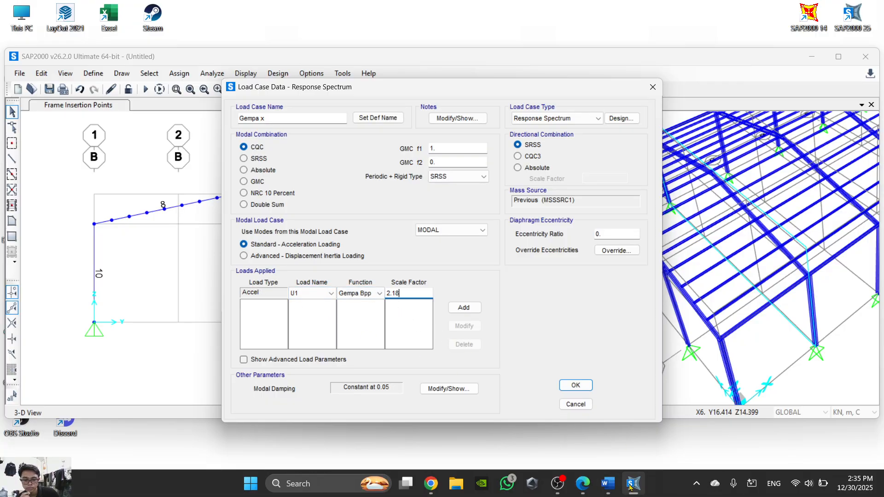
- Recheck the Word illustration, add the U1 acceleration load to Gempa x and accept the load case
click(608, 485)
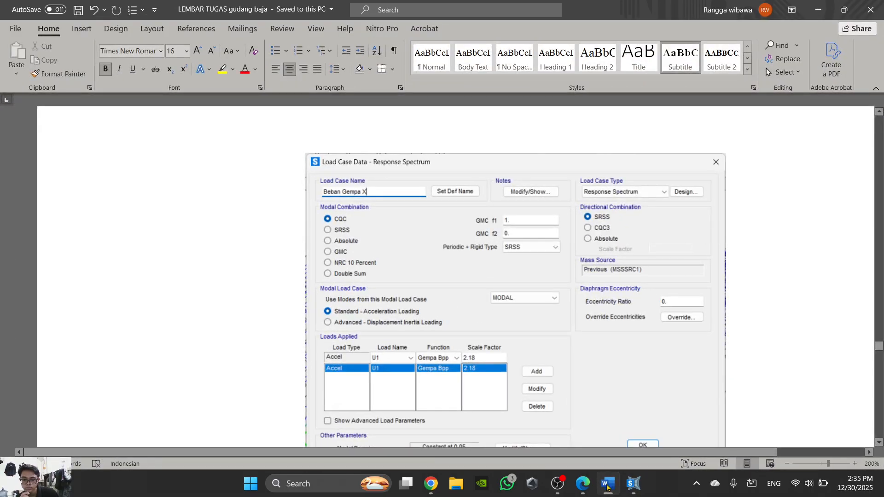
click(607, 484)
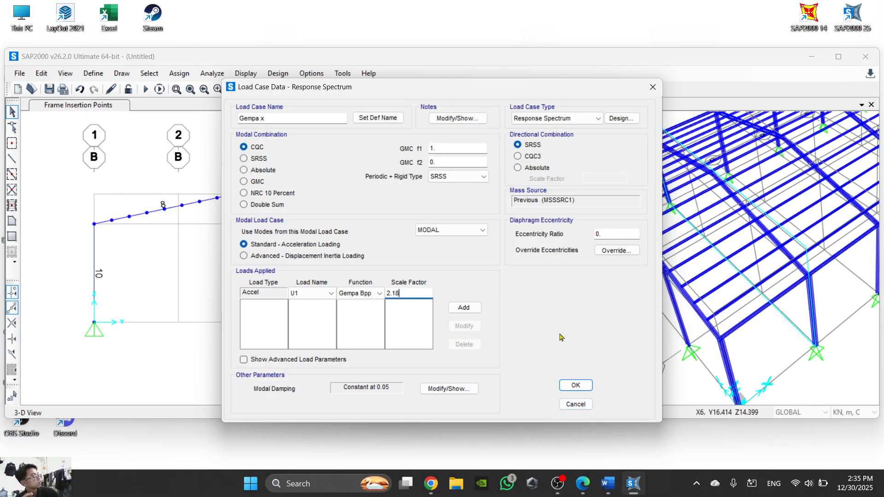
click(464, 308)
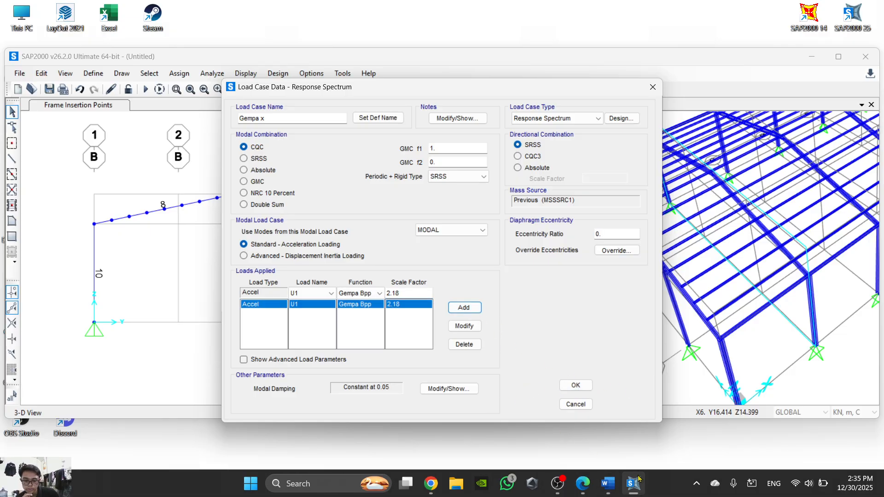
mouse_move(638, 480)
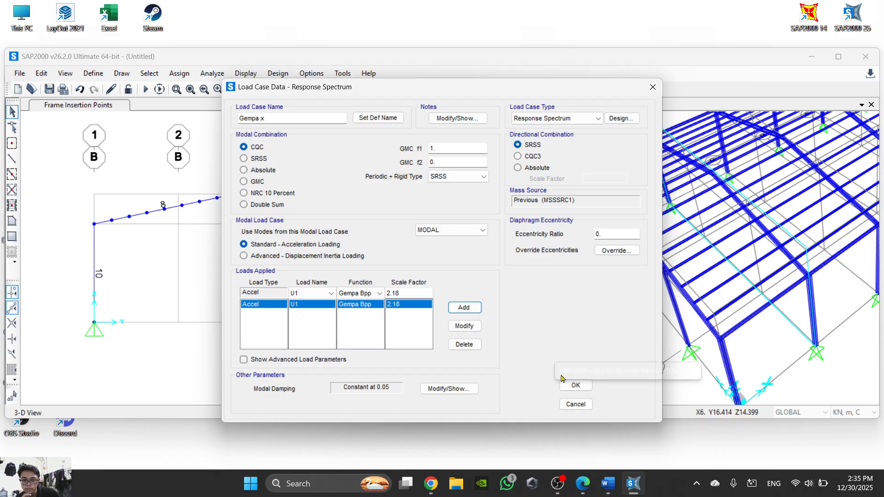
click(575, 386)
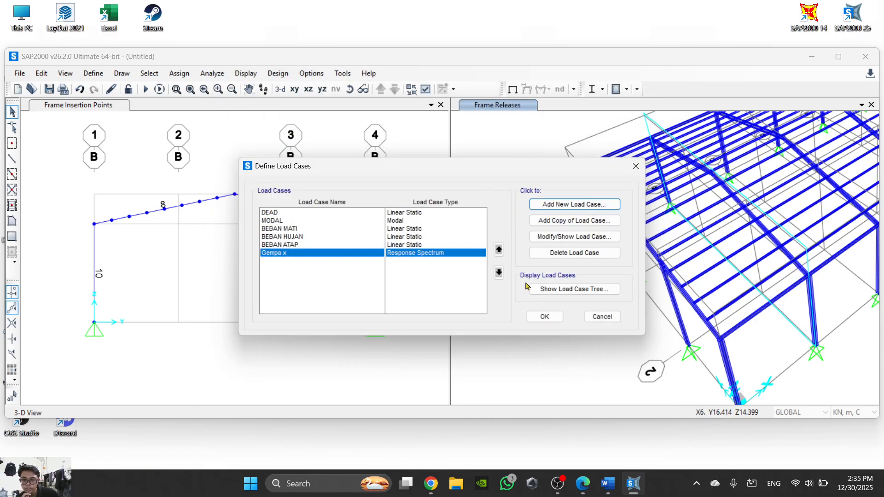
- Copy the Gempa x load case, name the copy Gempa Y and choose U2 as its load name
click(575, 221)
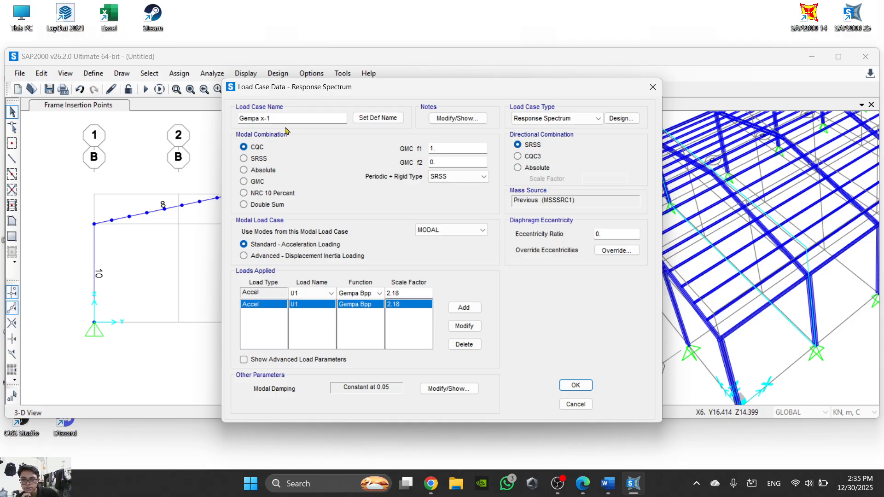
double_click(262, 118)
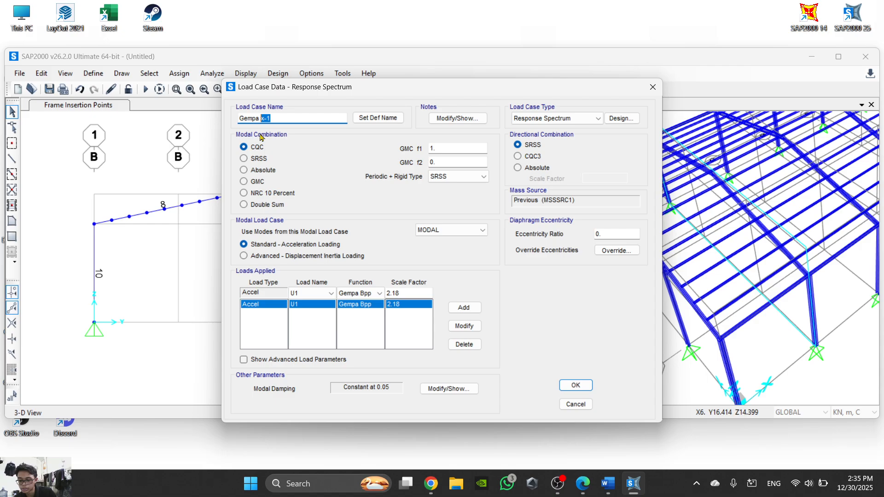
text(Y)
click(322, 293)
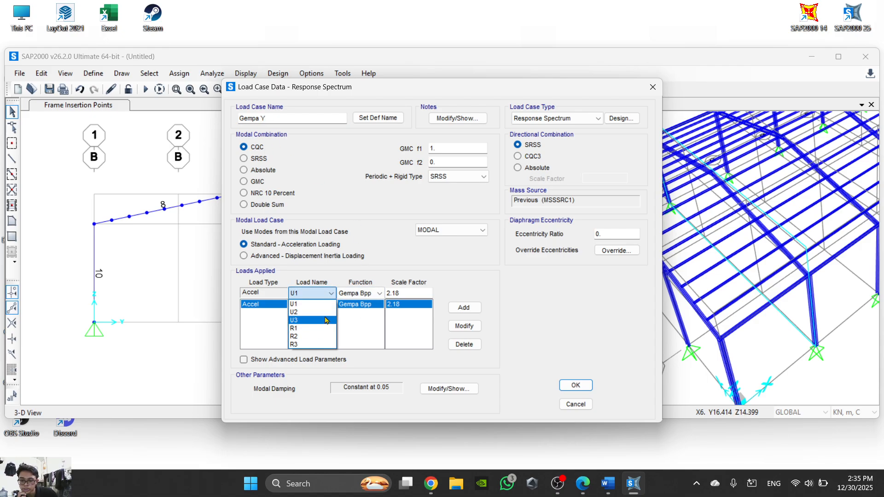
click(328, 313)
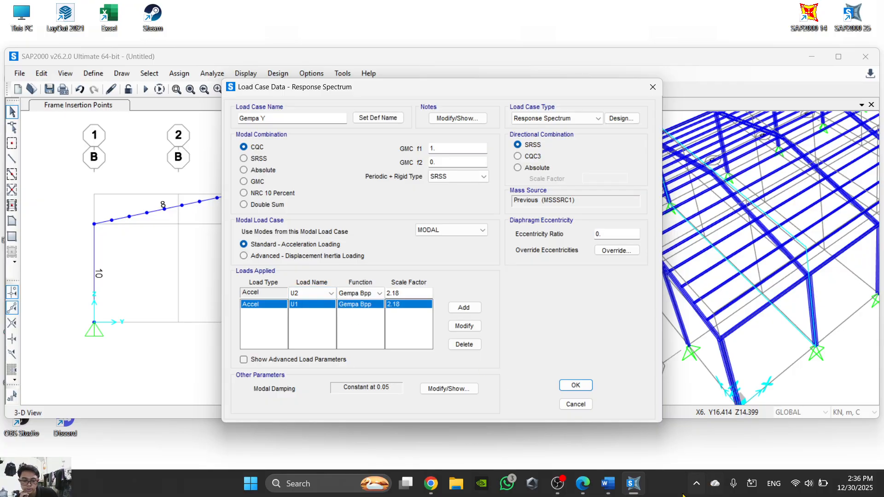
- Check Word step 41, update Gempa Y's applied load to U2, and accept the load case and the load case definitions
click(607, 484)
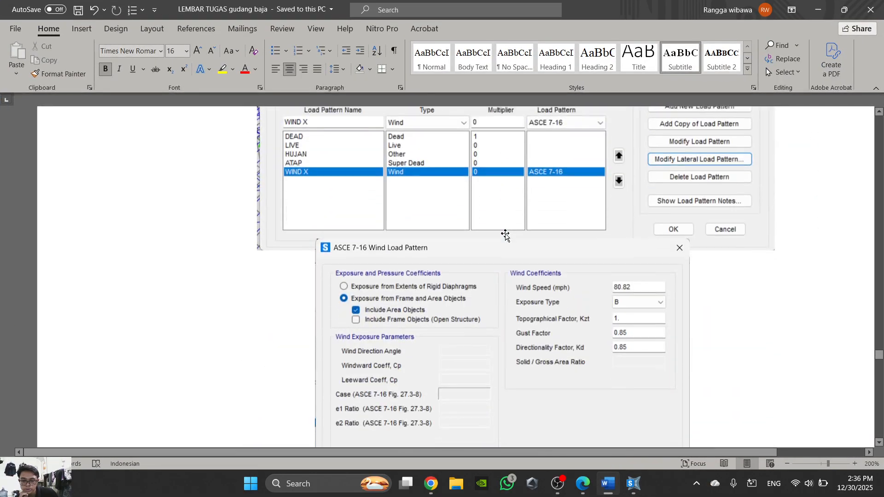
scroll(505, 235, up, 8)
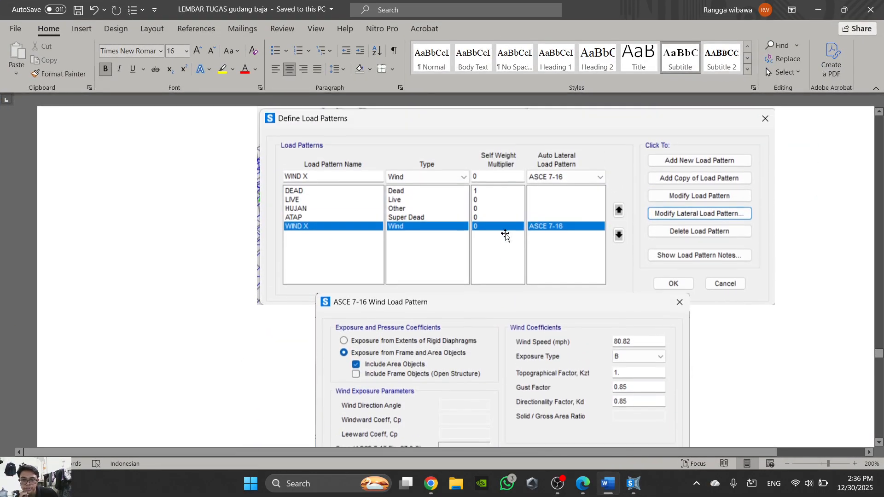
ctrl+scroll(402, 215, down, 7)
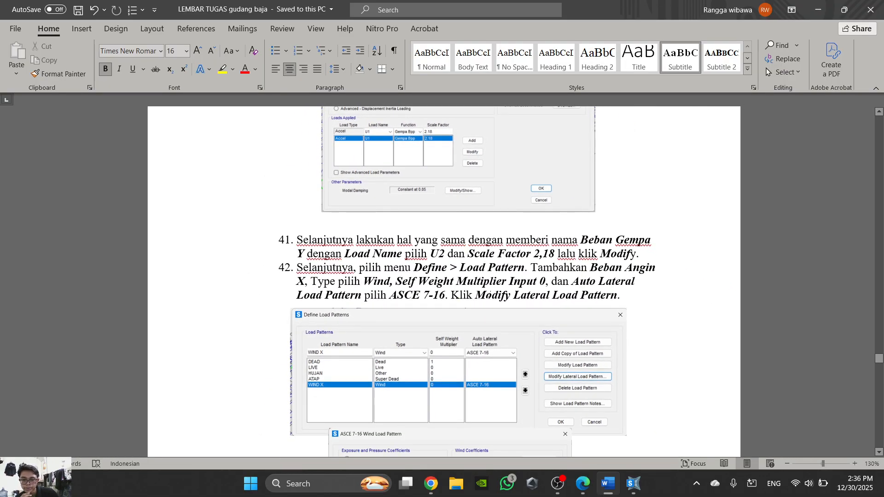
click(634, 483)
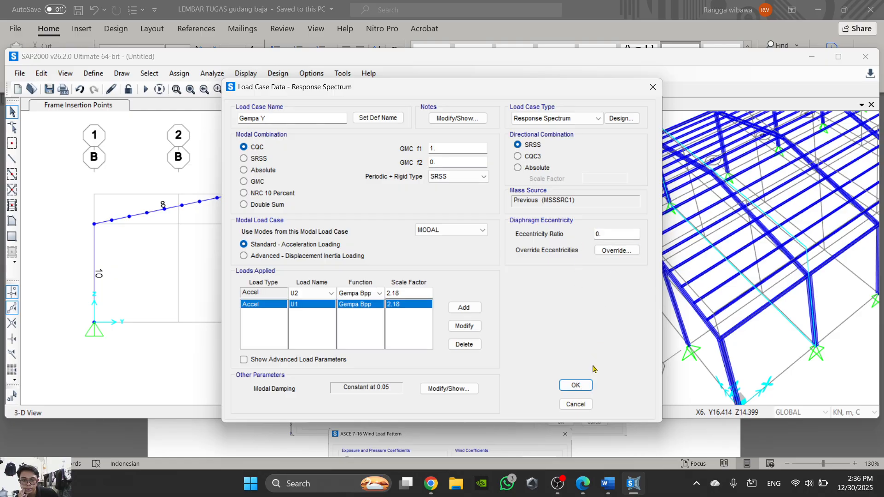
click(581, 390)
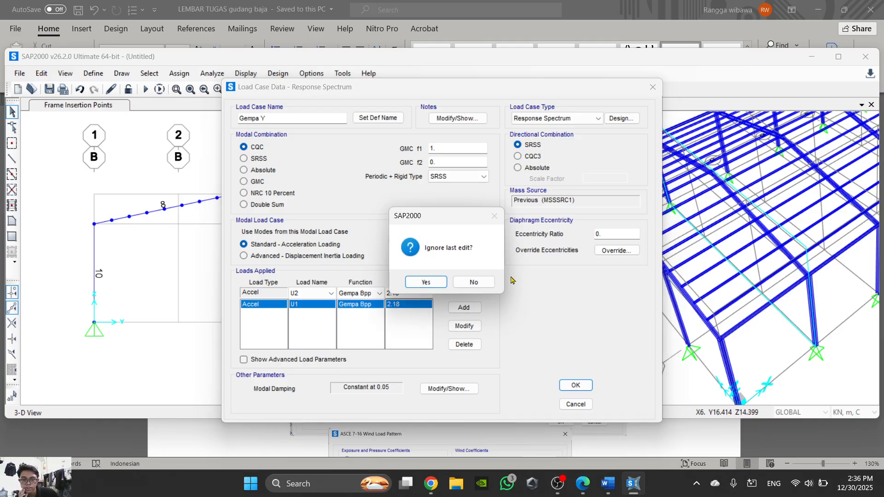
click(468, 282)
click(465, 327)
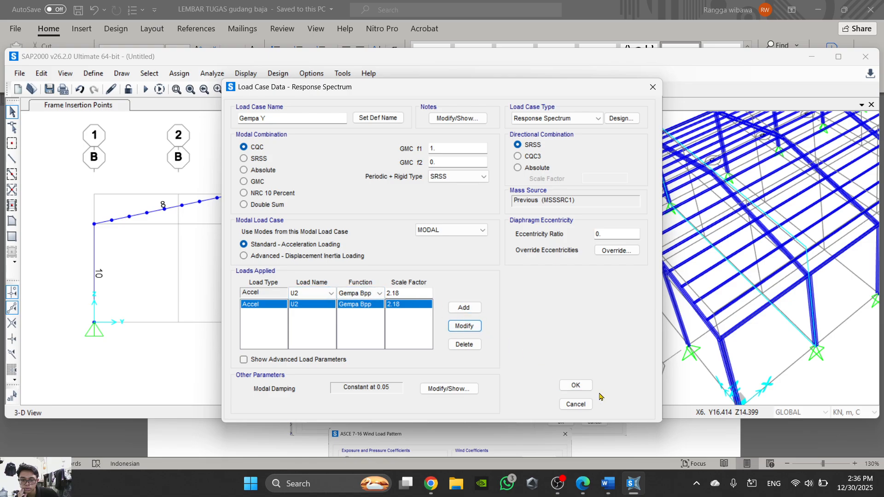
click(575, 385)
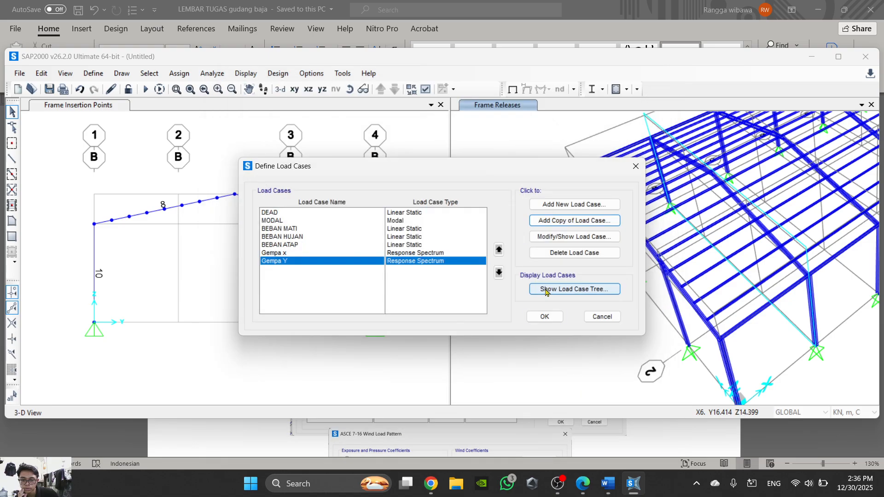
click(549, 317)
- Read Word steps 42 to 46 on the wind load patterns, poly areas and wind pressure coefficients
click(635, 488)
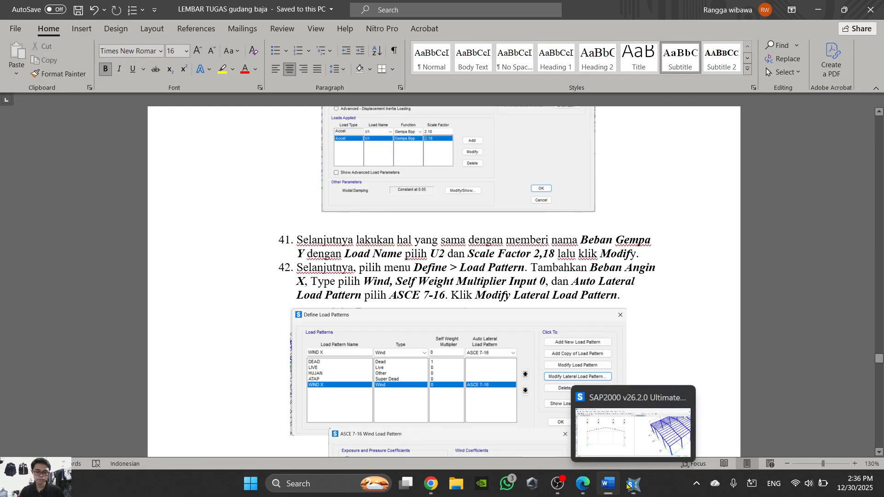
scroll(448, 310, down, 10)
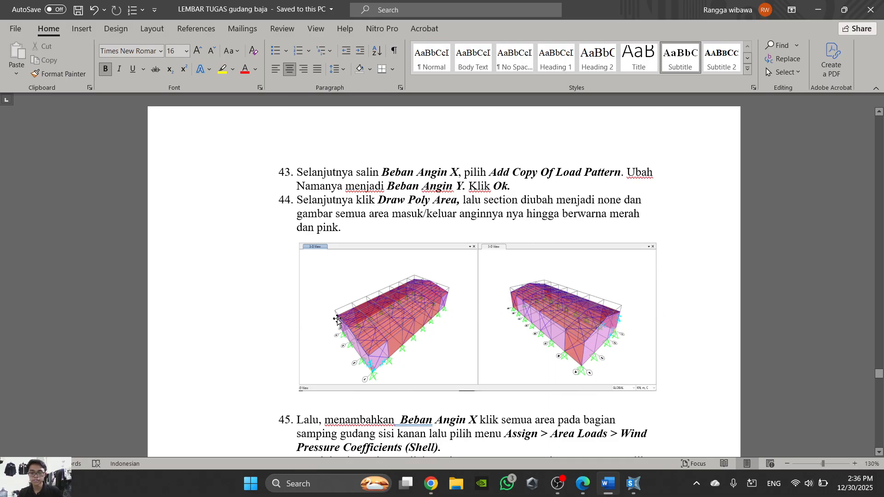
scroll(338, 319, down, 3)
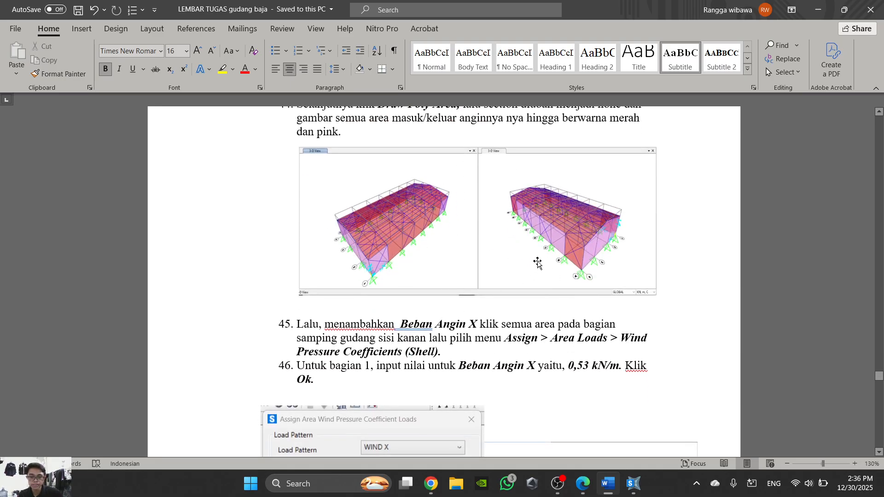
scroll(398, 243, up, 2)
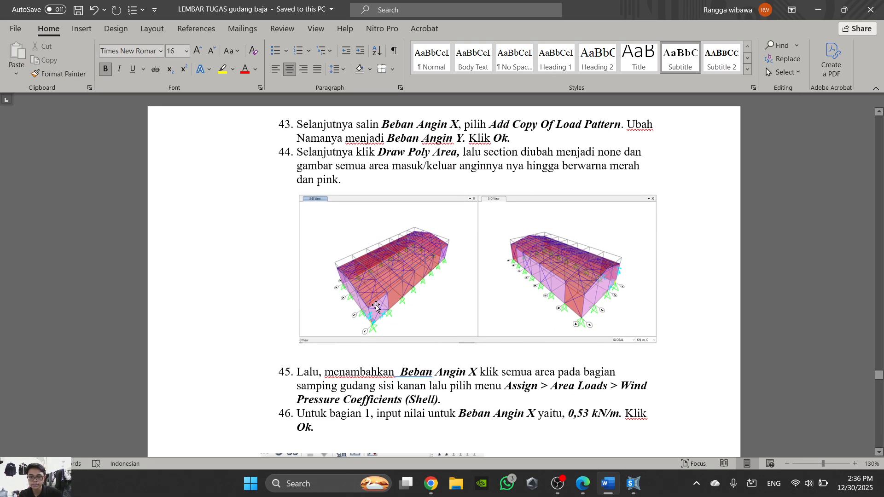
- Switch to SAP2000 and change the frame elevation view to a 3-D view of the warehouse
click(627, 488)
click(626, 490)
middle_drag(693, 336, 676, 308)
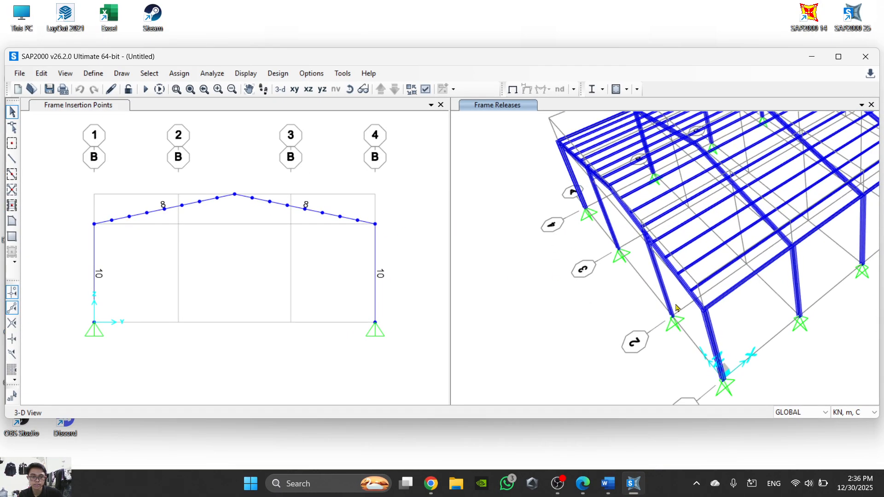
click(407, 183)
click(280, 89)
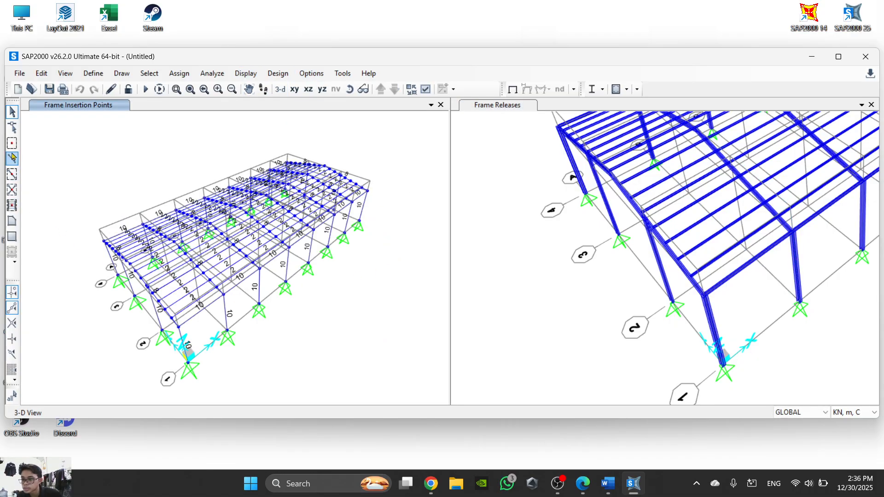
click(12, 221)
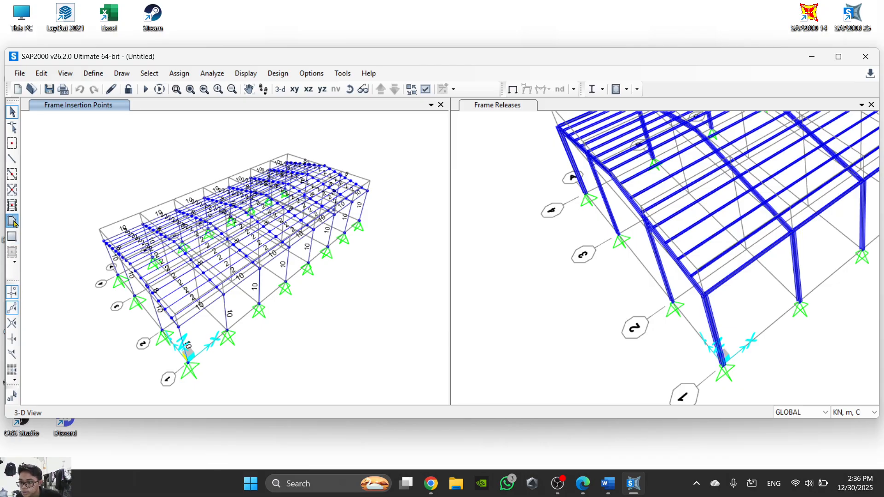
scroll(193, 370, up, 5)
scroll(193, 371, down, 5)
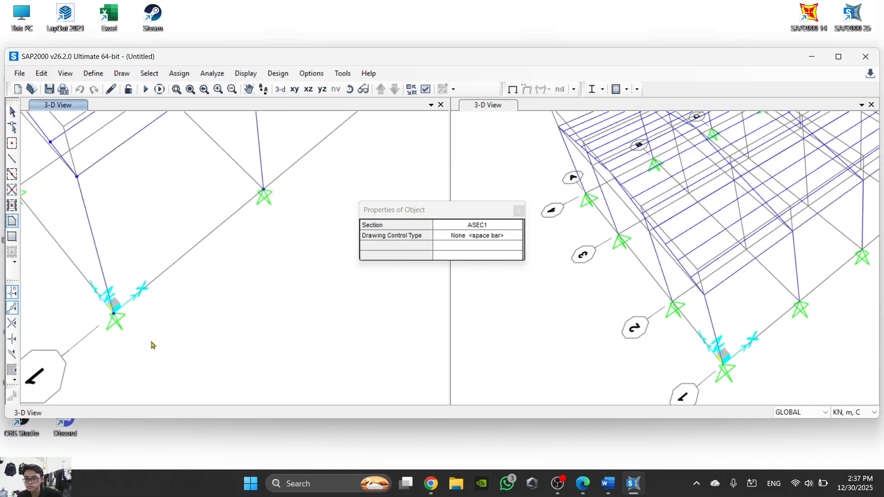
key(Escape)
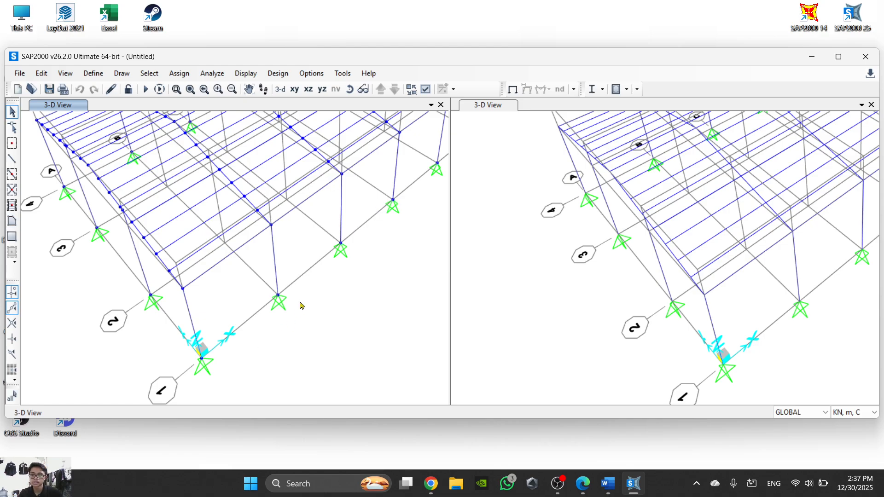
- Draw a straight Wind Brace frame from the column base at grid A-1 to the top of the side-wall column at B-1
scroll(290, 302, down, 4)
scroll(244, 286, up, 2)
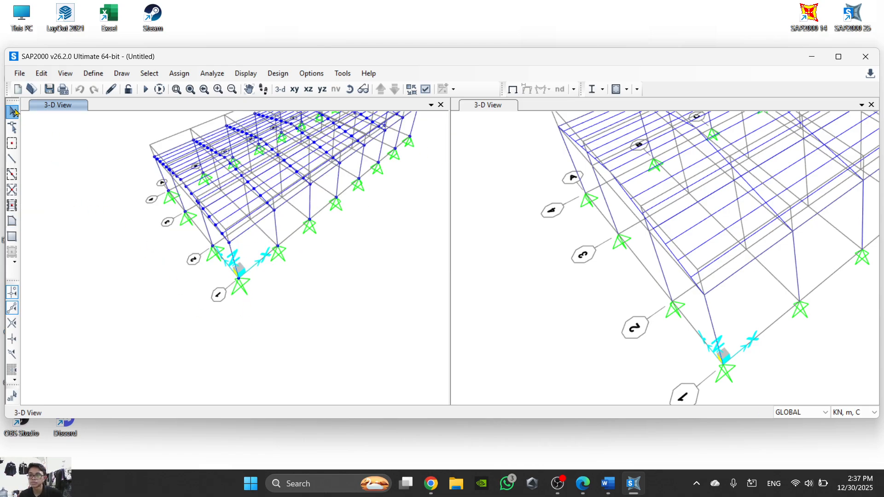
click(11, 159)
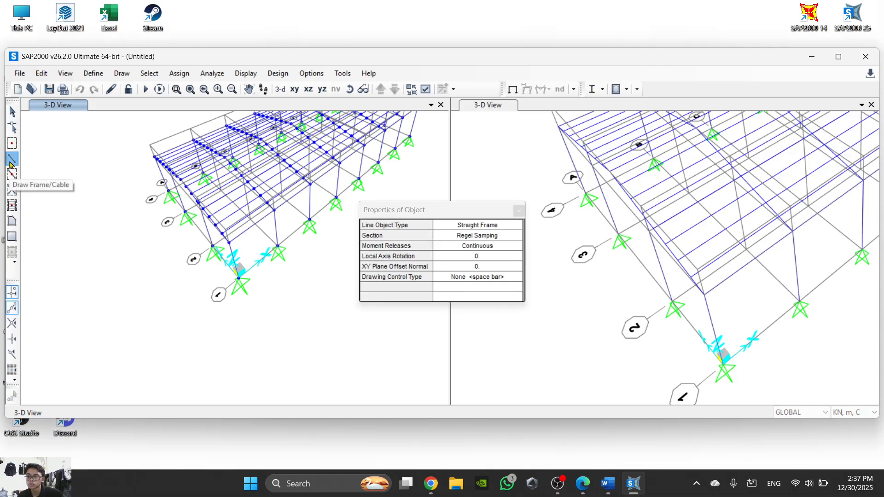
click(488, 235)
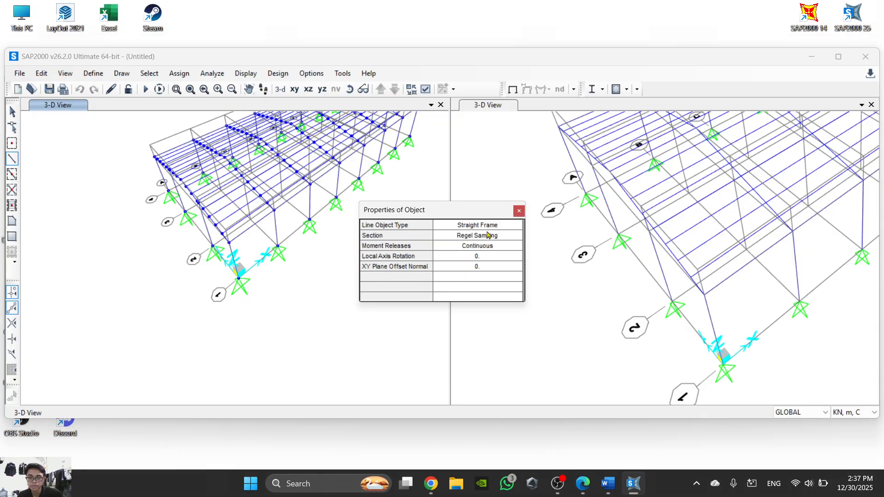
click(503, 237)
click(476, 296)
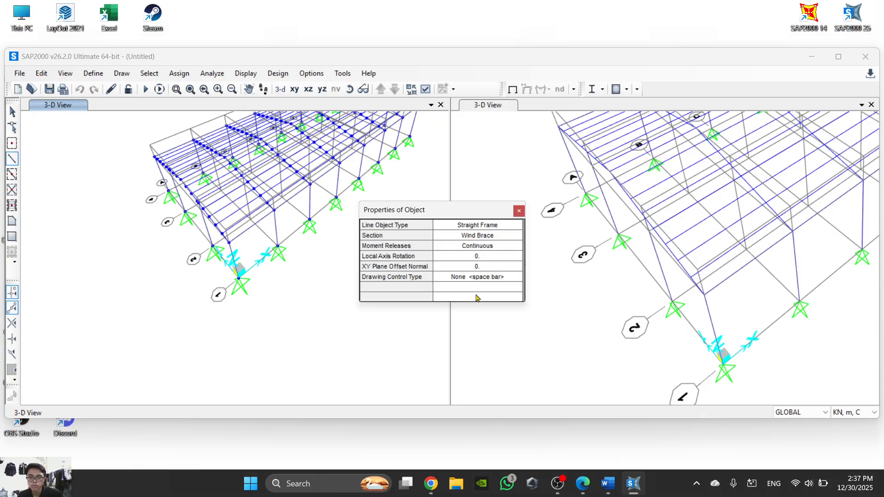
scroll(230, 285, up, 5)
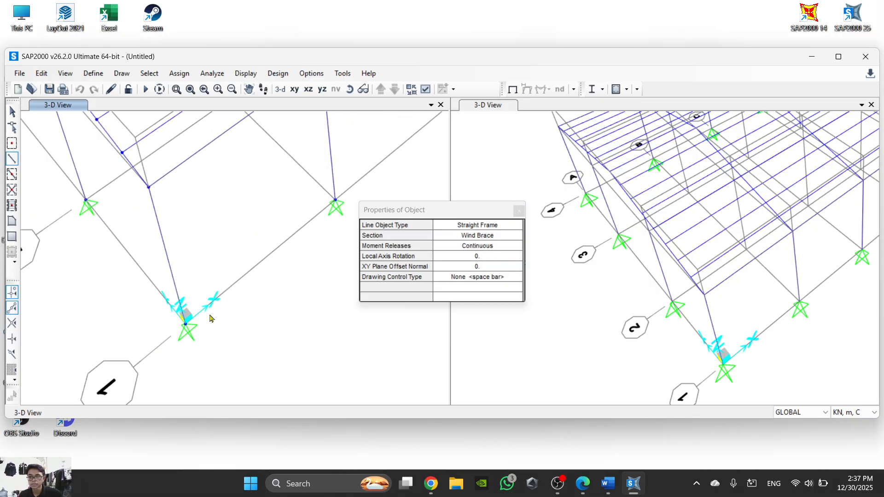
click(151, 392)
middle_drag(258, 176, 244, 253)
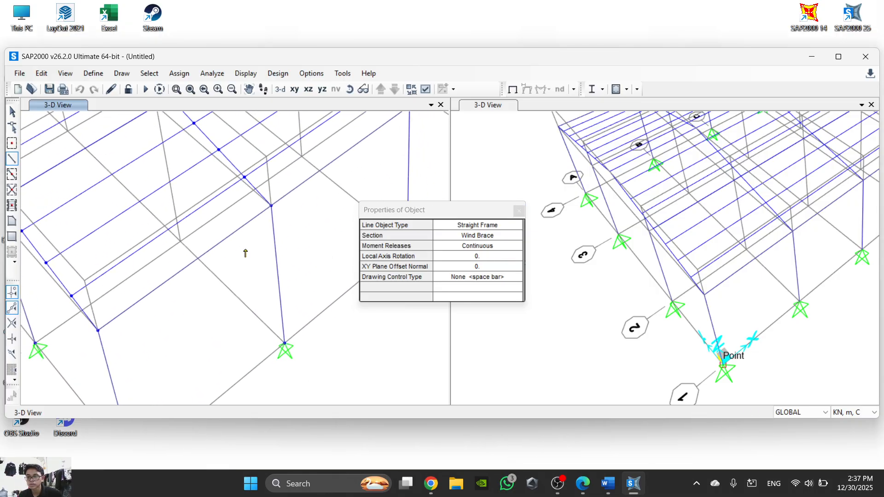
click(268, 206)
- Continue the Wind Brace in a zigzag across the first roof bay between frames A and B, ending at the far eave of frame B
middle_drag(194, 213, 283, 239)
scroll(102, 194, down, 2)
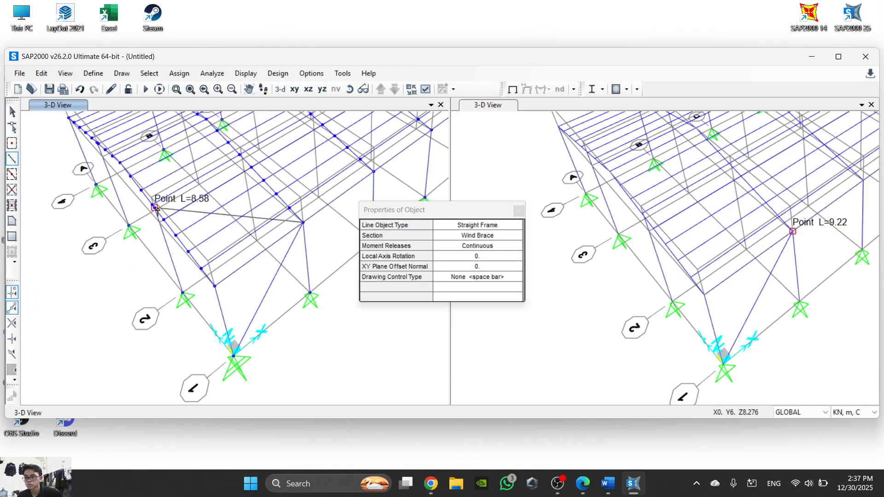
scroll(170, 207, up, 3)
click(133, 186)
scroll(164, 274, down, 3)
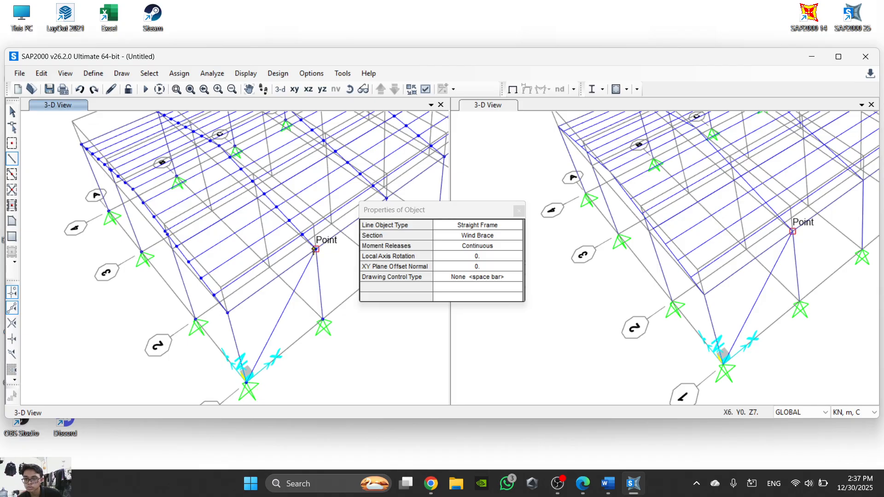
click(177, 247)
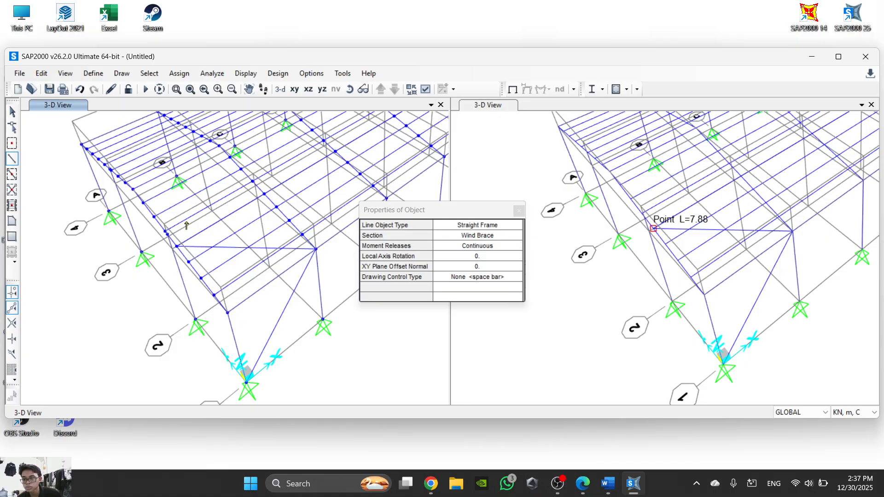
click(219, 147)
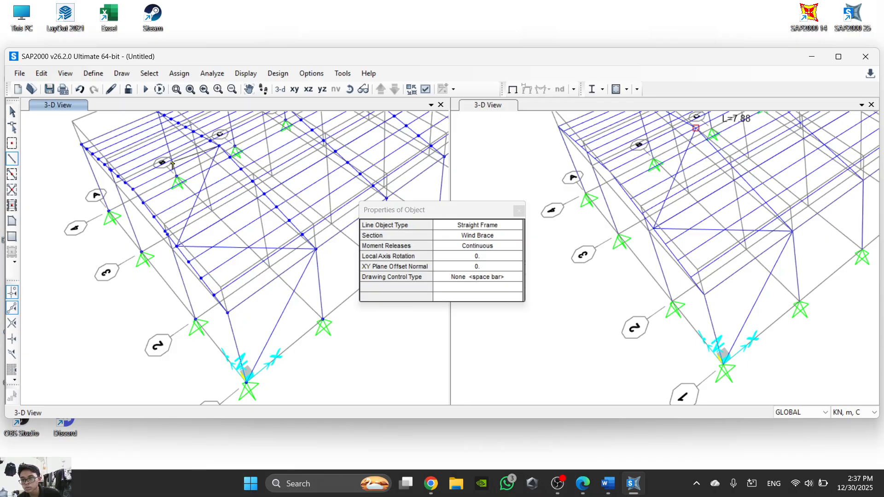
scroll(106, 168, up, 2)
click(108, 168)
middle_drag(121, 175, 121, 281)
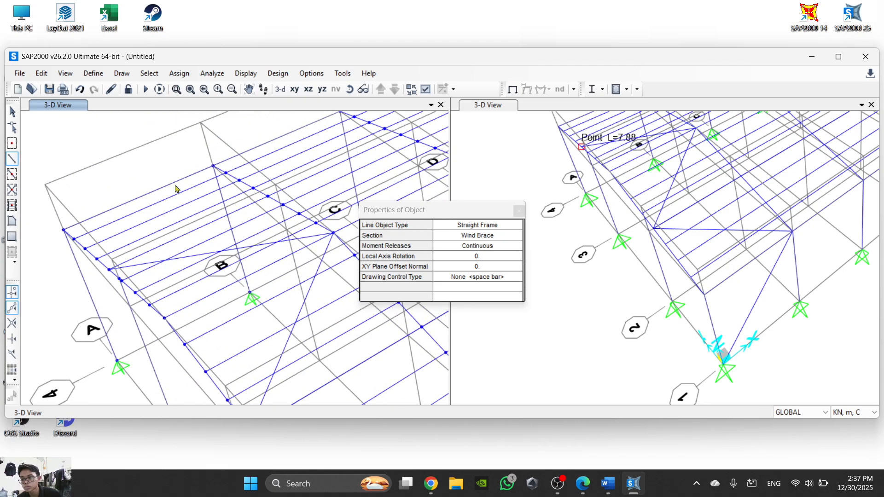
click(213, 168)
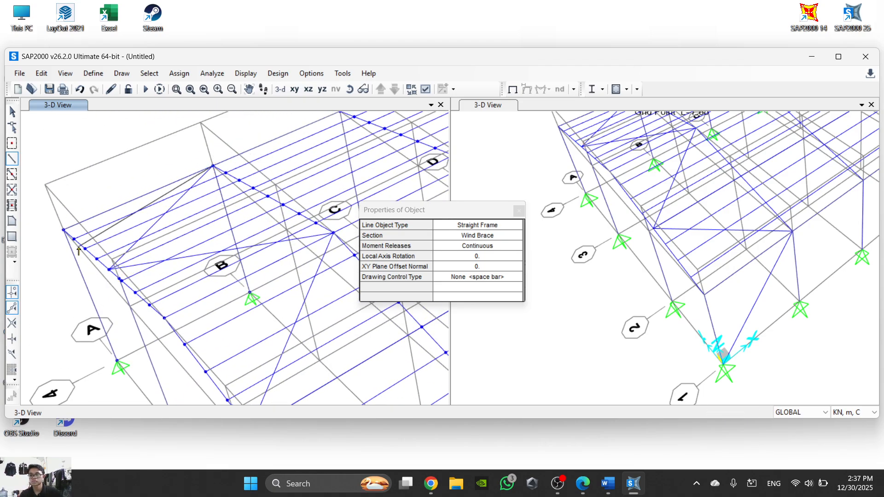
- Draw the opposing Wind Brace zigzag from the far eave of frame A across the roof and down to the column base at B-1
click(63, 230)
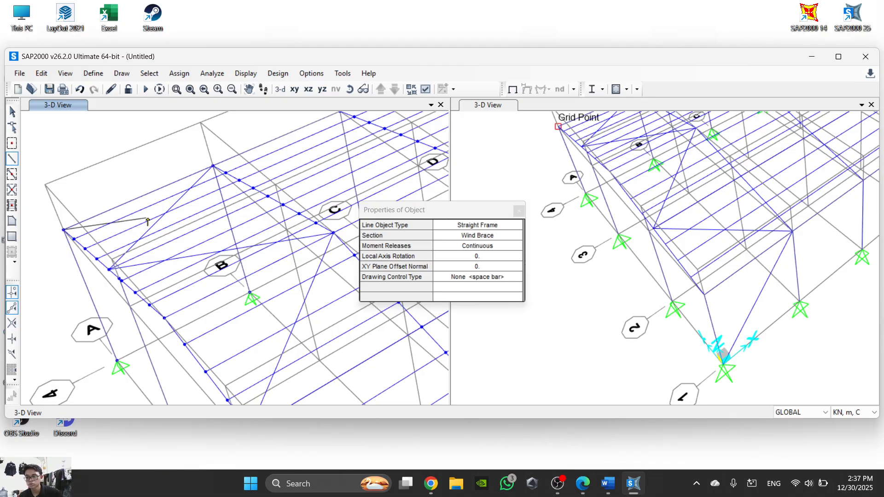
click(268, 196)
click(162, 318)
middle_drag(261, 330, 170, 289)
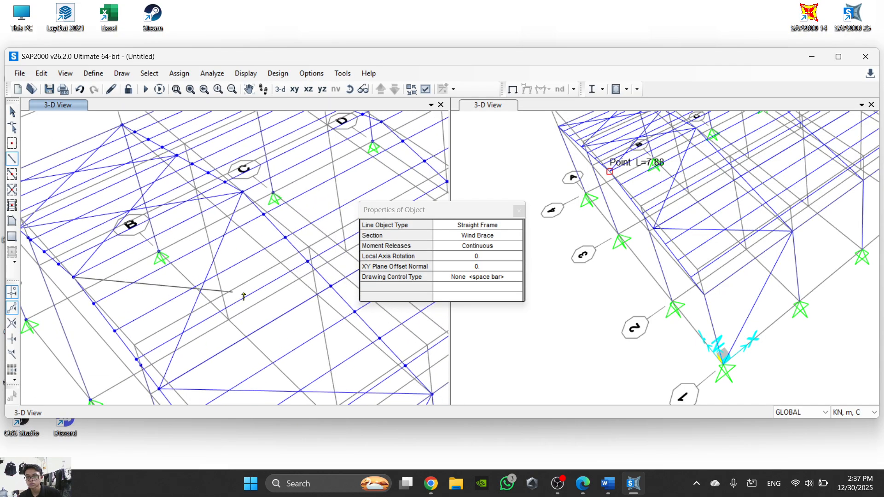
click(330, 287)
scroll(211, 258, down, 2)
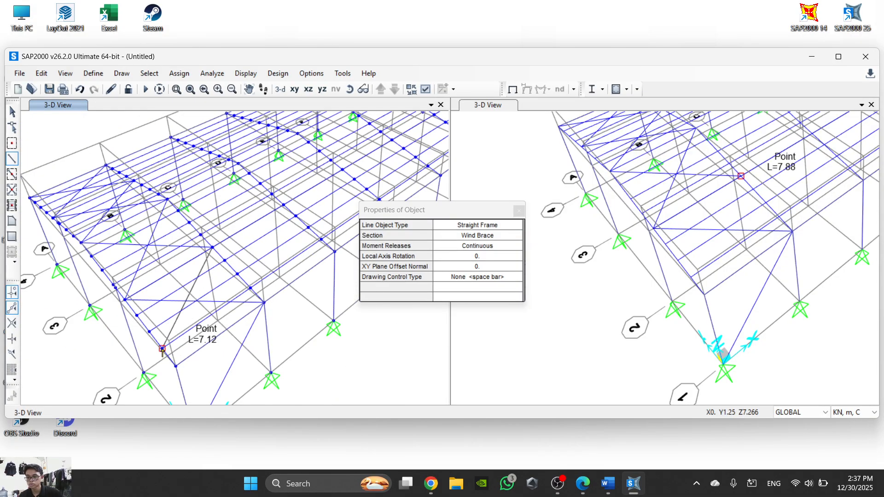
click(176, 366)
middle_drag(248, 384, 233, 352)
click(255, 341)
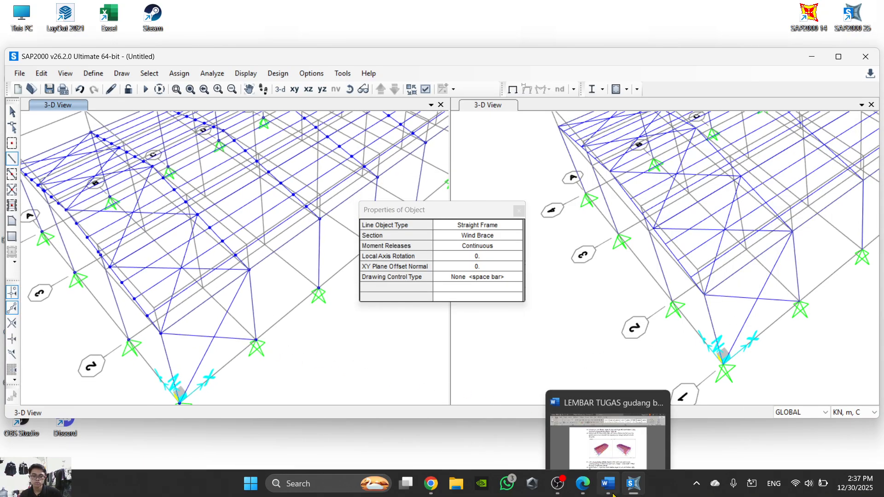
- Reread Word steps 30 to 34 on the wind brace section, moment releases, cross-bracing layout and replication, and return to SAP2000
click(612, 494)
scroll(517, 294, up, 15)
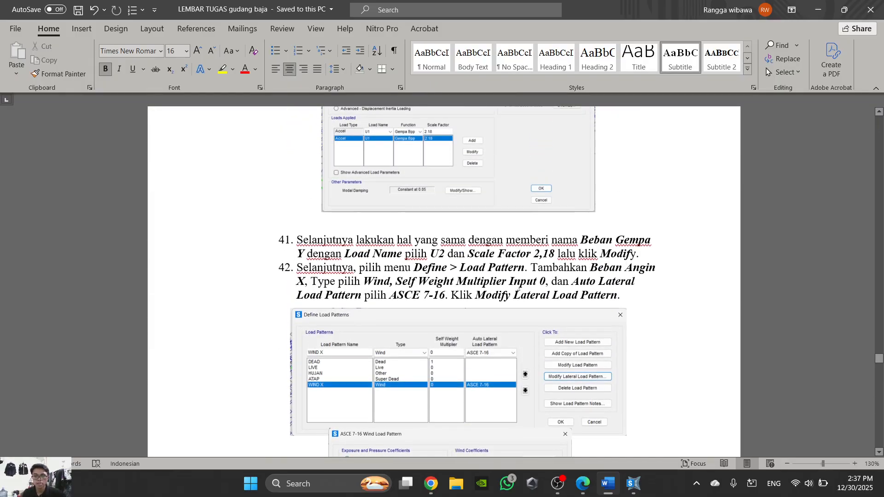
scroll(517, 293, up, 20)
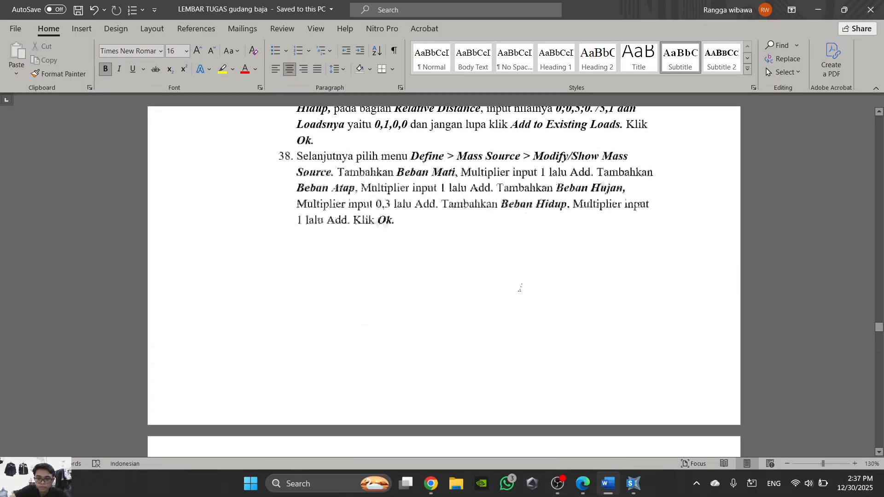
scroll(521, 289, up, 20)
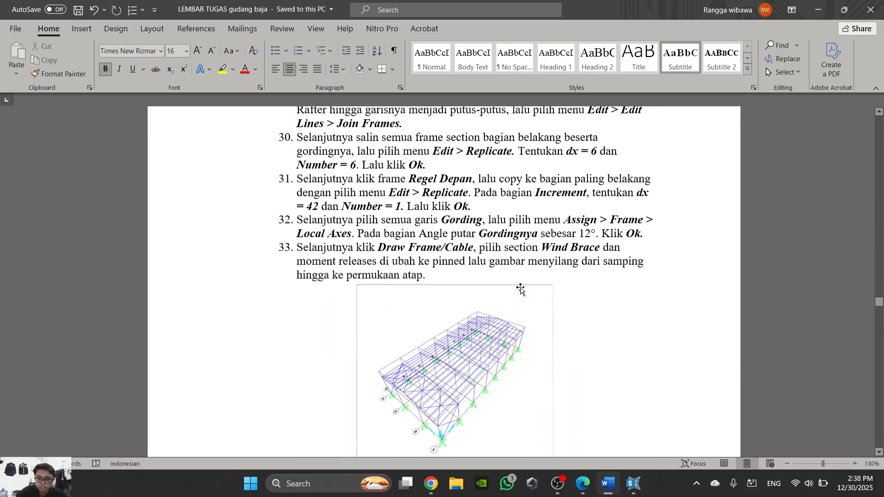
scroll(521, 289, down, 5)
scroll(521, 288, up, 2)
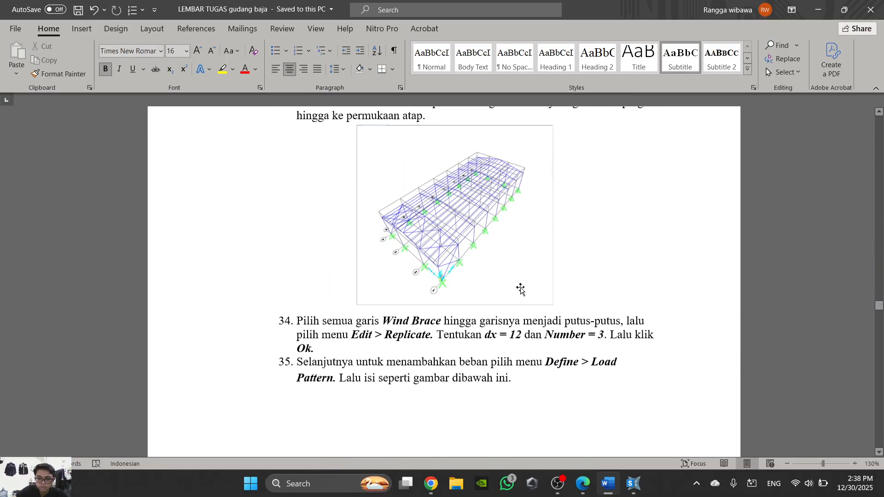
scroll(520, 289, up, 4)
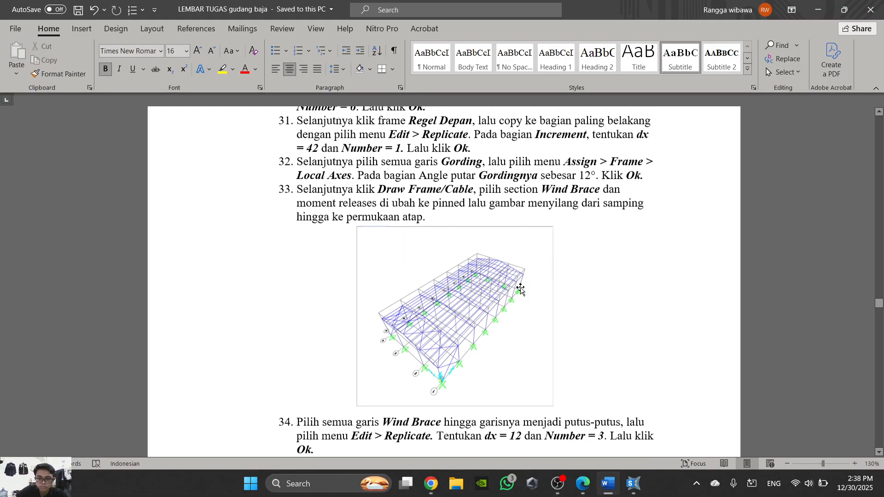
scroll(520, 289, down, 2)
scroll(521, 288, up, 7)
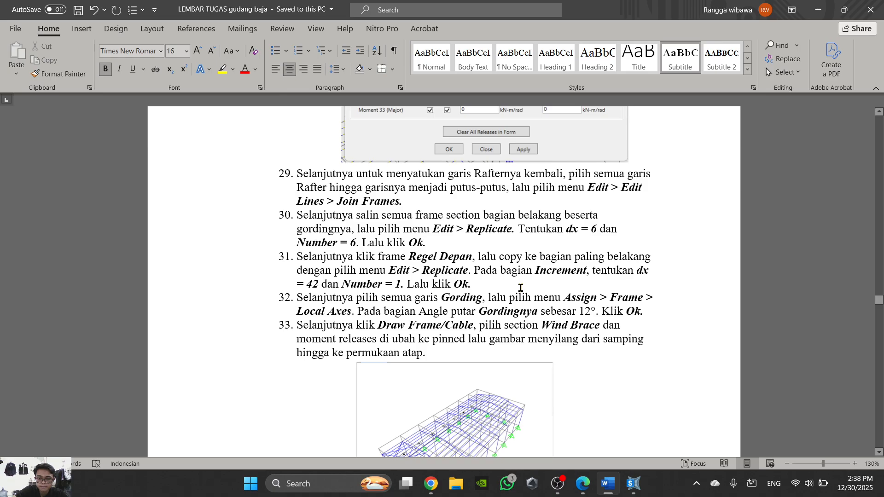
scroll(521, 288, down, 20)
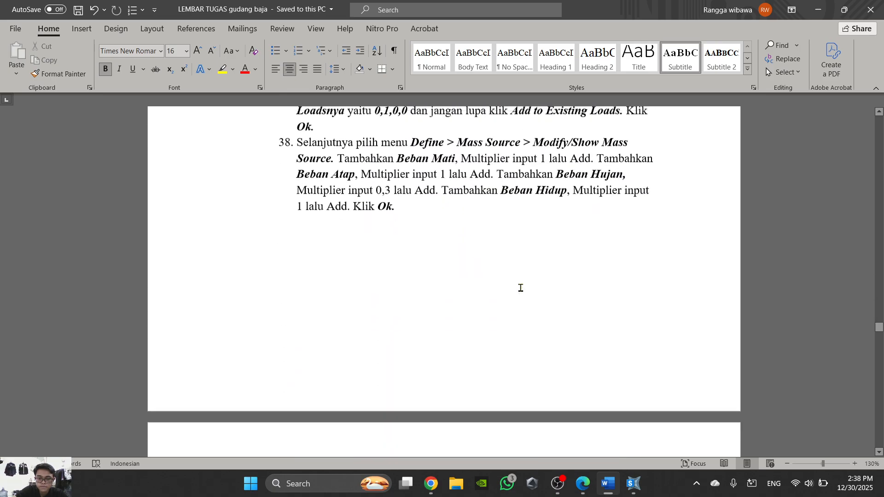
scroll(521, 288, up, 3)
click(607, 484)
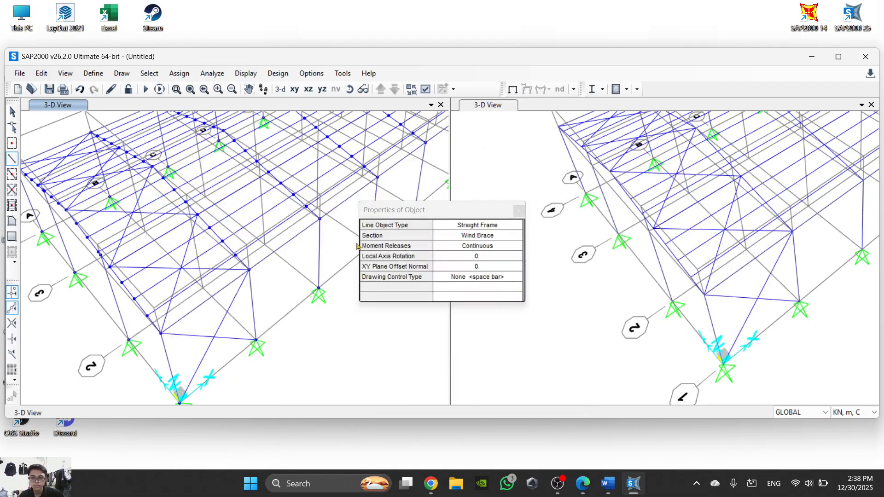
- Cross-brace the grid 4 side wall between frames A and B with two Wind Brace members running from column tops to opposite bases
middle_drag(287, 302, 298, 310)
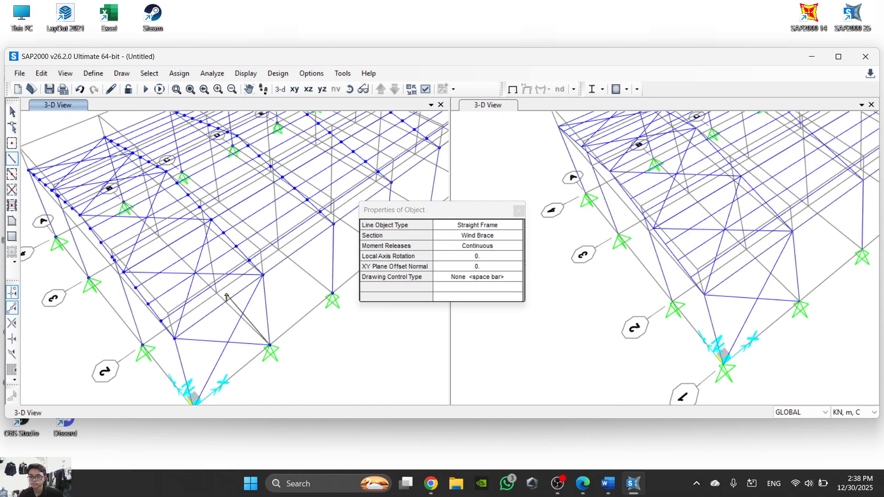
key(Escape)
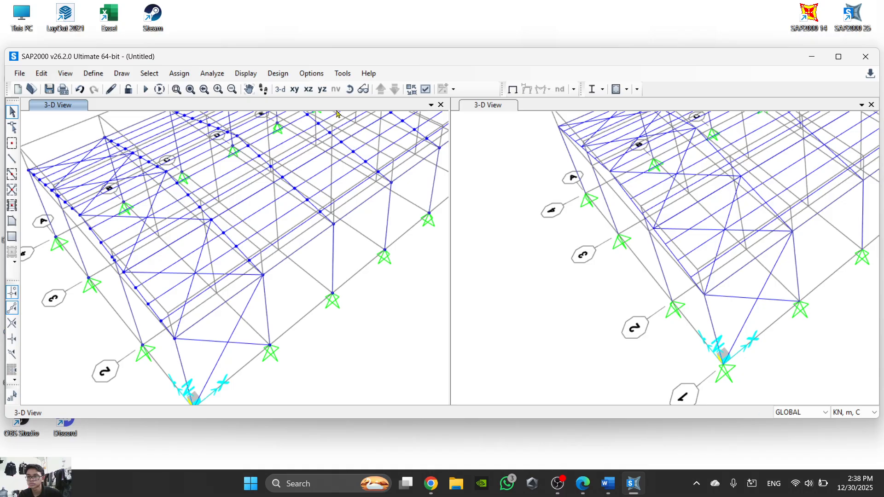
click(350, 92)
drag(179, 244, 667, 187)
middle_drag(281, 330, 338, 256)
click(12, 159)
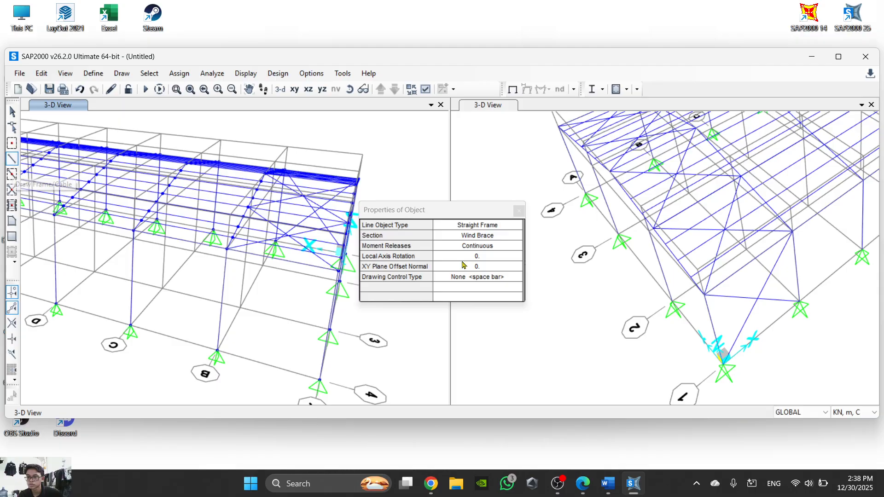
click(227, 249)
click(320, 380)
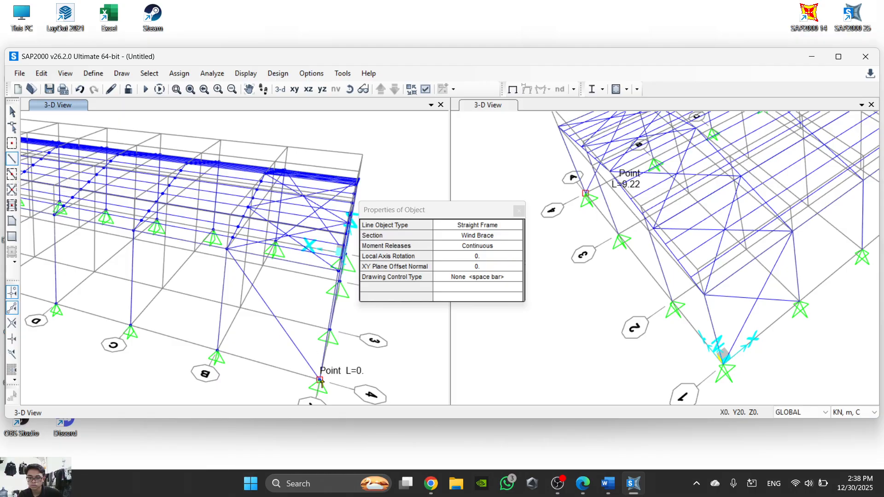
click(217, 350)
click(339, 281)
middle_drag(339, 281, 217, 255)
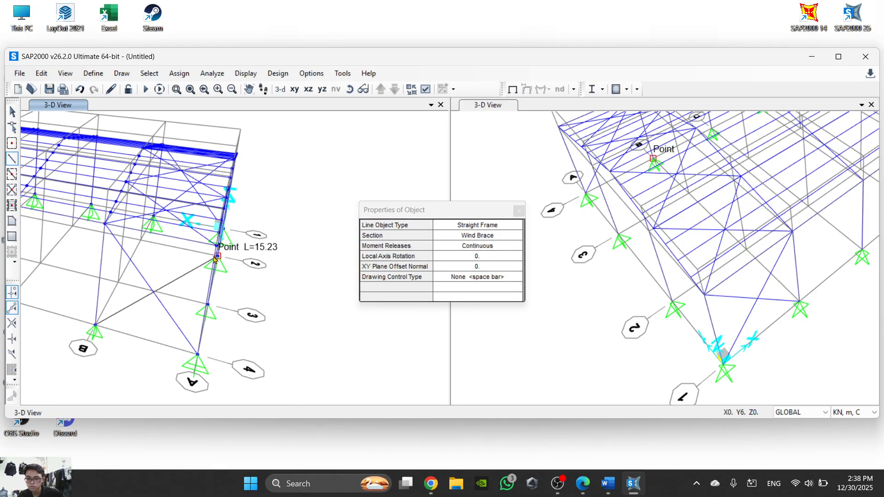
key(Escape)
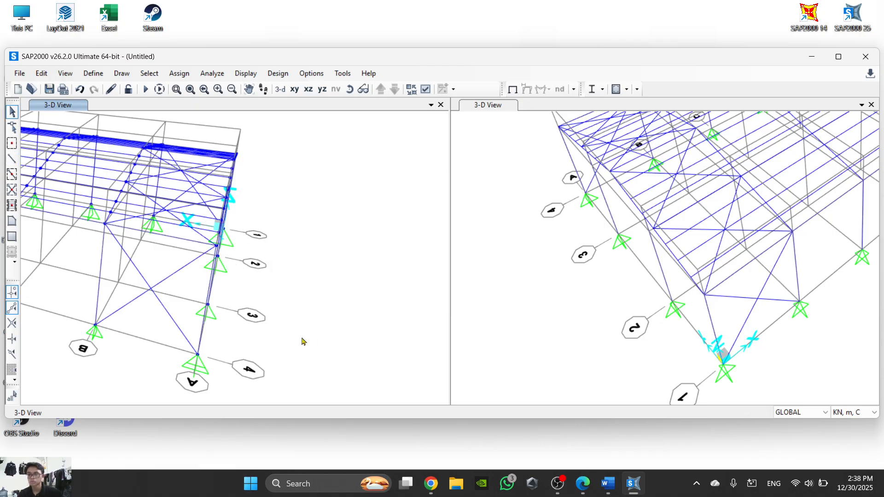
- Restore the default 3D view and select all frames assigned the Wind Brace section
scroll(195, 322, down, 2)
scroll(212, 285, up, 2)
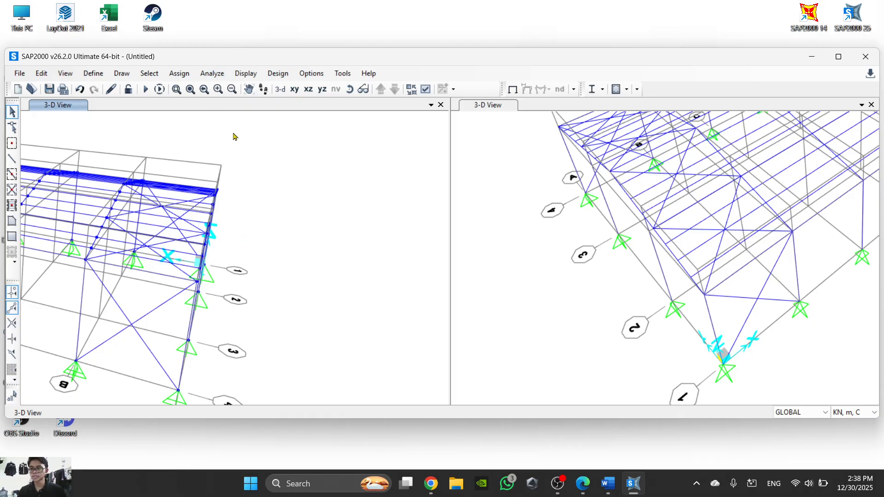
click(148, 73)
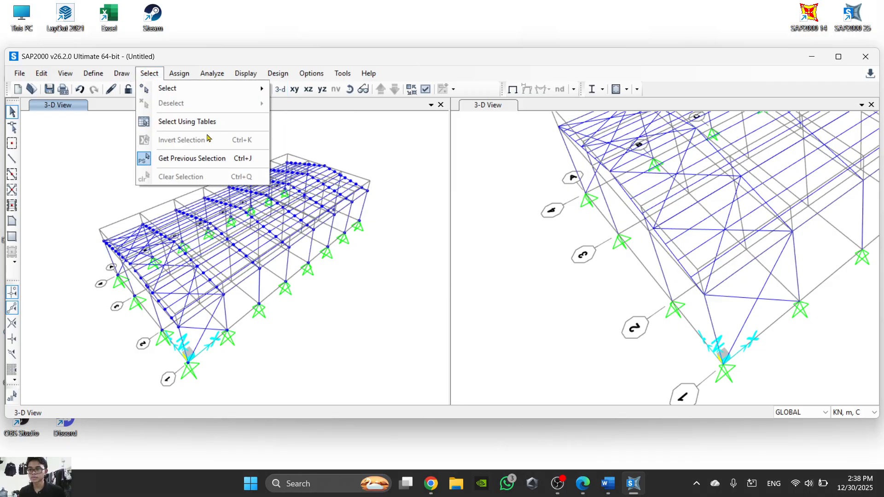
mouse_move(210, 88)
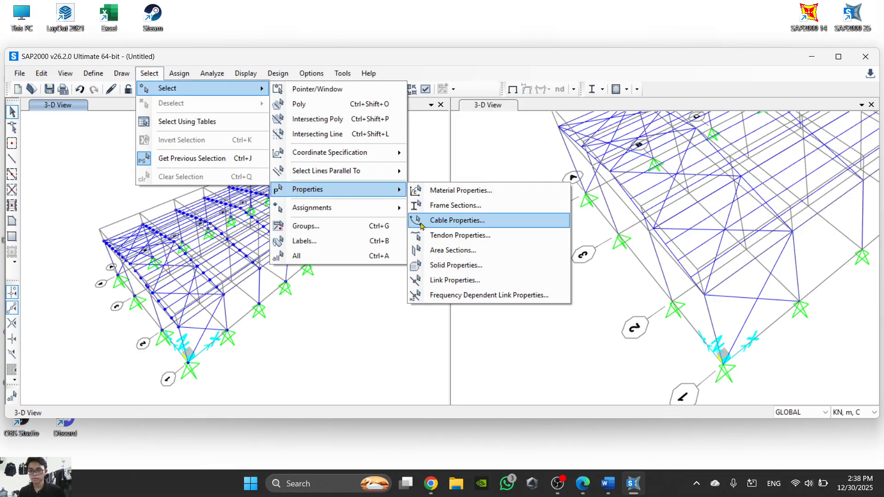
click(476, 210)
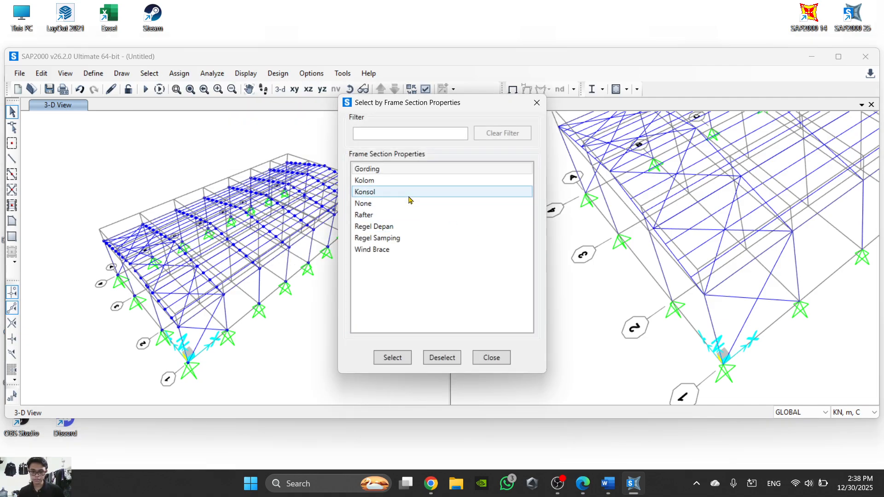
click(407, 250)
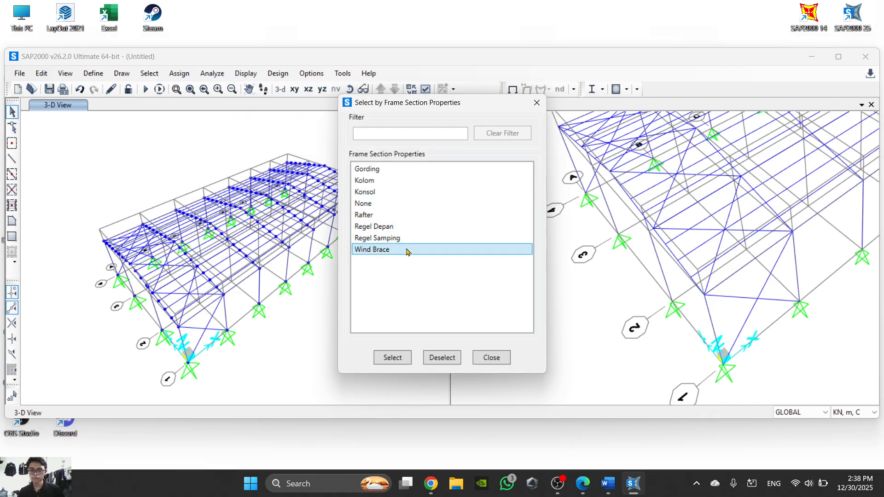
click(400, 359)
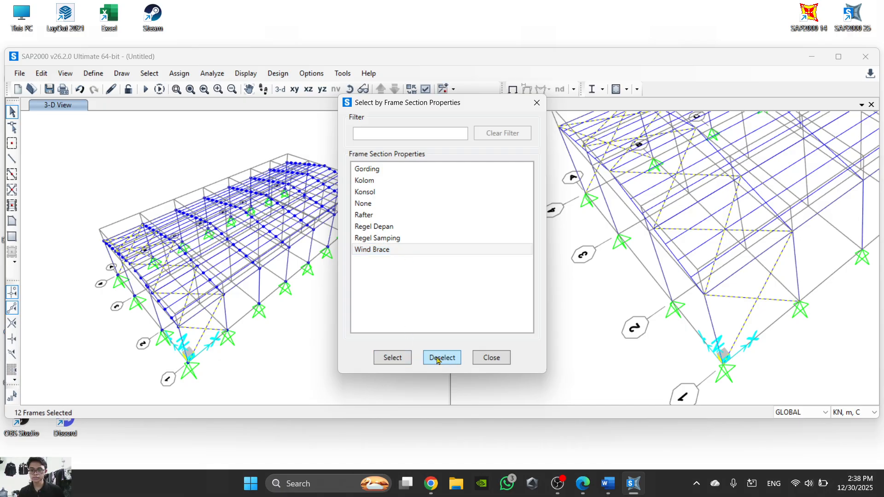
click(491, 358)
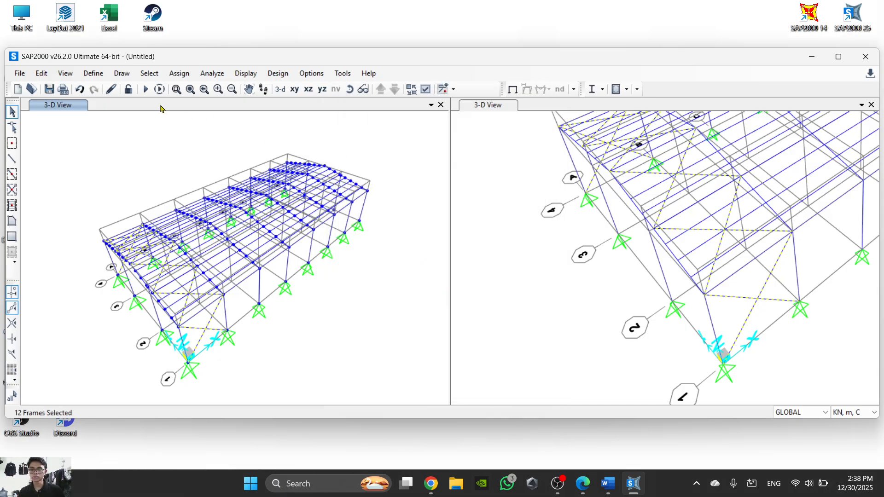
- Start a linear replication of the selected wind braces with dx set to 12
click(94, 73)
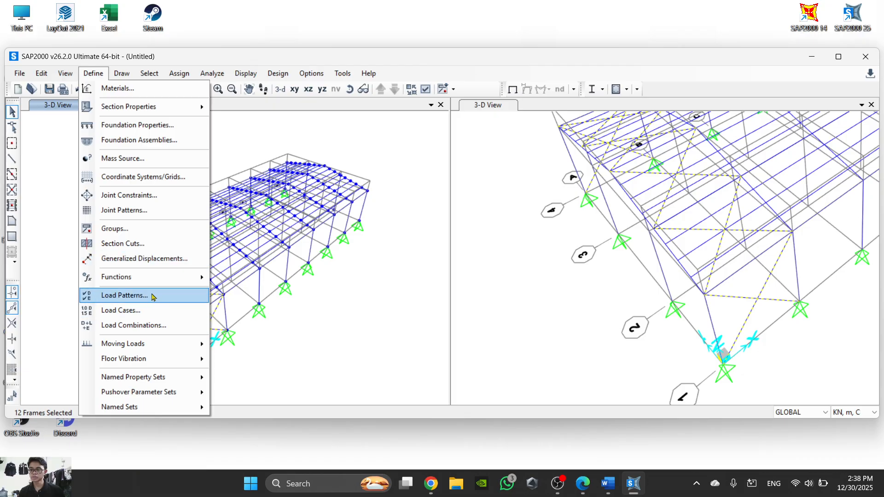
click(42, 73)
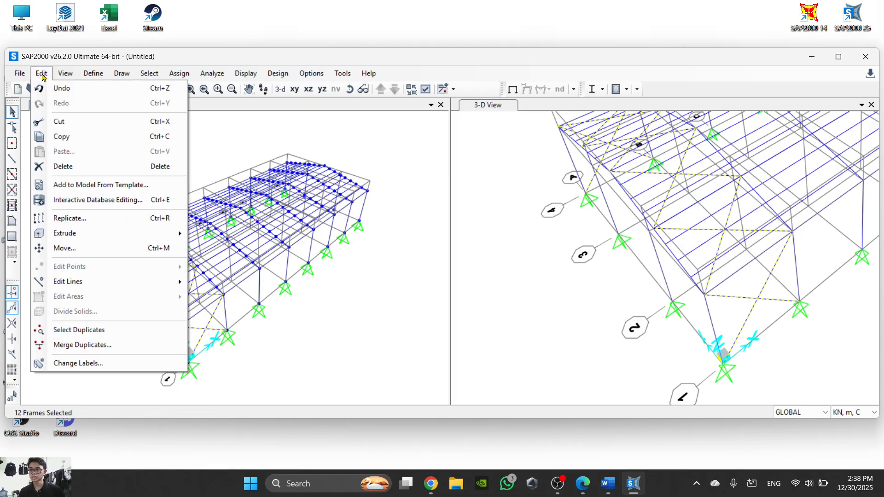
click(125, 219)
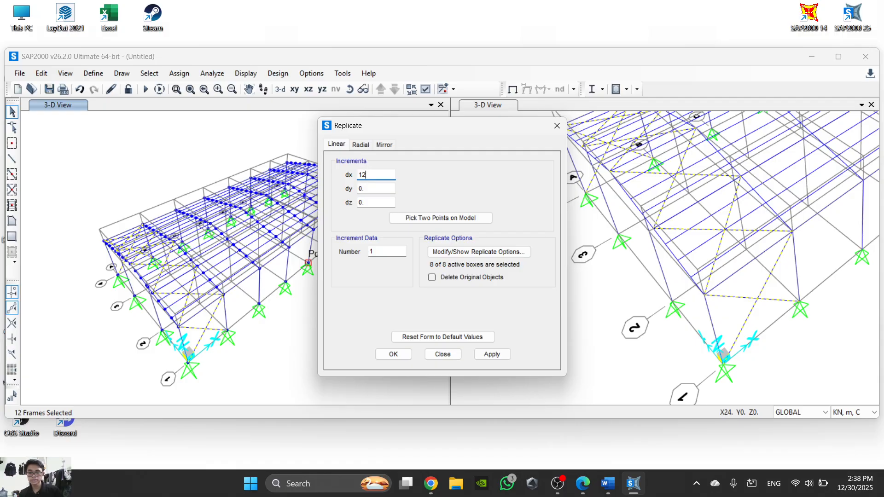
middle_drag(263, 340, 188, 324)
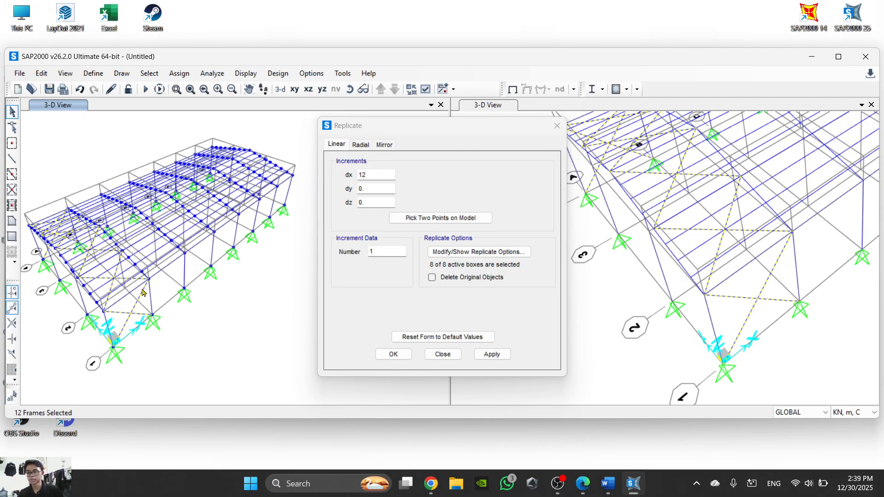
- Look through the Word instructions from step 29 onward for the wind brace replication and the illustrated bracing layout of the warehouse
click(607, 488)
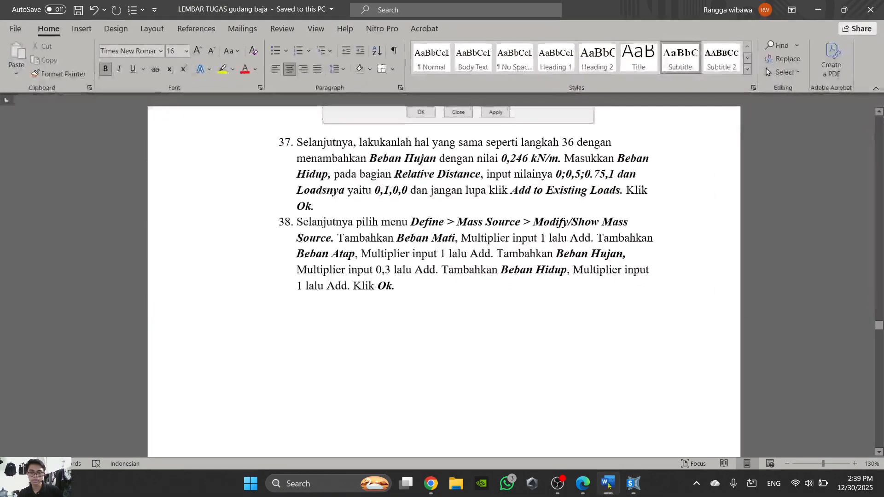
click(607, 487)
click(588, 486)
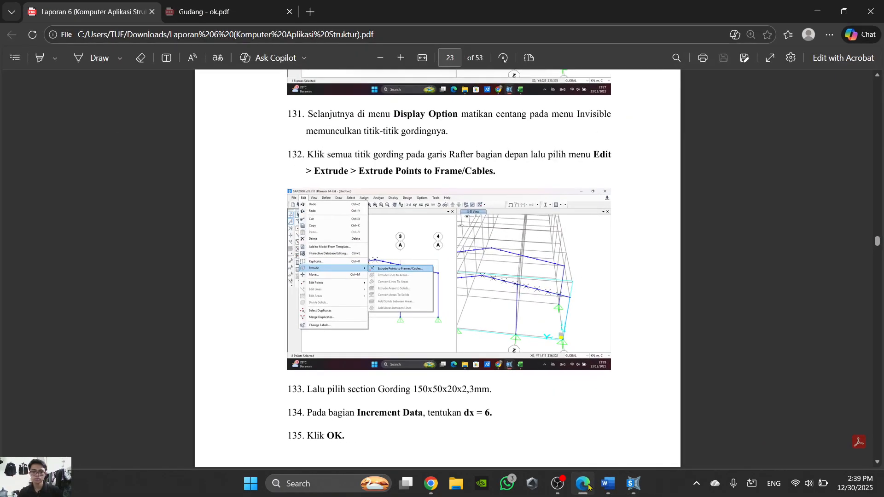
click(588, 486)
click(595, 474)
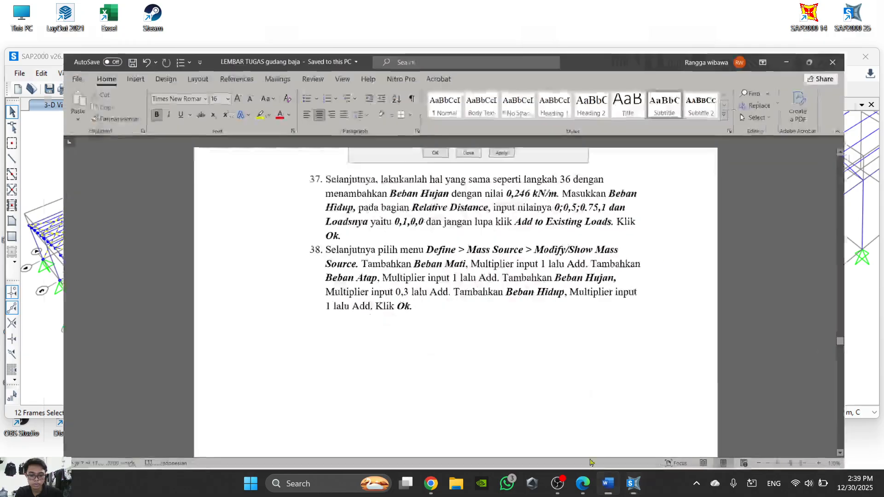
scroll(408, 304, up, 20)
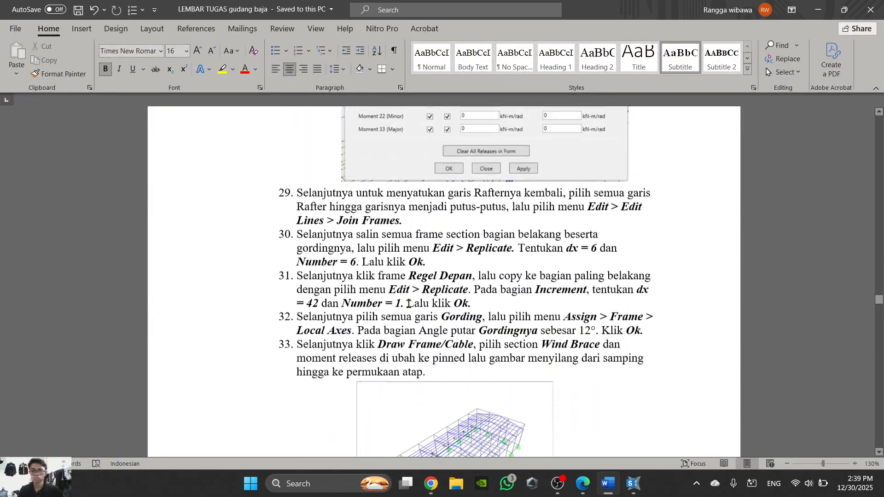
scroll(408, 304, down, 3)
scroll(512, 330, up, 1)
scroll(529, 321, down, 15)
scroll(529, 321, down, 20)
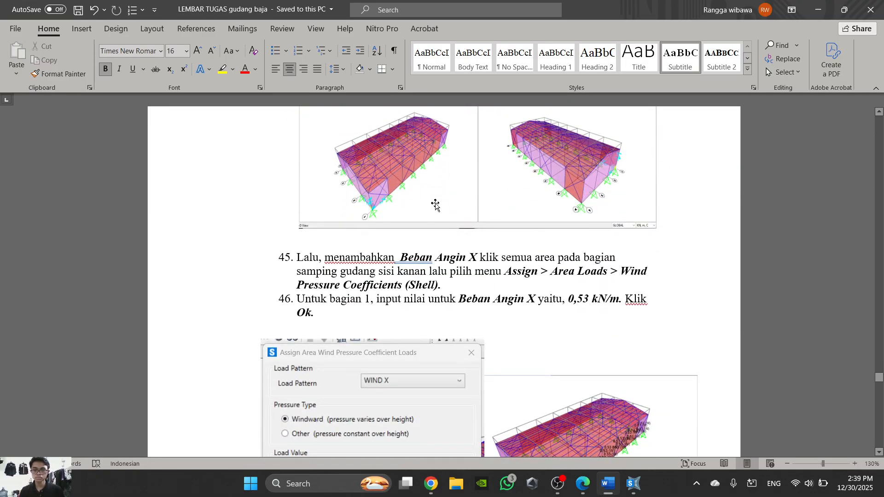
ctrl+scroll(379, 198, up, 2)
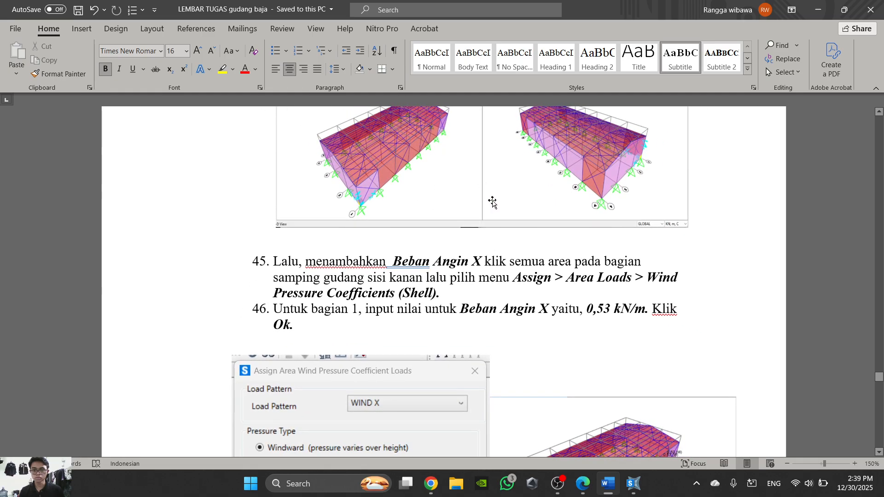
- Return to SAP2000, set the number of copies to 3, and replicate the wind braces along the building
click(628, 492)
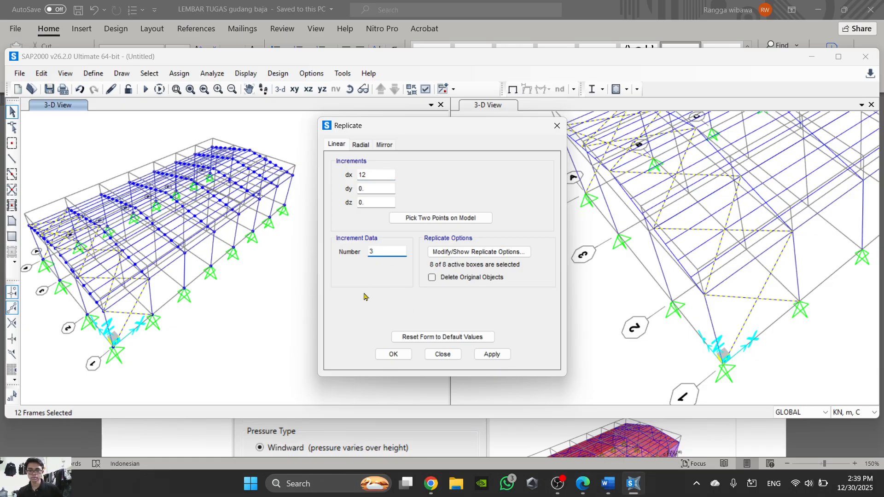
click(392, 354)
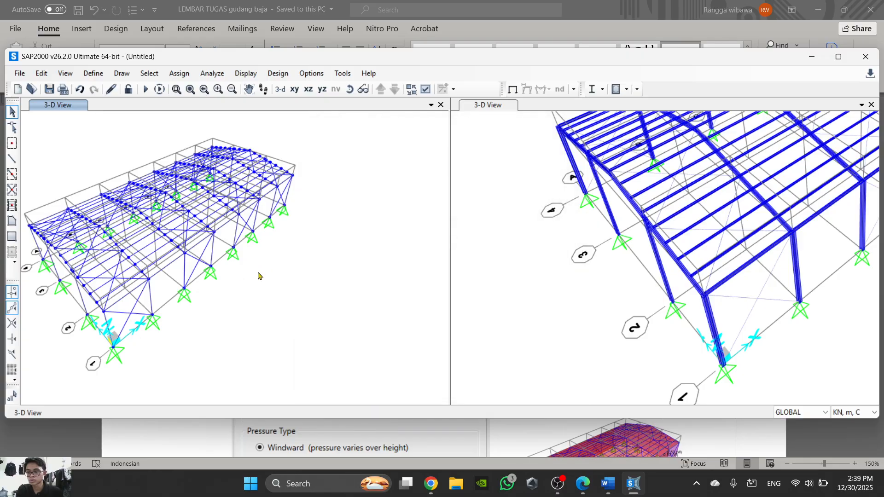
middle_drag(258, 276, 367, 280)
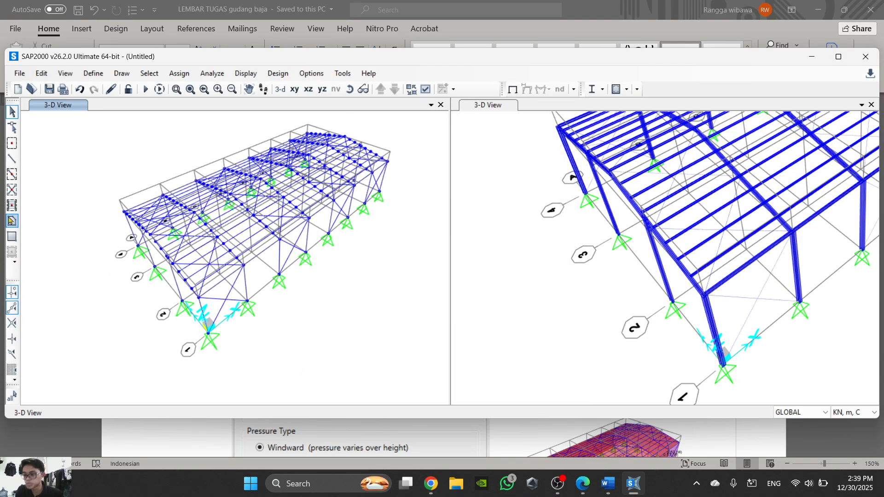
- Start drawing a poly area with its section set to None
click(11, 221)
scroll(224, 334, up, 4)
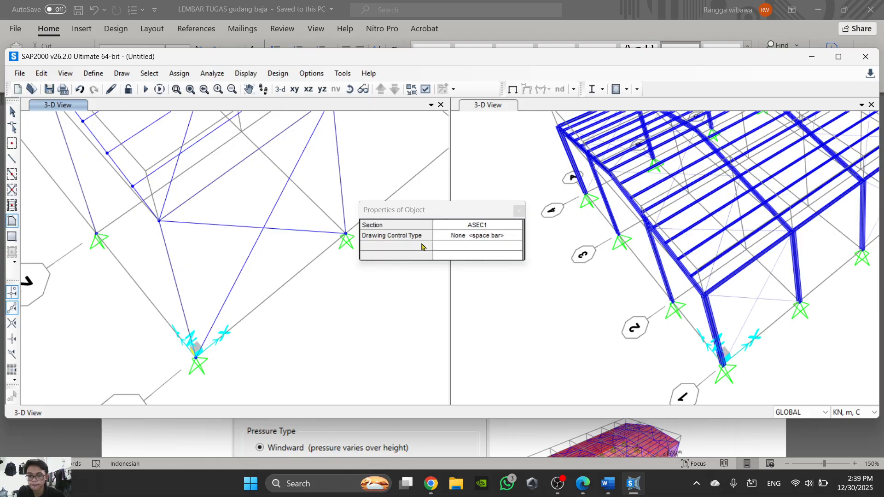
click(479, 226)
click(479, 228)
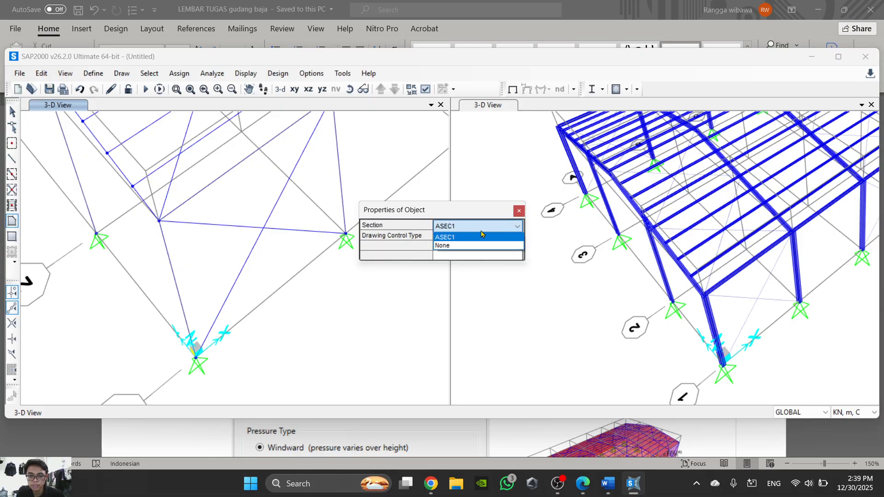
click(472, 249)
scroll(331, 299, down, 4)
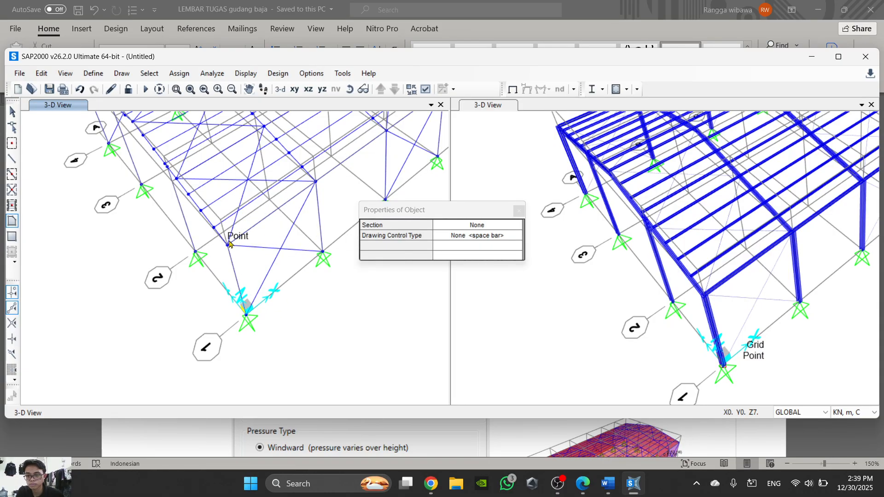
- Draw an area over the grid 1 side wall bay between frames A and B, and leave the drawing command
key(Escape)
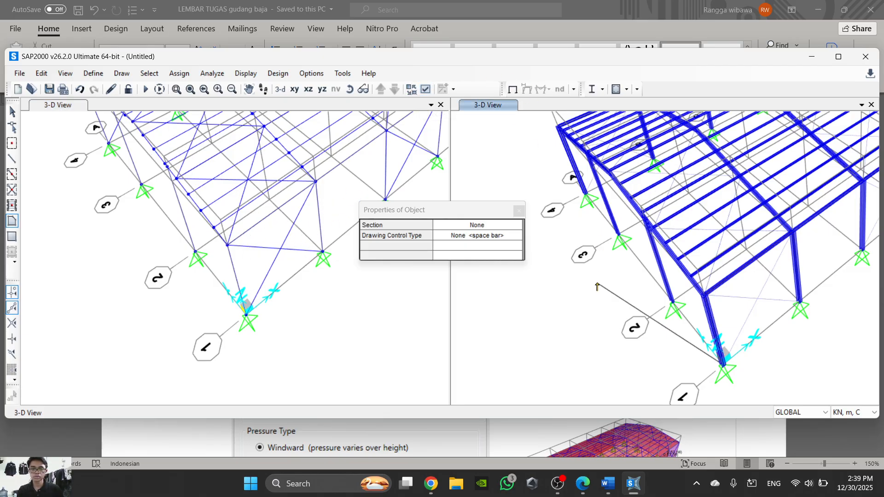
click(723, 364)
key(Escape)
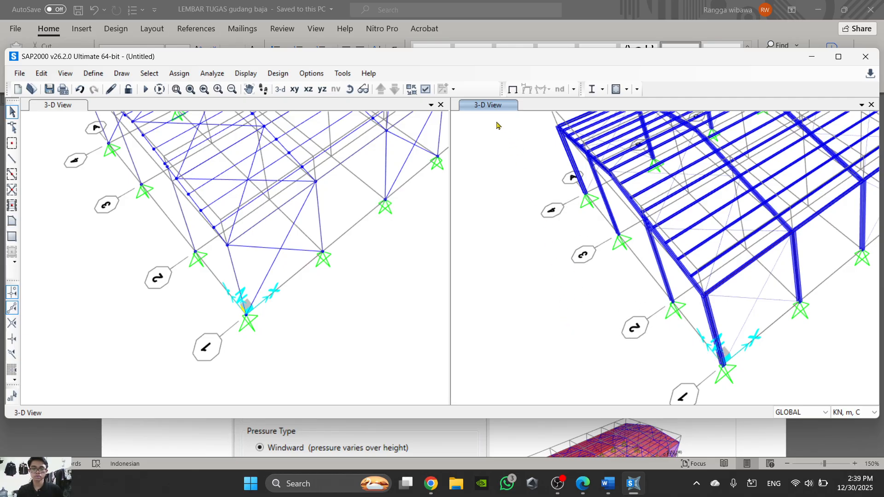
- Set the extruded 3-D view to the Standard view type with Fill Objects enabled
click(425, 89)
click(414, 90)
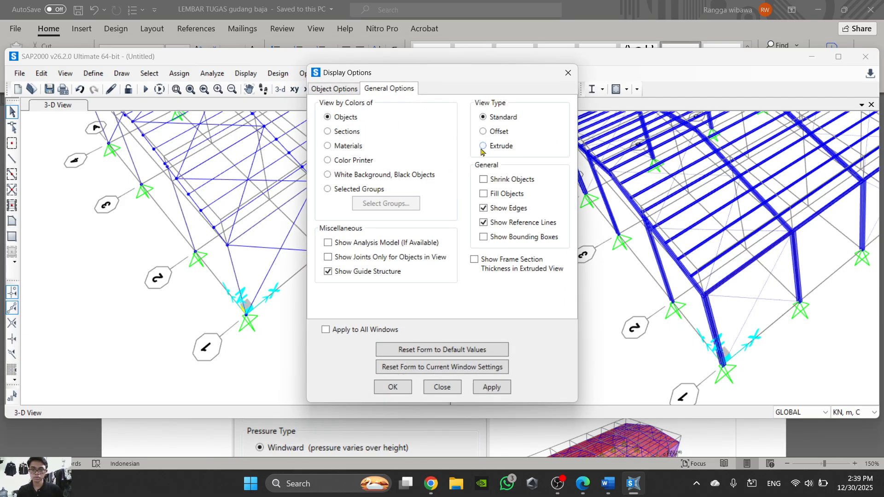
click(392, 386)
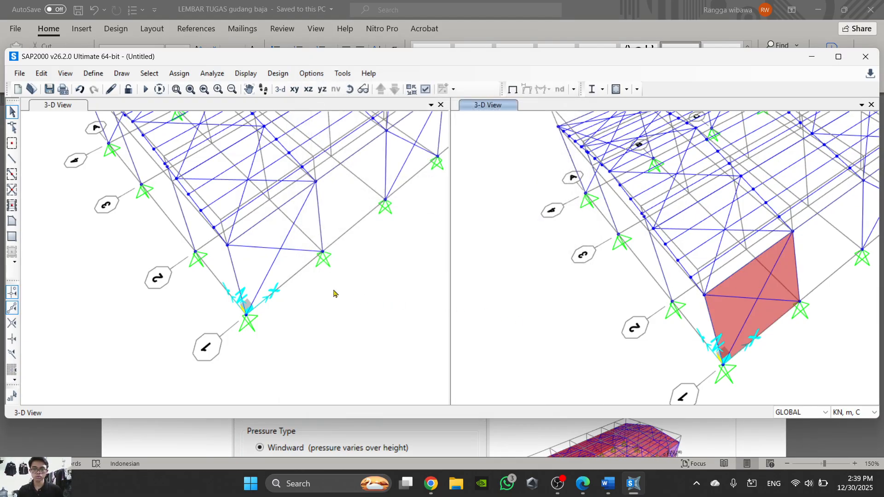
- Delete the area drawn over the grid 1 side wall bay between frames A and B
middle_drag(320, 280, 276, 301)
click(229, 255)
key(Delete)
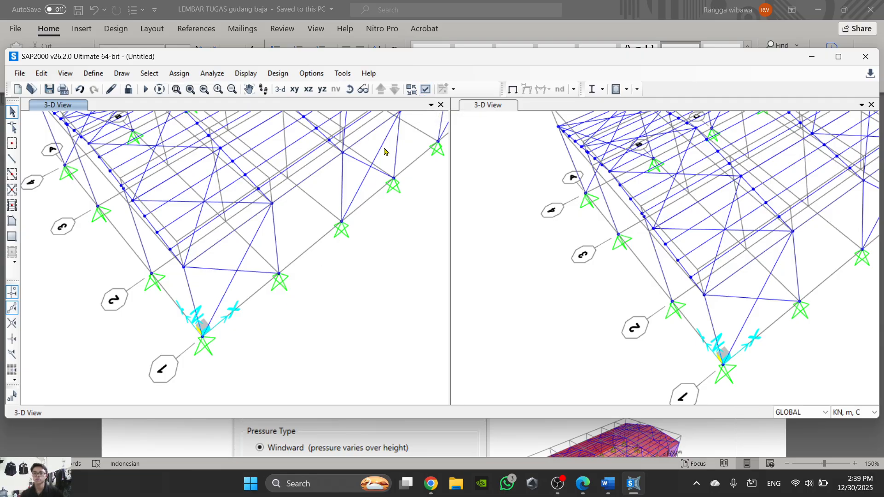
- Enable Fill Objects in the other 3-D view, keeping the Standard view type
click(426, 89)
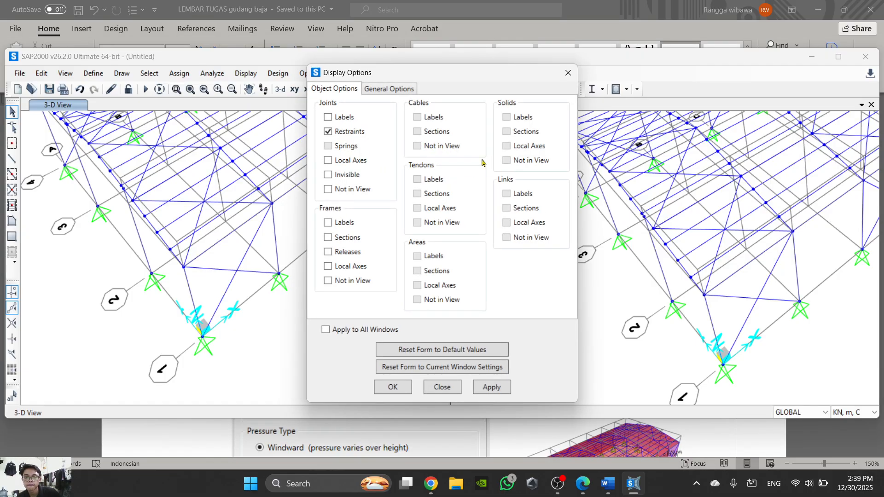
click(378, 90)
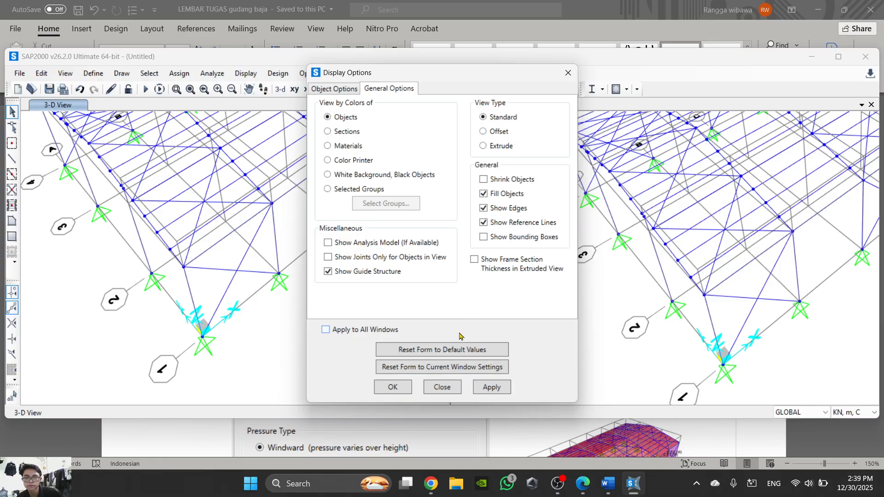
click(398, 390)
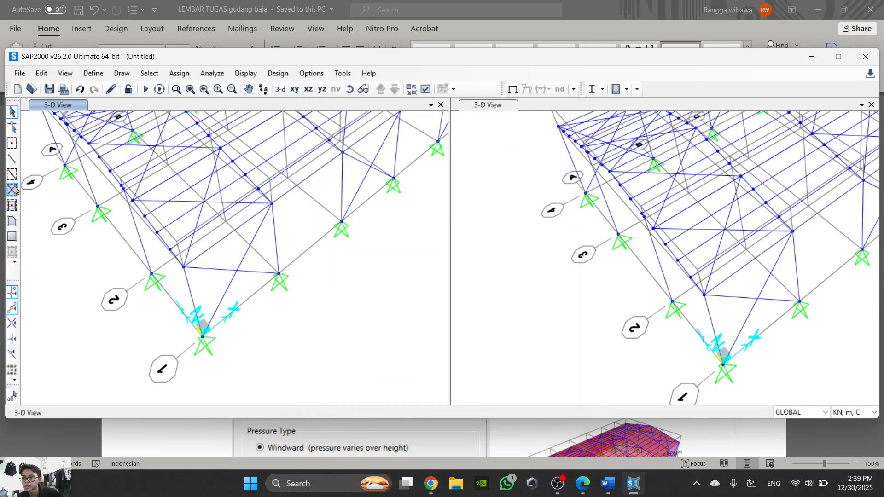
- Draw a four-point area with section None on grid 1, from base A up to the eaves and down to base B
click(12, 221)
click(203, 336)
click(196, 264)
click(272, 204)
double_click(282, 279)
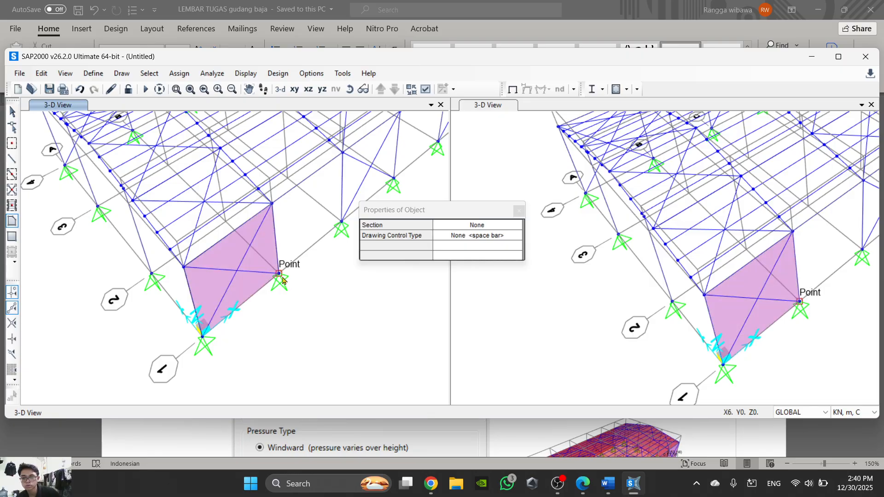
- Replicate the grid 1 wall area between frames A and B linearly with dx 6 m and number 6
scroll(246, 317, down, 3)
scroll(213, 300, down, 2)
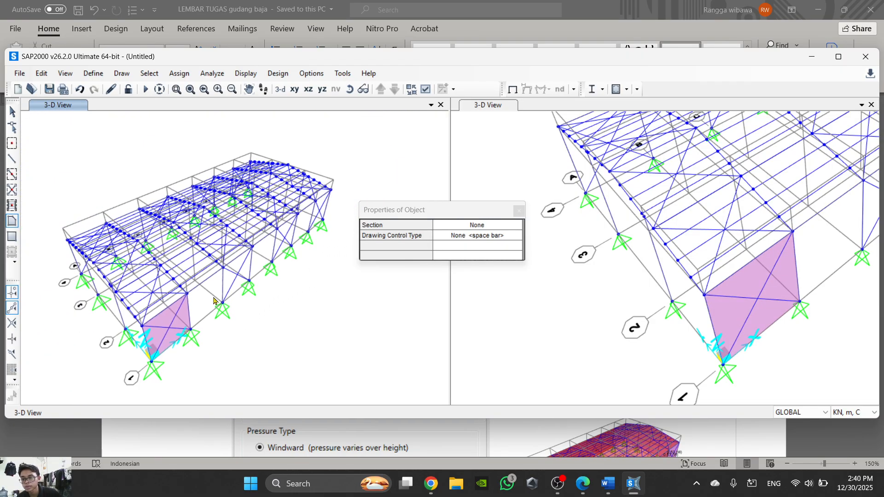
scroll(181, 313, up, 2)
key(Escape)
click(189, 336)
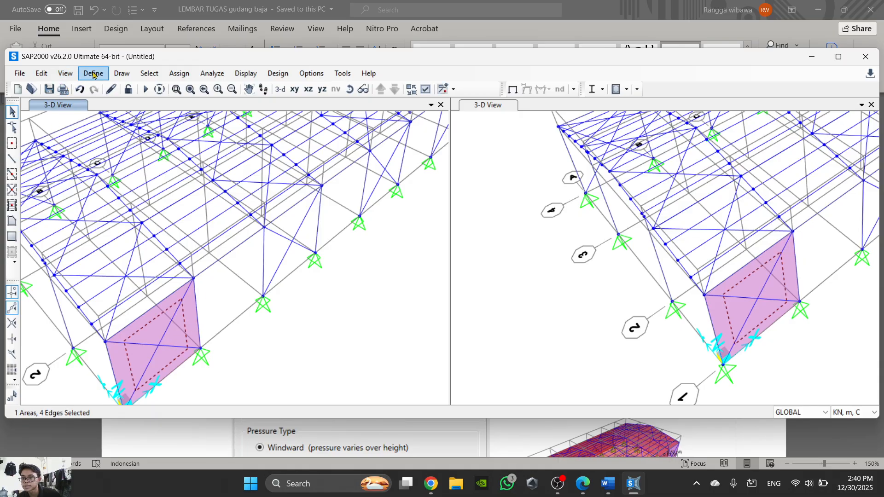
click(41, 76)
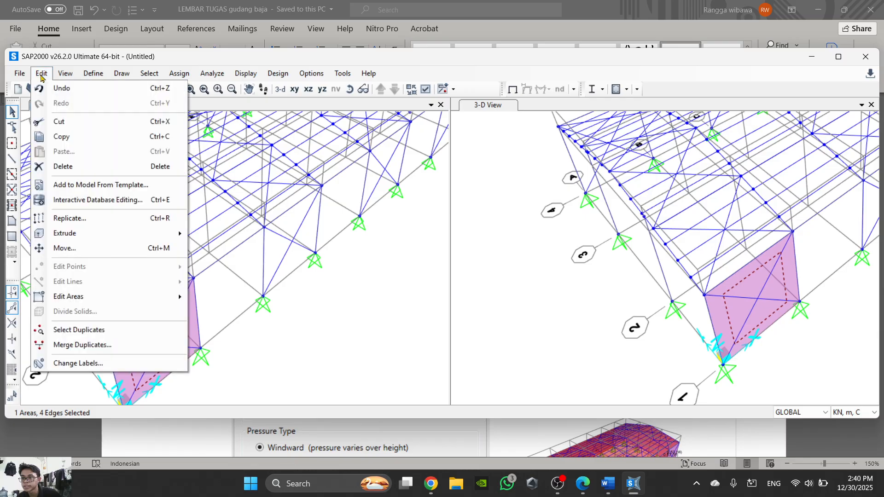
click(127, 220)
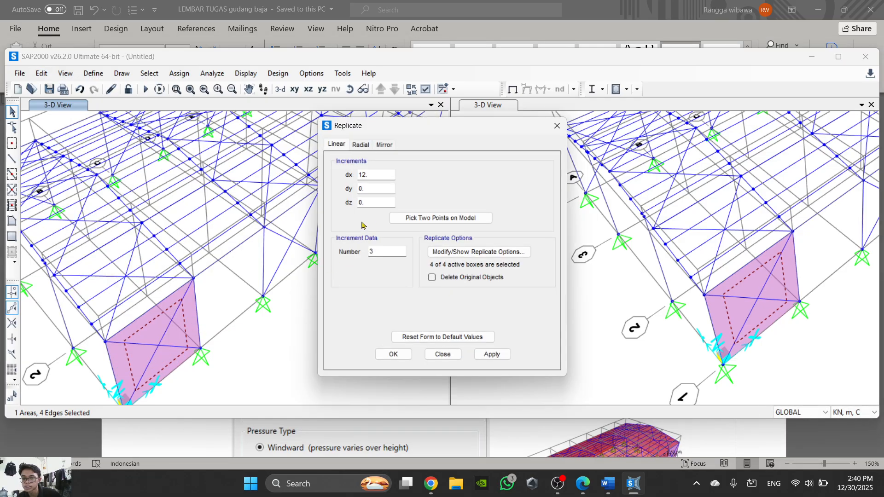
drag(379, 176, 346, 179)
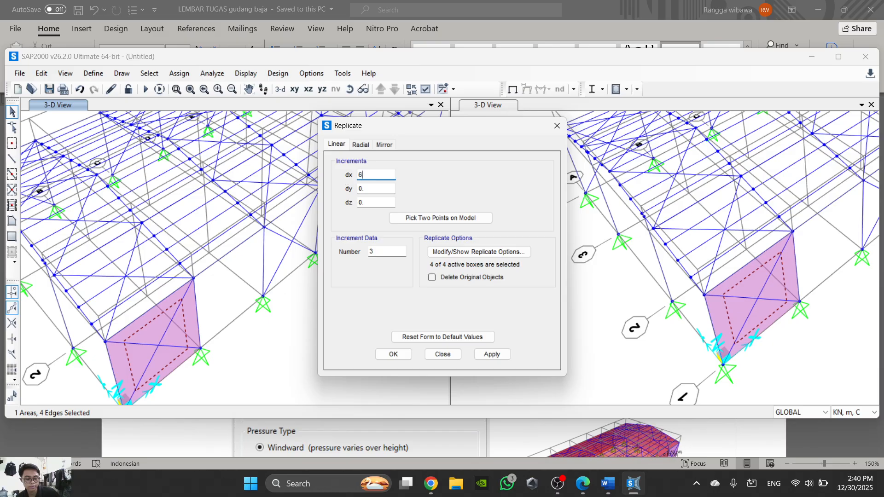
drag(385, 250, 357, 259)
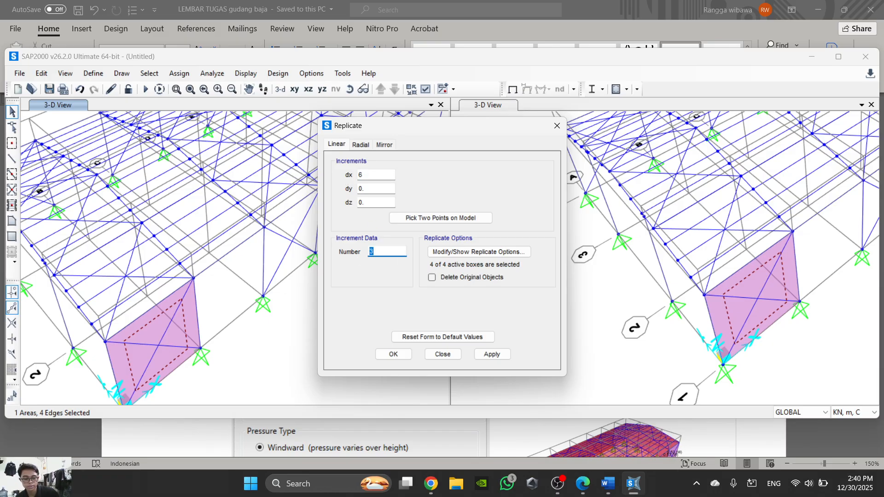
shift+double_click(372, 252)
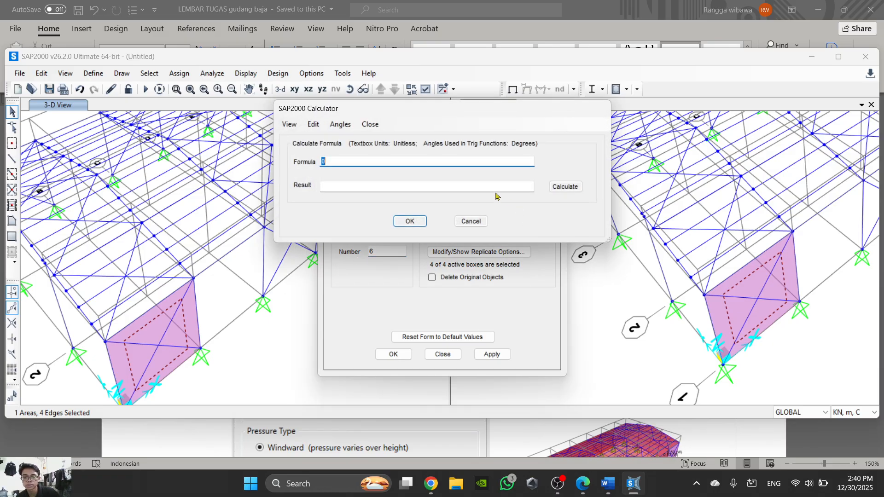
click(471, 221)
click(393, 354)
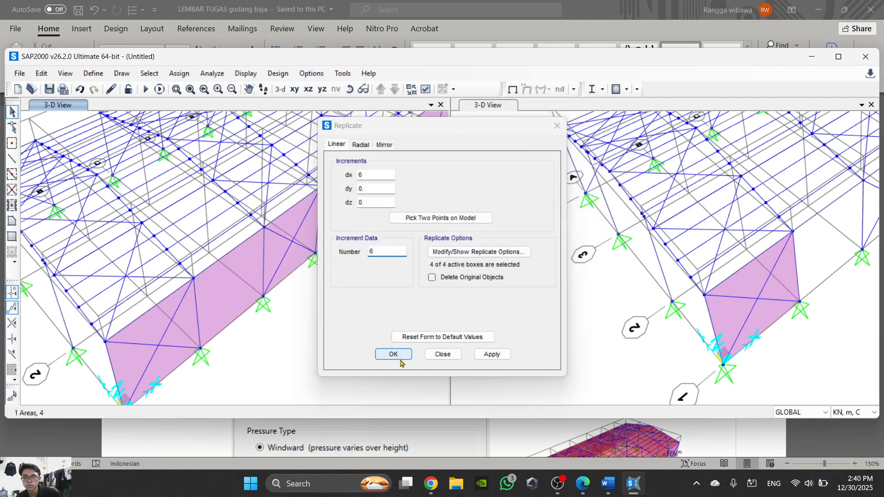
- Compare the replicated side wall areas with the reference model figure in the Word instructions
scroll(291, 334, down, 2)
scroll(356, 213, up, 2)
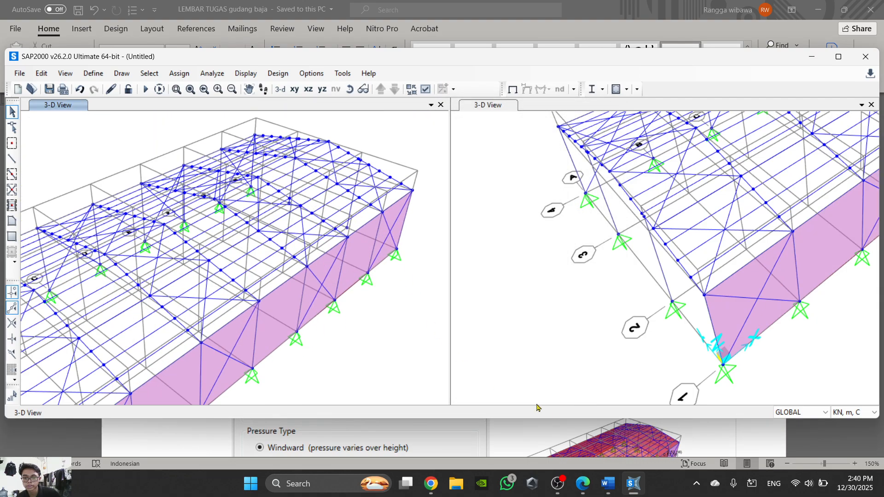
mouse_move(608, 483)
click(571, 368)
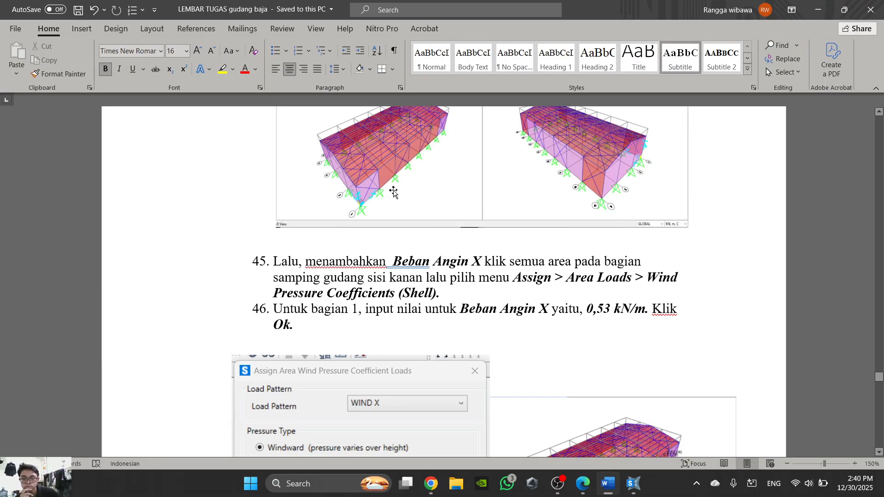
click(614, 490)
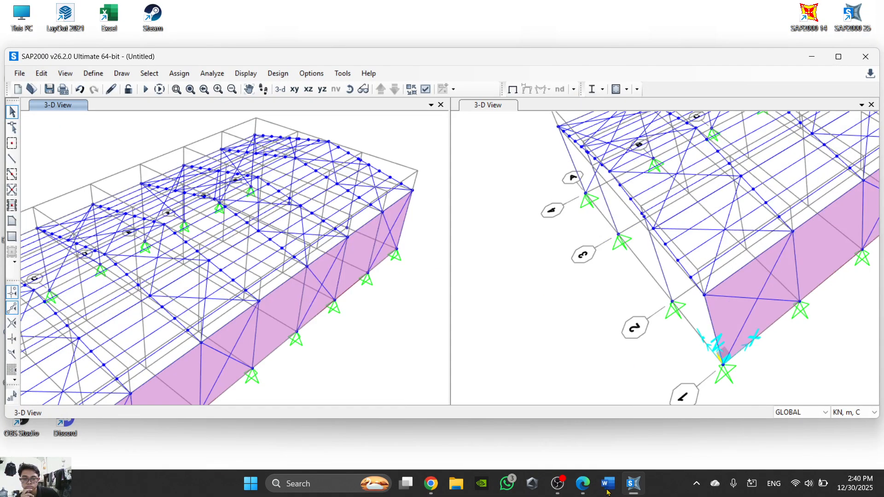
click(608, 487)
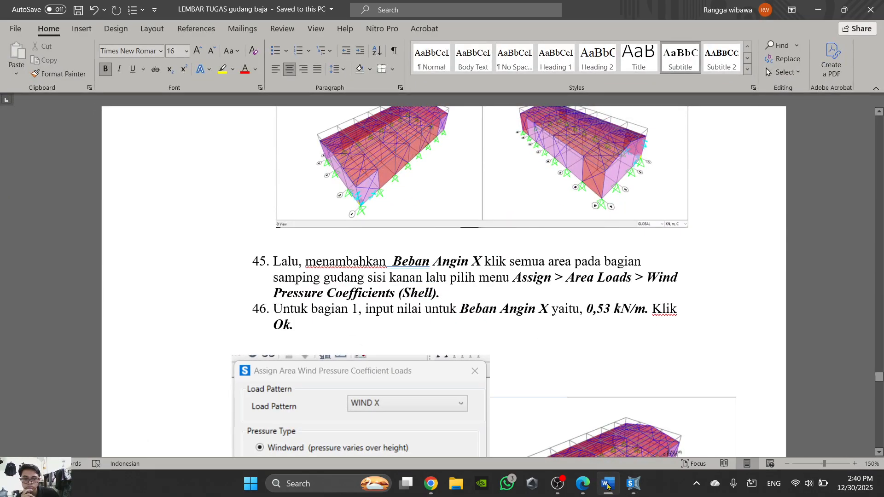
click(608, 485)
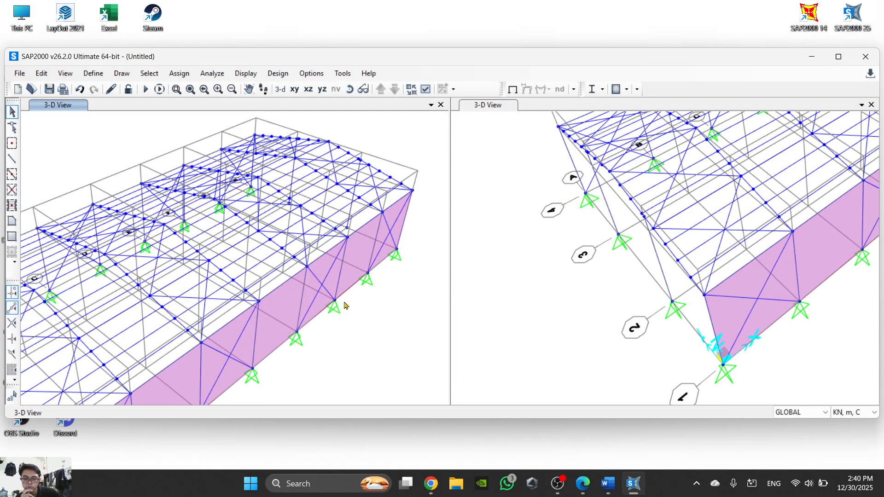
scroll(344, 305, down, 3)
scroll(402, 358, up, 3)
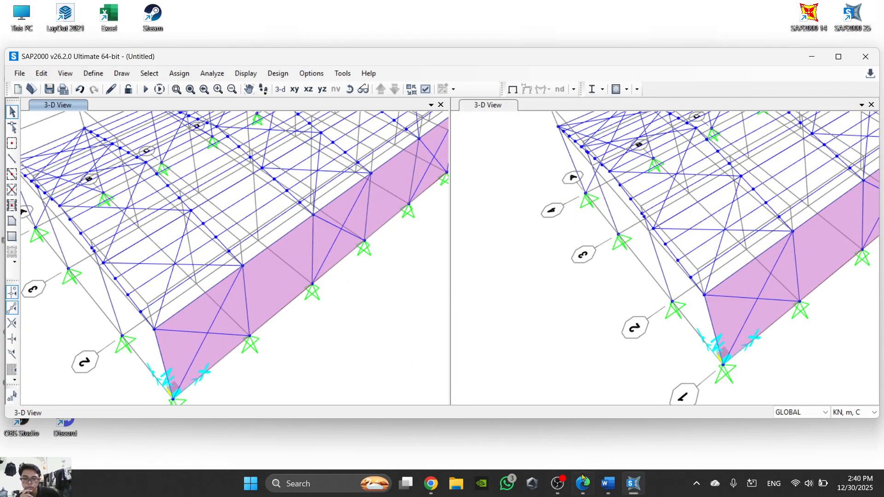
click(558, 484)
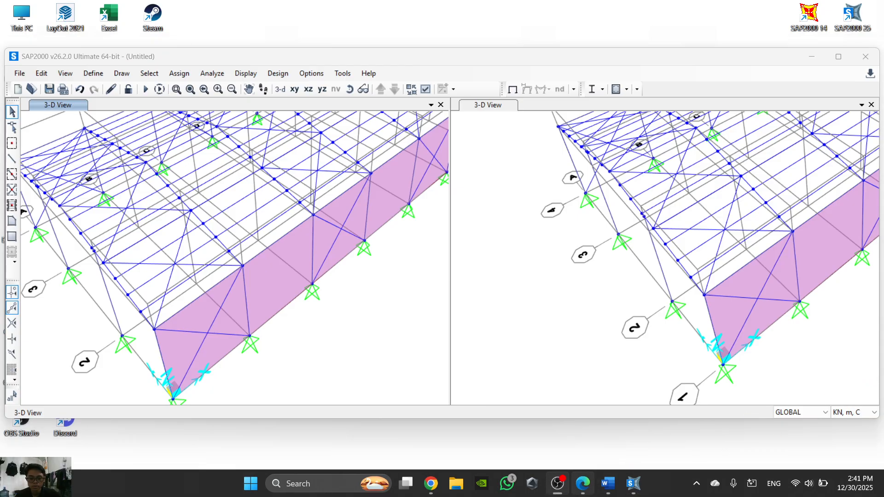
mouse_move(570, 475)
scroll(304, 283, down, 3)
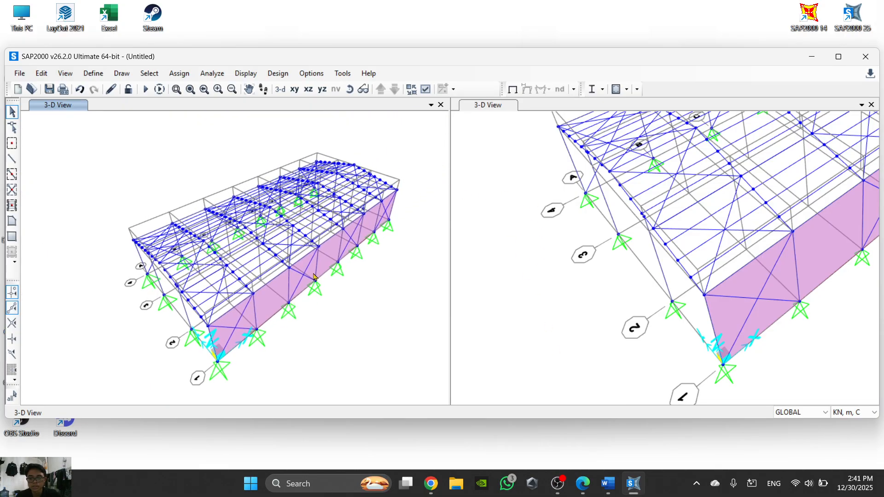
scroll(629, 270, down, 3)
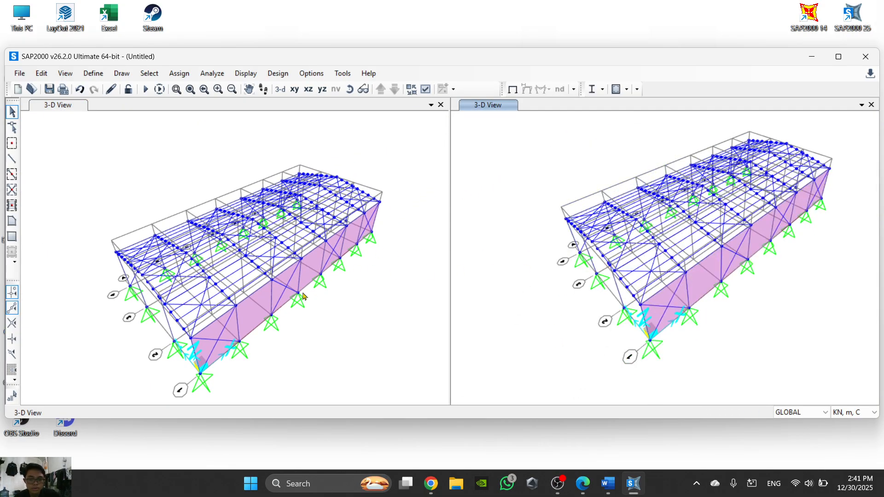
- Try to draw the grid 1 side roof area with section None, going from eaves A to ridge A, ridge B and eaves B
scroll(183, 341, up, 3)
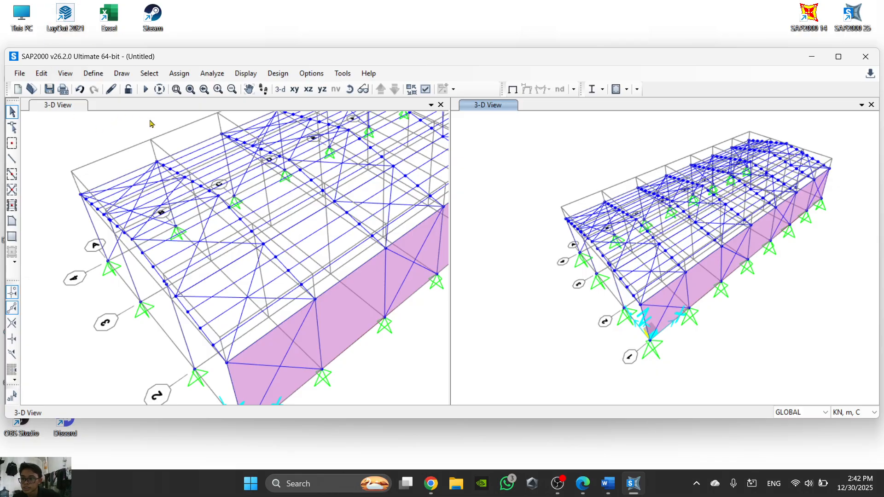
click(12, 221)
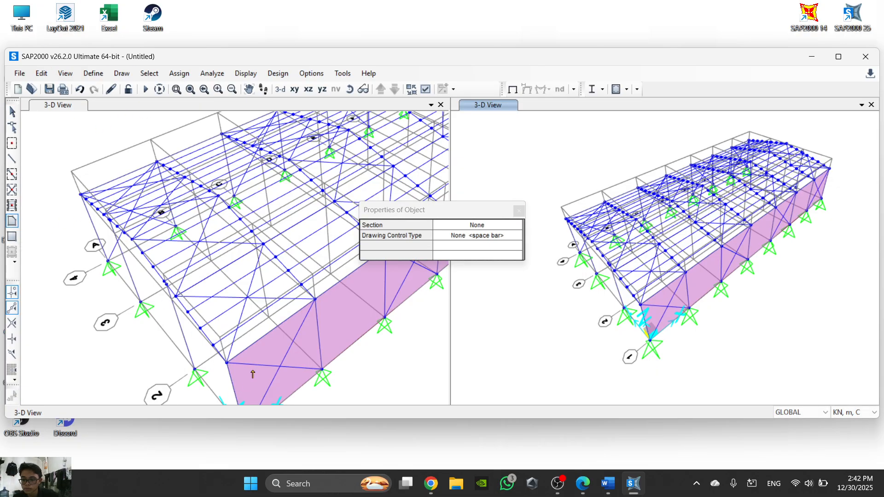
middle_drag(227, 363, 196, 319)
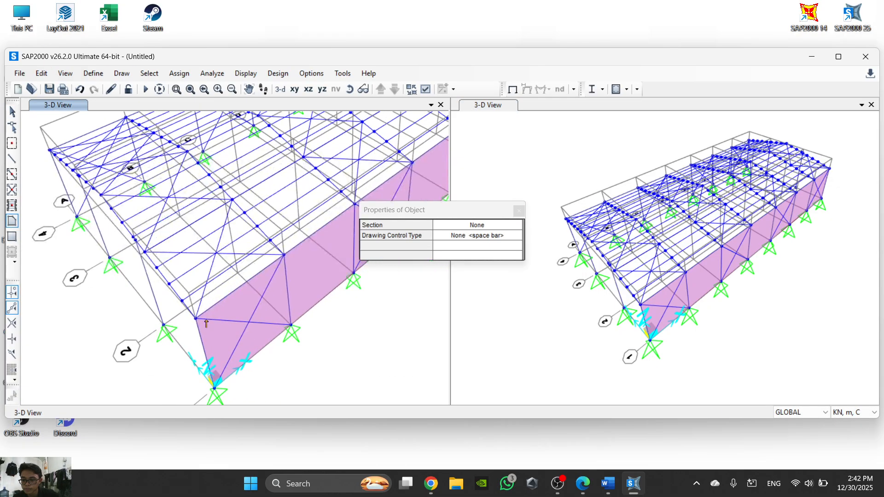
click(102, 197)
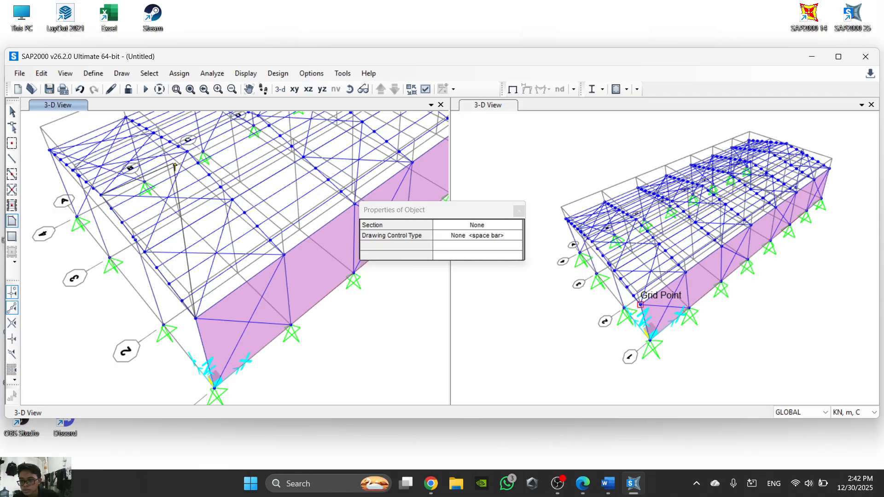
click(187, 152)
click(284, 254)
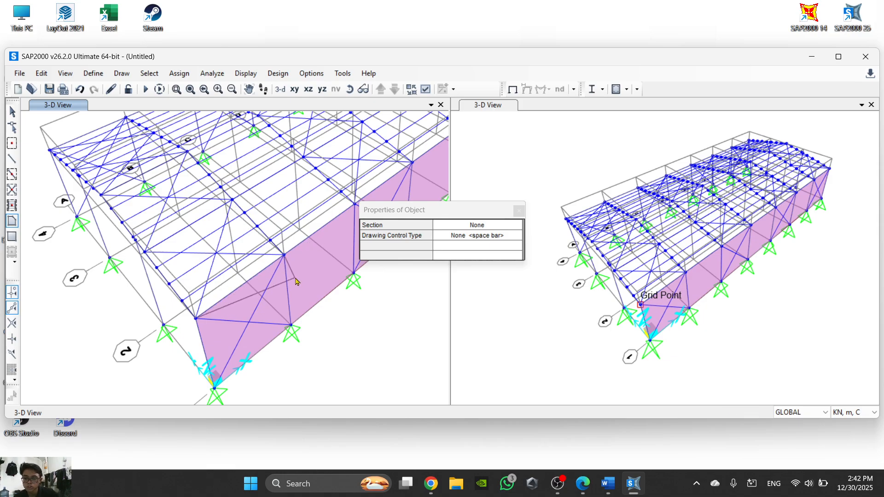
key(Return)
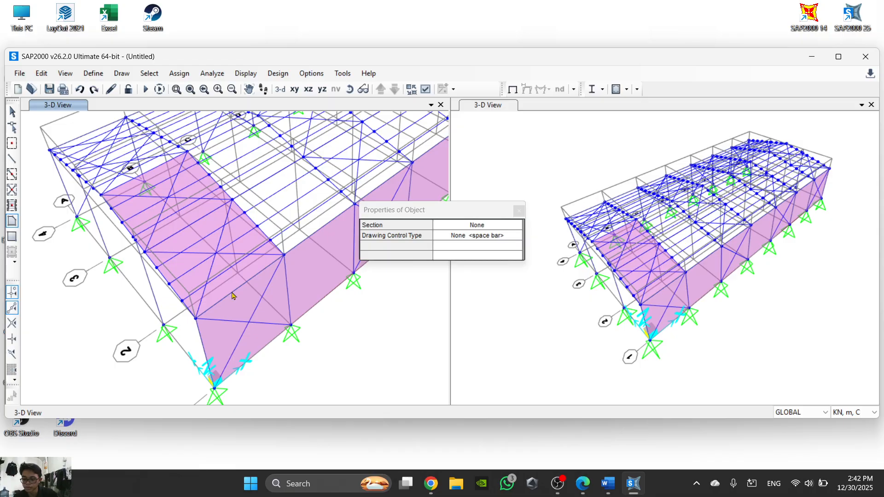
key(ctrl+z)
- Draw the grid 1 side roof area in the order eaves A, eaves B, ridge B, ridge A
click(196, 319)
click(284, 255)
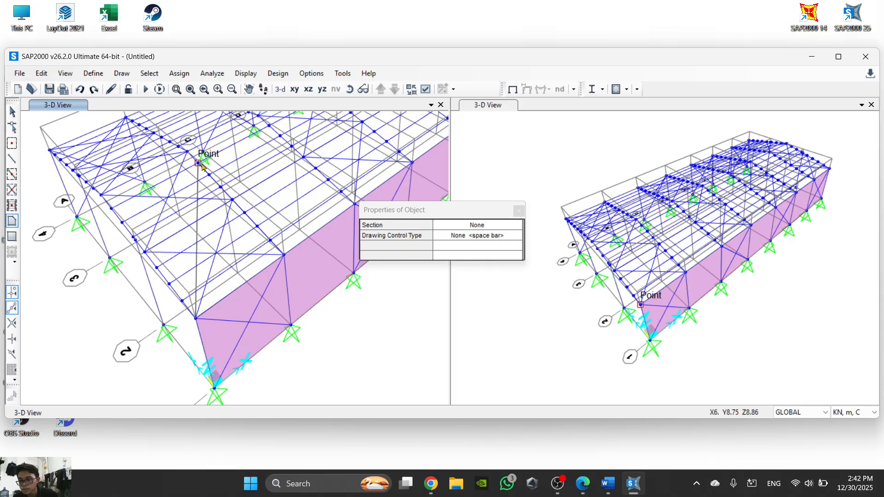
click(188, 152)
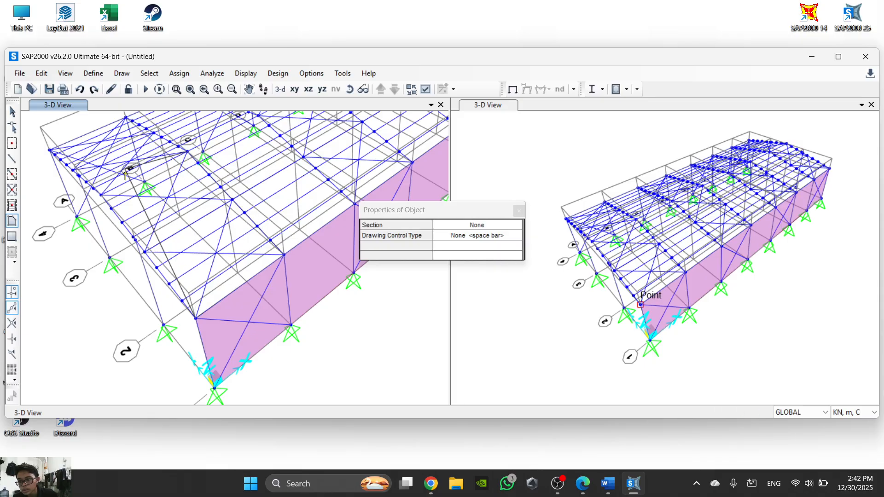
double_click(102, 196)
- Draw the opposite roof slope area between frames A and B, from the ridge down to the grid 4 side eaves
scroll(102, 196, up, 5)
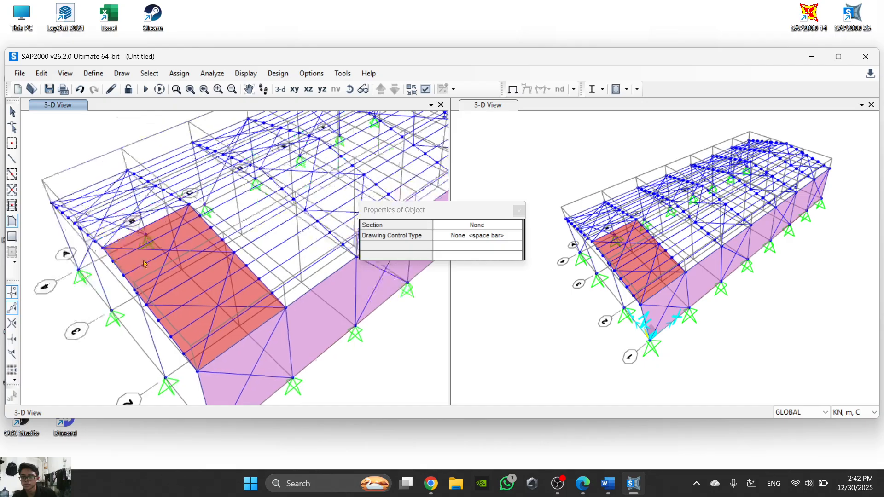
click(125, 297)
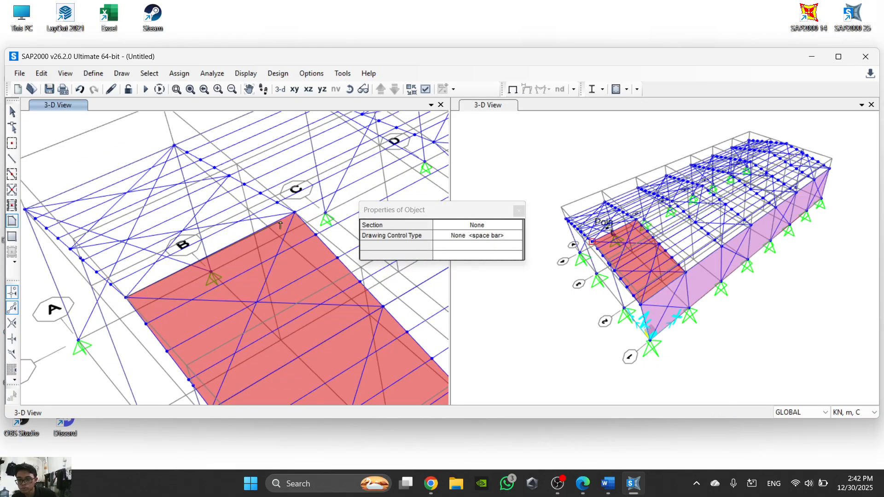
click(174, 151)
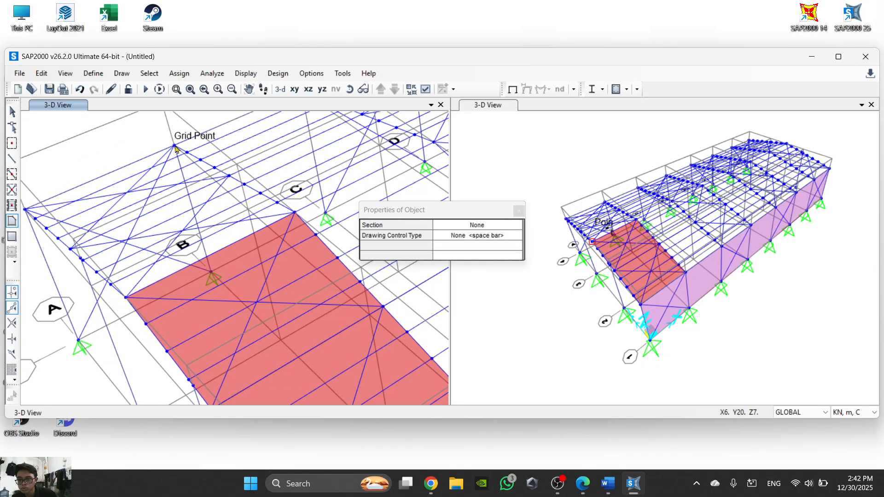
double_click(28, 210)
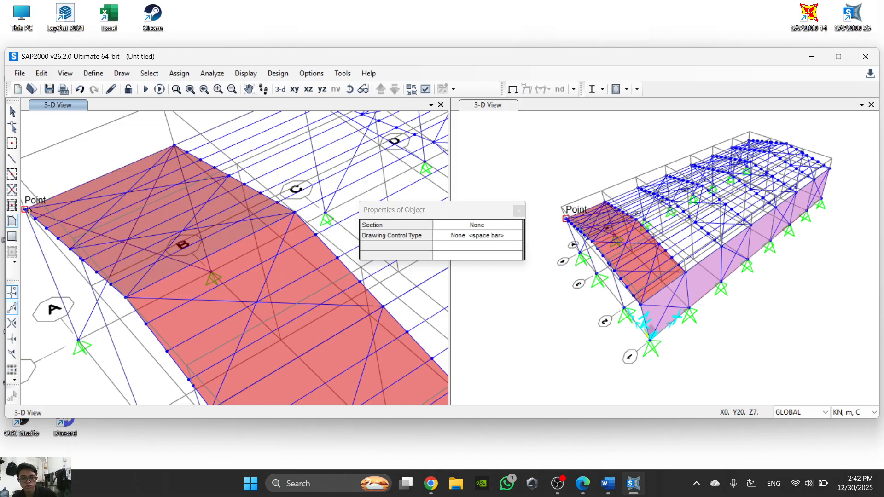
right_click(560, 159)
key(Escape)
click(519, 211)
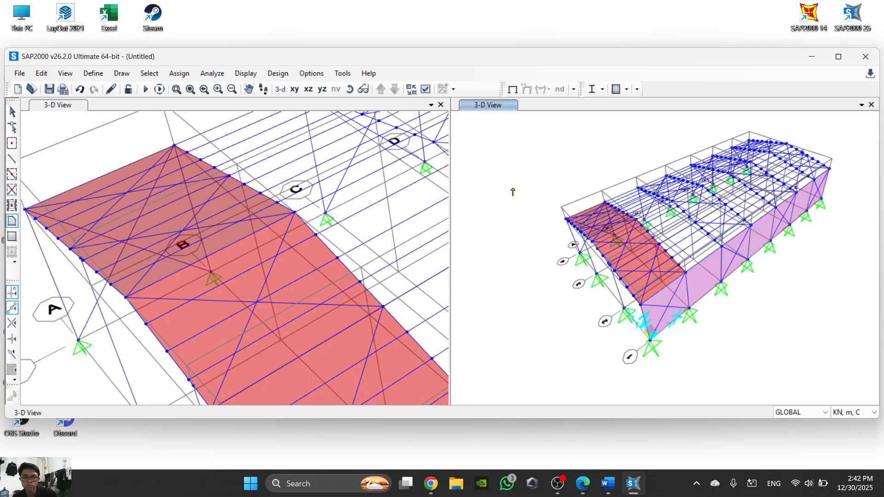
key(Escape)
- Replicate both roof slope areas of the first bay linearly with dx 6, dy 0, dz 0 and number 6
click(349, 89)
drag(492, 180, 570, 325)
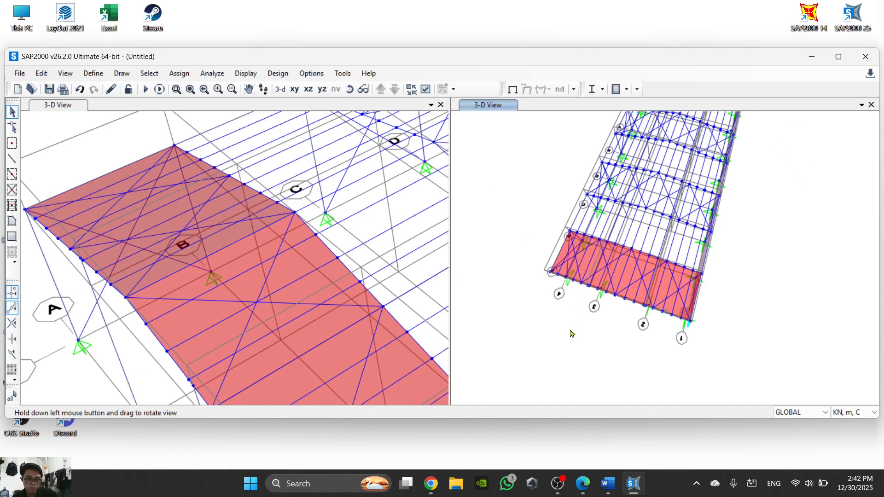
drag(336, 321, 318, 214)
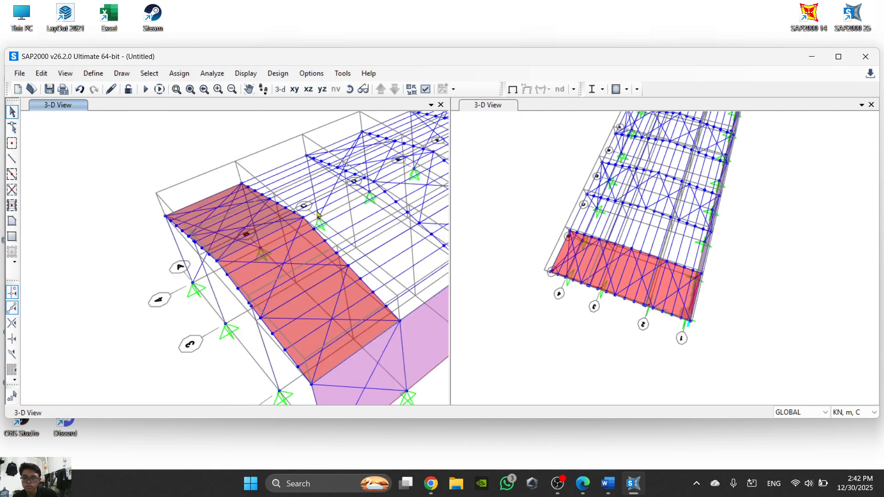
click(306, 301)
click(240, 256)
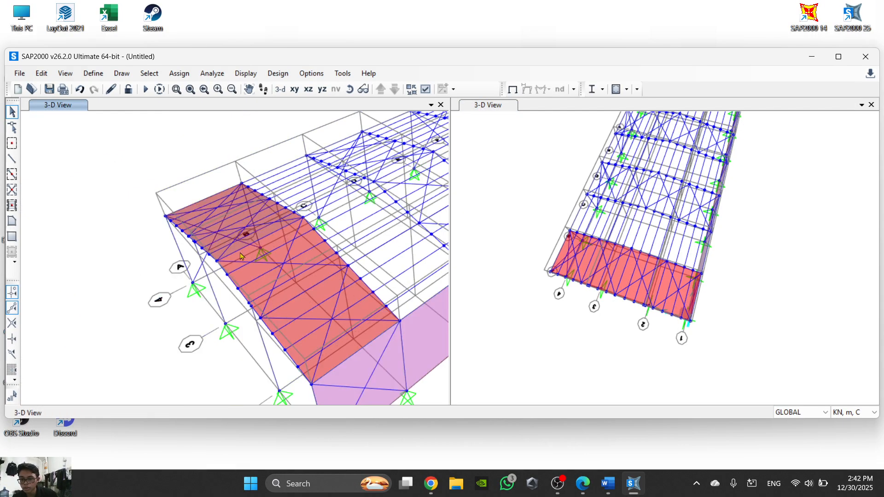
click(250, 278)
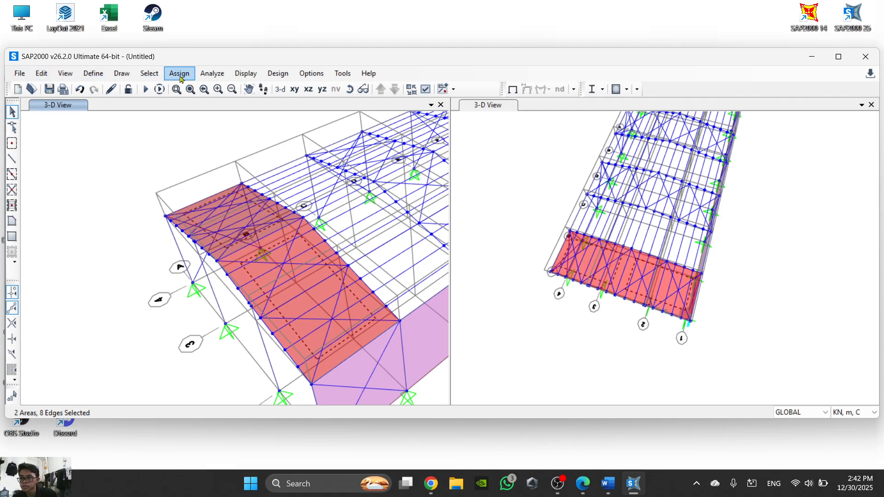
click(19, 74)
click(20, 74)
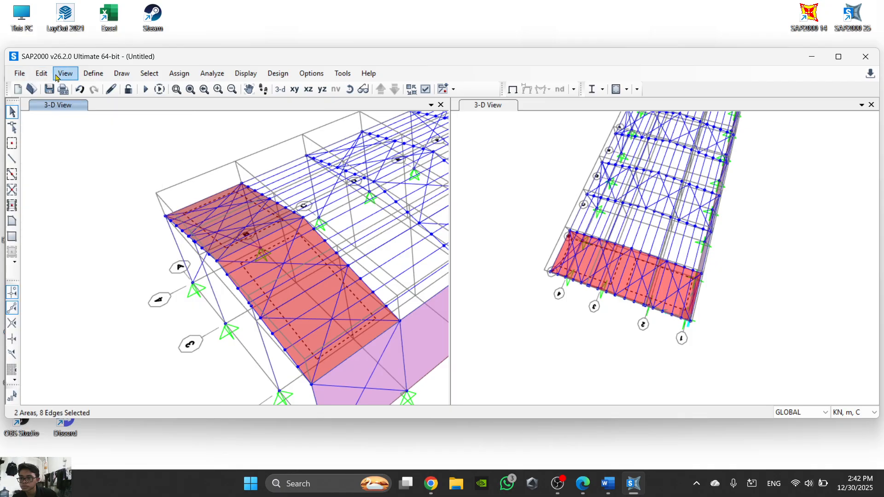
click(41, 74)
click(98, 217)
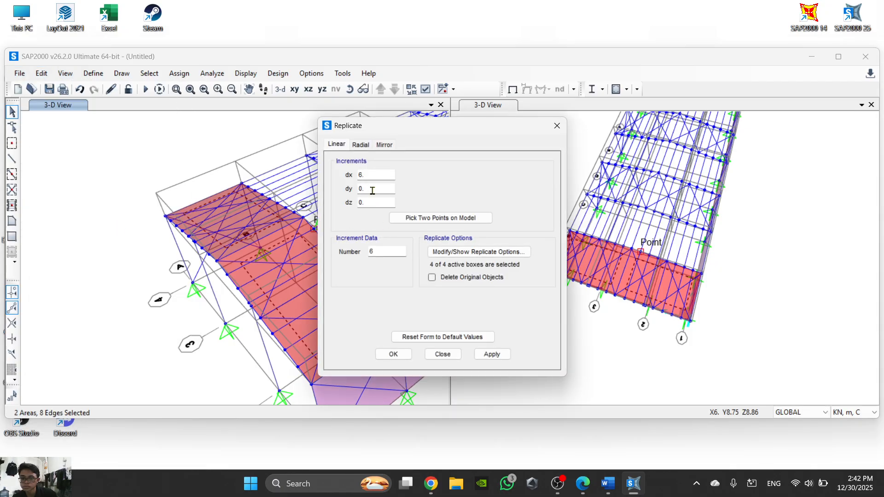
click(404, 358)
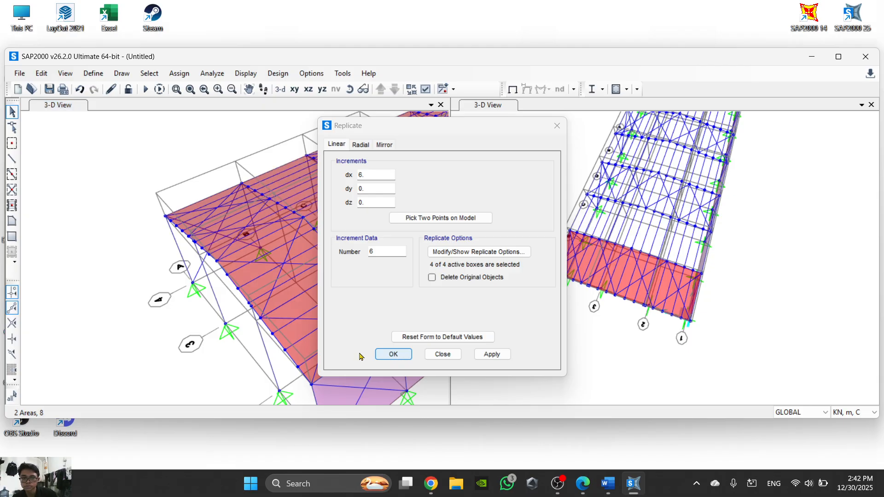
- Start drawing a poly area with section None on the grid 4 side of the warehouse
middle_drag(634, 399, 656, 365)
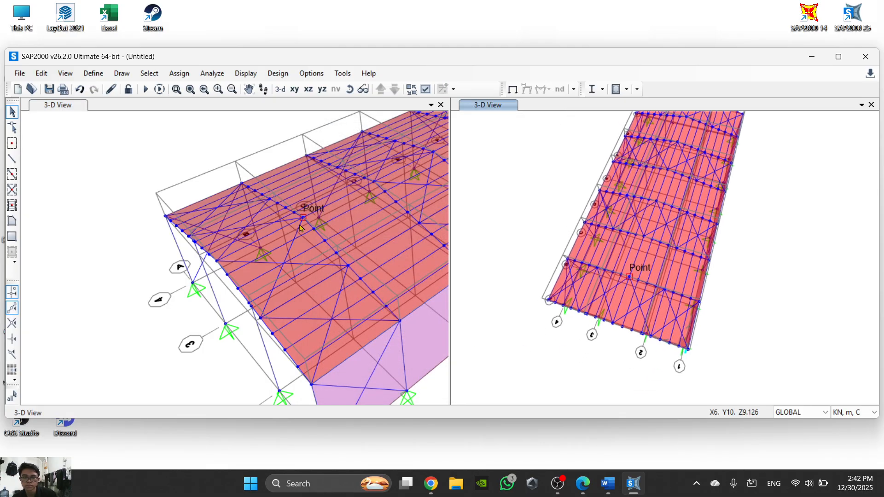
middle_drag(255, 305, 274, 267)
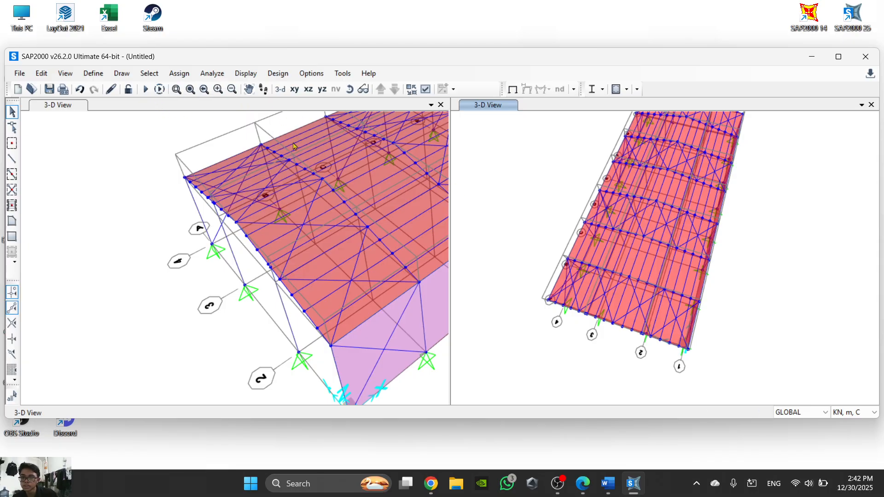
middle_drag(304, 193, 252, 216)
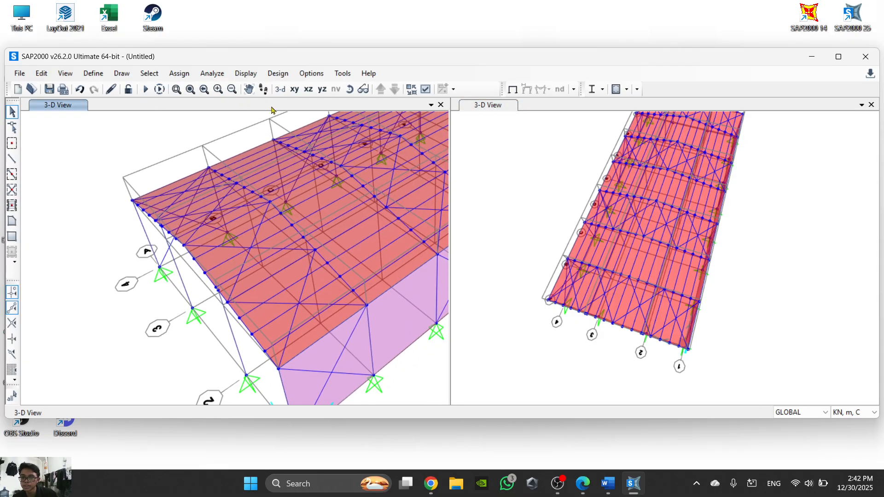
click(349, 89)
drag(198, 144, 282, 294)
scroll(282, 294, up, 2)
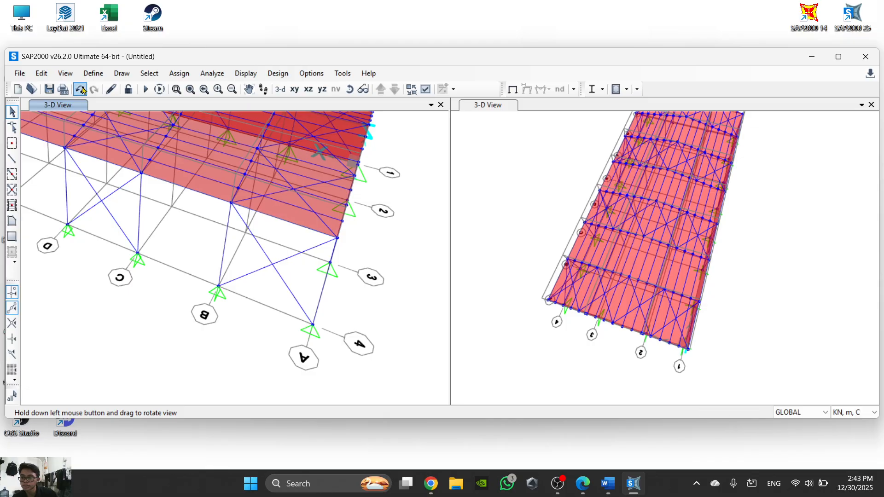
click(12, 221)
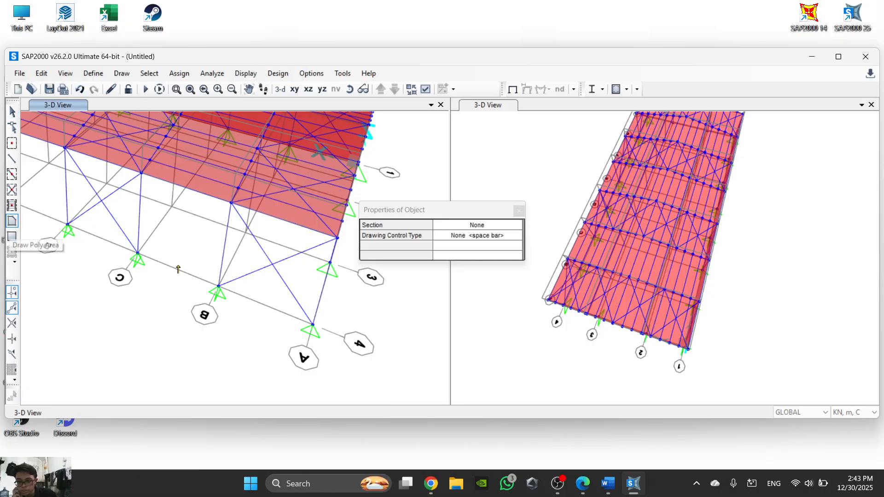
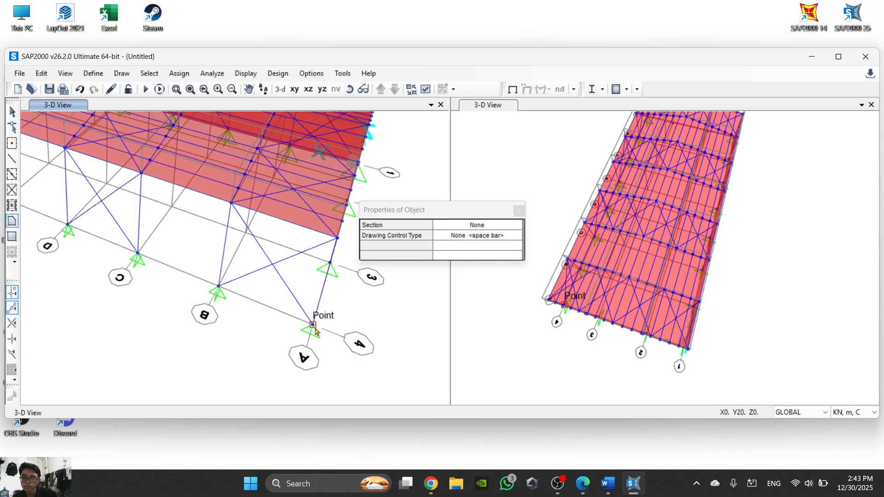
click(313, 325)
click(219, 286)
click(231, 203)
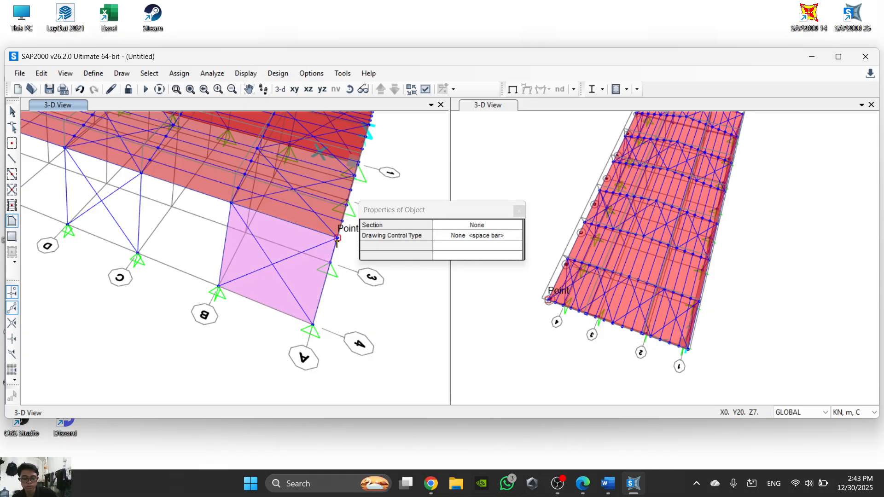
key(ctrl+z)
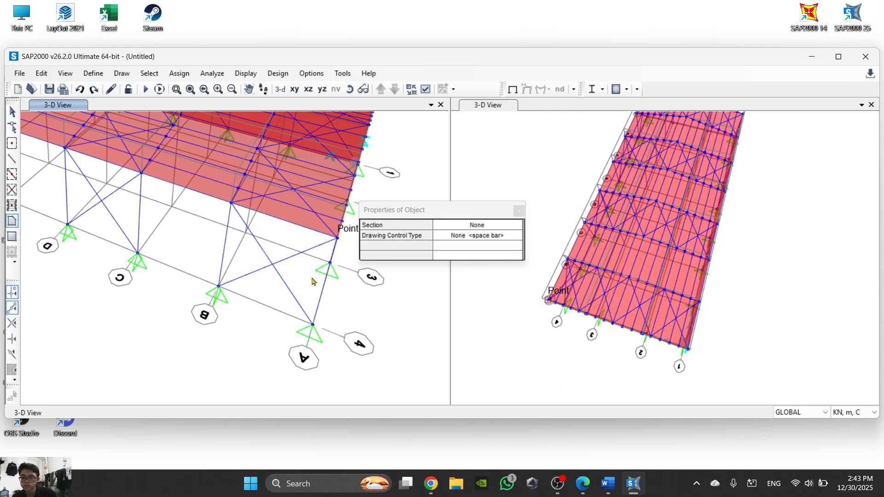
- Draw a four-cornered wall area with section None over the bay between grids A and B on grid line 4
click(313, 324)
click(338, 238)
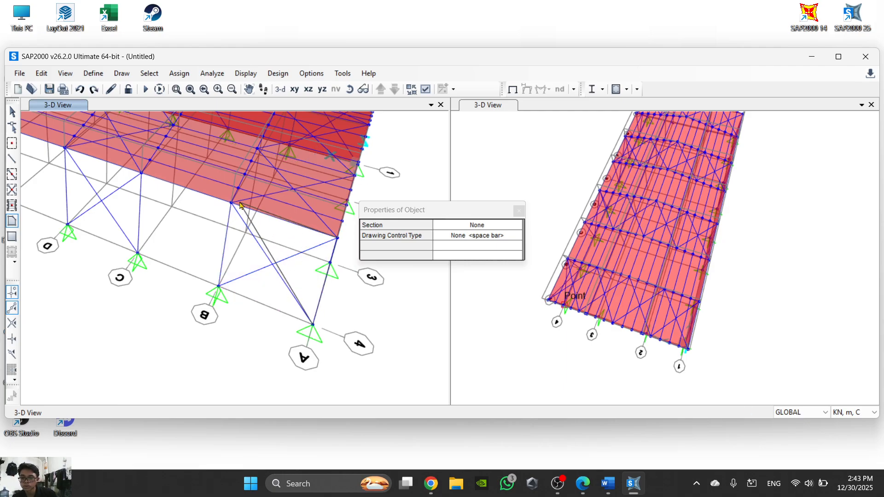
double_click(219, 287)
middle_drag(247, 266, 270, 278)
key(Escape)
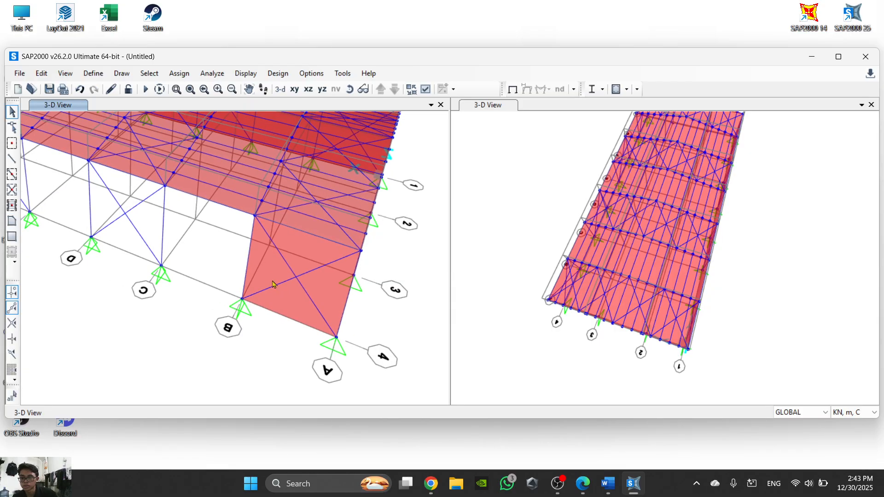
- Replicate the grid A–B wall area linearly with dx 6 m and 6 copies along grid line 4
click(270, 278)
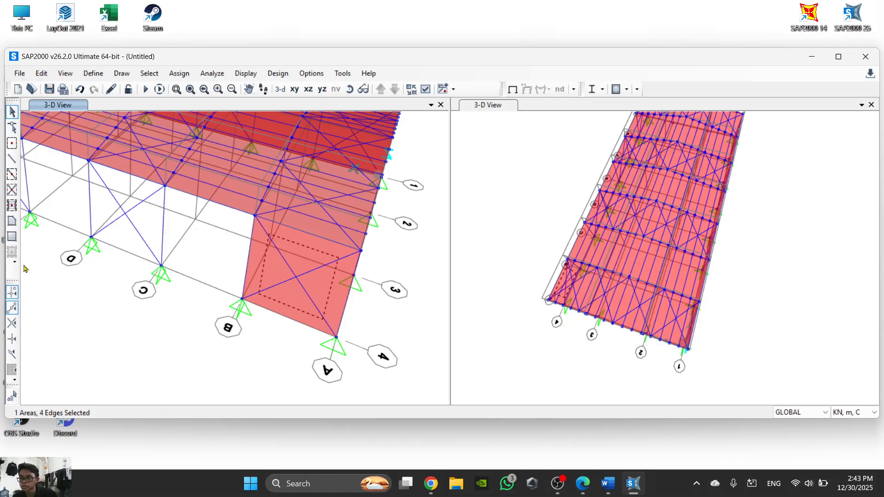
scroll(145, 164, down, 4)
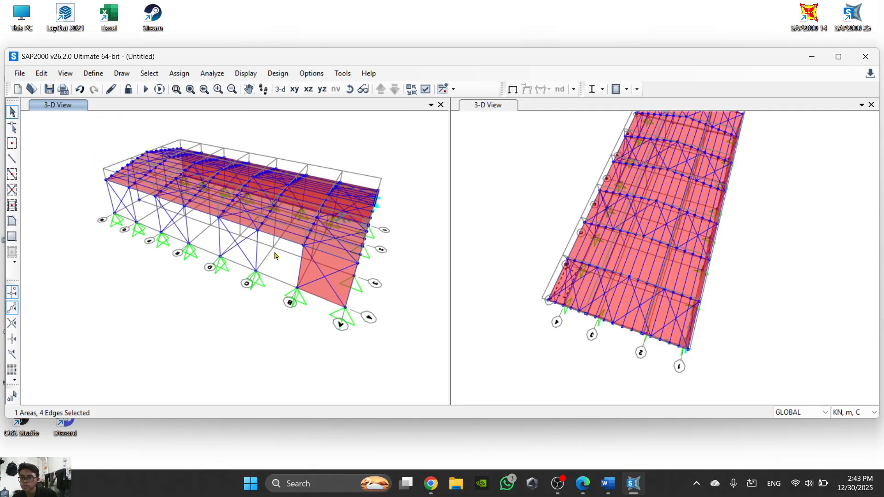
click(41, 76)
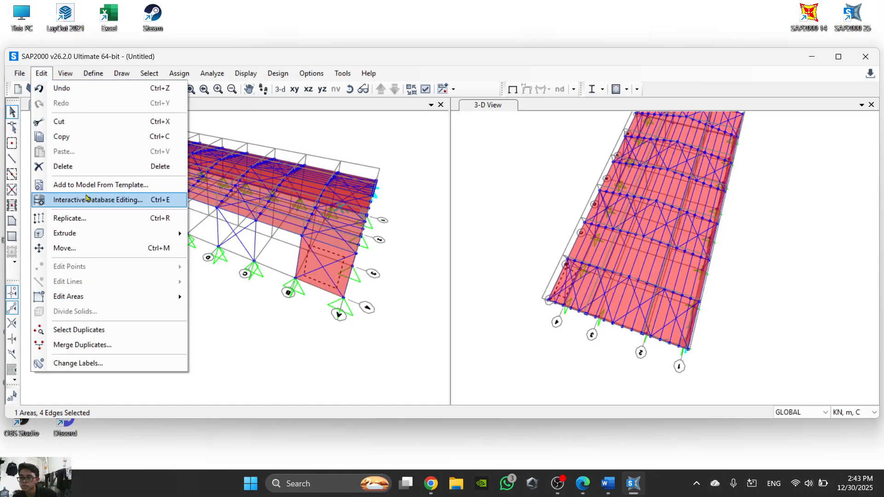
click(83, 219)
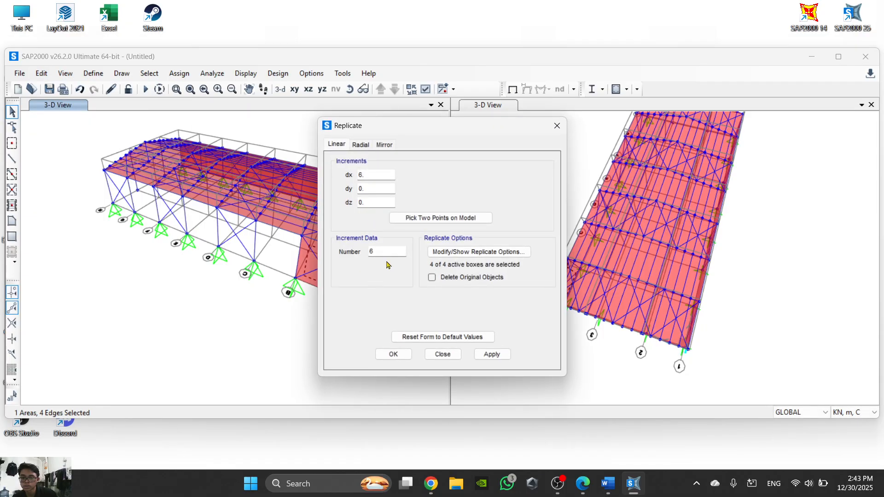
click(393, 355)
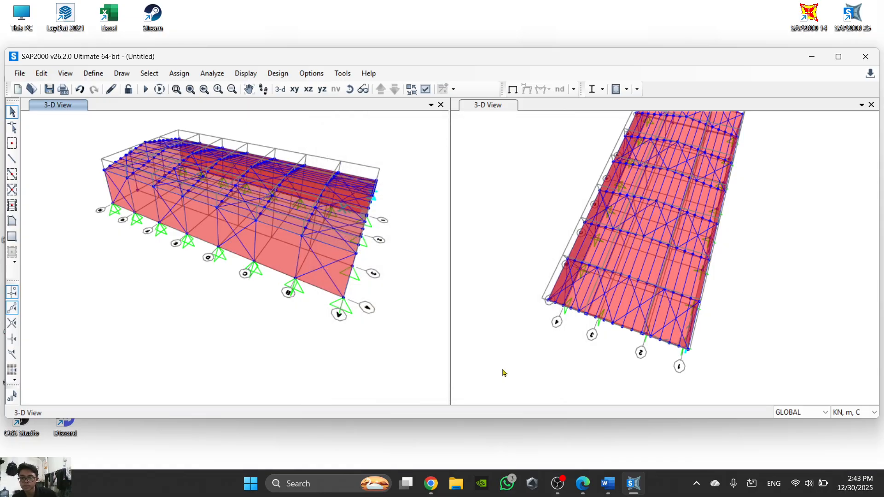
- Rotate the 3D model to examine the wall areas on the opposite long side along grid line 1
click(349, 89)
drag(391, 240, 312, 135)
drag(384, 310, 341, 351)
scroll(345, 358, up, 6)
scroll(317, 319, down, 2)
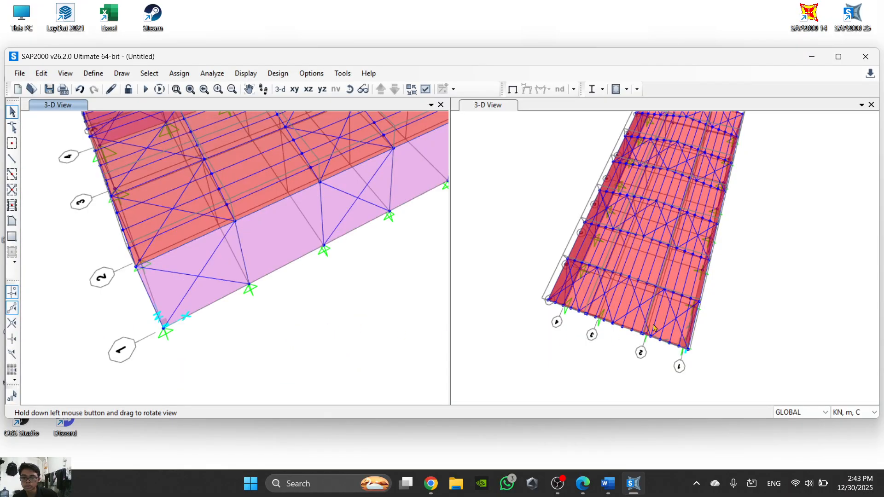
scroll(658, 328, down, 5)
scroll(596, 300, up, 5)
scroll(506, 229, down, 5)
scroll(546, 245, up, 3)
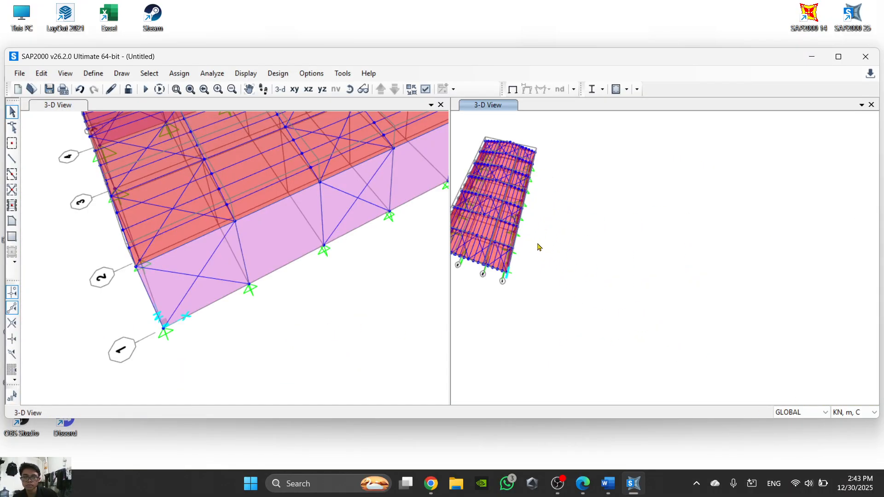
scroll(661, 278, down, 2)
- Switch to the Word task sheet and read the instructions for the wind X load pattern and wind pressure coefficients
click(612, 483)
scroll(420, 322, down, 6)
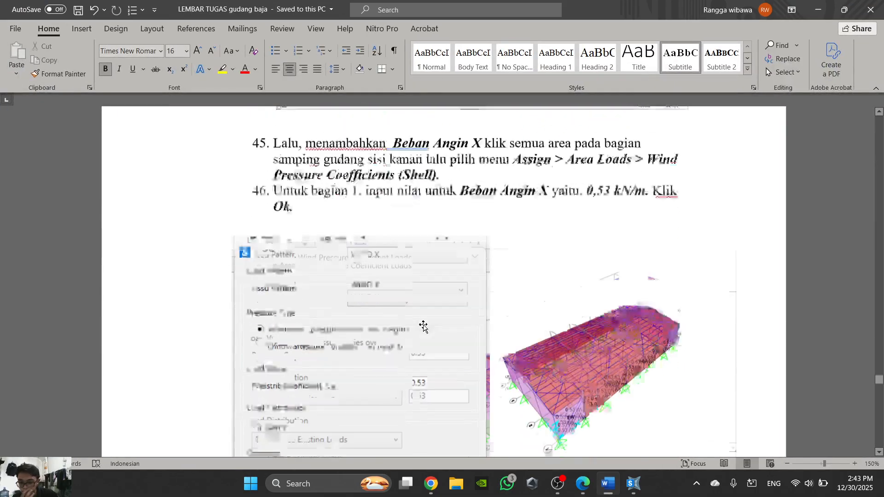
scroll(421, 257, up, 3)
ctrl+scroll(423, 262, down, 6)
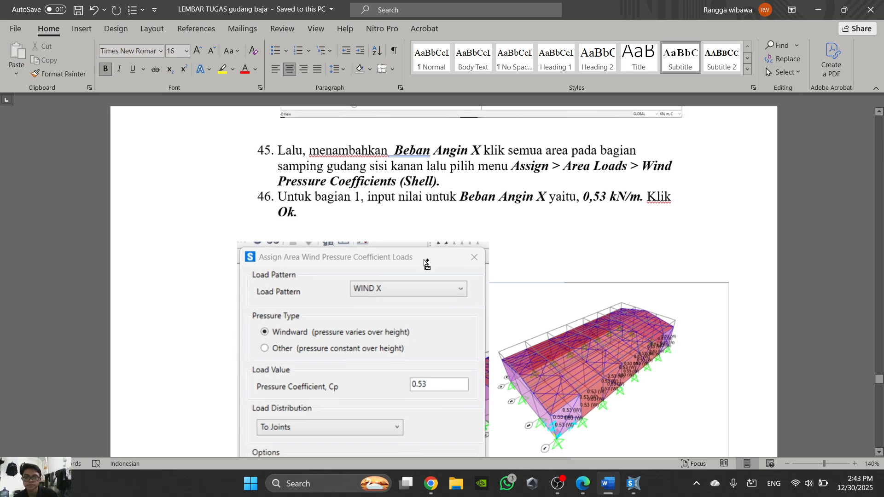
scroll(482, 143, up, 1)
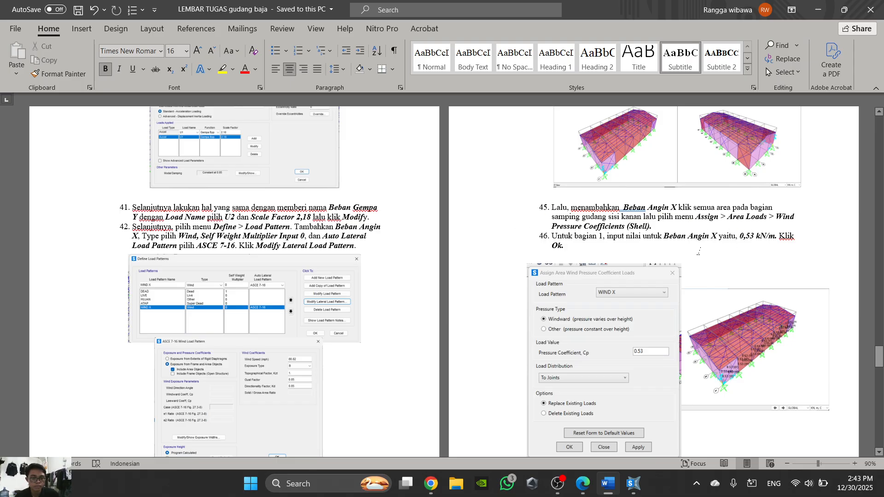
scroll(699, 252, down, 3)
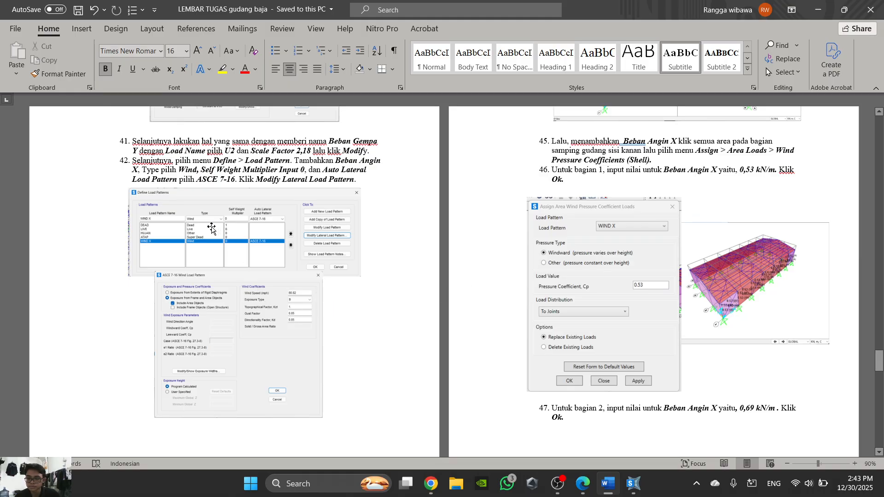
scroll(253, 225, down, 1)
scroll(260, 224, down, 12)
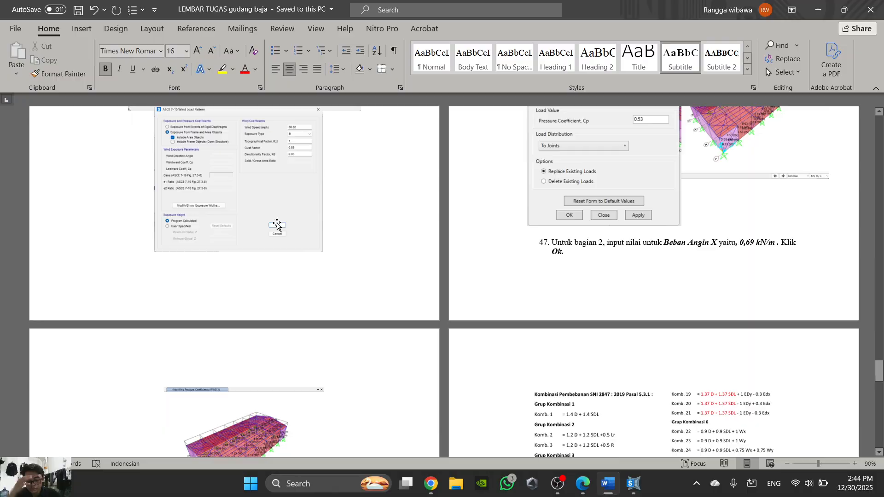
scroll(424, 279, up, 10)
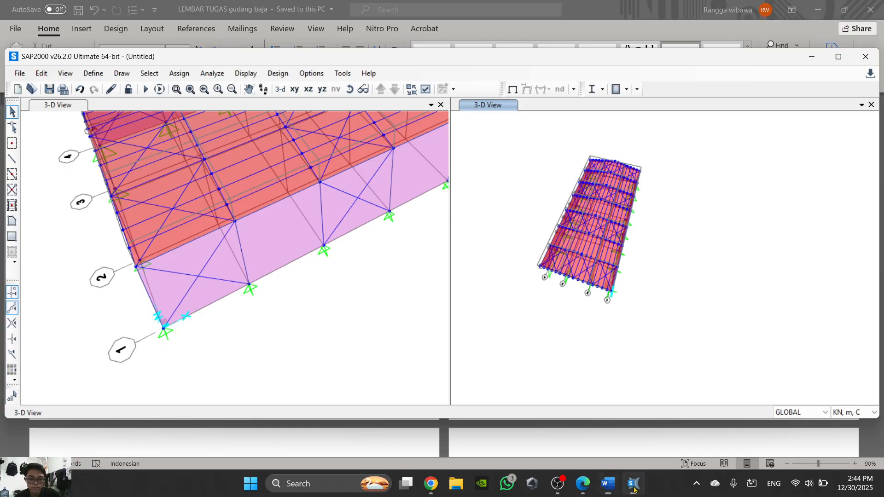
- Switch back to SAP2000 and select all seven side wall areas along grid line 1
click(633, 484)
scroll(306, 361, down, 5)
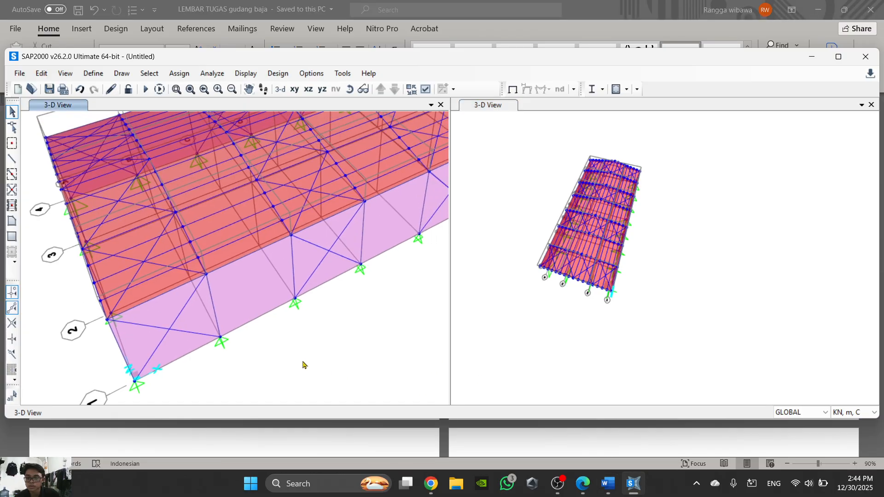
scroll(236, 361, up, 5)
click(236, 361)
click(353, 326)
middle_drag(353, 325, 251, 325)
click(307, 295)
click(376, 278)
middle_drag(378, 278, 339, 308)
click(341, 265)
click(339, 270)
click(347, 269)
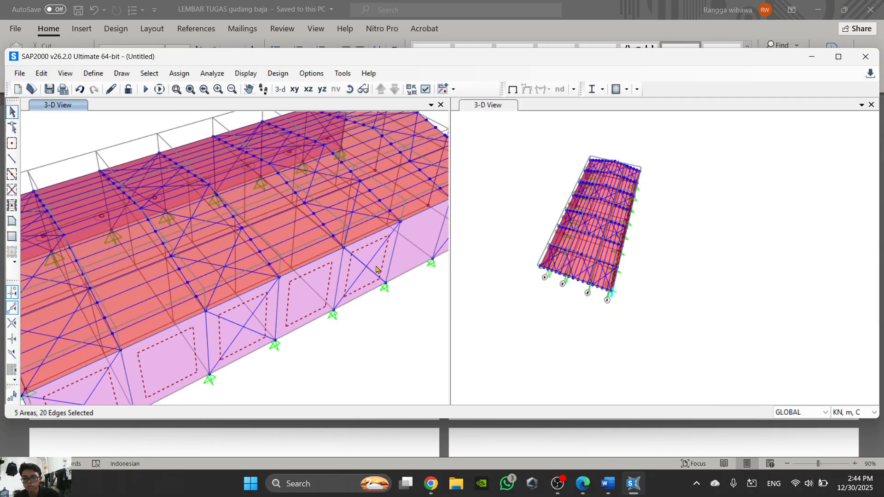
click(416, 259)
middle_drag(415, 259, 379, 270)
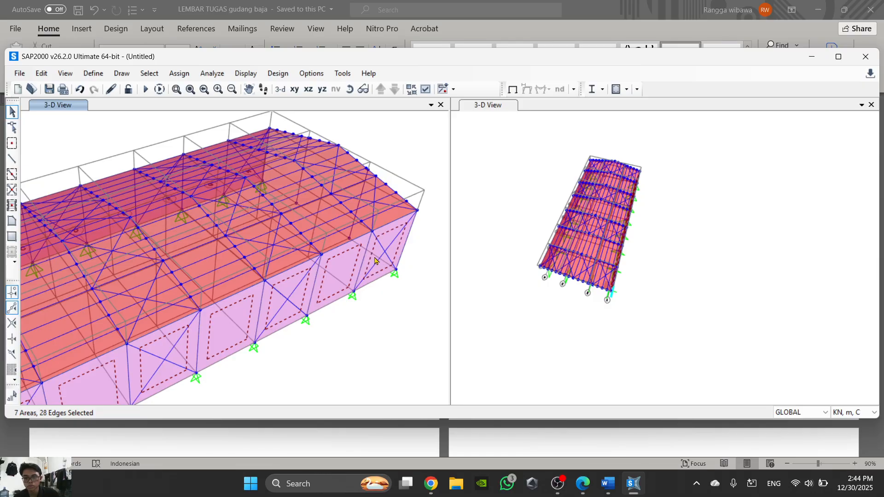
scroll(375, 261, down, 3)
scroll(377, 278, up, 5)
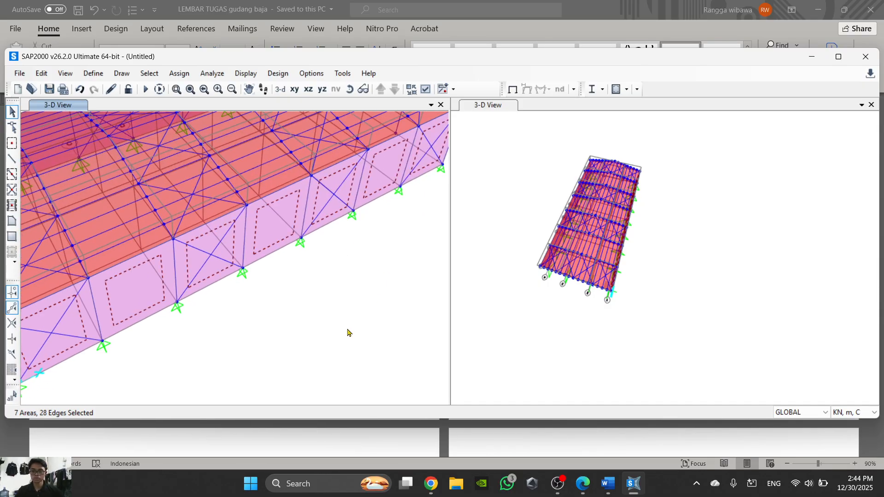
middle_drag(347, 333, 360, 296)
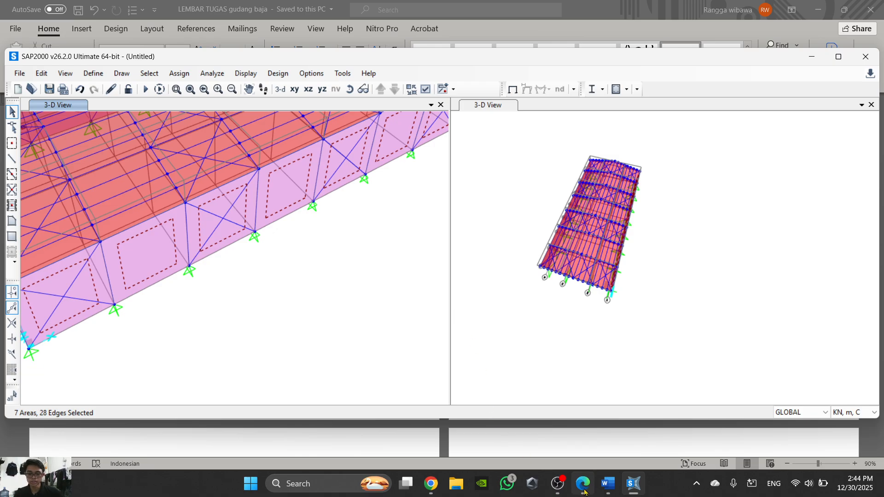
- Check the load pattern and ASCE 7-16 wind settings in the Word task sheet
click(612, 491)
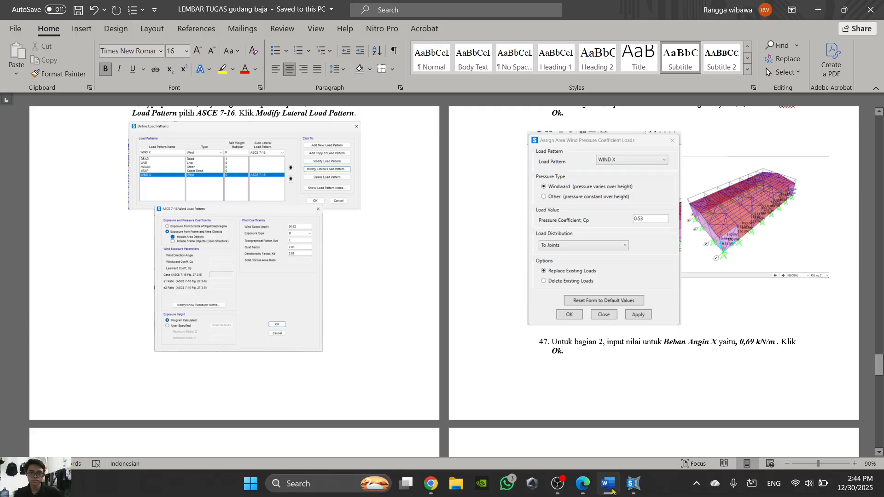
scroll(276, 332, up, 3)
scroll(276, 332, down, 1)
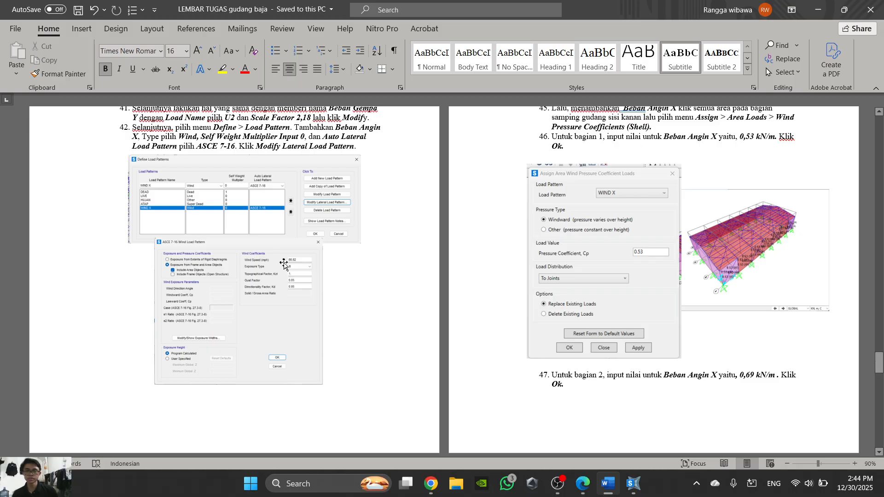
scroll(287, 258, up, 2)
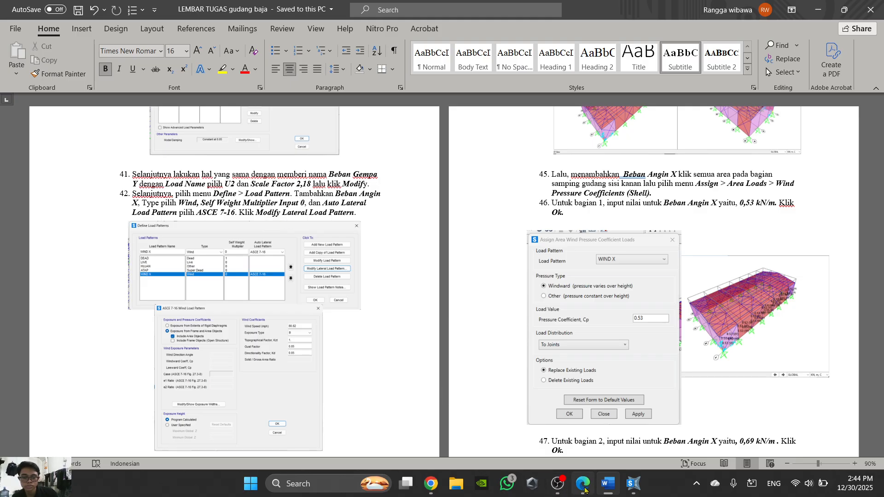
mouse_move(609, 491)
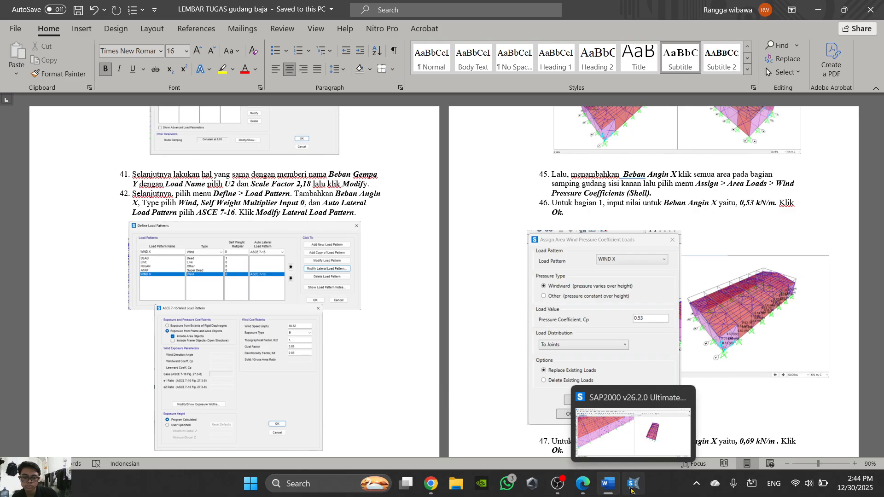
- In SAP2000's load pattern definitions, enter the name ANGIN X with type Wind and auto lateral load pattern ASCE 7-16
click(633, 483)
click(85, 76)
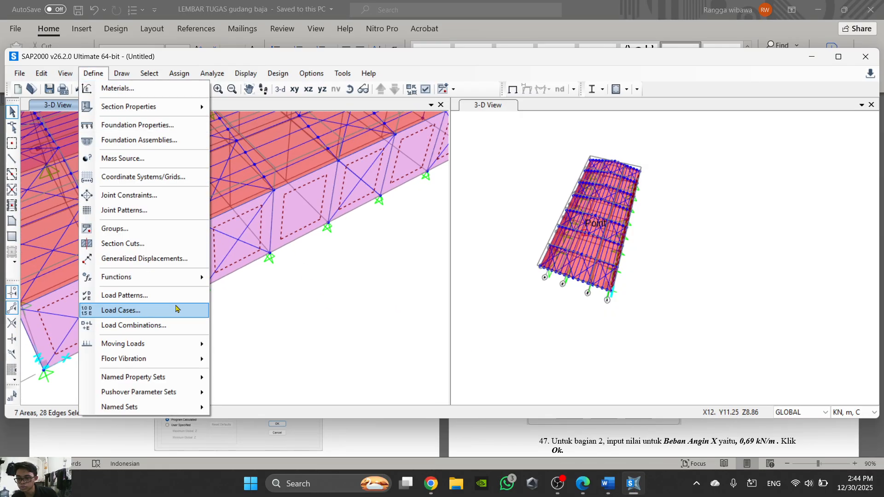
click(172, 295)
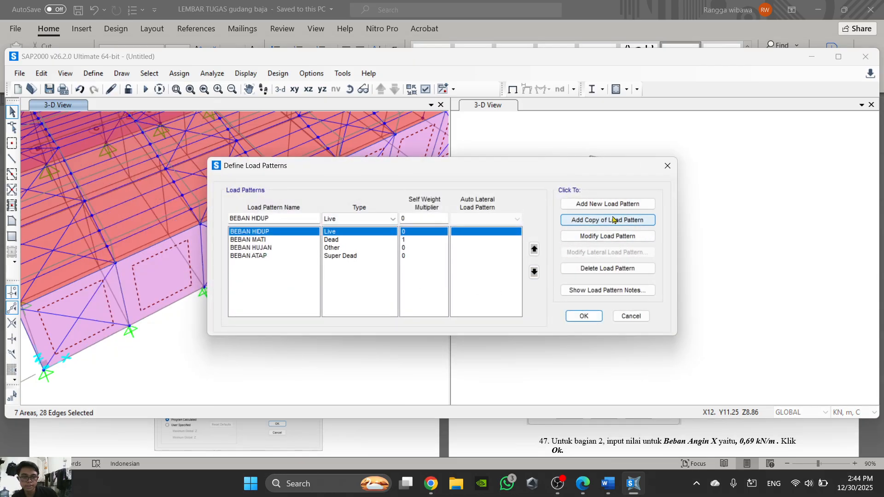
click(359, 220)
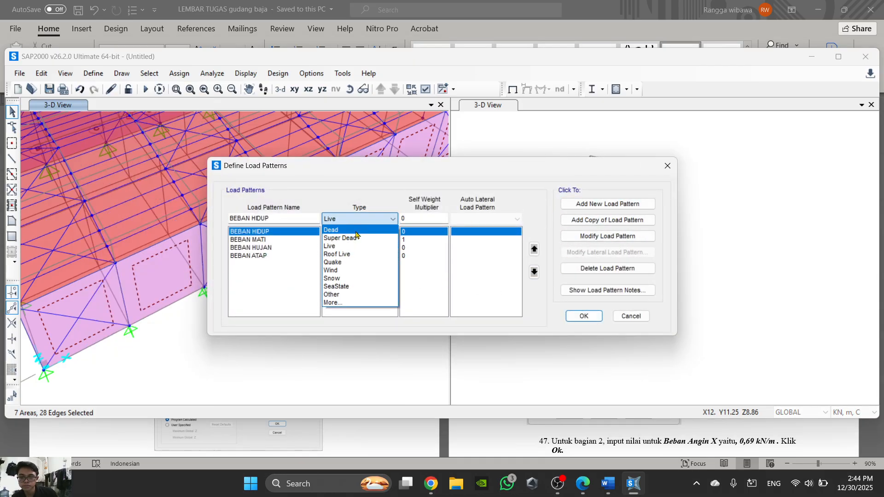
click(355, 270)
text(ANGIN X)
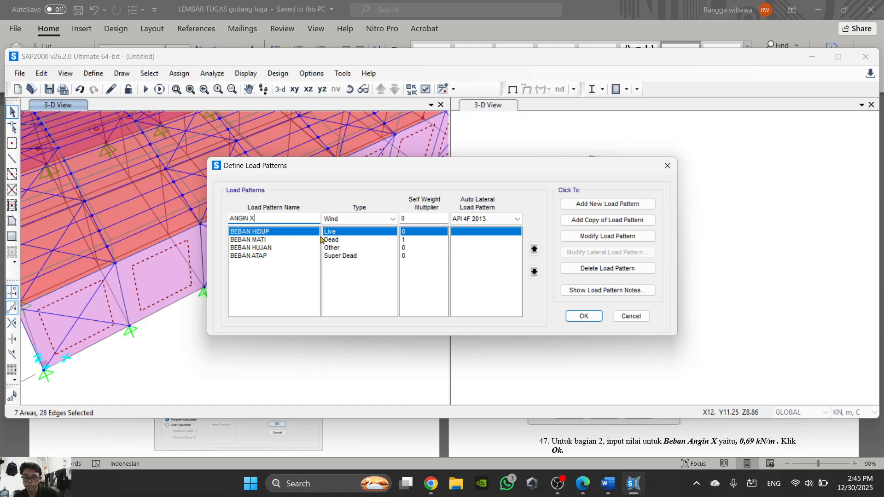
click(486, 220)
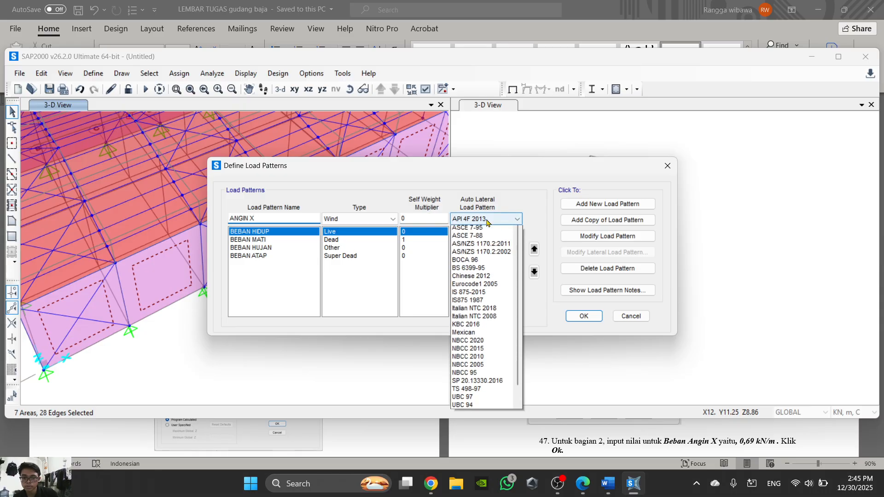
click(482, 254)
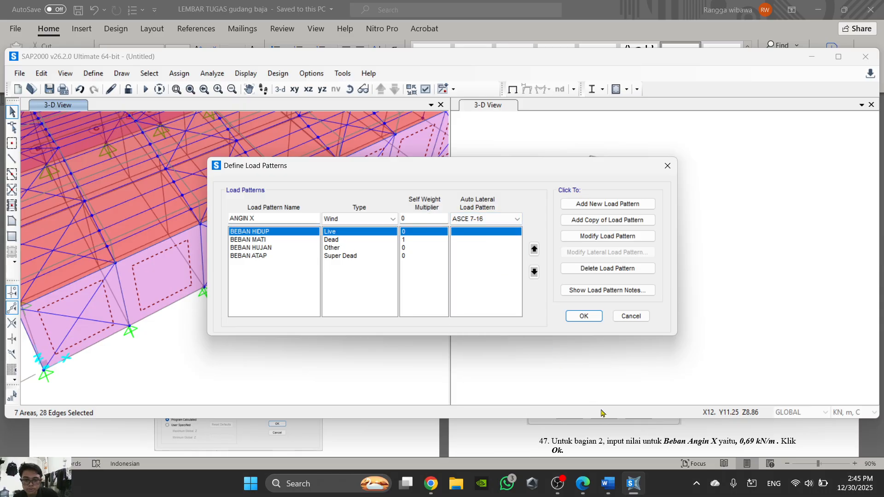
- Compare the ANGIN X entries with the load pattern example in the Word task sheet
click(608, 483)
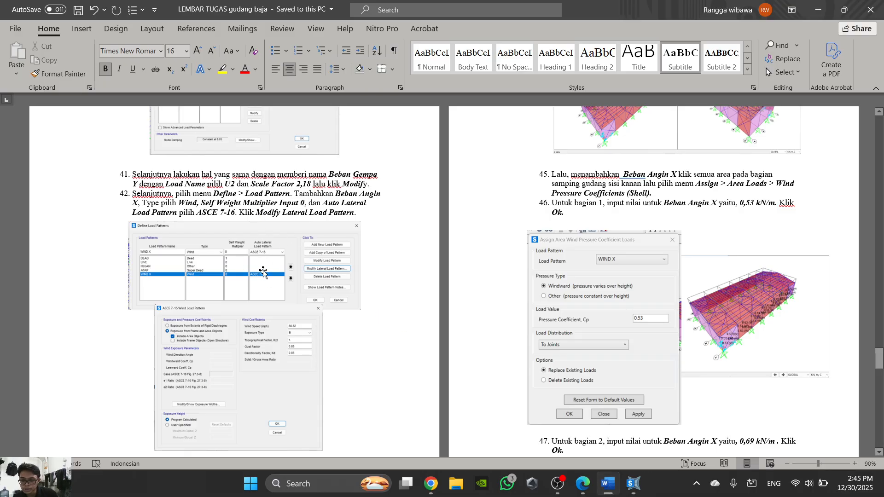
click(610, 493)
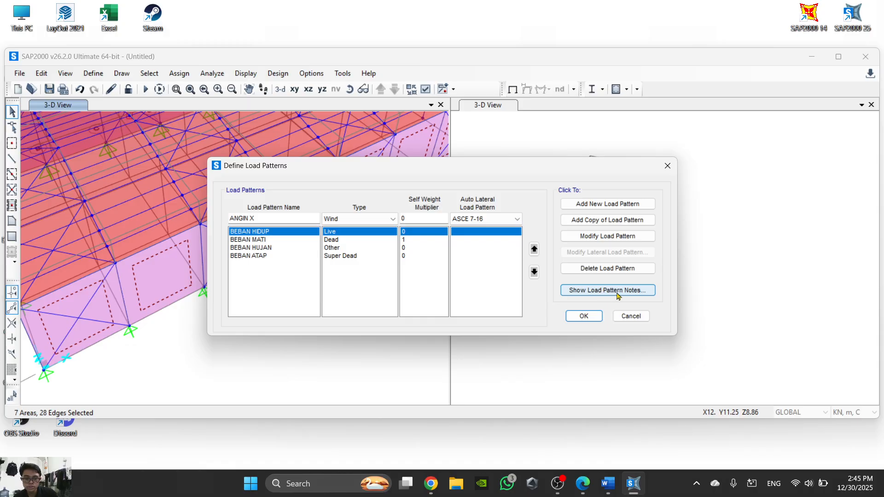
click(612, 484)
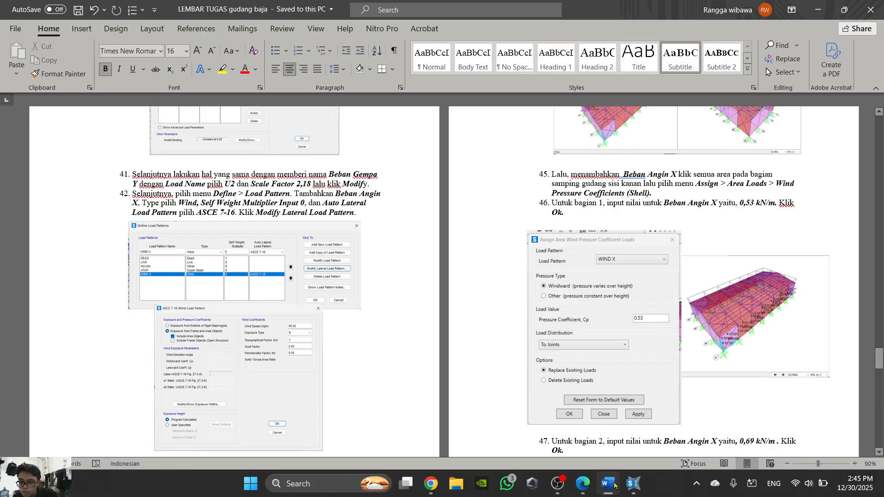
- Switch to SAP2000 and add ANGIN X as a new Wind load pattern with ASCE 7-16 auto lateral load
click(612, 484)
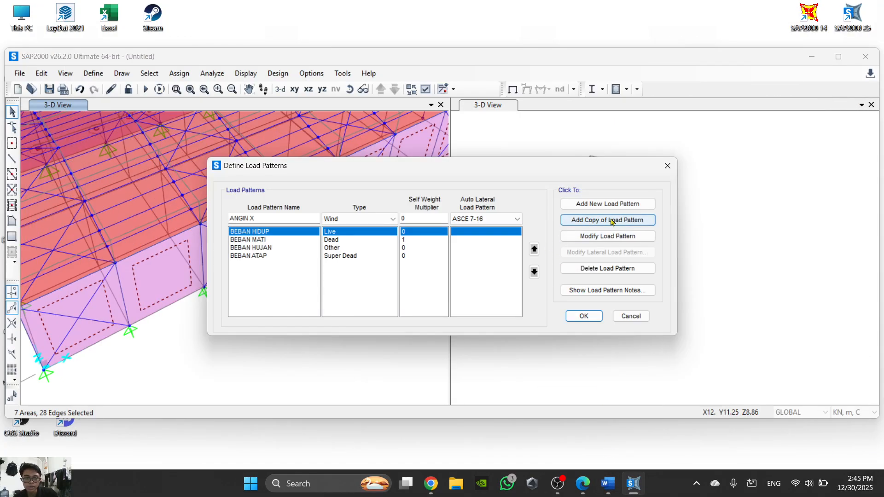
click(613, 208)
click(608, 290)
click(552, 200)
click(496, 263)
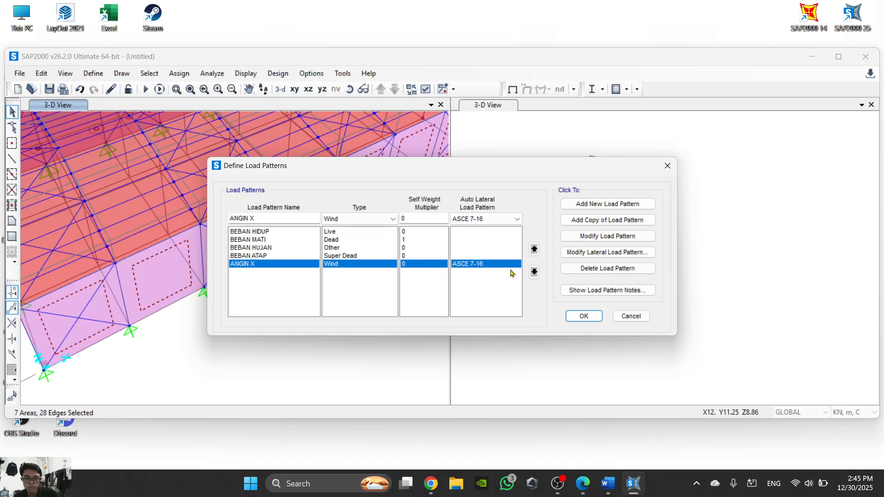
- Review the ANGIN X load pattern's name, type and notes
click(277, 220)
click(358, 219)
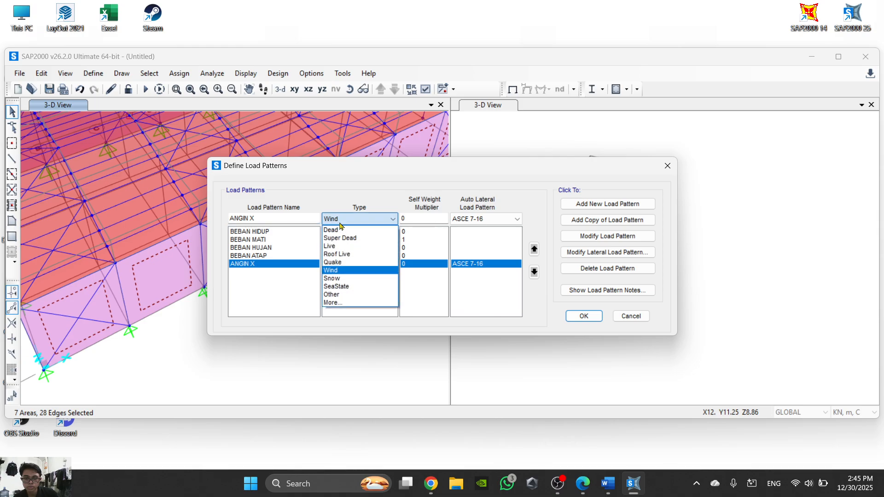
click(359, 272)
click(415, 264)
click(574, 289)
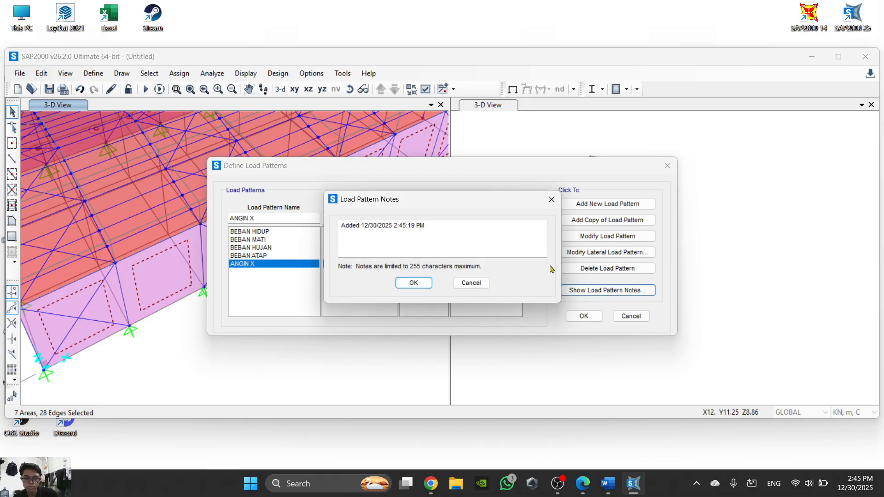
click(413, 283)
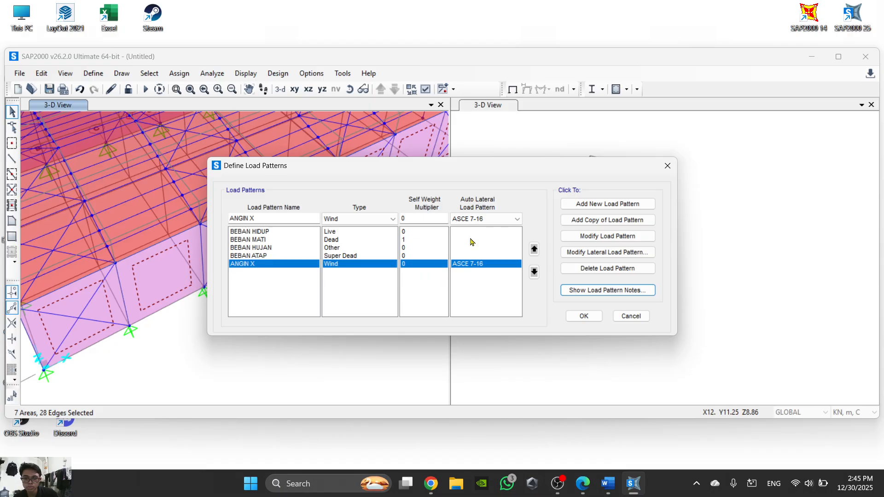
- Open the ANGIN X lateral load settings and check the ASCE 7-16 wind example in the Word task sheet
click(600, 252)
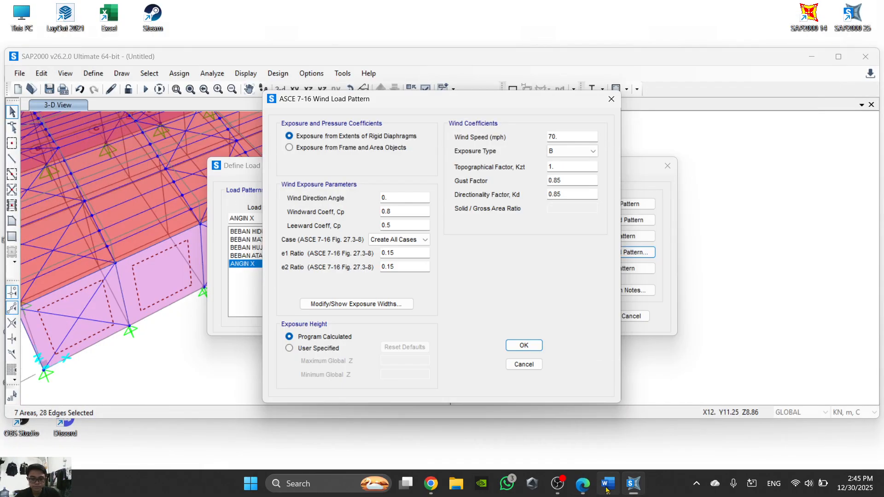
click(607, 488)
scroll(221, 258, down, 5)
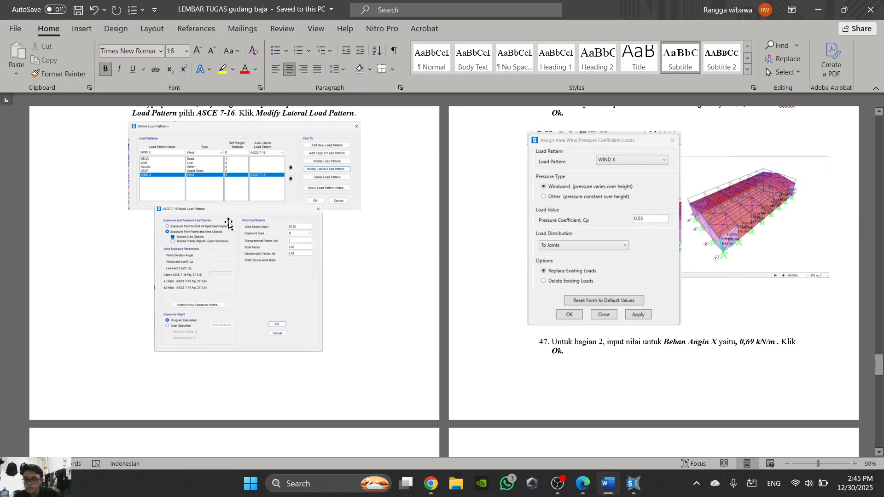
ctrl+scroll(228, 224, up, 8)
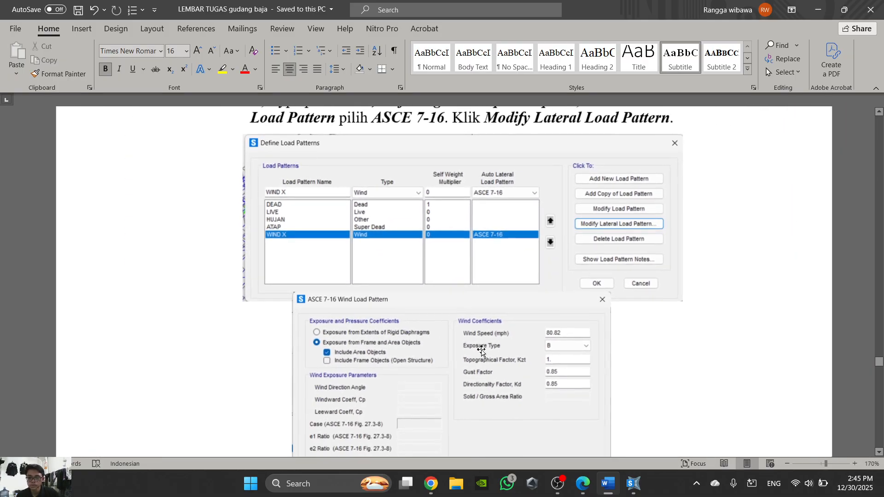
scroll(476, 348, down, 3)
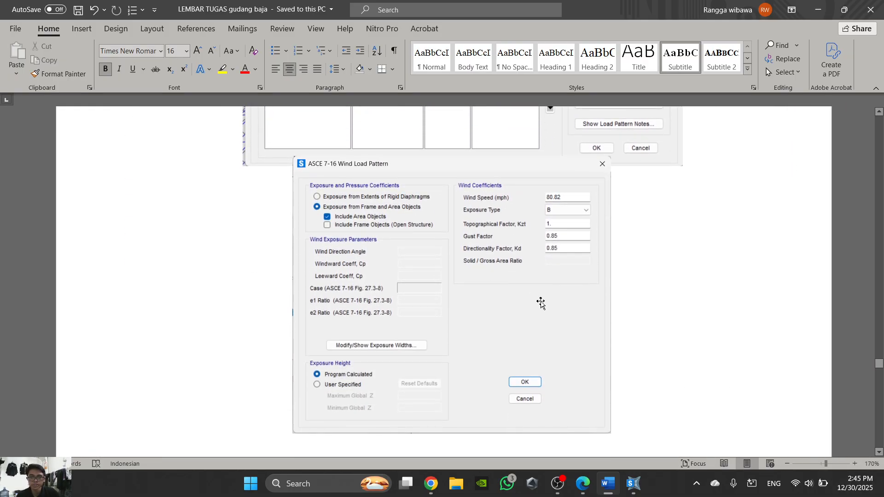
- In SAP2000, set ANGIN X to exposure from frame and area objects, include area objects, and set the wind speed to 80.82 mph
click(633, 483)
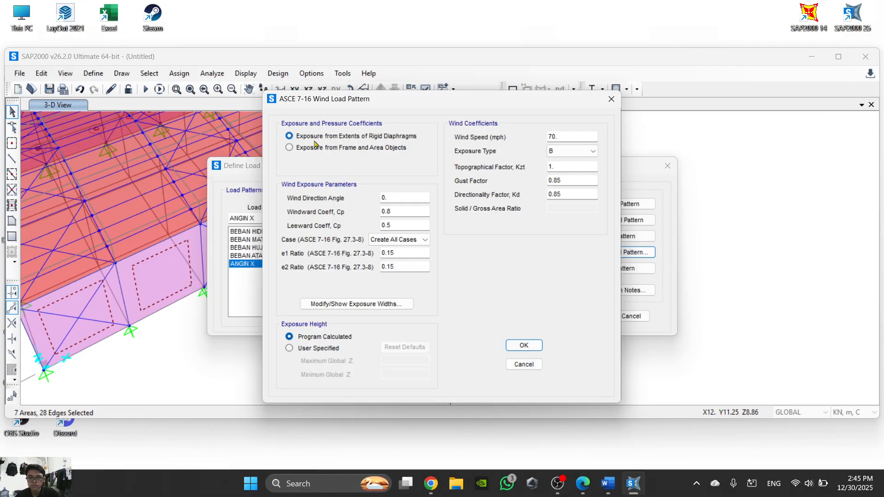
click(290, 148)
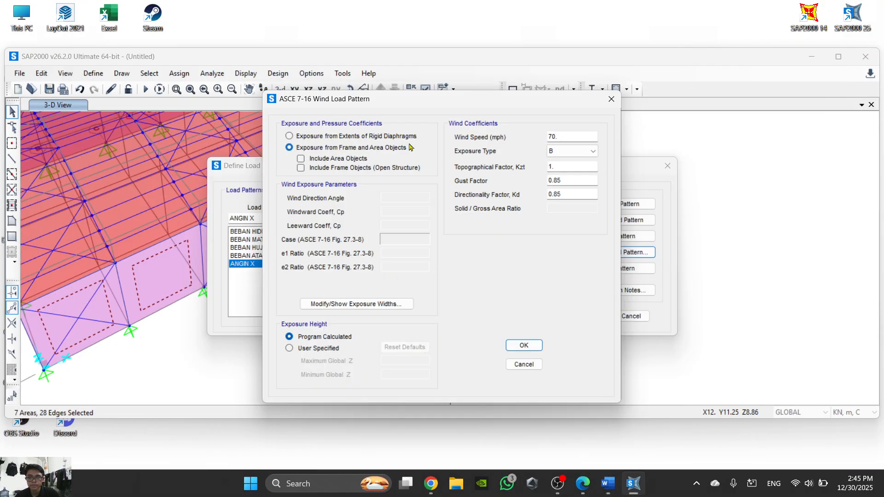
click(301, 159)
click(568, 136)
click(616, 490)
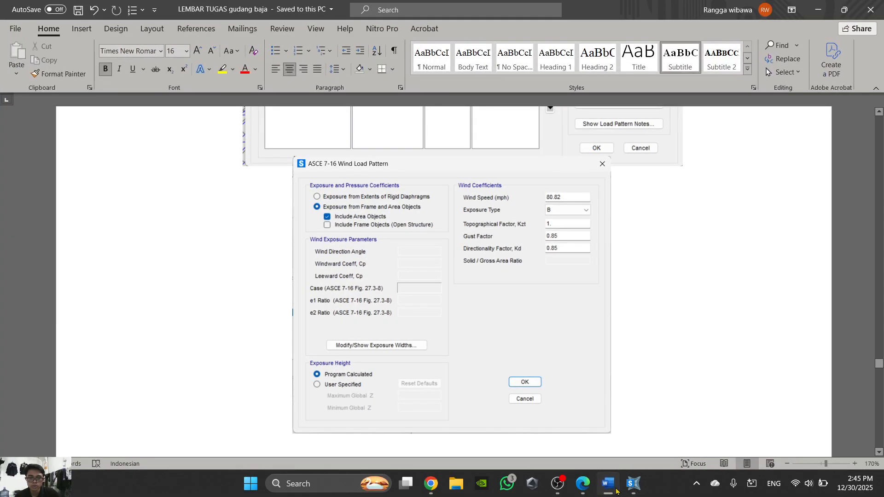
click(633, 483)
text(80.82)
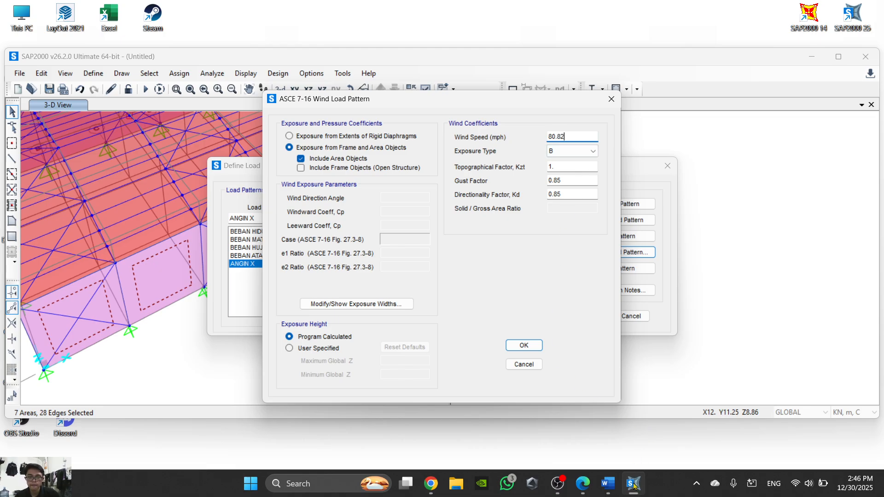
- Recheck the example in the Word task sheet and accept the ANGIN X wind settings in SAP2000
click(609, 484)
click(612, 489)
click(613, 491)
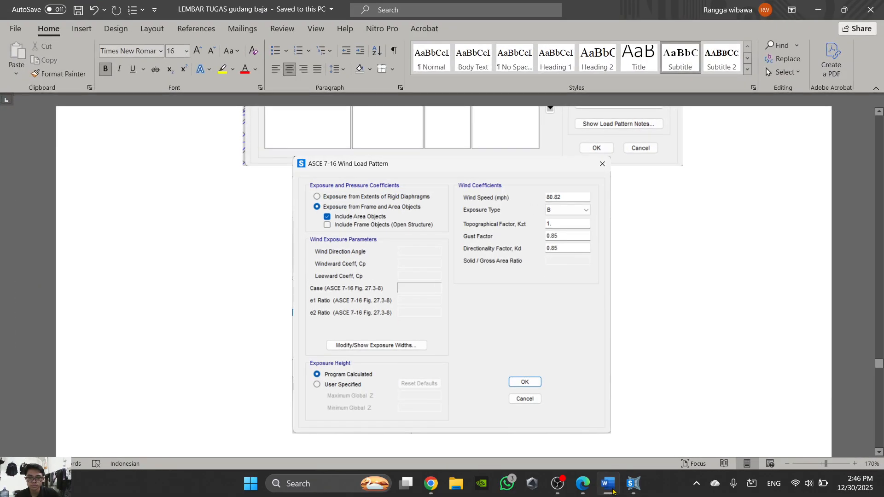
click(612, 490)
click(524, 345)
click(505, 262)
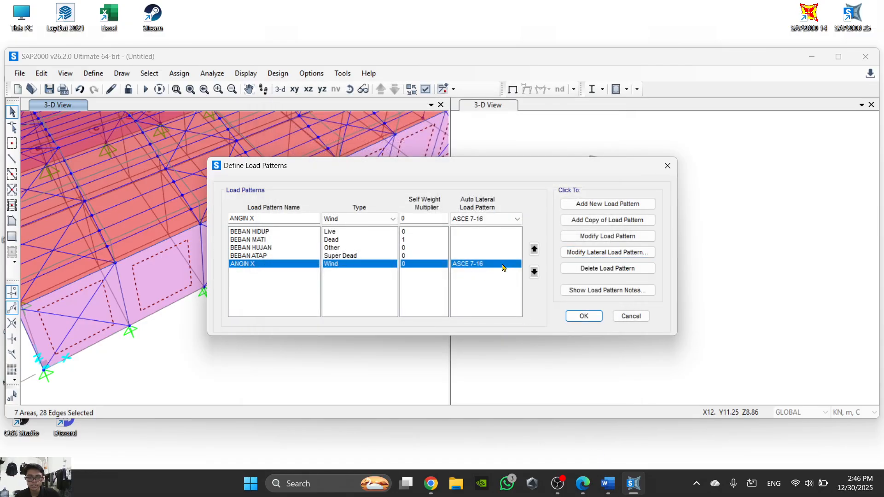
- Add a copy of the ANGIN X load pattern and review the copy's ASCE 7-16 wind settings
click(595, 221)
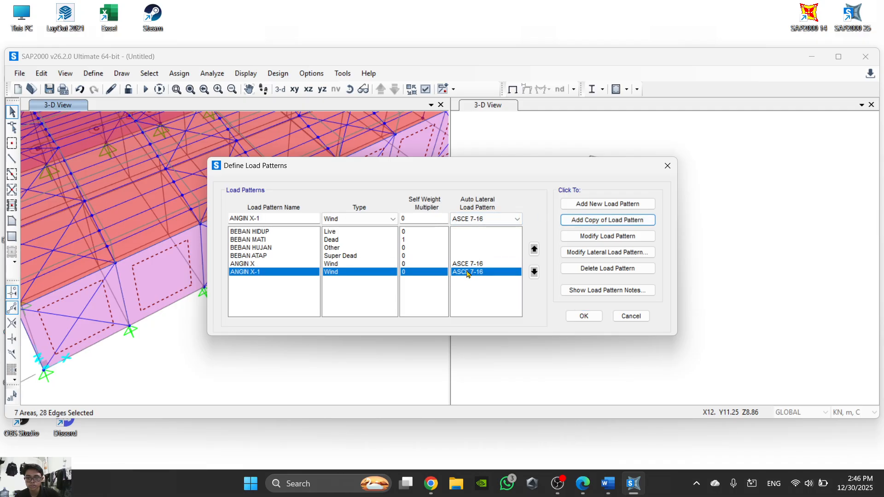
click(601, 253)
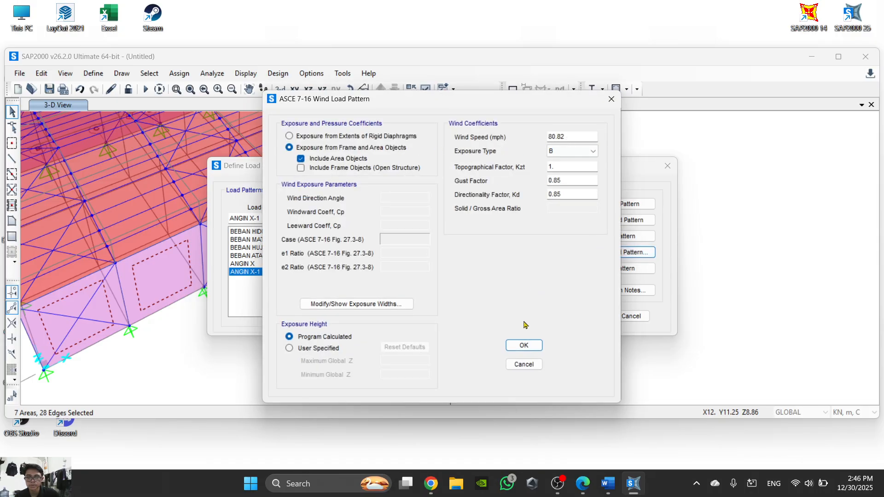
click(532, 349)
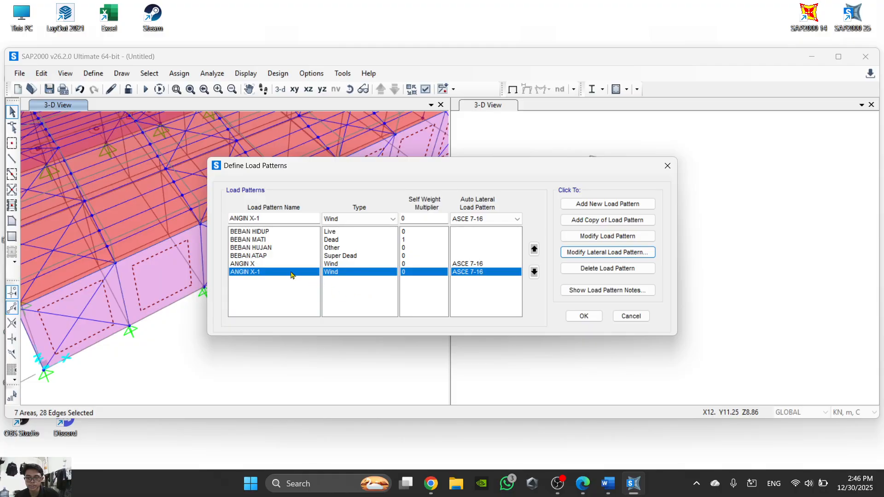
- Rename the copied load pattern ANGIN Y and accept the load pattern definitions
drag(279, 215, 247, 230)
text(Y)
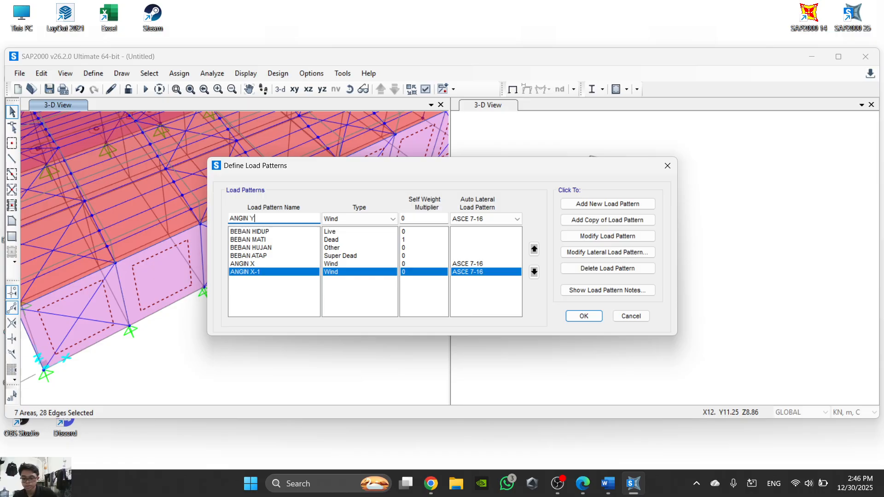
click(583, 320)
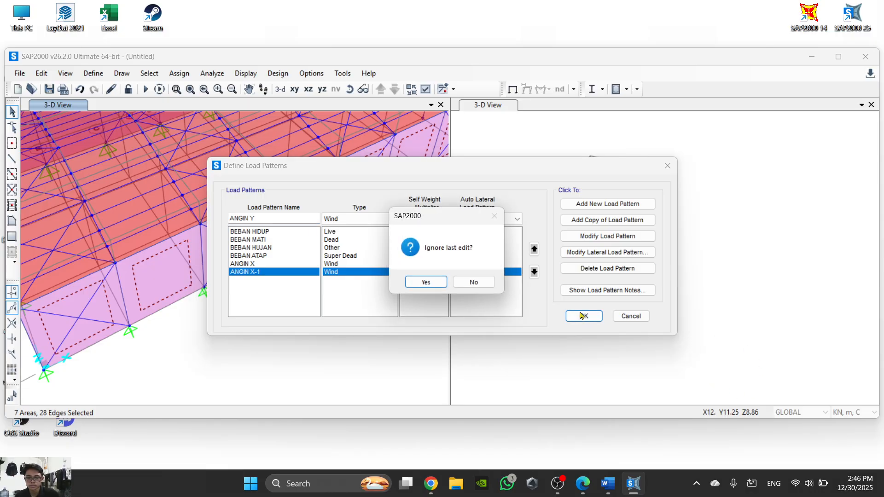
click(475, 282)
click(613, 245)
click(584, 315)
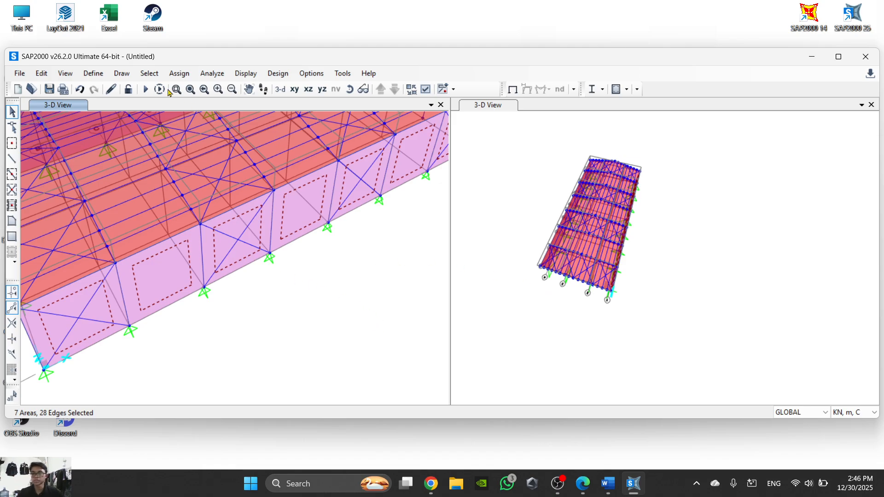
- Look up in the Word task sheet how to assign the ANGIN X wind pressure coefficient to the side wall areas
click(179, 74)
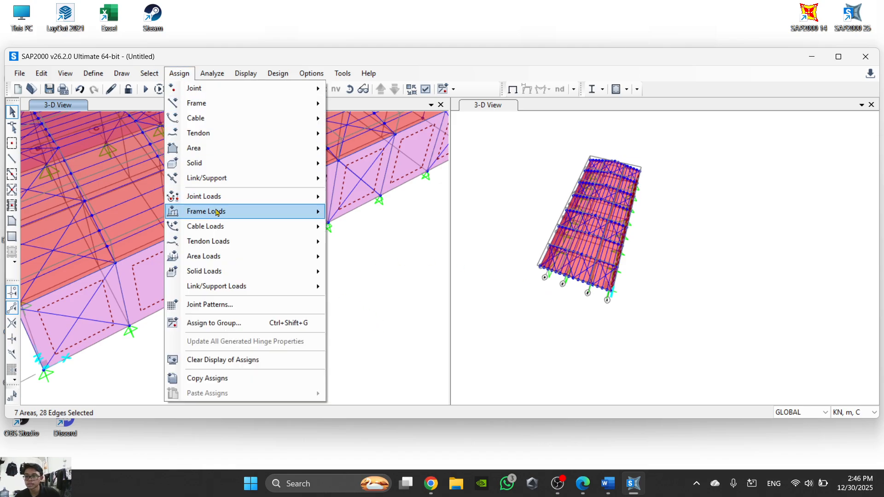
mouse_move(226, 213)
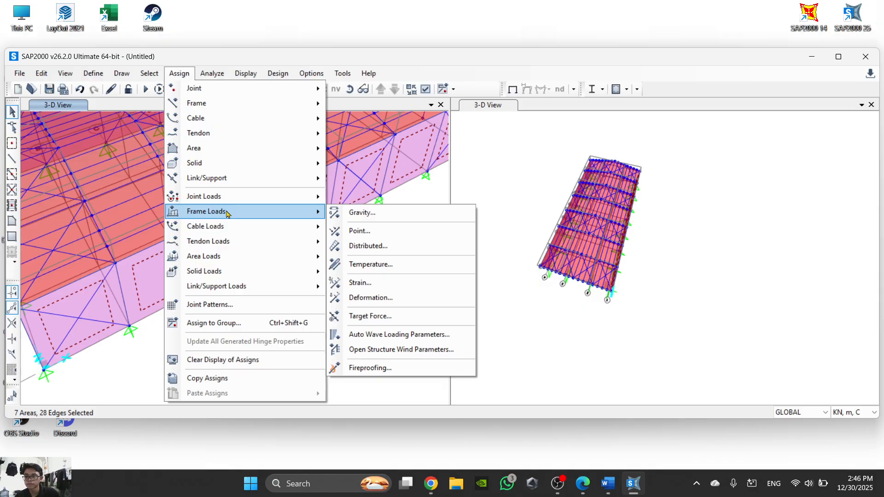
mouse_move(600, 491)
click(608, 486)
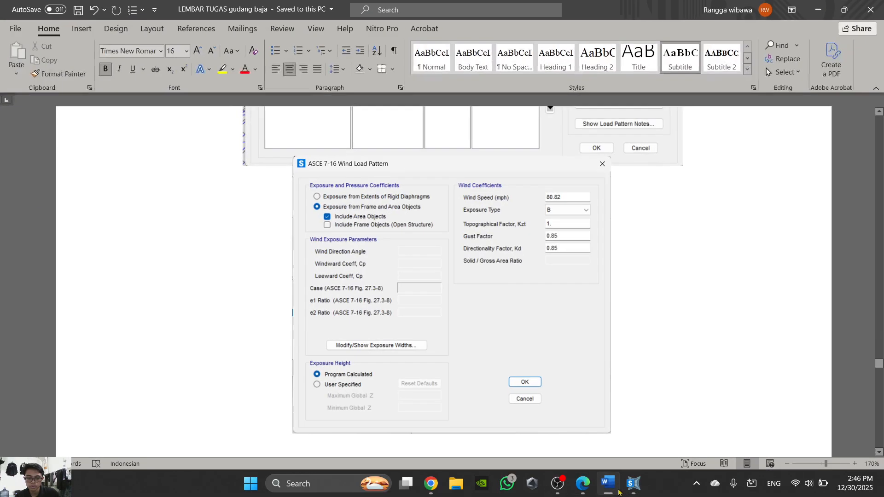
scroll(474, 273, up, 10)
scroll(473, 274, up, 4)
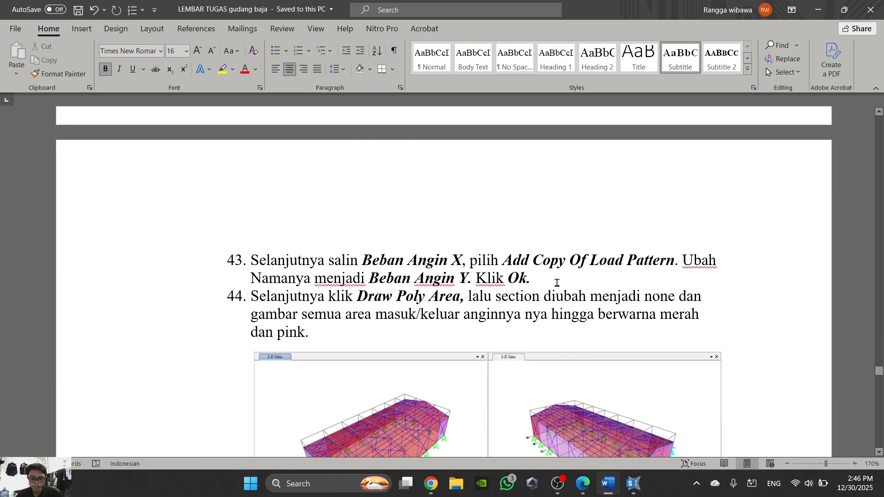
scroll(581, 306, down, 10)
scroll(582, 306, down, 2)
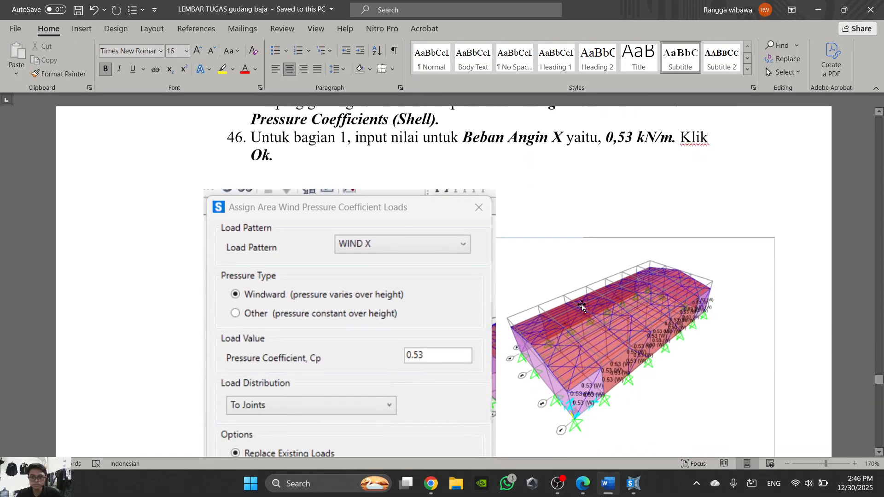
scroll(582, 307, up, 1)
- In SAP2000, enter a windward pressure coefficient of 0.53 for ANGIN X on the selected wall areas, checking the value in the Word task sheet
click(633, 483)
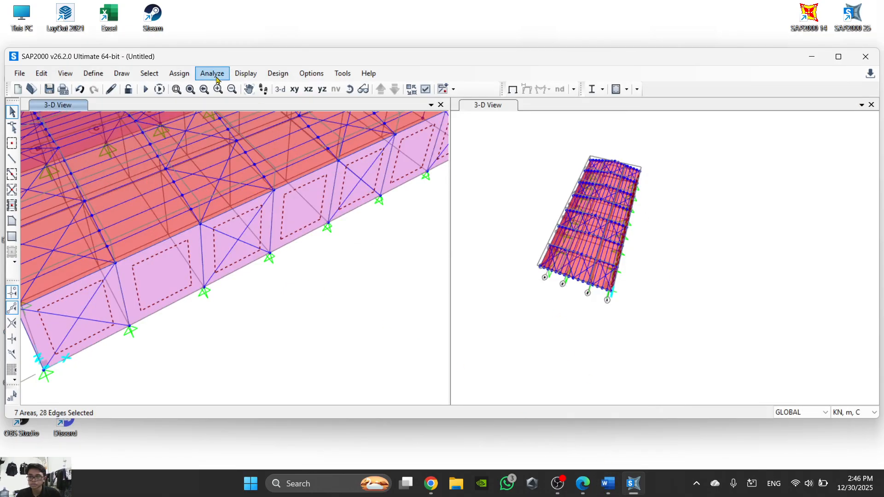
click(179, 73)
mouse_move(257, 212)
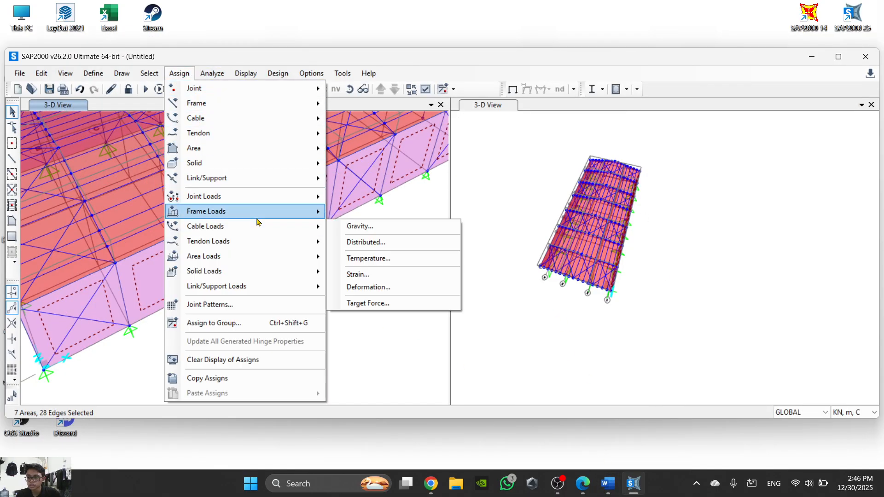
mouse_move(258, 257)
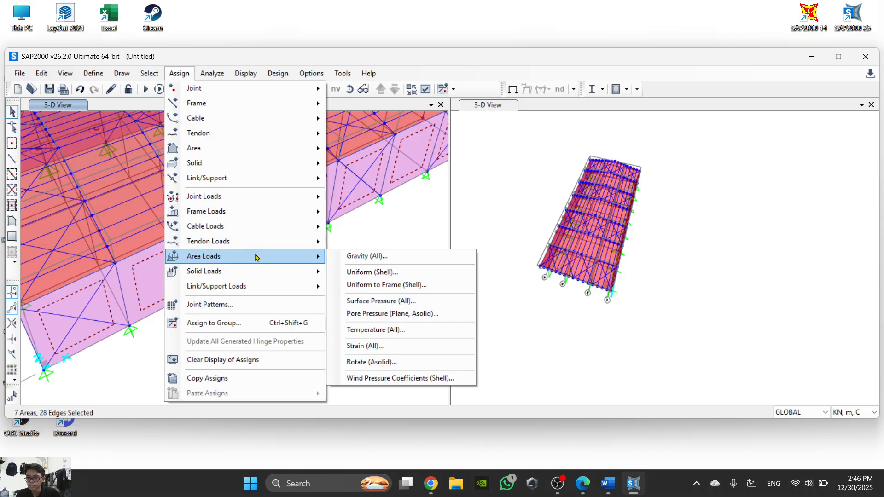
click(396, 378)
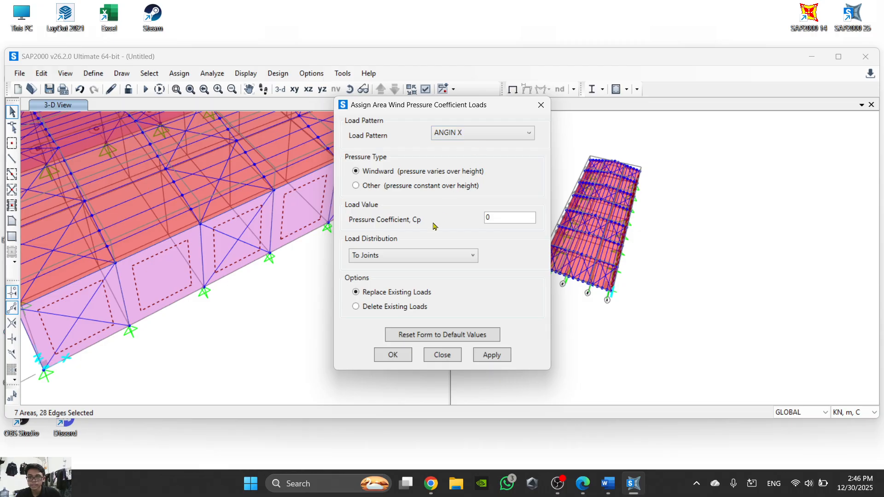
mouse_move(608, 483)
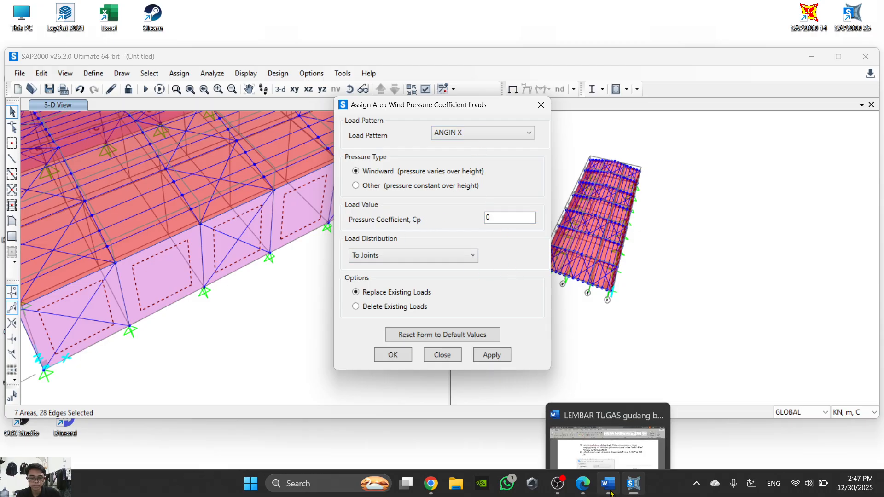
click(629, 417)
ctrl+scroll(562, 242, down, 5)
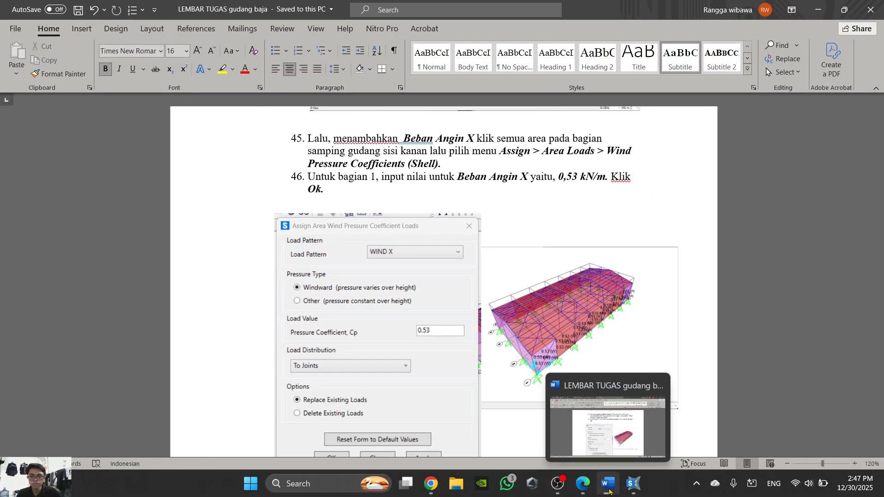
scroll(345, 298, down, 1)
click(634, 484)
double_click(503, 223)
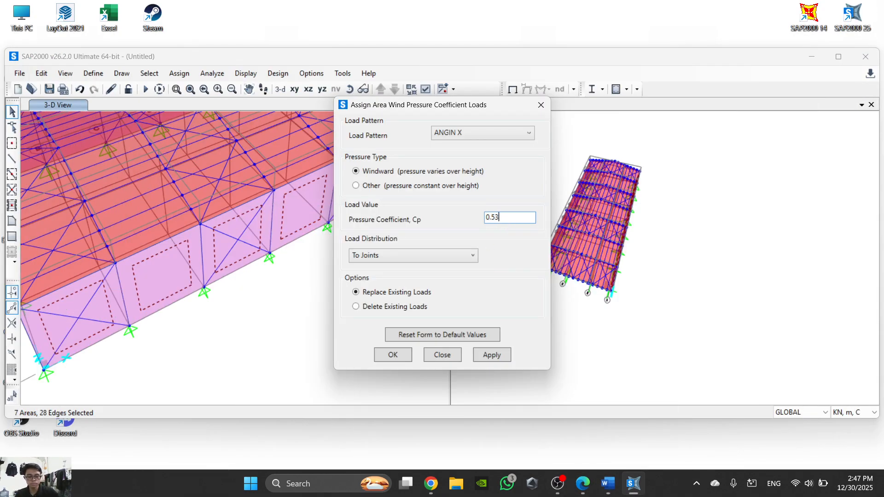
- Compare the ANGIN X pressure coefficient entries with the example in the Word task sheet
click(627, 486)
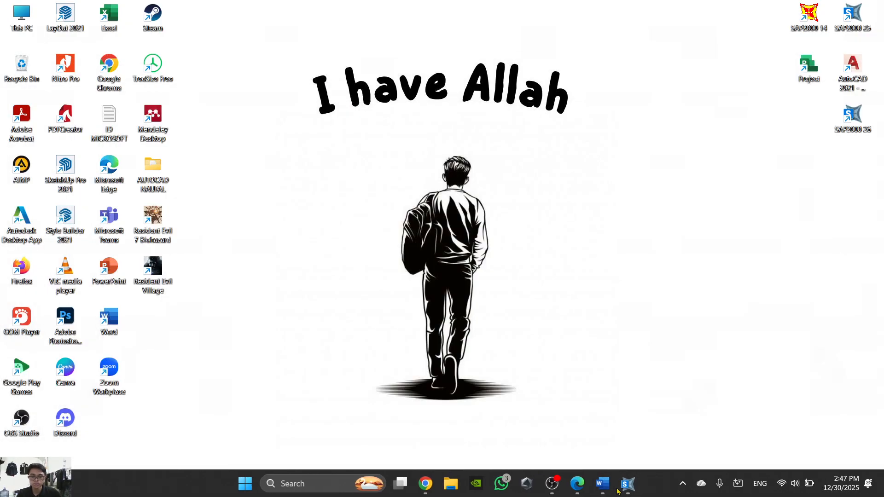
click(628, 486)
click(612, 486)
scroll(427, 276, down, 1)
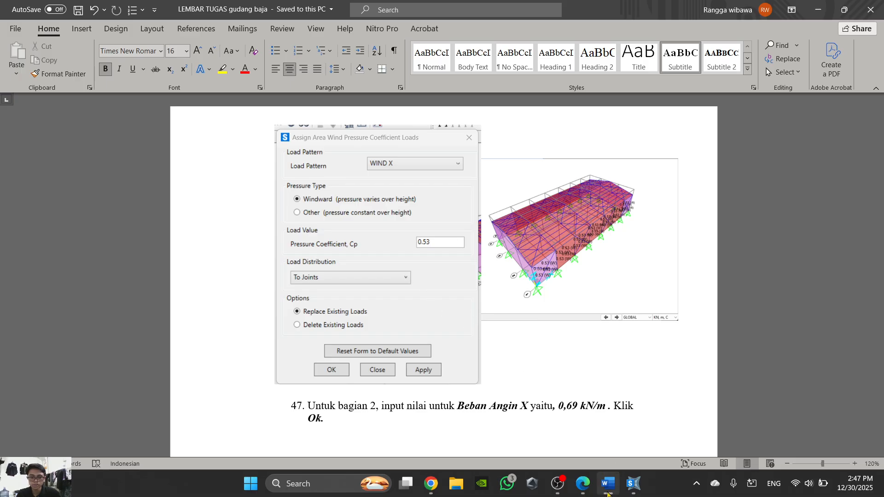
- Return to SAP2000 and accept the 0.53 windward ANGIN X coefficient for the side wall areas
click(633, 483)
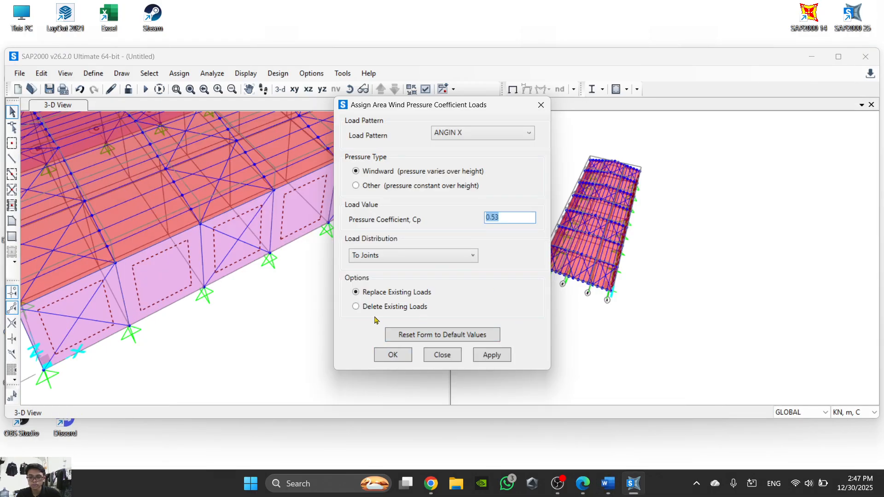
click(404, 355)
- Select all seven side wall areas along the long side of the warehouse again in the 3-D view
scroll(267, 301, down, 5)
scroll(201, 295, up, 5)
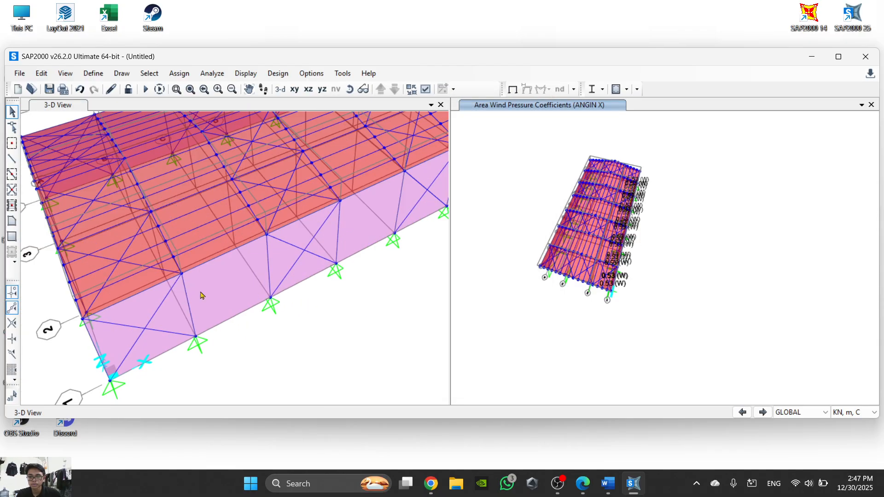
click(161, 341)
click(237, 306)
click(326, 252)
middle_drag(368, 235, 291, 263)
click(353, 226)
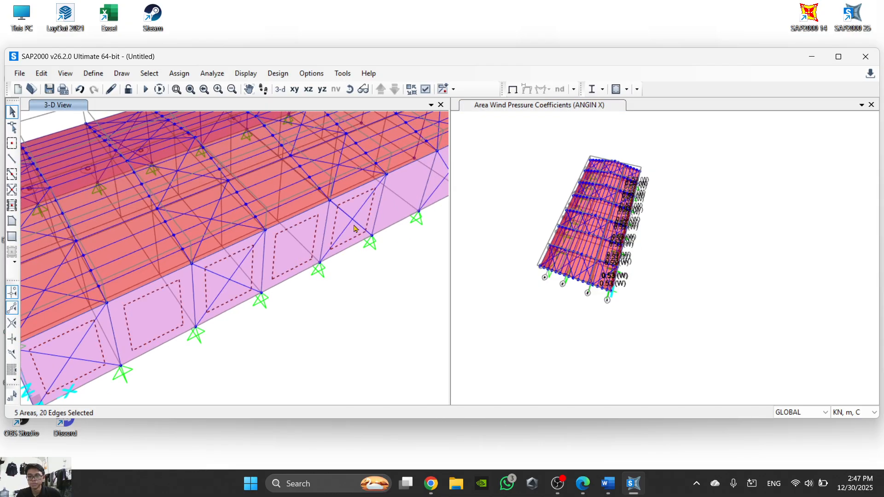
middle_drag(354, 227, 301, 262)
click(342, 243)
click(387, 227)
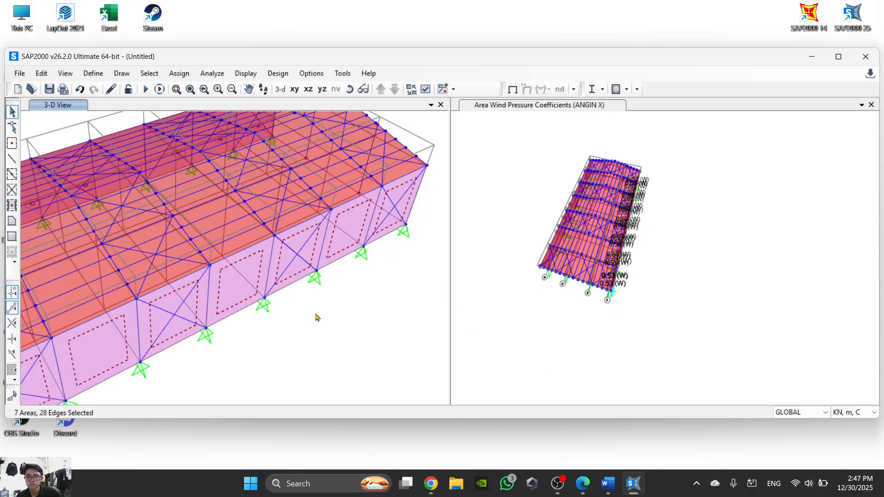
middle_drag(316, 317, 401, 293)
- Look up the ANGIN Y pressure coefficients for the warehouse areas in the Word task sheet
click(638, 493)
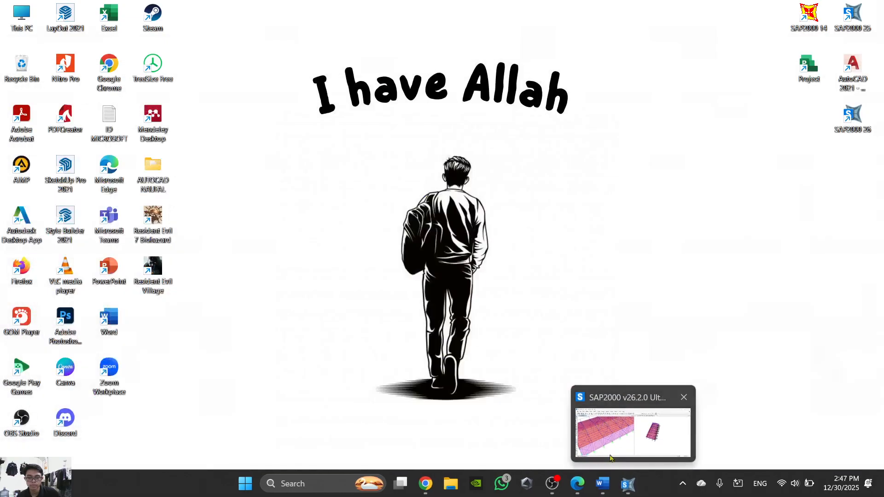
click(602, 483)
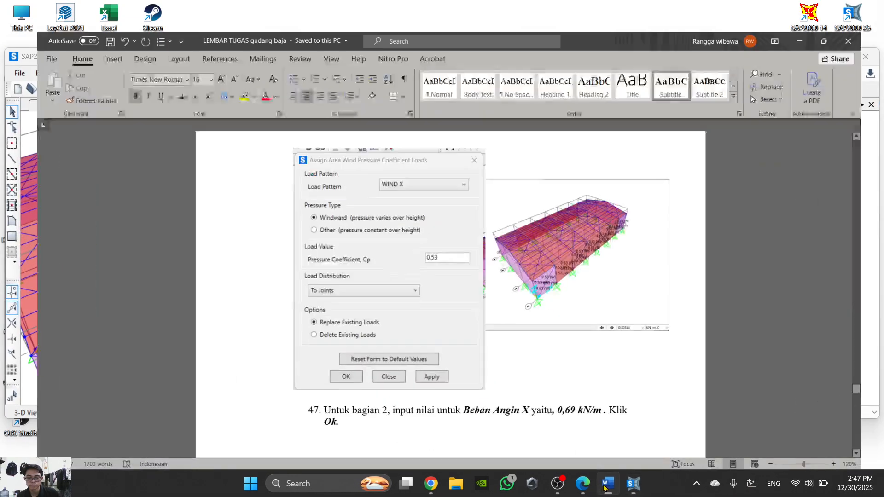
scroll(529, 374, down, 5)
ctrl+scroll(529, 374, down, 2)
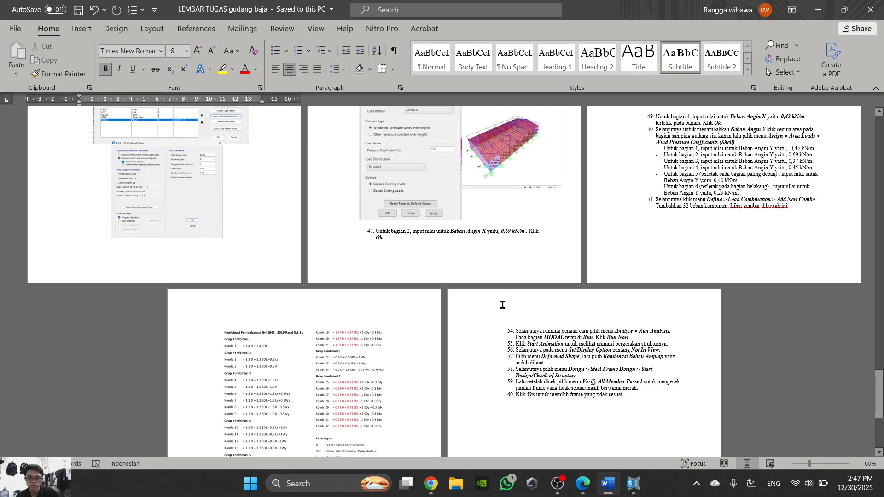
scroll(504, 305, down, 1)
scroll(732, 314, up, 5)
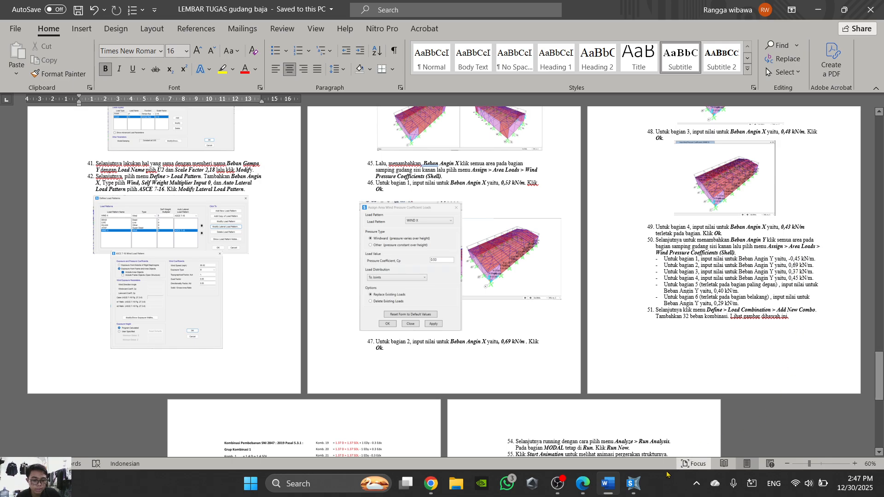
- In SAP2000, assign a windward pressure coefficient of -0.45 for ANGIN Y to the selected side wall areas, checking it against the Word task sheet
click(633, 484)
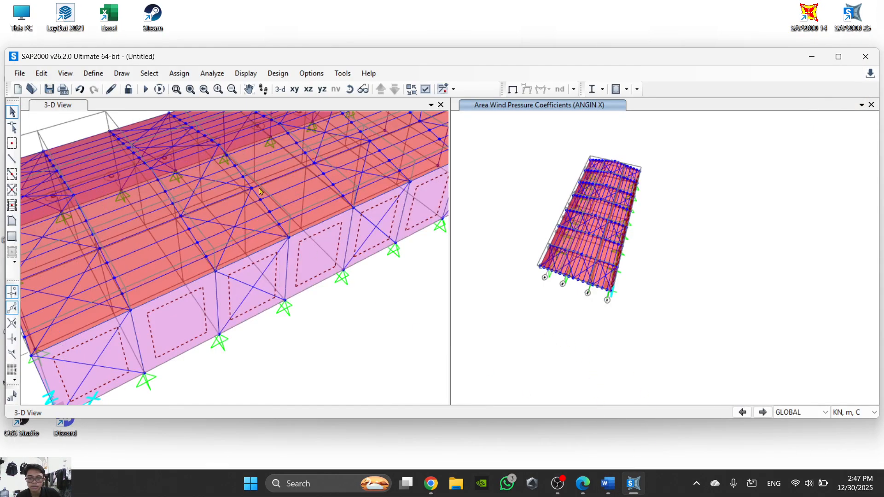
click(179, 73)
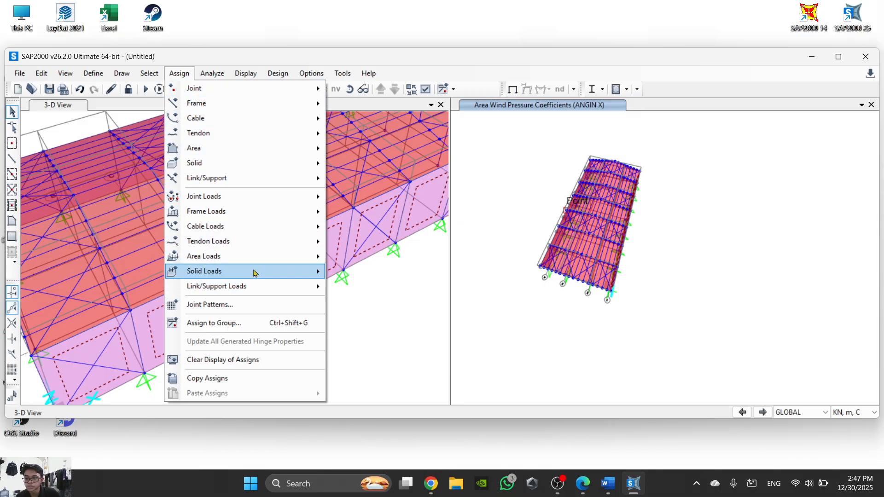
mouse_move(251, 256)
click(403, 383)
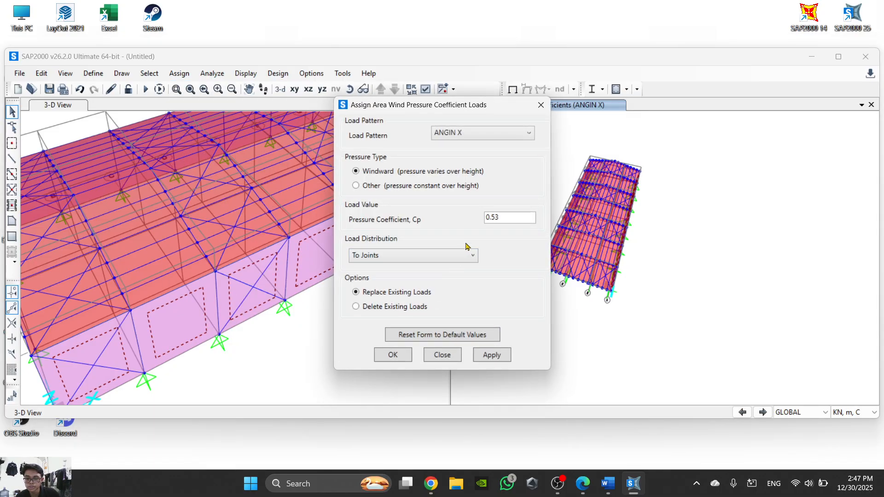
drag(504, 218, 474, 222)
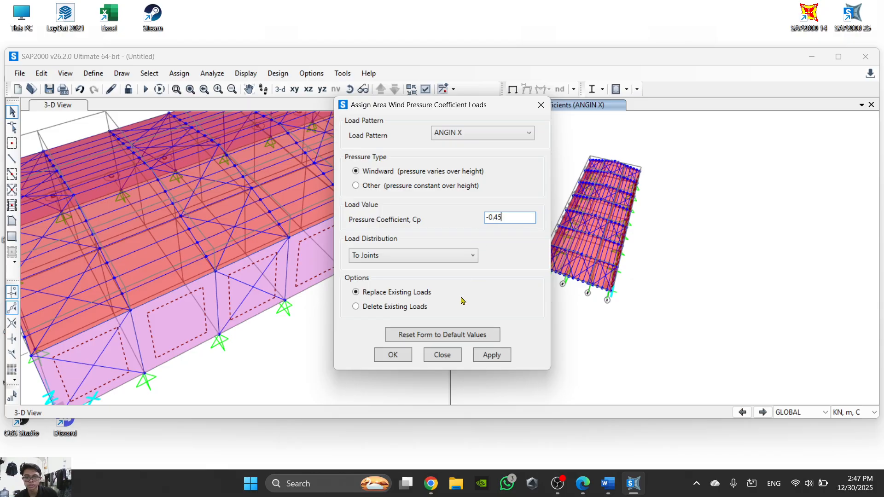
click(475, 138)
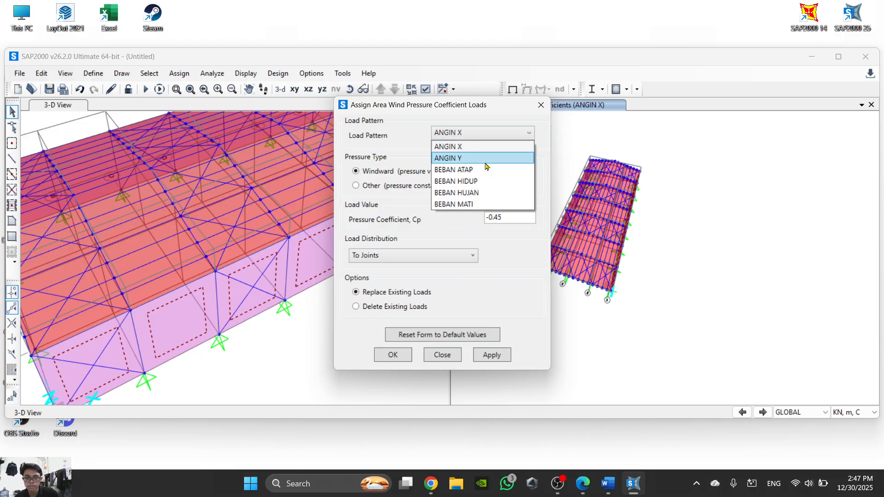
click(483, 156)
key(alt+Tab)
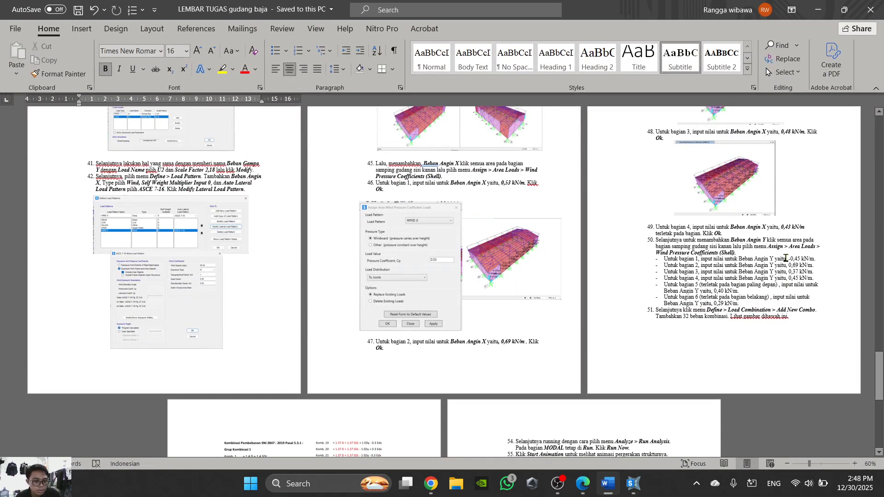
key(alt+Tab)
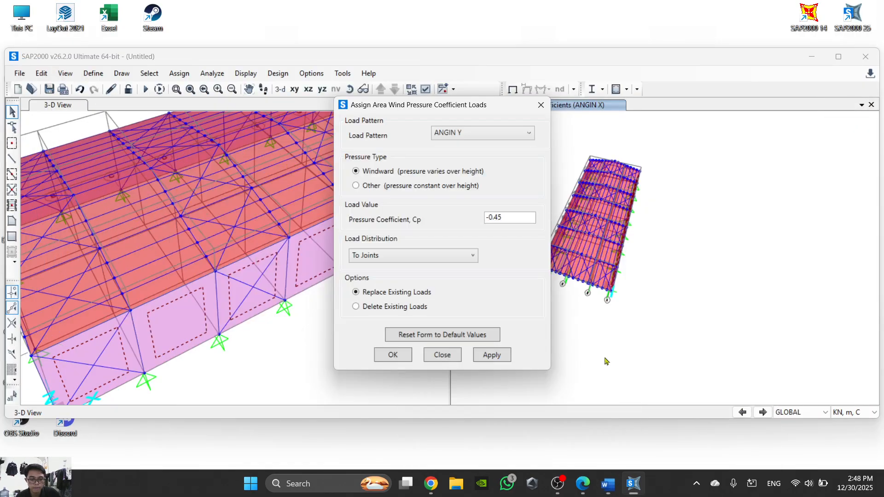
click(394, 355)
- Select all seven roof areas on the slope directly above the loaded side wall
scroll(256, 333, down, 1)
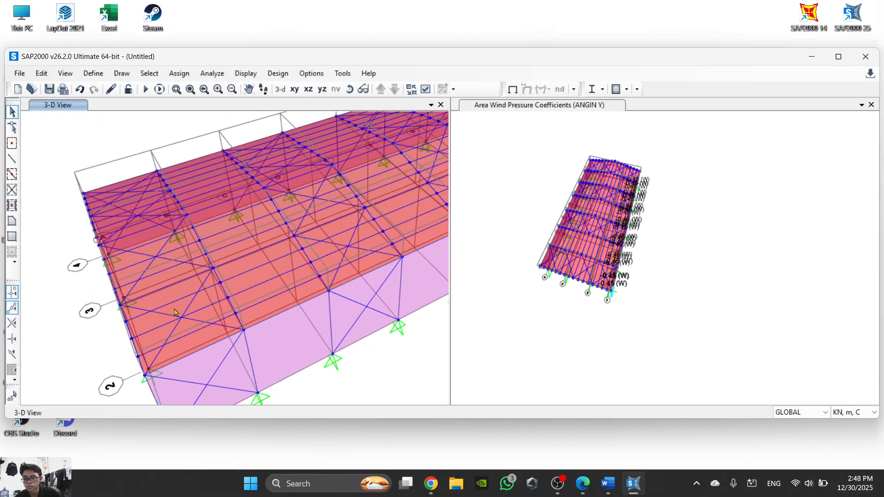
click(197, 311)
click(321, 249)
middle_drag(320, 253, 135, 253)
click(211, 216)
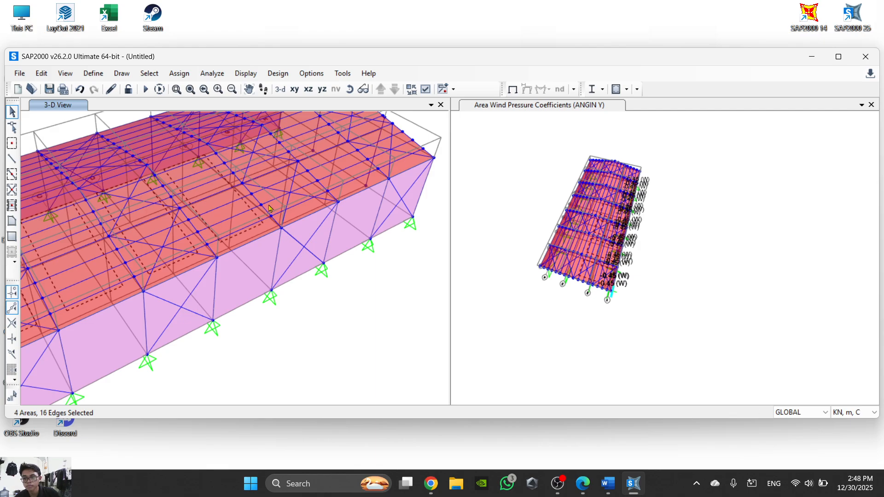
click(372, 154)
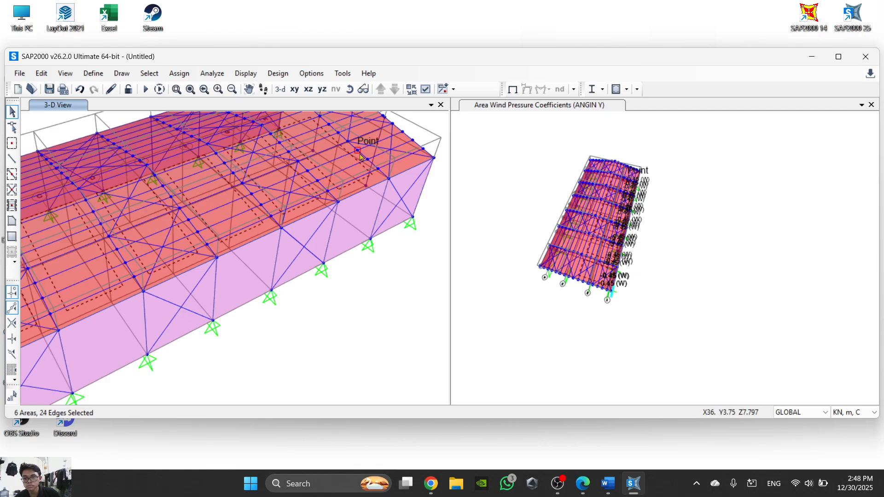
middle_drag(347, 233, 382, 268)
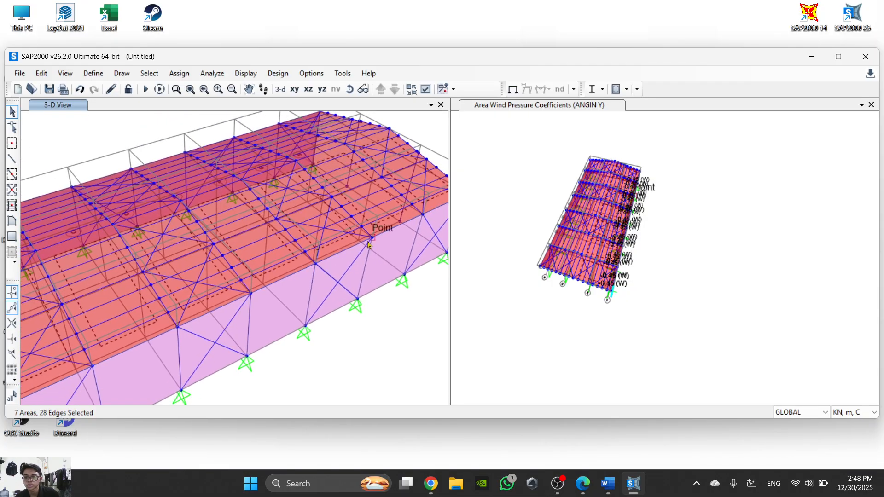
- Open the wind pressure coefficient assignment for the selected roof areas and look up their ANGIN X value in the Word task sheet
click(179, 73)
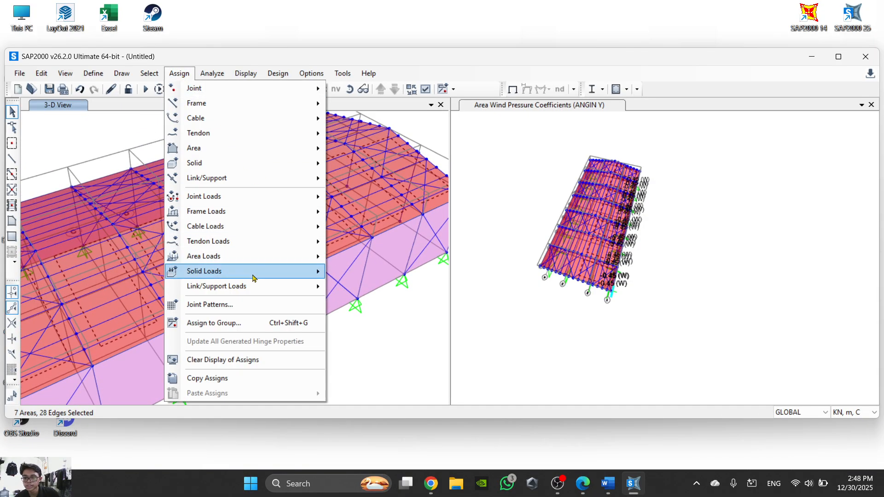
mouse_move(247, 261)
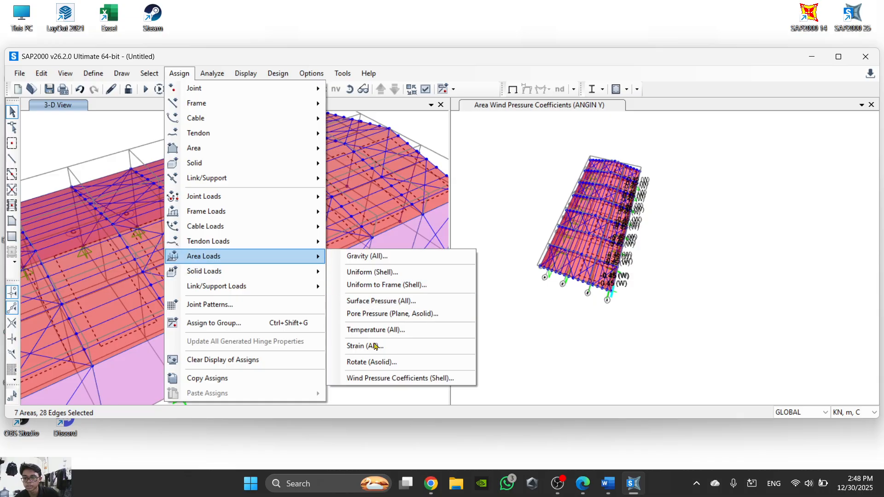
click(378, 378)
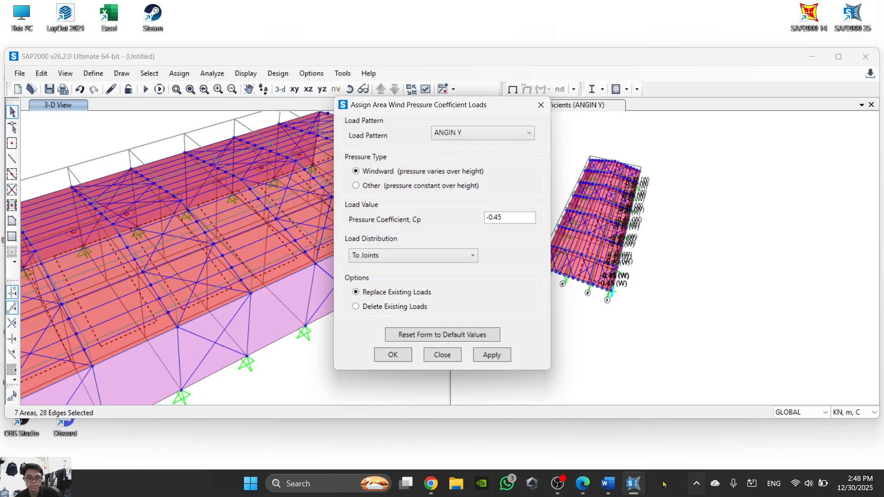
click(608, 483)
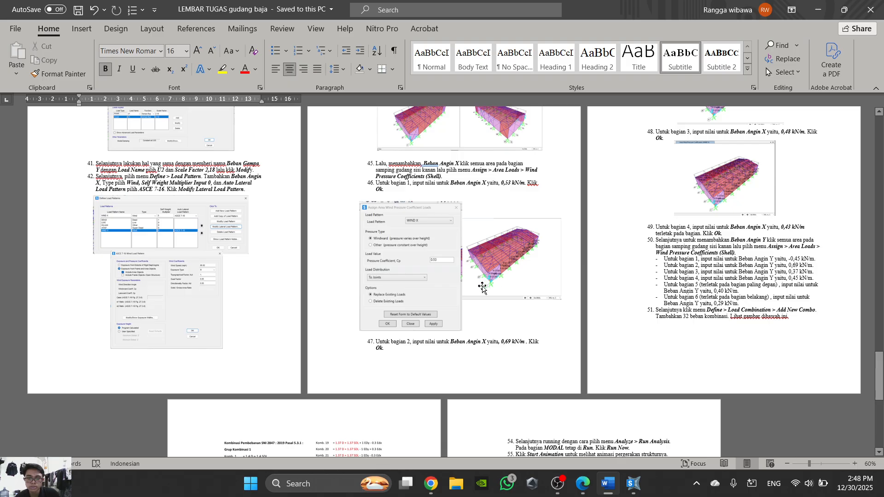
scroll(445, 198, up, 3)
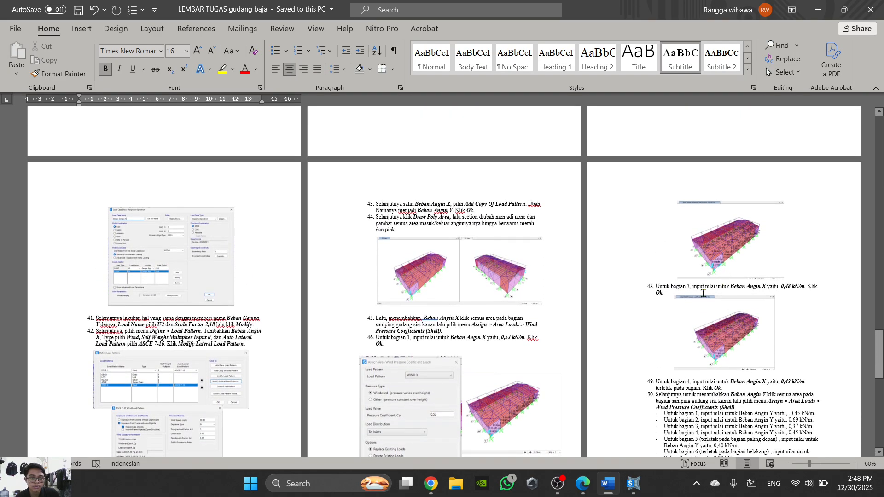
scroll(648, 294, down, 3)
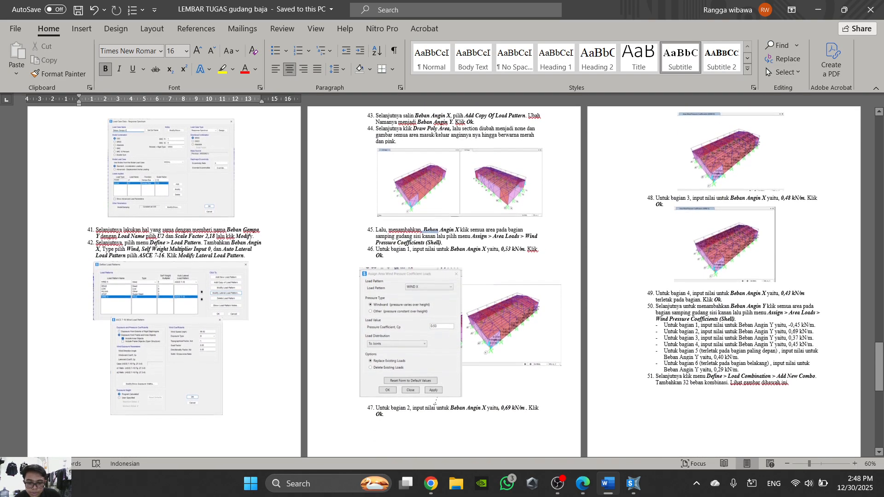
- In SAP2000, assign a windward pressure coefficient of 0.69 for ANGIN X to the selected roof areas
click(633, 483)
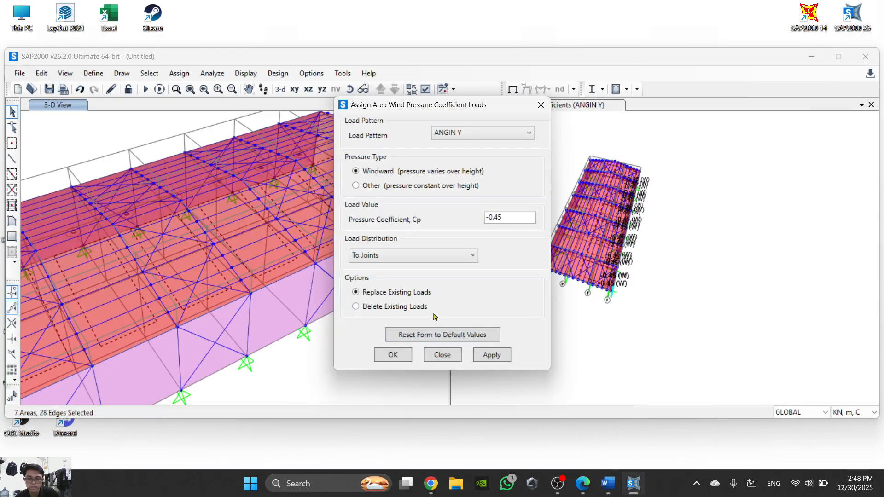
drag(511, 219, 475, 223)
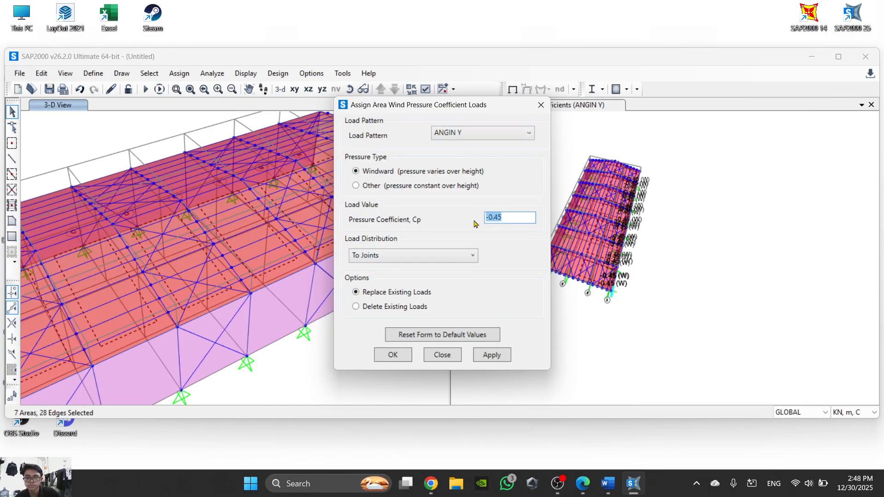
click(511, 135)
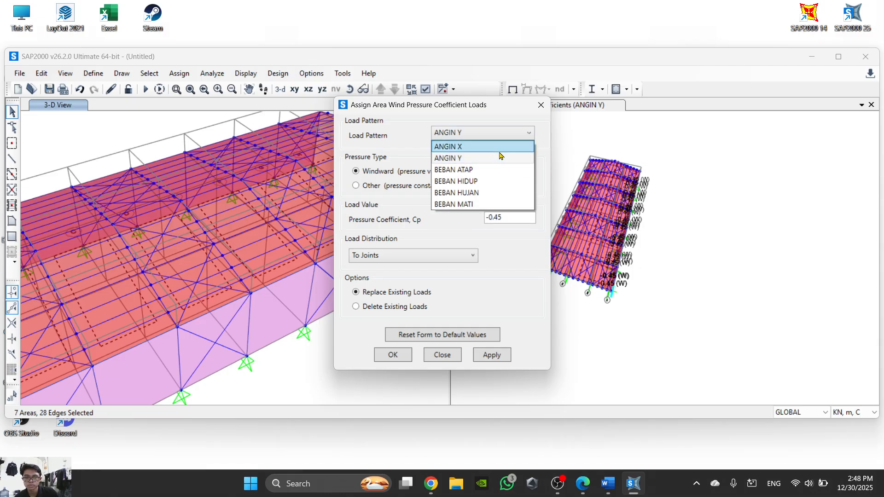
click(506, 145)
drag(511, 212, 463, 226)
text(0)
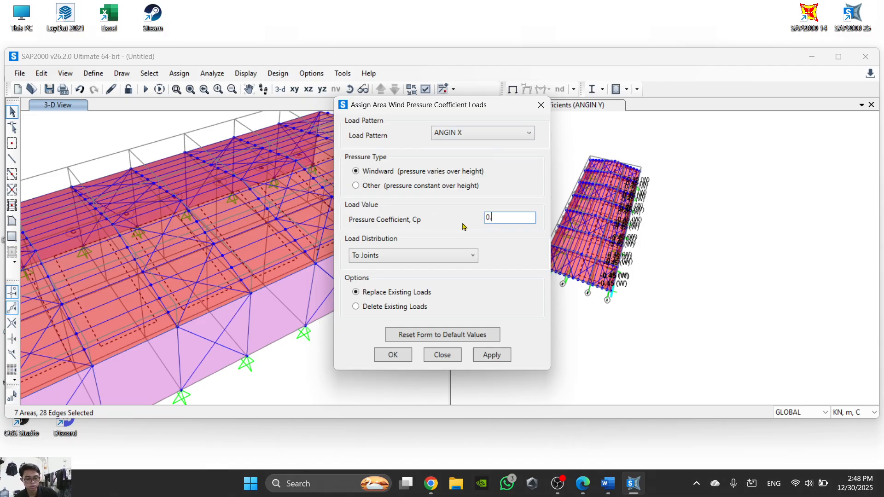
text(.69)
click(397, 356)
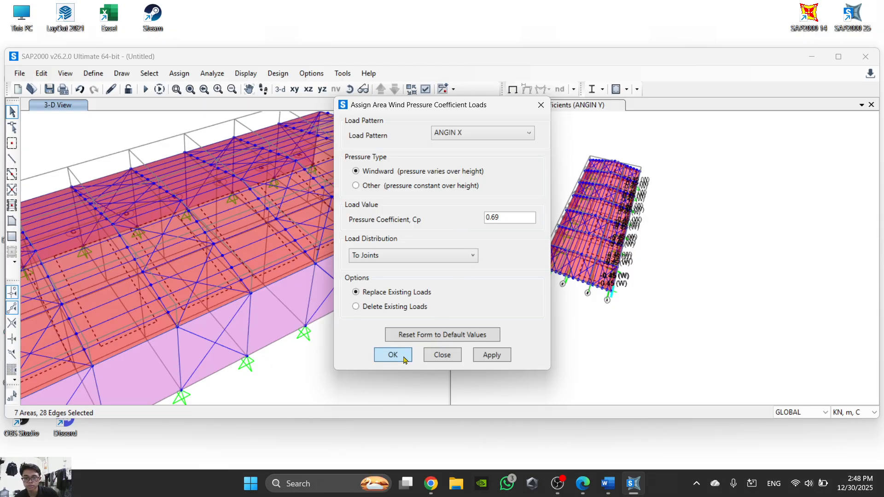
- Select all seven roof areas on the slope directly above the loaded side wall again
middle_drag(305, 384, 410, 348)
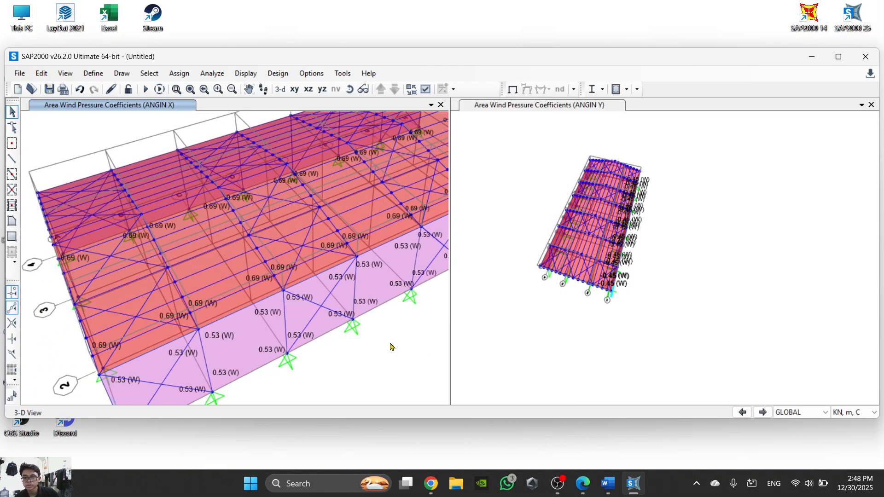
click(129, 293)
click(203, 267)
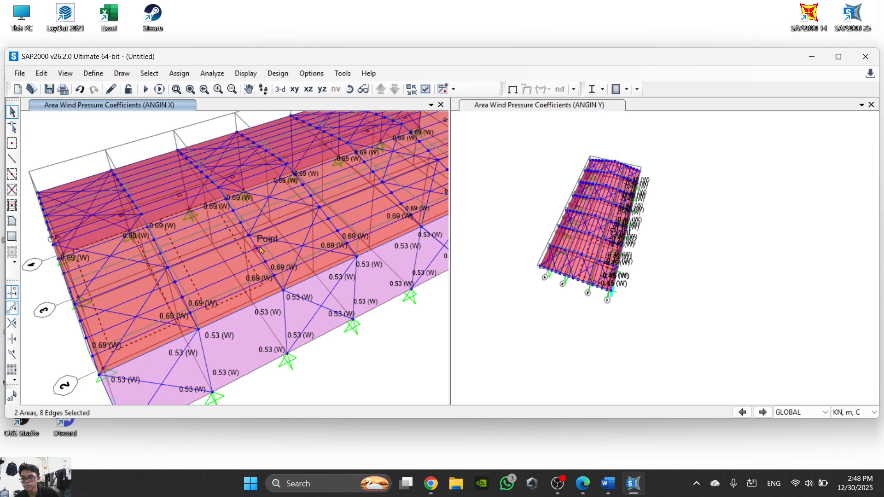
click(287, 228)
middle_drag(297, 225, 265, 242)
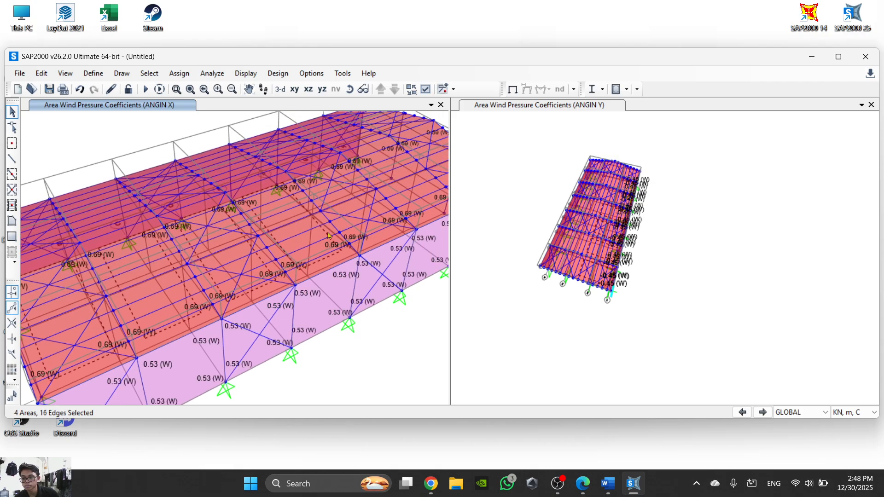
middle_drag(356, 207, 334, 236)
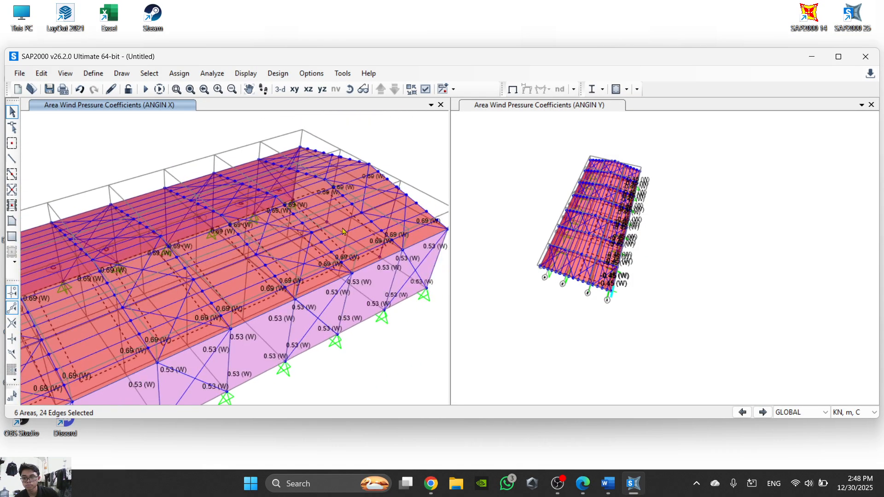
click(382, 213)
- Assign a windward pressure coefficient of 0.69 for ANGIN Y to the selected roof areas, checking the value against the Word task sheet
click(183, 73)
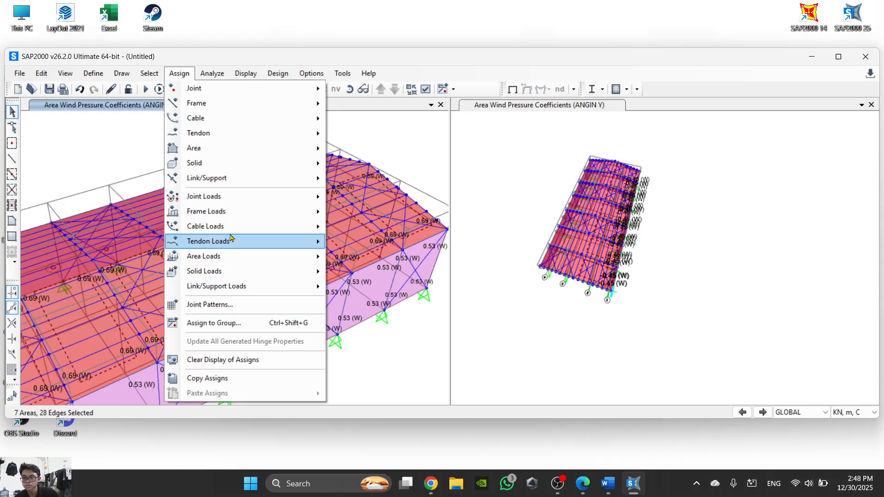
mouse_move(231, 257)
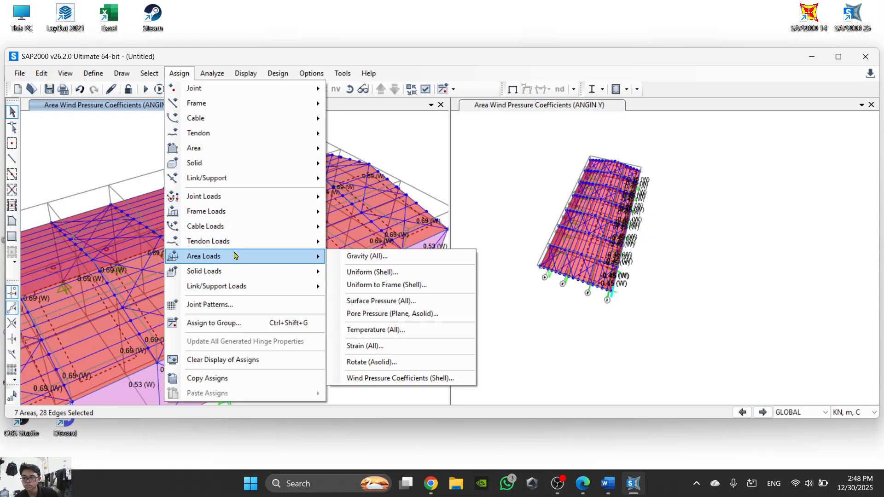
click(395, 379)
click(520, 132)
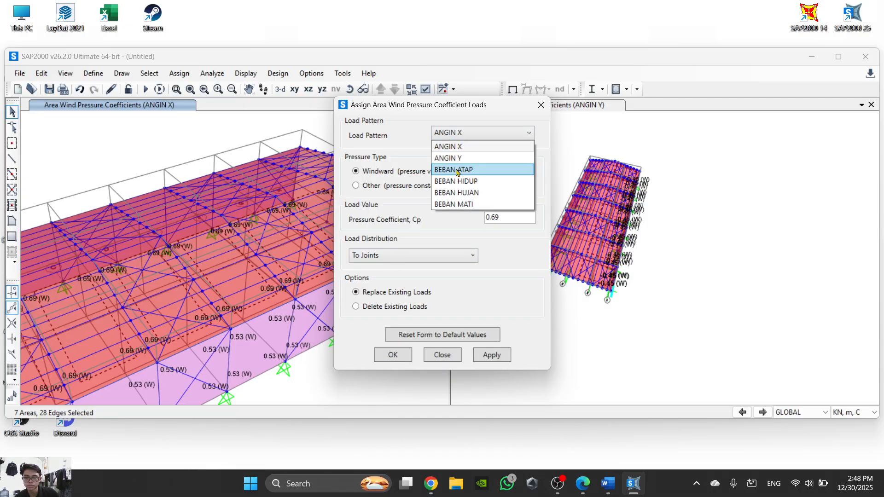
click(469, 158)
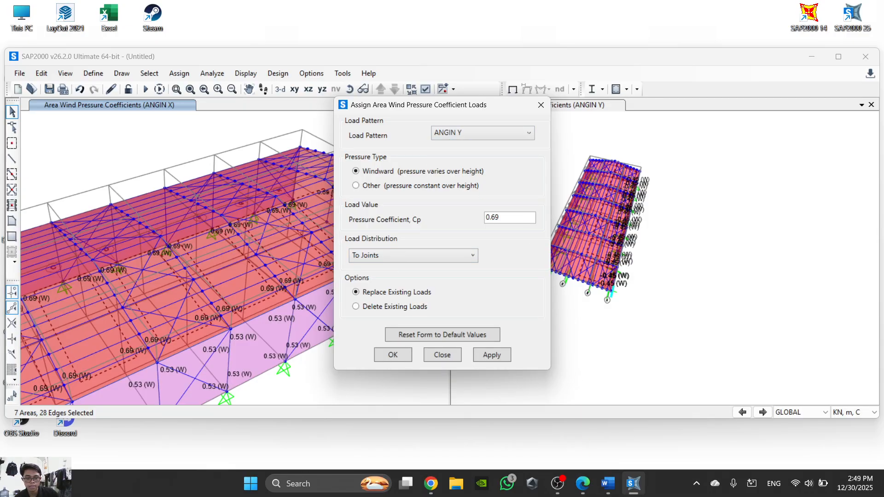
click(631, 484)
click(623, 493)
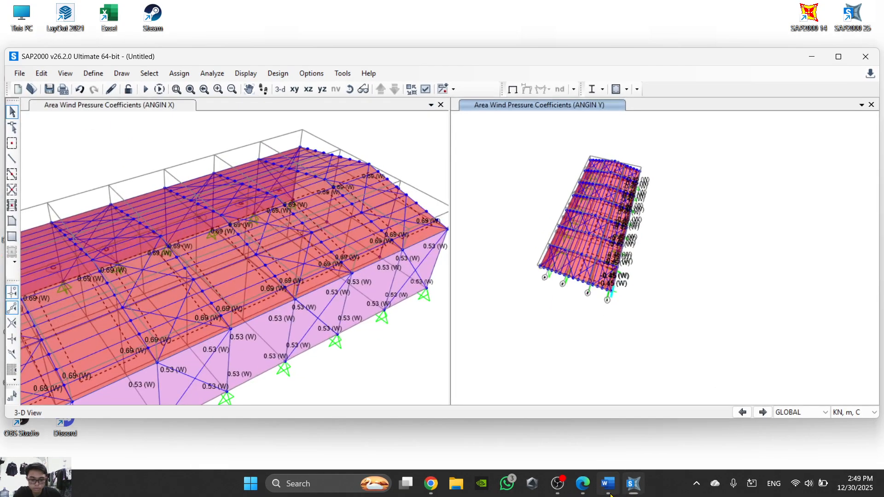
click(606, 486)
scroll(535, 356, up, 3)
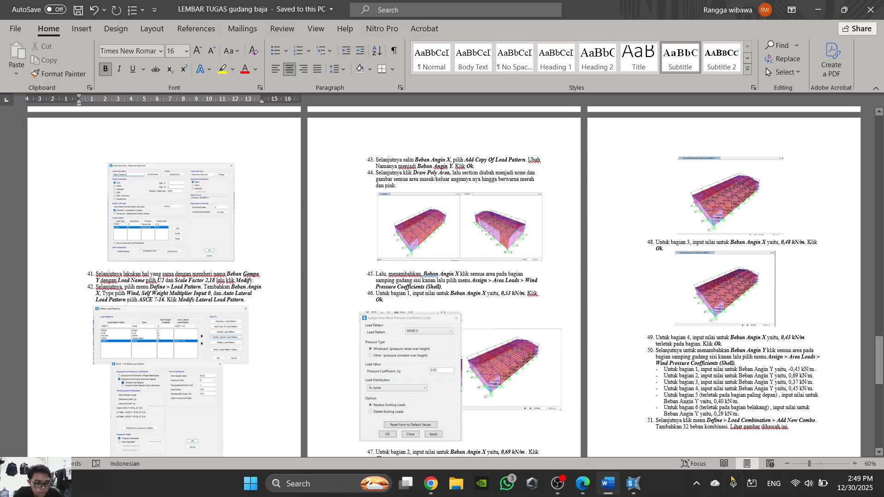
click(631, 485)
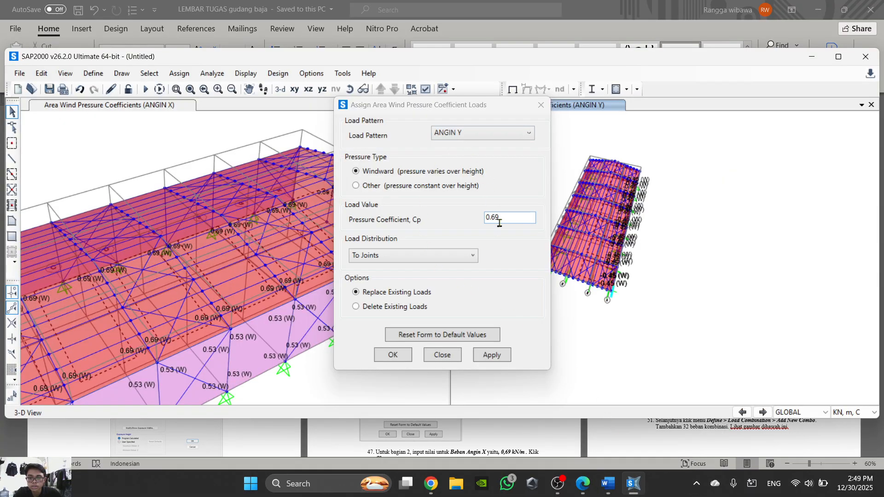
click(401, 362)
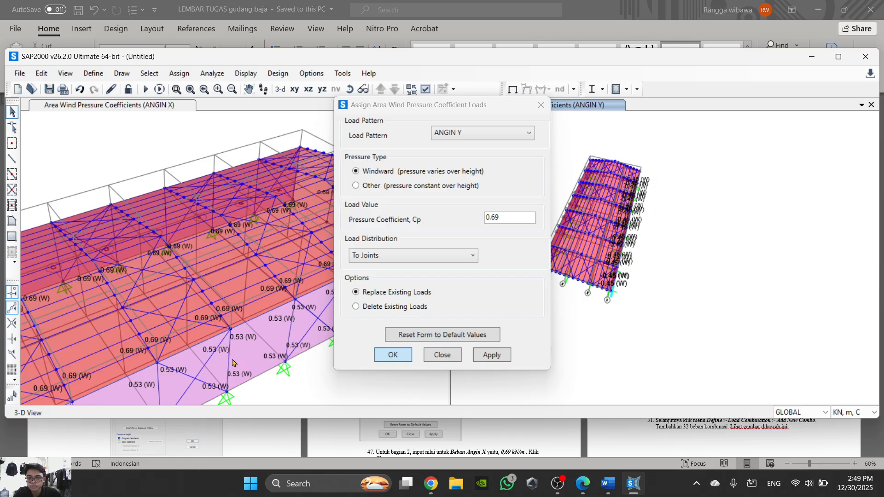
- Select the first four roof areas along the unloaded slope on the far side of the 0.69 roof areas
middle_drag(305, 373, 449, 360)
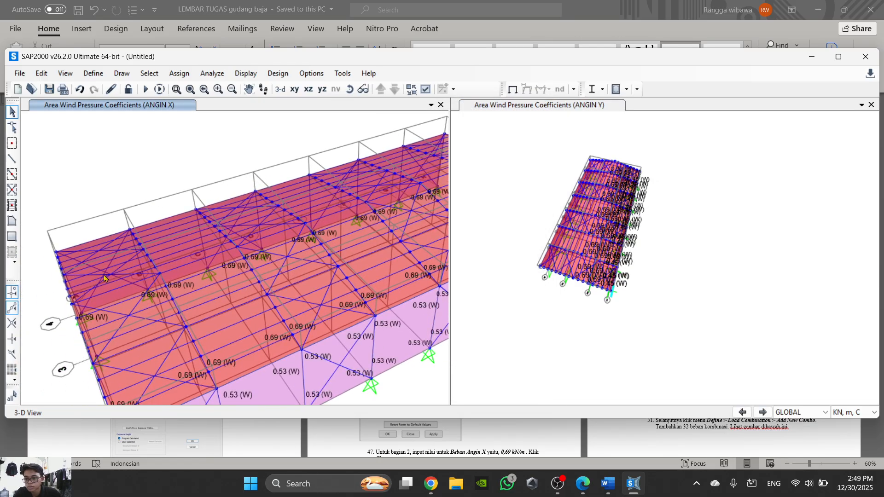
click(127, 274)
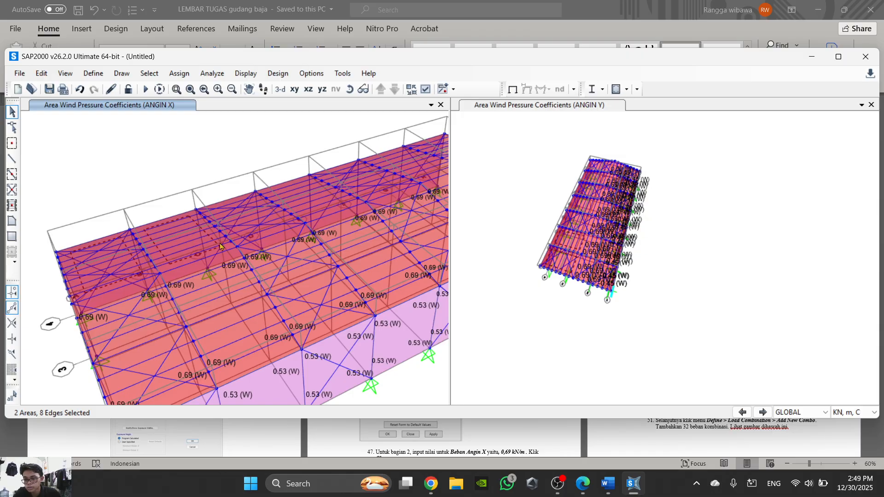
click(245, 233)
middle_drag(246, 233, 206, 261)
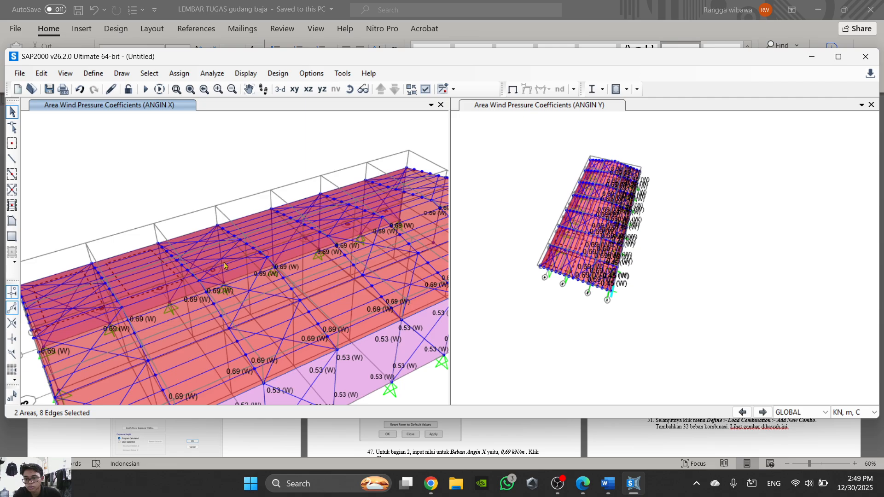
click(238, 265)
click(237, 266)
click(308, 275)
click(306, 274)
scroll(295, 272, up, 2)
scroll(292, 254, up, 3)
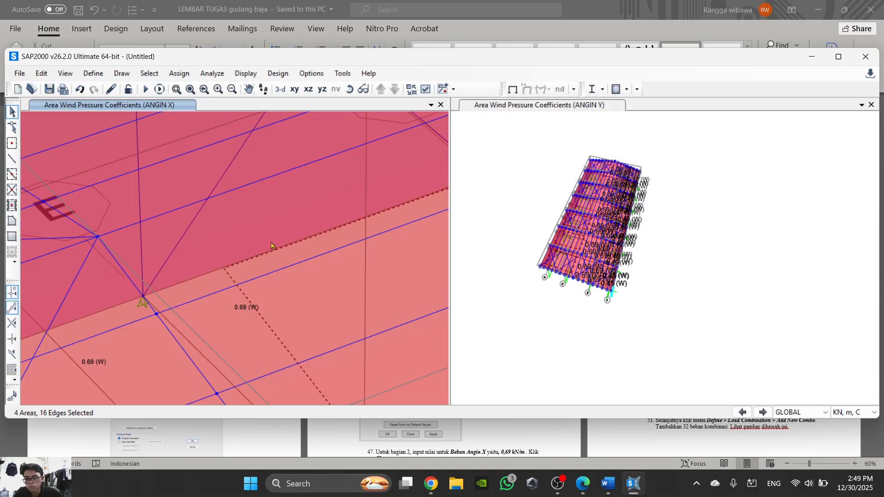
click(275, 252)
scroll(263, 281, down, 3)
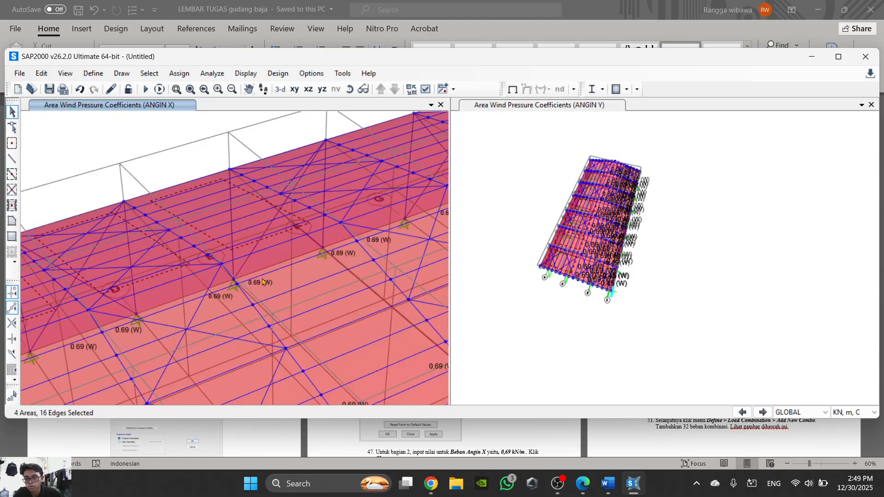
- Add the remaining three roof areas on the far slope to the selection, up to the end of the building
scroll(321, 225, up, 4)
scroll(321, 225, down, 2)
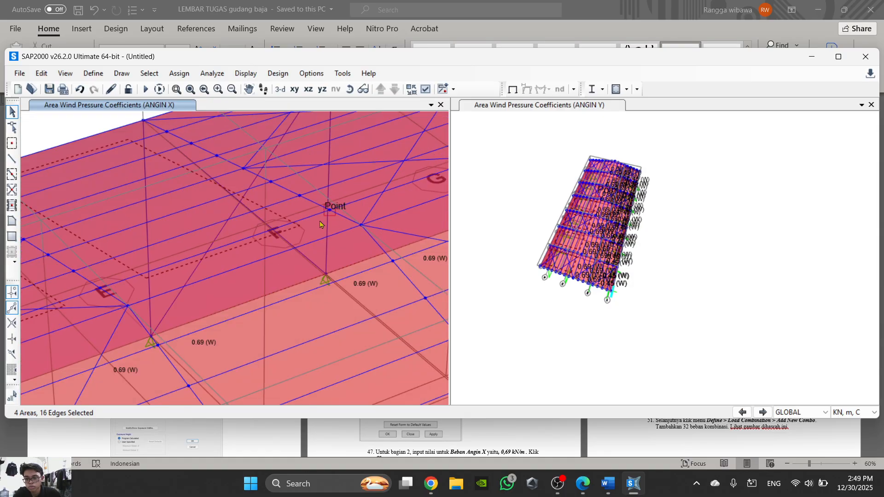
middle_drag(321, 225, 295, 253)
scroll(295, 253, down, 2)
scroll(294, 252, up, 2)
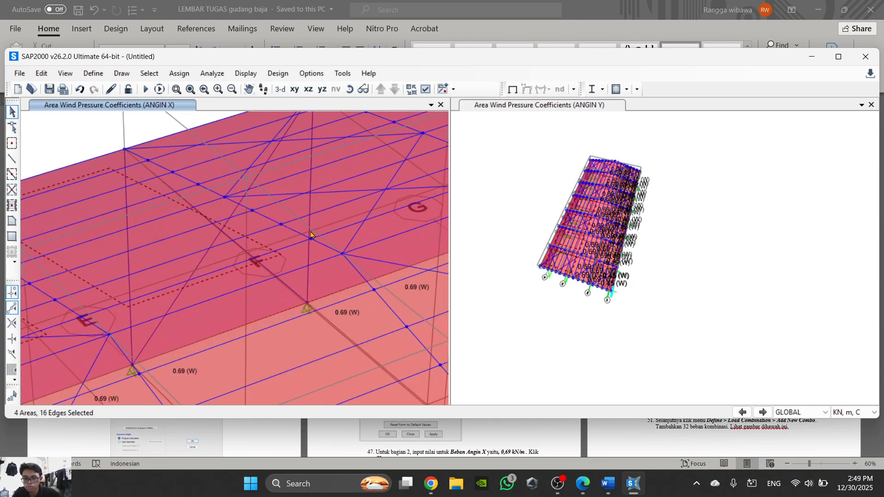
scroll(343, 222, down, 3)
scroll(338, 237, up, 2)
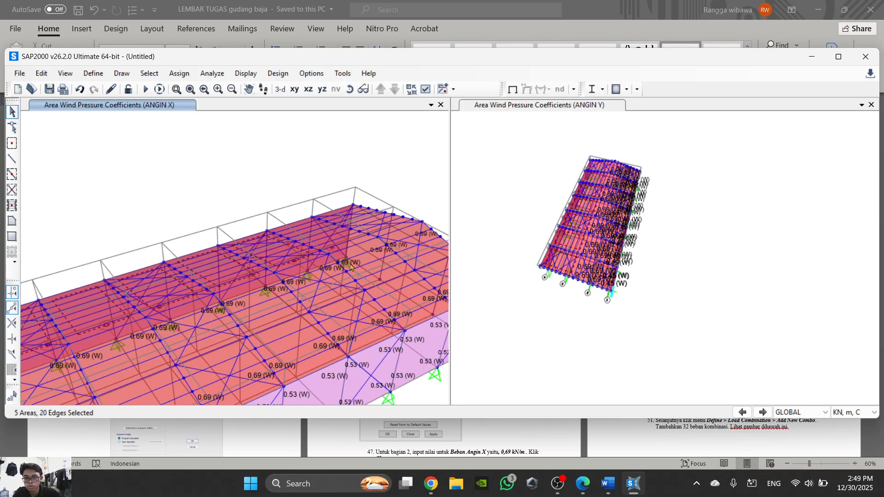
scroll(337, 243, up, 2)
click(322, 236)
scroll(324, 237, down, 2)
middle_drag(383, 193, 332, 226)
scroll(332, 226, up, 4)
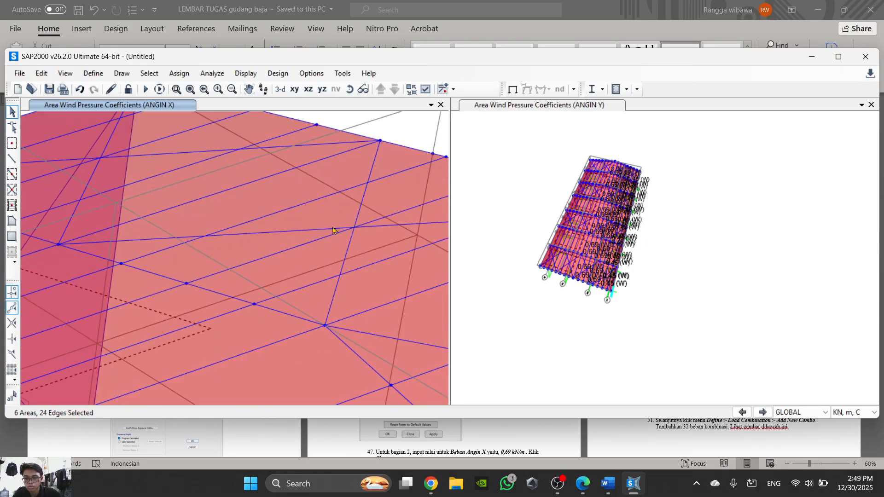
scroll(318, 272, down, 3)
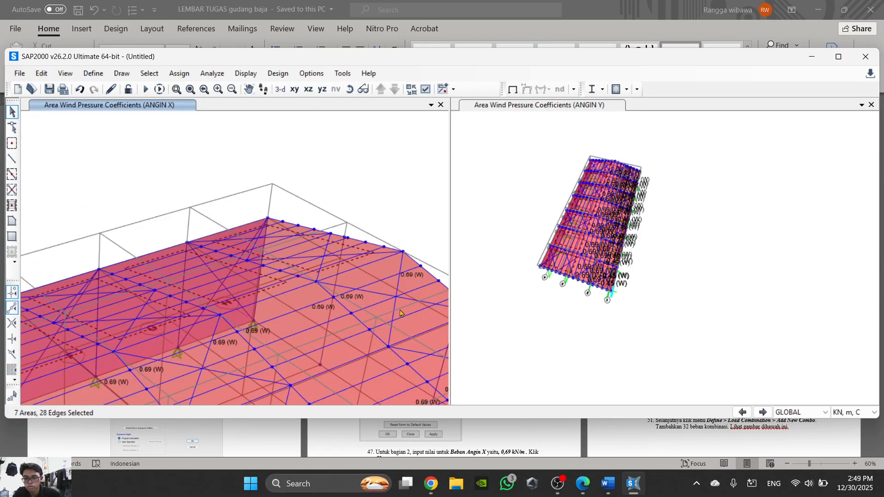
scroll(363, 228, up, 2)
scroll(363, 228, down, 4)
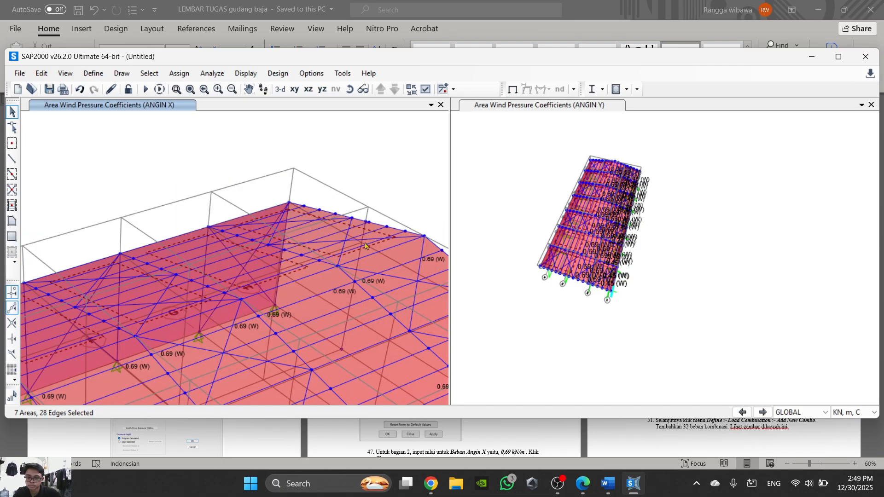
scroll(234, 172, up, 4)
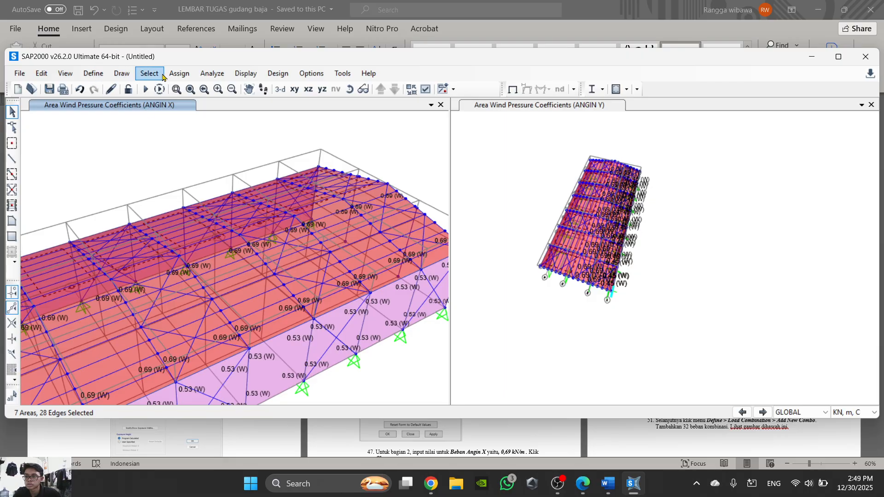
- Open the wind pressure coefficient assignment for load pattern ANGIN X and look up the value for roof part 3 in the Word task sheet
click(179, 74)
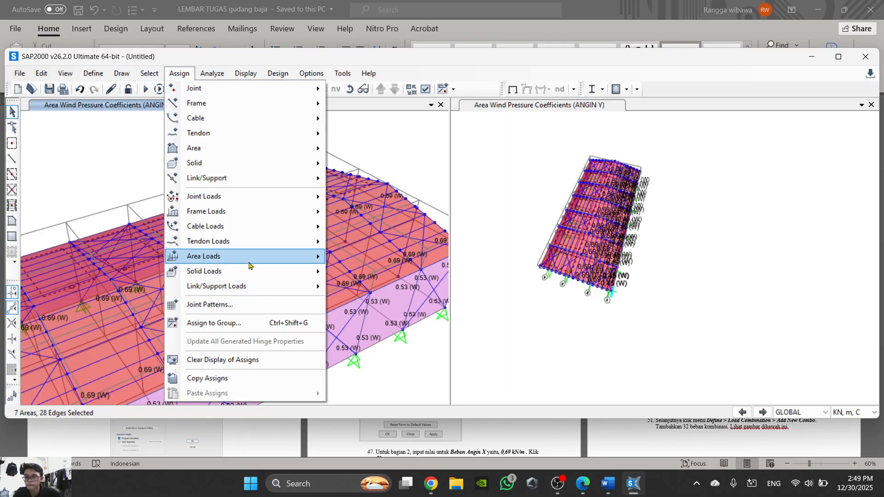
mouse_move(252, 215)
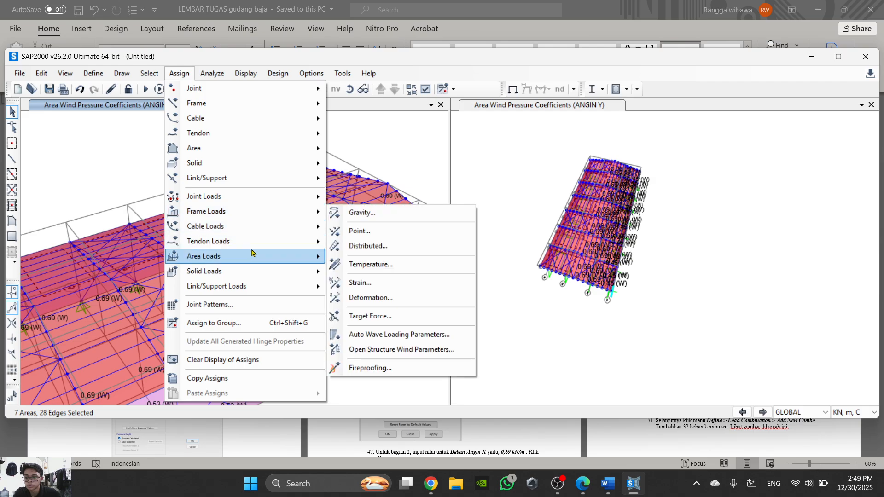
mouse_move(252, 261)
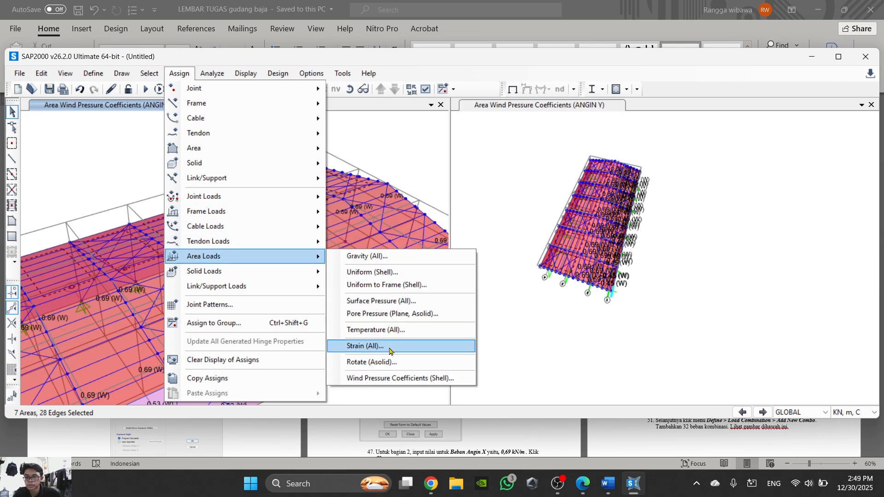
click(458, 378)
click(499, 131)
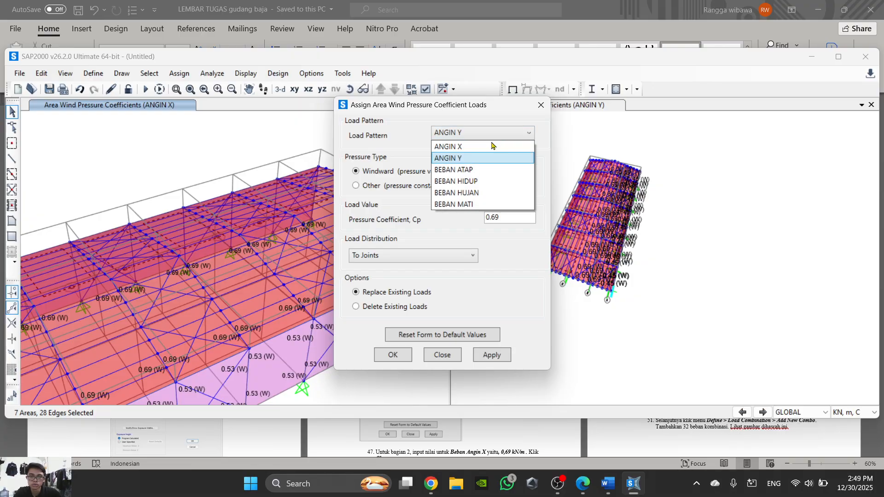
click(474, 146)
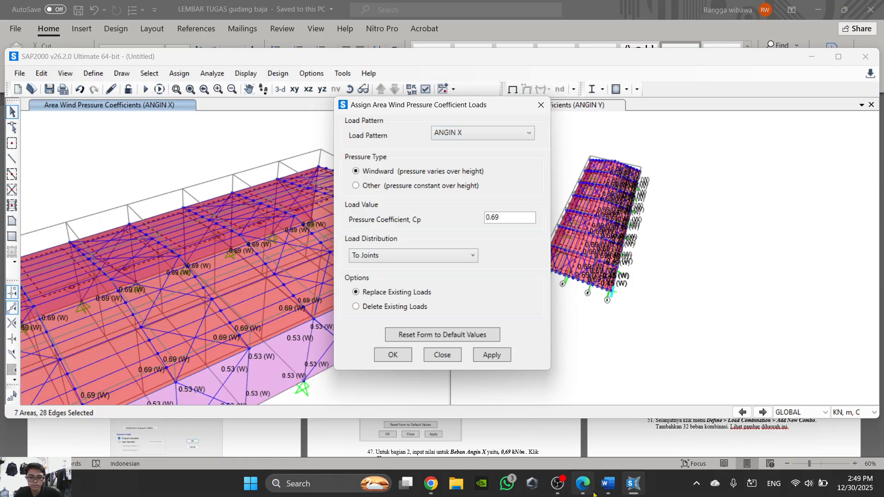
key(alt+Tab)
click(582, 484)
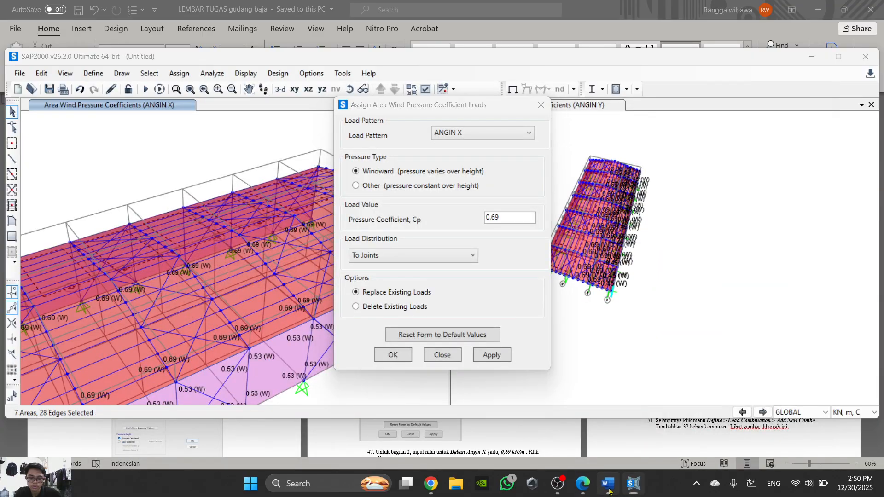
click(607, 484)
scroll(454, 350, down, 2)
scroll(723, 271, up, 2)
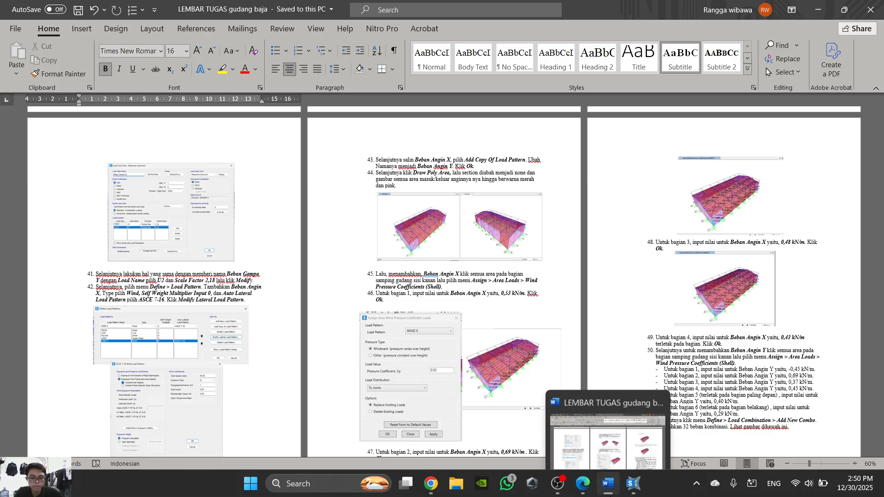
- In SAP2000, assign a windward pressure coefficient of 0.48 for ANGIN X to the selected roof areas
click(608, 483)
double_click(498, 217)
text(0)
click(398, 354)
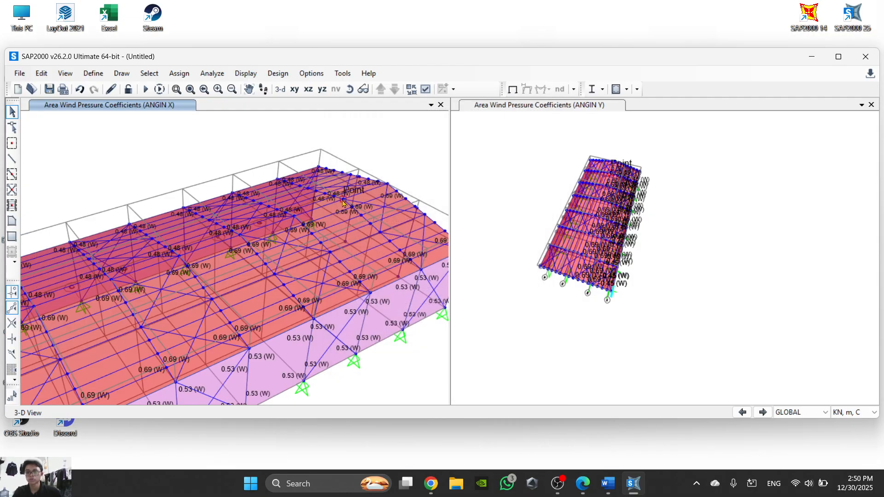
- Select the seven roof areas with the 0.48 coefficient along the far slope, from one end of the building to the other
click(350, 89)
drag(260, 151, 268, 149)
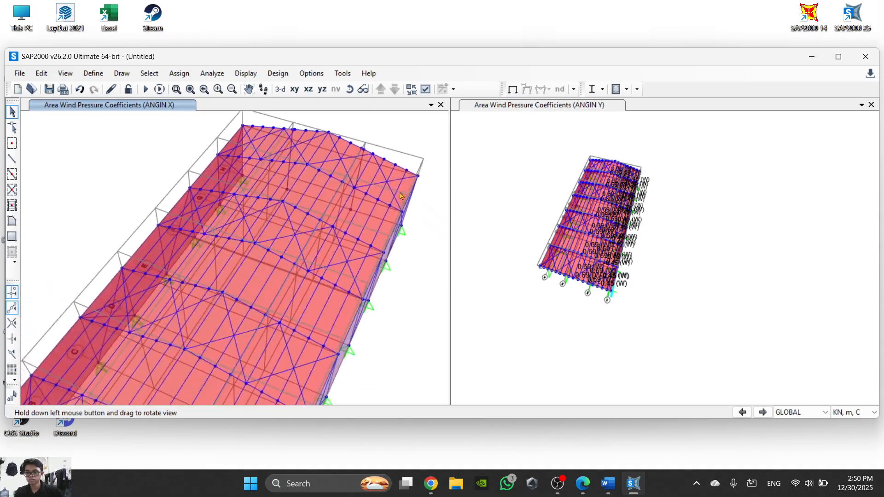
click(267, 151)
click(258, 172)
middle_drag(270, 191, 314, 151)
click(299, 176)
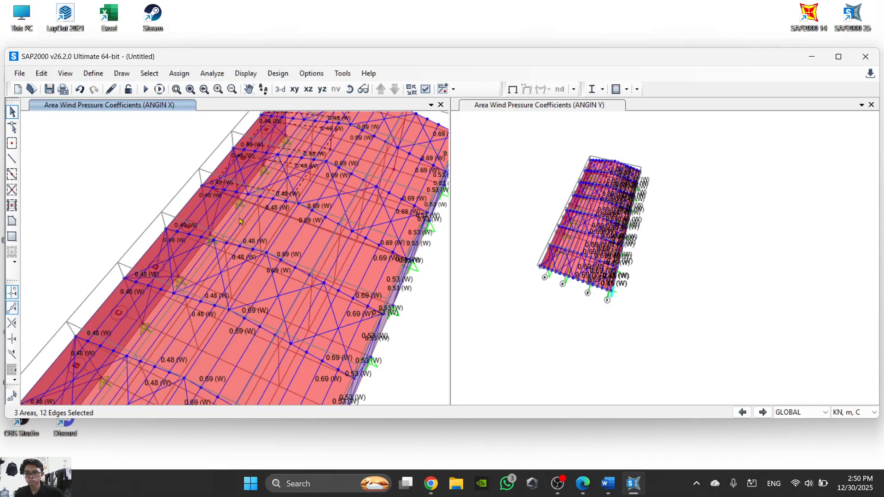
middle_drag(243, 241, 291, 204)
click(252, 248)
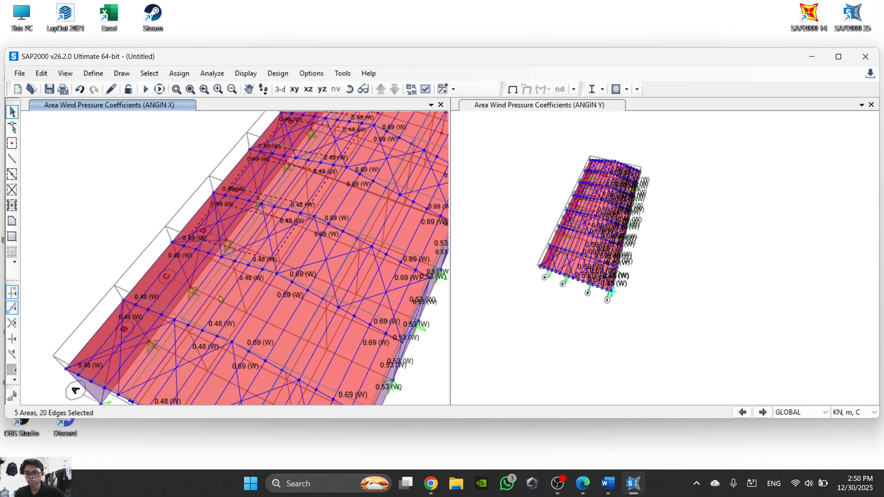
click(202, 320)
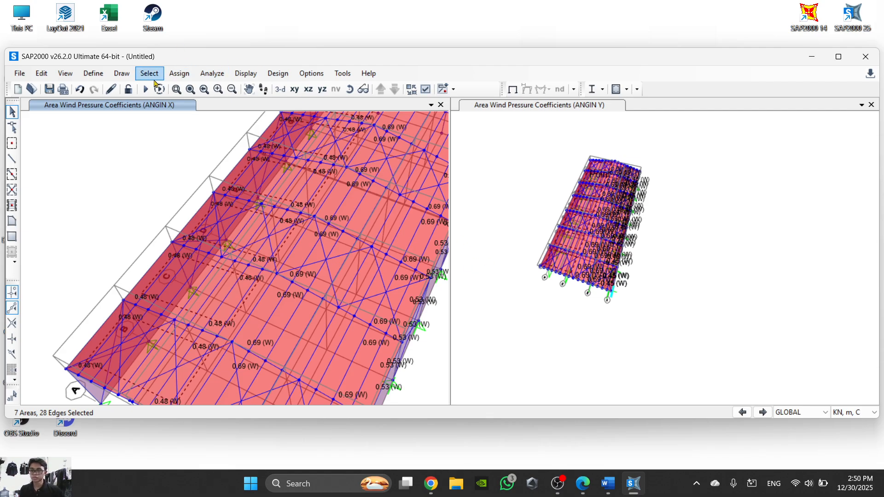
- Open the wind pressure coefficient assignment for the selected roof areas and look up the coefficient values in the Word task sheet
click(192, 78)
mouse_move(272, 256)
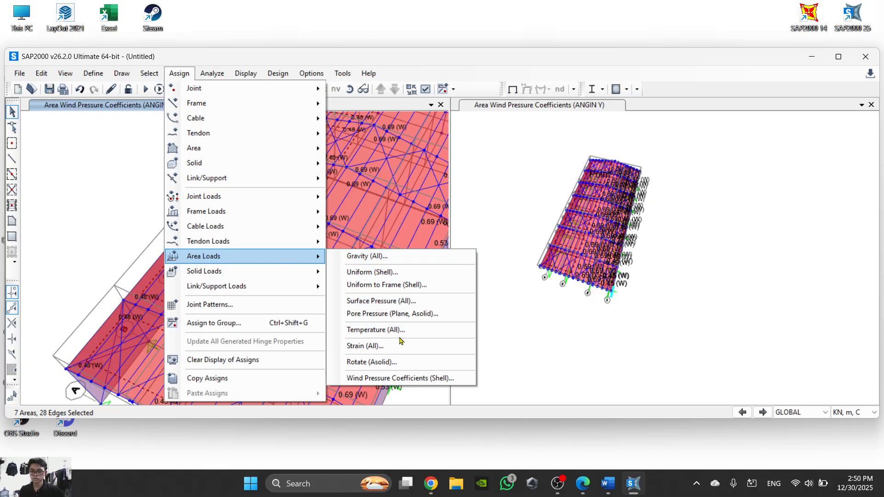
click(400, 374)
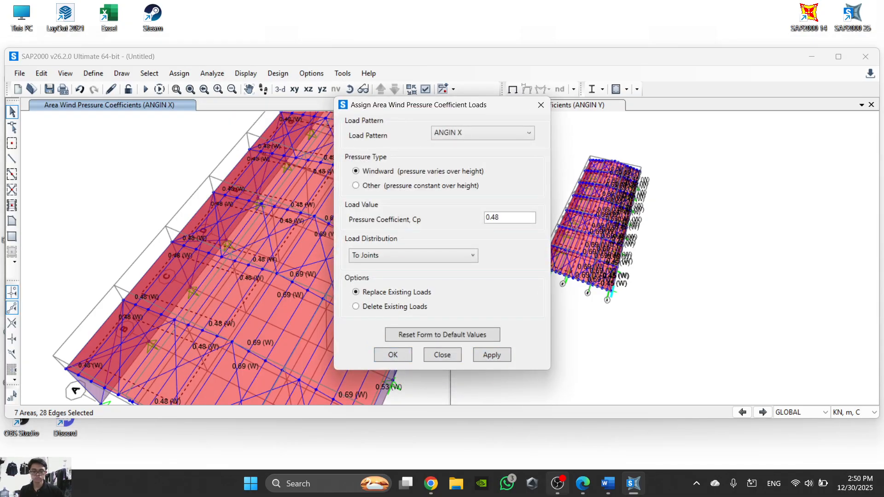
click(582, 484)
click(580, 492)
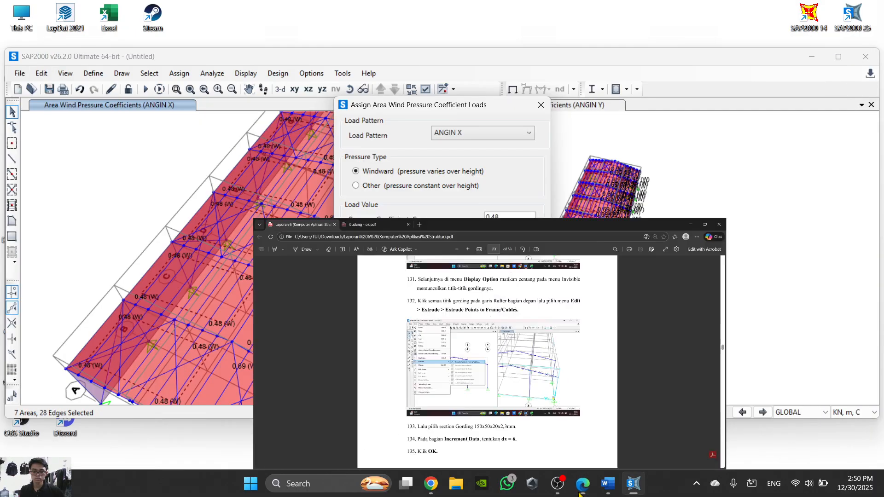
click(608, 485)
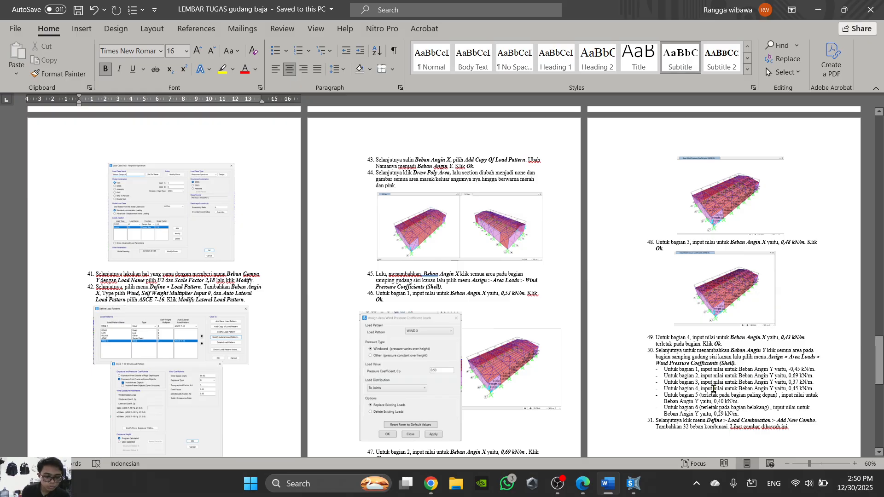
click(607, 486)
- In SAP2000, assign a windward pressure coefficient of 0.37 for ANGIN X to the selected roof areas, replacing existing loads
click(511, 218)
drag(510, 217, 451, 221)
text(0.37)
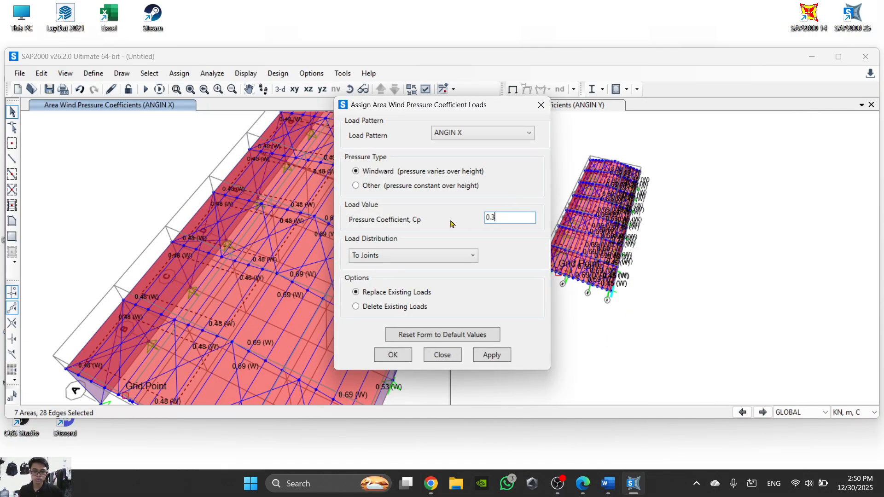
click(391, 356)
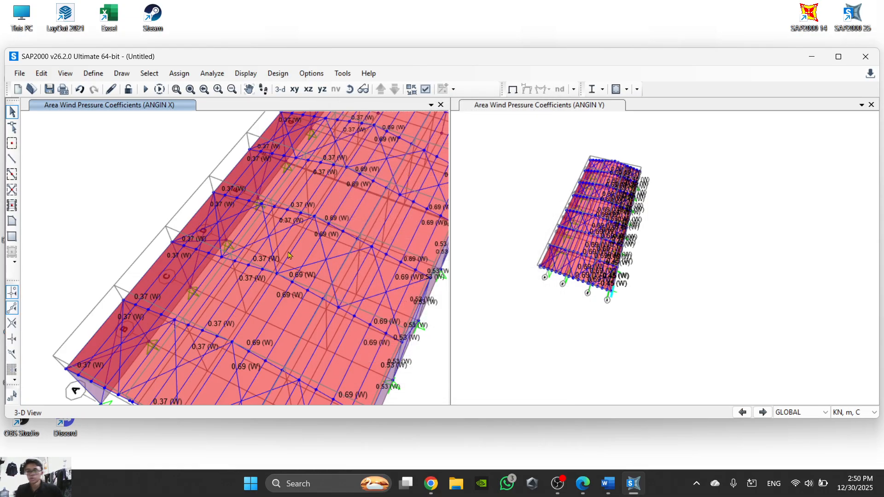
- Select all seven side wall areas below the roof slope with the 0.37 coefficient
drag(121, 268, 361, 361)
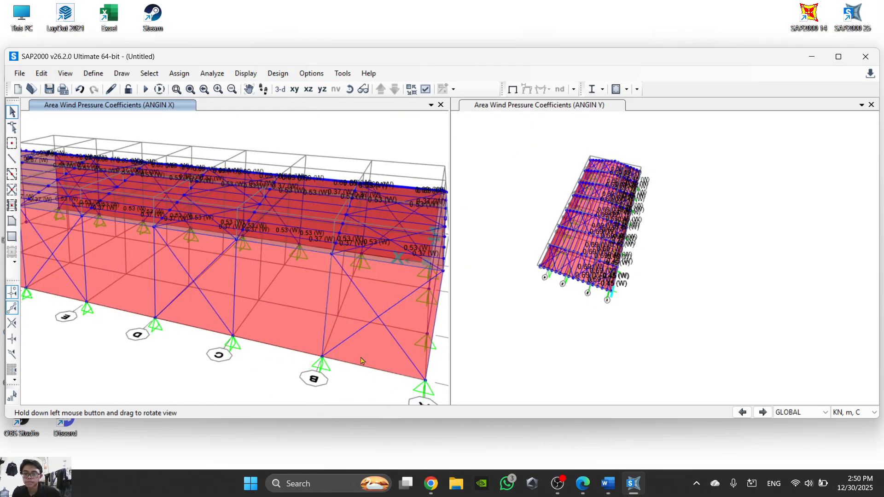
click(346, 335)
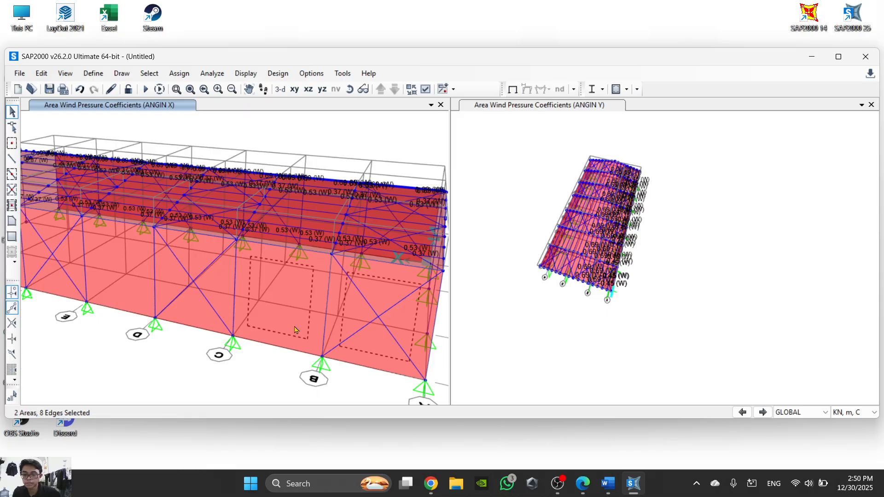
click(278, 305)
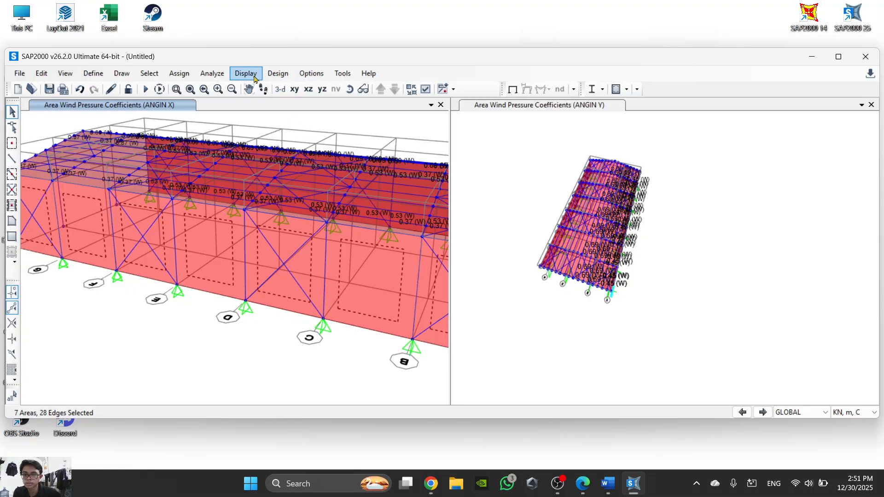
- Look up the part 4 value in the Word task sheet and assign a windward coefficient of 0.43 for ANGIN X to the selected wall areas
click(179, 74)
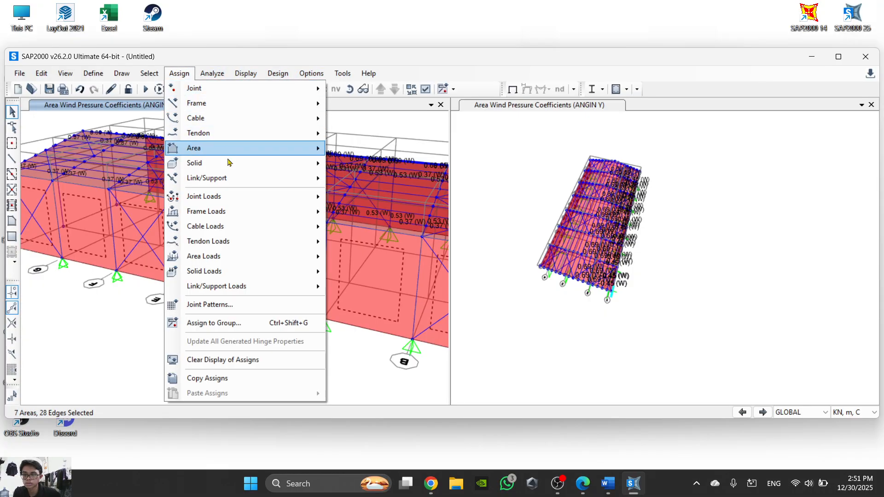
mouse_move(228, 258)
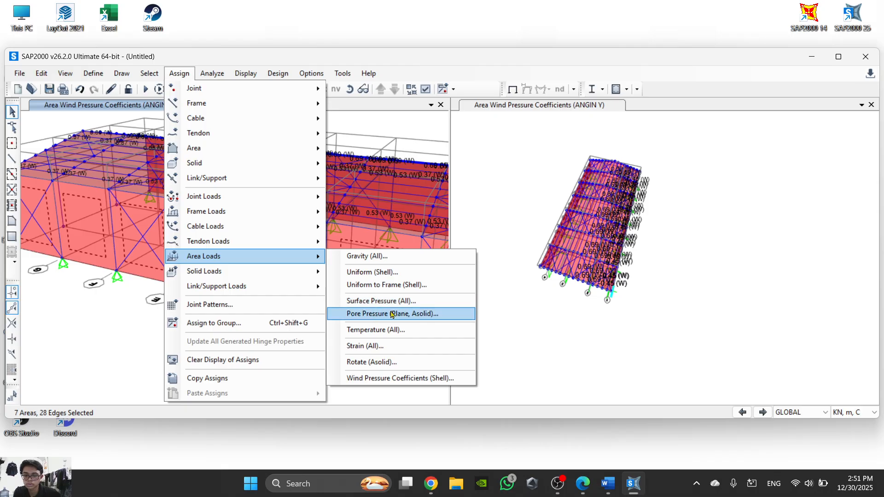
click(395, 379)
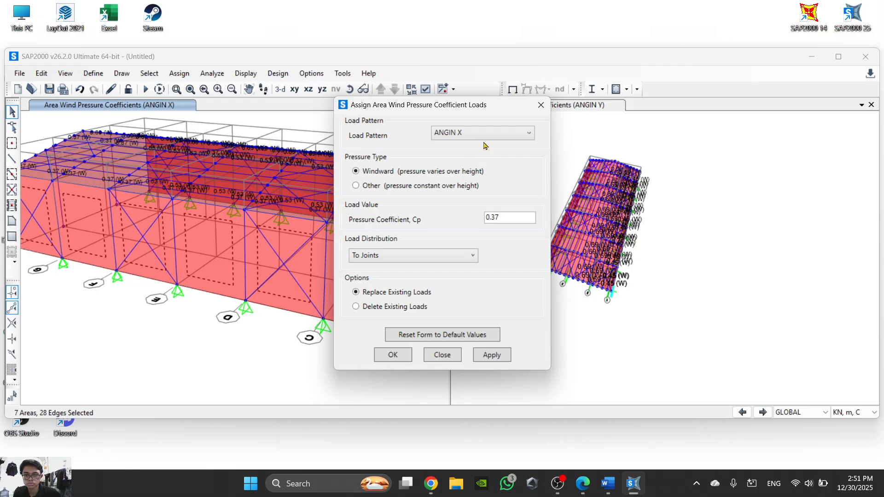
click(609, 489)
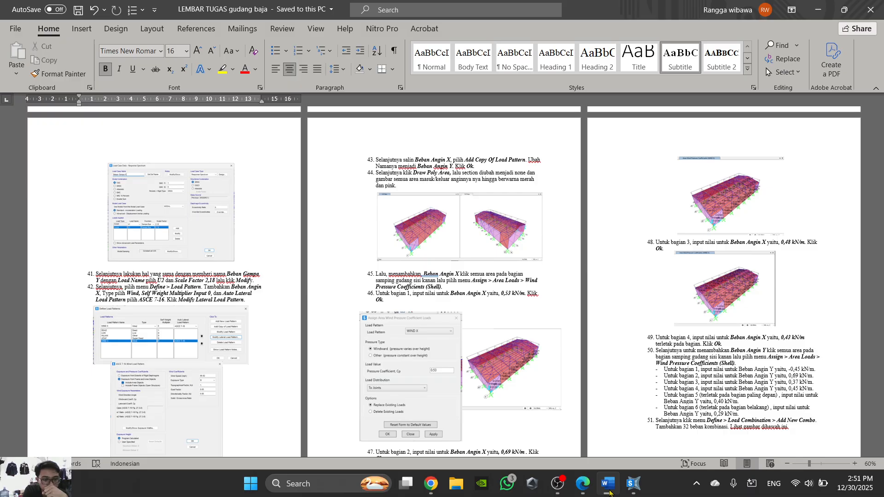
click(608, 487)
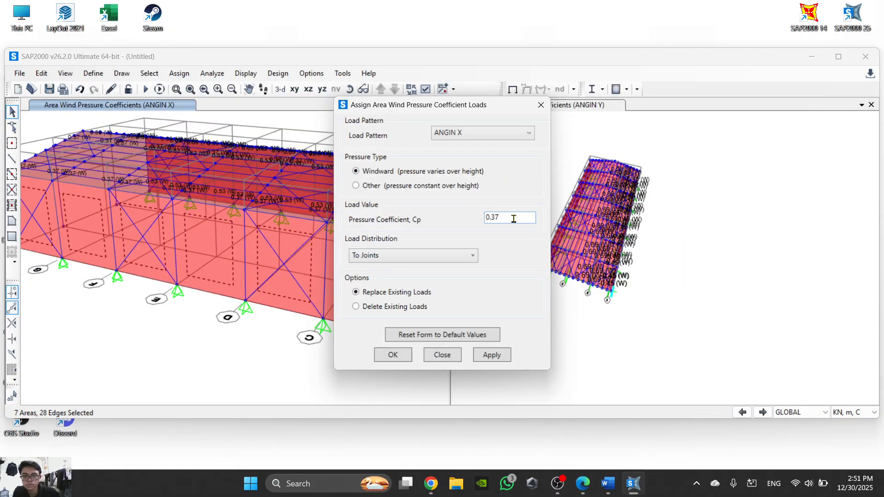
drag(507, 218, 466, 225)
text(0.)
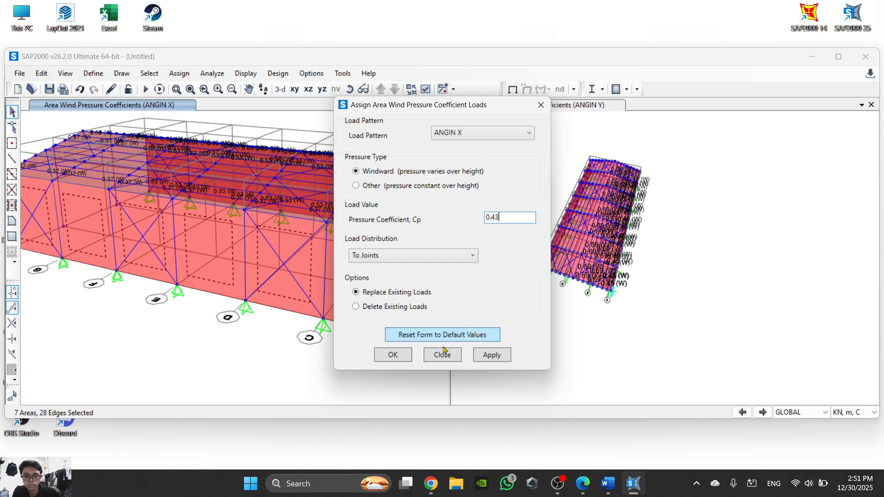
click(393, 360)
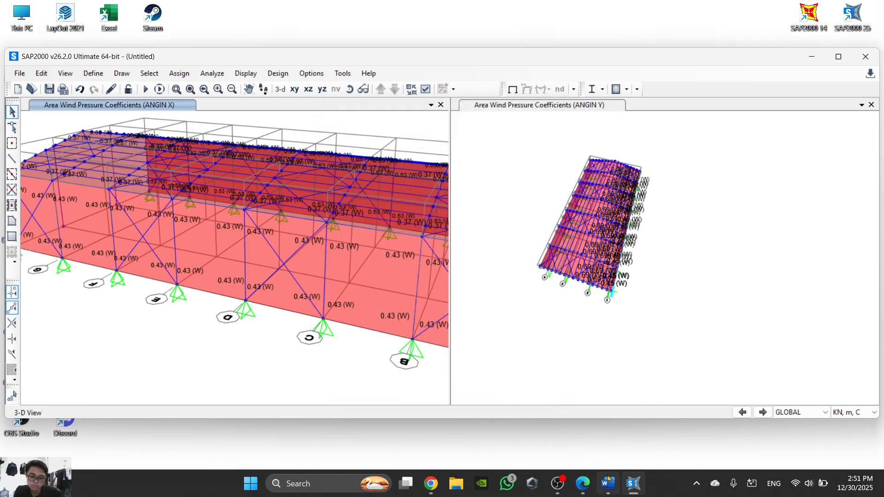
- Review the wind coefficient instructions in the Word task sheet and return to the SAP2000 model
click(609, 483)
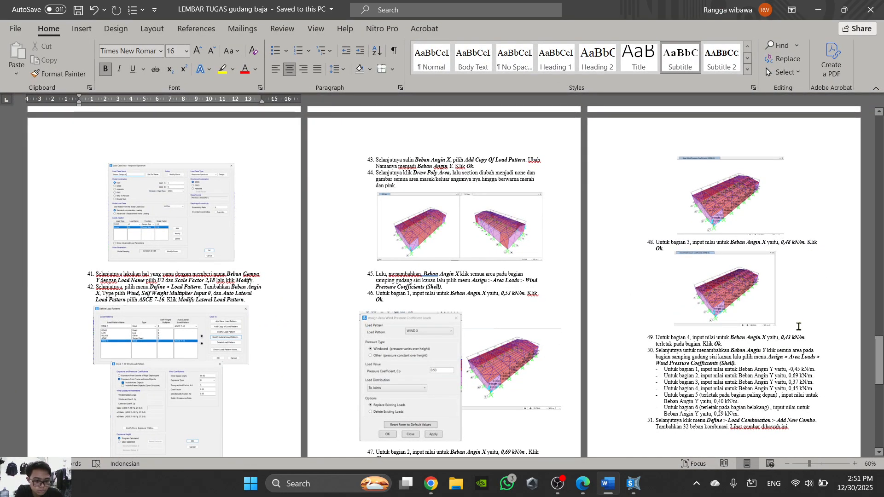
click(634, 483)
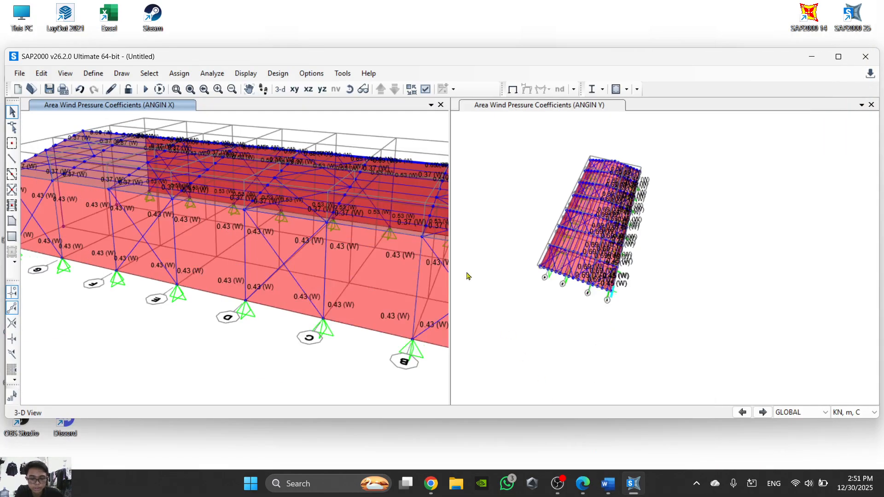
scroll(390, 202, up, 2)
scroll(388, 220, down, 3)
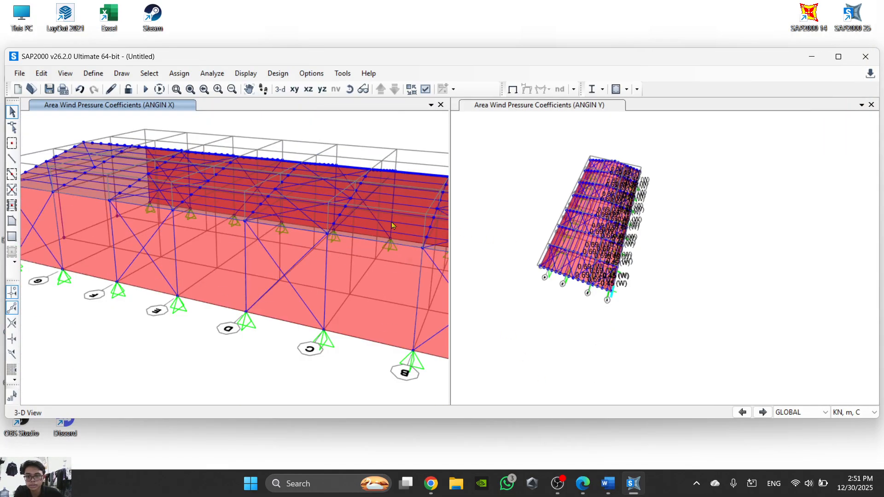
- Inspect the loads assigned to the gording line near the eave of the end roof bay
scroll(318, 261, up, 3)
click(324, 265)
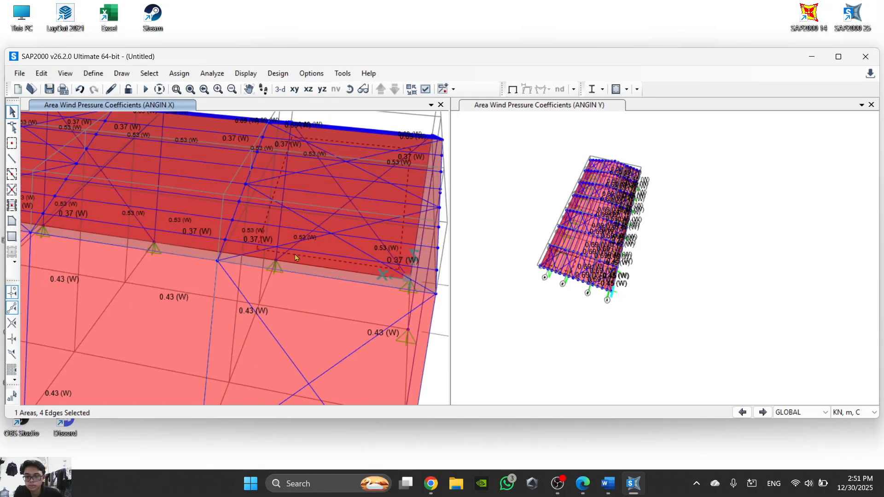
right_click(262, 244)
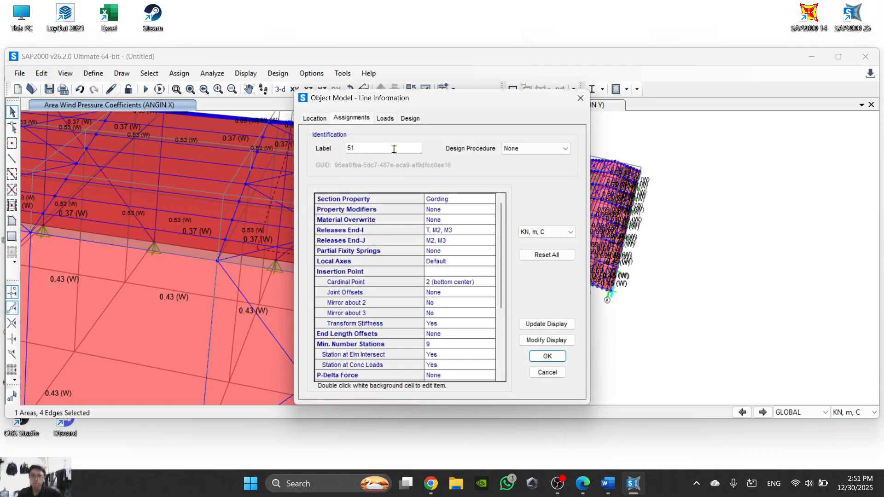
click(386, 119)
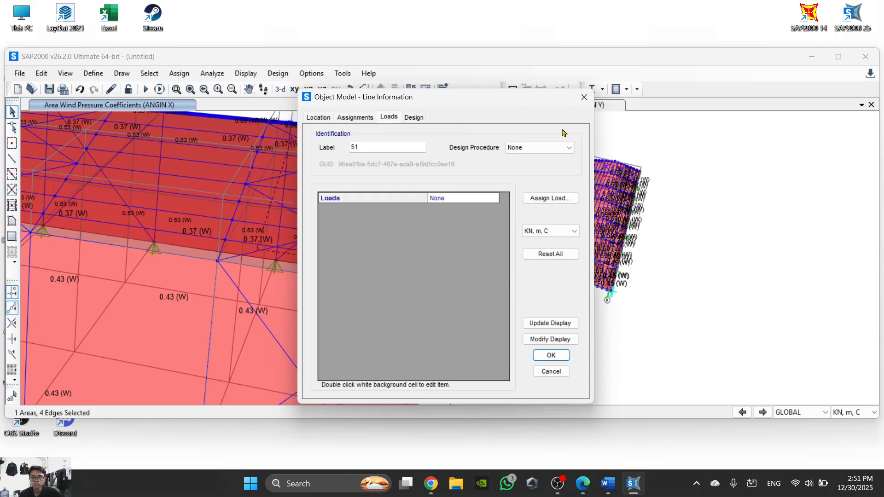
click(580, 98)
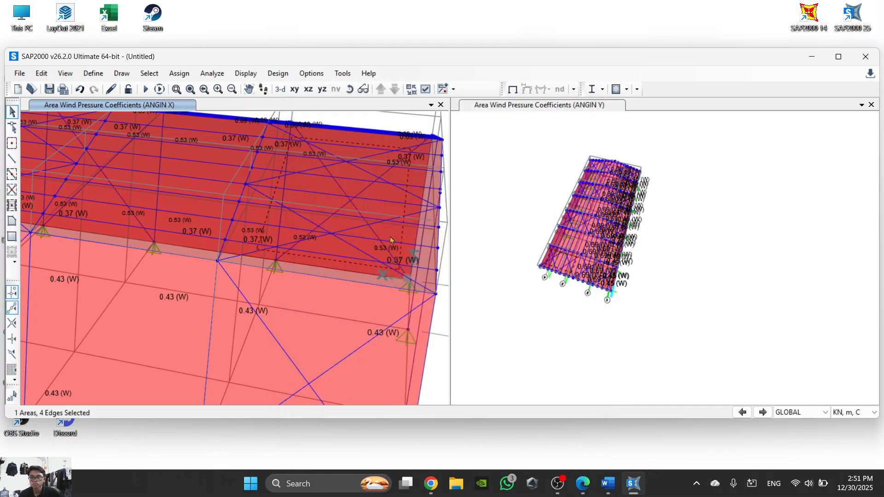
- Deselect the end roof area and inspect its assigned loads and the area load types that can be added
click(406, 256)
right_click(325, 251)
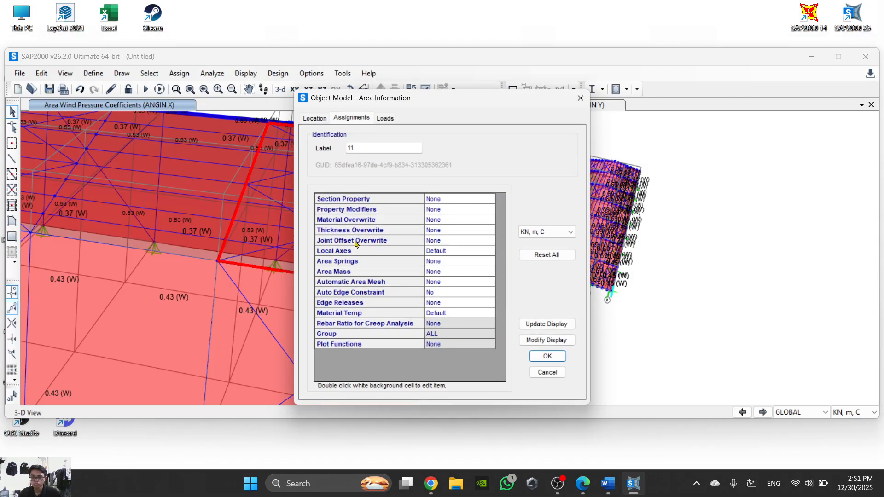
click(385, 118)
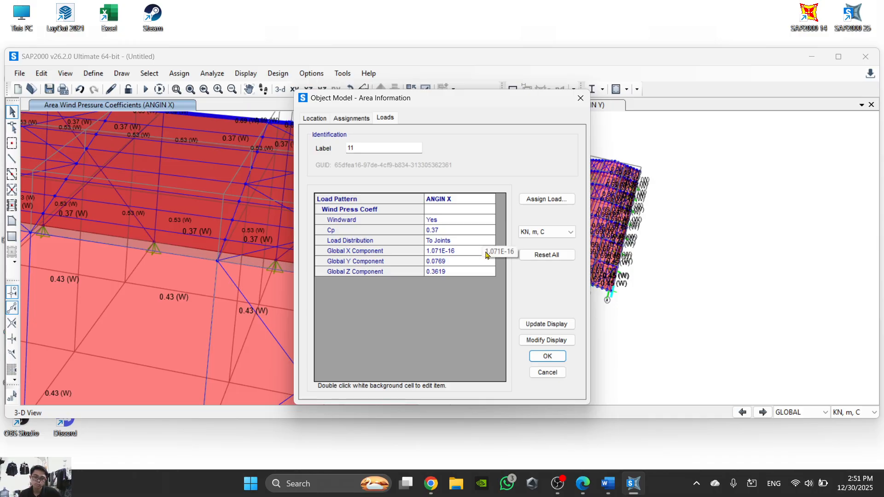
click(554, 200)
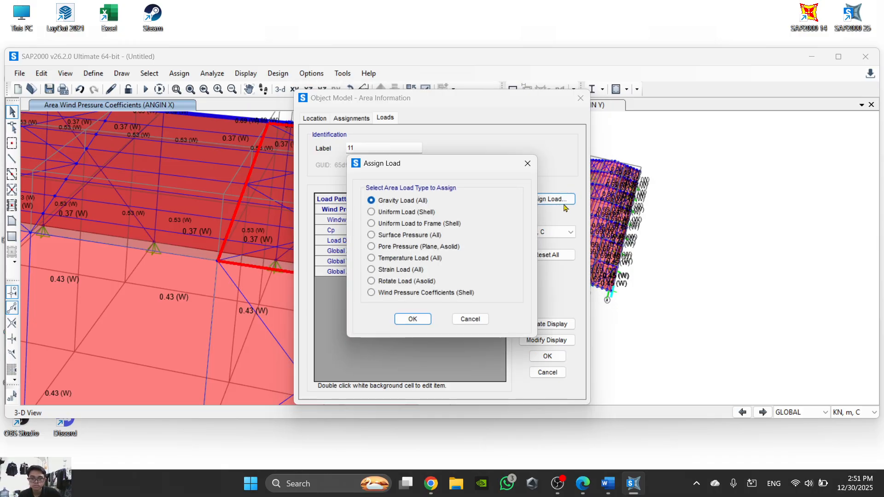
click(527, 164)
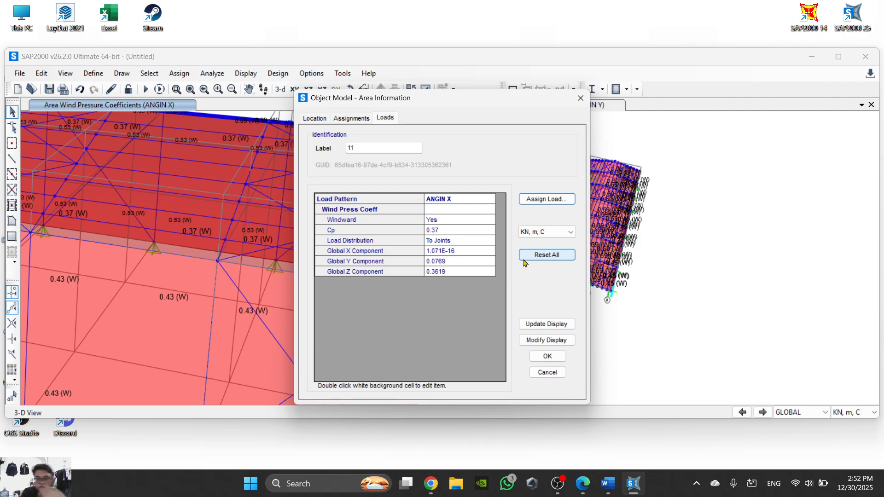
- Check the area load display options for load pattern ANGIN X and close the roof area's information
click(554, 340)
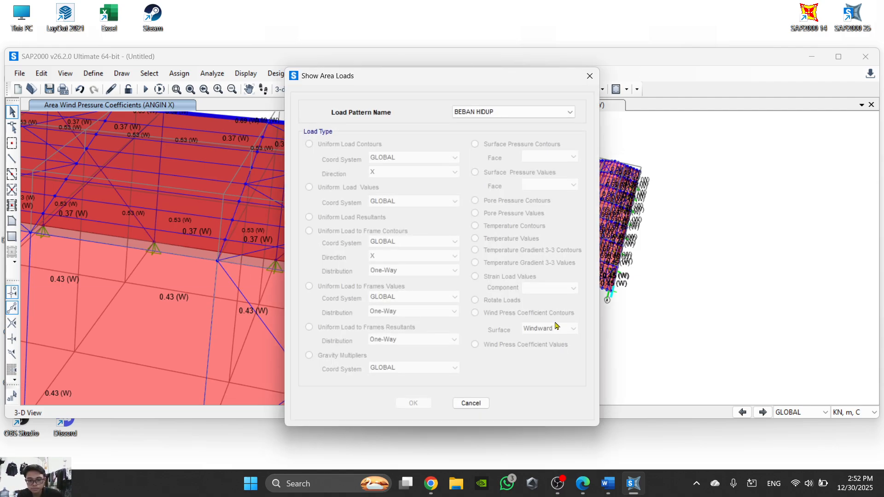
click(498, 112)
click(493, 155)
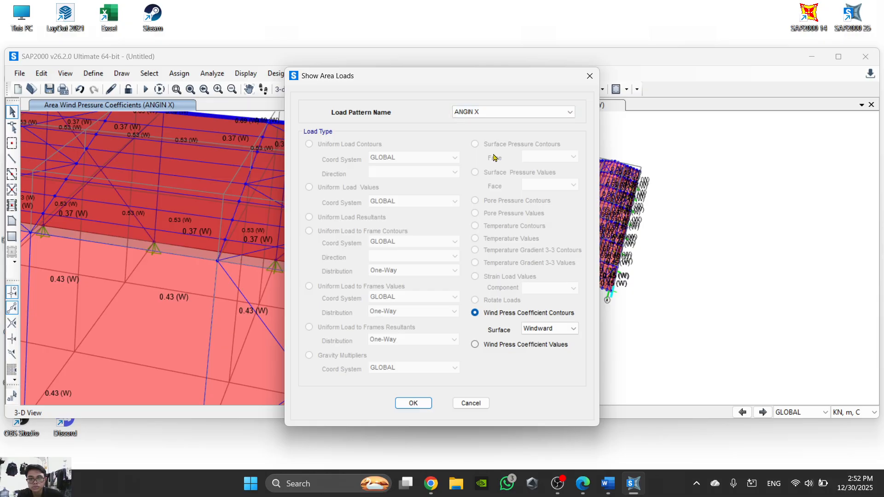
click(471, 402)
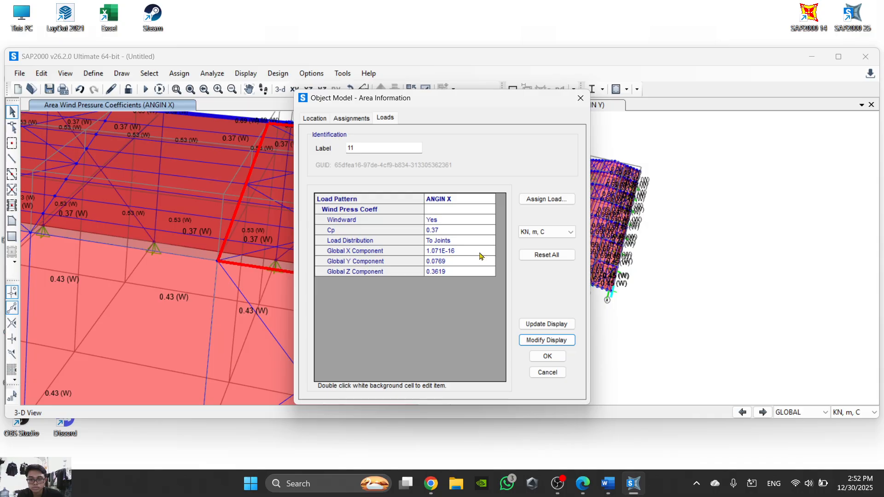
click(580, 98)
scroll(399, 273, down, 4)
scroll(388, 282, up, 6)
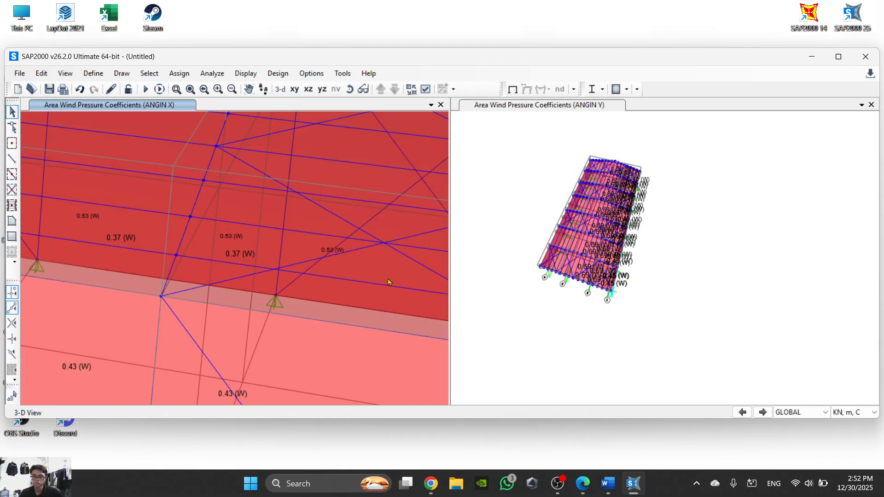
- Select the seven roof areas of the 0.37 slope along the full length of the warehouse
click(397, 272)
scroll(343, 276, down, 2)
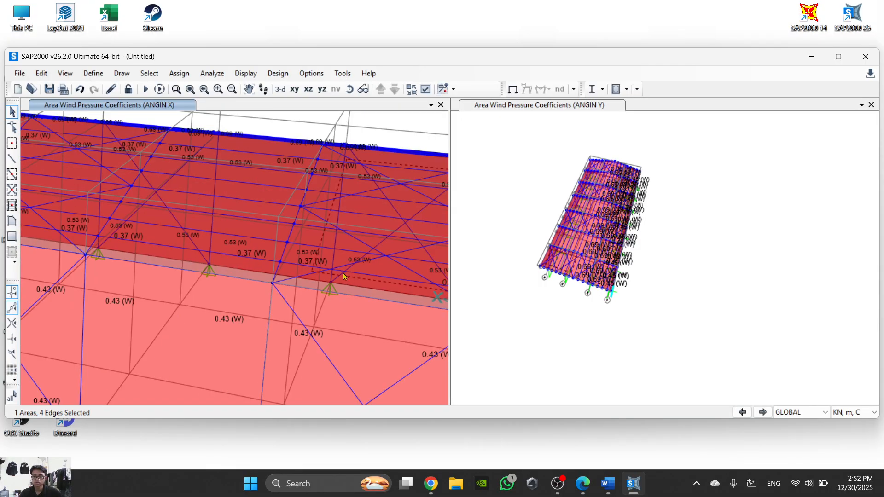
click(243, 226)
middle_drag(165, 230, 342, 273)
click(195, 247)
middle_drag(155, 246, 395, 295)
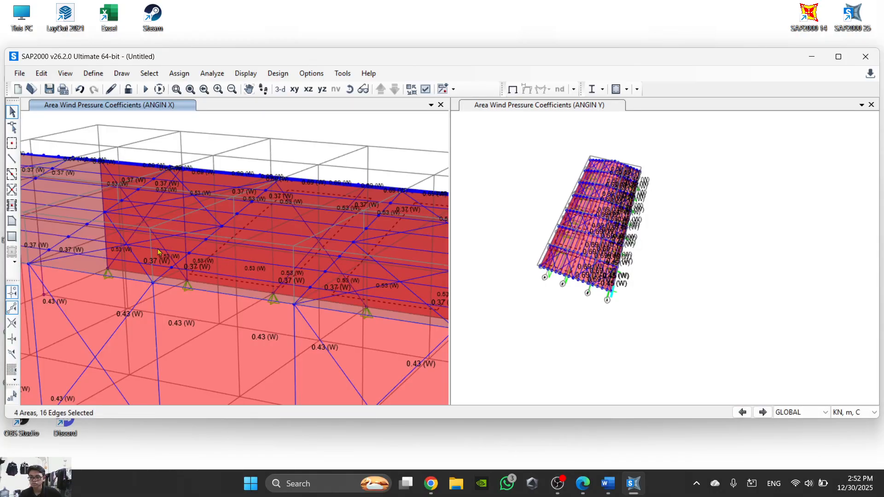
middle_drag(27, 251, 286, 300)
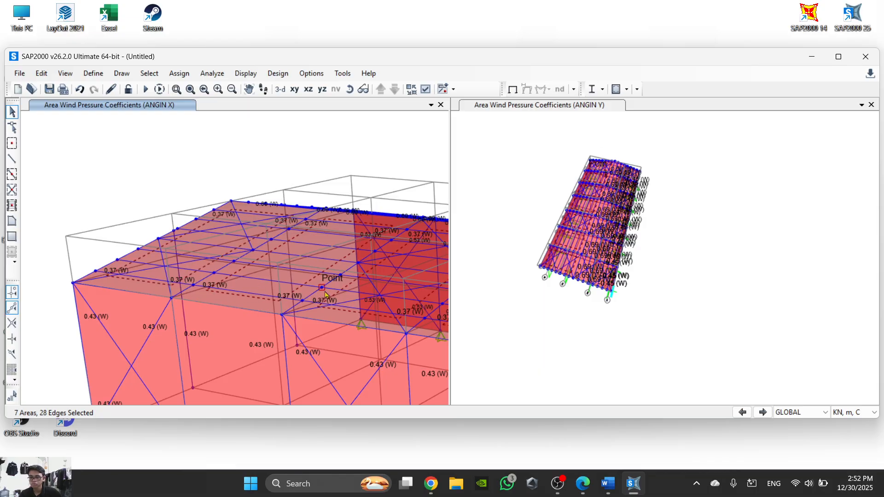
scroll(332, 278, down, 2)
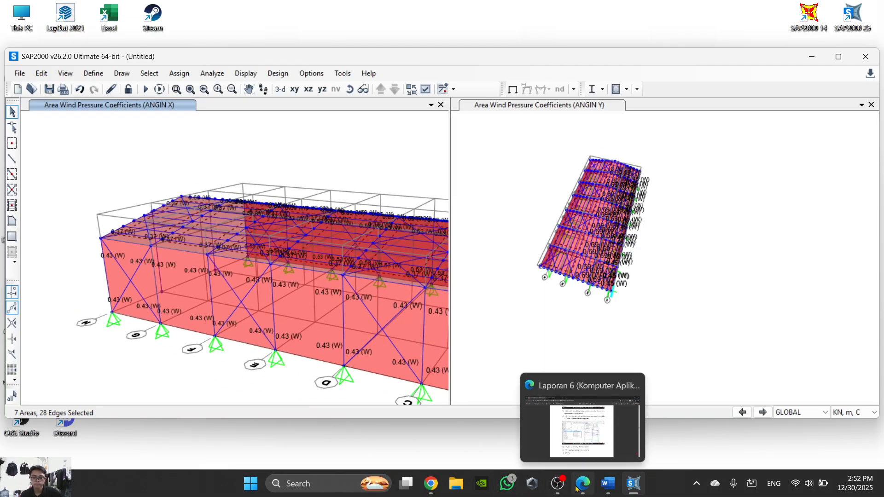
- Review the ANGIN X coefficient for roof part 3 in the Word task sheet and return to the SAP2000 model
click(632, 489)
click(629, 488)
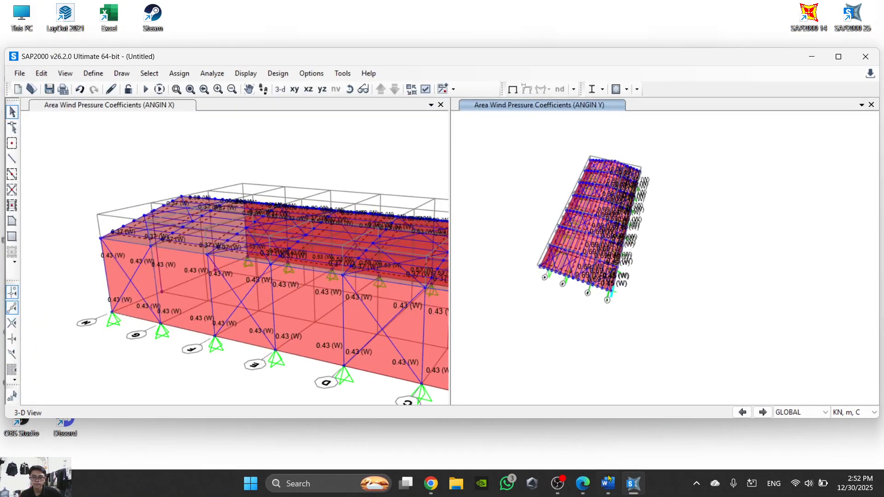
click(601, 484)
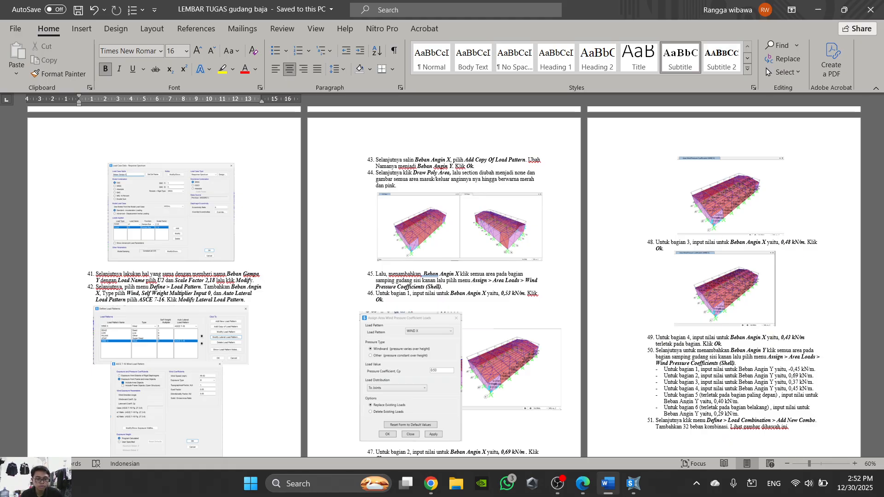
click(607, 483)
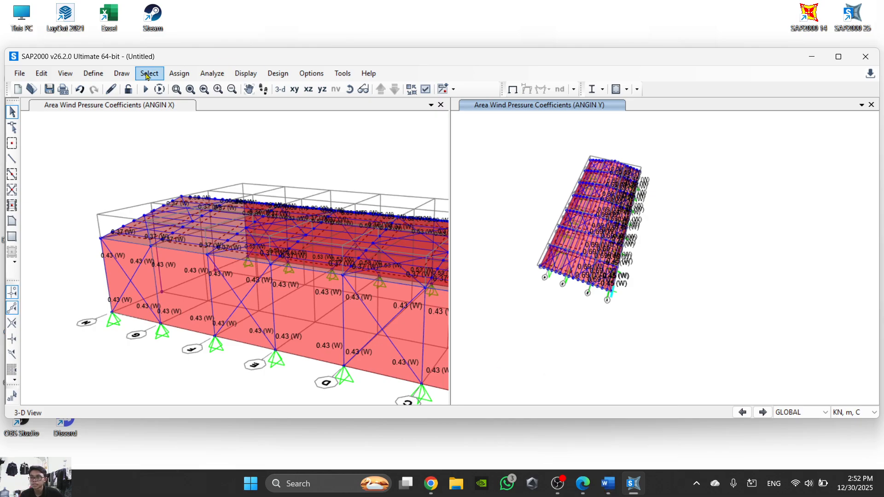
- Assign a windward wind pressure coefficient of 0.48 for load pattern ANGIN X to the selected roof areas, rechecking the value in the task sheet
click(179, 73)
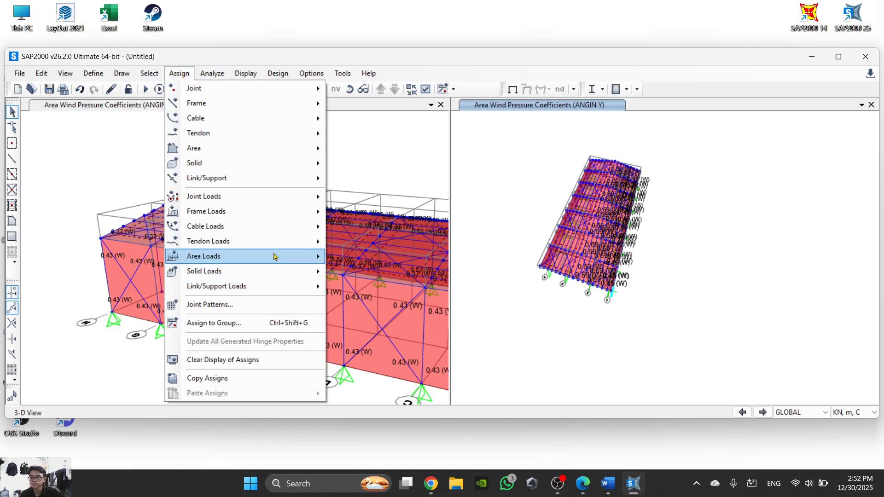
mouse_move(286, 260)
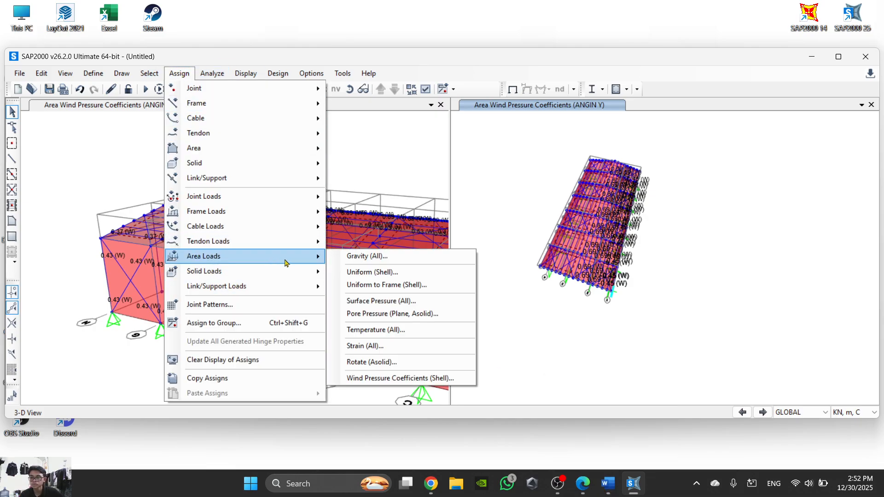
click(403, 378)
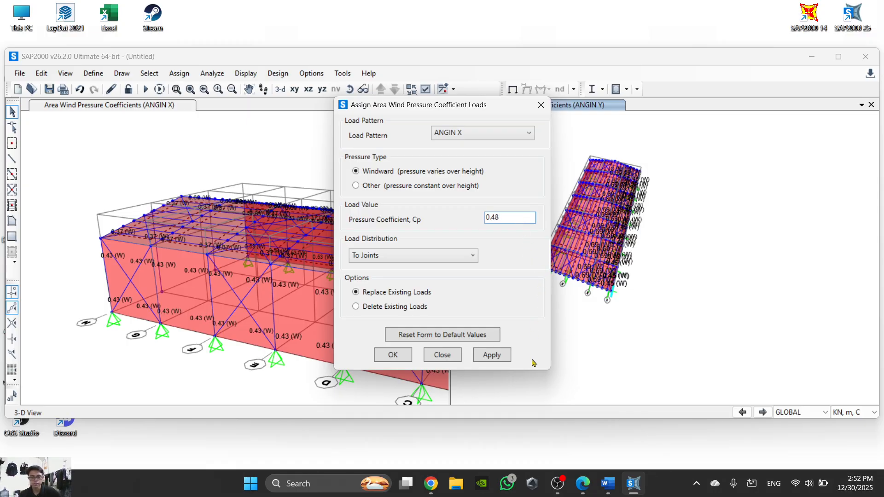
click(630, 487)
click(608, 484)
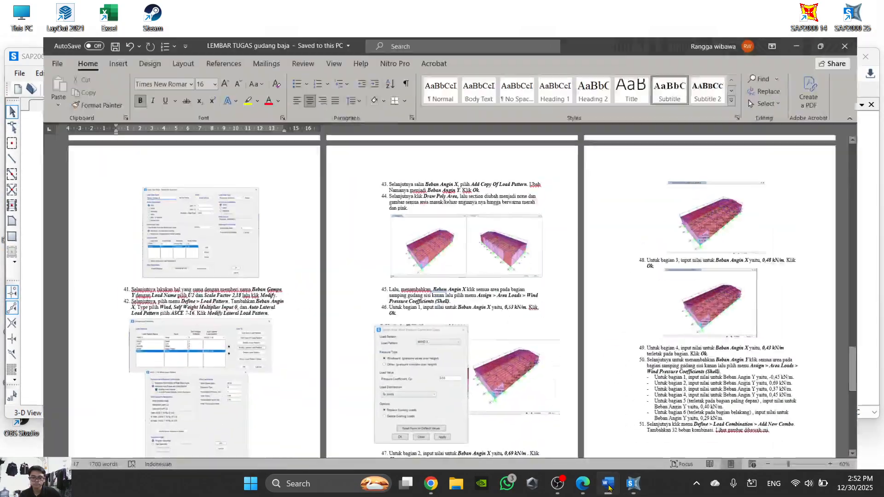
click(634, 483)
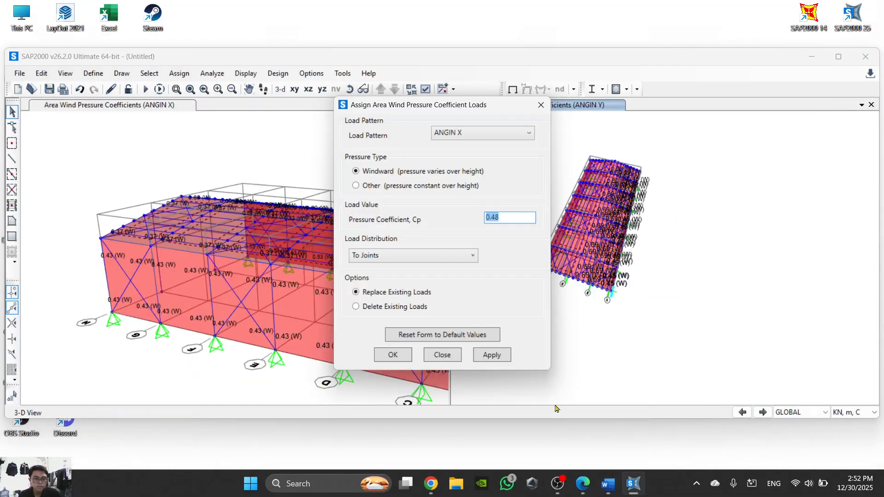
text(0.48)
click(393, 355)
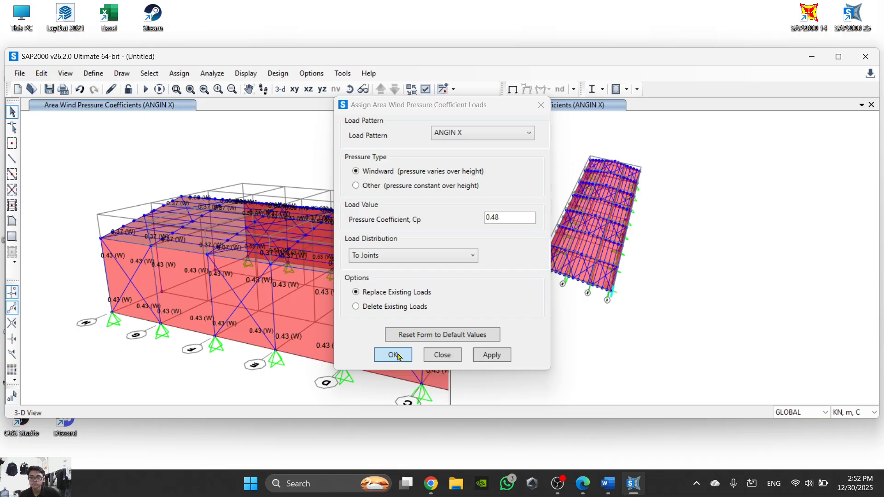
- Inspect the loads assigned to a roof area on the reassigned slope and close its information
scroll(411, 266, up, 5)
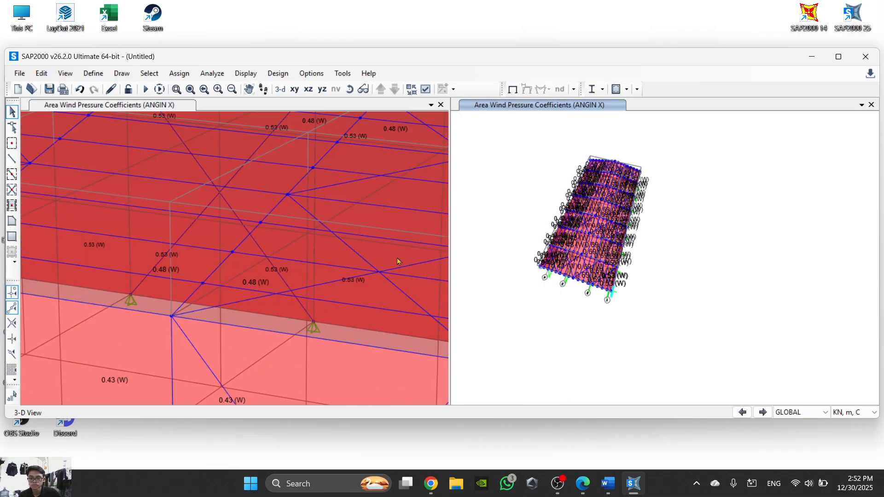
right_click(396, 261)
click(385, 118)
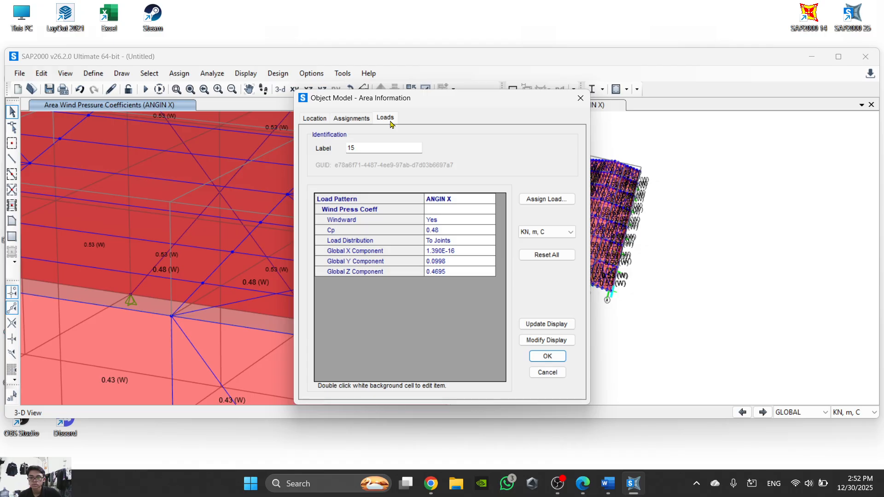
click(548, 356)
- Reselect the seven roof areas of the 0.48 slope along the warehouse and check the selection in both 3-D views
scroll(302, 283, down, 5)
scroll(302, 283, up, 5)
click(358, 297)
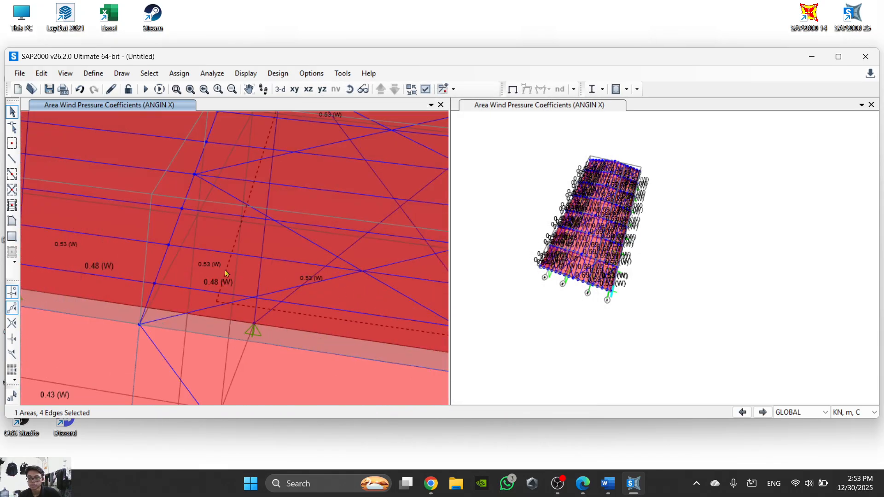
scroll(121, 260, down, 4)
click(299, 297)
click(212, 279)
click(211, 279)
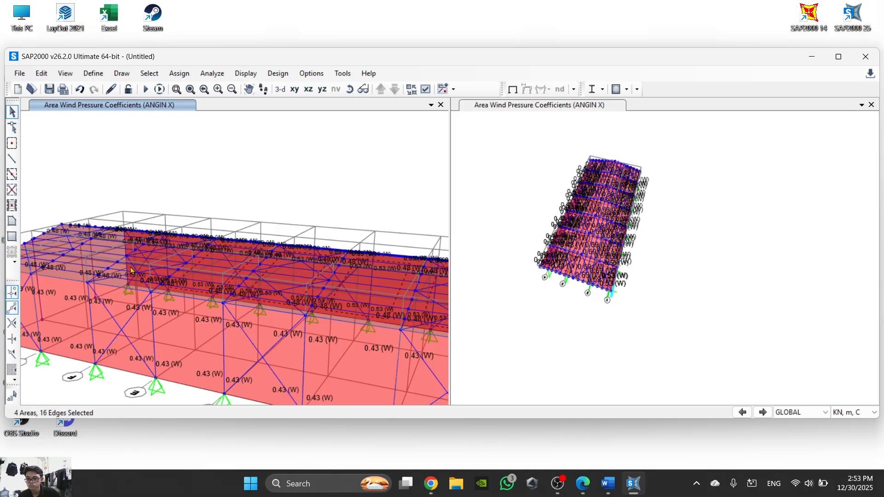
click(50, 259)
scroll(50, 259, up, 5)
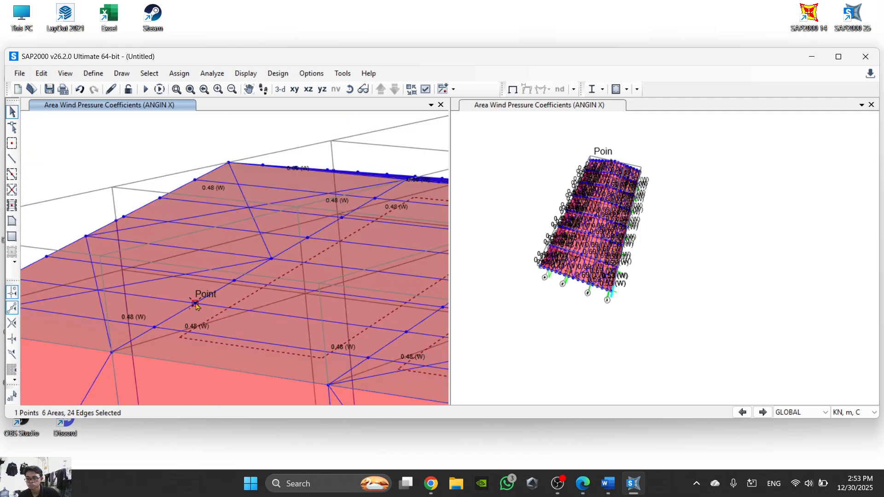
click(189, 300)
scroll(189, 297, down, 5)
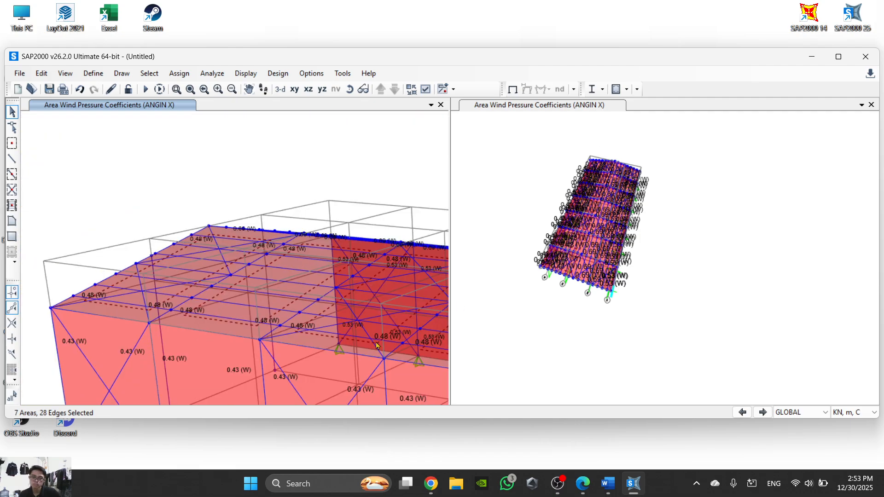
scroll(349, 317, down, 2)
scroll(271, 279, up, 7)
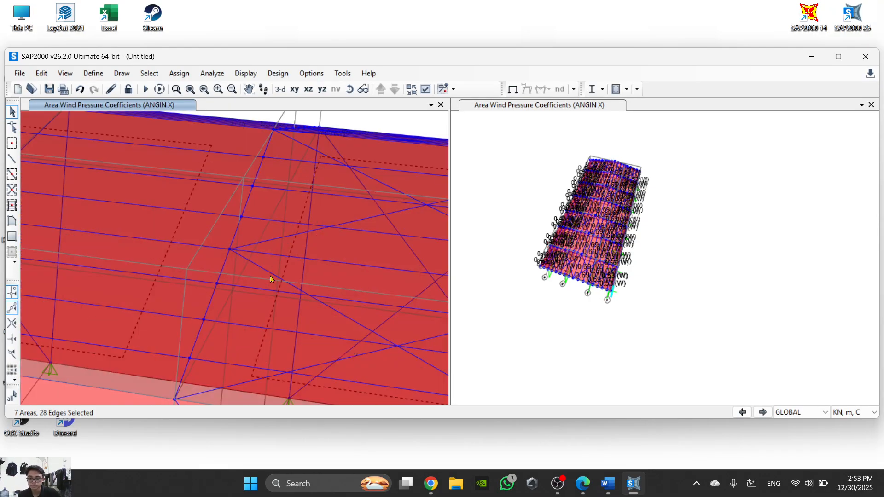
scroll(543, 270, up, 7)
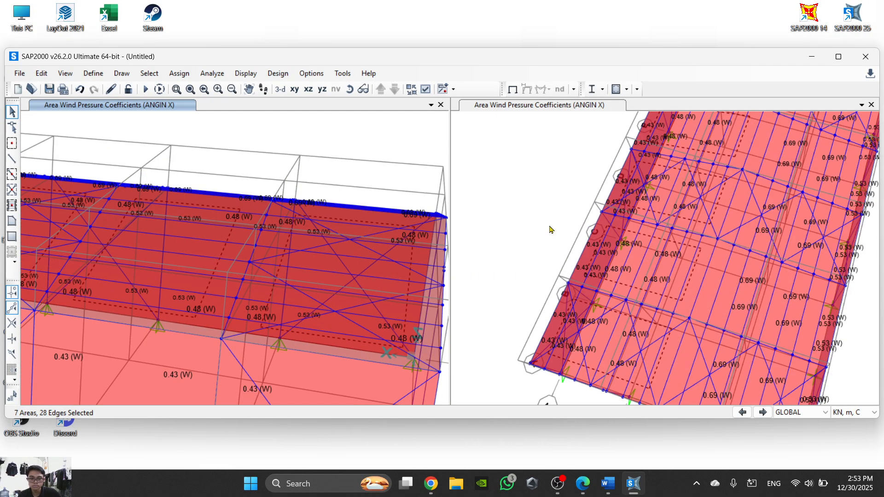
scroll(565, 279, down, 5)
scroll(610, 333, up, 2)
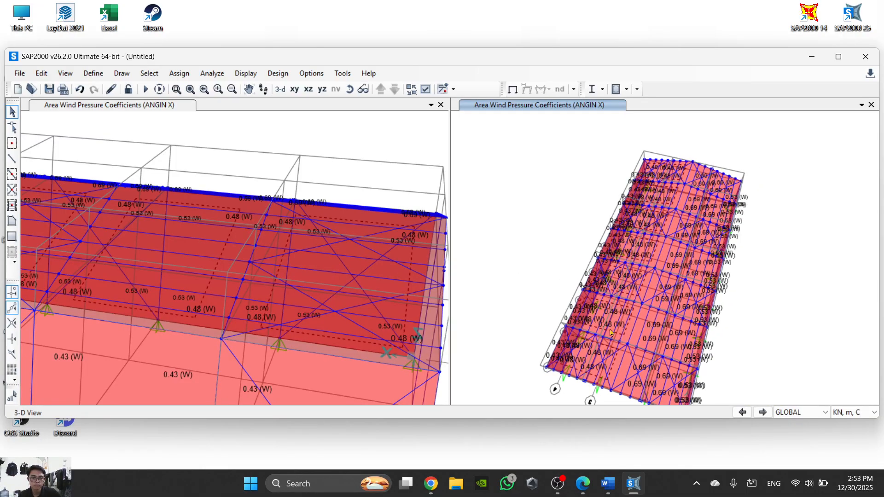
- Assign a wind pressure coefficient of 0.37 for load pattern ANGIN Y to the selected roof areas, checking the value against the Word task sheet
click(179, 73)
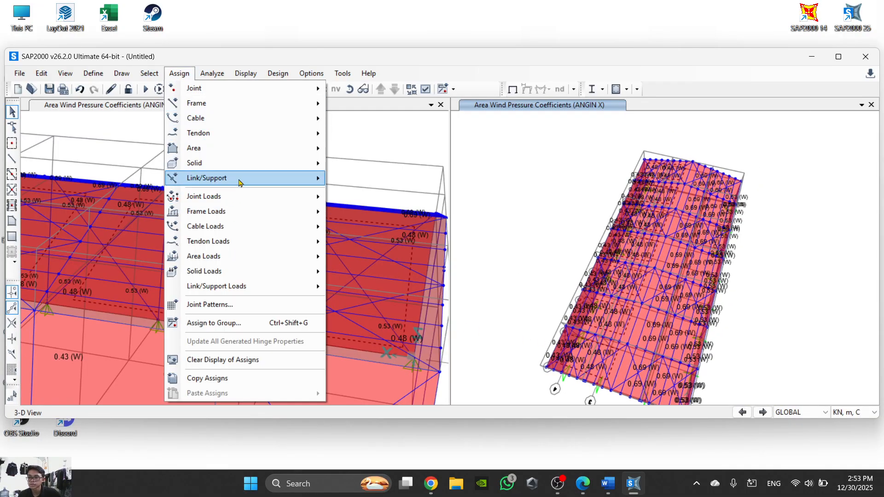
mouse_move(258, 256)
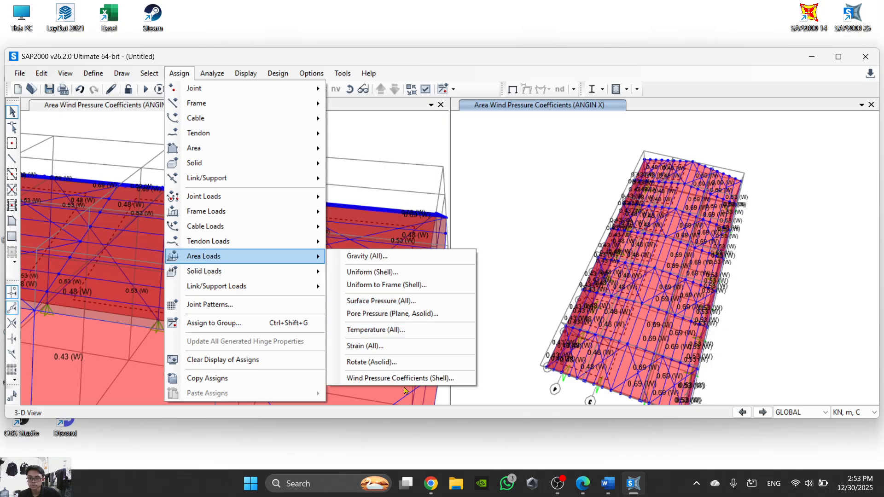
click(423, 377)
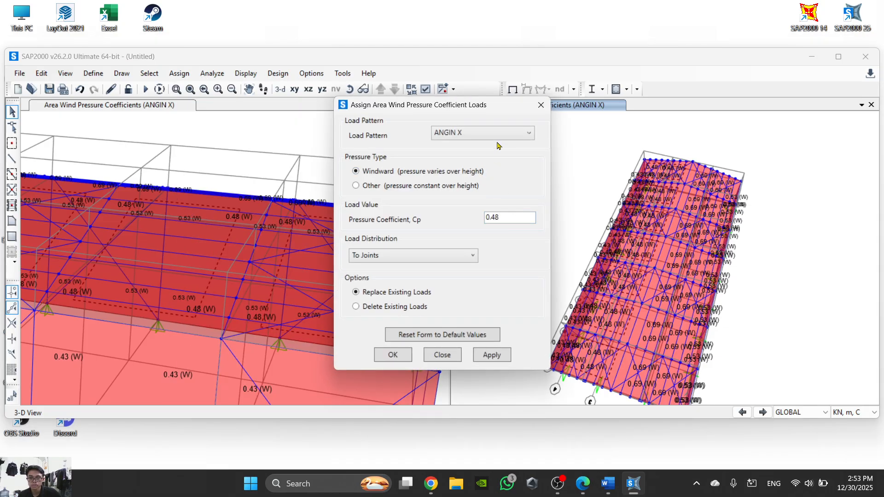
click(498, 135)
click(516, 154)
click(513, 220)
double_click(513, 220)
text(0.)
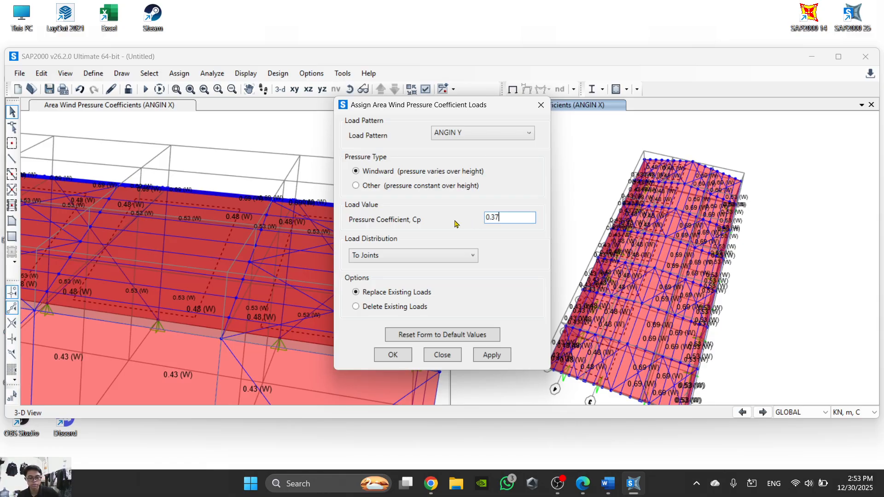
click(633, 484)
click(608, 484)
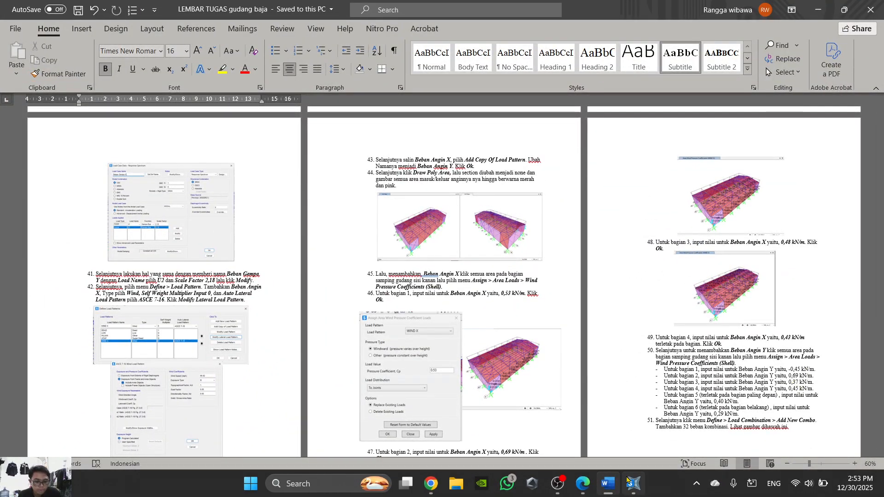
click(606, 484)
click(634, 484)
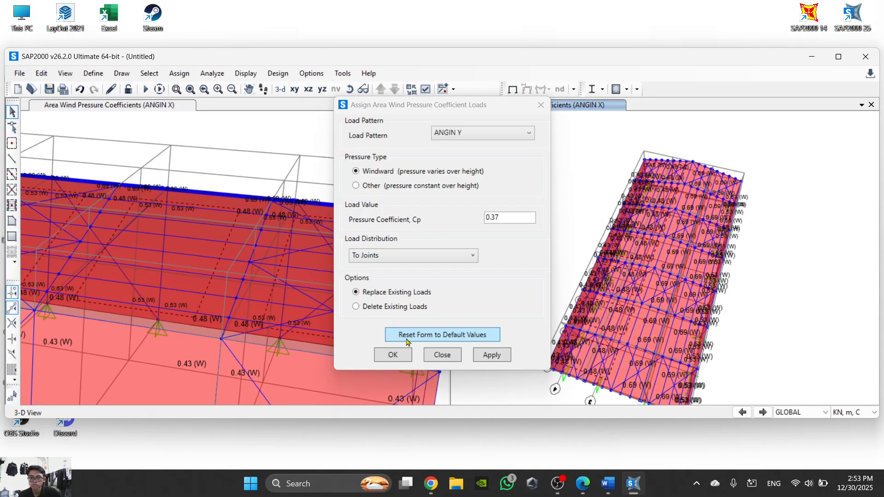
click(393, 355)
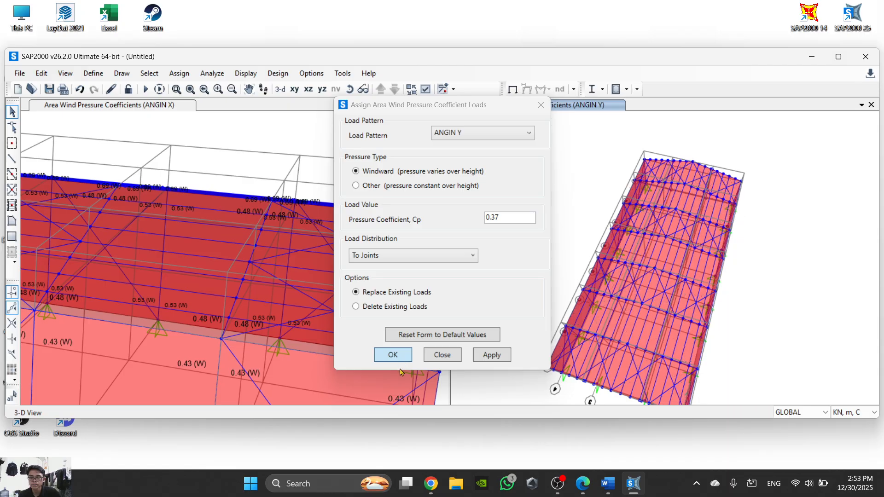
- Inspect the loads assigned to a side wall area below the 0.48 roof slope and close its information
scroll(408, 290, down, 3)
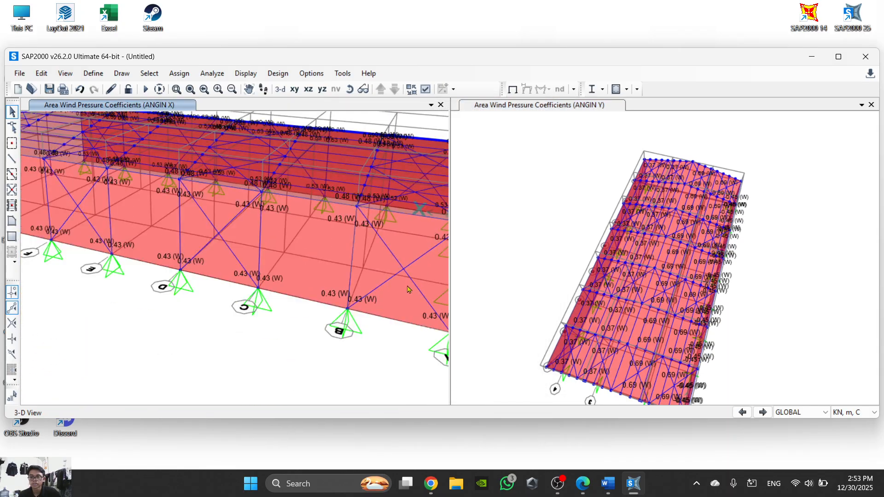
right_click(374, 258)
click(386, 117)
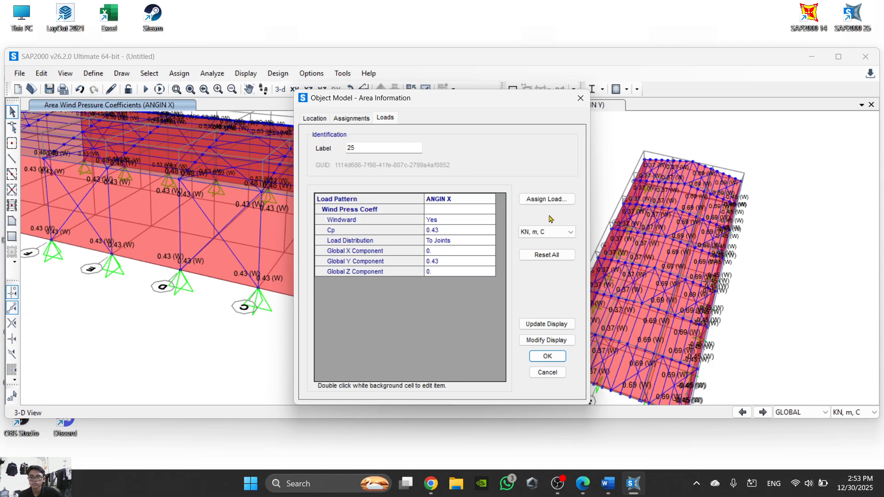
click(547, 355)
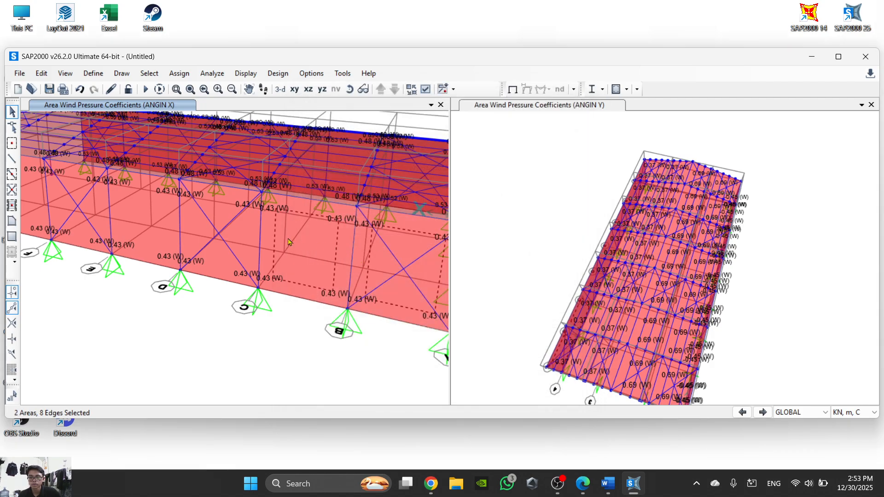
- Select the seven side wall areas below the 0.48 roof slope and assign them a wind pressure coefficient of 0.45 for ANGIN Y
click(244, 237)
scroll(244, 237, down, 2)
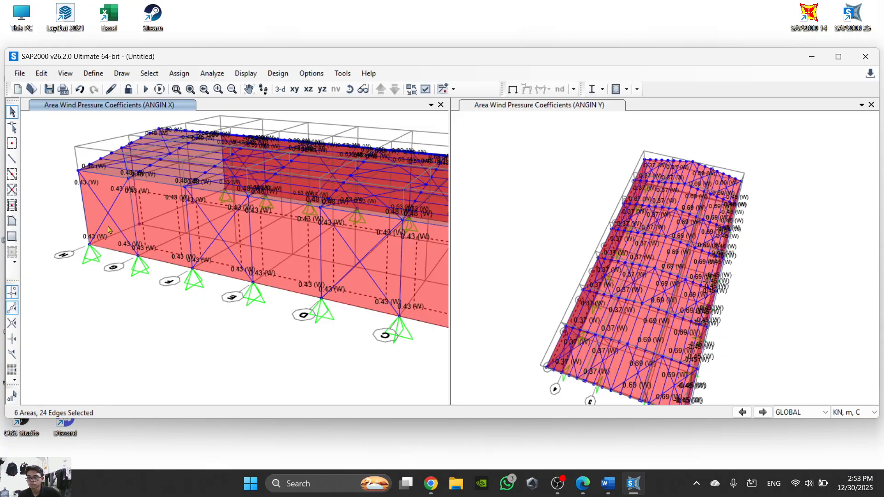
click(179, 71)
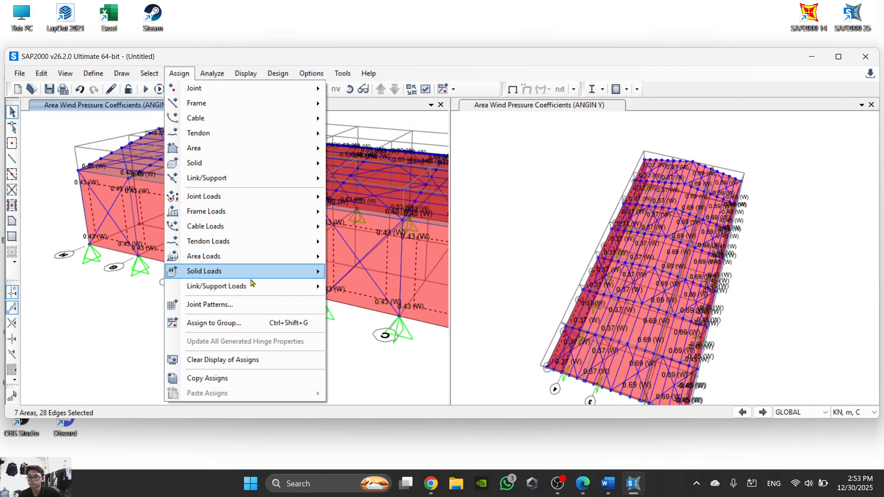
mouse_move(265, 270)
mouse_move(299, 256)
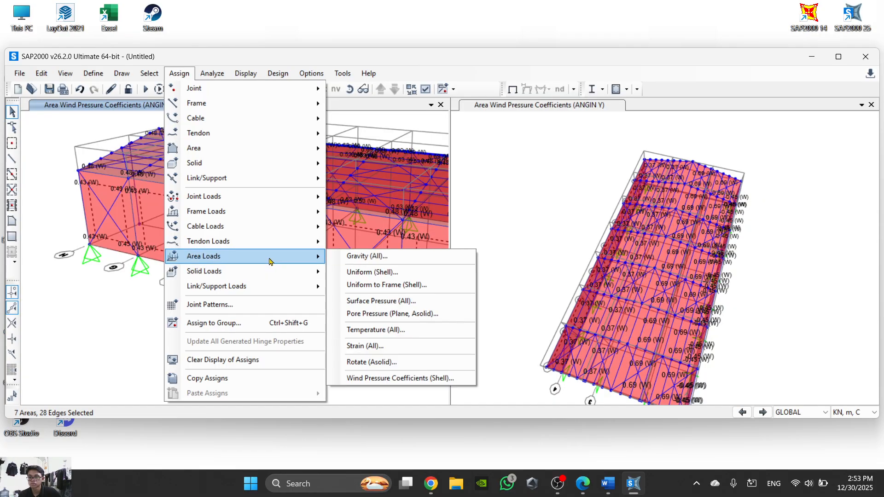
click(386, 378)
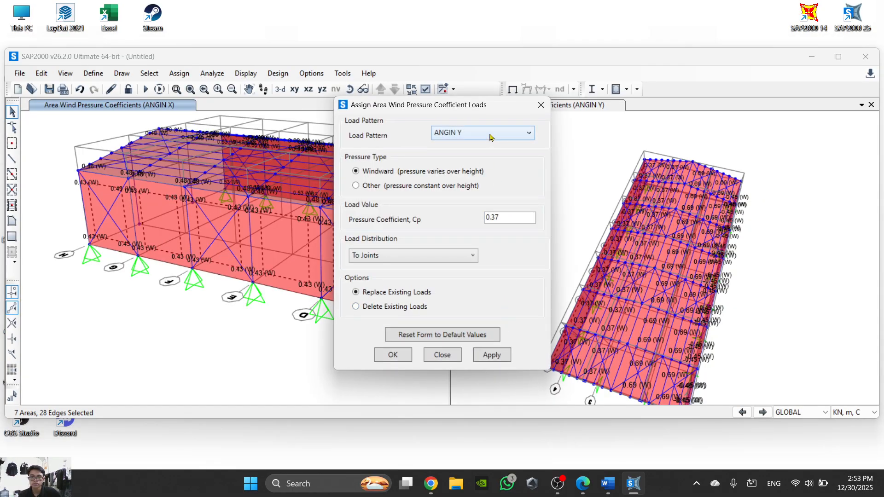
click(626, 488)
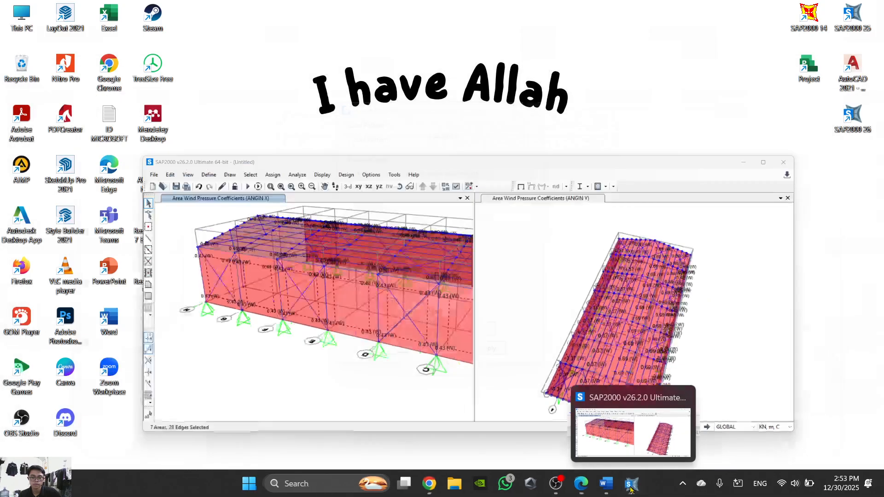
click(625, 488)
mouse_move(613, 493)
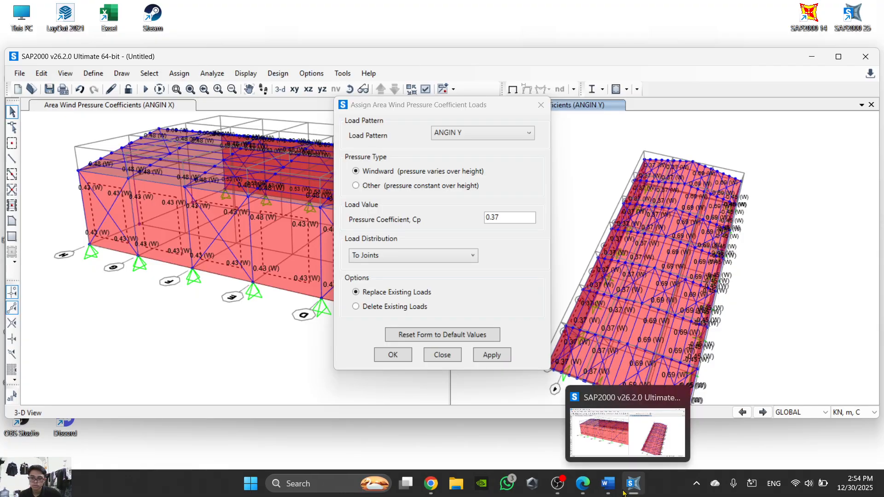
click(625, 490)
click(624, 491)
click(612, 488)
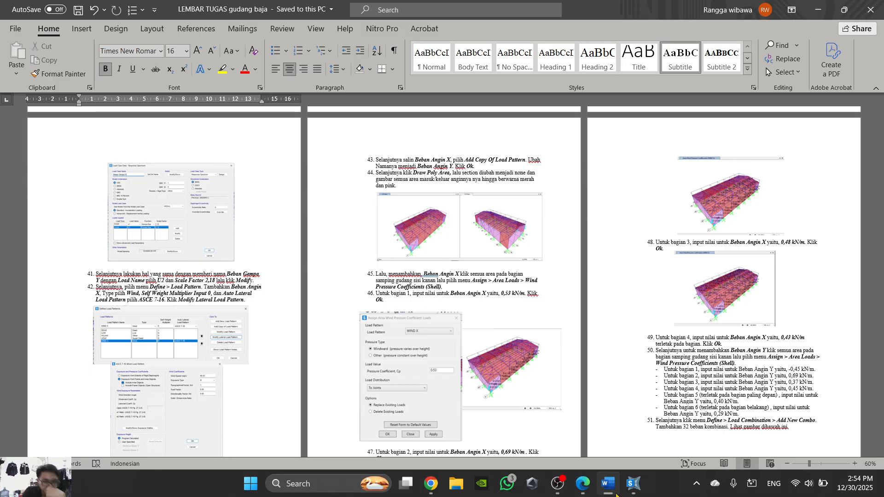
click(634, 483)
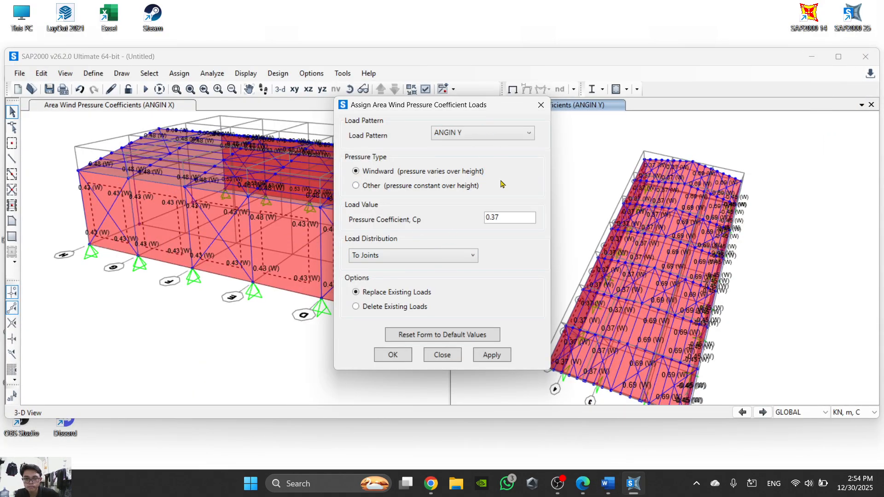
drag(515, 220, 476, 220)
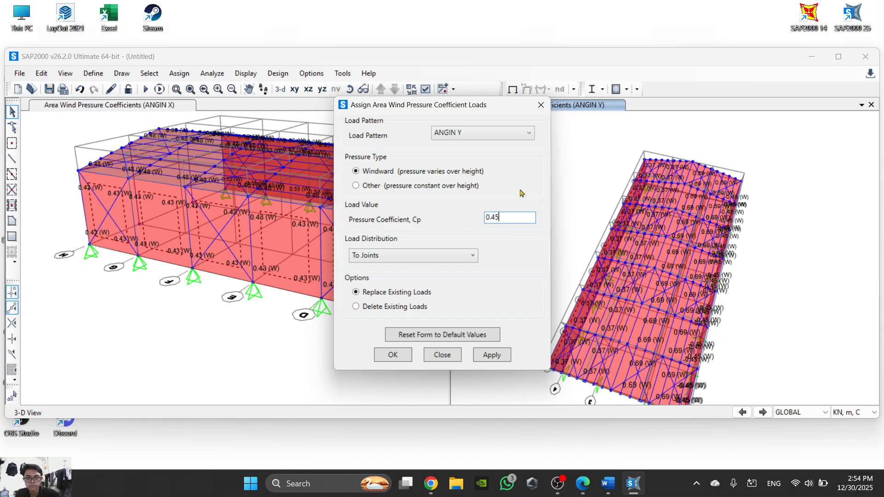
click(408, 356)
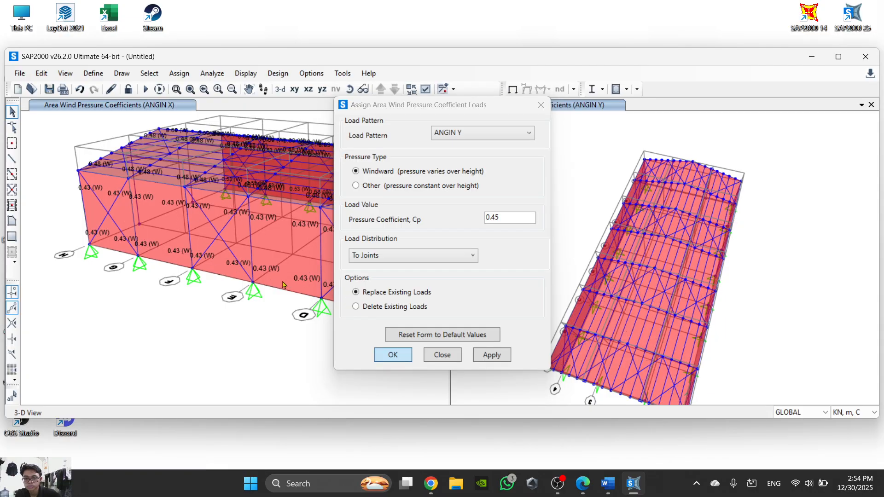
- Inspect the loads assigned to one of these side wall areas, compare them with the Word task sheet, and close the area information
right_click(287, 283)
click(386, 118)
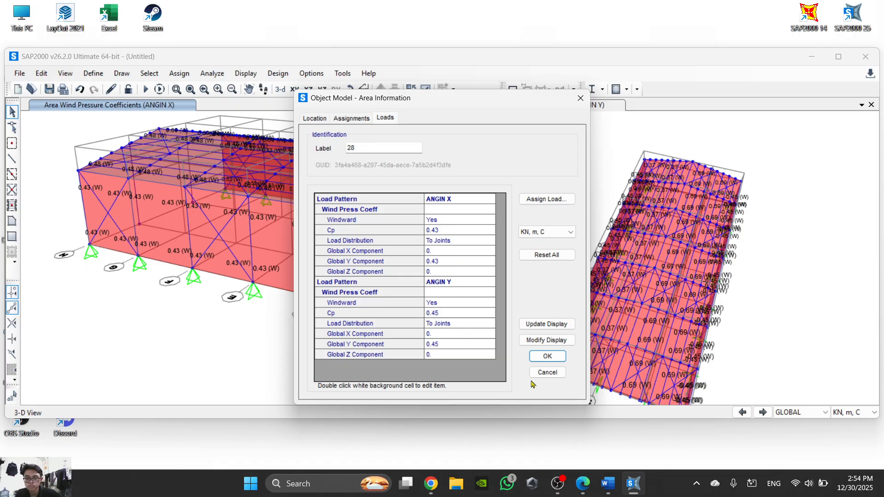
click(615, 489)
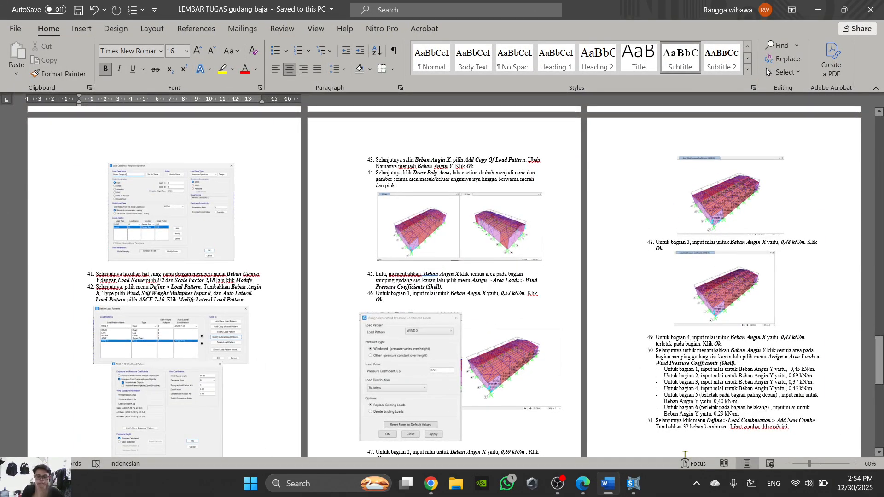
click(634, 484)
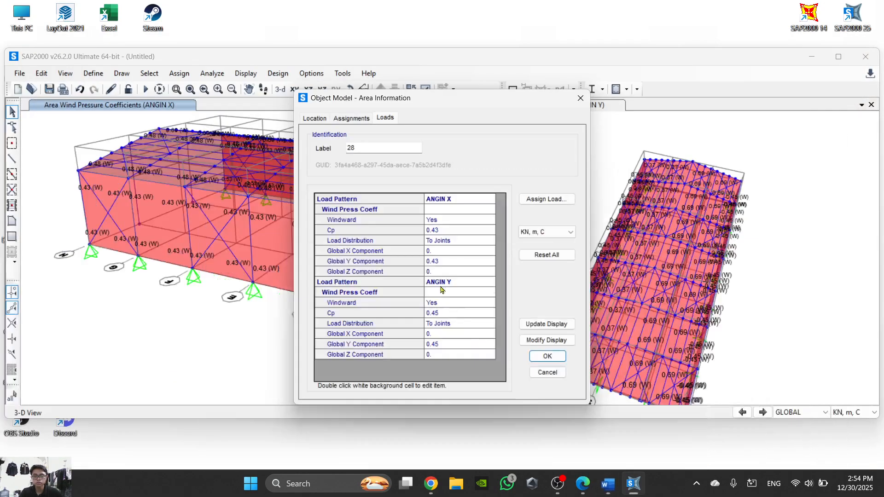
click(580, 98)
- Draw a poly area with section None over the end wall on grid line A, between columns 4 and 3 up to the roof edge
scroll(364, 235, down, 5)
scroll(355, 227, up, 3)
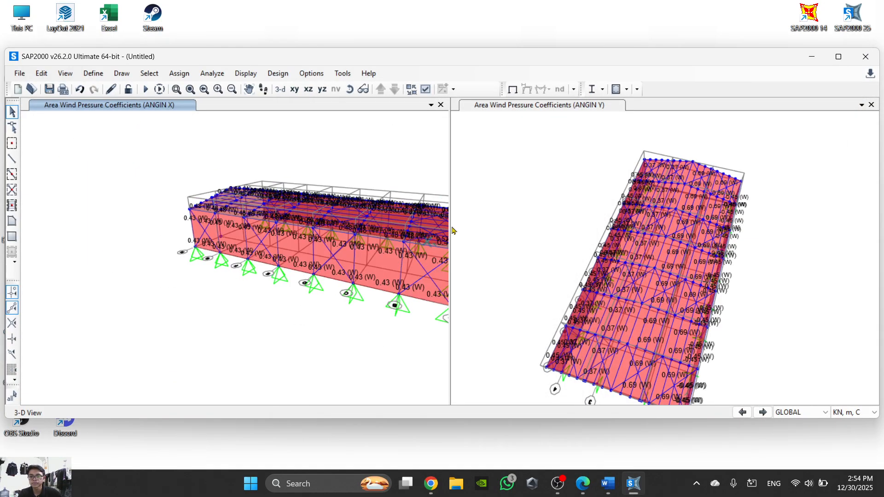
middle_drag(463, 222, 276, 228)
middle_drag(476, 252, 635, 237)
scroll(335, 298, up, 3)
middle_drag(334, 298, 153, 286)
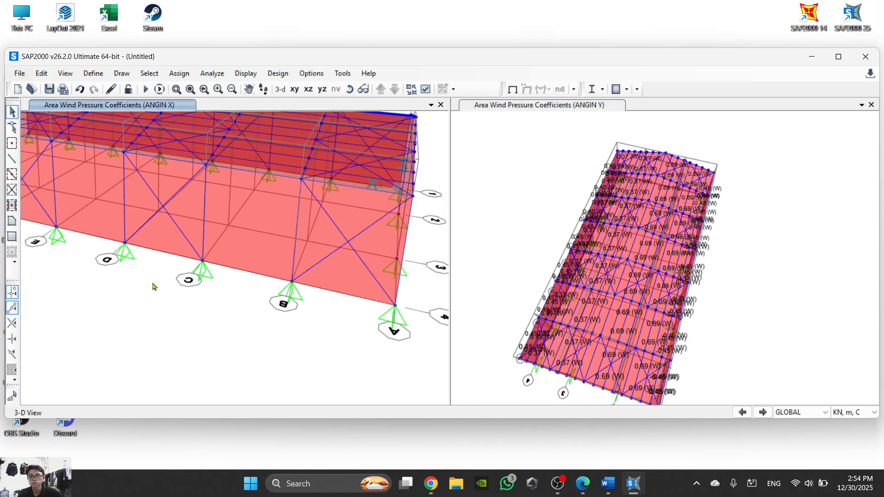
scroll(153, 286, down, 3)
click(349, 90)
drag(364, 232, 272, 296)
scroll(266, 299, up, 3)
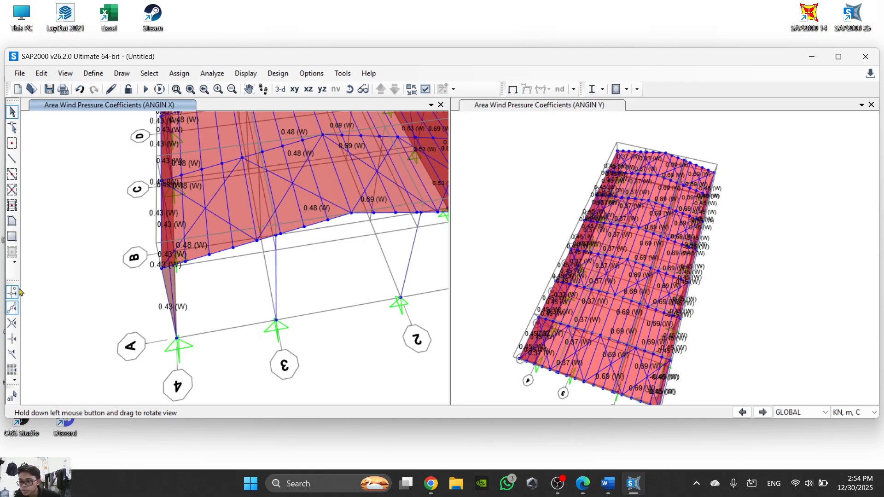
click(12, 221)
scroll(170, 330, up, 2)
click(161, 319)
click(132, 183)
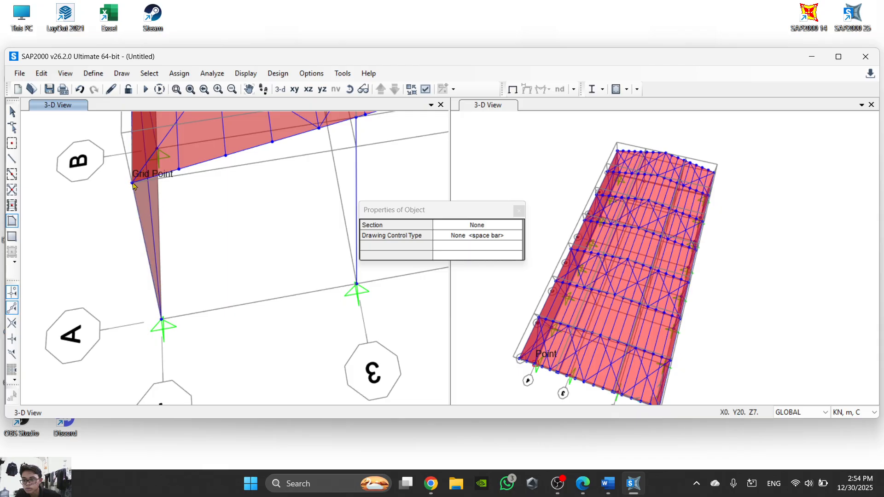
middle_drag(187, 188, 99, 249)
click(269, 178)
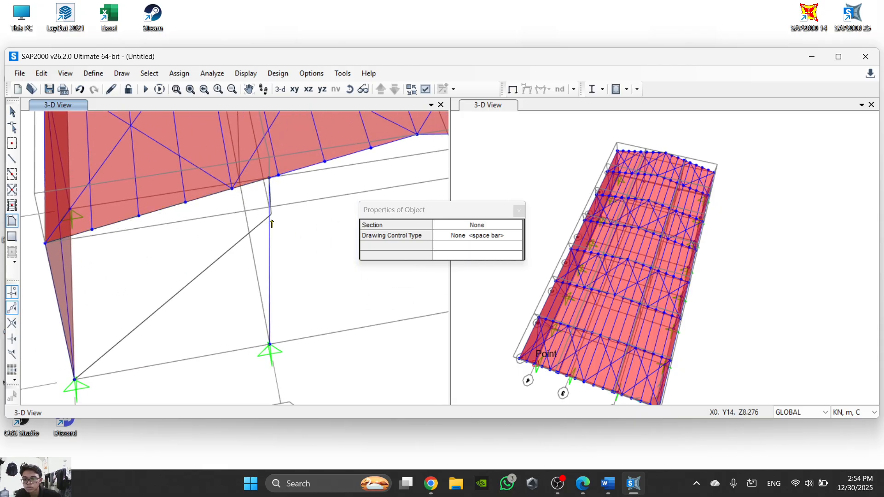
double_click(271, 344)
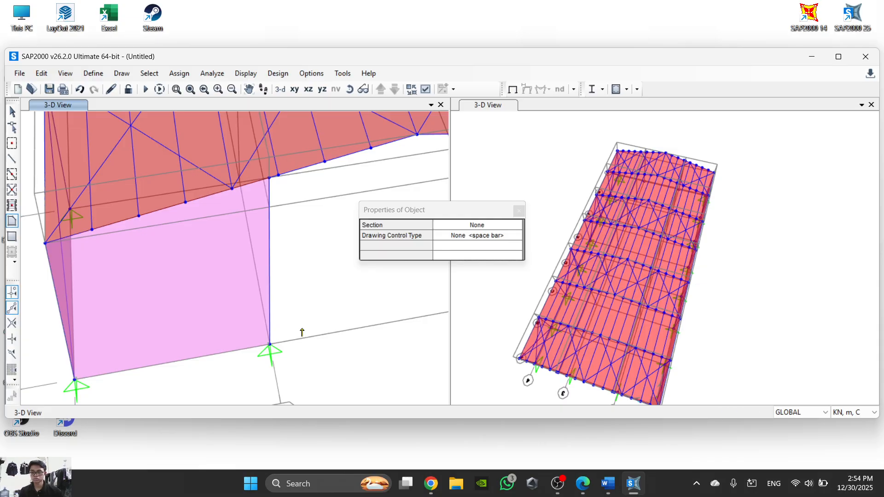
- Draw the middle end wall area on grid line A between columns 3 and 2, following the roof edge over the ridge
middle_drag(300, 331, 150, 305)
click(121, 317)
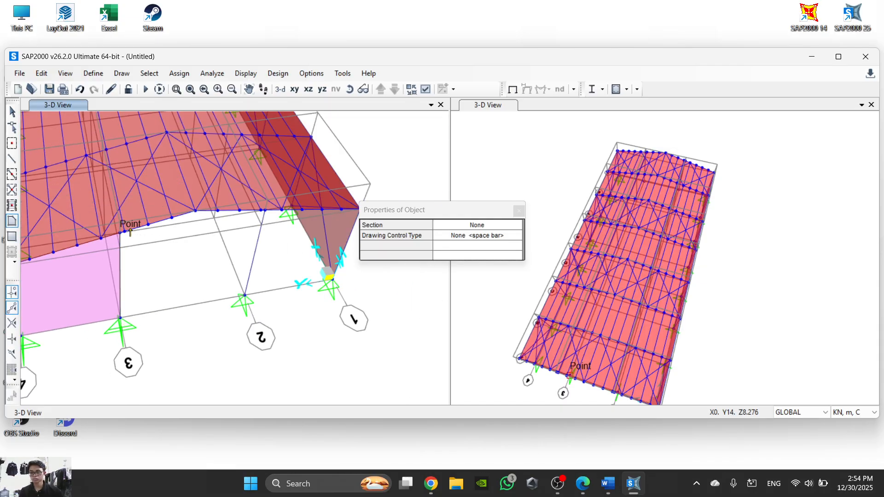
click(216, 211)
click(265, 211)
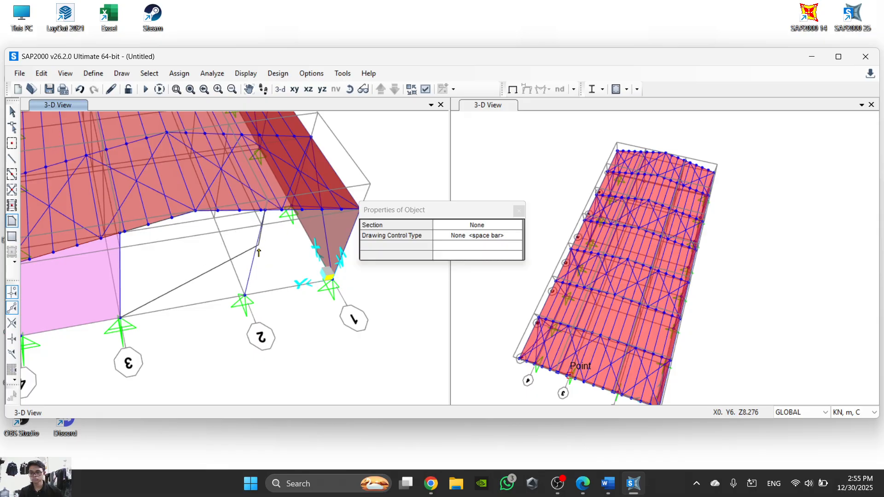
double_click(245, 294)
click(245, 294)
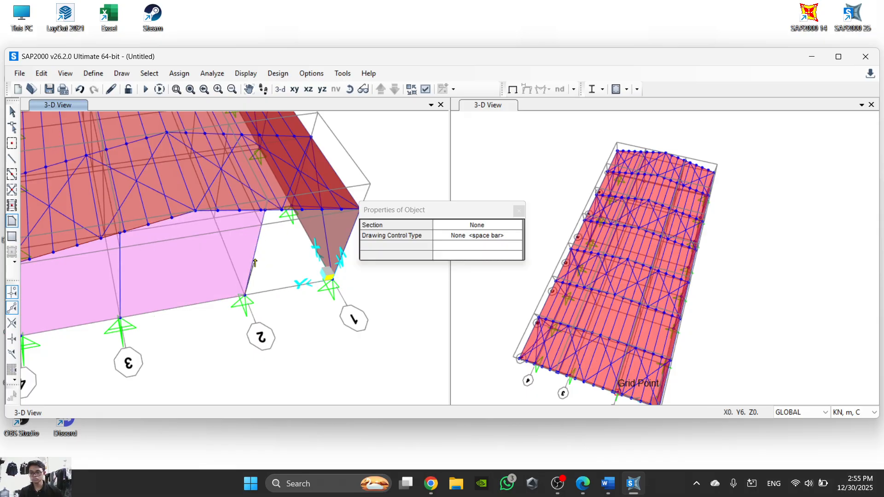
- Draw the last end wall area on grid line A between columns 2 and 1 and end area drawing
middle_drag(329, 282, 242, 296)
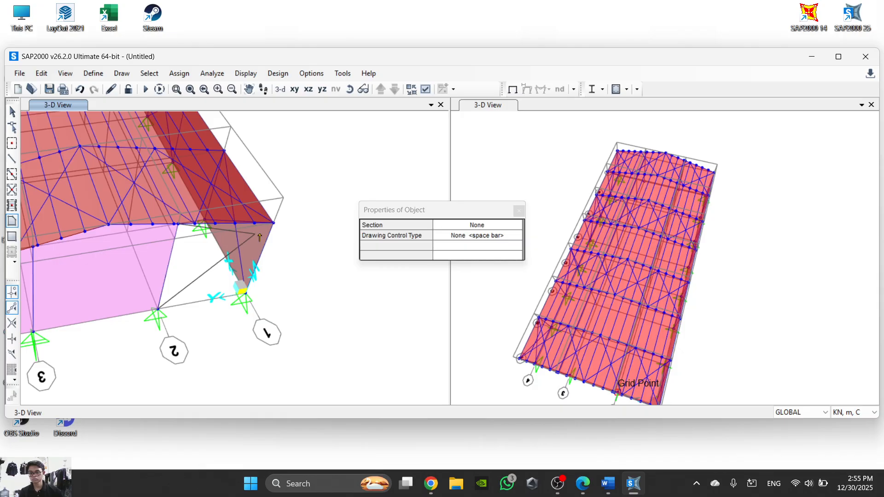
double_click(247, 296)
scroll(201, 295, down, 7)
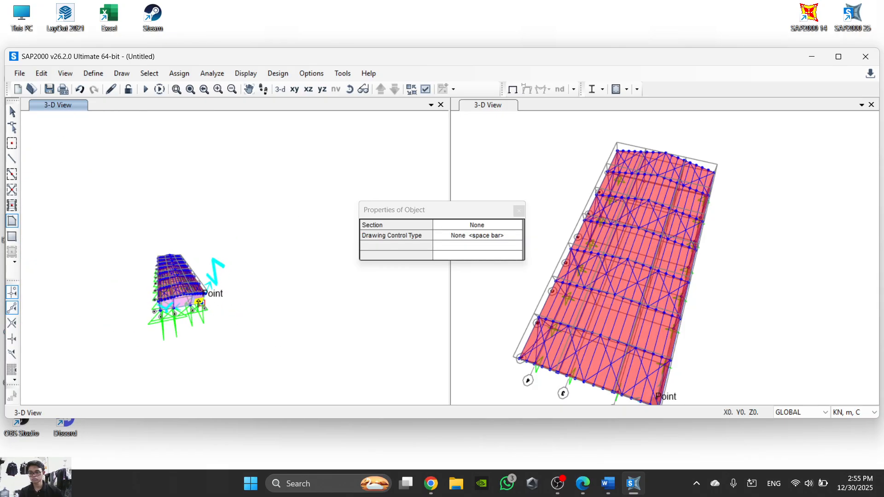
scroll(173, 232, up, 5)
middle_drag(174, 269, 215, 169)
key(Escape)
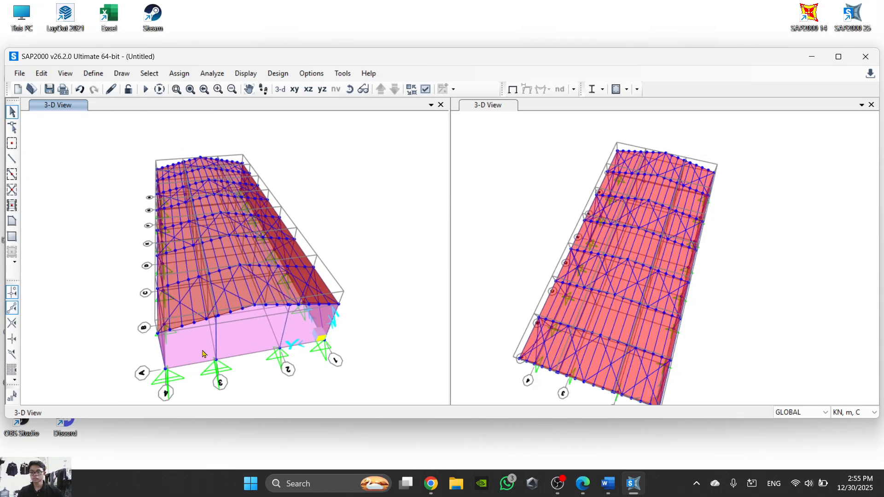
- Select the three new end wall areas and replicate them linearly once with dx 42 m to the opposite end of the warehouse
click(200, 348)
click(258, 342)
click(290, 335)
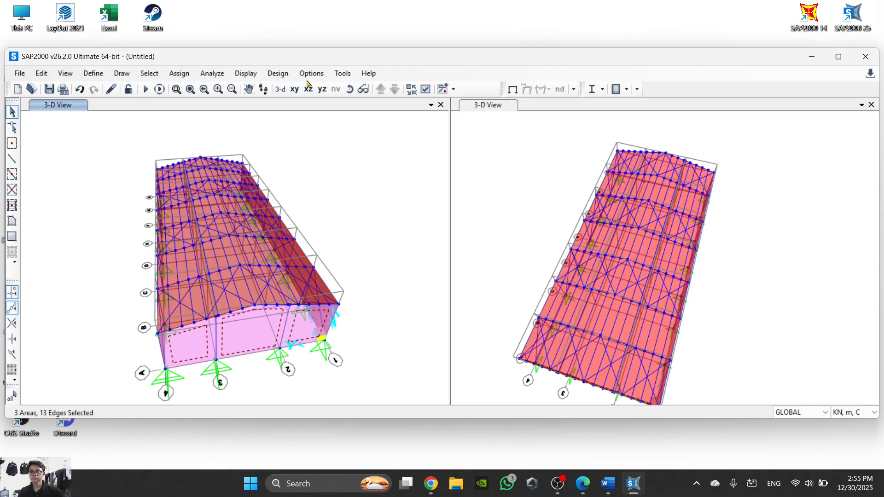
click(41, 73)
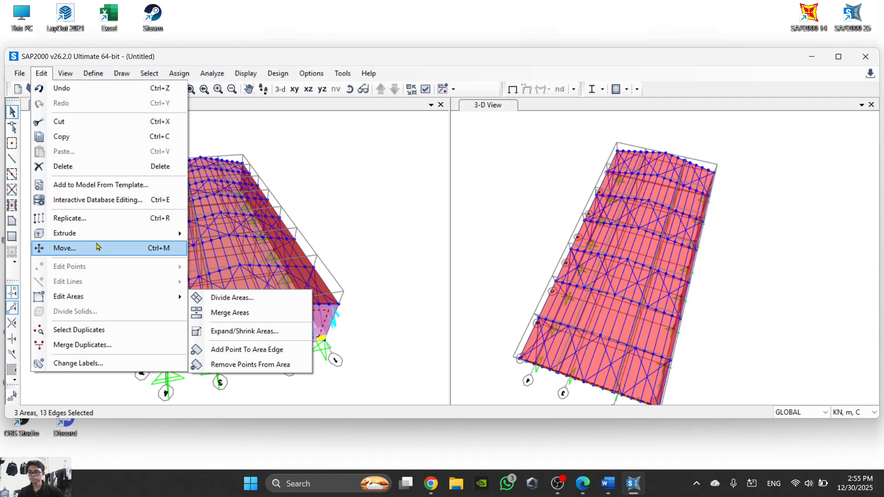
click(105, 218)
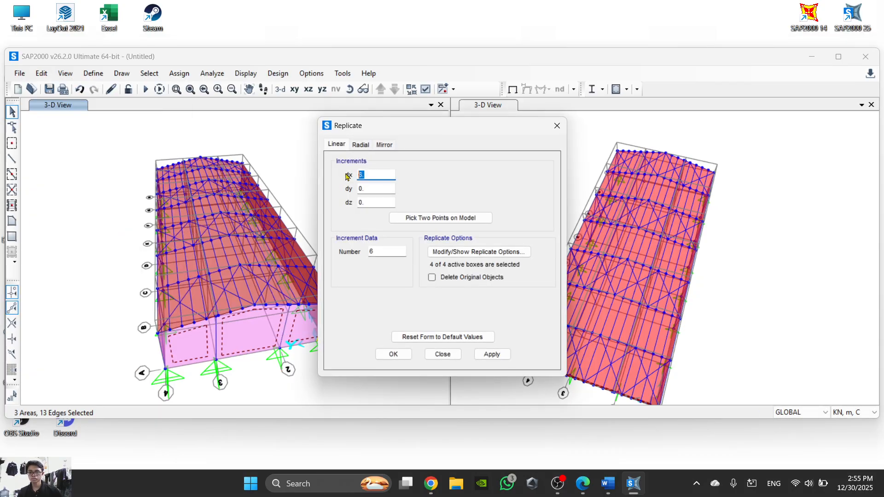
click(383, 253)
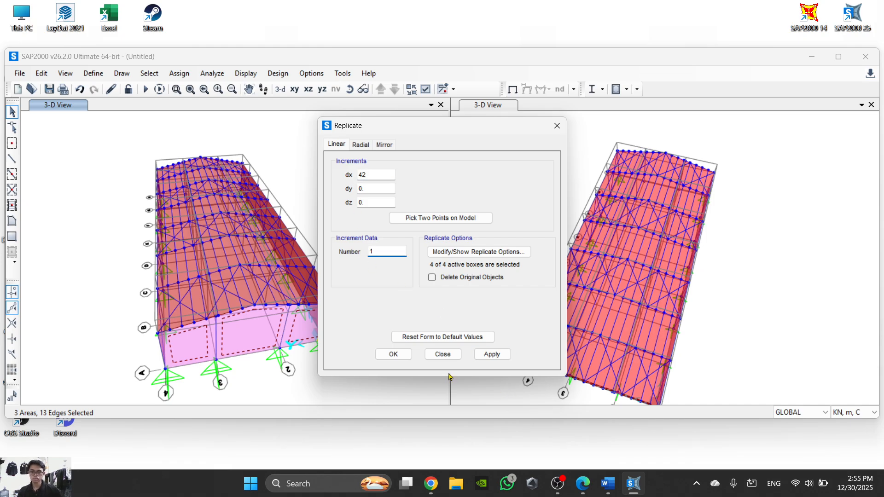
click(393, 354)
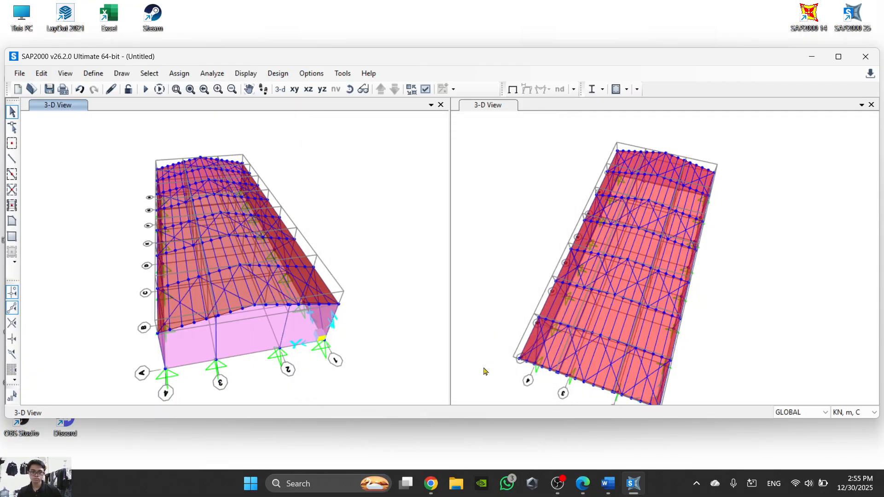
- Check the replicated end wall in the 3-D view and reselect the three end wall areas on grid line A
scroll(246, 259, up, 5)
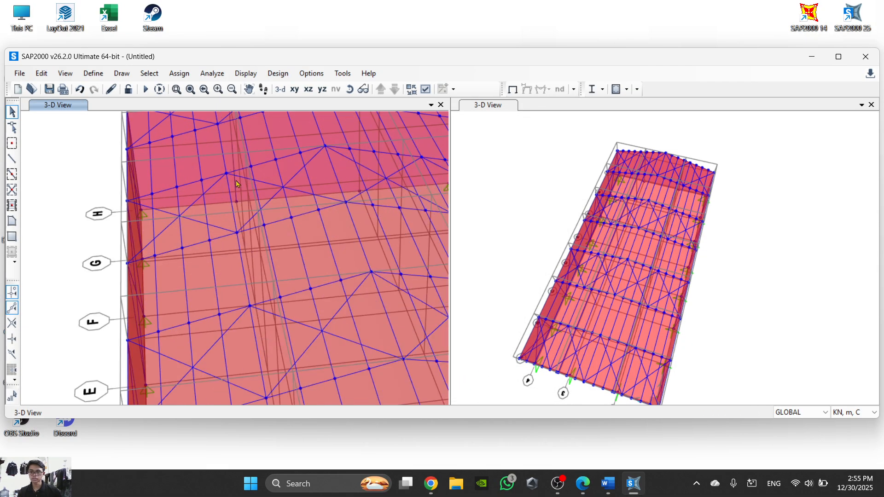
scroll(297, 254, down, 5)
middle_drag(299, 330, 321, 277)
scroll(288, 281, up, 3)
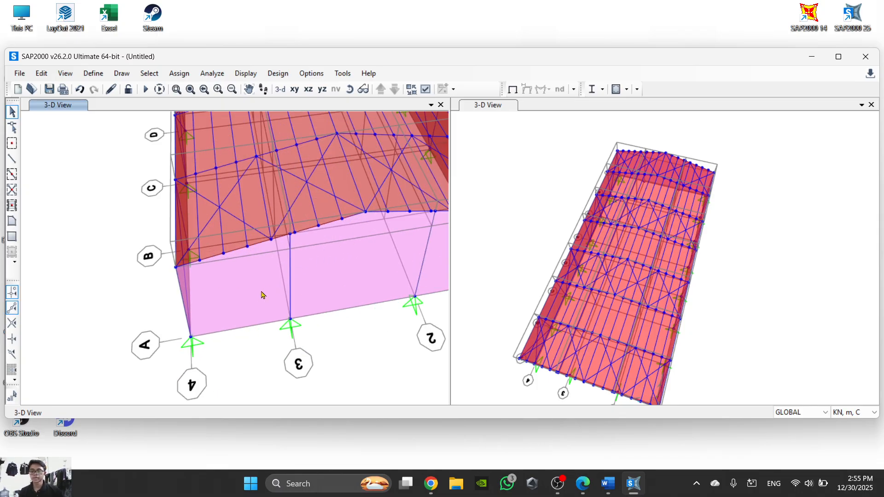
click(261, 293)
click(358, 282)
middle_drag(394, 293, 229, 302)
click(308, 283)
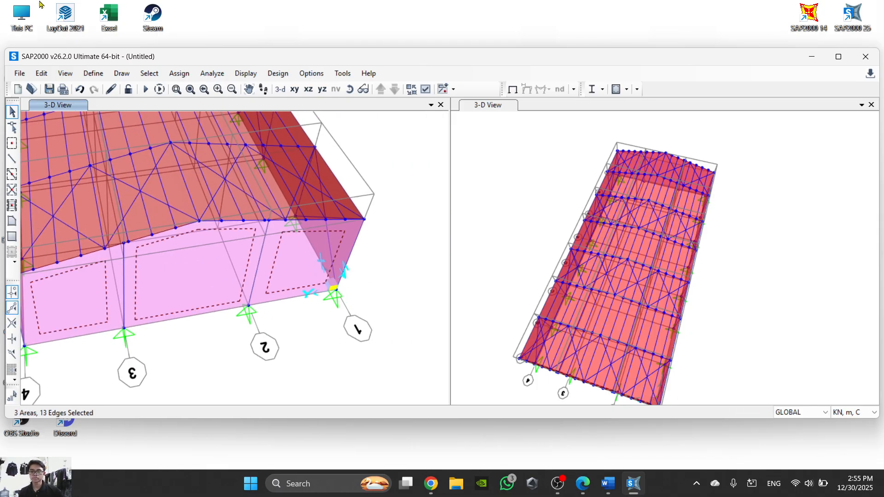
- Open the wind pressure coefficient assignment for the selected end wall areas and look up their ANGIN Y value in the Word task sheet
click(179, 74)
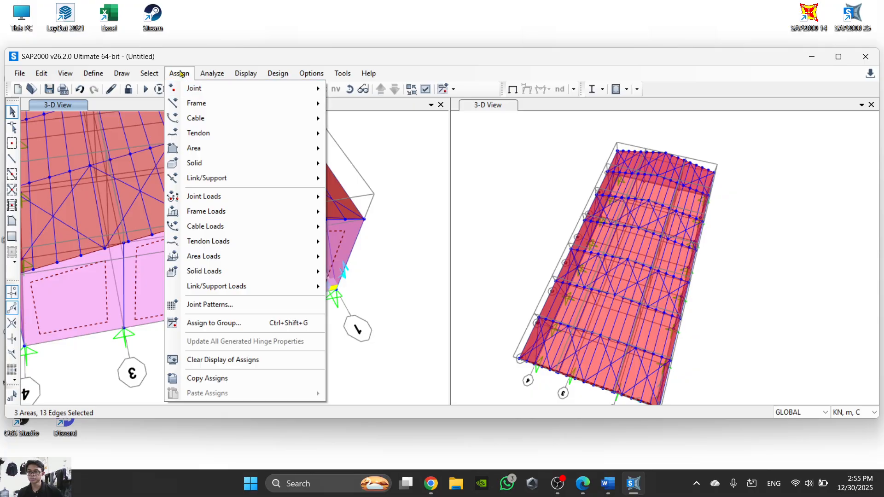
click(180, 73)
click(180, 73)
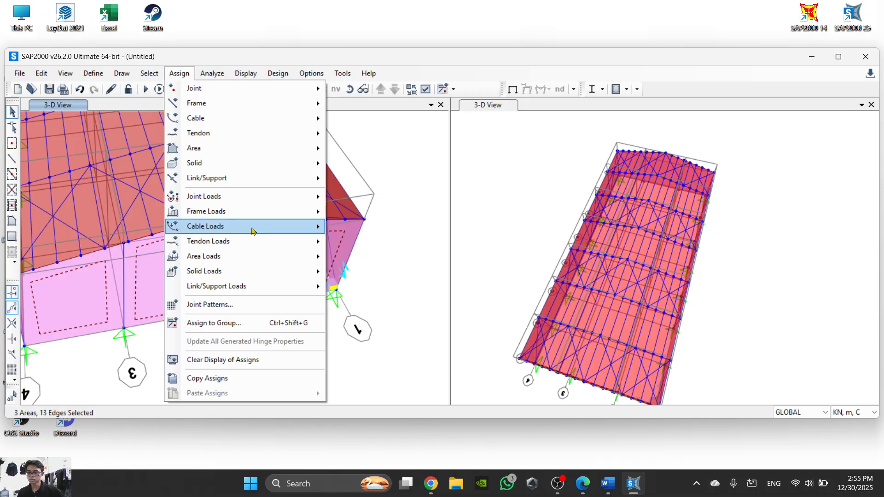
mouse_move(246, 258)
click(362, 378)
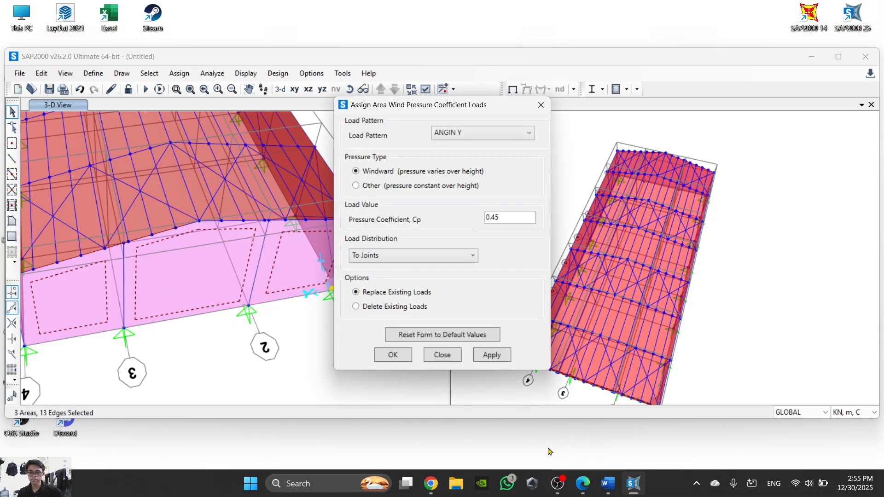
click(629, 487)
click(624, 490)
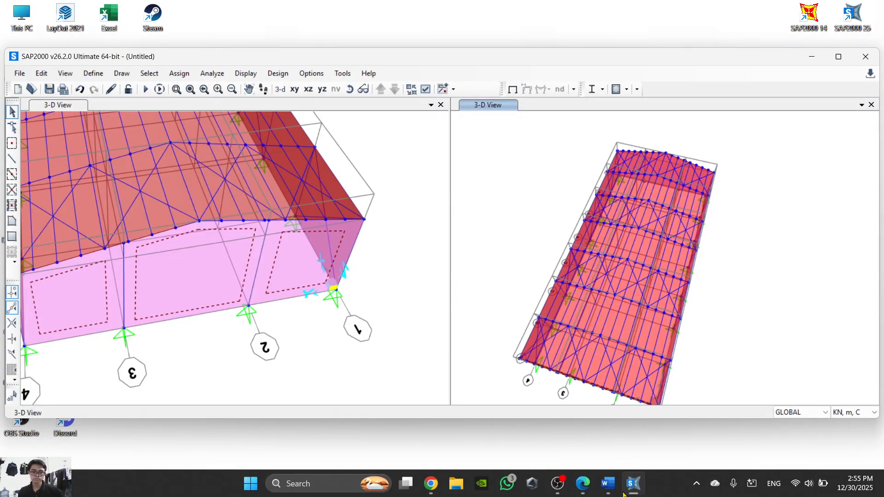
click(607, 483)
scroll(698, 377, down, 2)
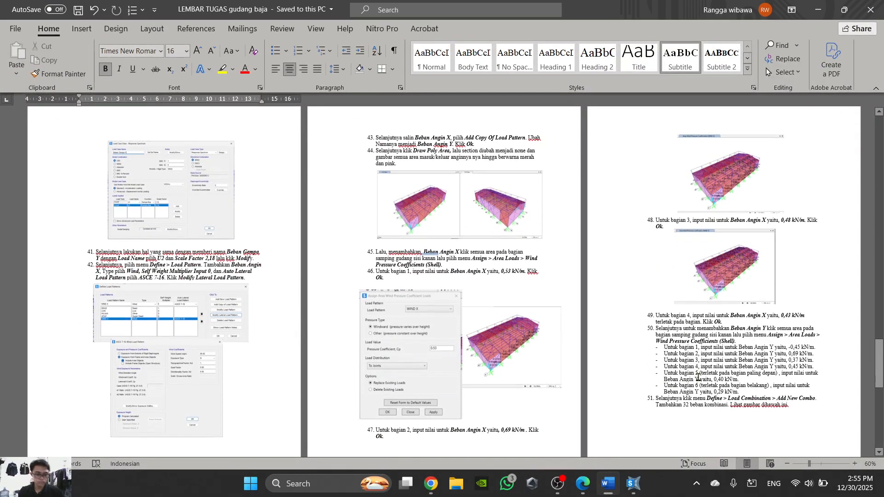
scroll(698, 377, down, 1)
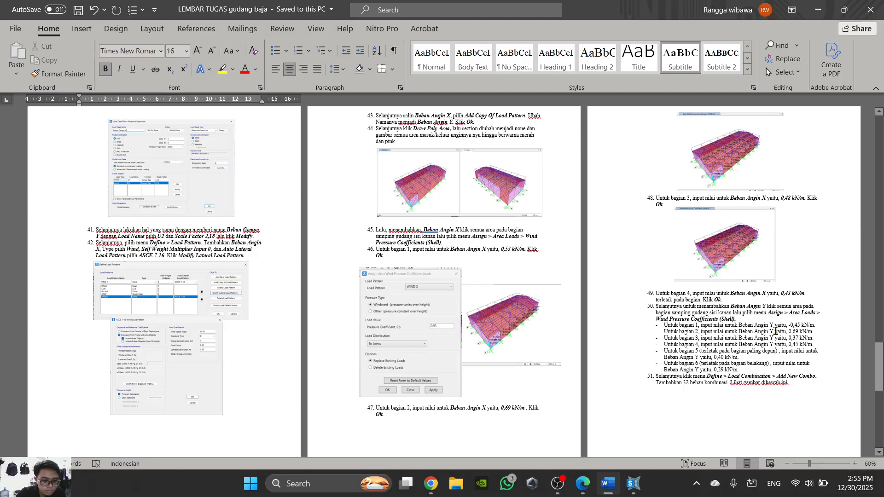
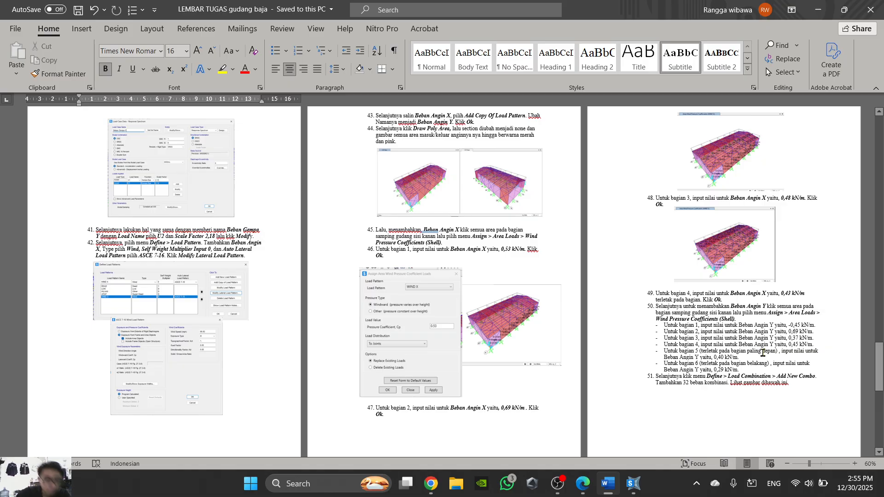
- Back in SAP2000, assign an ANGIN Y wind pressure coefficient of 0.4 to the selected grid line A end wall areas and check the result
click(634, 483)
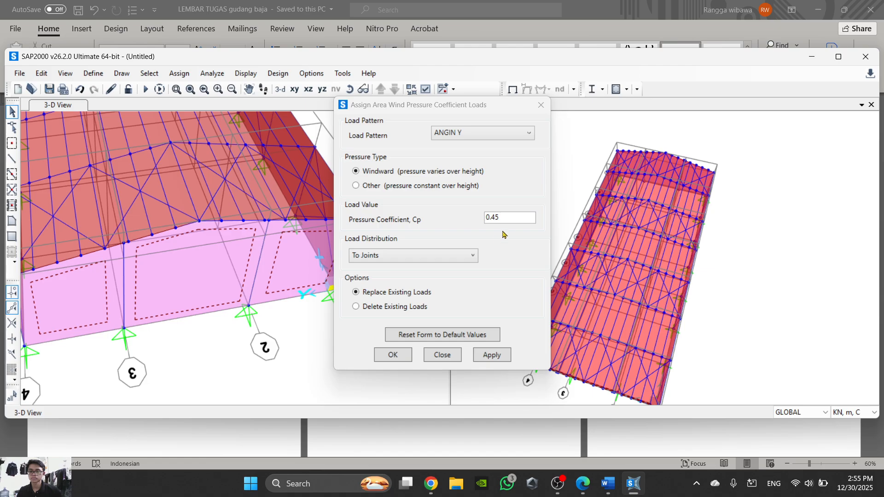
click(464, 225)
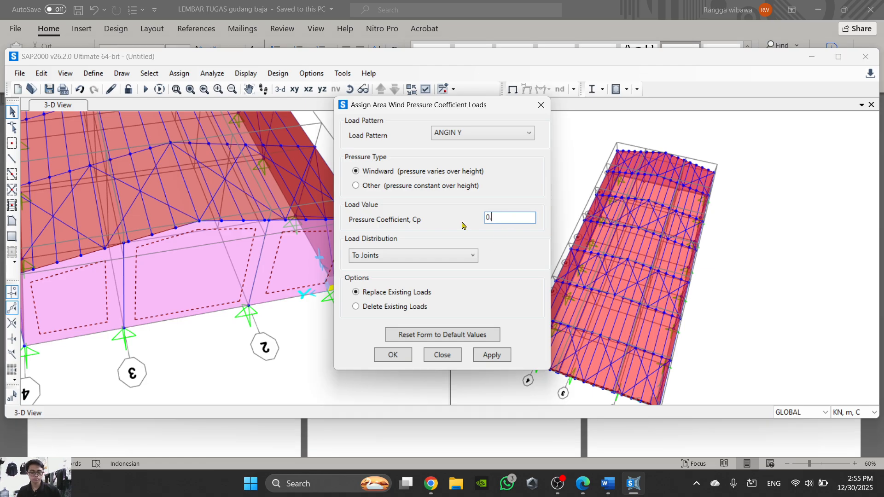
click(393, 361)
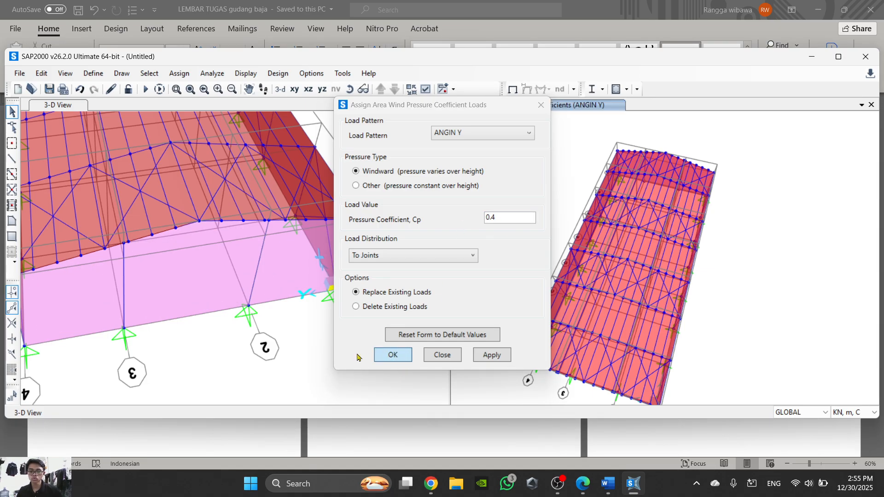
middle_drag(163, 283, 188, 259)
scroll(188, 259, down, 2)
middle_drag(479, 212, 518, 170)
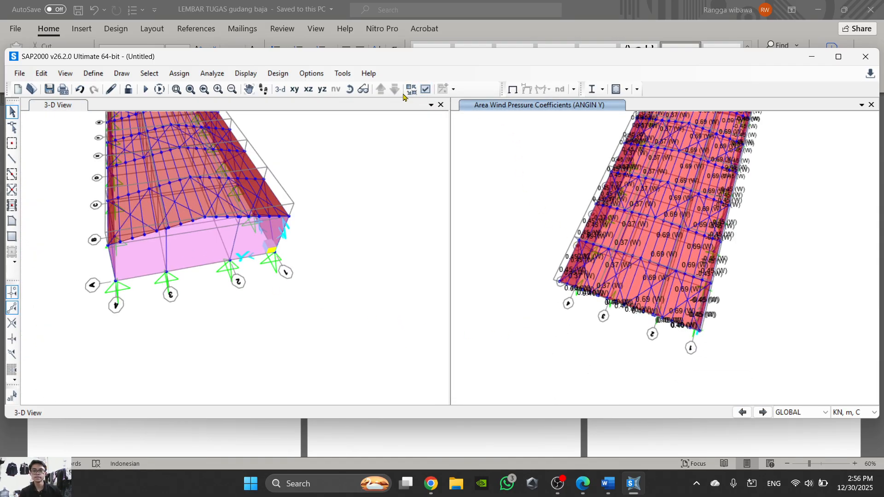
click(350, 89)
drag(508, 179, 633, 200)
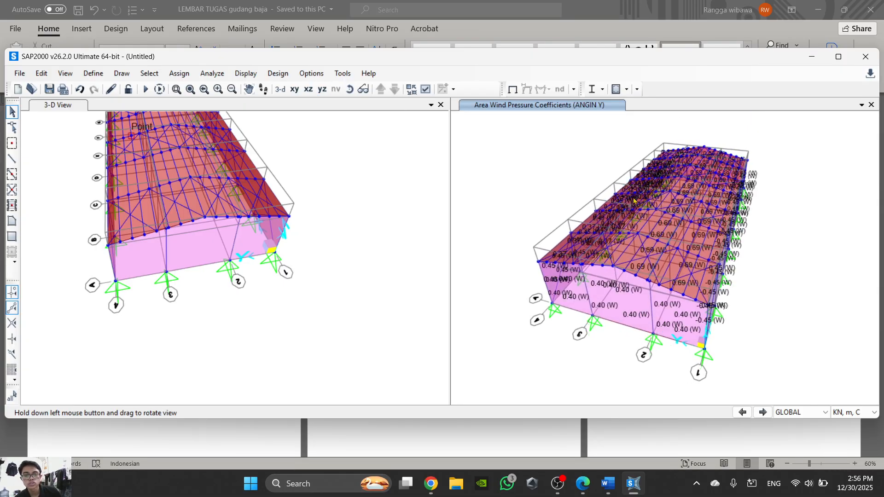
- Select the three end wall areas at the opposite end of the warehouse from grid line A in the 3-D view
middle_drag(216, 185, 245, 266)
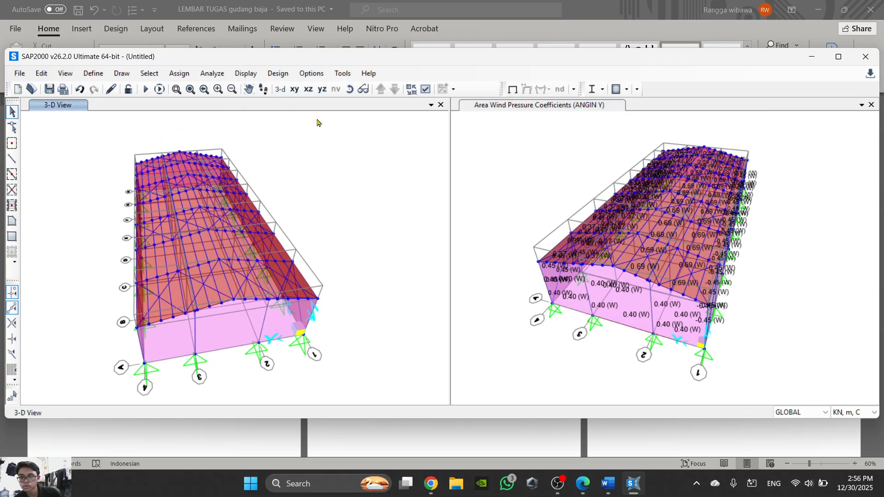
click(350, 88)
drag(285, 180, 70, 172)
click(348, 92)
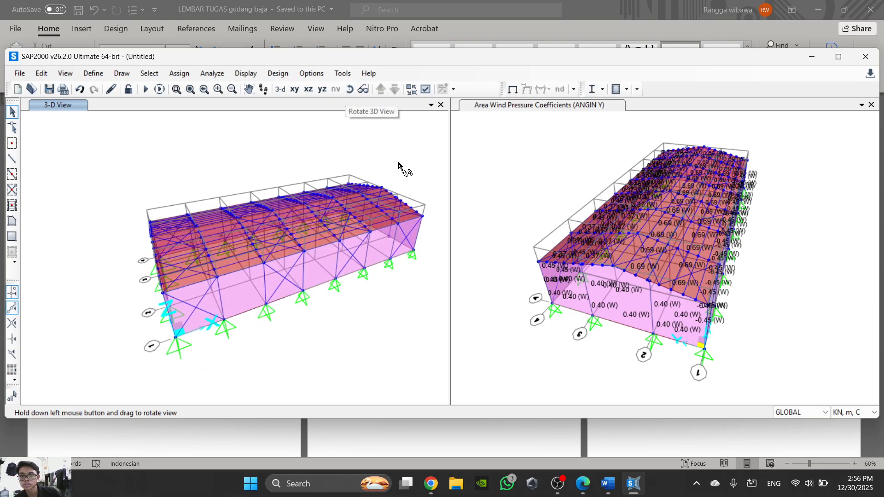
drag(387, 198, 13, 205)
middle_drag(430, 343, 226, 266)
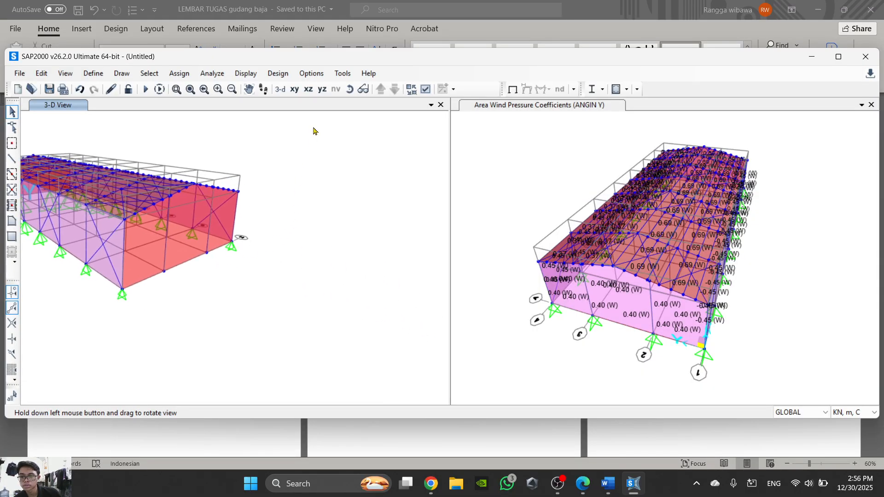
click(158, 260)
click(219, 242)
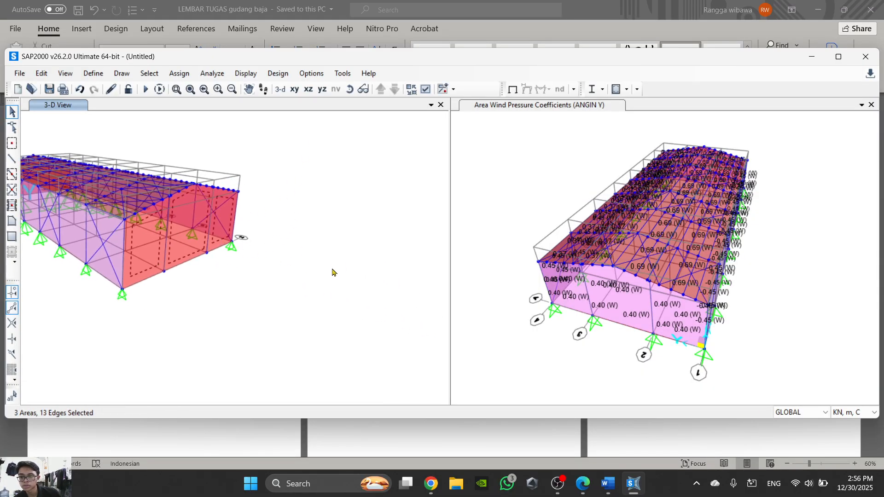
- Look up the rear end wall value in the Word task sheet and assign these areas an ANGIN Y wind pressure coefficient of 0.29
click(179, 74)
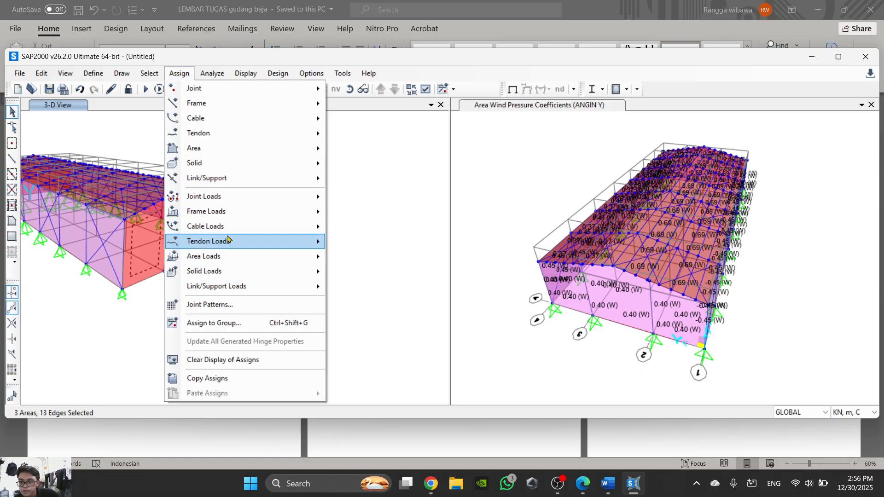
mouse_move(244, 212)
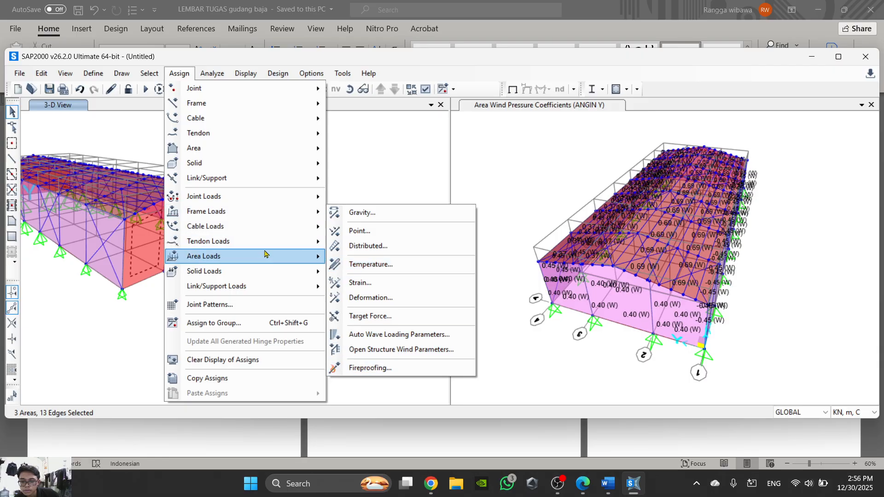
mouse_move(254, 259)
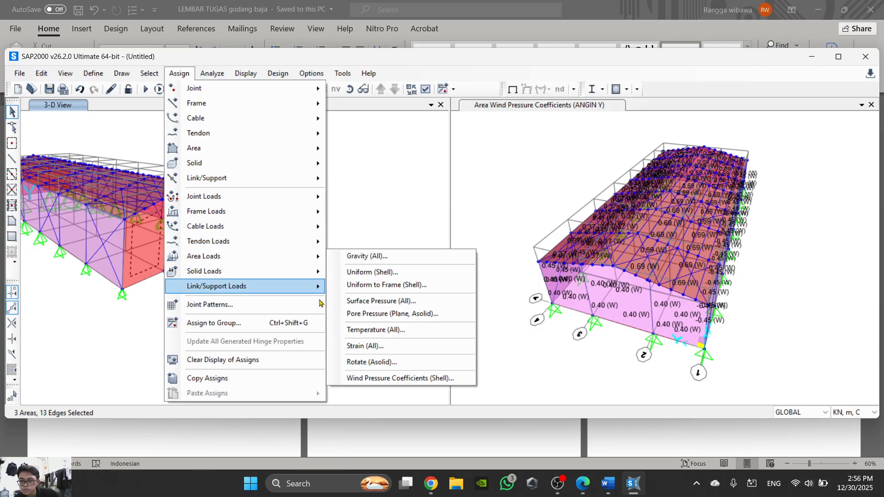
click(405, 378)
click(639, 489)
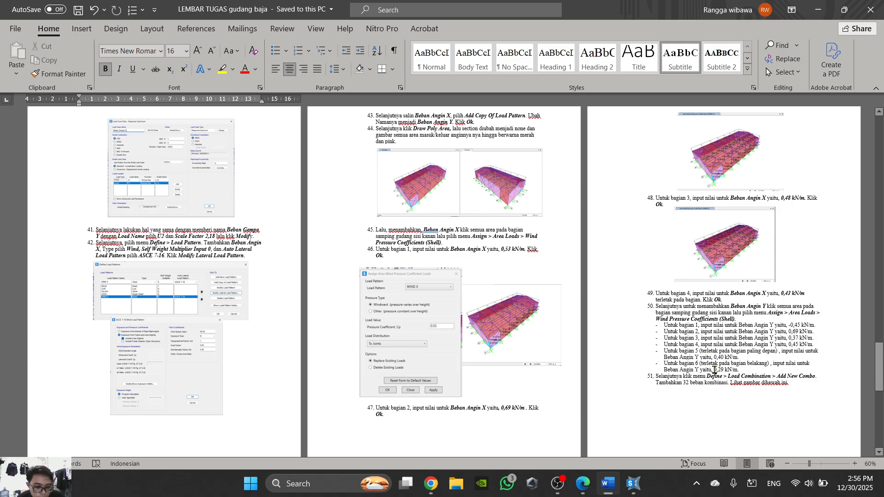
click(633, 484)
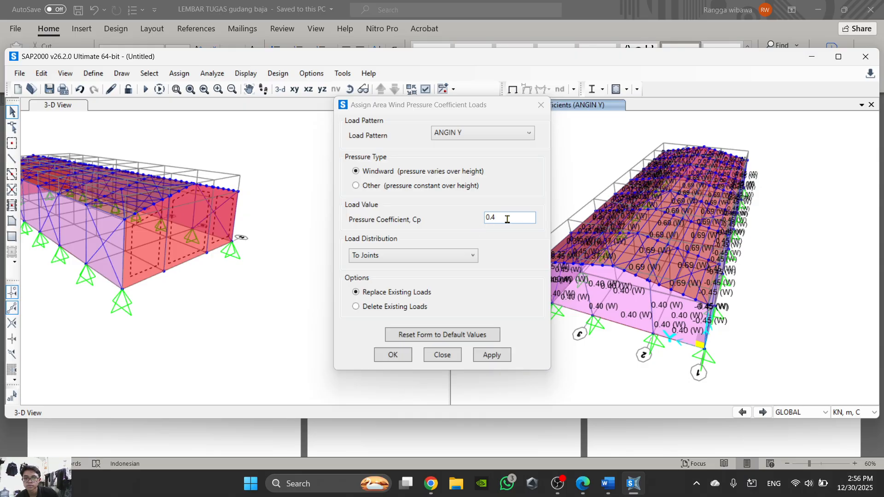
drag(507, 219, 439, 222)
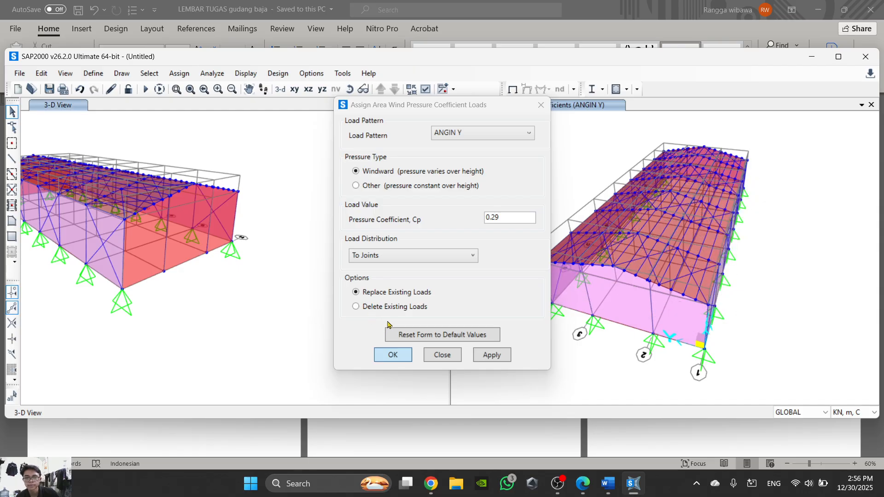
click(390, 353)
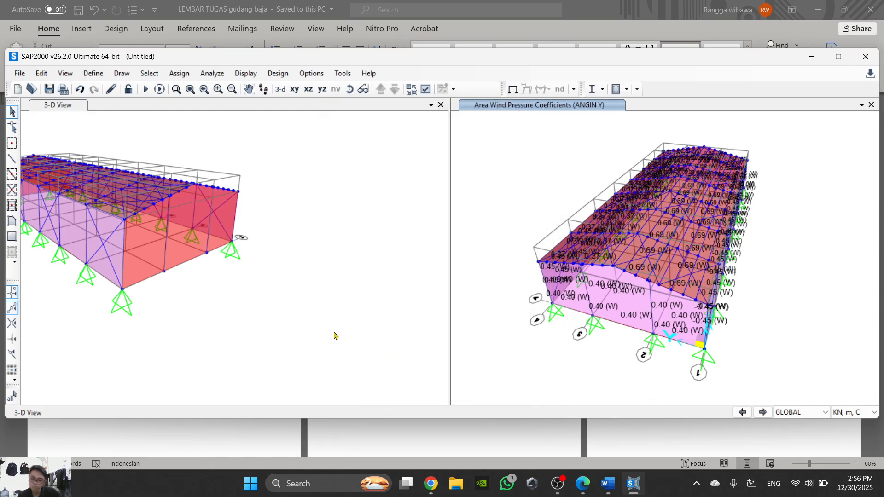
- Restore the standard 3-D view of the warehouse and look up the load combination list in the Word task sheet
scroll(260, 342, down, 2)
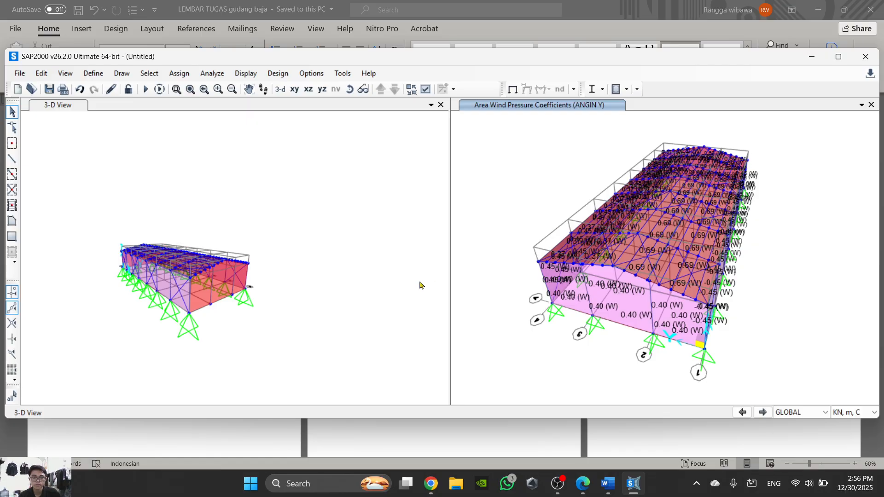
click(295, 122)
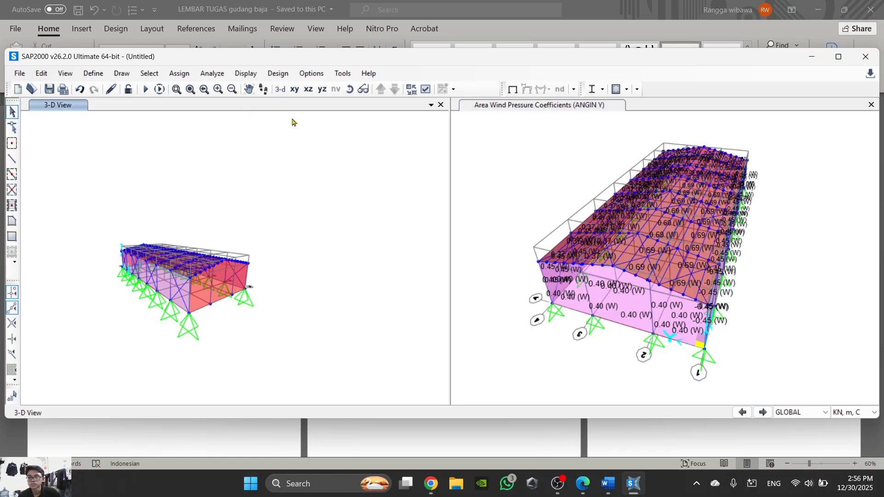
click(280, 89)
click(590, 451)
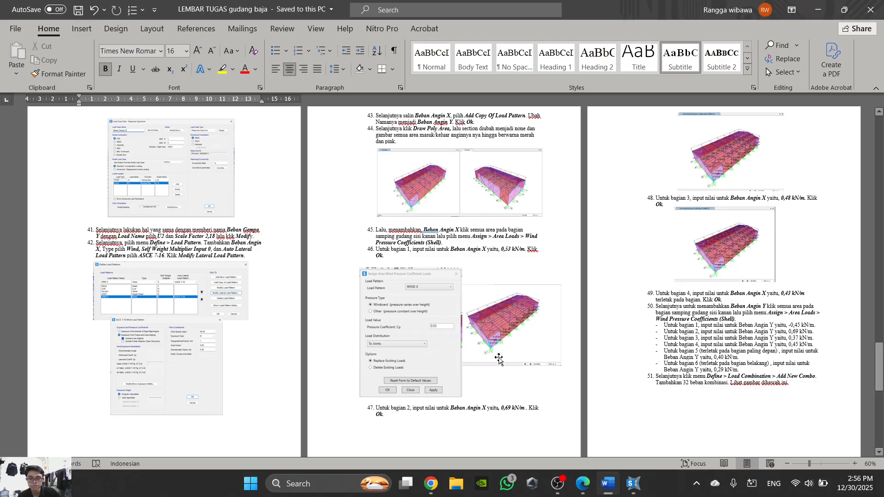
scroll(305, 350, down, 5)
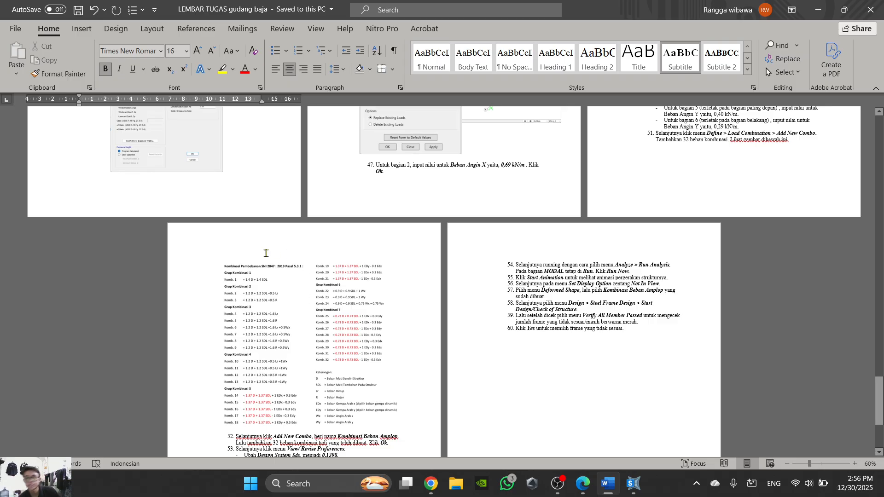
ctrl+scroll(312, 308, up, 6)
scroll(354, 340, down, 6)
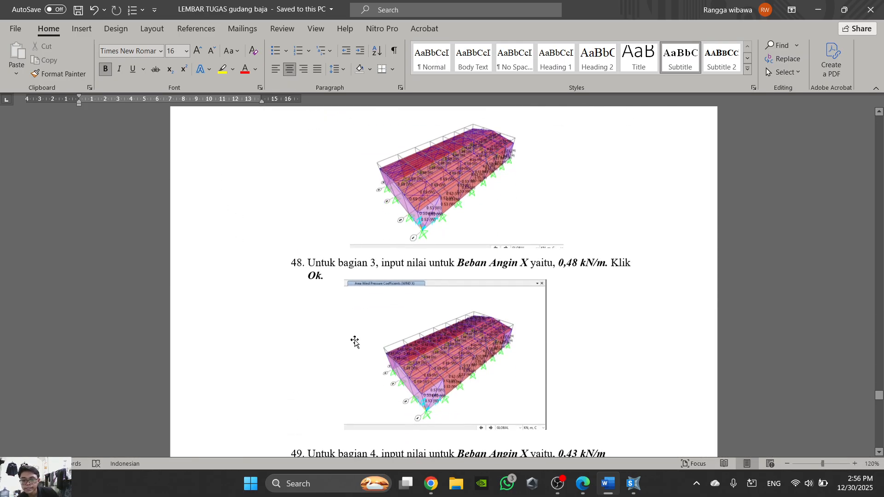
scroll(426, 339, up, 5)
scroll(428, 339, down, 15)
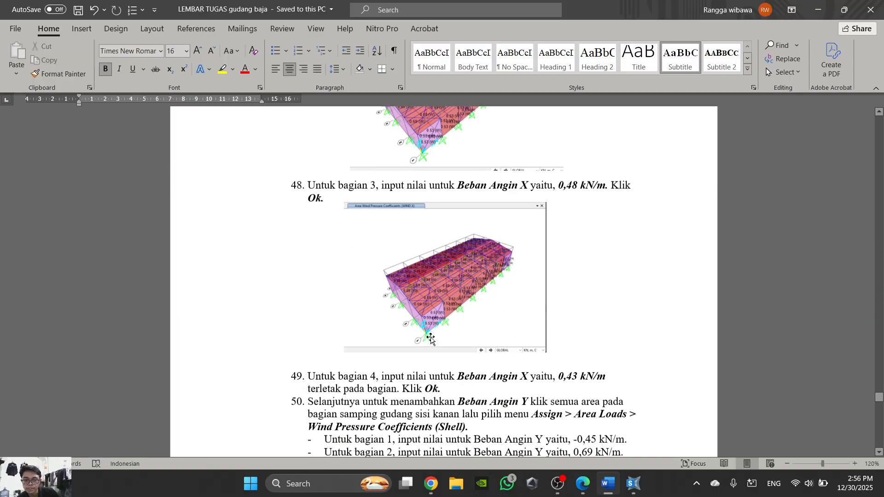
scroll(376, 216, up, 3)
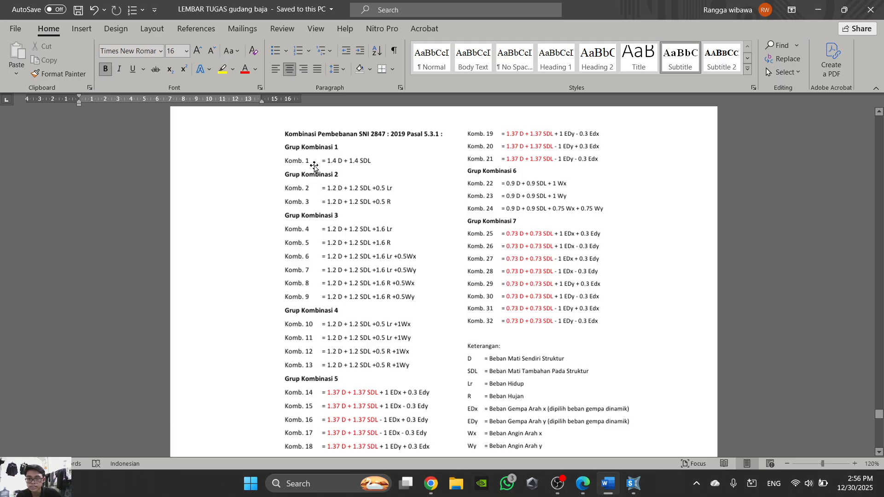
click(608, 486)
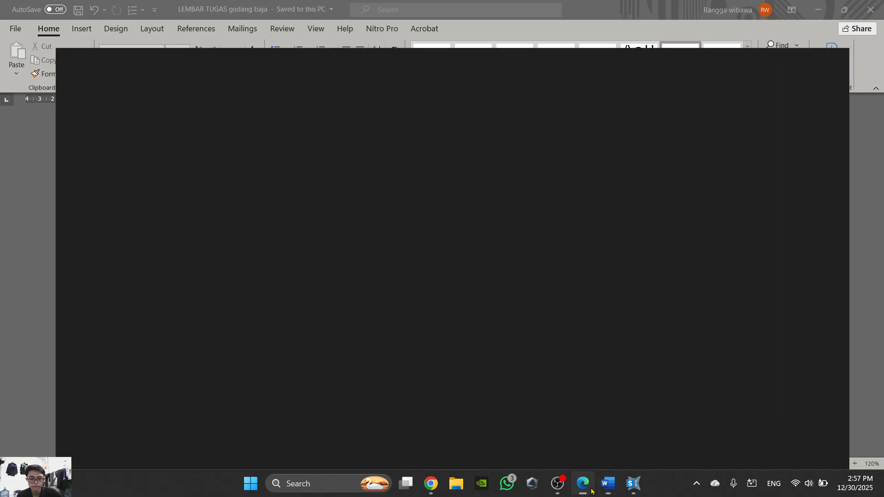
- Switch back to SAP2000 and start a new load combination named Kombinasi 1
click(634, 484)
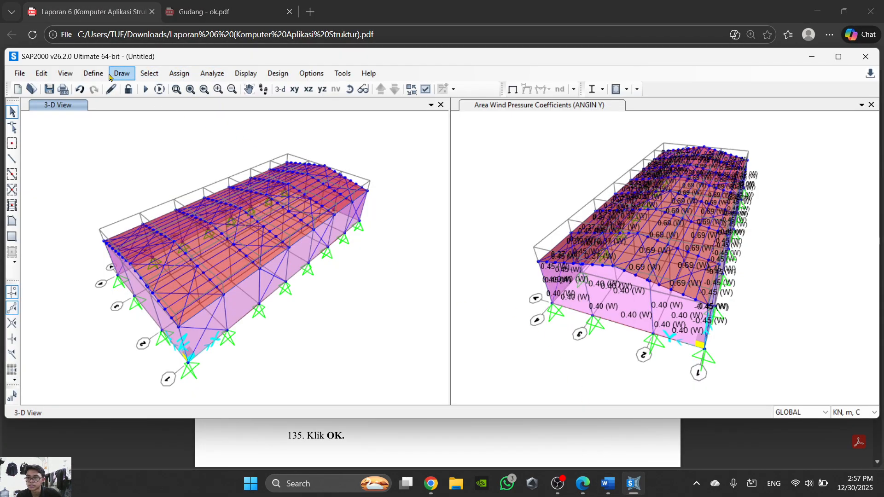
click(93, 74)
click(166, 325)
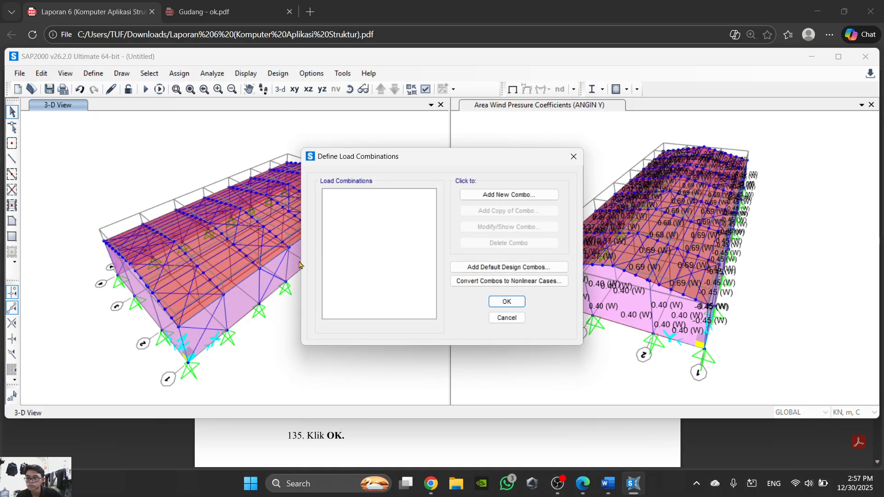
click(508, 194)
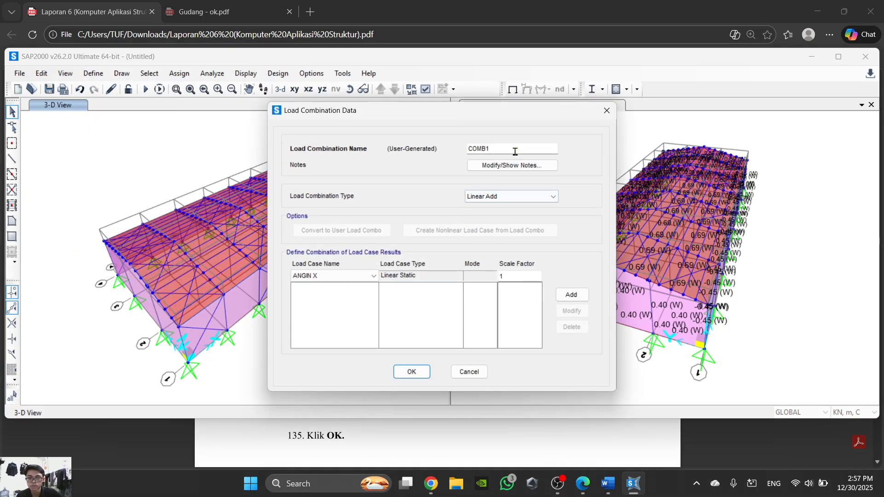
text(KO)
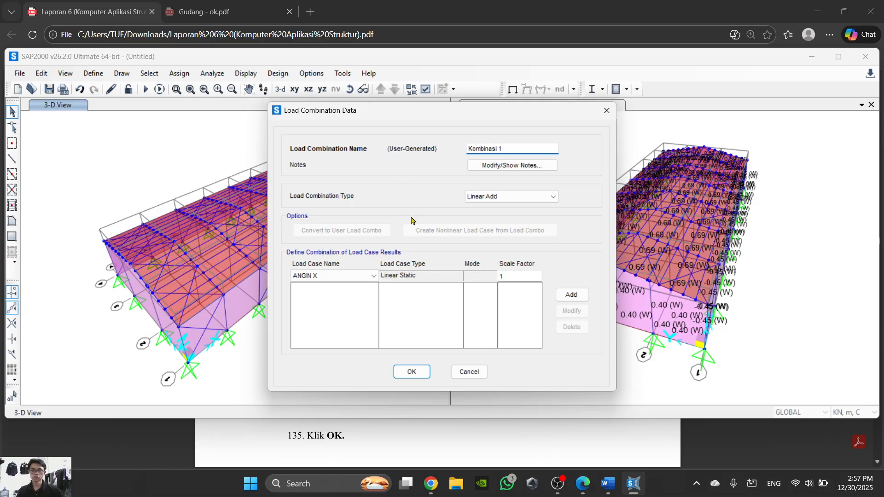
- Check the Komb. 1 factors in the Word task sheet and add load case DEAD with scale factor 1.4 to Kombinasi 1
click(365, 277)
click(348, 330)
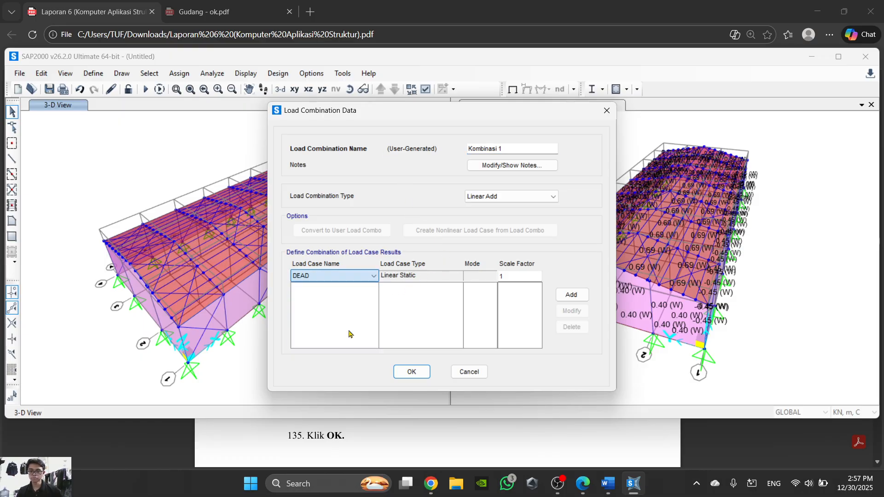
click(501, 277)
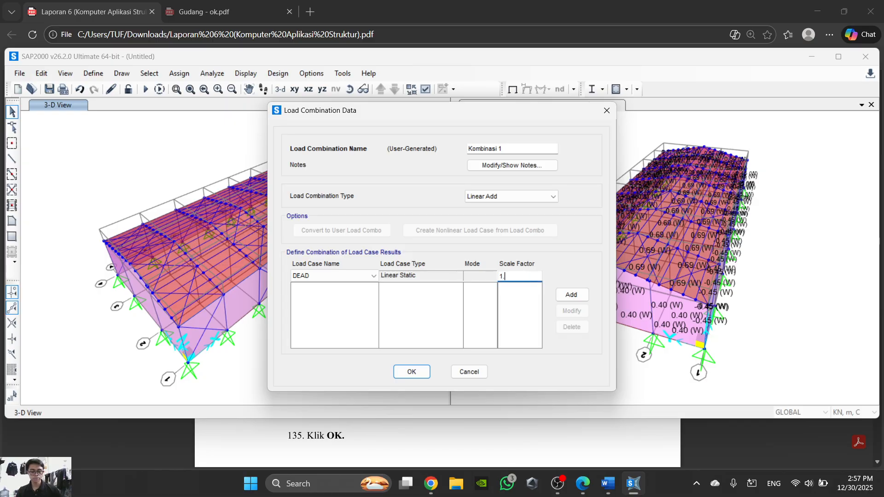
click(582, 483)
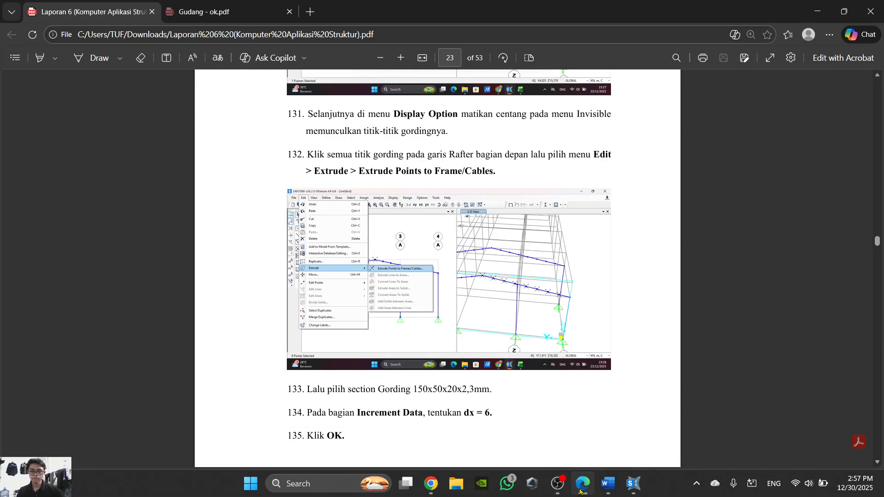
scroll(382, 343, down, 10)
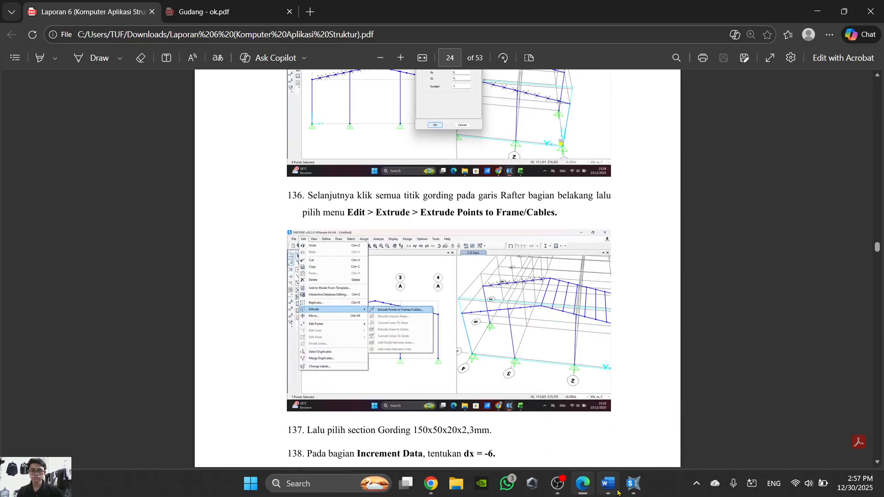
click(583, 483)
click(608, 483)
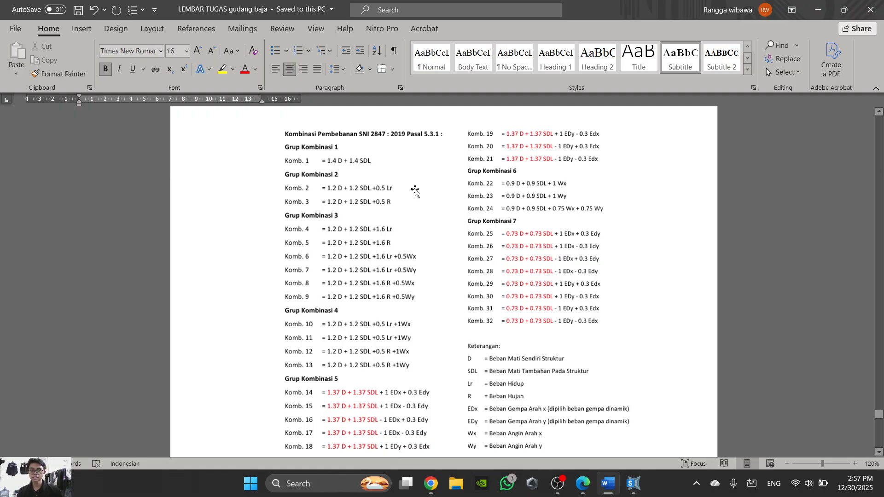
click(633, 483)
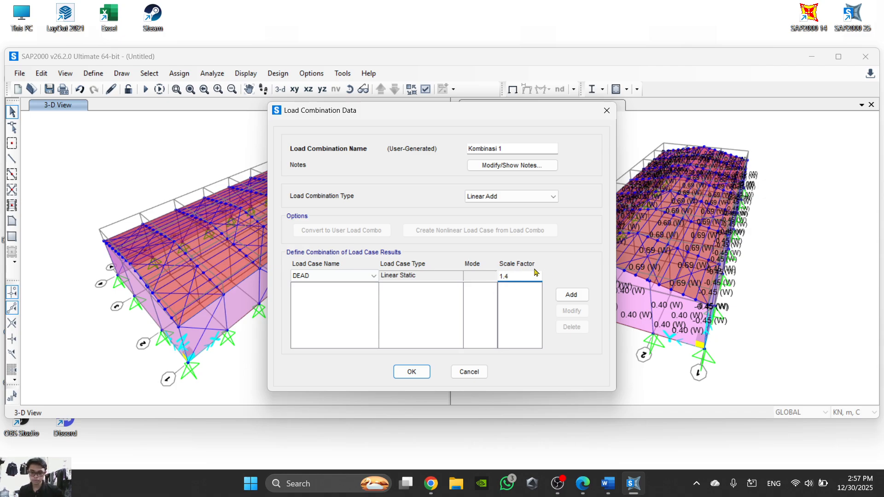
click(571, 295)
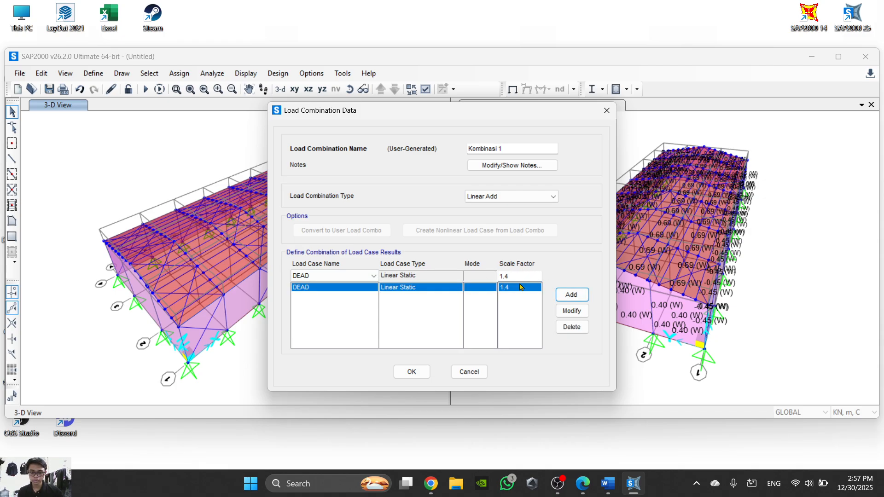
click(373, 276)
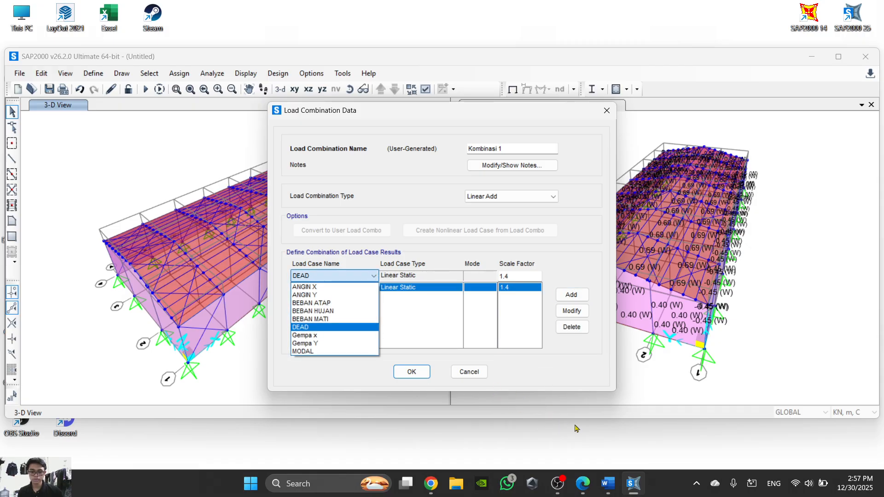
mouse_move(562, 484)
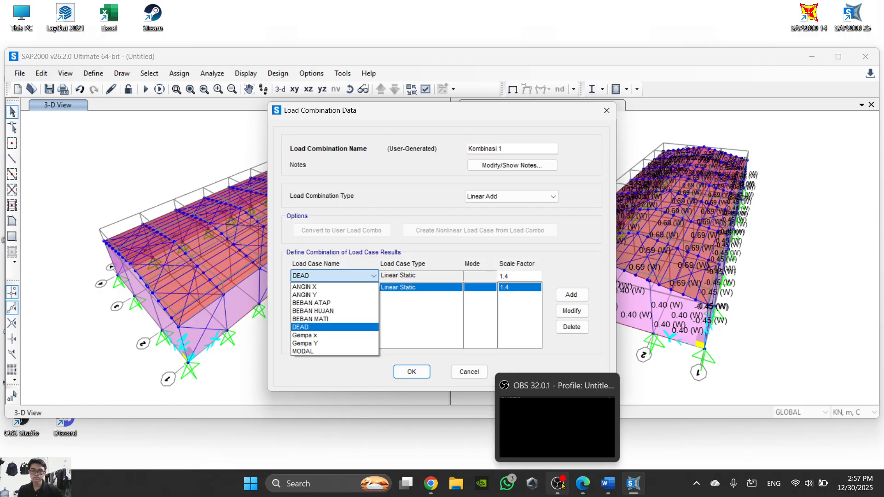
click(562, 485)
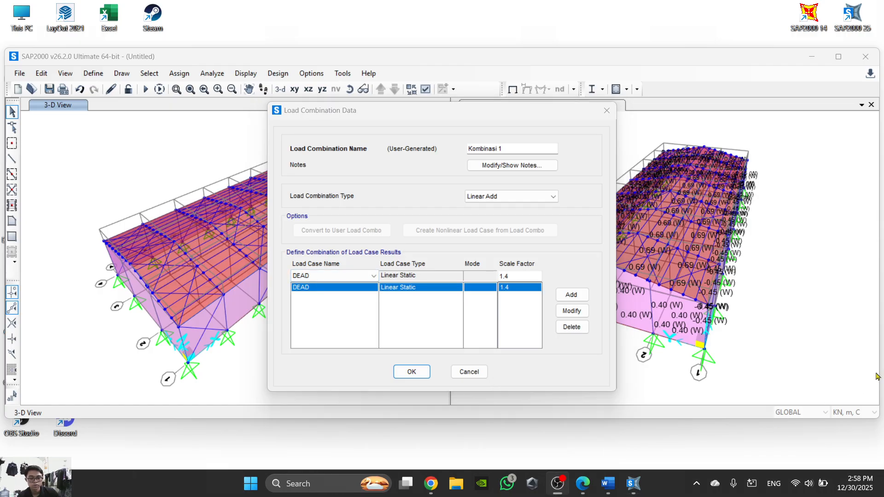
click(561, 486)
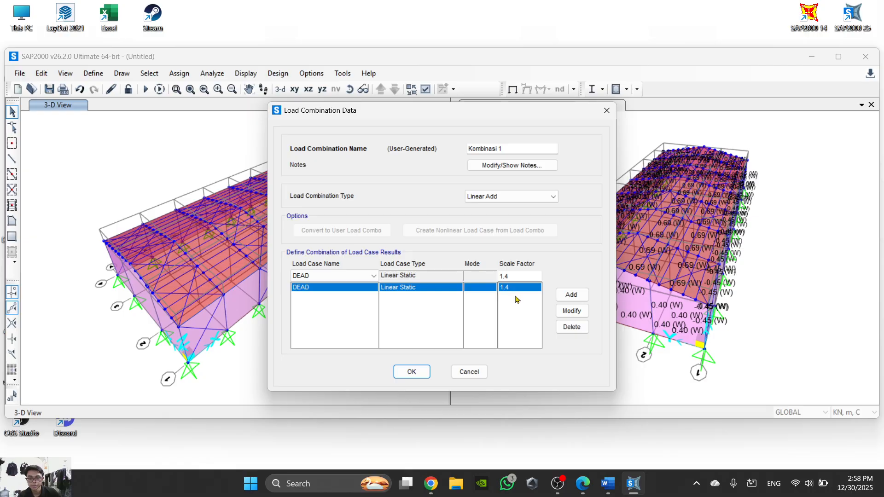
- Add load case BEBAN ATAP with scale factor 1.4 to Kombinasi 1, checking the Word task sheet, and save the combination
click(375, 277)
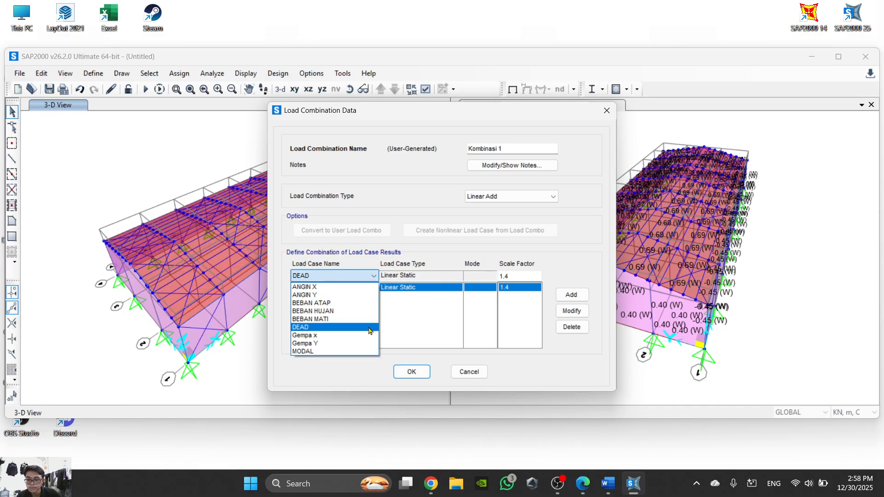
click(349, 303)
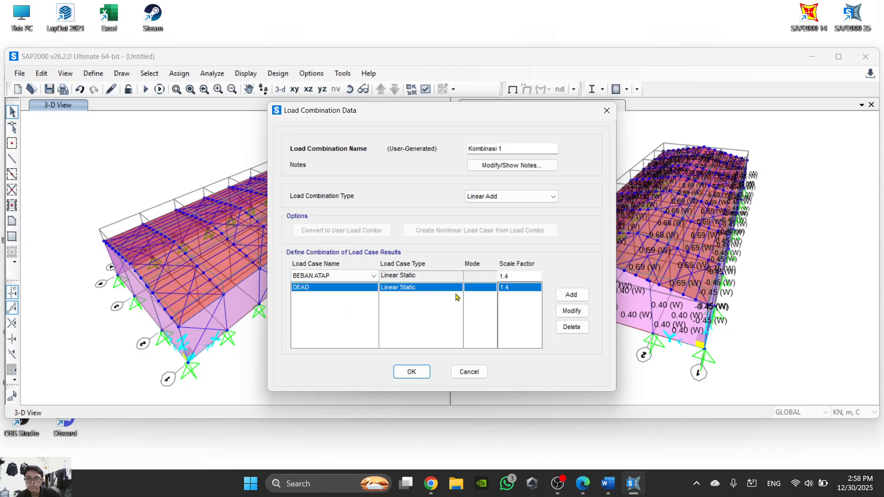
click(583, 483)
click(583, 483)
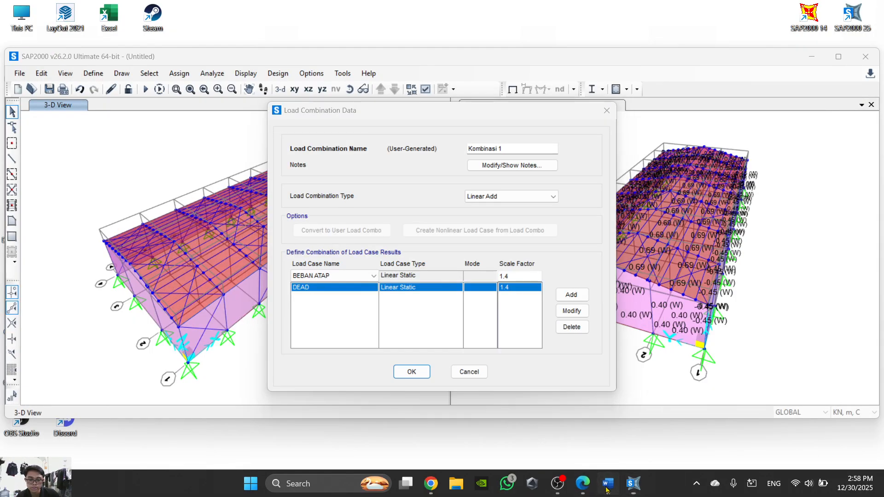
click(607, 483)
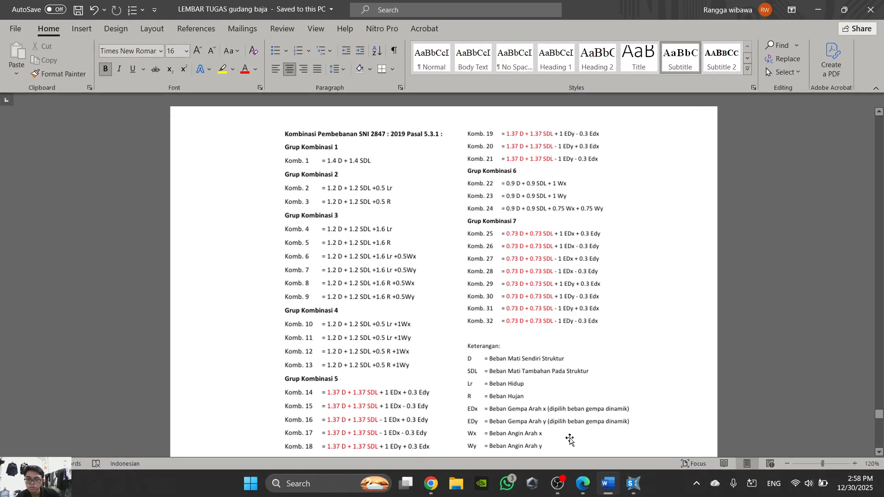
click(607, 483)
click(582, 297)
click(411, 371)
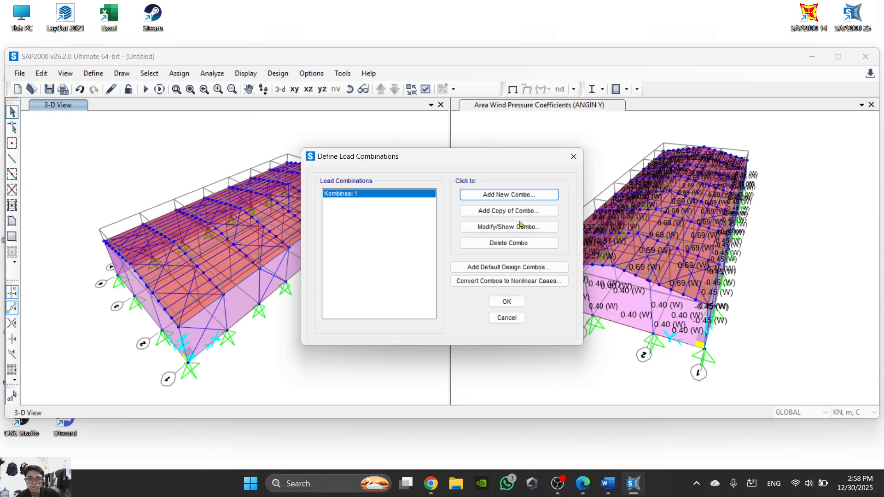
- Start a new load combination named Kombinasi 2 and look up the Komb. 2 factors in the Word task sheet
click(529, 195)
drag(515, 150, 437, 154)
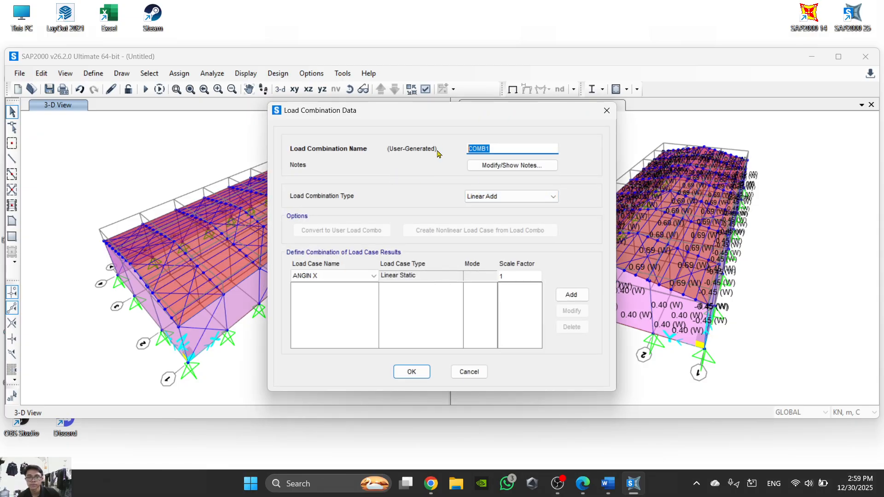
text(Kombinasi 2)
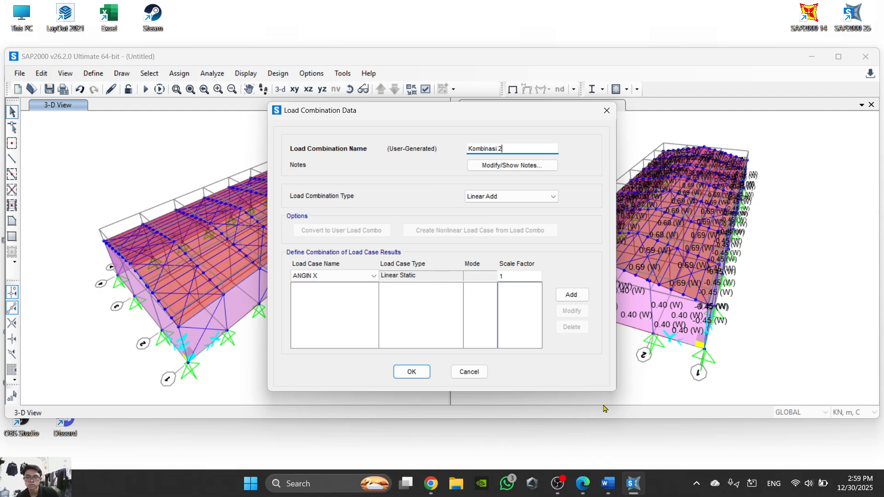
click(607, 484)
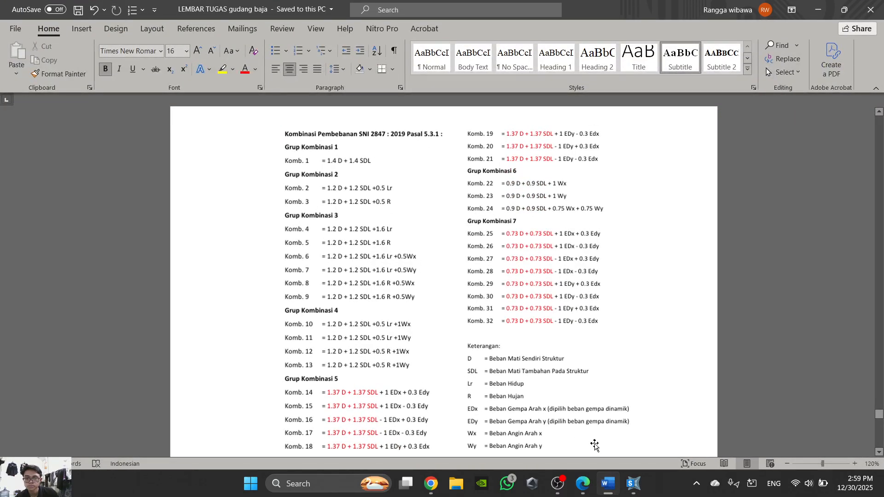
mouse_move(604, 489)
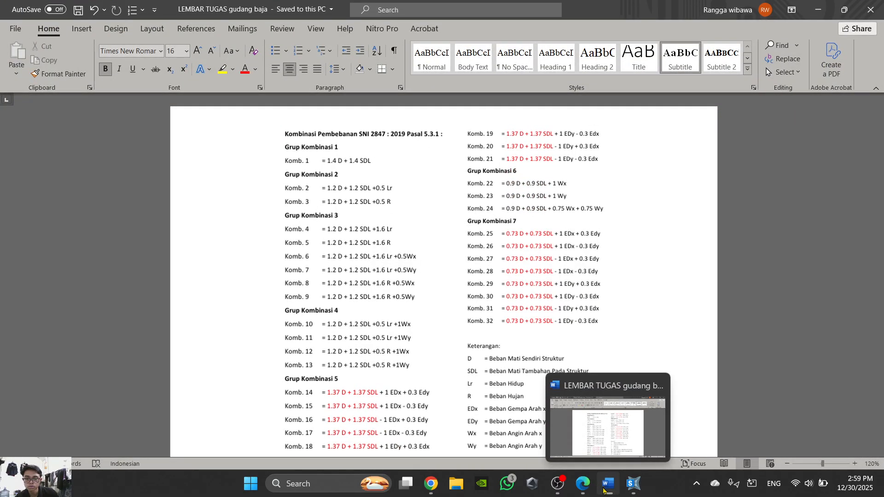
click(604, 489)
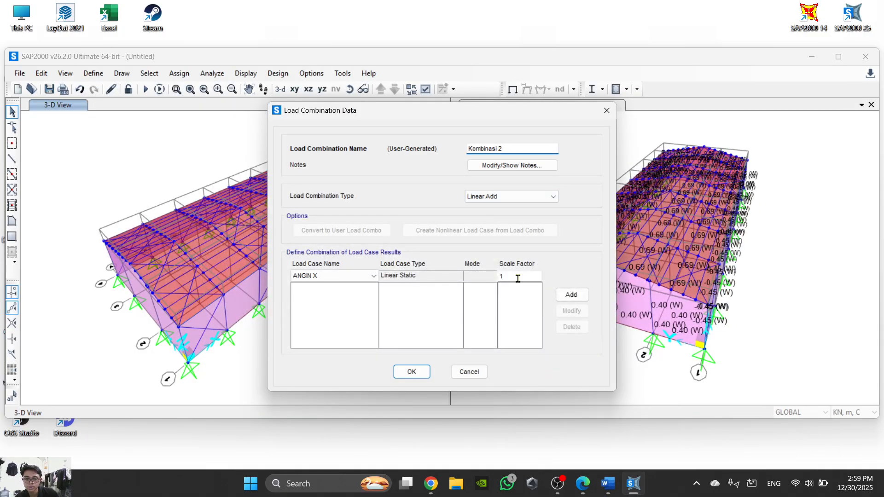
- Add load case DEAD with scale factor 1.2 to Kombinasi 2
click(350, 276)
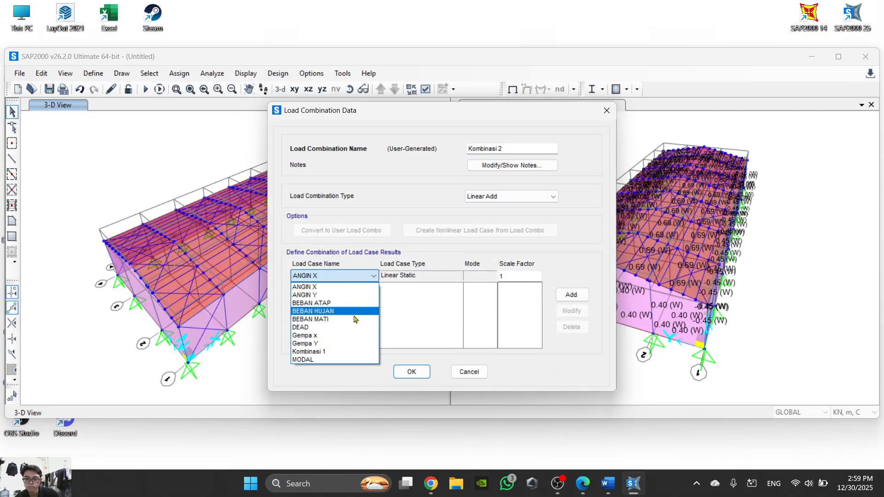
click(342, 328)
click(514, 276)
text(.2)
click(571, 294)
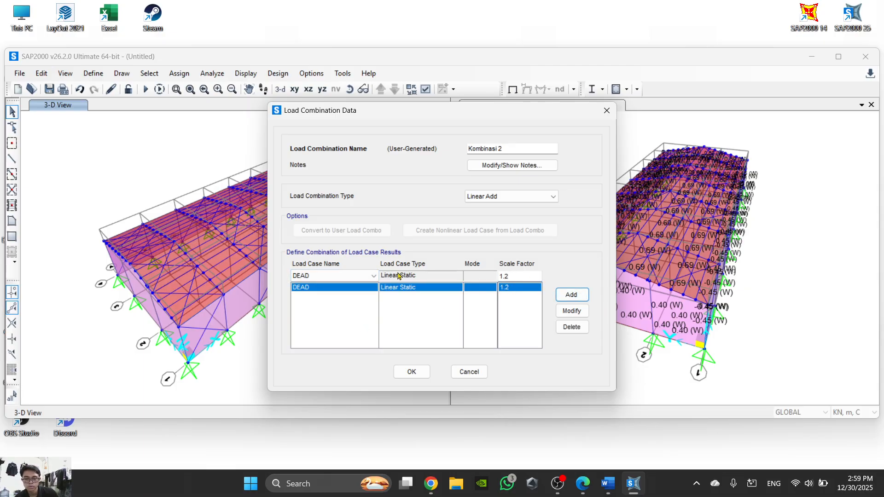
- Recheck the Komb. 2 factors in the Word task sheet and add load case BEBAN ATAP with scale factor 1.2
click(606, 484)
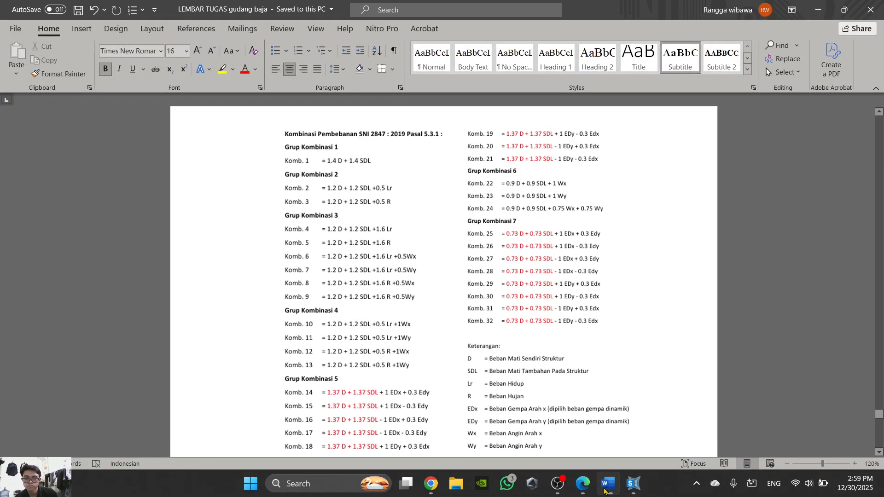
click(605, 489)
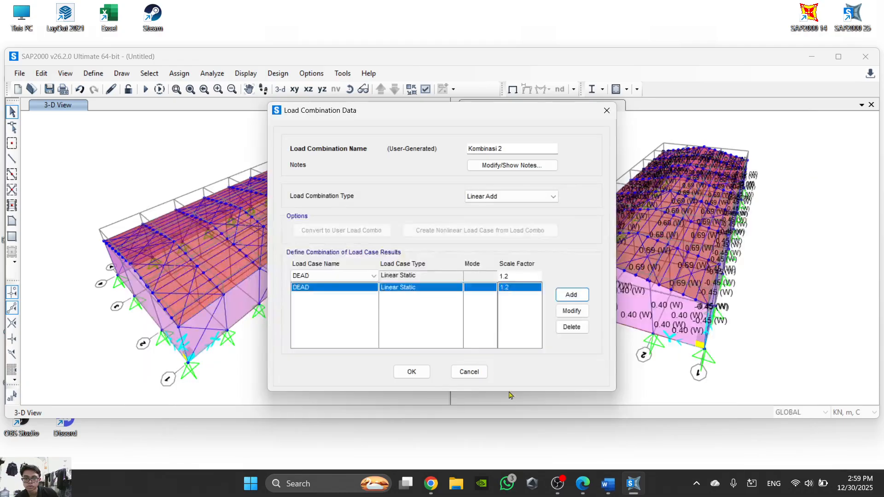
click(366, 275)
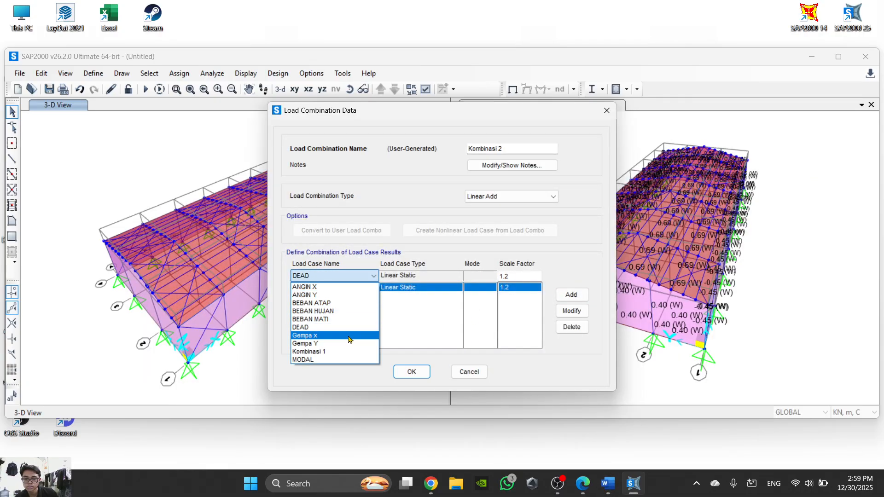
click(356, 305)
click(570, 294)
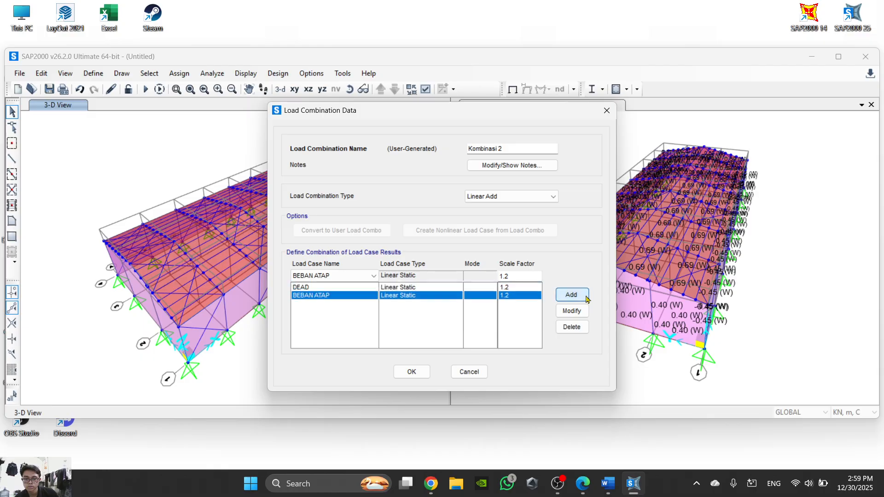
- Check the last Komb. 2 term in the Word sheet, add BEBAN HUJAN with scale factor 0.5, and save Kombinasi 2
click(607, 484)
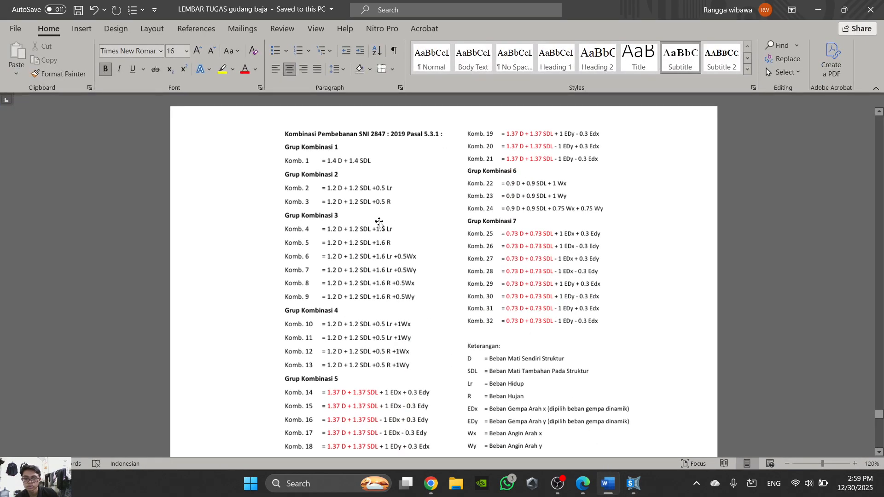
click(607, 484)
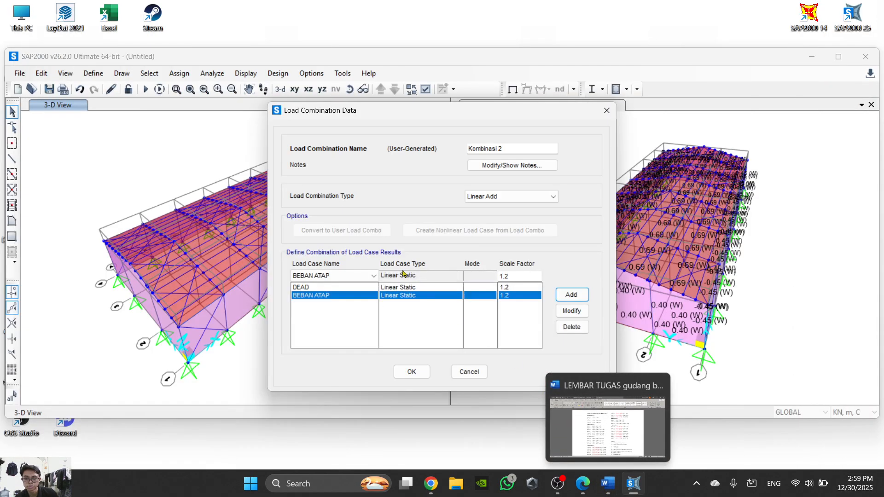
click(372, 275)
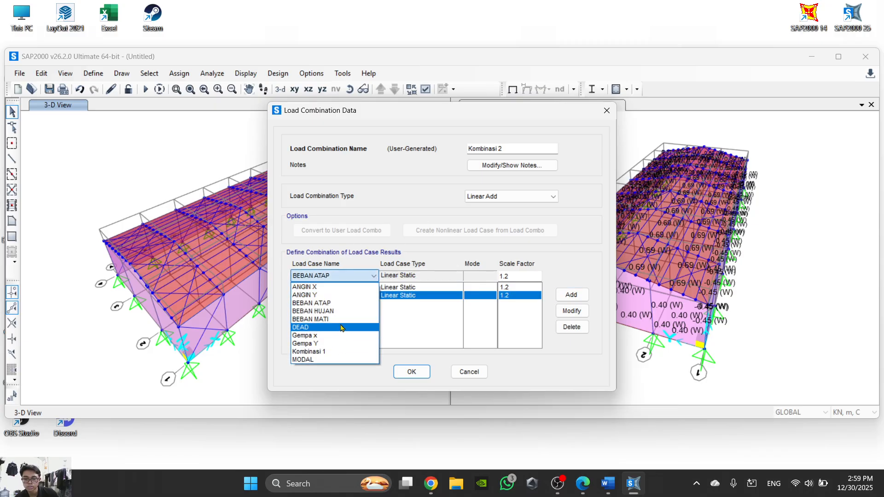
click(330, 311)
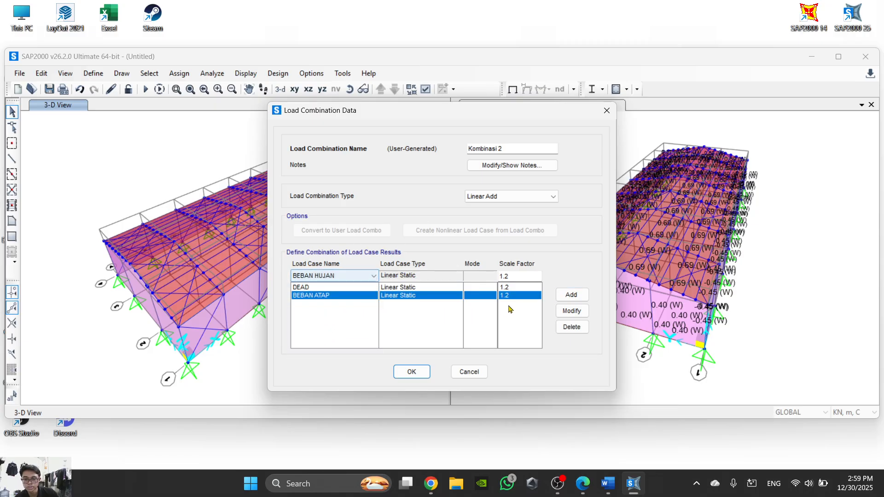
drag(524, 274, 471, 276)
text(0)
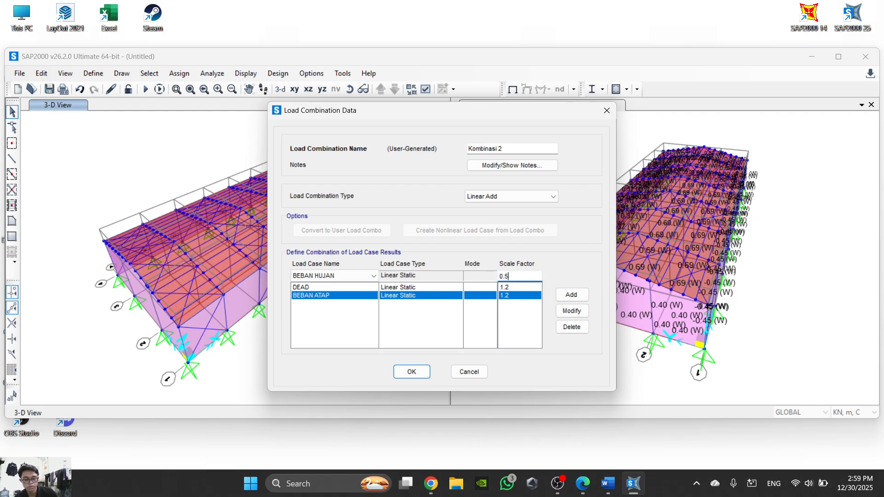
text(.5)
click(571, 294)
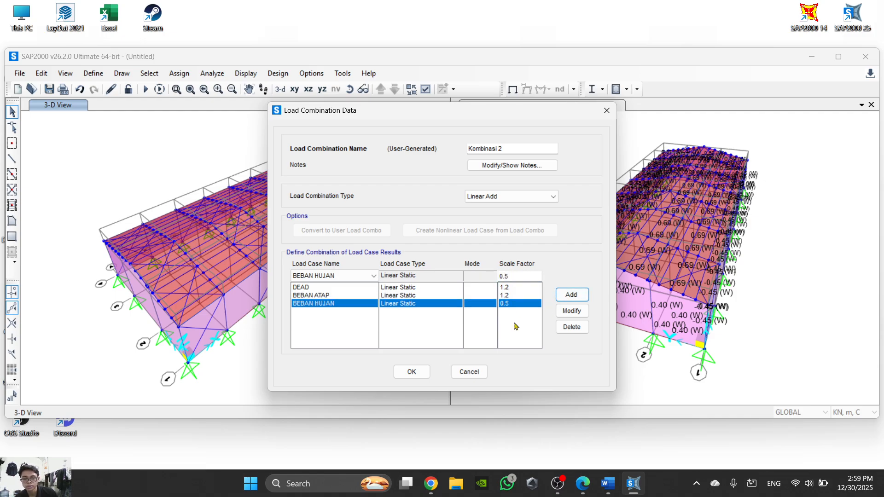
click(419, 374)
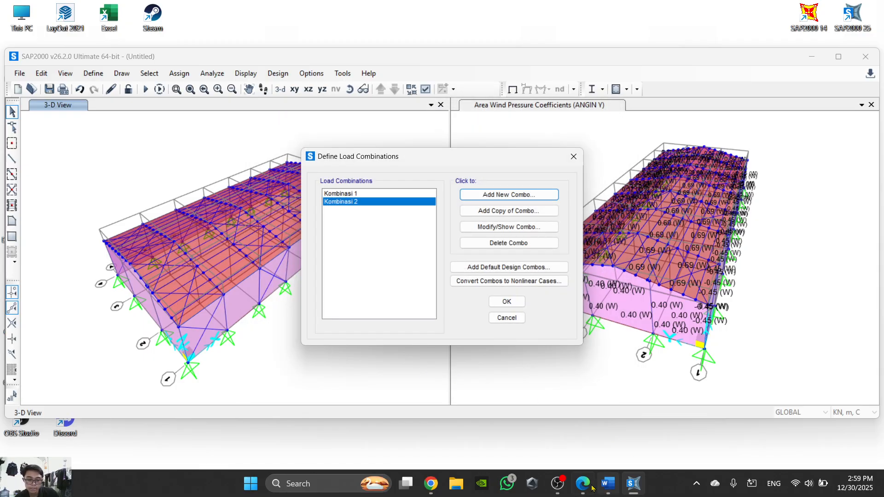
click(562, 492)
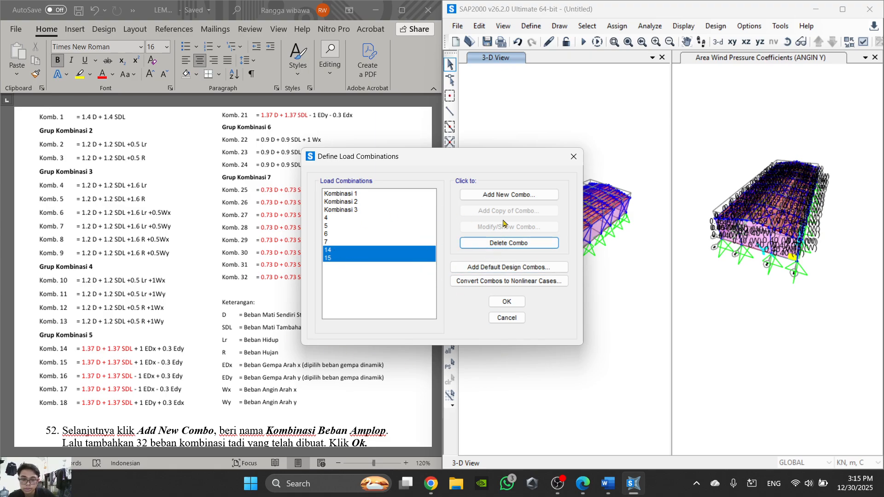
- Read the envelope combination instruction in step 52 of the Word task sheet, moving the Define Load Combinations dialog clear of it
scroll(297, 258, up, 3)
scroll(290, 258, down, 3)
scroll(281, 257, down, 1)
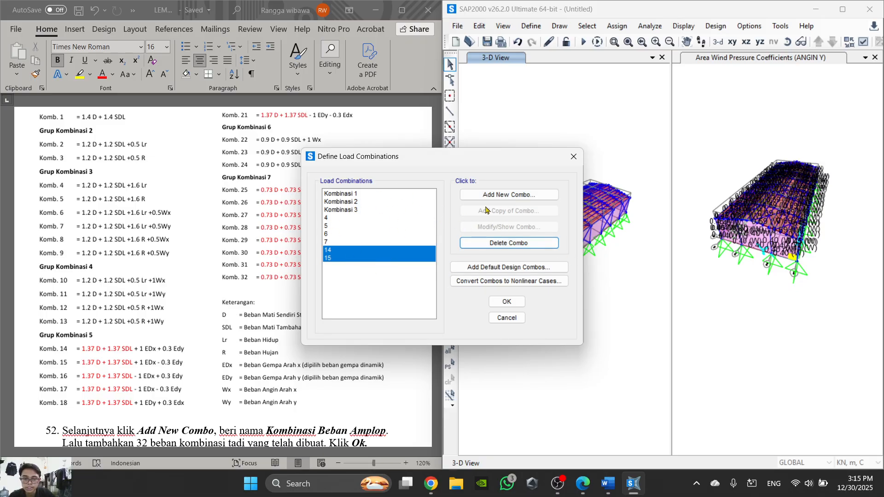
scroll(190, 345, down, 1)
scroll(236, 379, up, 1)
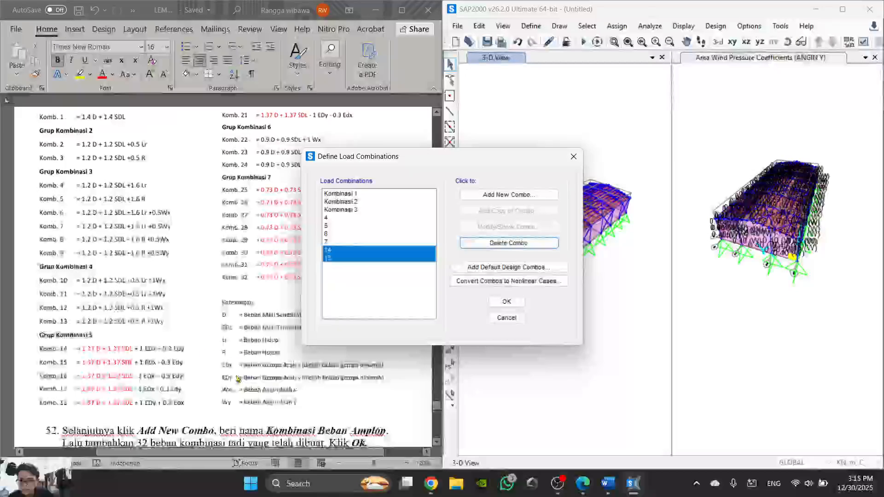
scroll(190, 337, down, 6)
drag(432, 160, 563, 173)
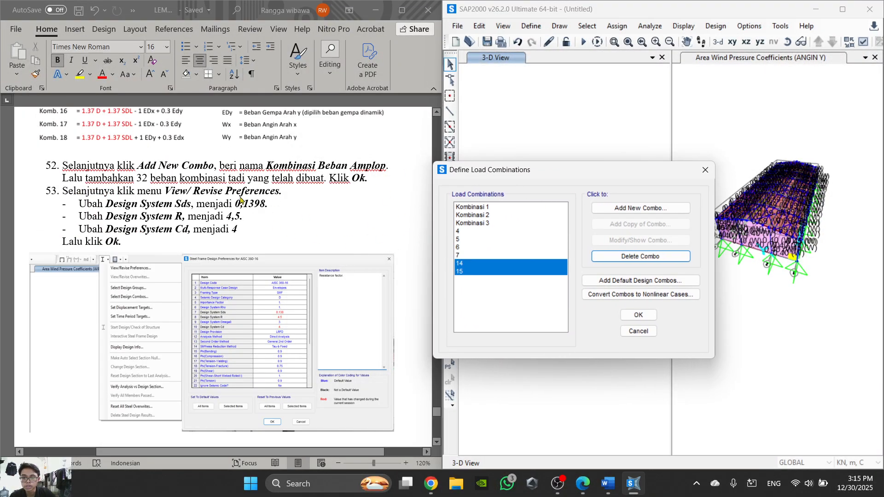
- Create a new load combination named Beban Kombinasi Amplop
click(651, 208)
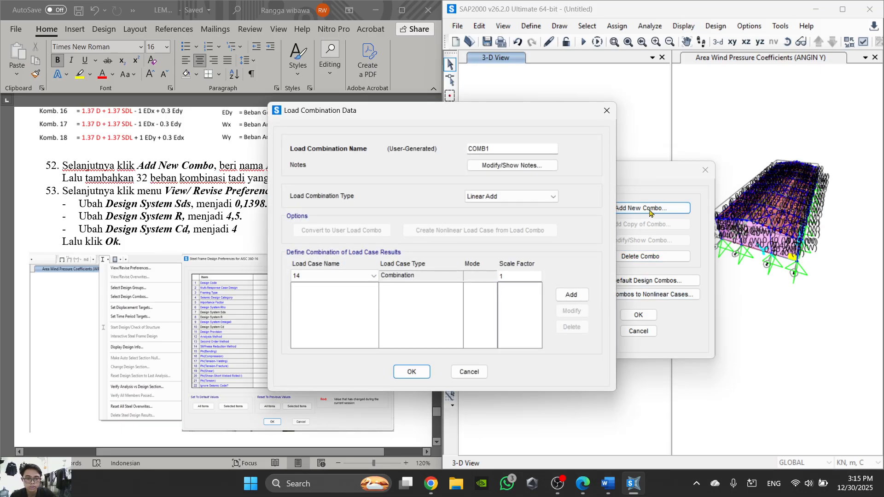
double_click(499, 149)
text(Beban )
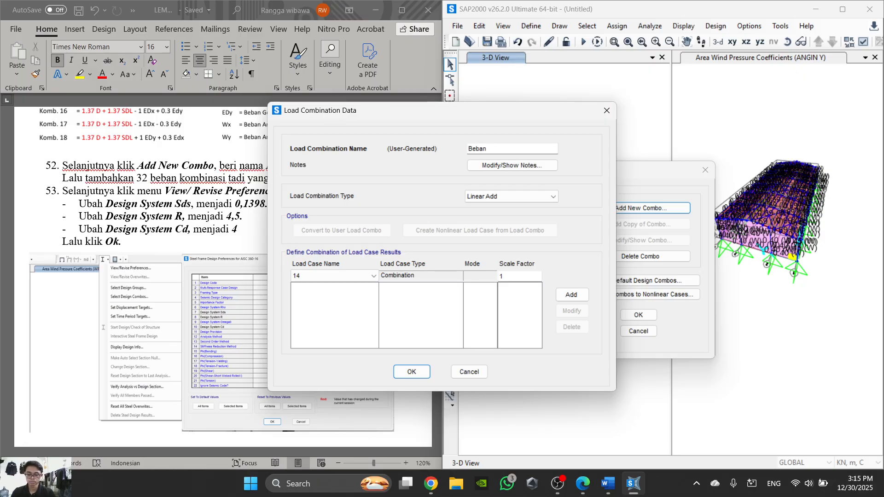
text(Kombinasi Amplop)
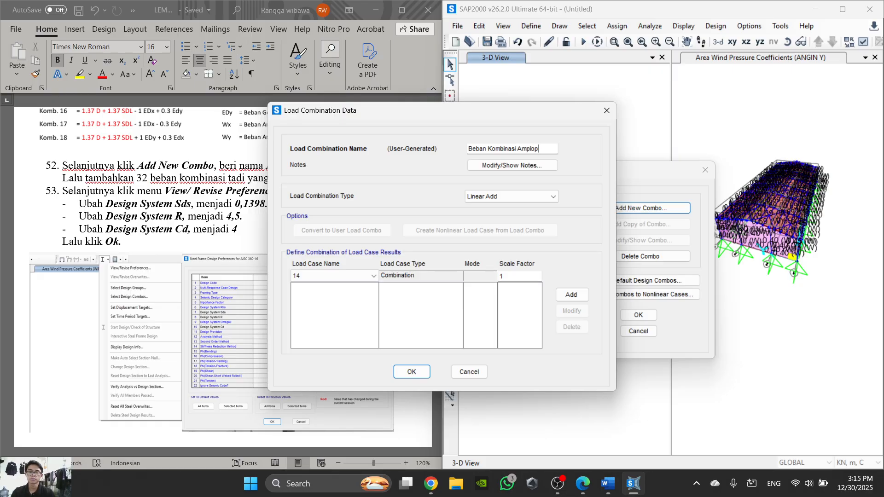
- Add Kombinasi 1 to Beban Kombinasi Amplop with scale factor 0
click(343, 275)
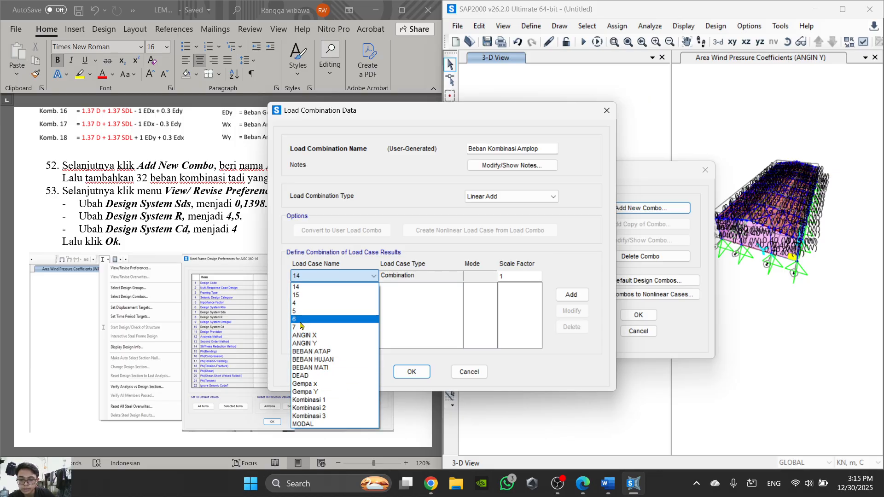
click(334, 400)
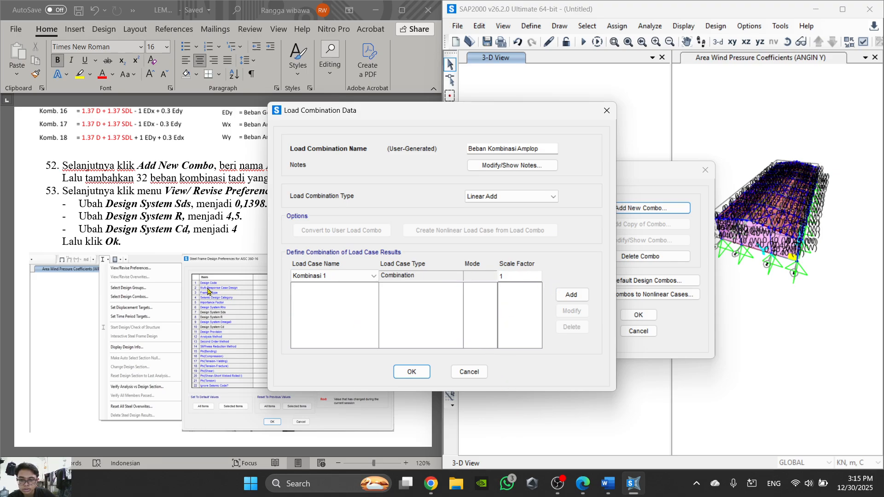
double_click(511, 275)
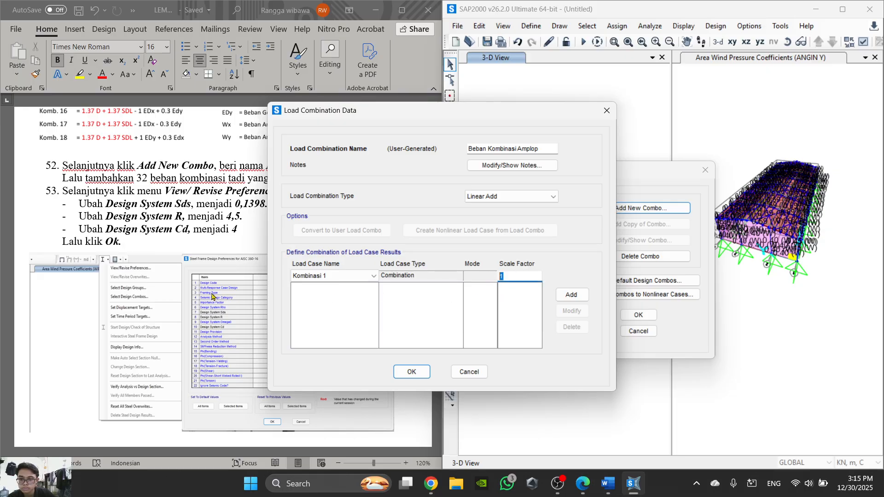
scroll(211, 296, up, 5)
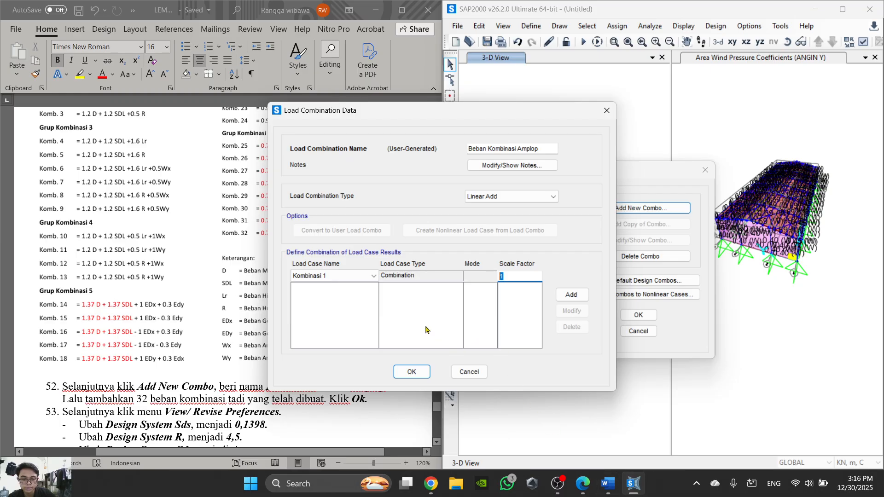
text(0)
click(570, 294)
click(430, 310)
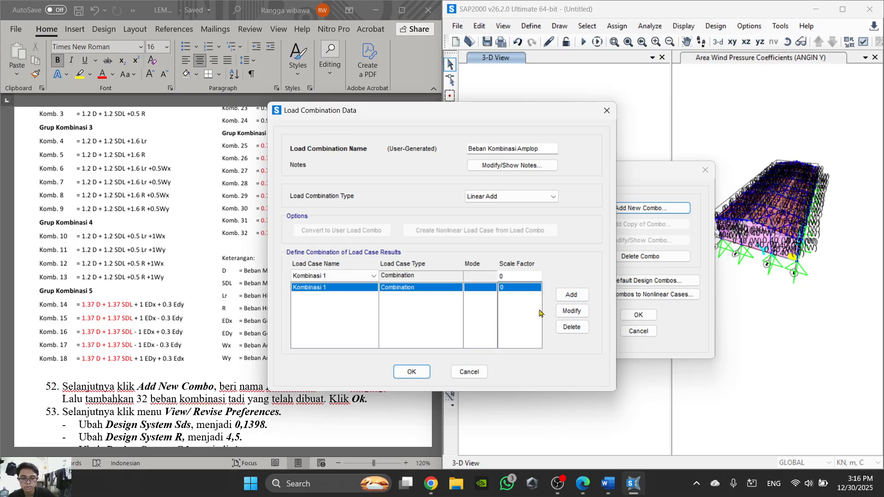
click(560, 478)
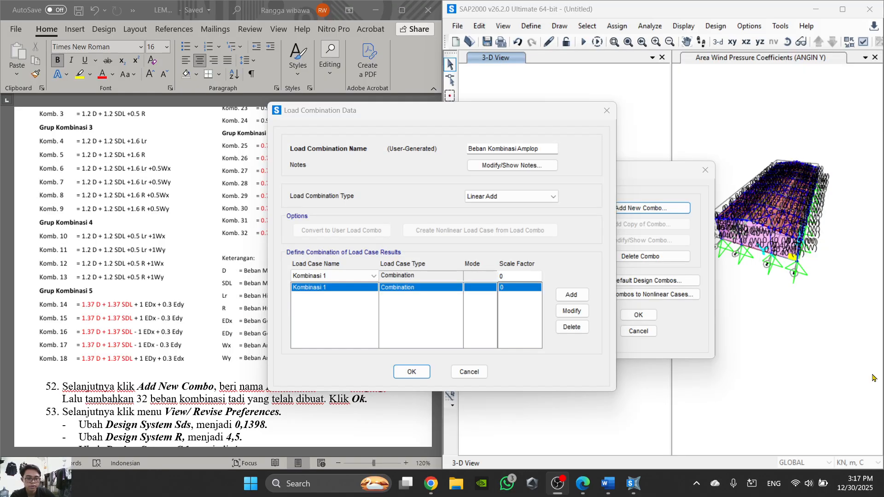
click(582, 483)
click(586, 471)
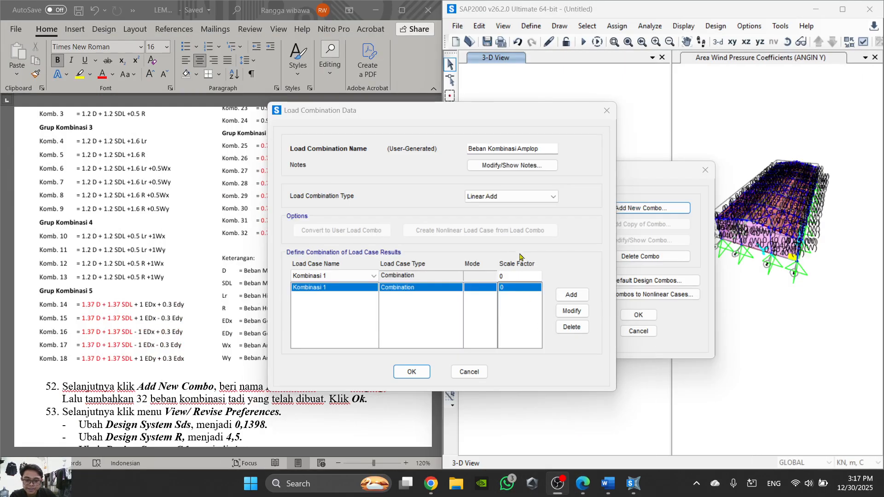
click(634, 484)
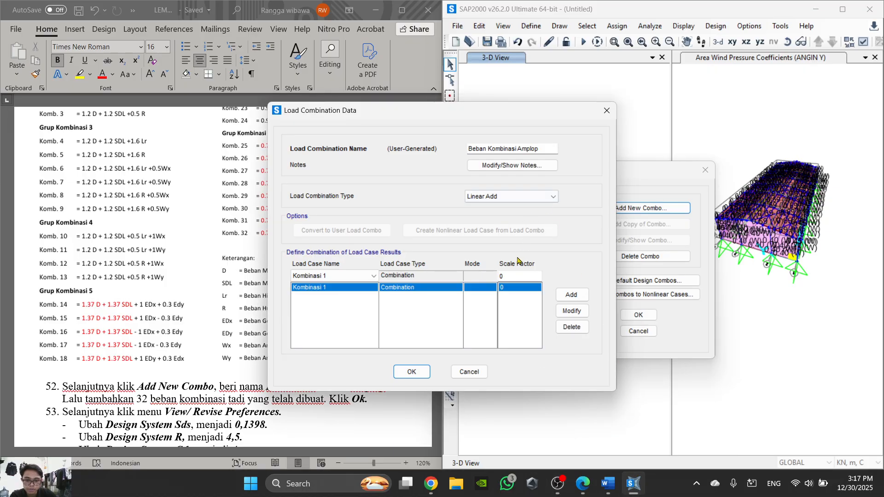
- Set the scale factor of the Kombinasi 1 entry to 1
click(513, 276)
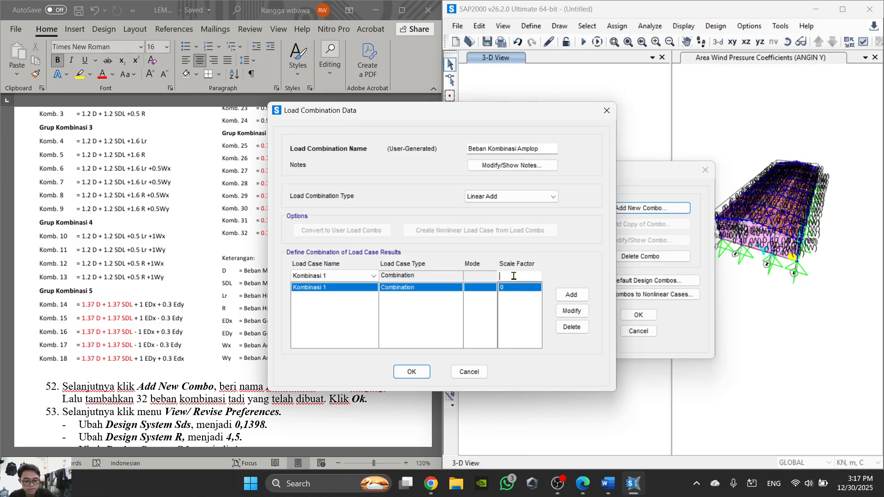
text(1)
click(571, 311)
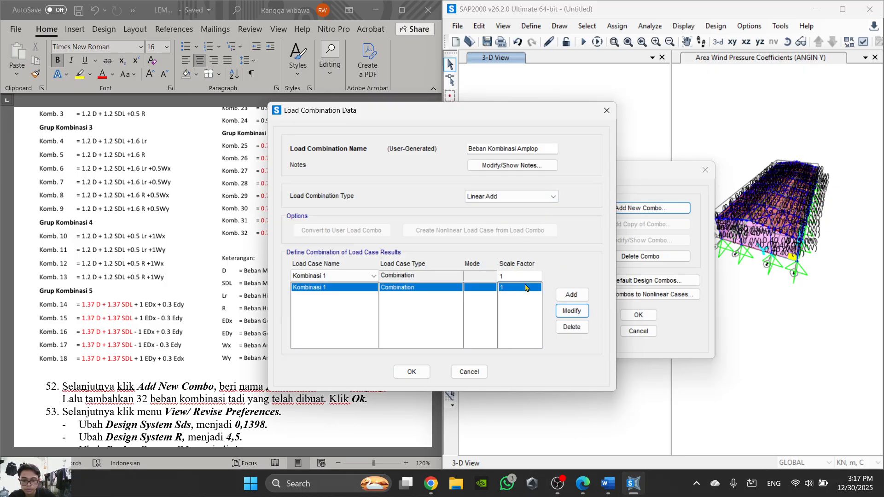
- Add Kombinasi 2 and Kombinasi 3 to Beban Kombinasi Amplop, each with scale factor 1
click(356, 276)
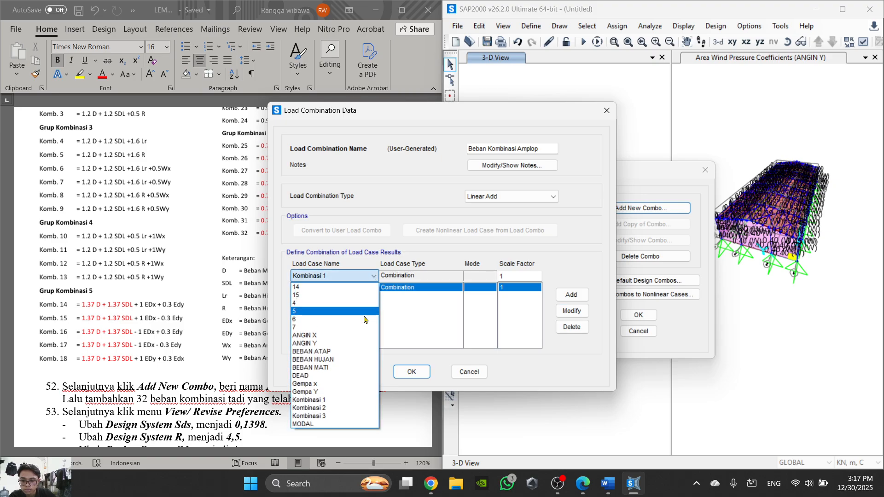
click(348, 408)
click(571, 294)
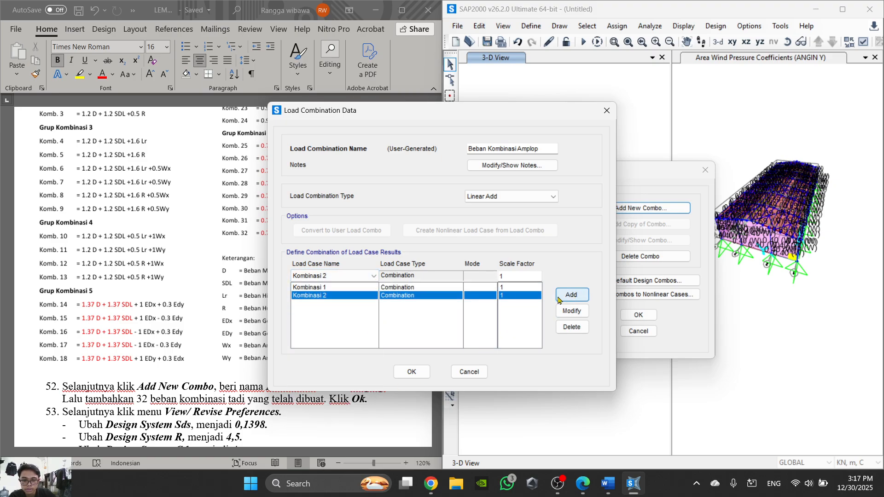
click(364, 276)
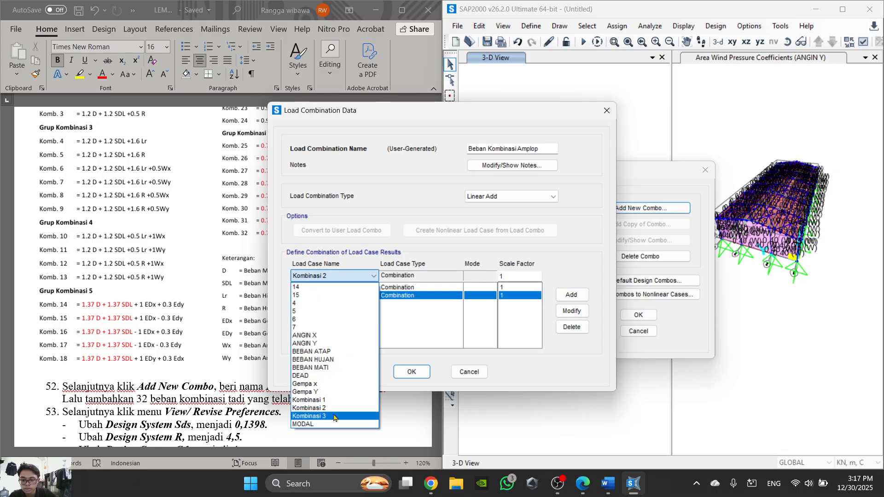
click(336, 417)
click(571, 294)
- Add combinations 4 and 5 to Beban Kombinasi Amplop, each with scale factor 1
click(356, 276)
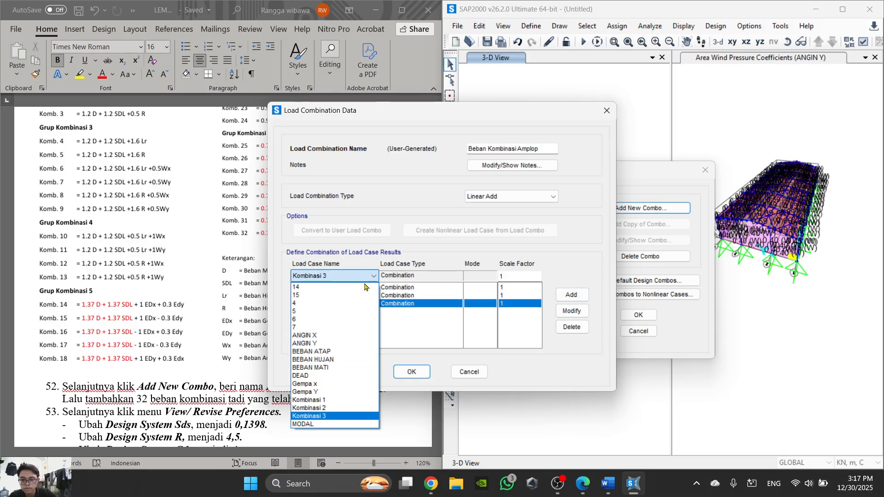
click(341, 303)
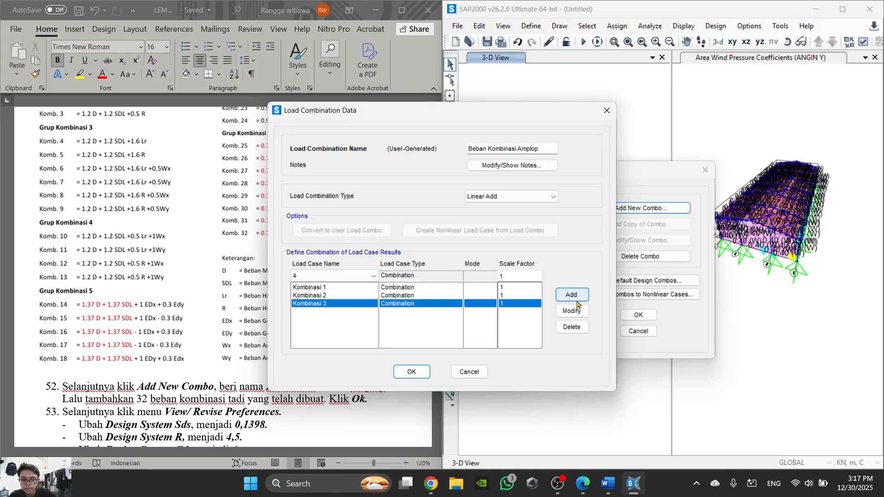
click(571, 295)
click(363, 276)
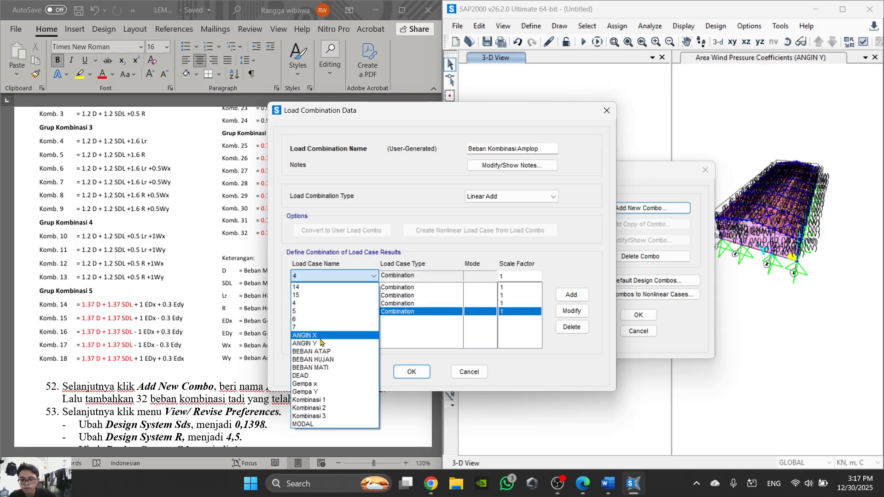
click(328, 312)
click(571, 295)
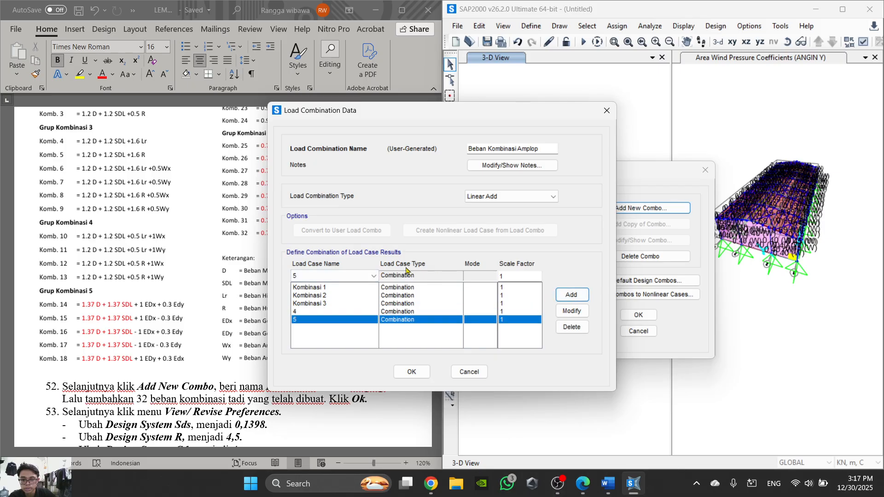
- Add combinations 6 and 7 to Beban Kombinasi Amplop, each with scale factor 1
click(363, 276)
click(328, 319)
click(571, 295)
click(341, 275)
click(329, 327)
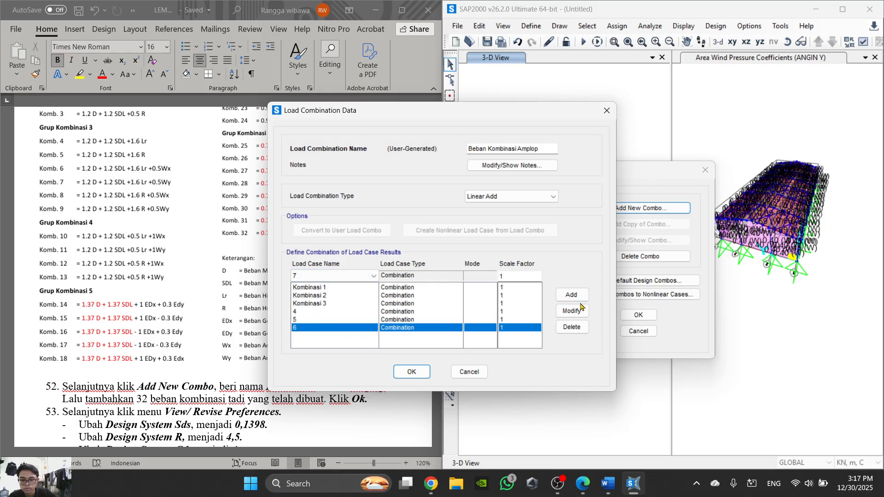
click(571, 295)
- Add combinations 14 and 15 with scale factor 1, then save Beban Kombinasi Amplop and accept the load combination definitions
click(373, 276)
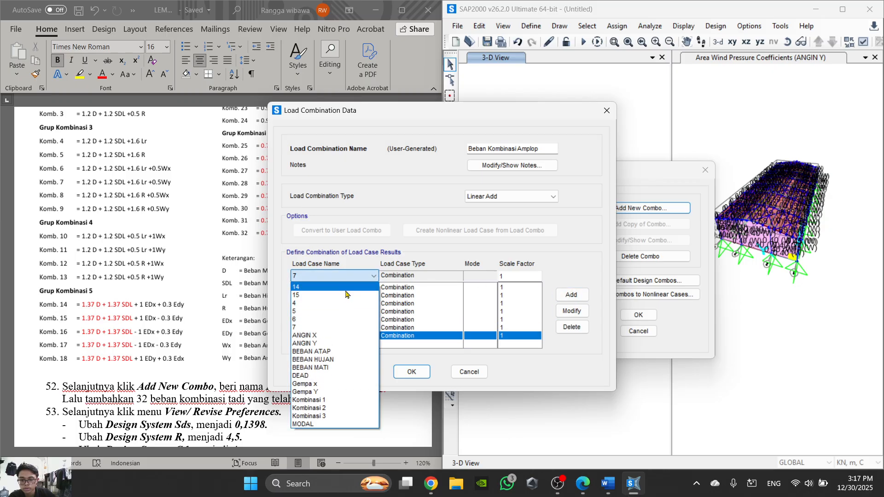
click(322, 287)
click(571, 294)
click(351, 275)
click(322, 295)
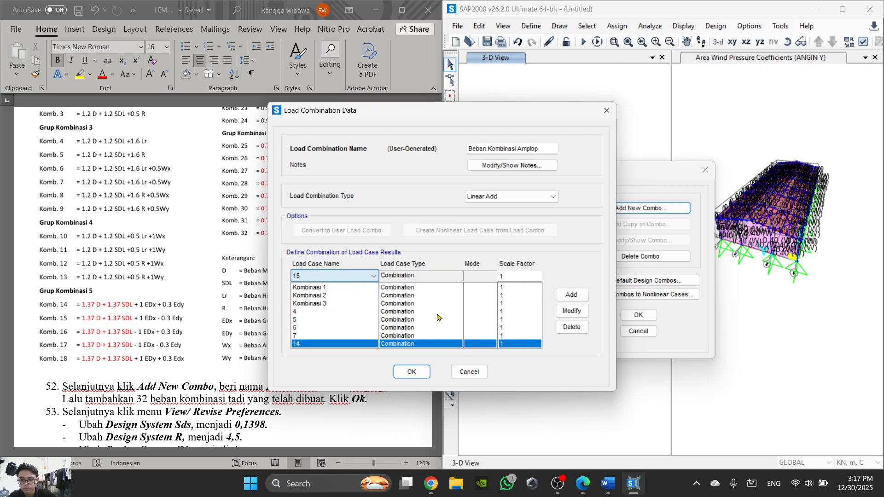
click(571, 294)
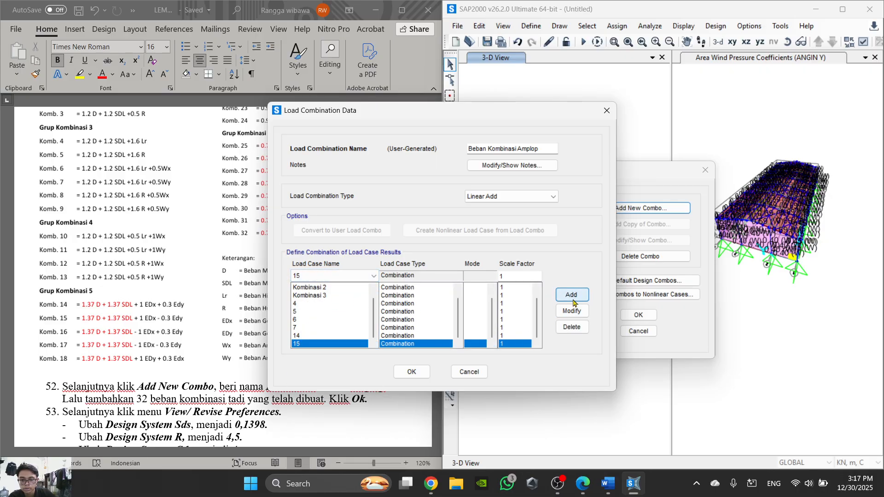
click(411, 373)
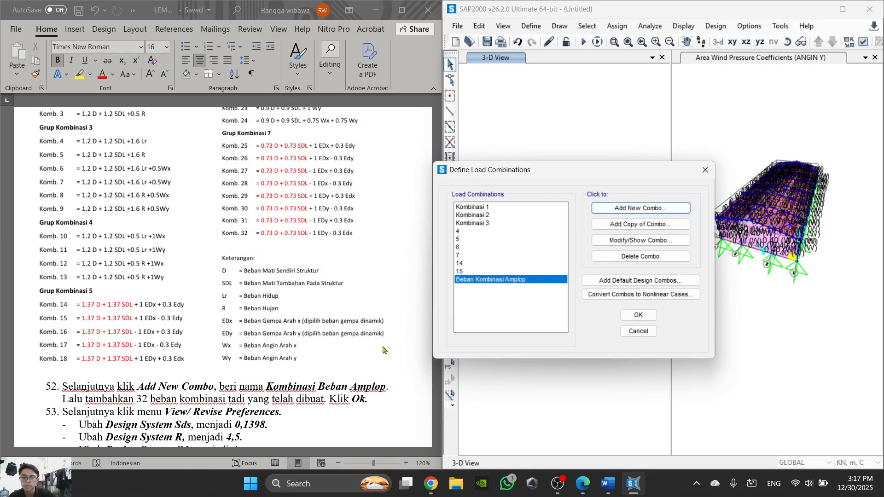
click(639, 315)
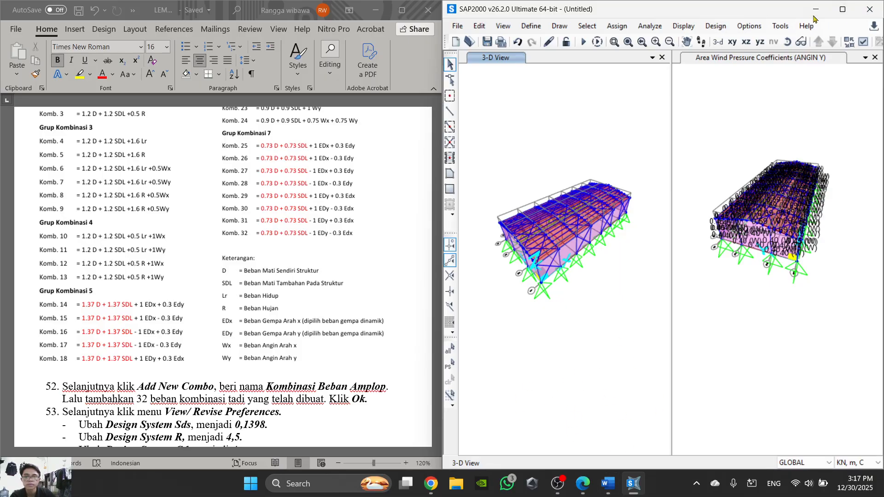
- Maximize the SAP2000 window and read step 53 on View/Revise Preferences in the Word task sheet
click(844, 10)
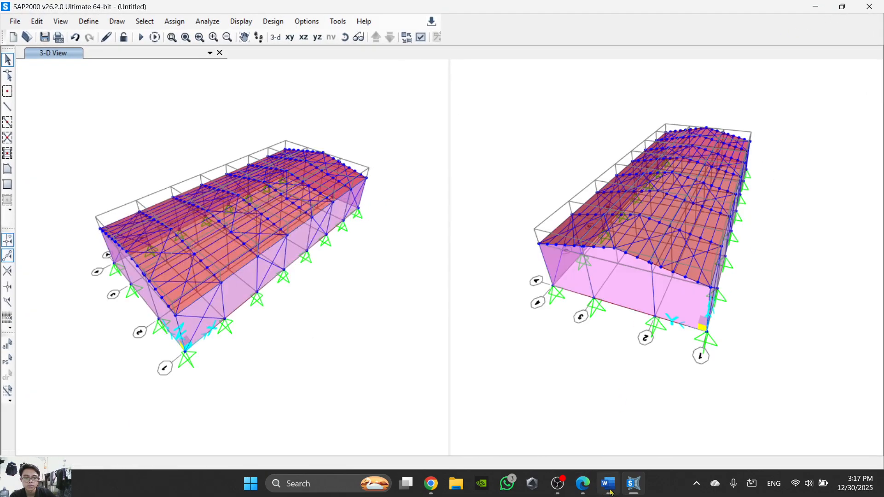
click(607, 483)
scroll(303, 249, down, 3)
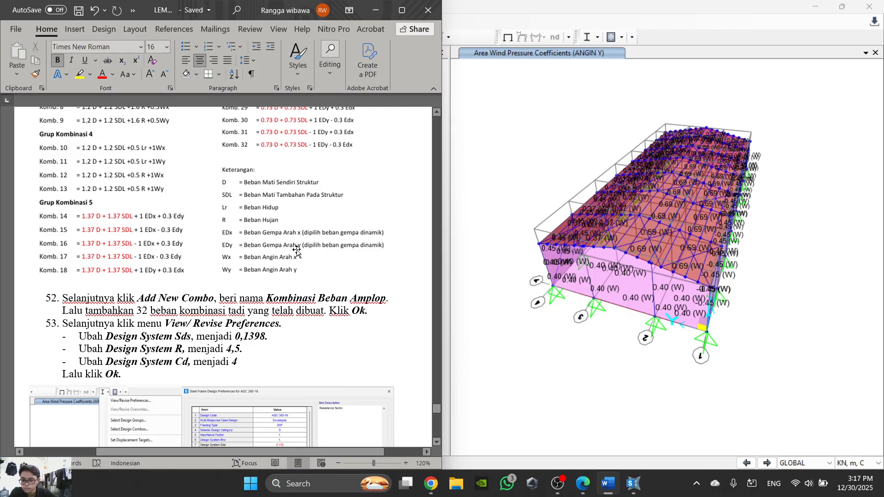
click(514, 147)
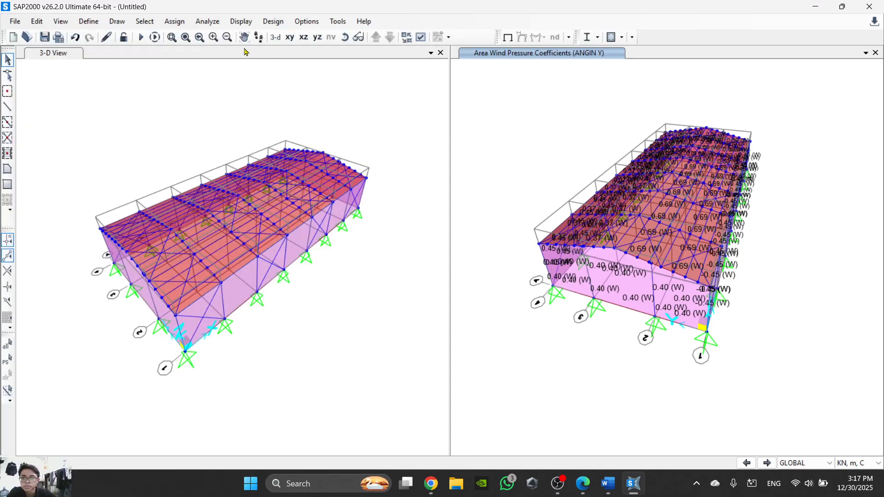
- Open the Steel Frame Design Preferences for AISC 360-16
click(56, 26)
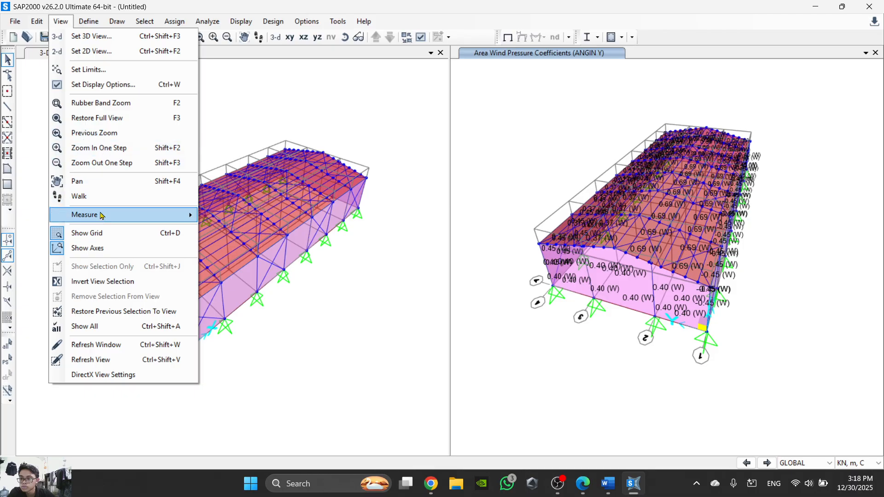
click(554, 69)
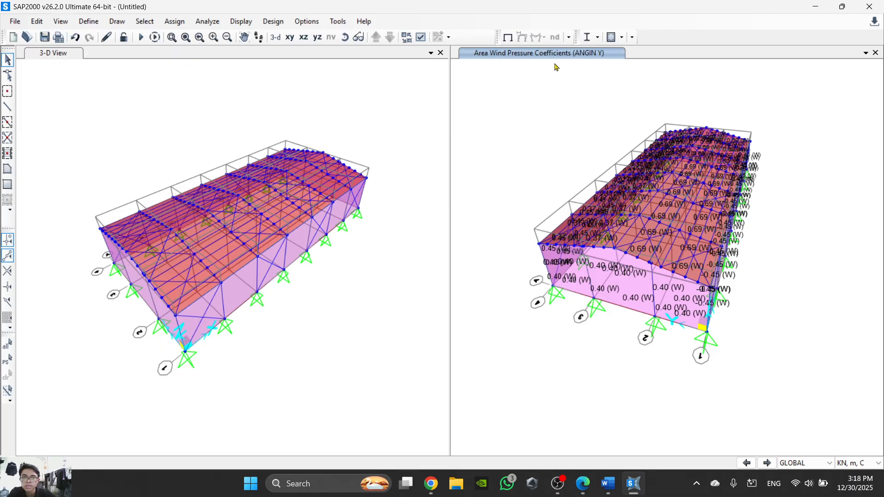
click(597, 37)
click(597, 38)
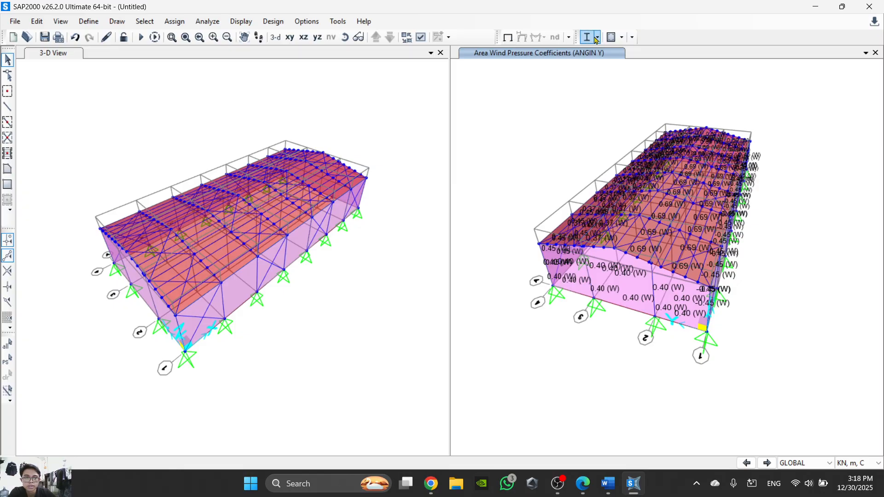
click(597, 38)
click(611, 53)
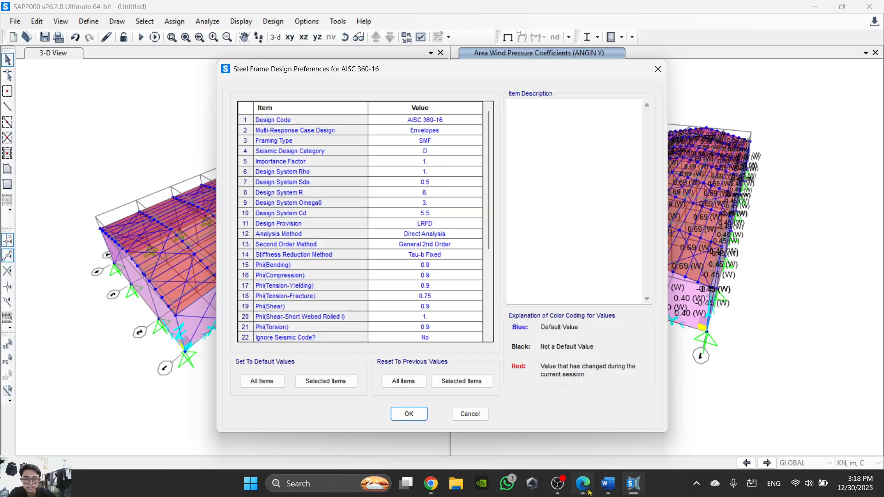
- Check step 53 in the Word task sheet and set Design System Sds to 0.1398 in the SAP2000 steel design preferences
click(603, 490)
scroll(198, 266, down, 3)
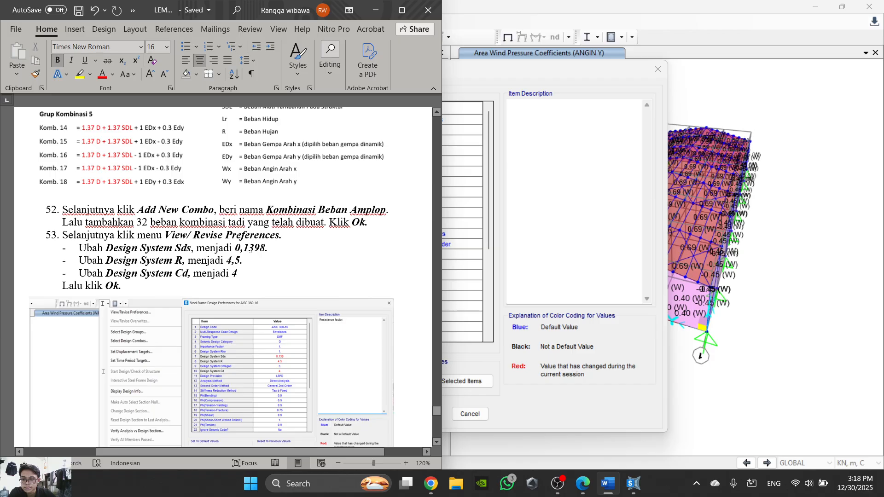
key(alt+Tab)
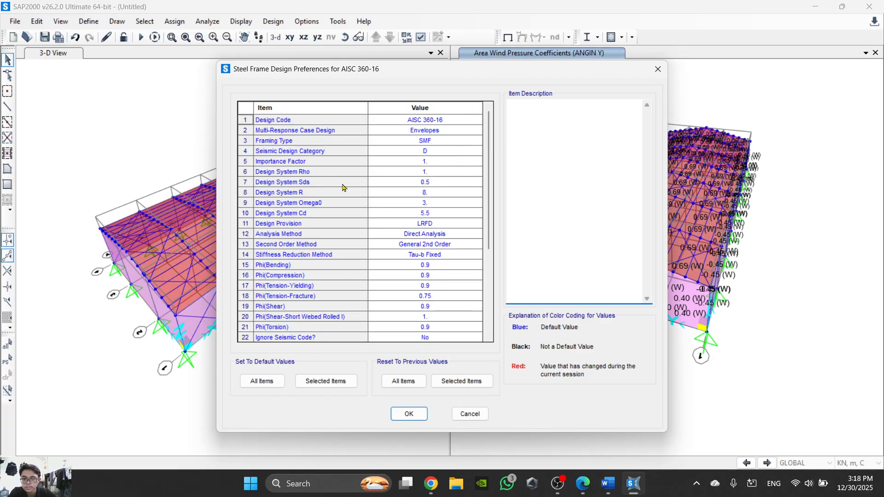
click(430, 182)
text(0.138)
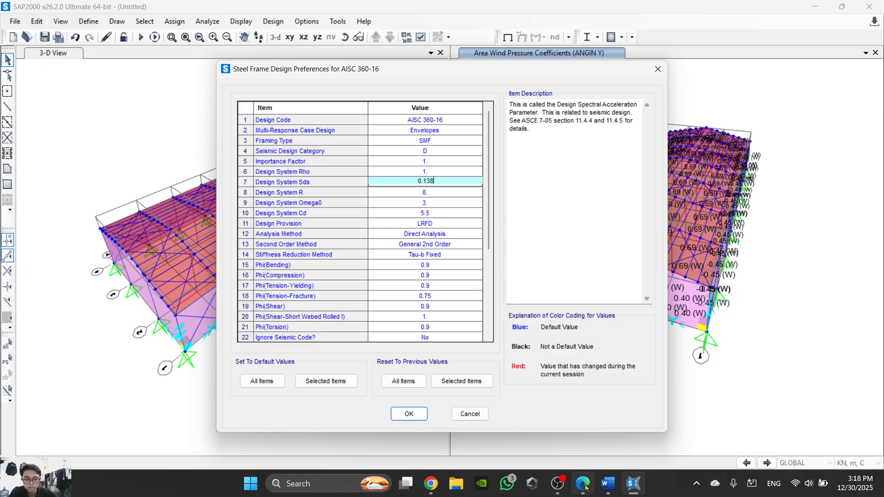
mouse_move(592, 486)
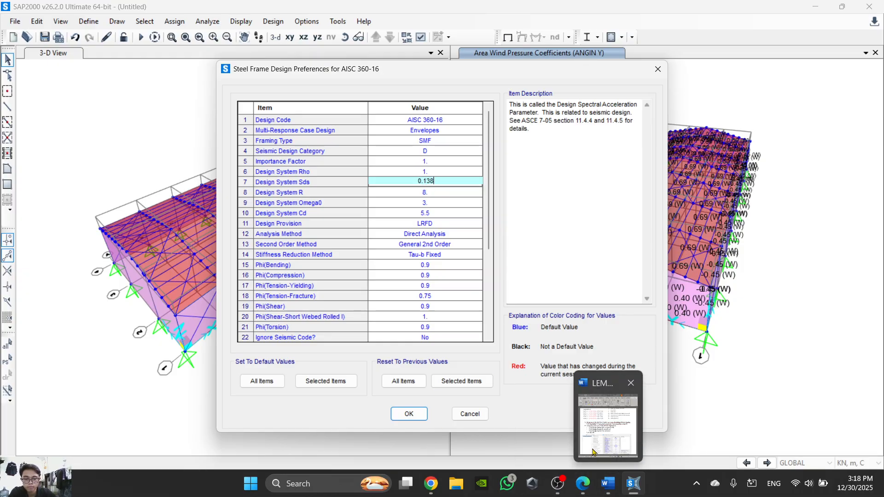
mouse_move(593, 451)
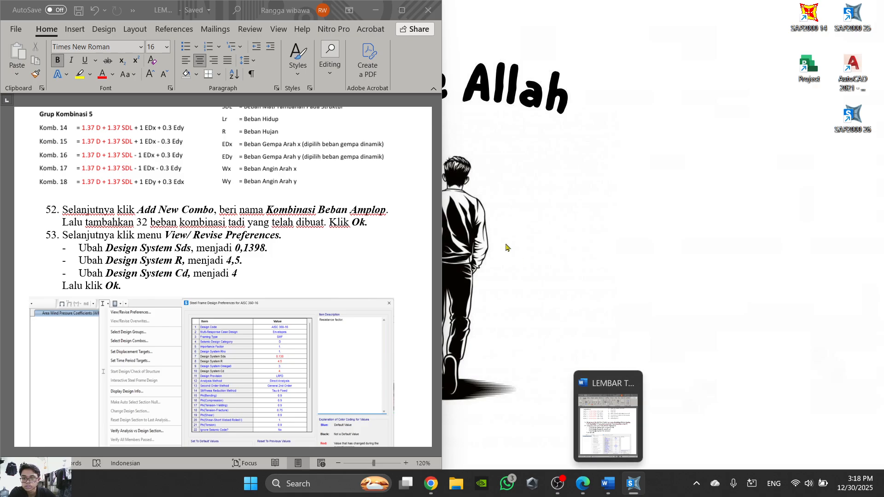
key(BackSpace)
text(98)
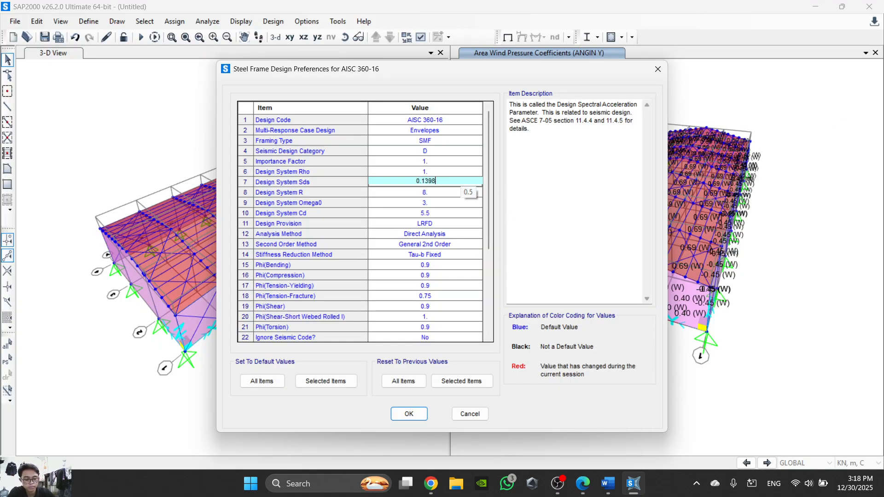
- Set Design System R to 4.5, checking the value against the Word task sheet
click(443, 193)
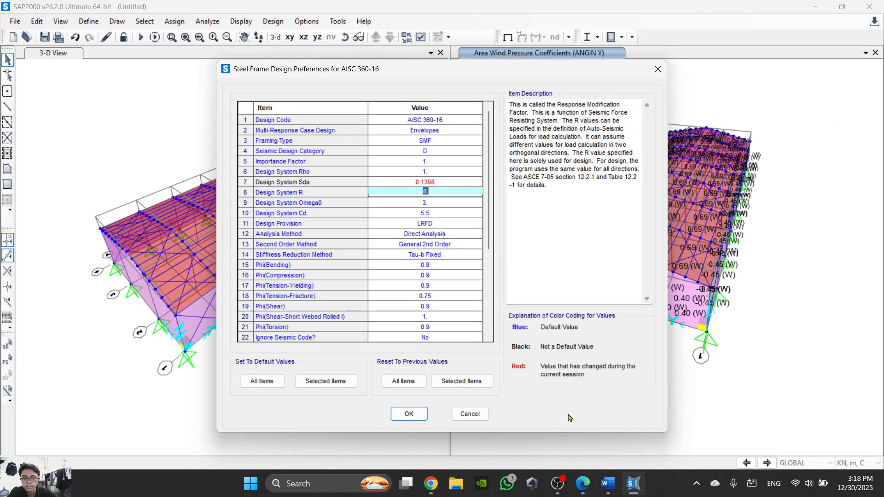
click(607, 484)
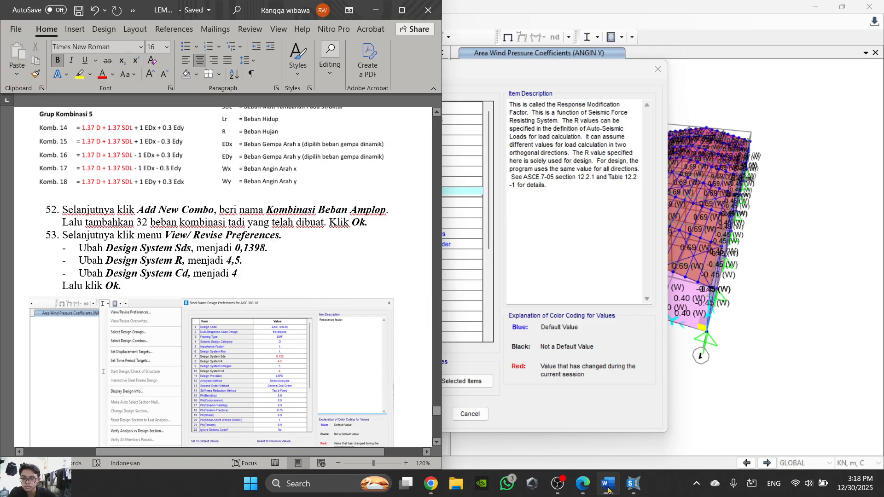
click(607, 485)
text(4)
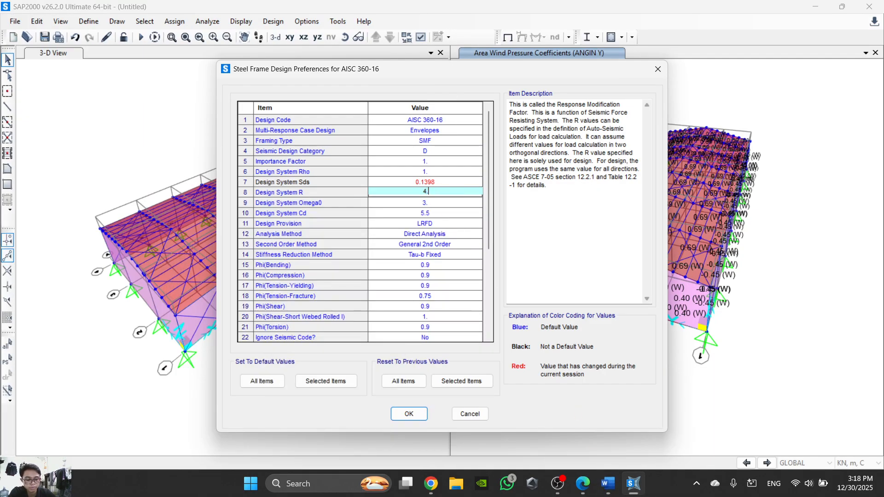
click(608, 484)
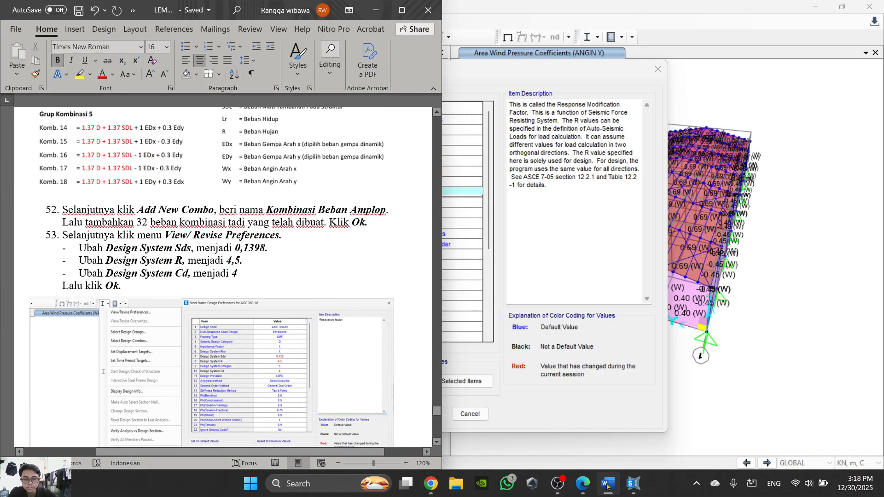
click(607, 485)
- Set Design System Cd to 4, check the Word task sheet again, and accept the steel frame design preferences
click(445, 202)
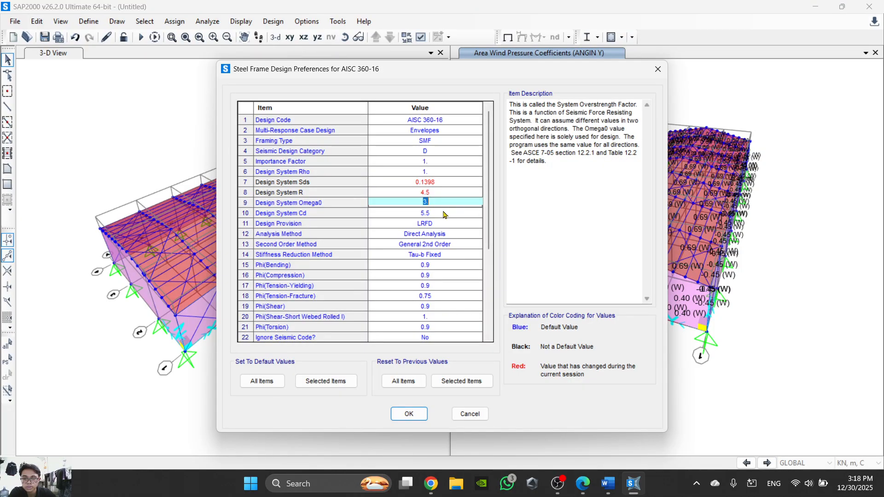
click(443, 213)
text(4)
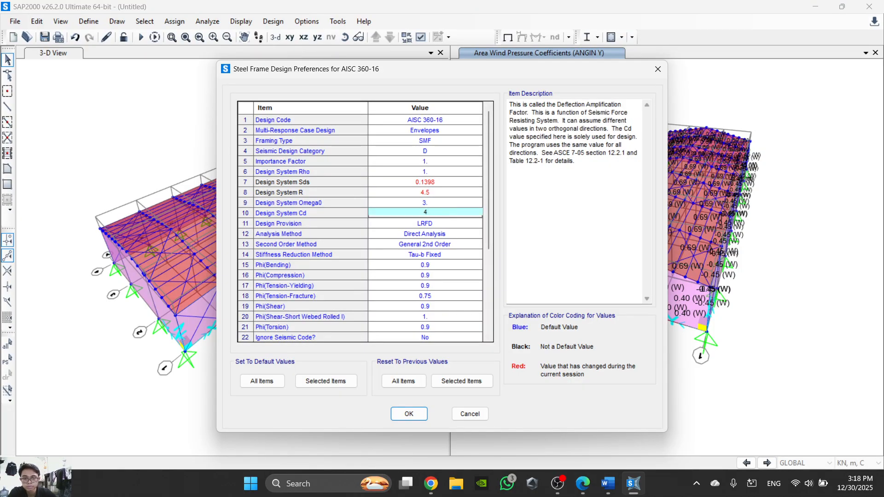
click(607, 484)
scroll(154, 310, down, 5)
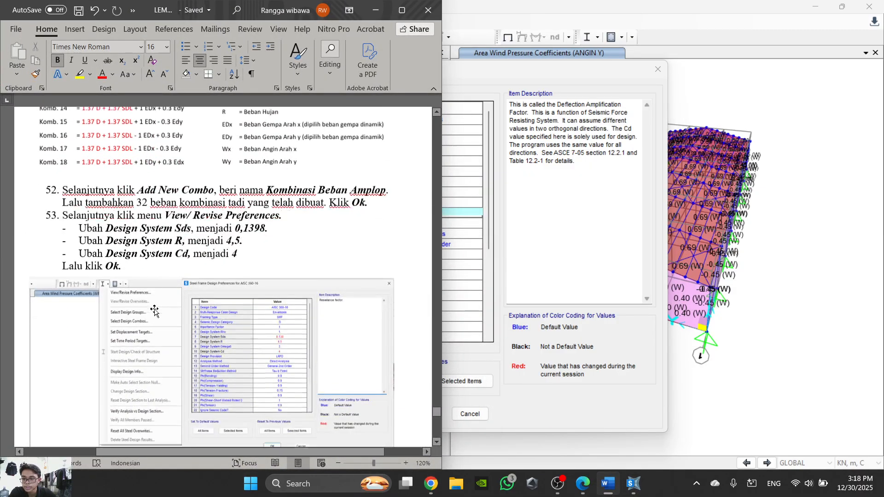
scroll(154, 310, down, 3)
scroll(391, 277, up, 1)
click(560, 267)
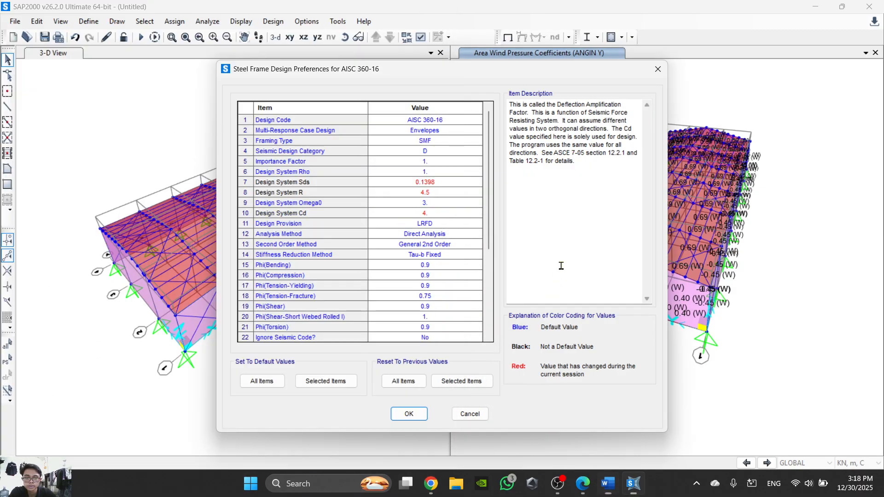
click(411, 414)
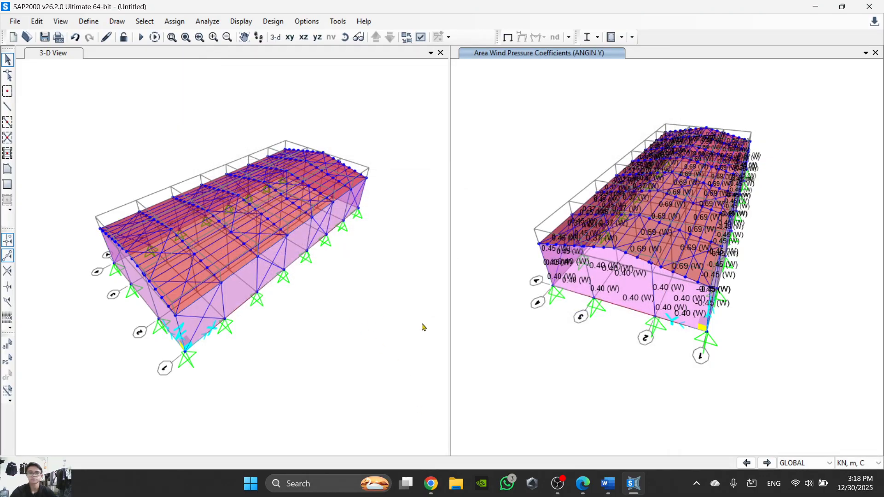
- Read steps 54 to 60 in the Word task sheet on running the analysis and checking the steel design, then return to SAP2000
click(582, 483)
scroll(397, 354, down, 5)
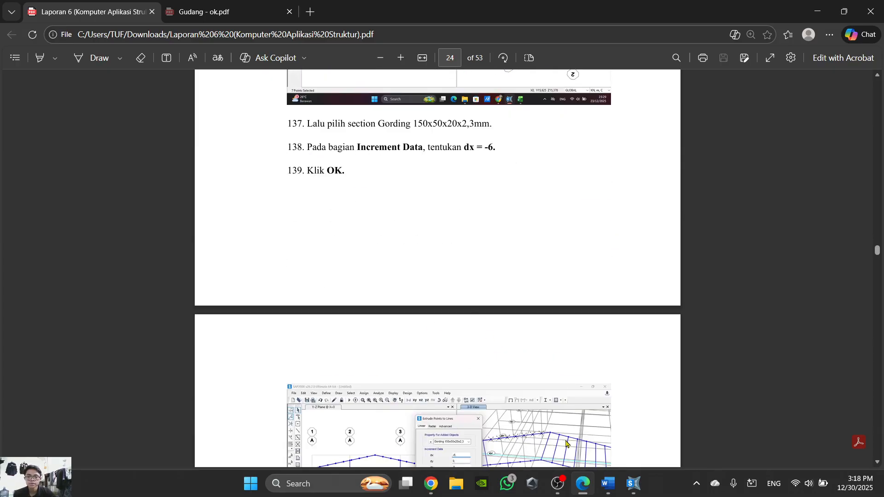
click(582, 483)
click(608, 484)
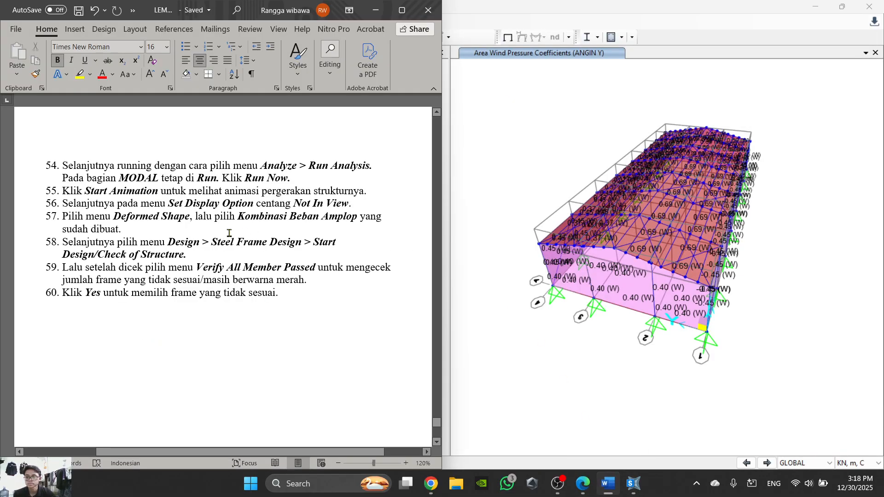
scroll(316, 262, up, 10)
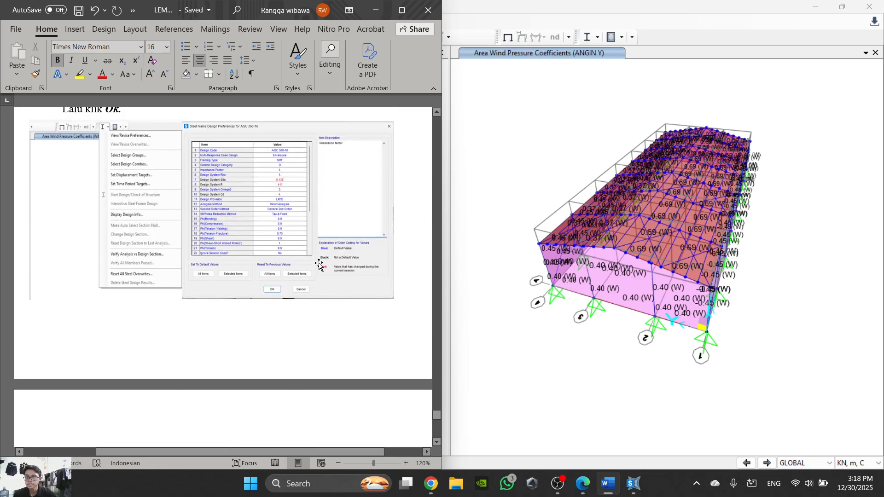
scroll(318, 262, down, 8)
click(582, 366)
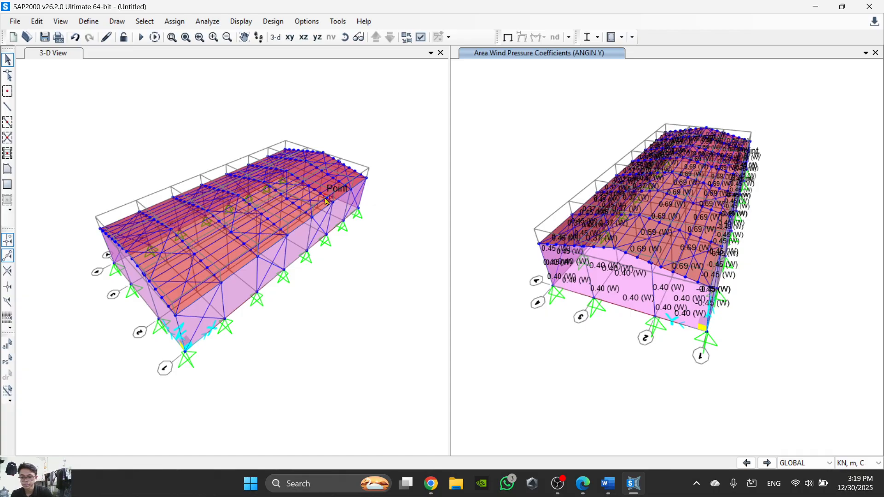
- Run the analysis with all load cases, including MODAL, set to Run, saving the model as Gudang 2
key(F5)
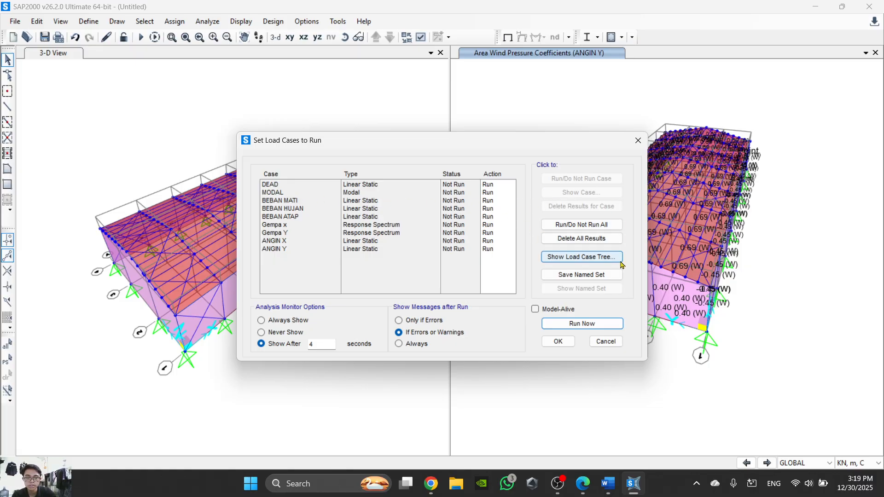
click(582, 323)
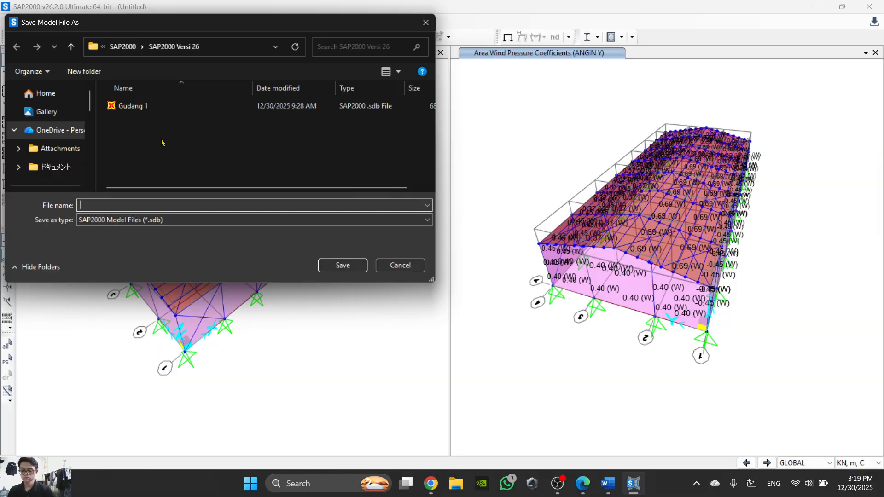
text(Gudan)
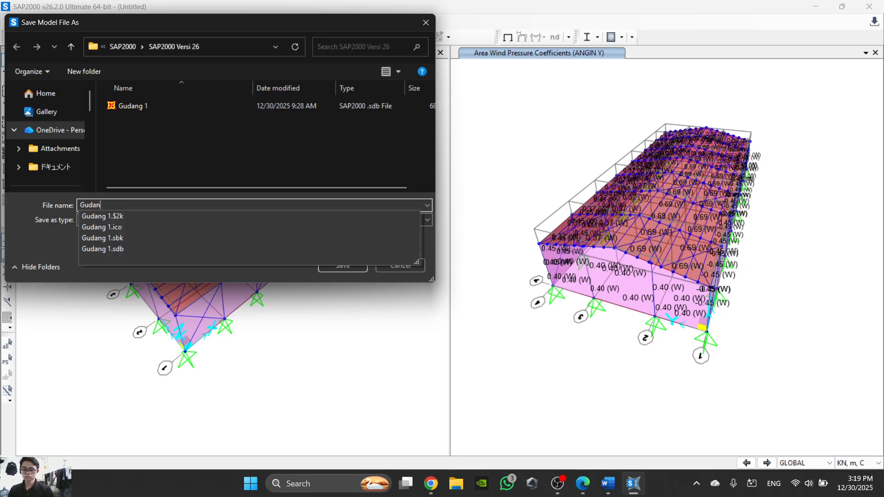
text(g 2)
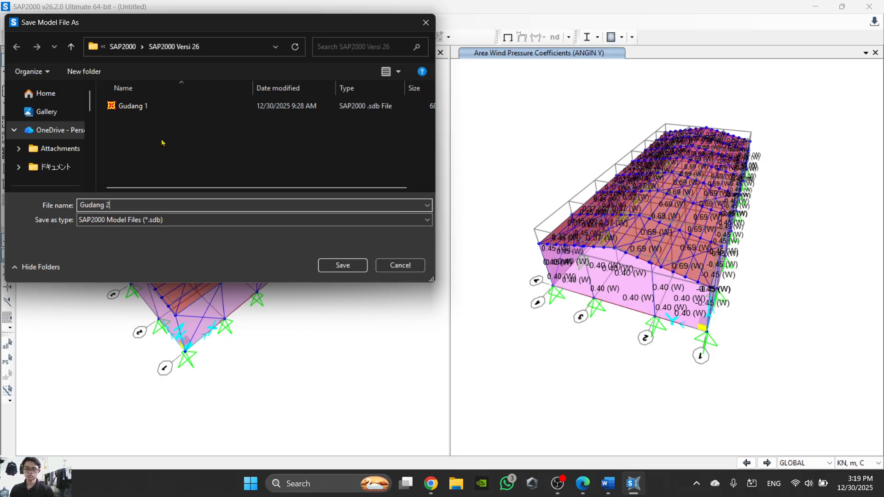
key(Return)
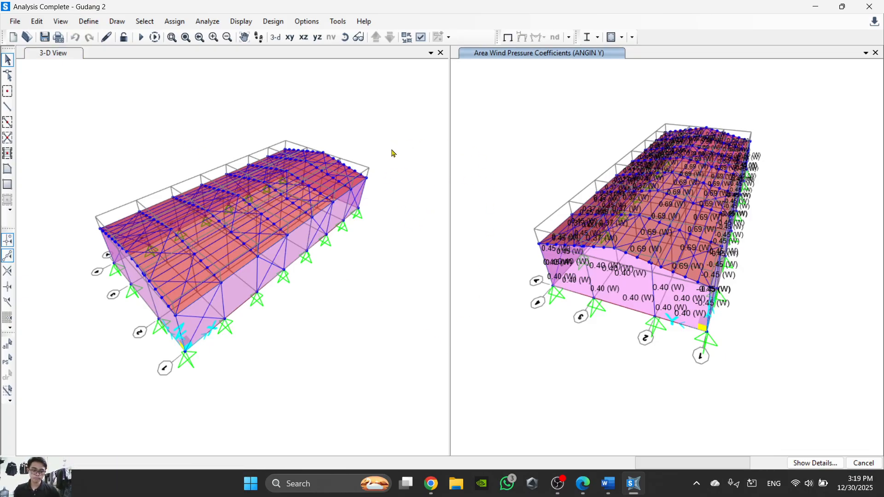
click(508, 138)
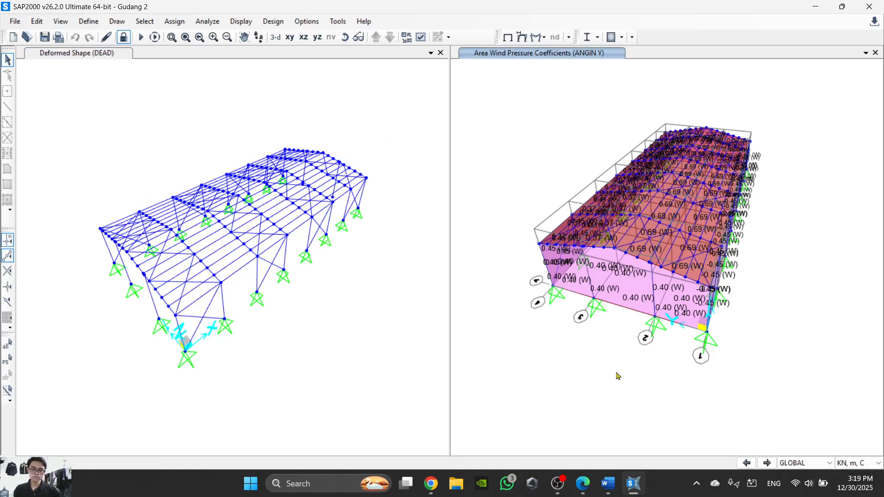
- Set the ANGIN Y area wind pressure coefficients window to the default 3-D view
click(426, 374)
click(591, 391)
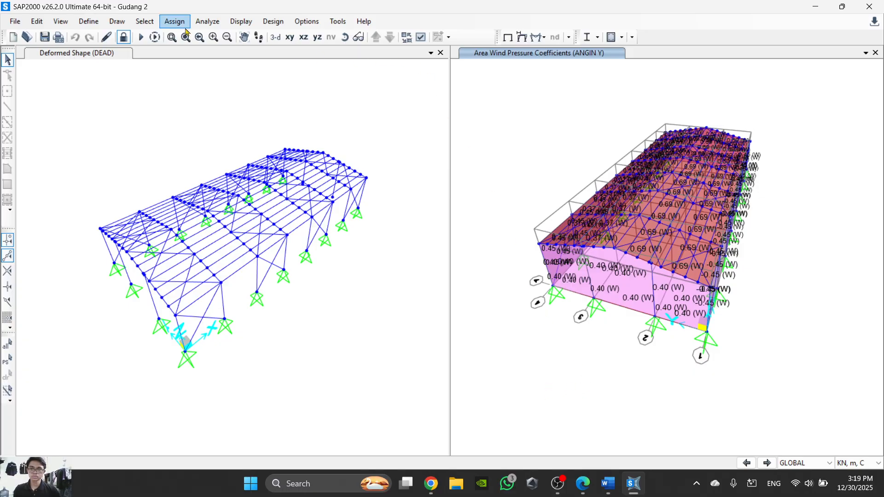
click(275, 37)
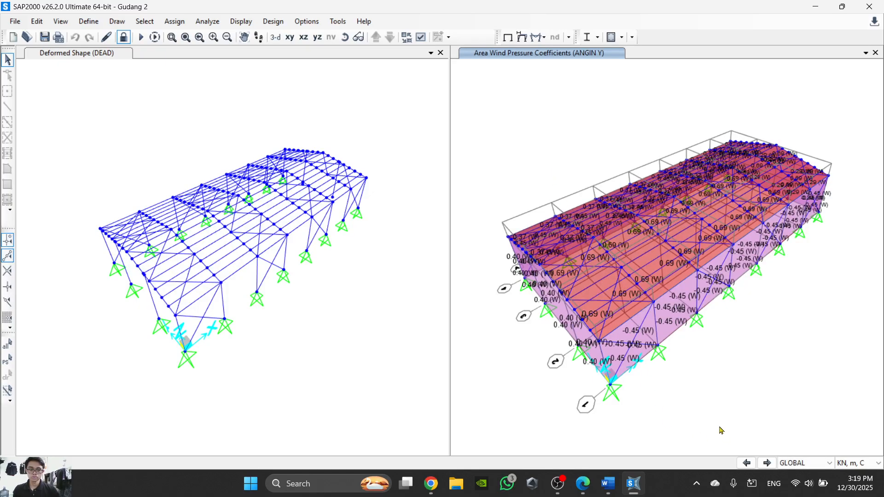
- Animate the DEAD deformed shape and examine how the roof frames, columns and supports move from close up
click(358, 412)
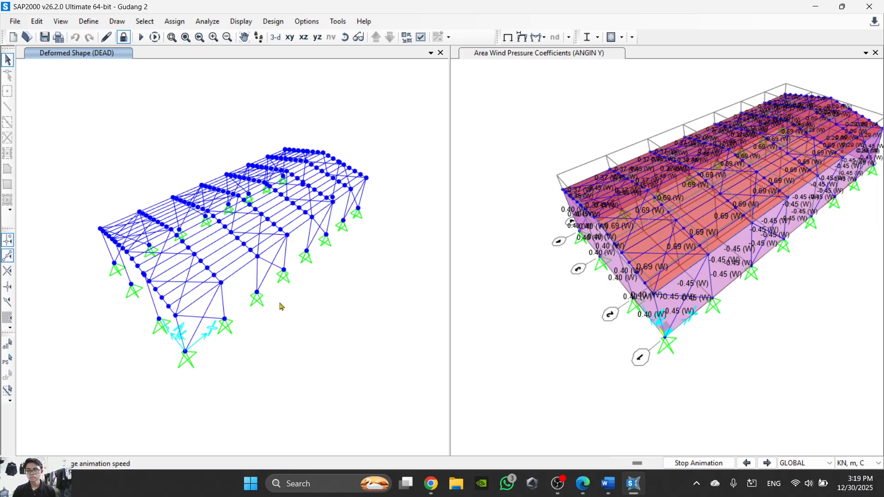
scroll(209, 358, up, 3)
scroll(209, 357, down, 3)
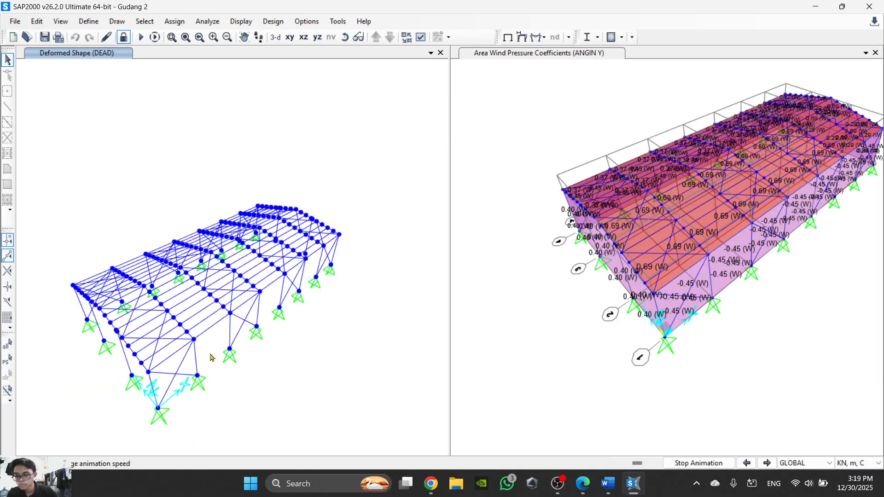
scroll(160, 364, up, 2)
scroll(159, 364, down, 5)
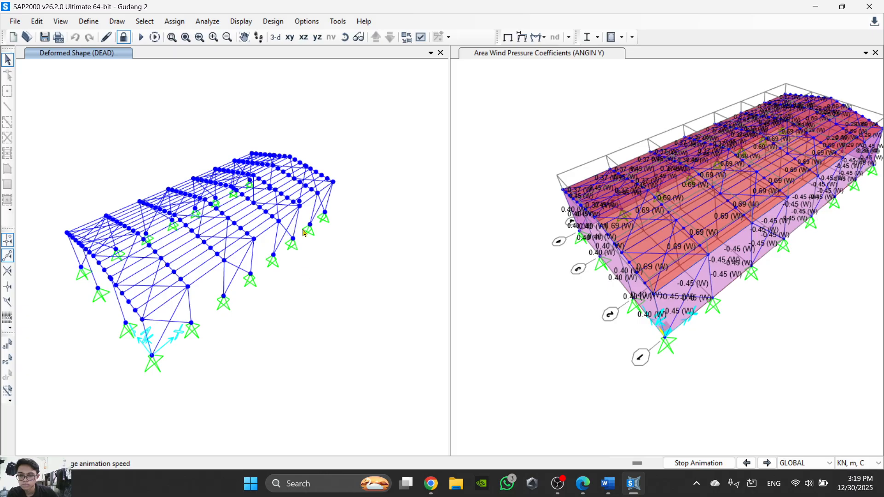
scroll(313, 178, up, 2)
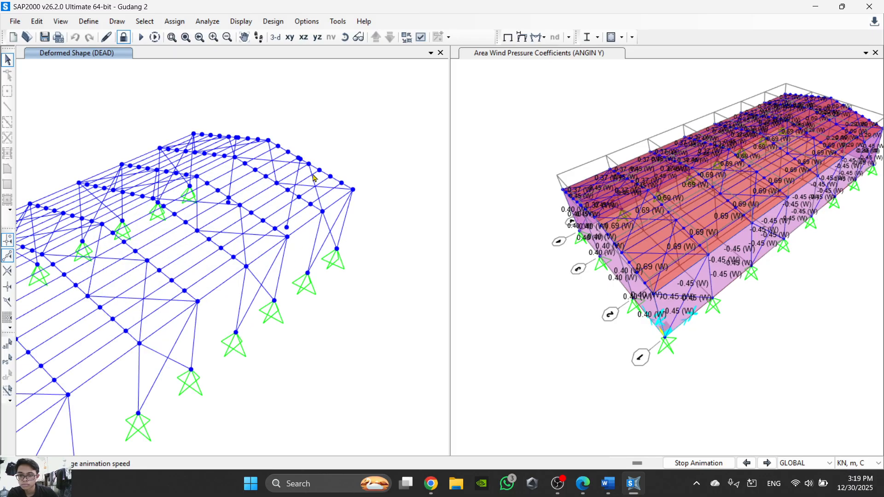
scroll(313, 178, down, 3)
scroll(238, 304, up, 4)
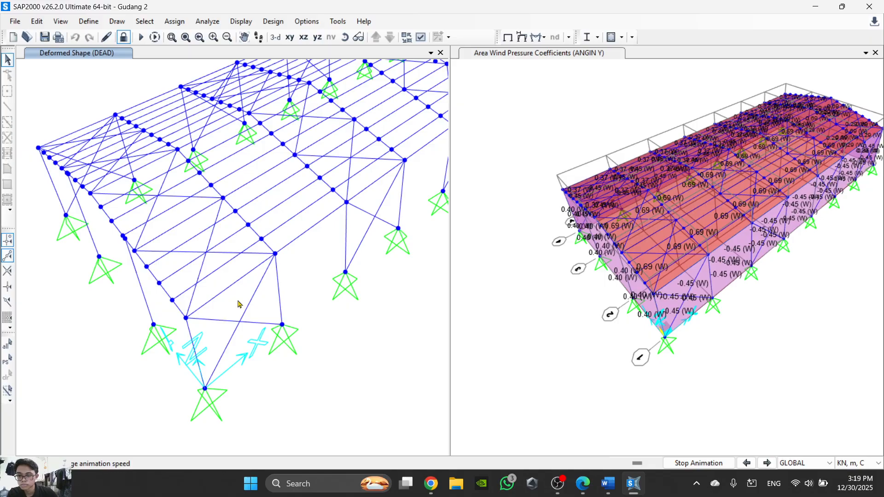
scroll(239, 304, down, 4)
click(572, 316)
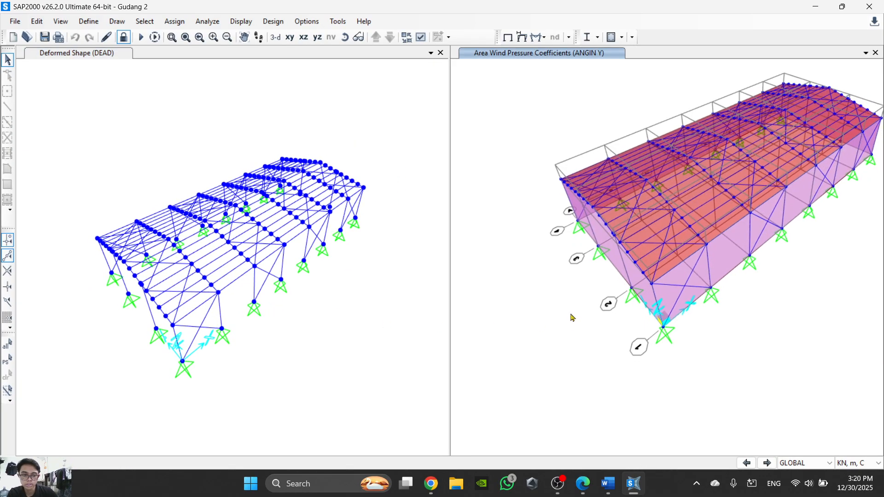
click(346, 304)
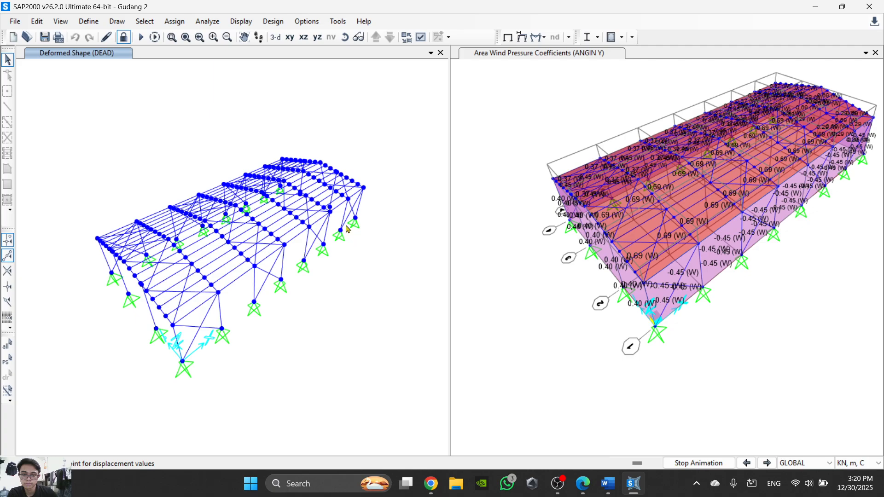
scroll(352, 232, up, 2)
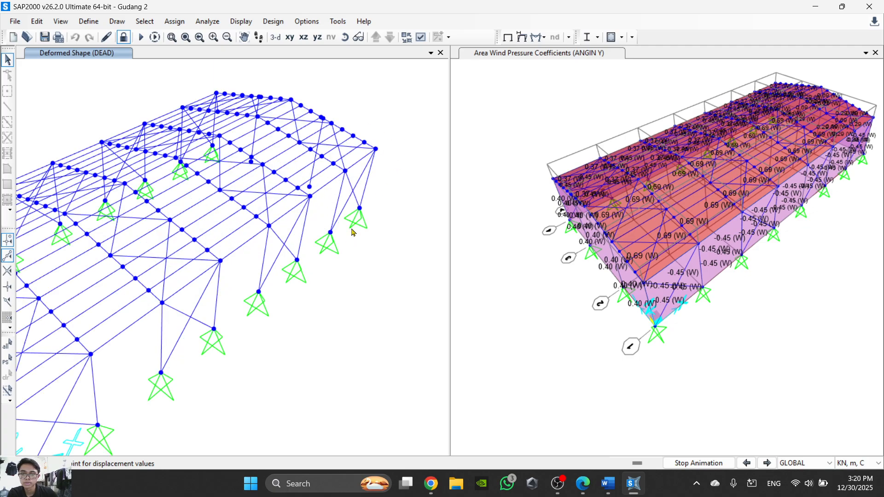
- Examine the animated DEAD deformed shape from close up and as a whole, then stop the animation
scroll(352, 231, down, 4)
scroll(352, 198, up, 4)
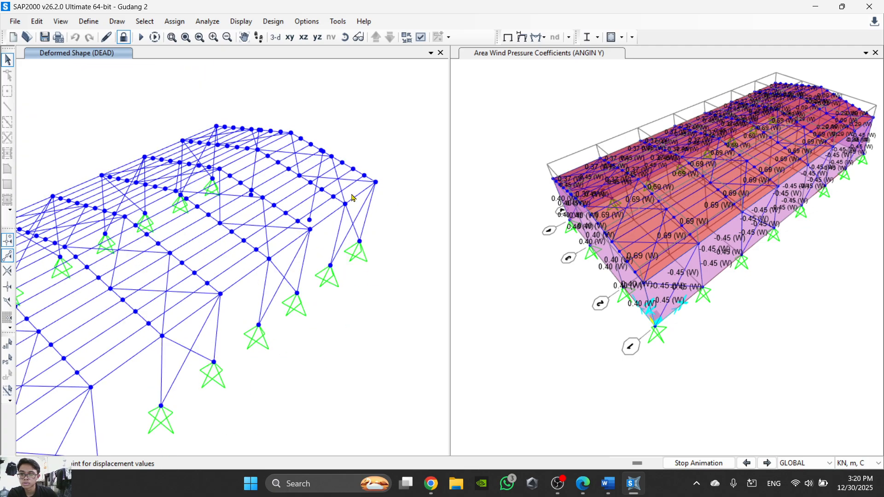
scroll(340, 233, down, 3)
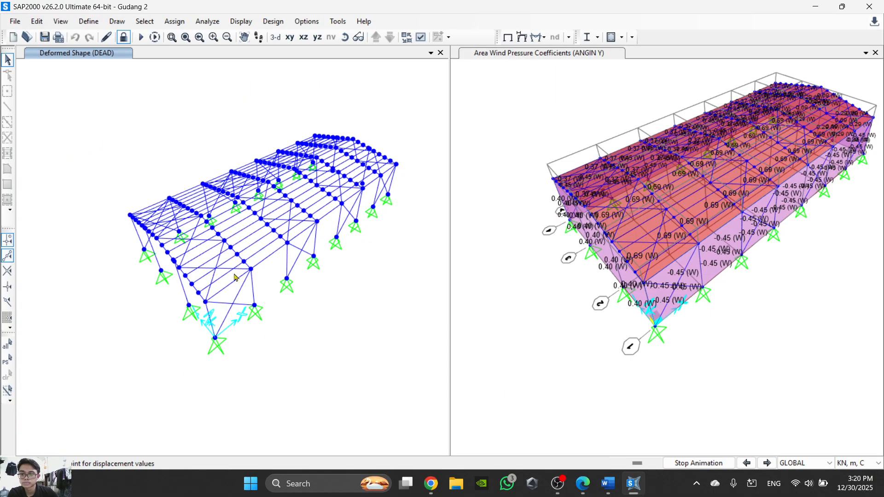
click(714, 466)
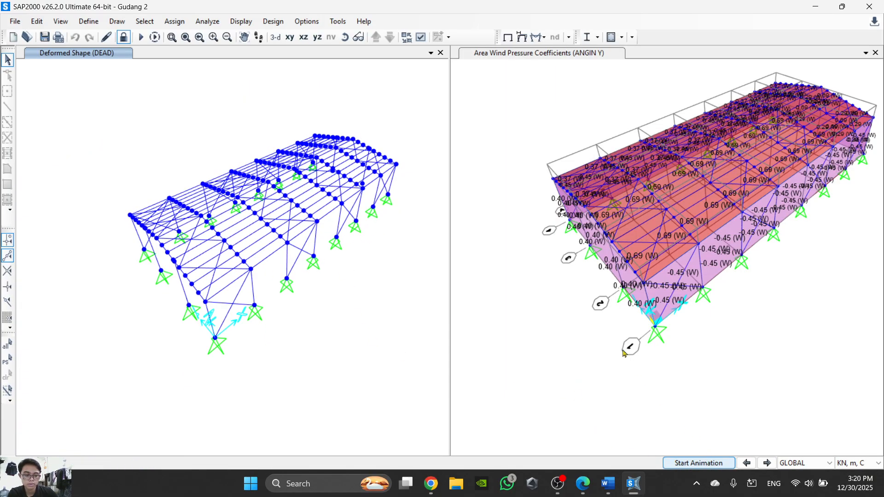
- Check the Word task sheet, then enable Not in View for the joints in the DEAD deformed shape window
click(607, 483)
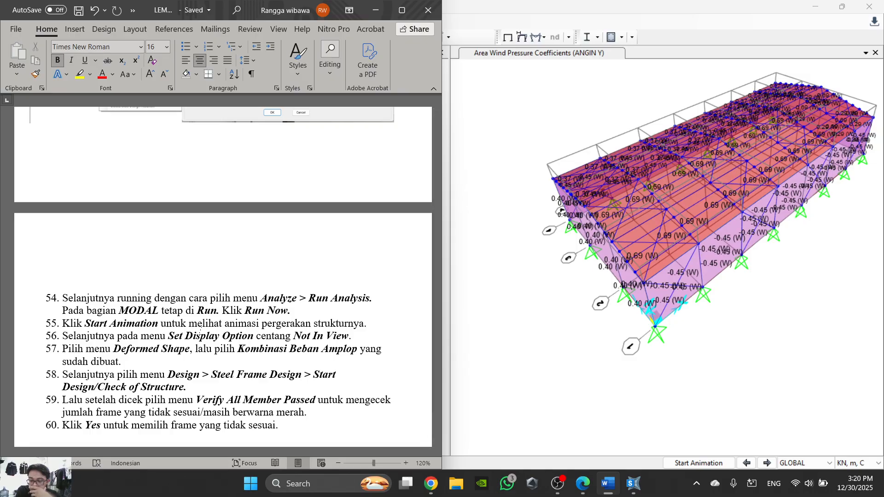
key(alt+Tab)
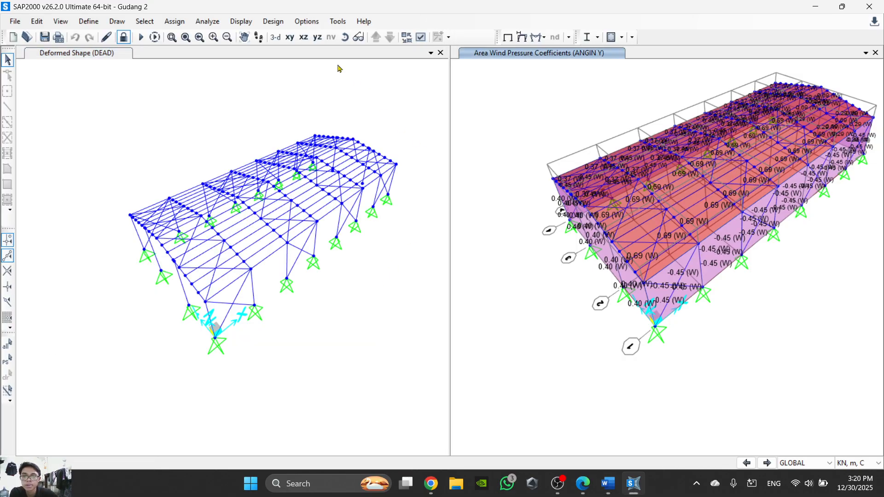
click(374, 111)
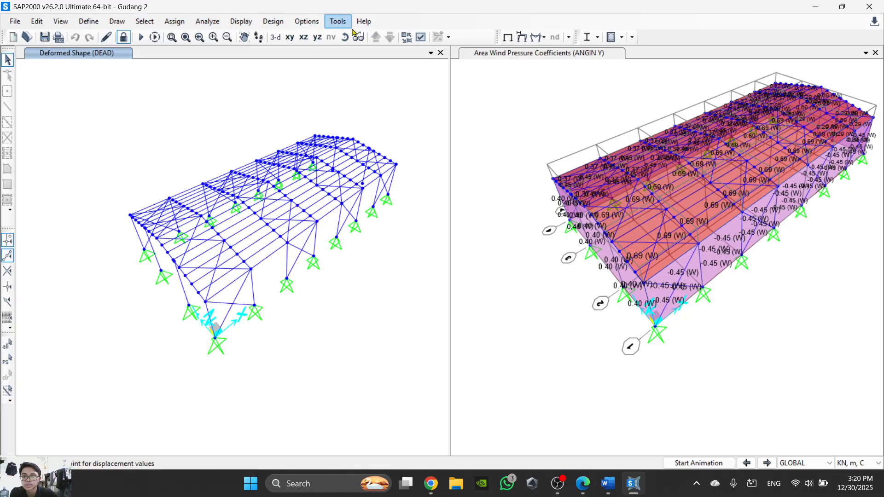
click(420, 39)
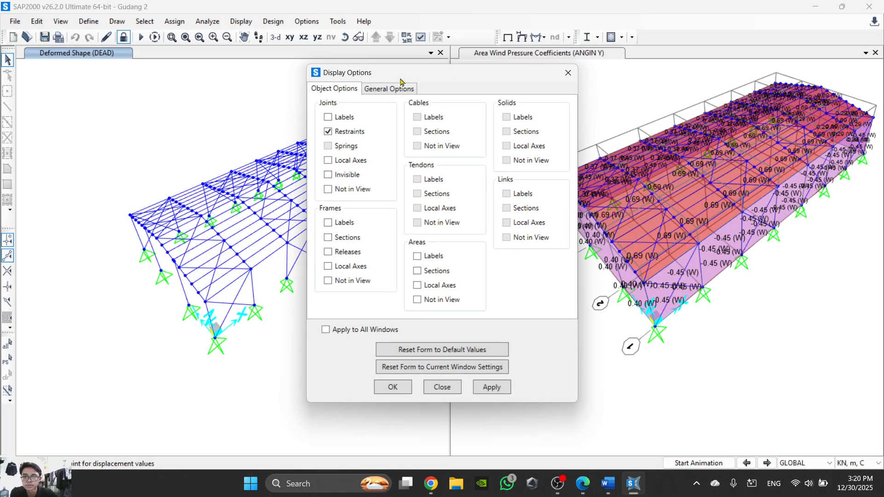
click(344, 188)
click(393, 387)
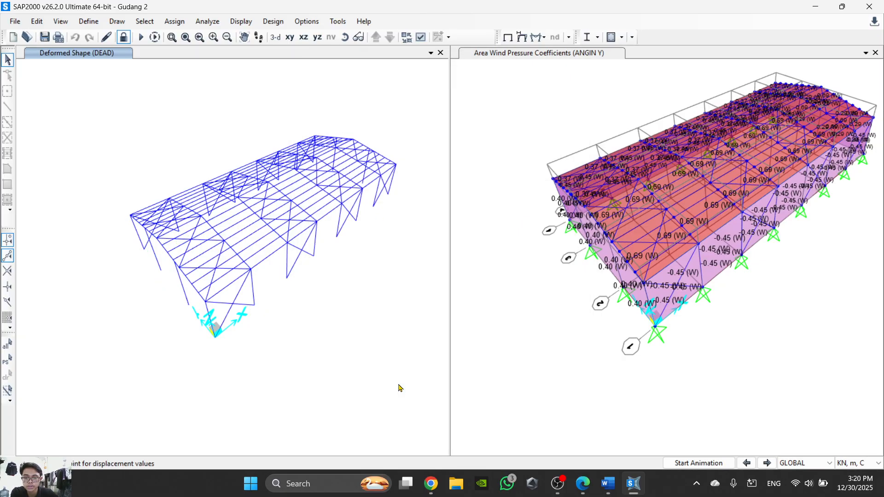
scroll(382, 204, up, 3)
scroll(353, 228, down, 3)
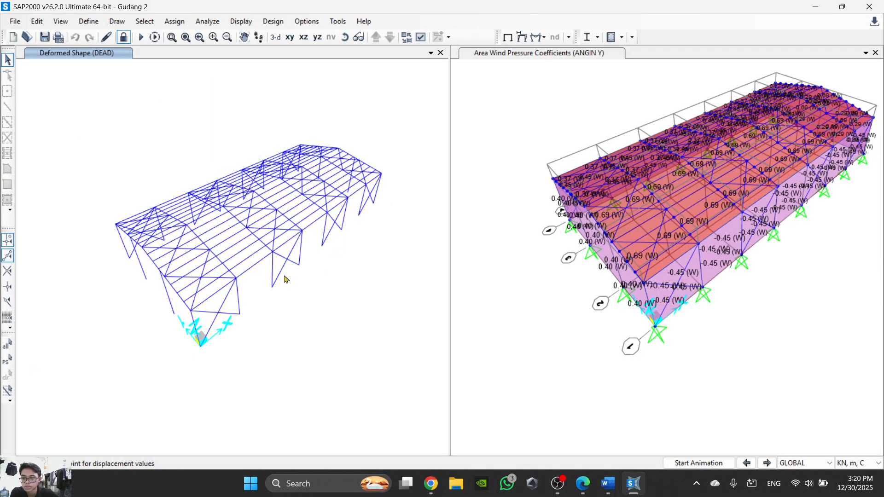
- Read the remaining steps up to 60 in the Word task sheet, then return to SAP2000
click(583, 483)
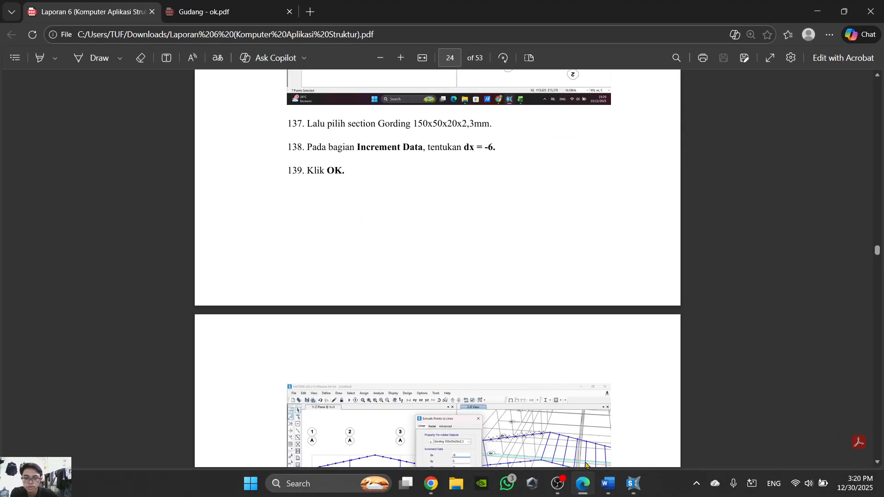
click(582, 483)
click(607, 483)
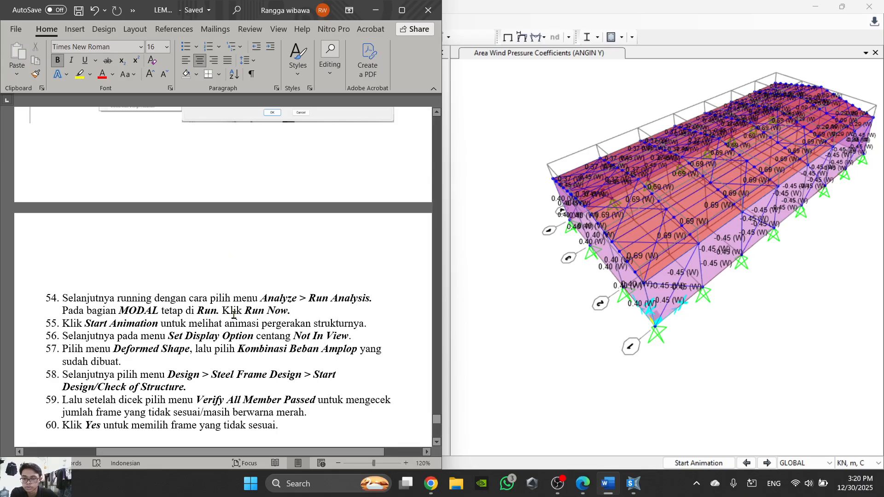
scroll(234, 315, down, 1)
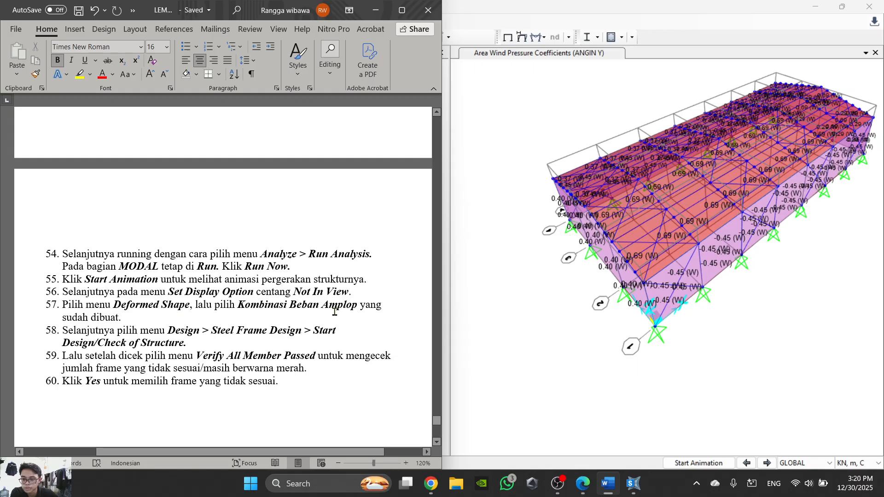
mouse_move(585, 491)
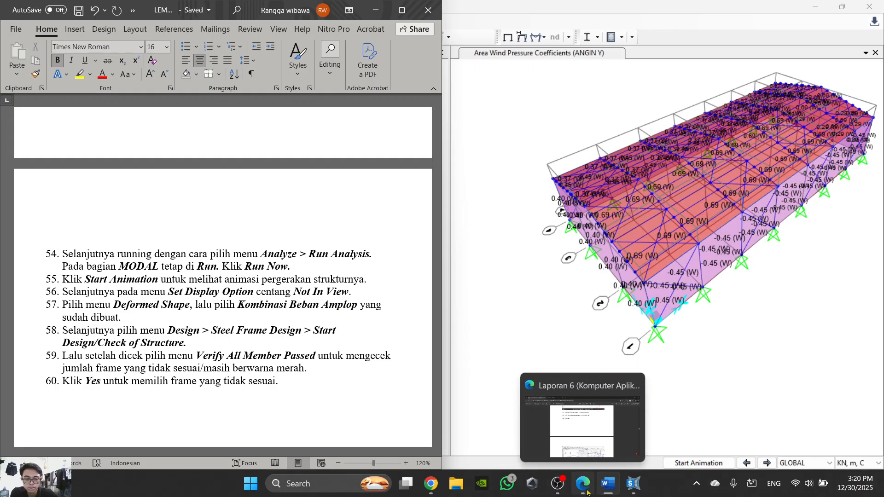
click(633, 484)
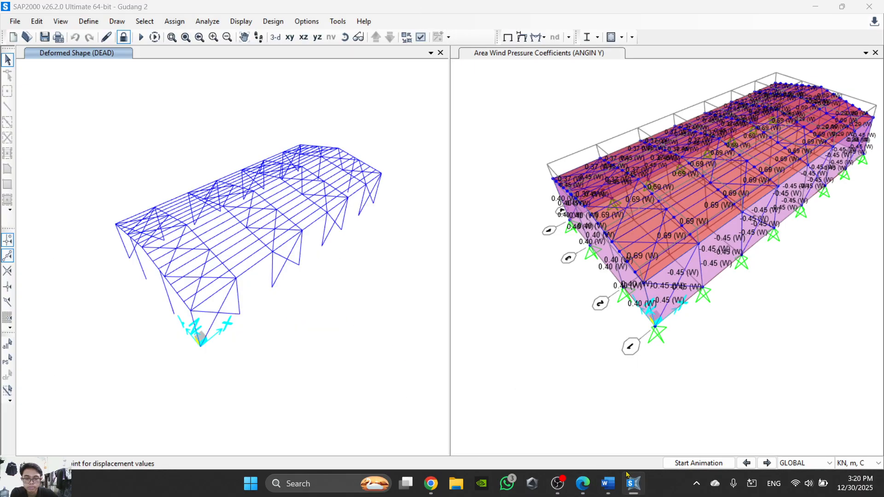
- Open the deformed shape display settings for the DEAD window
click(273, 22)
mouse_move(305, 27)
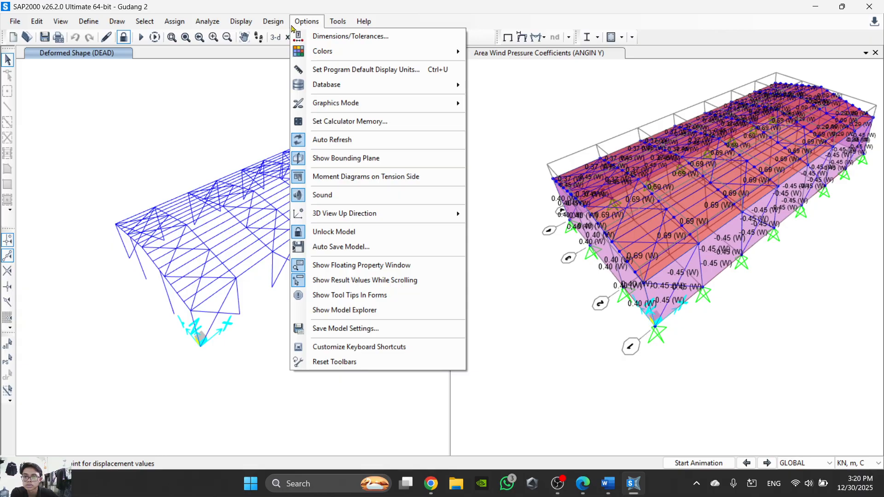
click(236, 24)
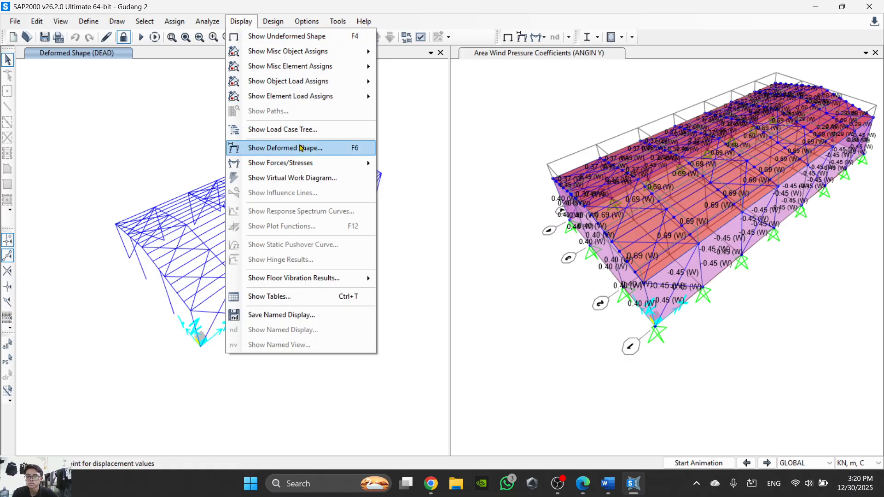
click(312, 154)
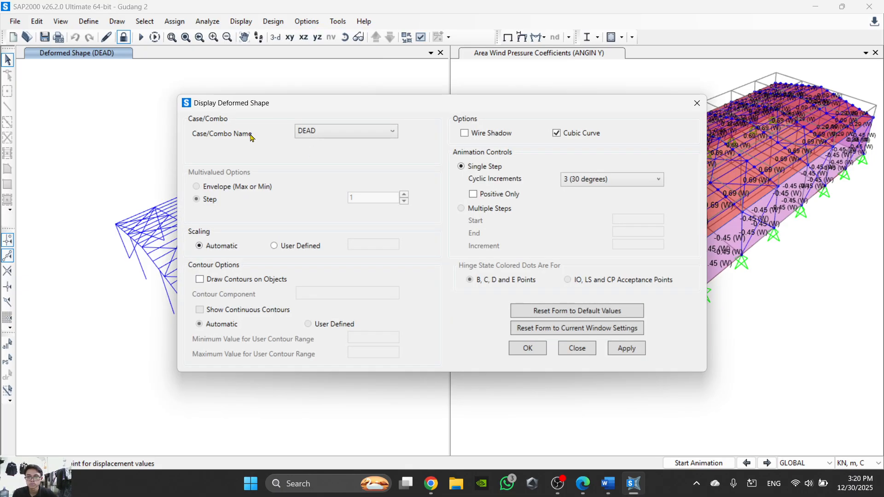
- Look up steps 266 to 270 in the Laporan 6 PDF on the envelope combination's deformed shape and the steel design check
click(639, 490)
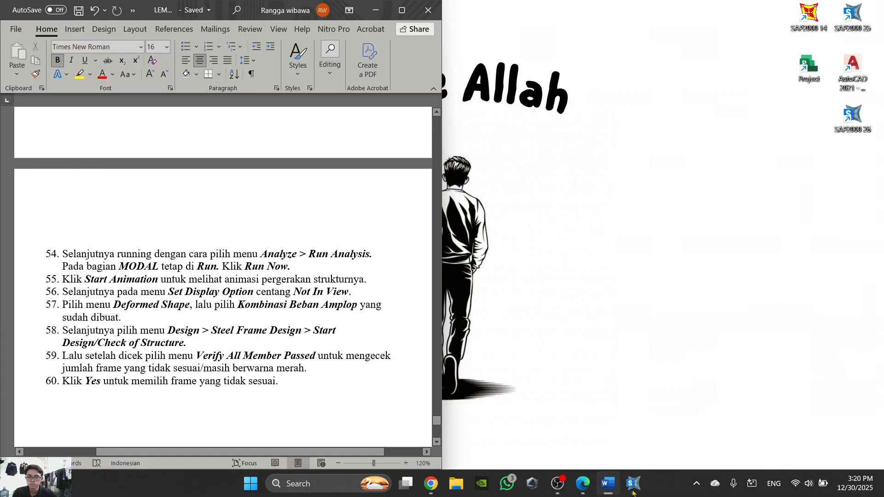
click(613, 494)
click(613, 494)
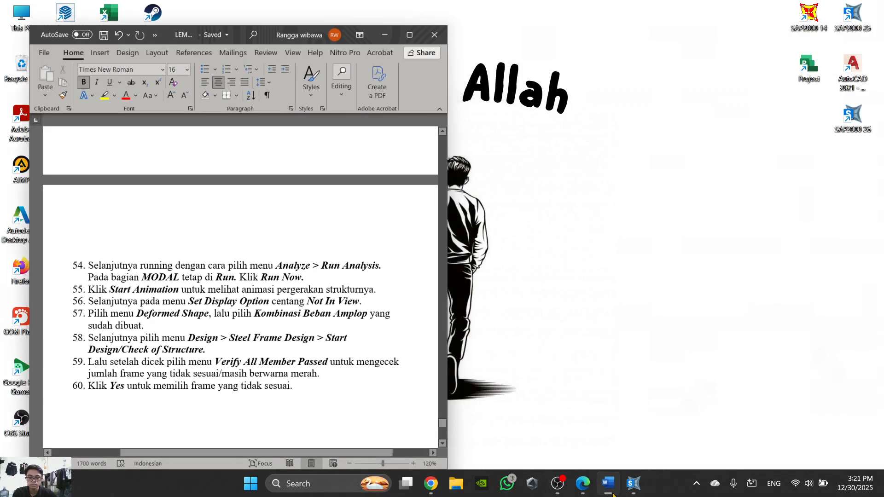
click(570, 489)
click(582, 484)
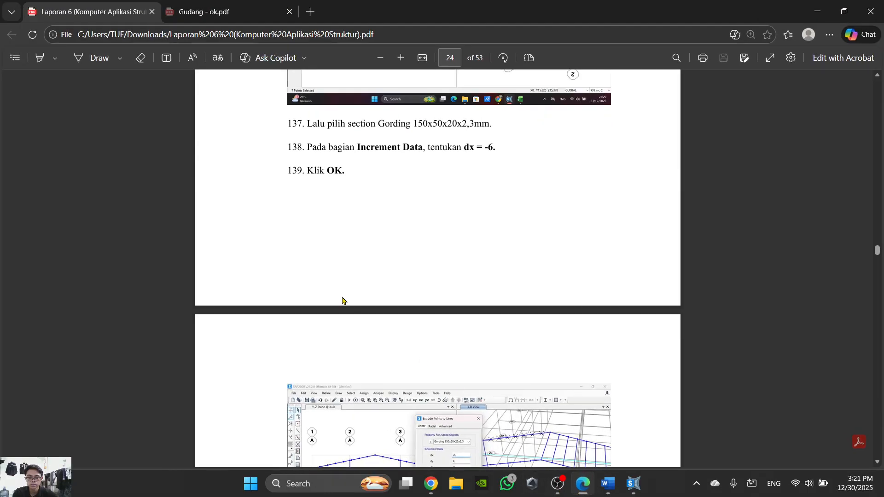
scroll(342, 301, down, 20)
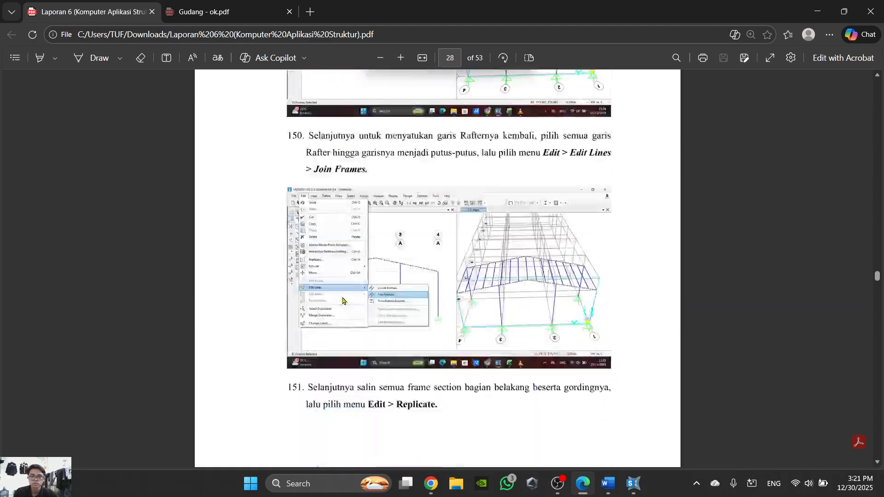
scroll(342, 301, down, 20)
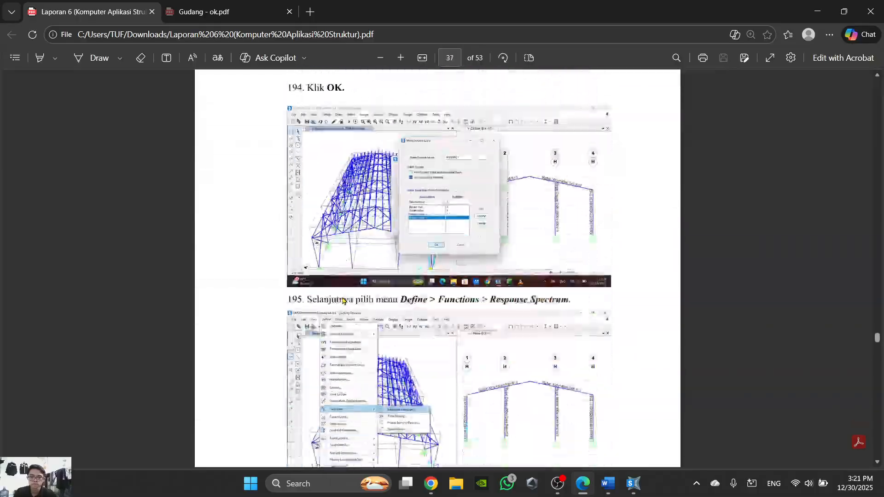
scroll(342, 301, down, 20)
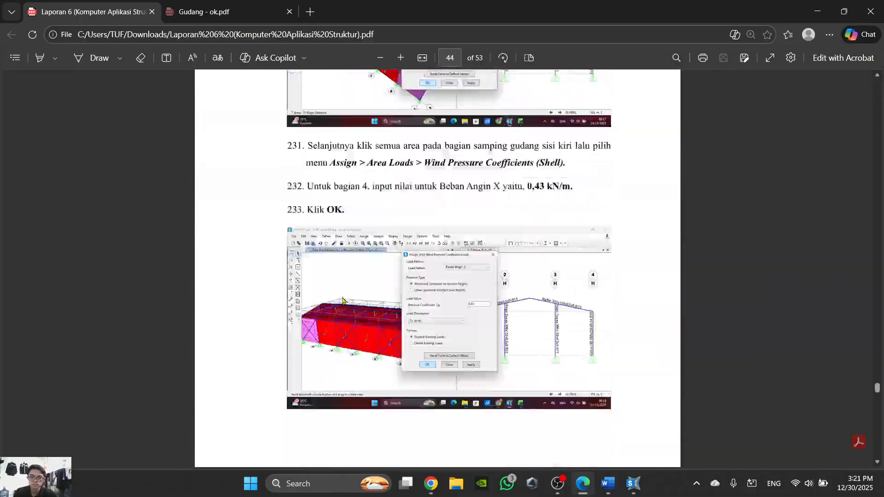
scroll(343, 301, down, 20)
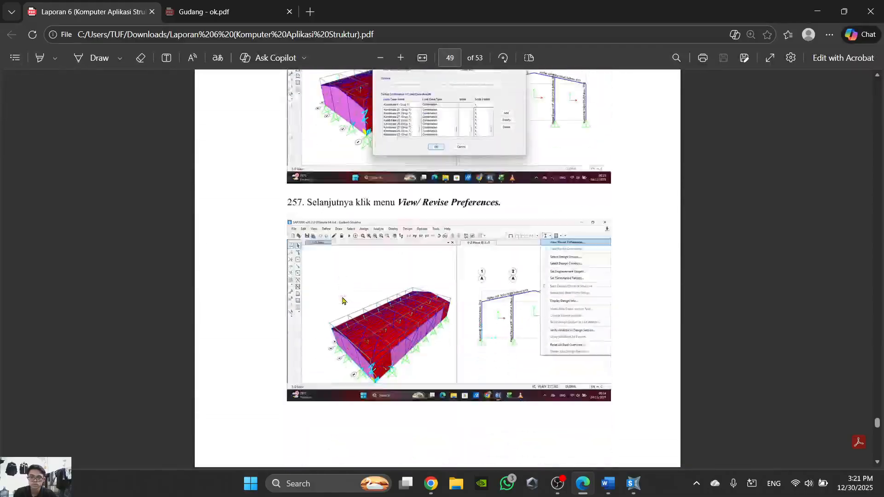
scroll(343, 301, up, 12)
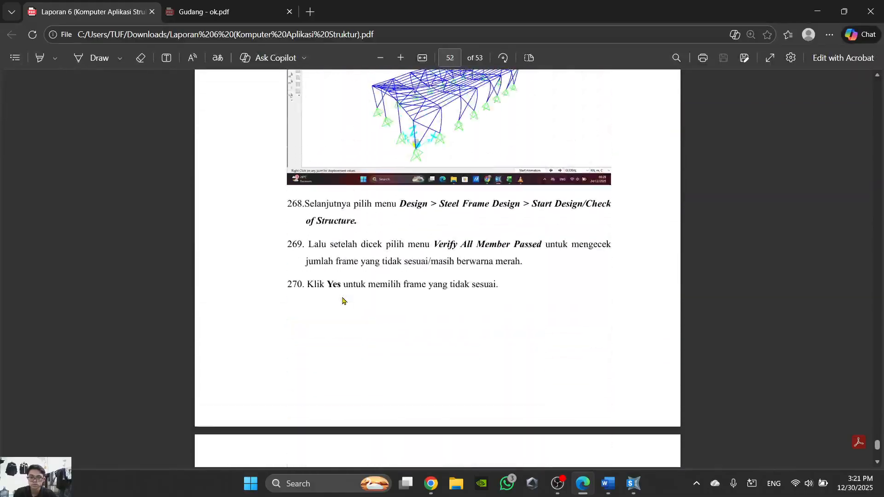
scroll(343, 300, down, 8)
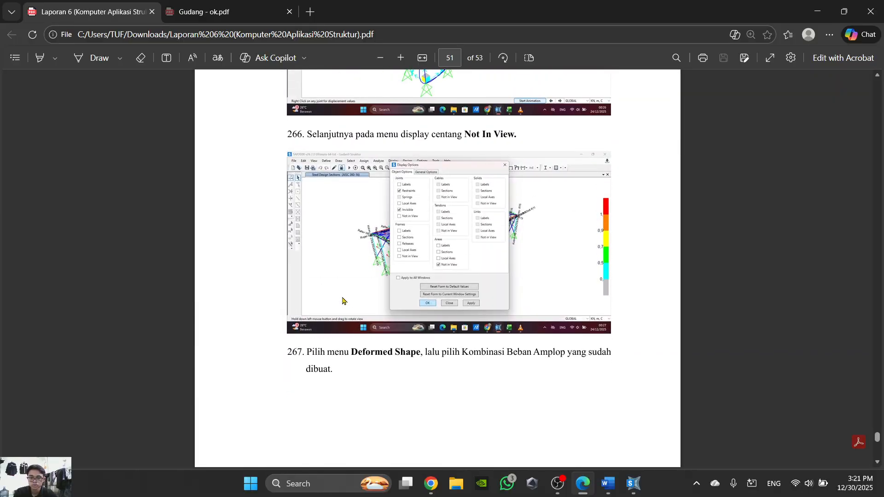
scroll(342, 300, up, 1)
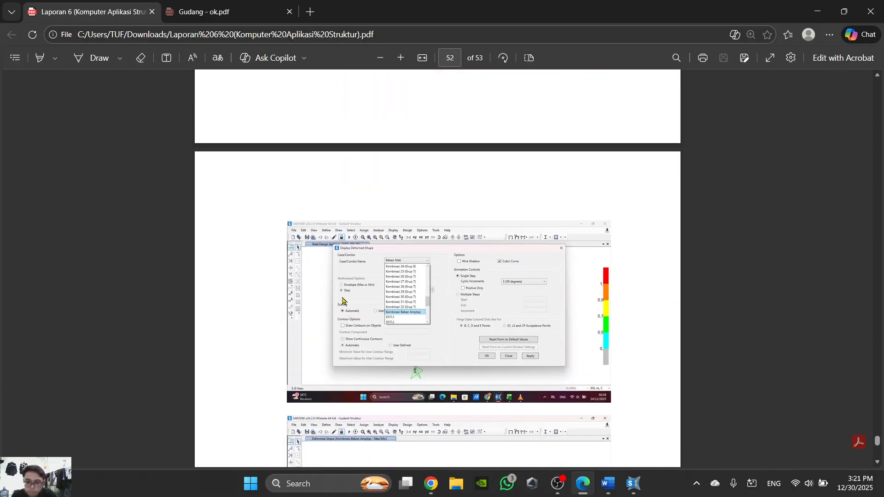
click(590, 489)
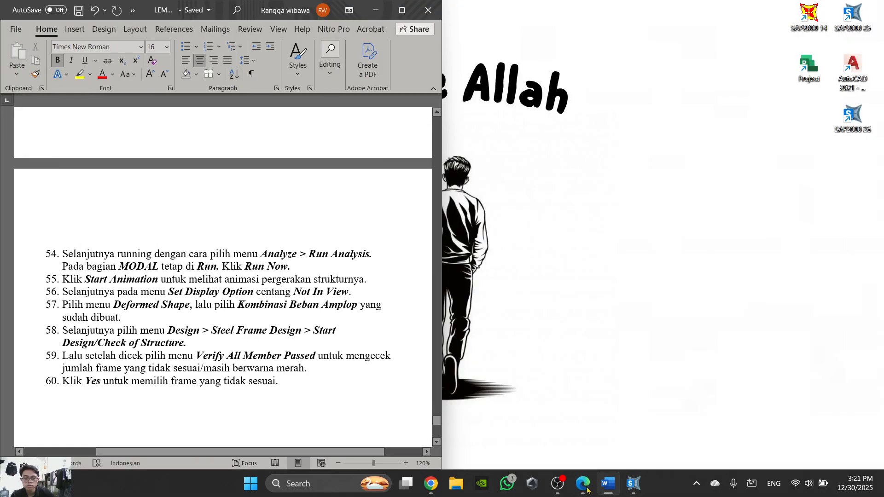
- Check step 57 in the Word task sheet on the envelope combination's deformed shape
click(633, 483)
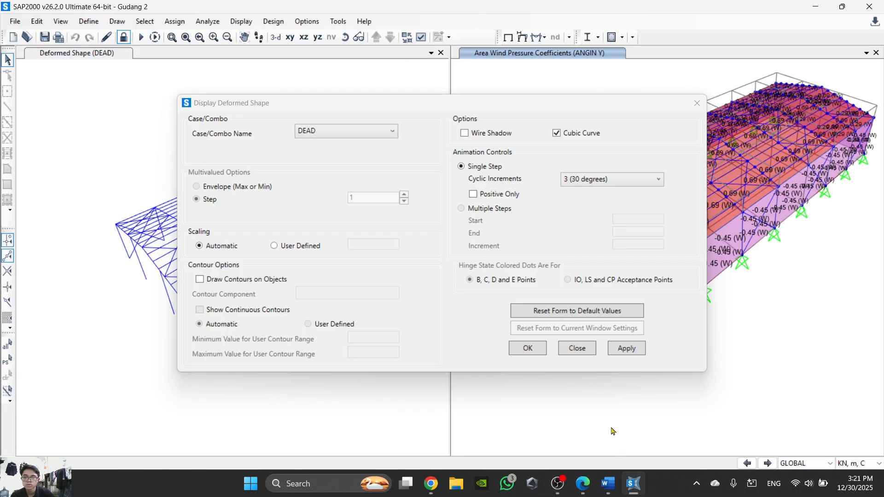
click(633, 485)
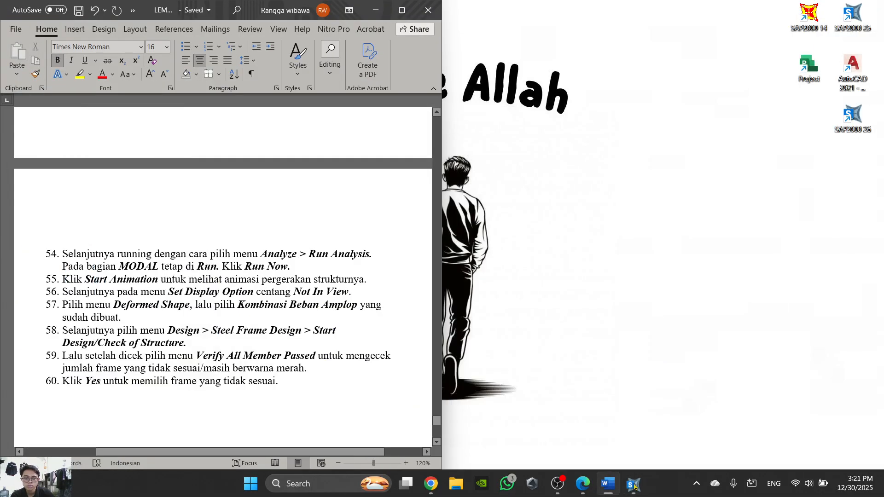
click(634, 484)
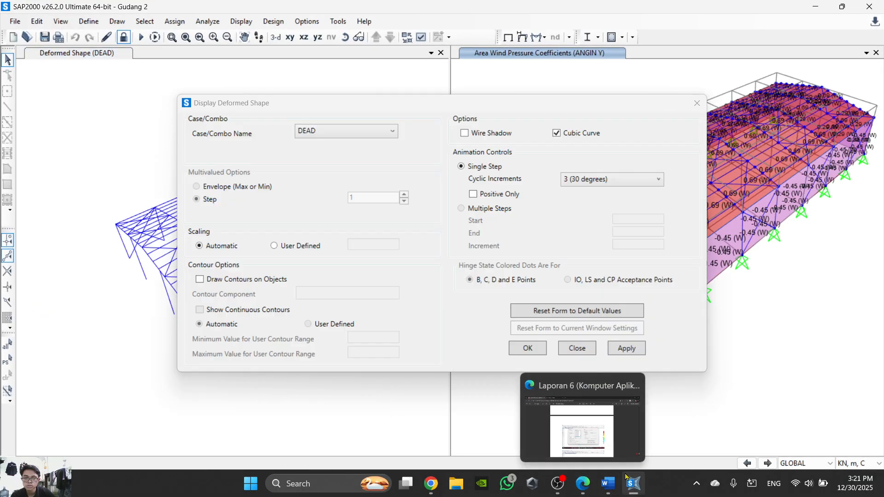
click(607, 485)
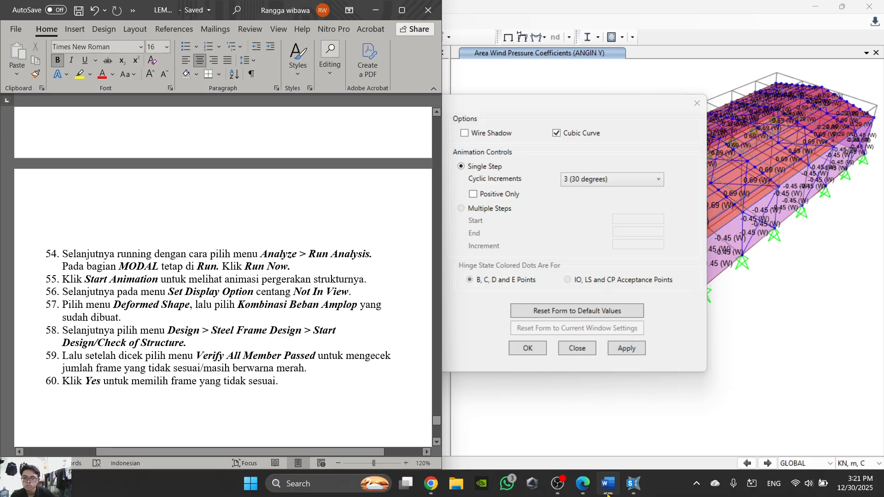
- Display the deformed shape for Beban Kombinasi Amplop with the Envelope (Max or Min) option, checking the Laporan 6 PDF for reference
click(588, 233)
click(373, 133)
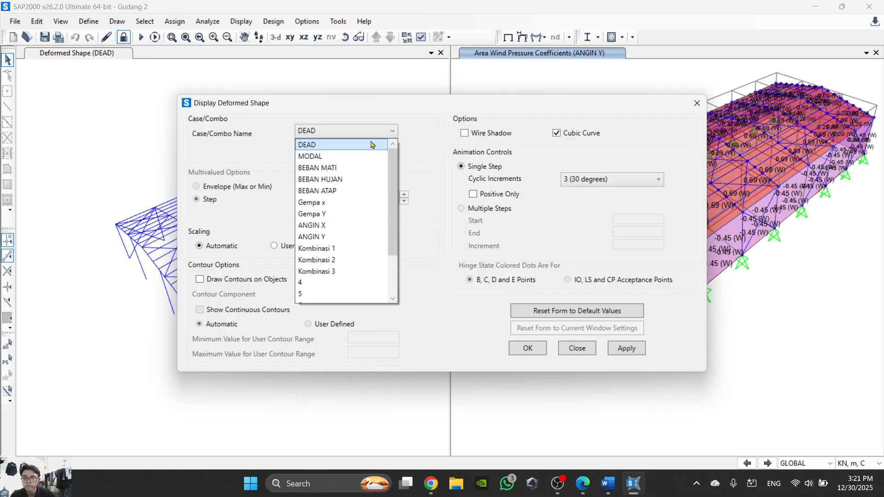
scroll(340, 276, down, 2)
scroll(341, 293, down, 1)
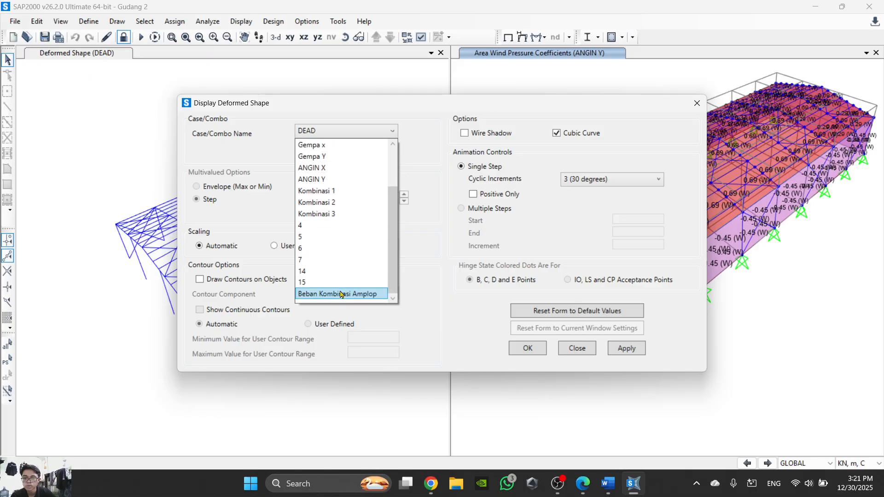
click(342, 293)
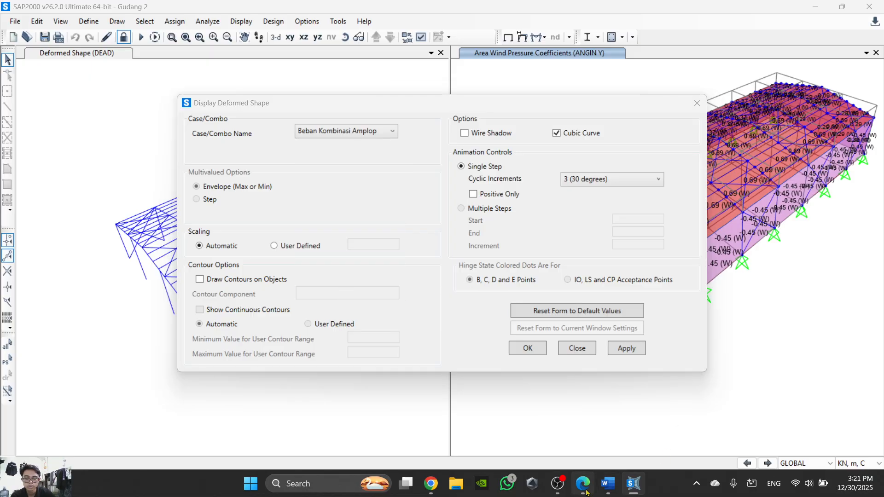
click(586, 490)
click(587, 493)
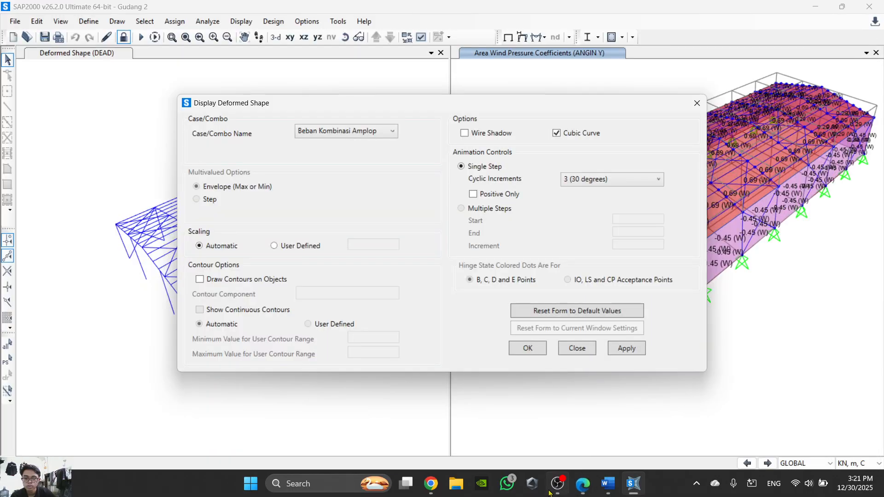
click(583, 487)
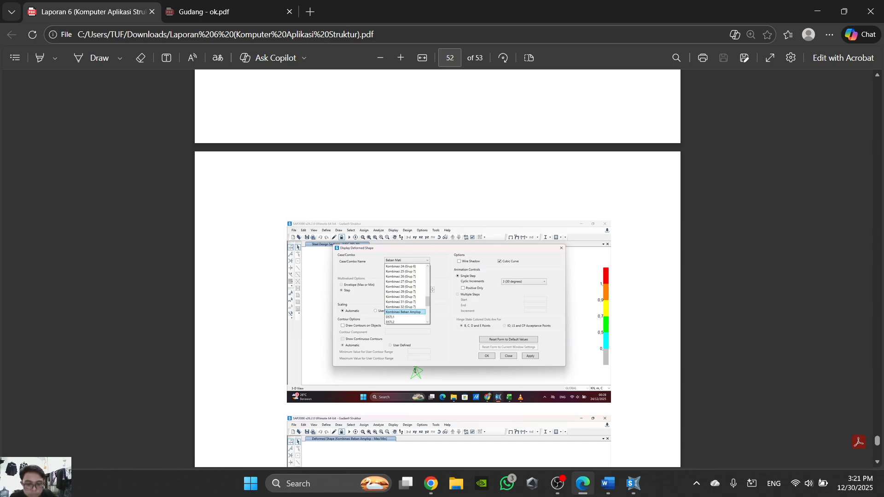
click(584, 487)
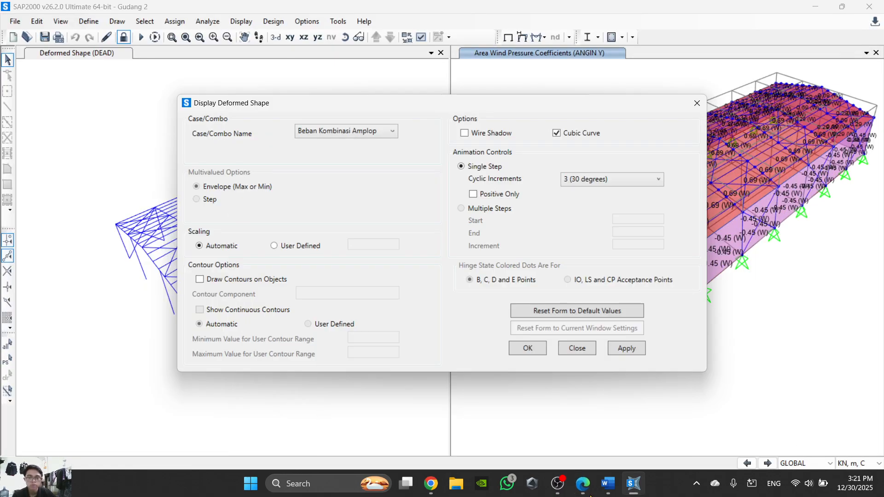
click(528, 348)
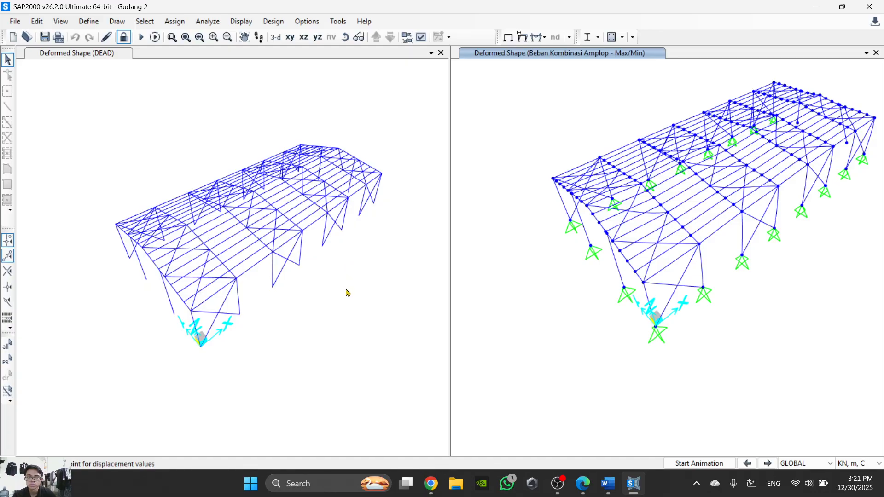
- Play the deformed shape animation in the DEAD window, then stop it
click(347, 293)
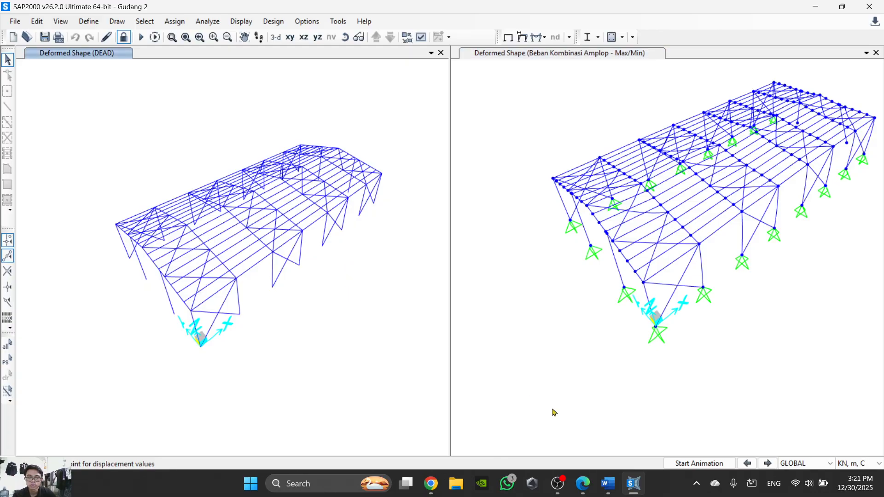
click(685, 464)
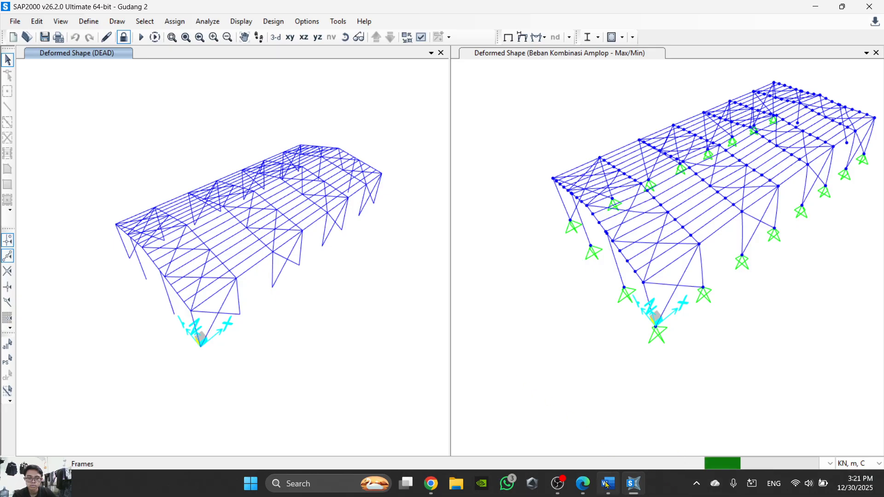
mouse_move(606, 484)
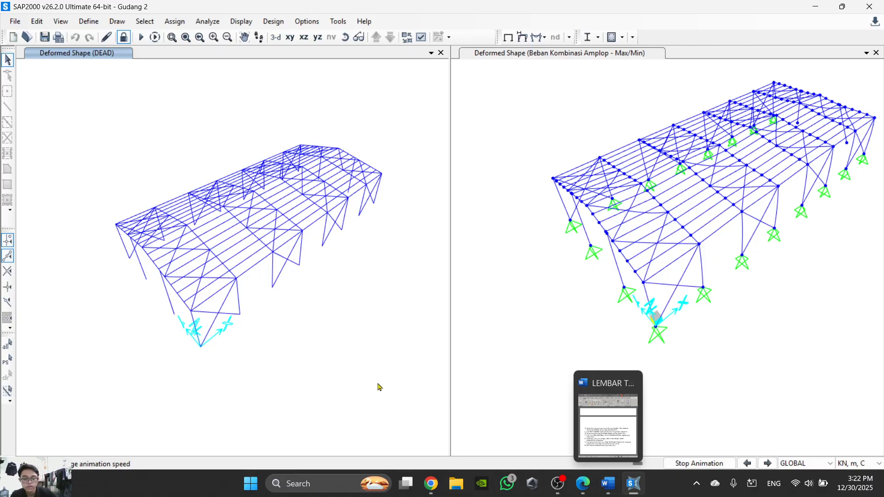
click(695, 463)
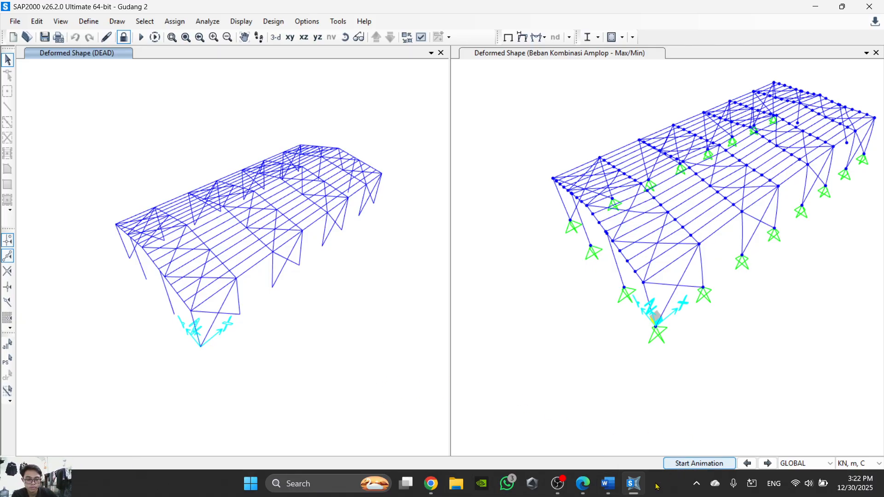
- Check step 58 in the Word task sheet against the available steel frame design commands
click(618, 494)
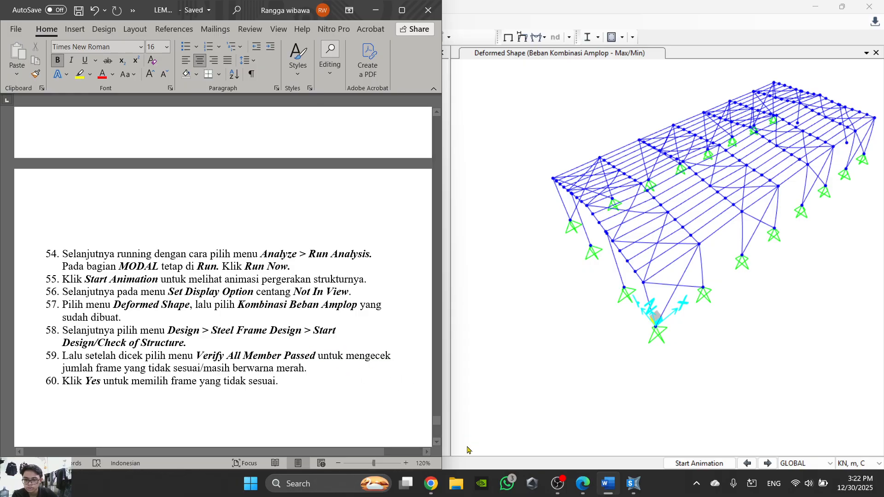
click(603, 488)
click(275, 22)
click(275, 21)
click(274, 22)
mouse_move(304, 37)
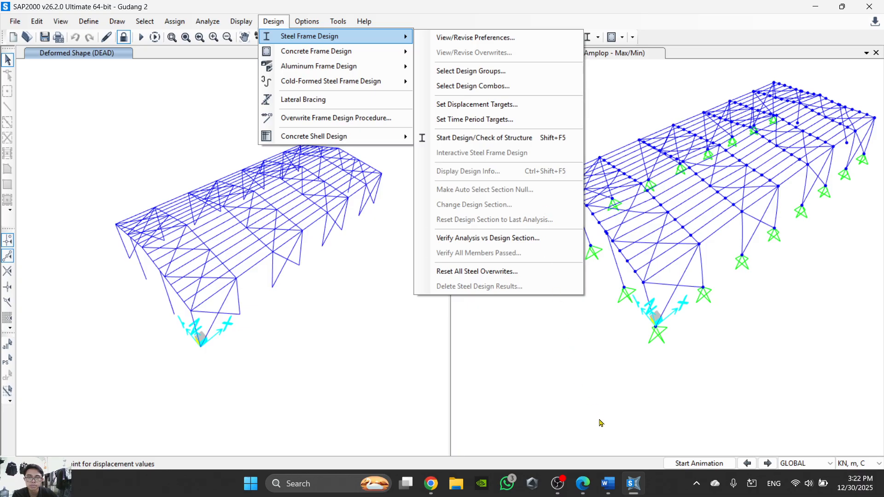
click(607, 488)
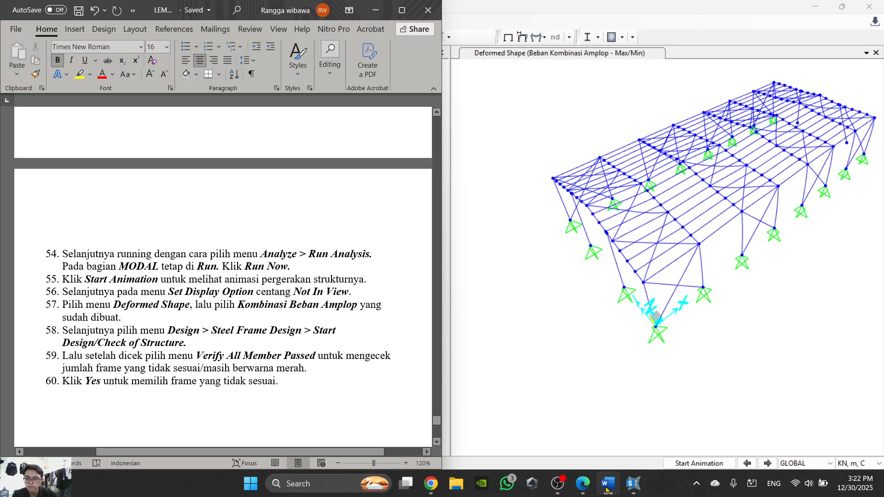
click(607, 488)
- Run the steel frame design check of the structure in the DEAD deformed shape window
click(274, 22)
click(276, 21)
click(276, 21)
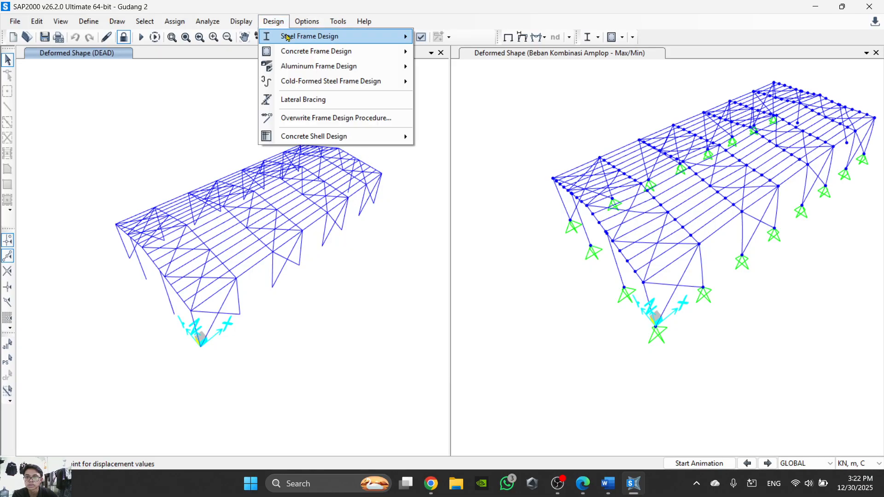
mouse_move(317, 40)
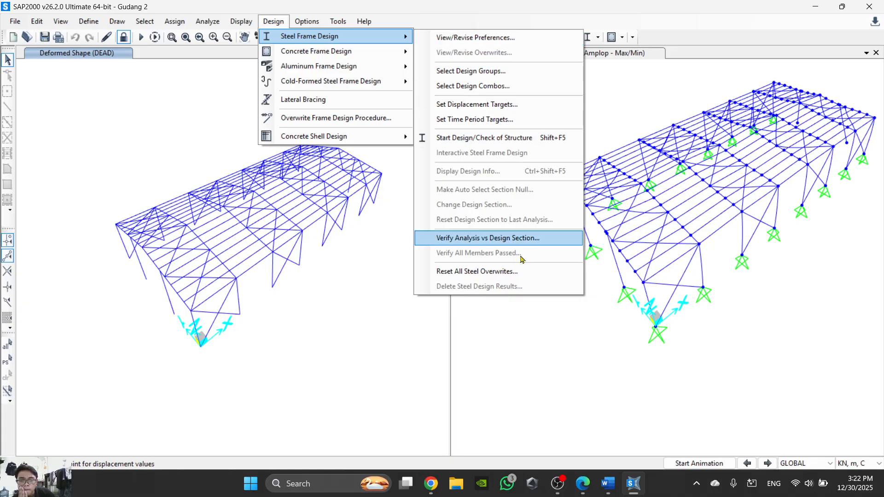
mouse_move(608, 485)
mouse_move(605, 451)
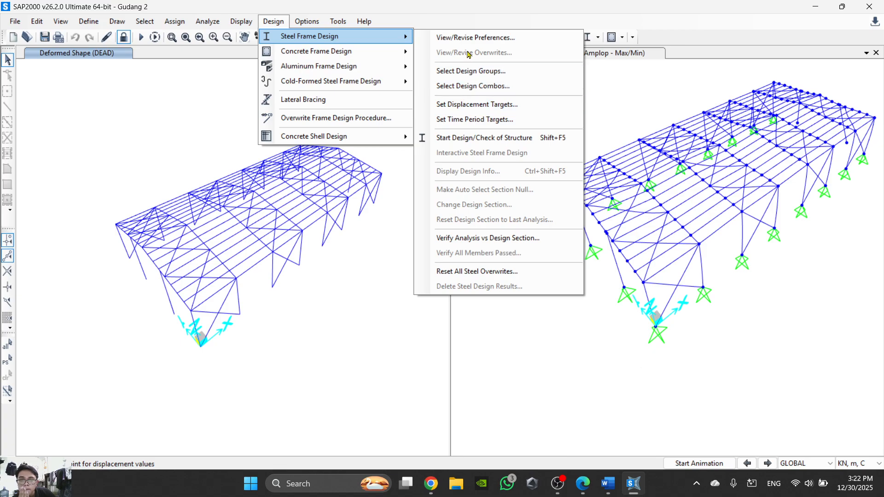
click(480, 145)
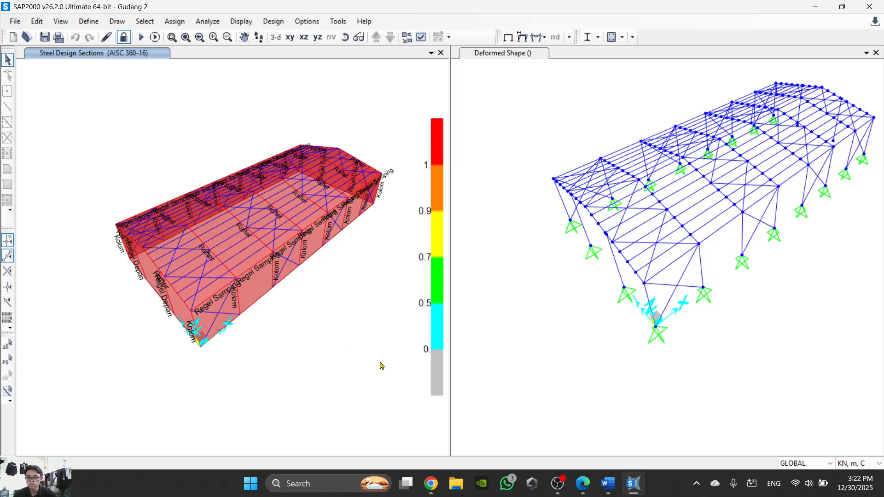
- Inspect the steel stress check information for a Kolom member on the long side wall, then close it
scroll(379, 365, down, 2)
scroll(368, 313, up, 5)
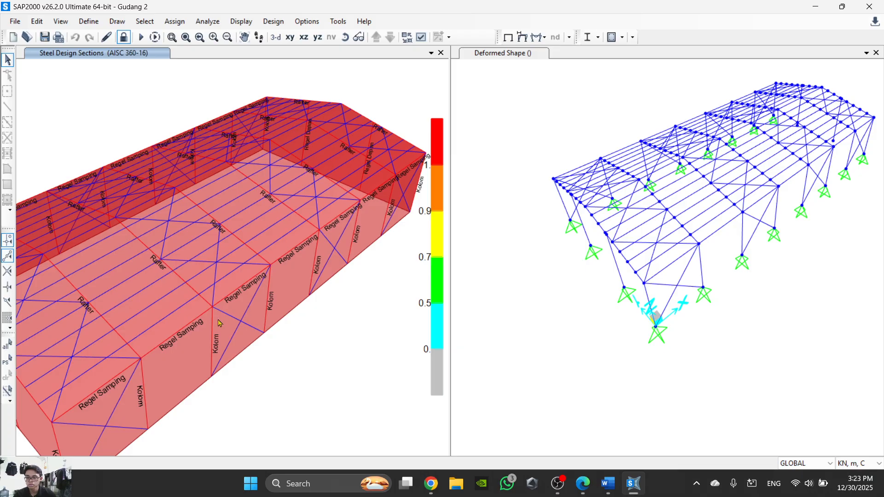
scroll(219, 323, up, 3)
scroll(217, 322, down, 3)
scroll(214, 329, up, 2)
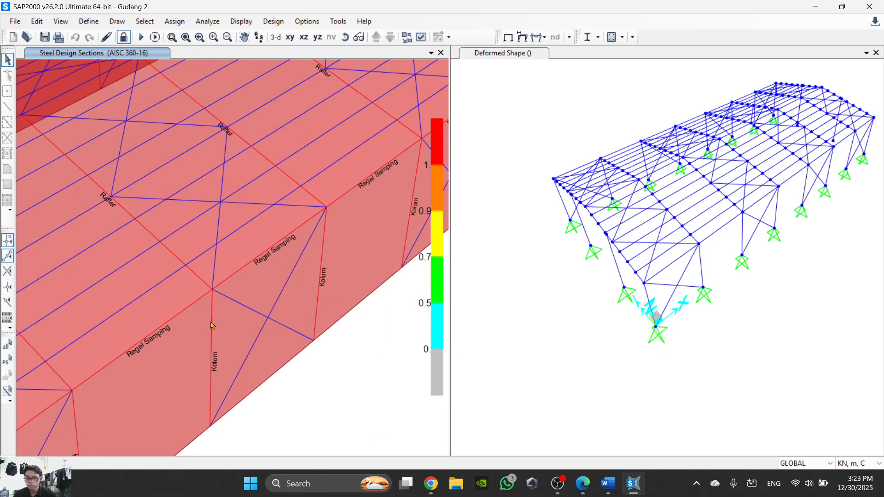
click(212, 323)
right_click(212, 323)
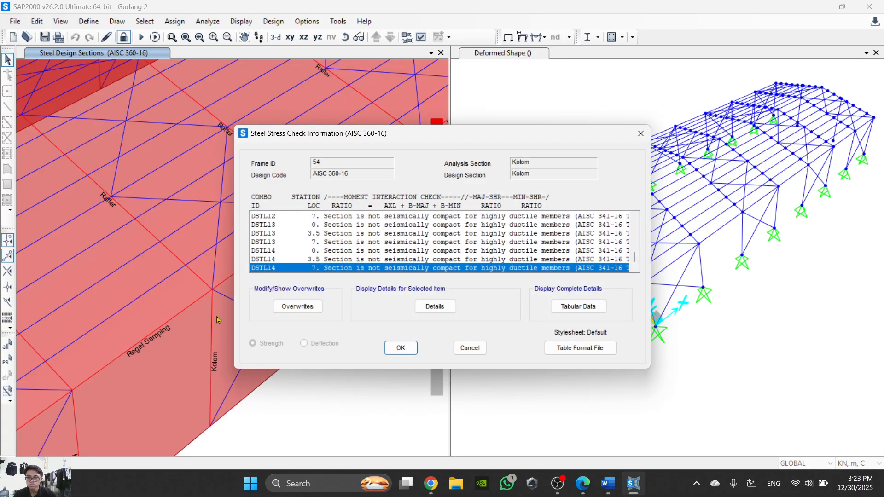
click(640, 134)
- Read steps 268 to 270 in the Laporan 6 PDF on verifying the members, then return to SAP2000
click(583, 484)
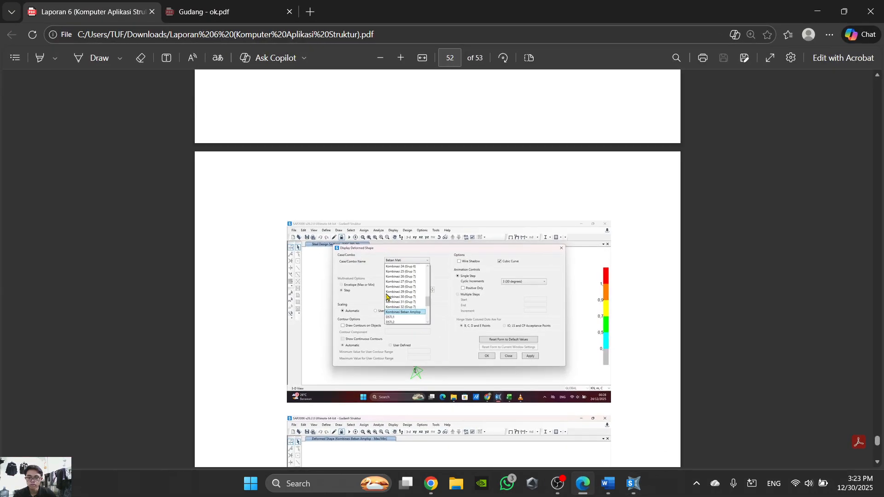
scroll(388, 292, down, 8)
scroll(388, 293, up, 3)
scroll(388, 293, up, 3)
scroll(414, 285, down, 7)
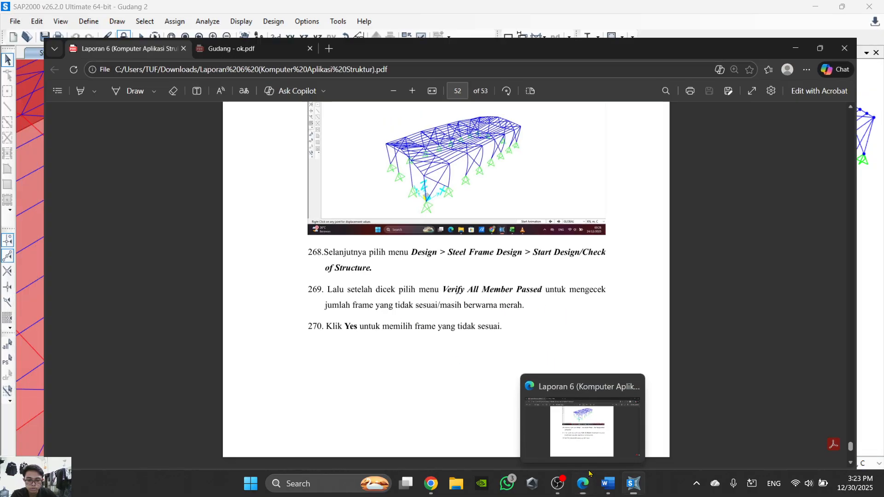
click(589, 487)
scroll(432, 194, down, 5)
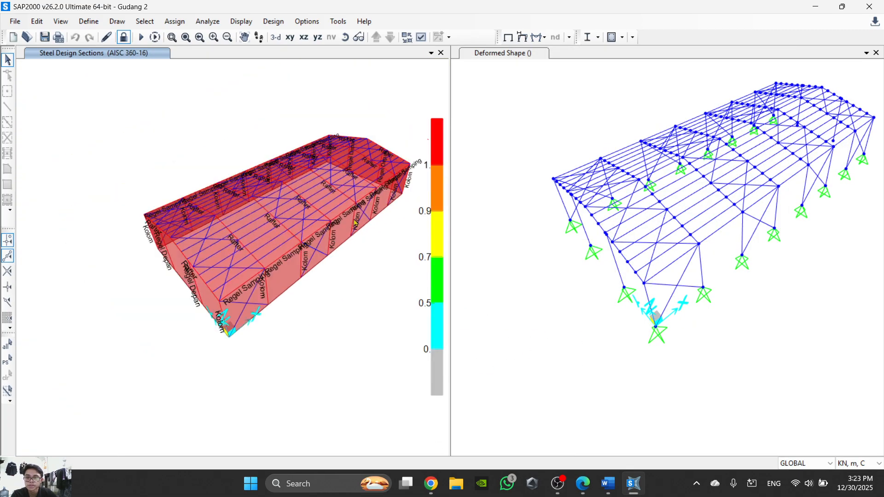
scroll(378, 238, up, 3)
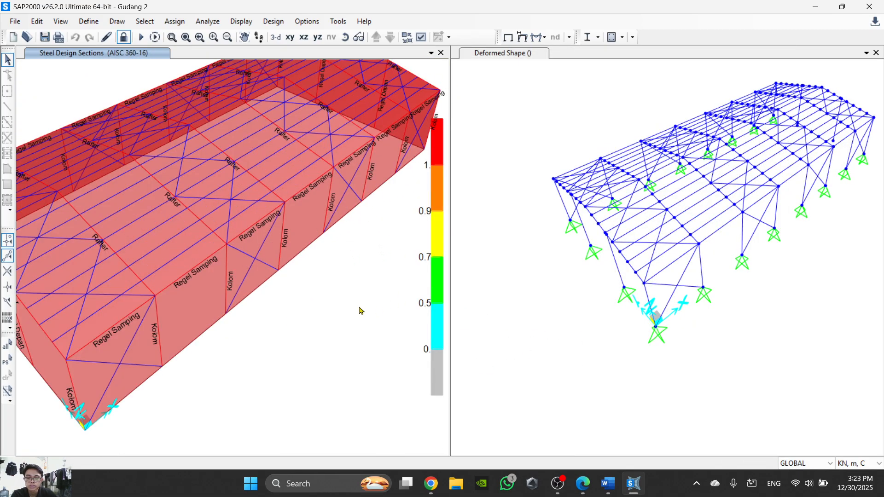
click(557, 484)
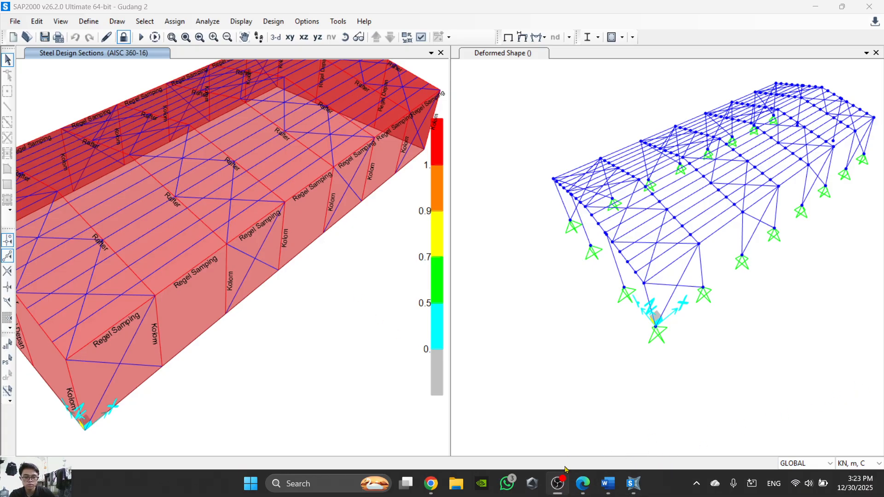
click(560, 482)
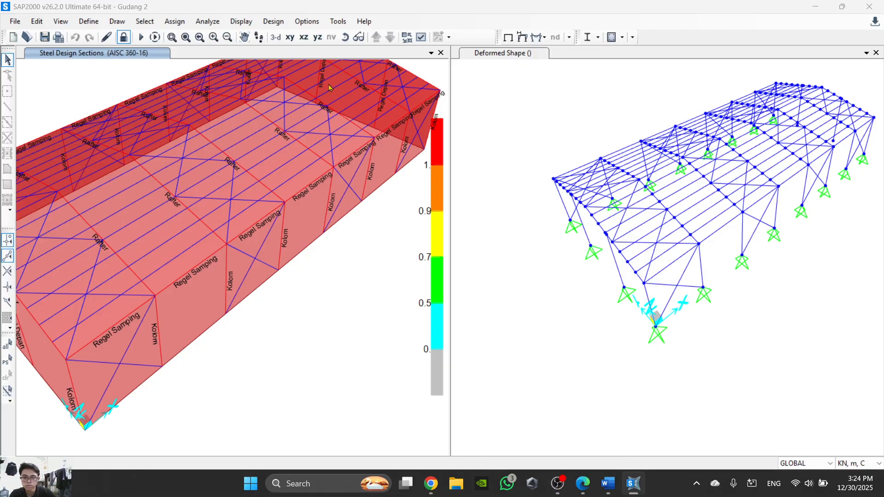
scroll(314, 103, down, 2)
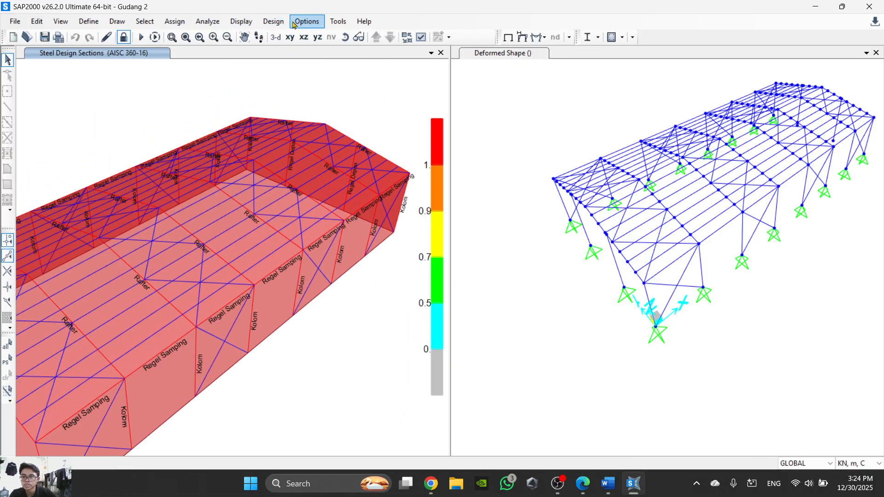
- Verify whether all steel members passed the design check and select the frames that failed
click(242, 22)
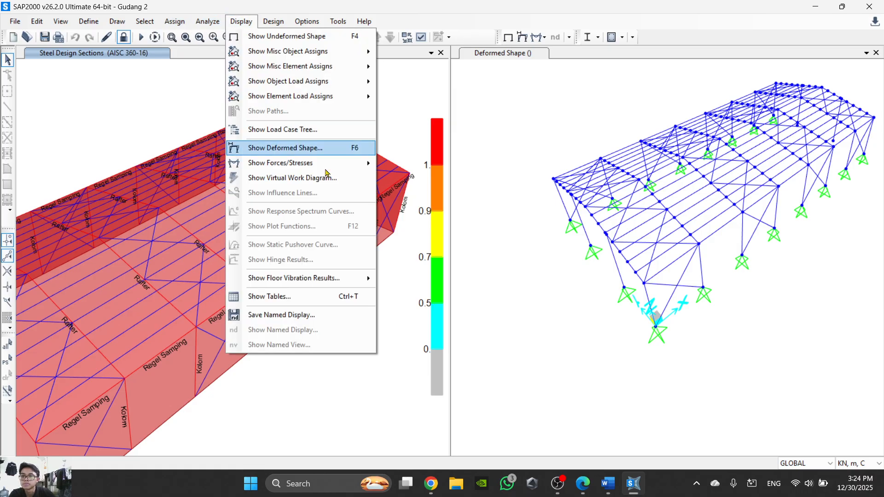
mouse_move(263, 23)
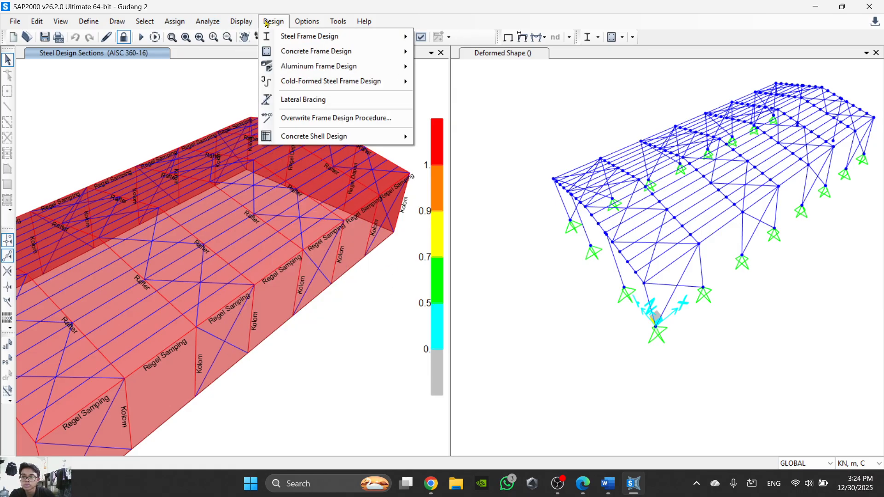
mouse_move(300, 41)
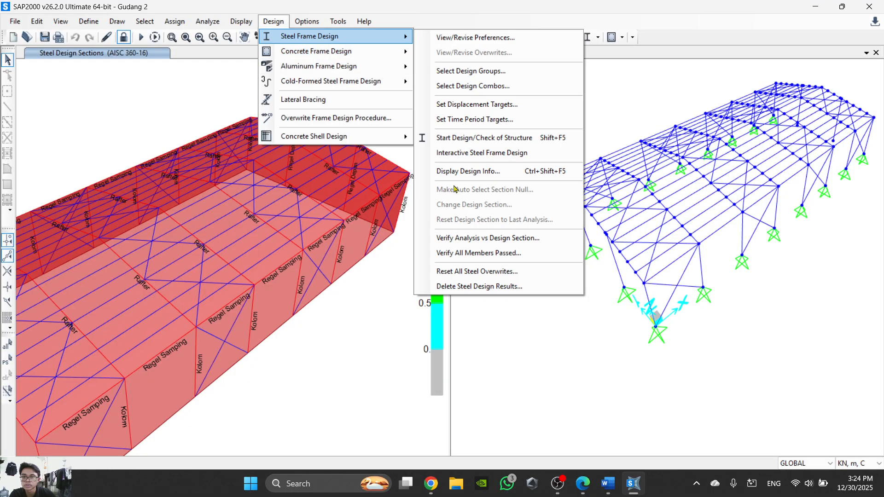
click(504, 252)
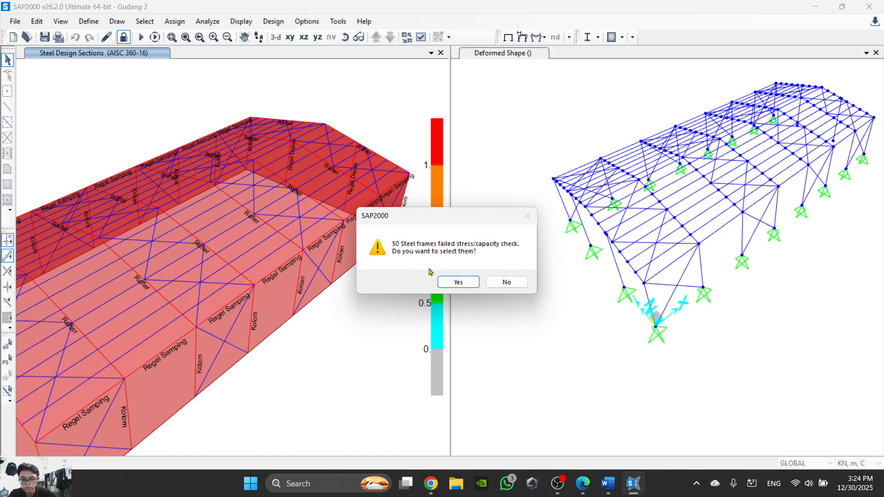
click(458, 282)
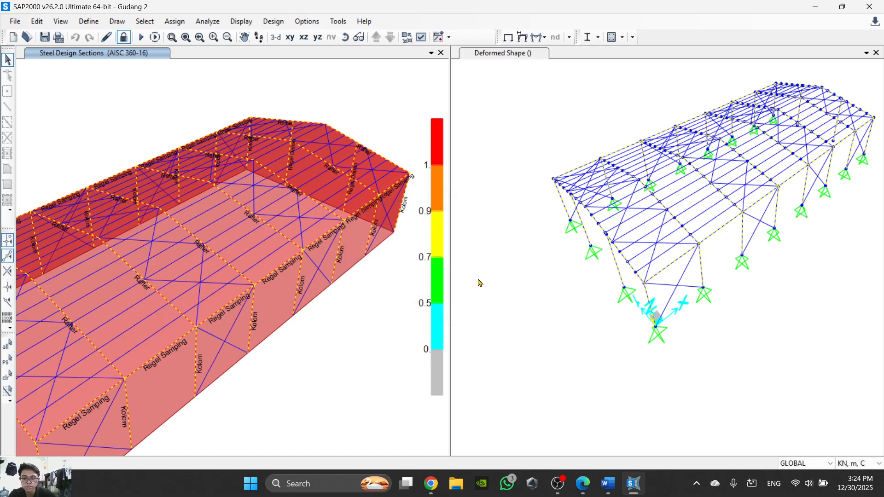
scroll(299, 265, down, 2)
scroll(363, 272, down, 3)
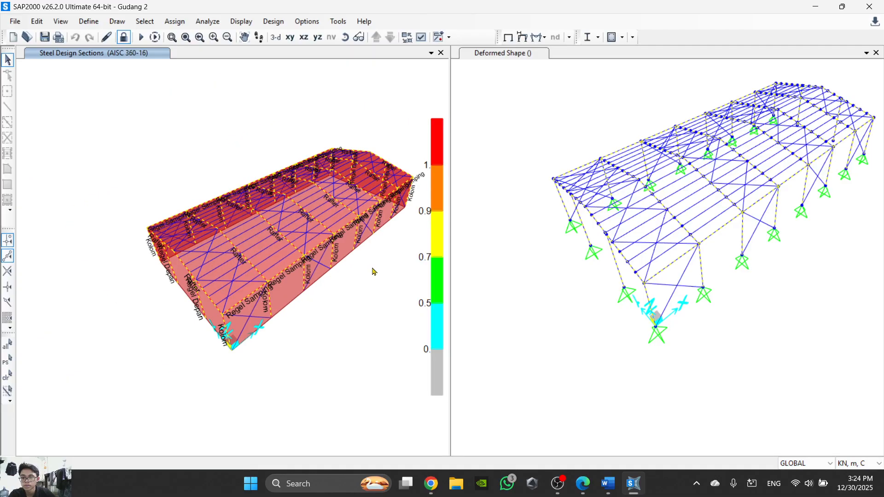
scroll(373, 269, up, 3)
scroll(373, 269, down, 3)
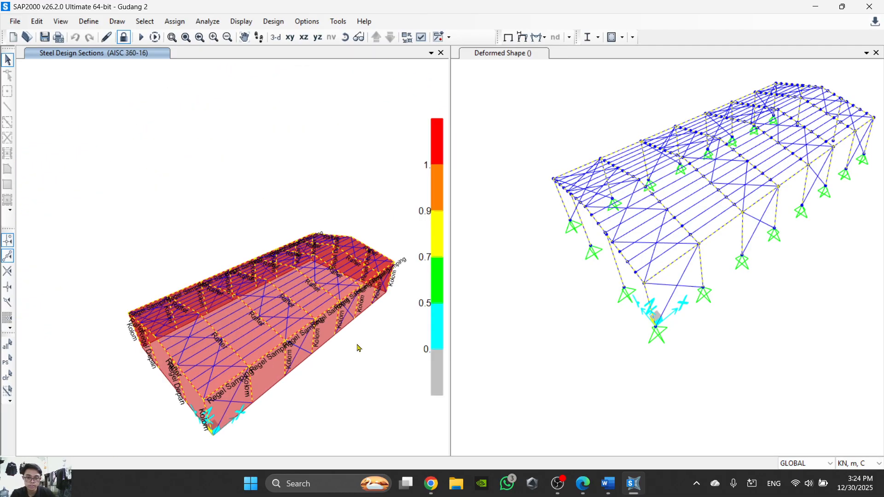
middle_drag(349, 336, 313, 284)
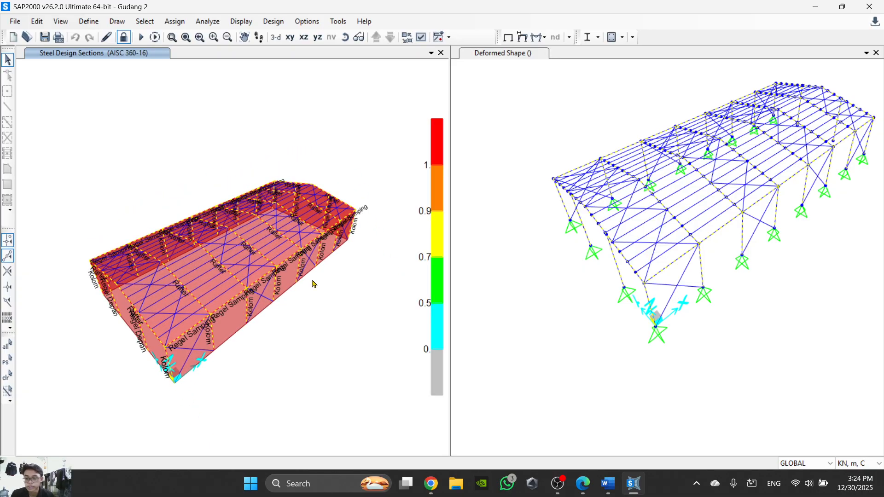